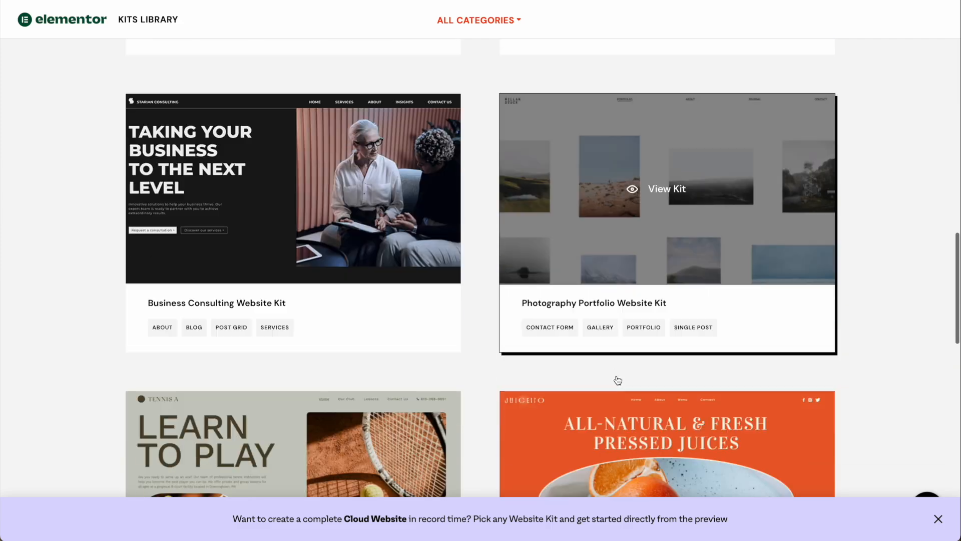
scroll(617, 376, down, 2)
scroll(617, 378, down, 5)
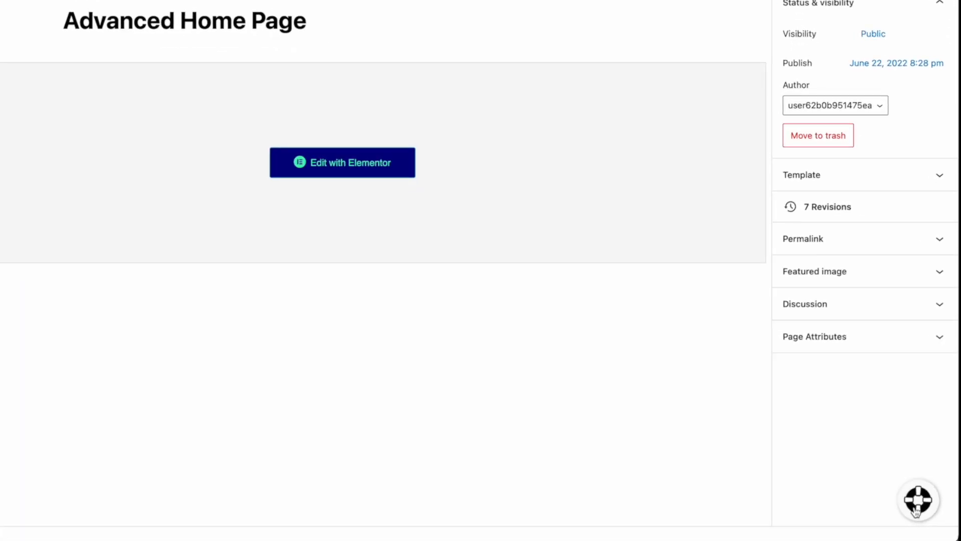
Send support a new-conversation message asking for help with image sizing, then begin entering the account e-mail.
click(916, 509)
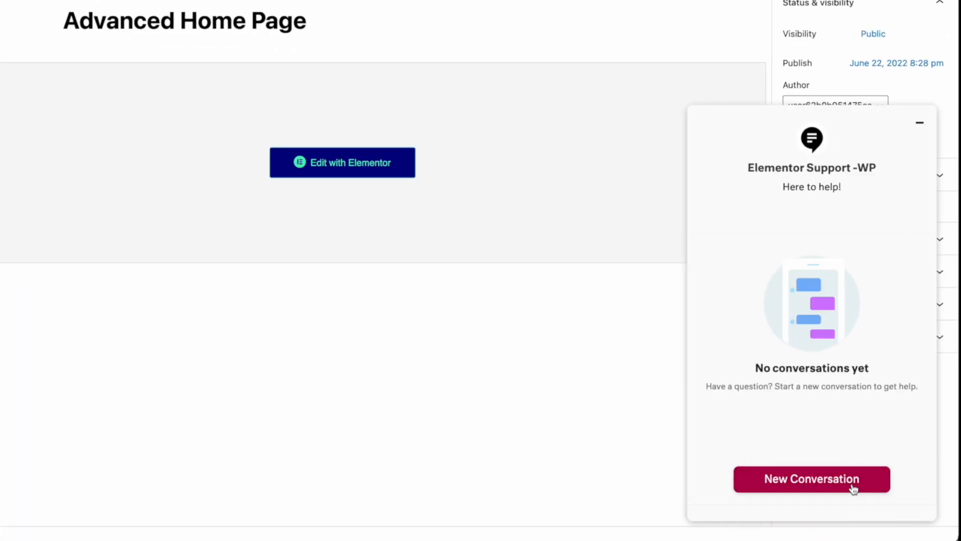
click(854, 489)
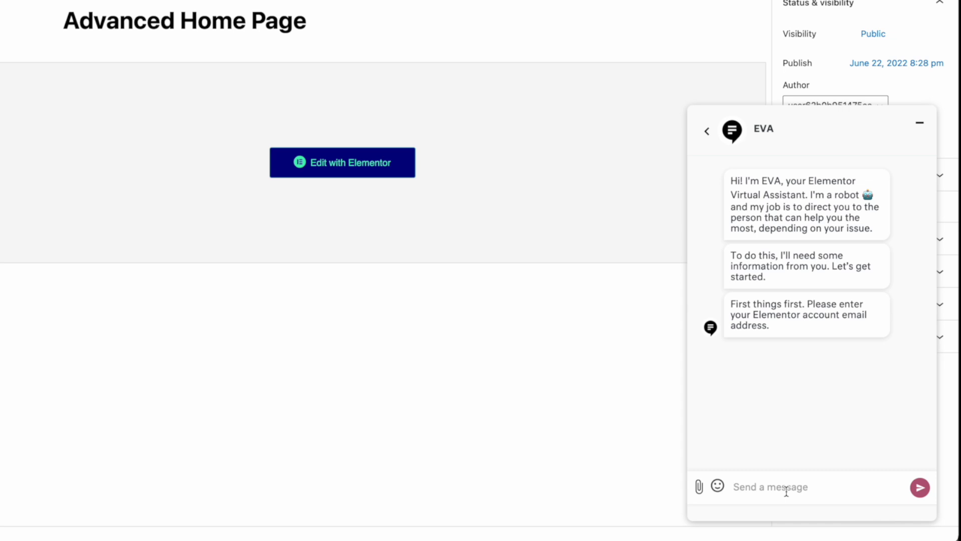
text(lp with)
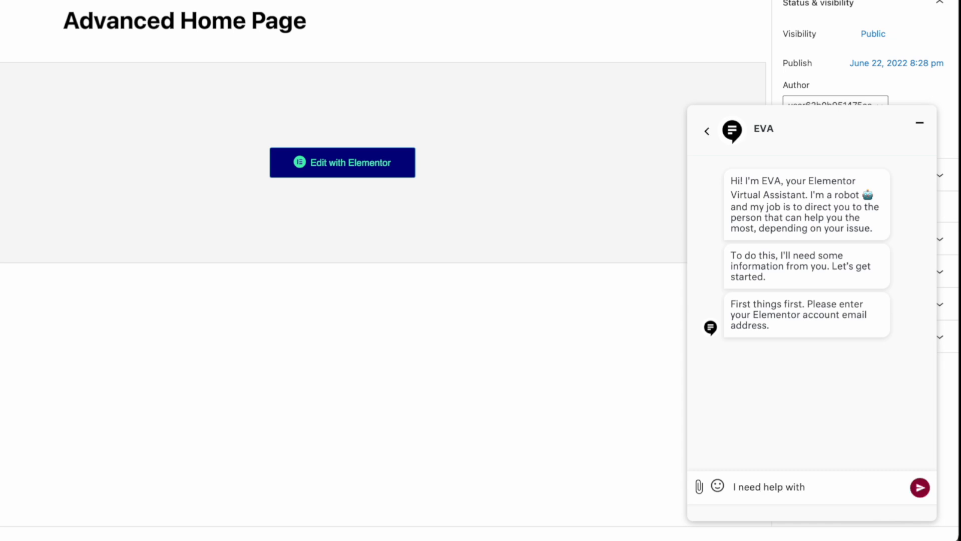
text( need help with the sizing of my im)
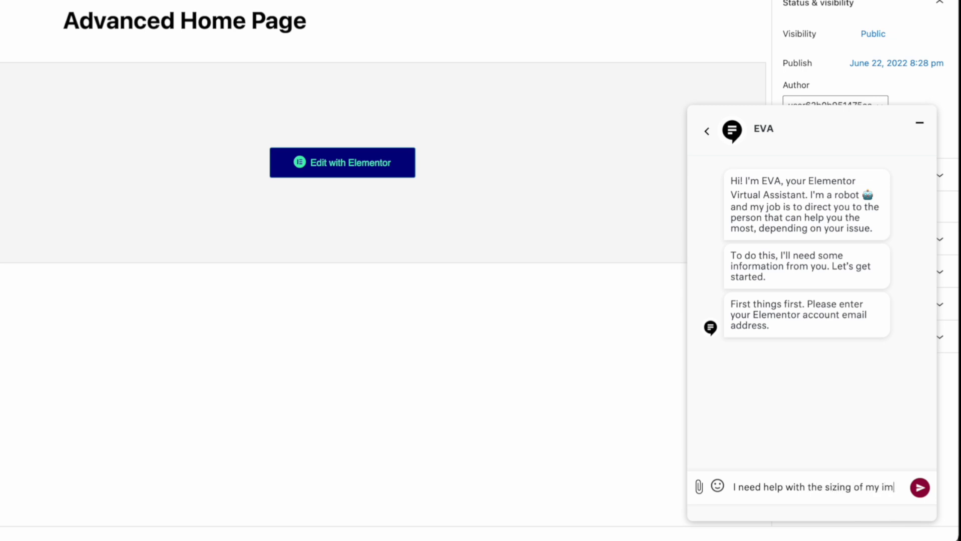
text(ages)
click(913, 489)
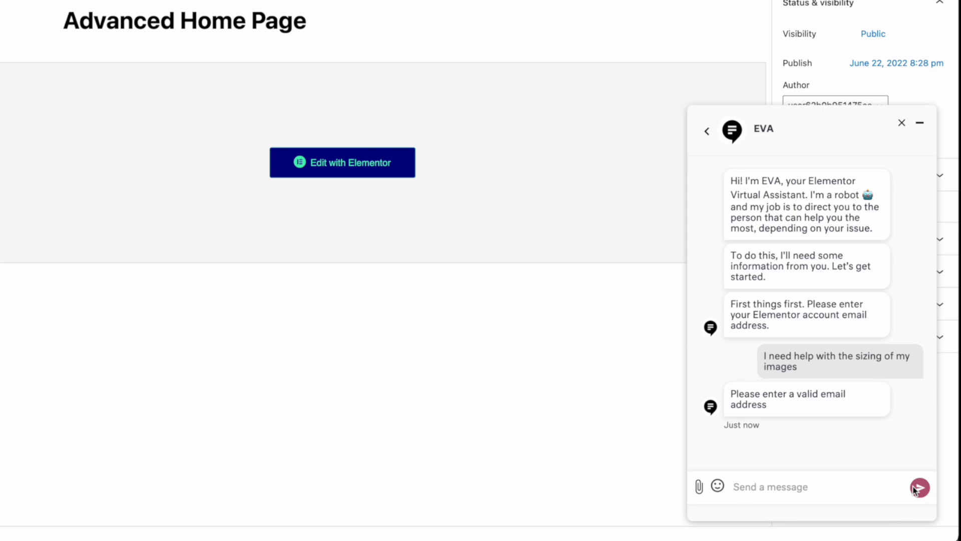
text(tim@)
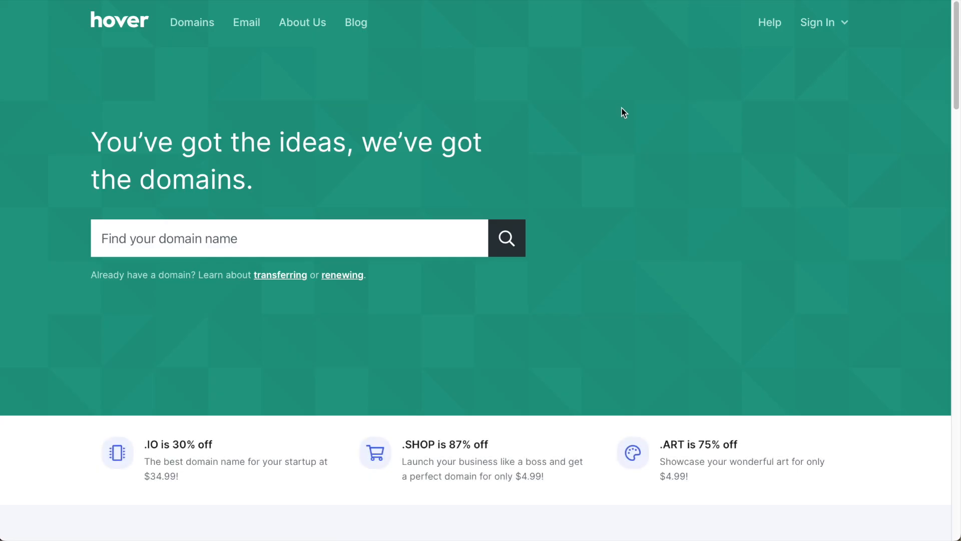
Search for restaruantatl.com, add it to the cart at $13.99, and browse the other matches.
click(340, 234)
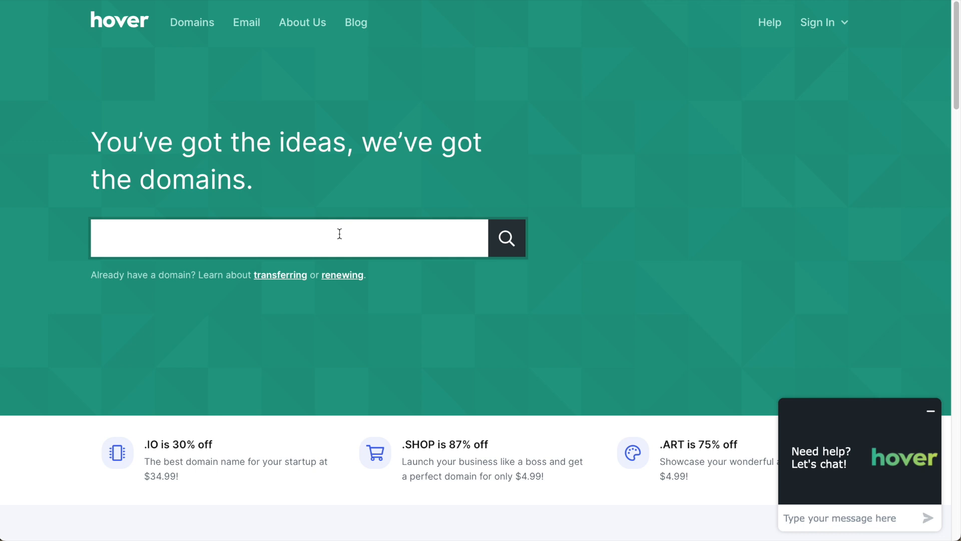
text(restaruantatl.com)
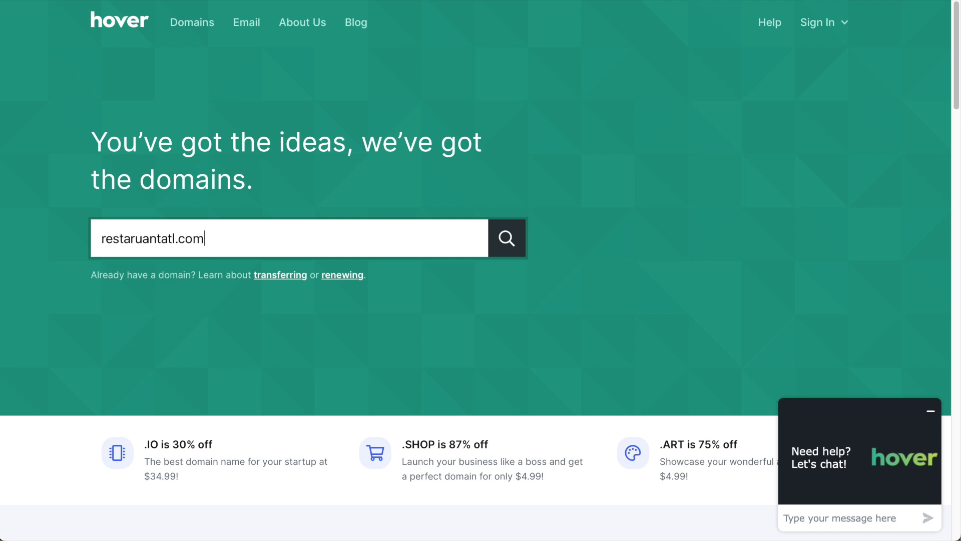
key(Return)
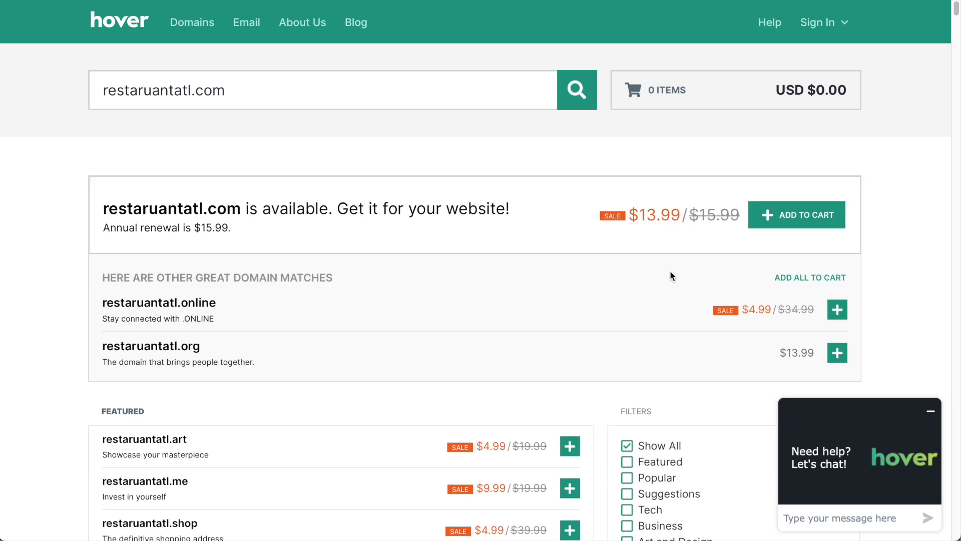
click(795, 223)
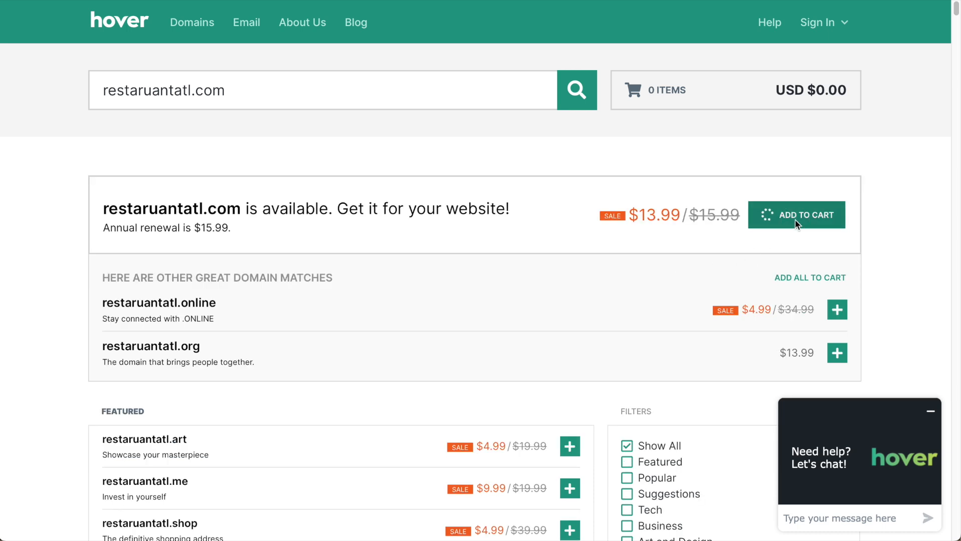
scroll(633, 243, down, 3)
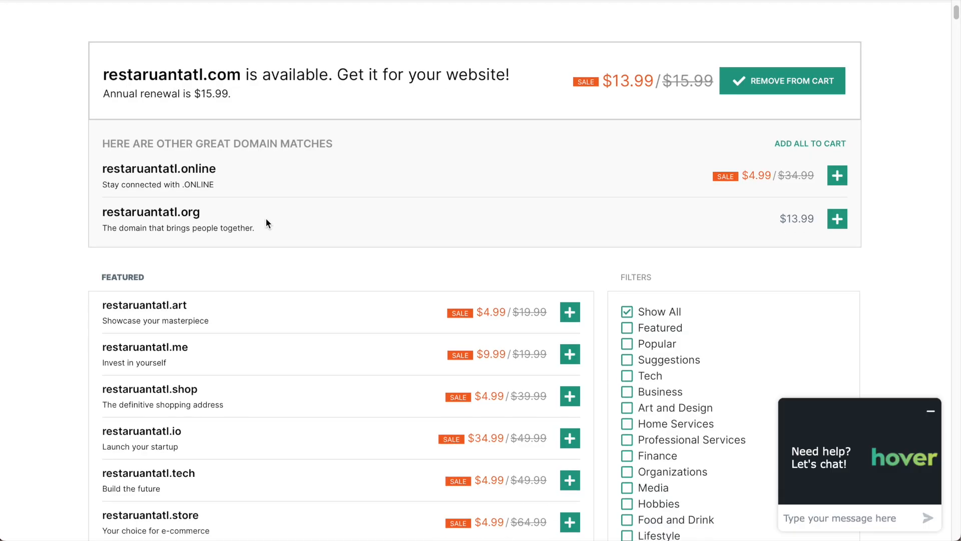
scroll(266, 223, down, 7)
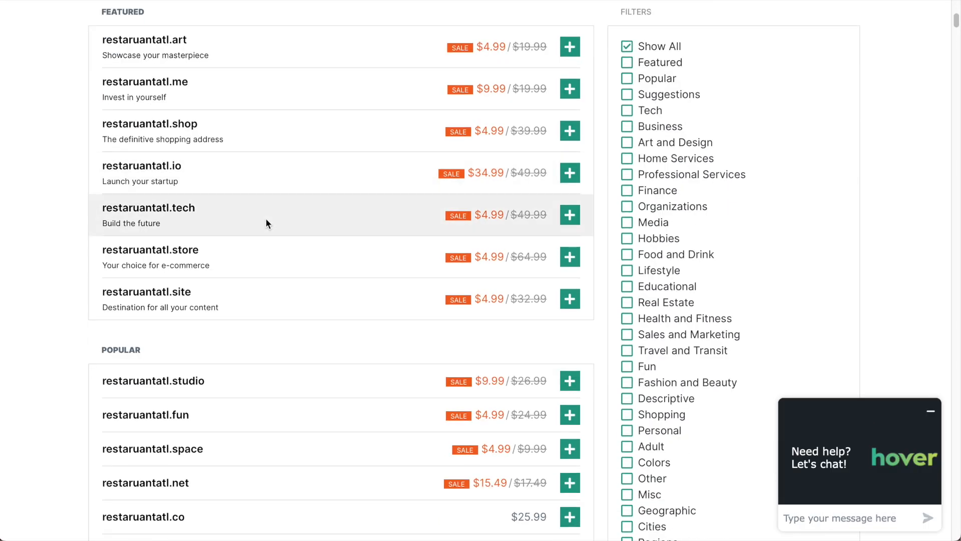
scroll(265, 223, down, 2)
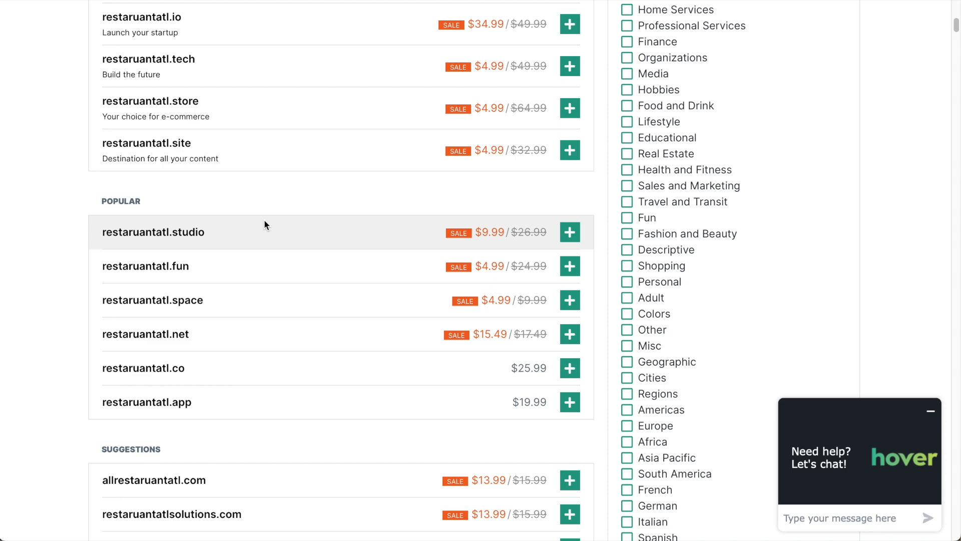
scroll(266, 221, down, 4)
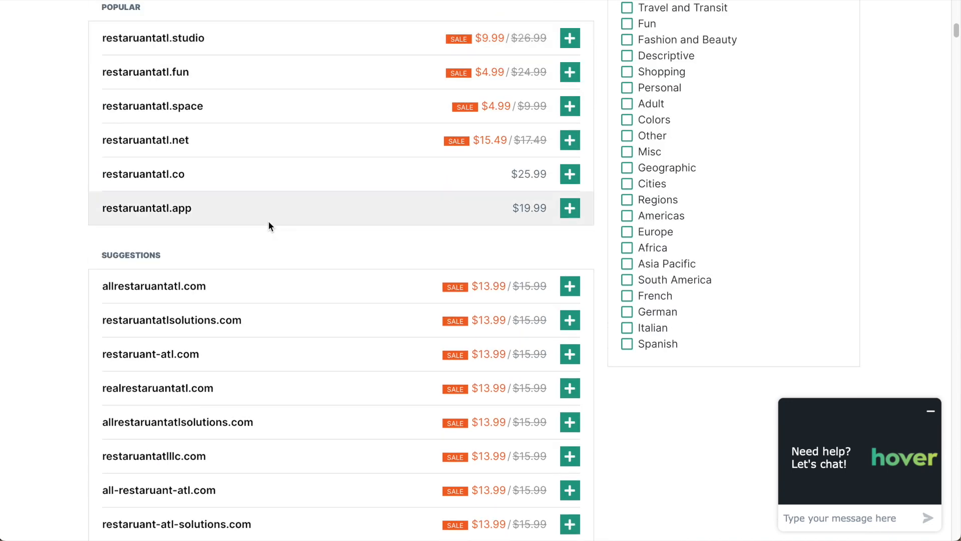
scroll(268, 226, up, 5)
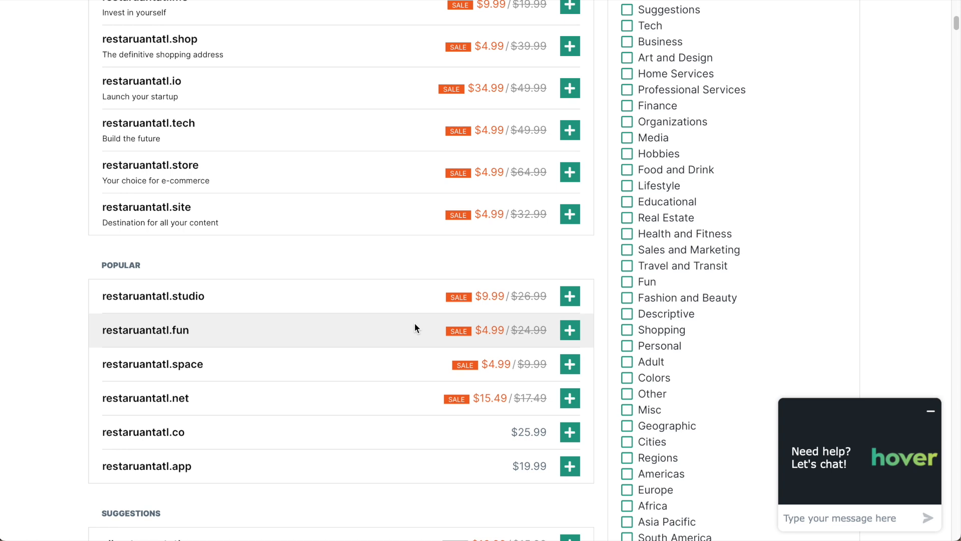
scroll(393, 310, up, 10)
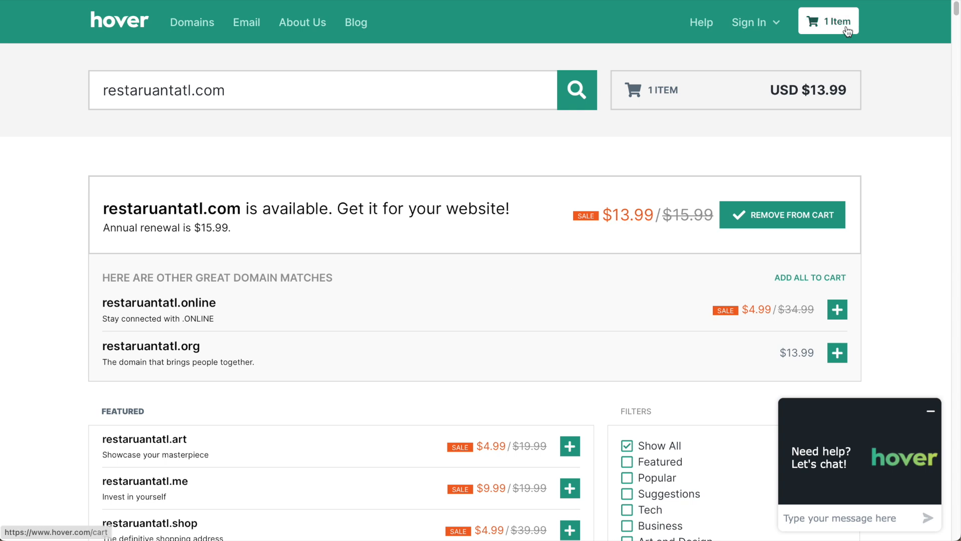
In the cart, try longer terms but keep restaruantatl.com at a one-year registration.
click(831, 24)
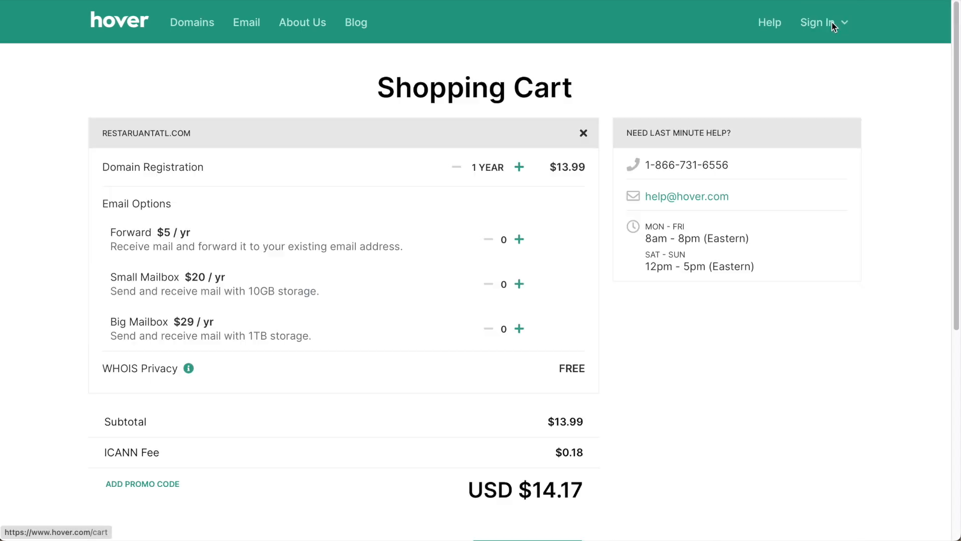
click(520, 170)
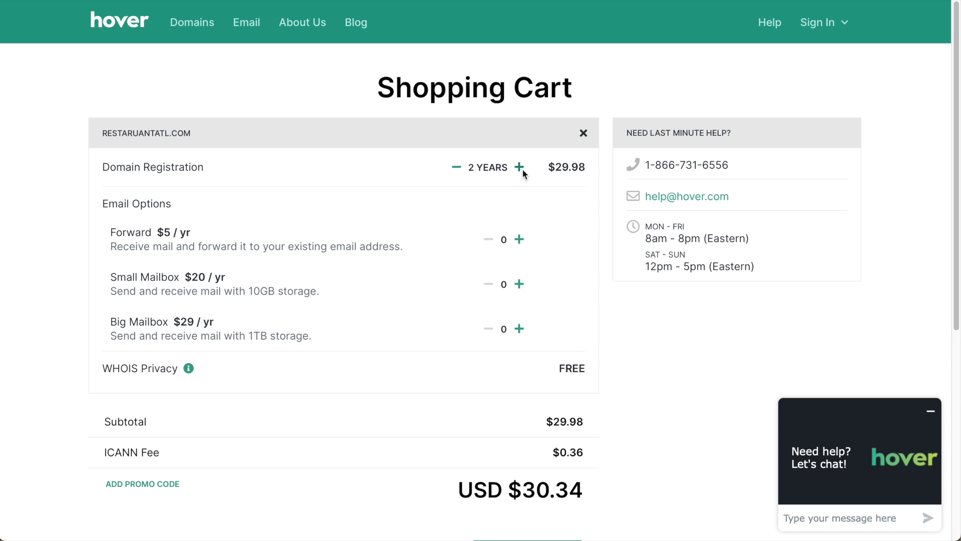
click(522, 169)
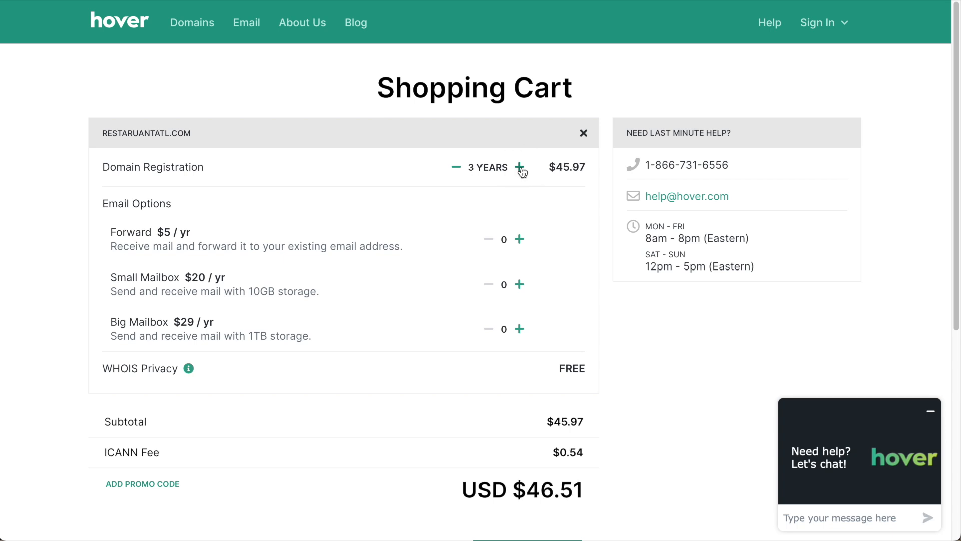
click(455, 170)
click(456, 171)
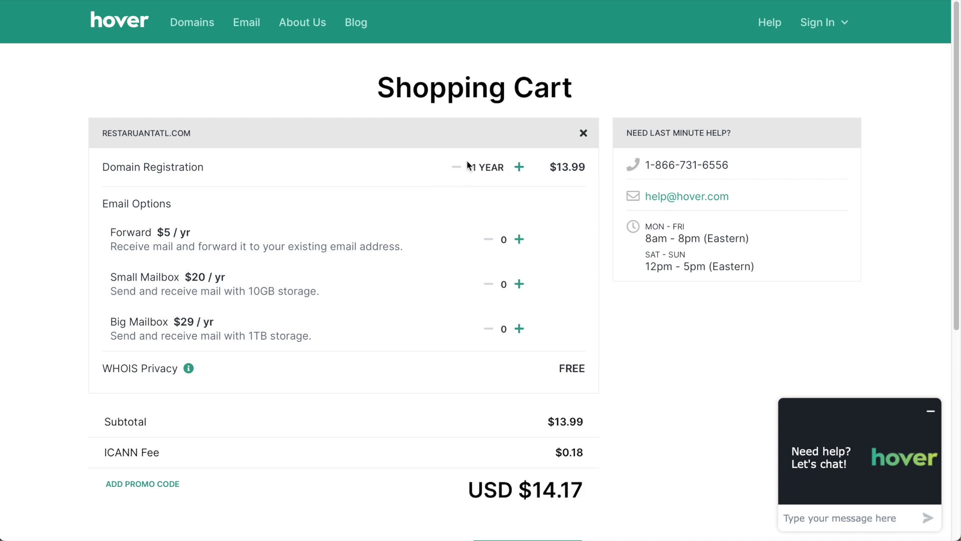
scroll(435, 238, down, 1)
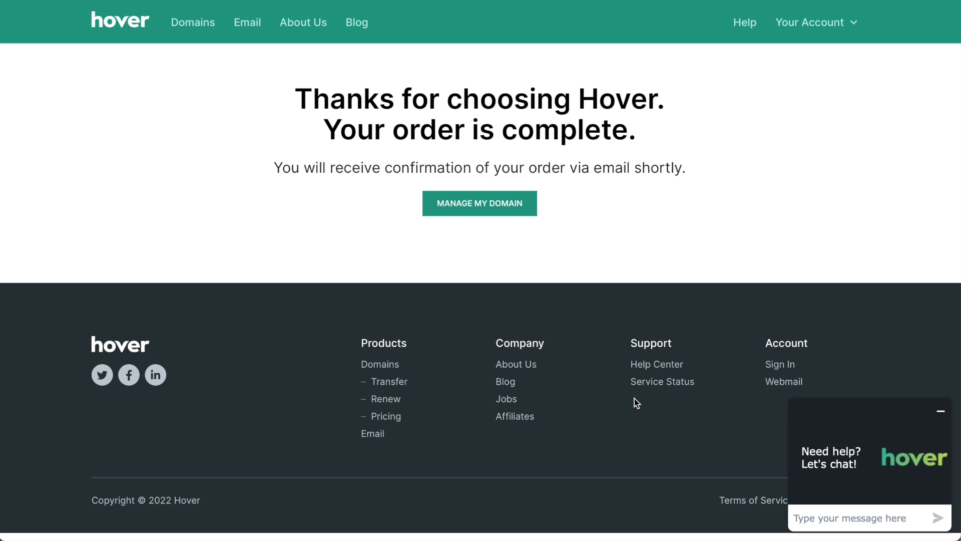
Go to the new domain's management page, then to Elementor's Choose Your Plan pricing.
click(522, 203)
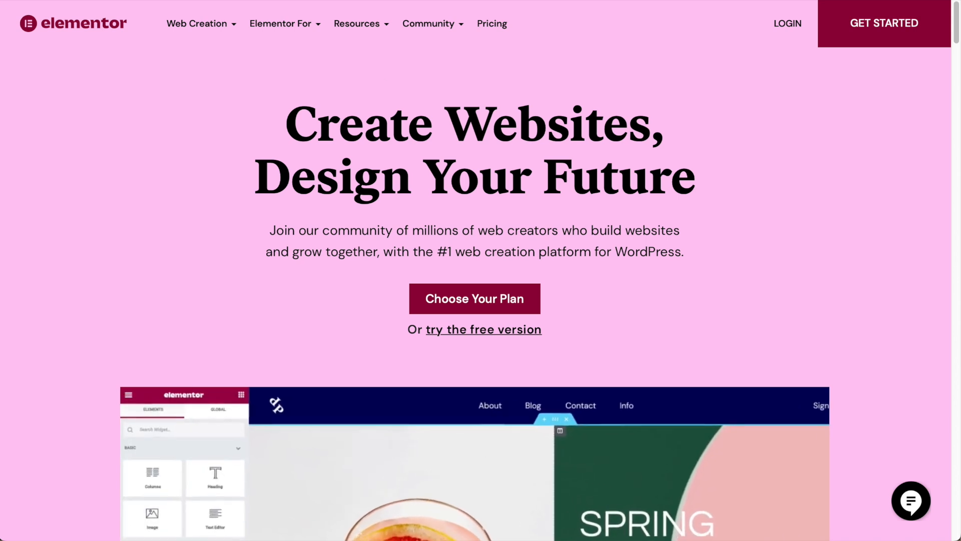
click(509, 300)
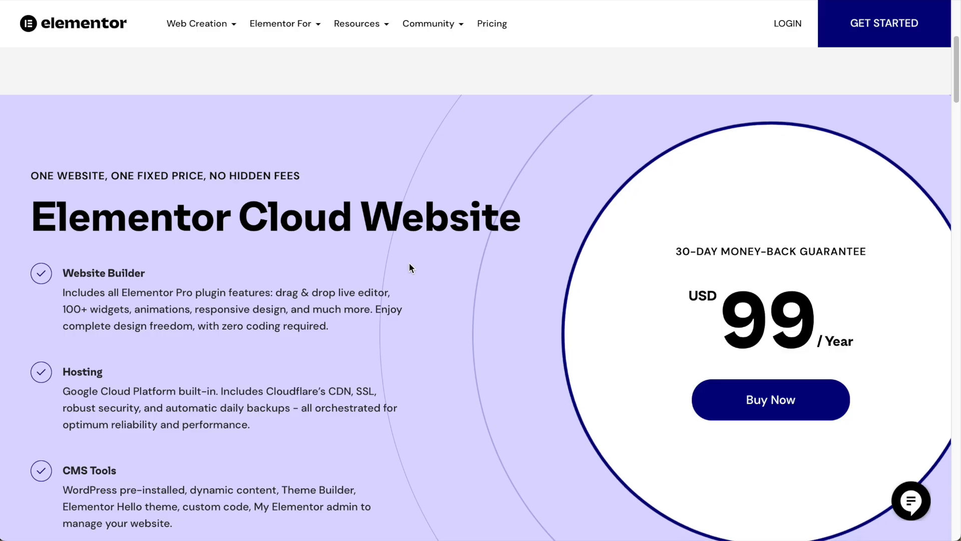
Scroll to the Elementor Cloud Website plan at USD 99 per year.
scroll(409, 262, down, 1)
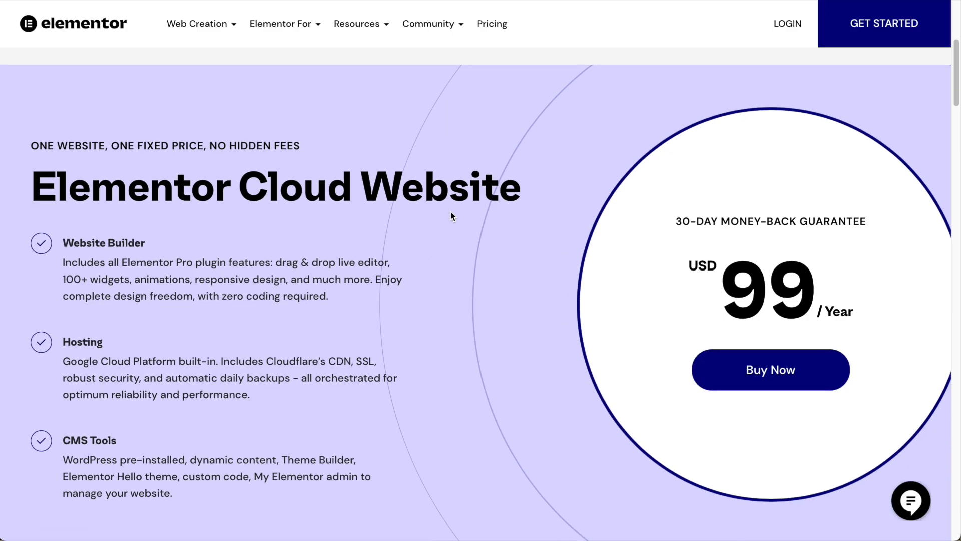
Buy the Elementor Cloud Website plan through checkout and go to My Account.
click(771, 371)
scroll(513, 331, down, 2)
scroll(510, 324, down, 3)
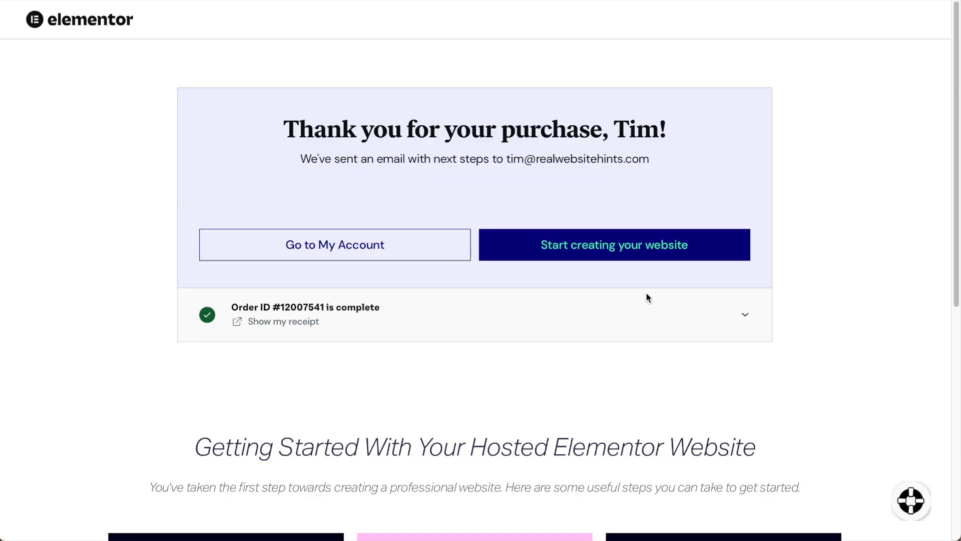
click(350, 240)
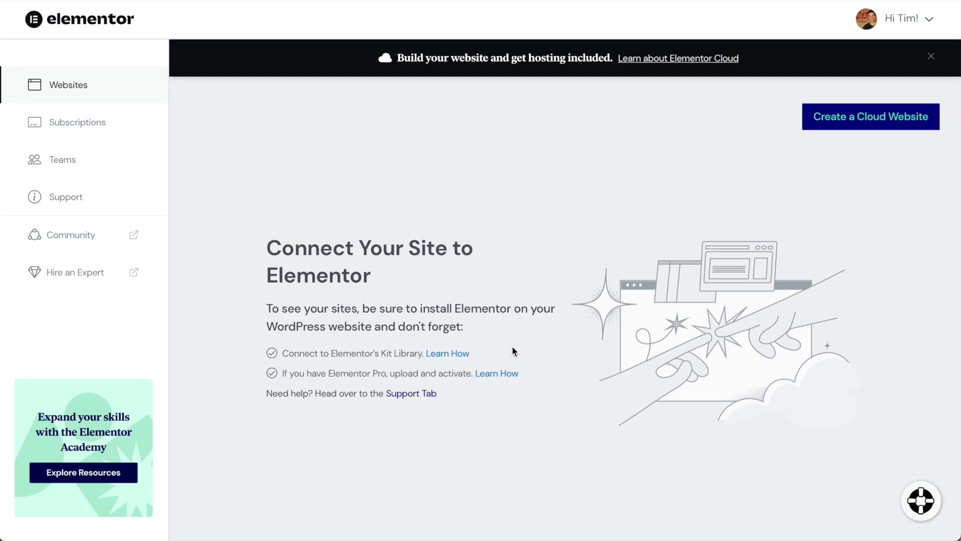
Create a new cloud website and name it 'Restaurant A'.
click(894, 121)
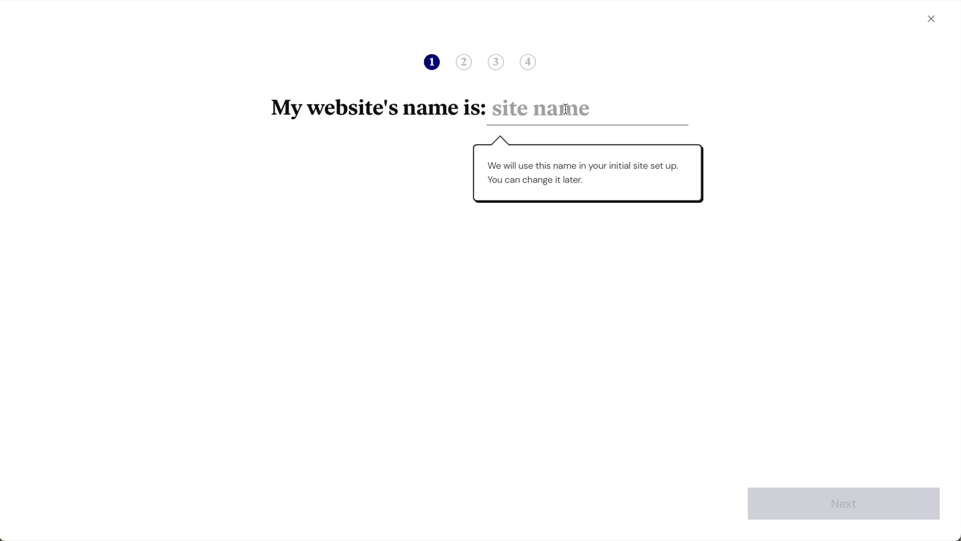
text(Restaurant A)
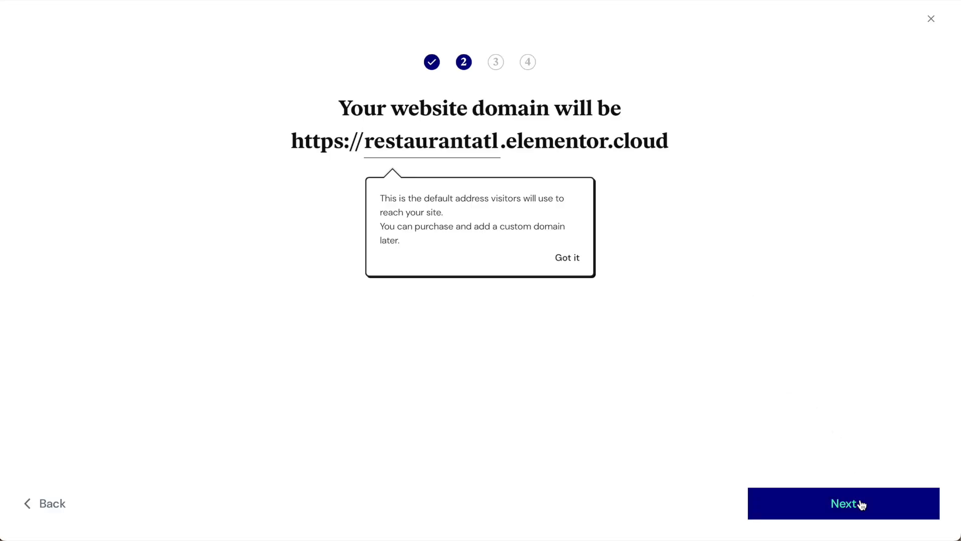
Choose Business / Corporate website as the new site's type.
click(861, 504)
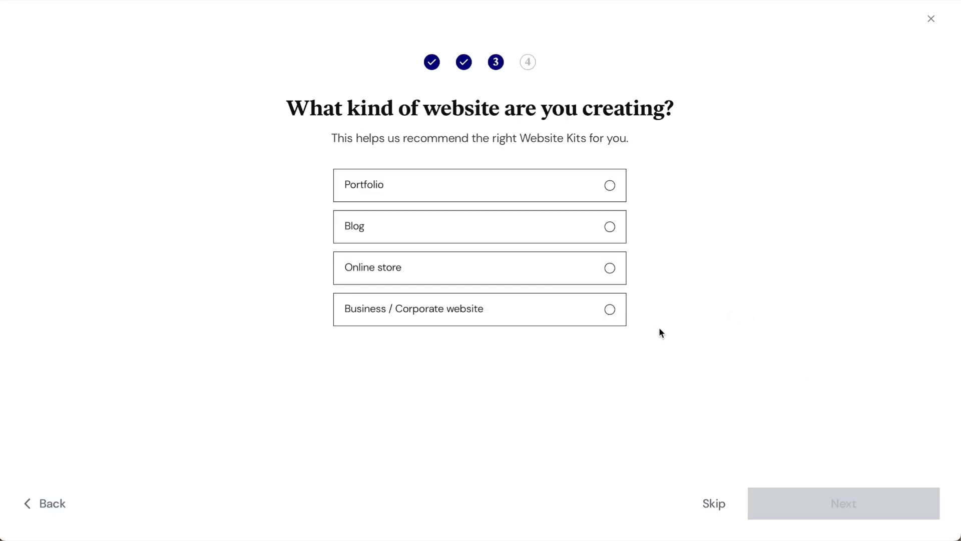
click(610, 311)
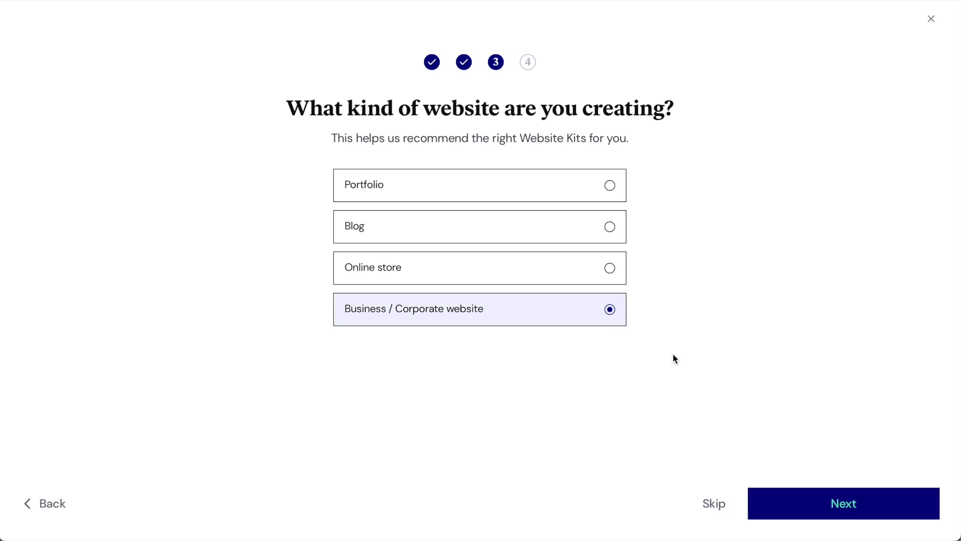
click(859, 504)
Change the kit filter to All types and scroll through the 103 website kits.
mouse_move(475, 265)
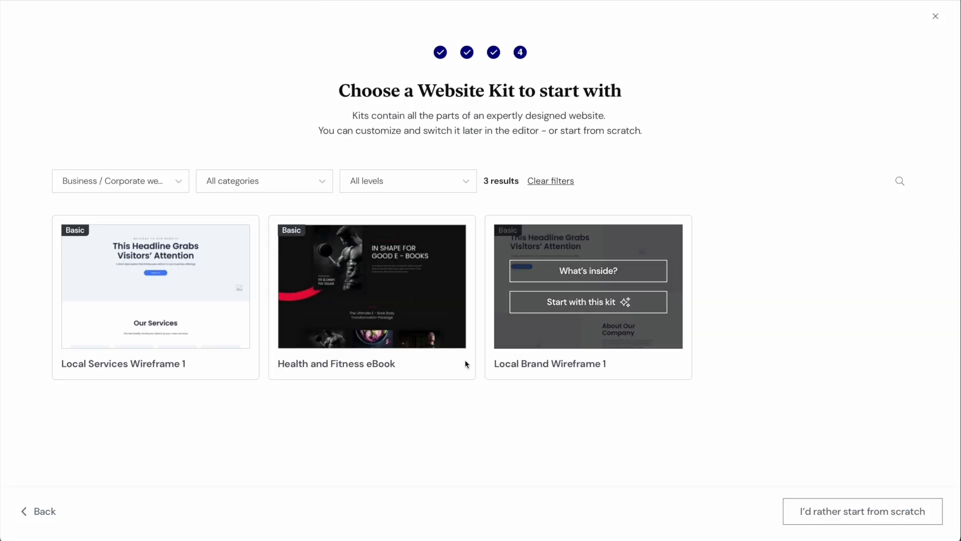
mouse_move(199, 316)
mouse_move(617, 257)
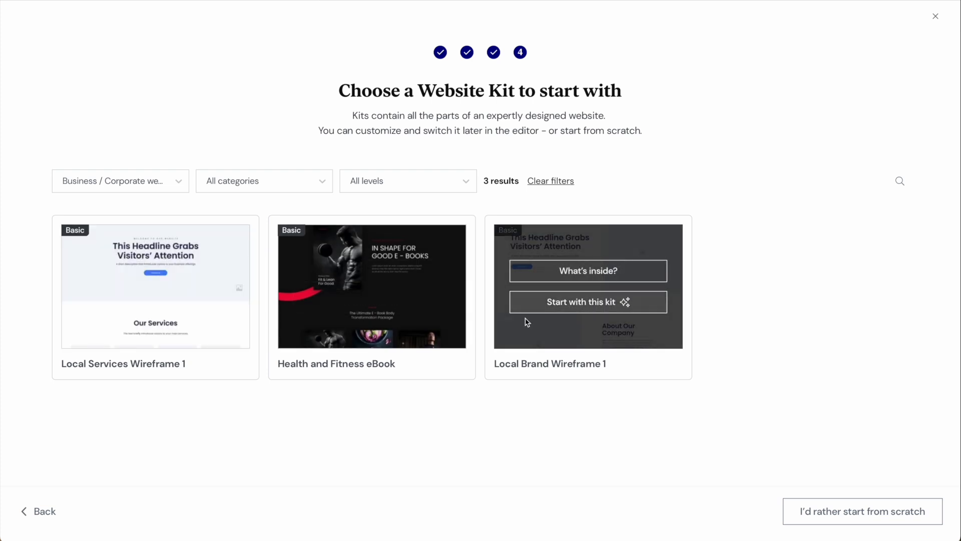
click(180, 184)
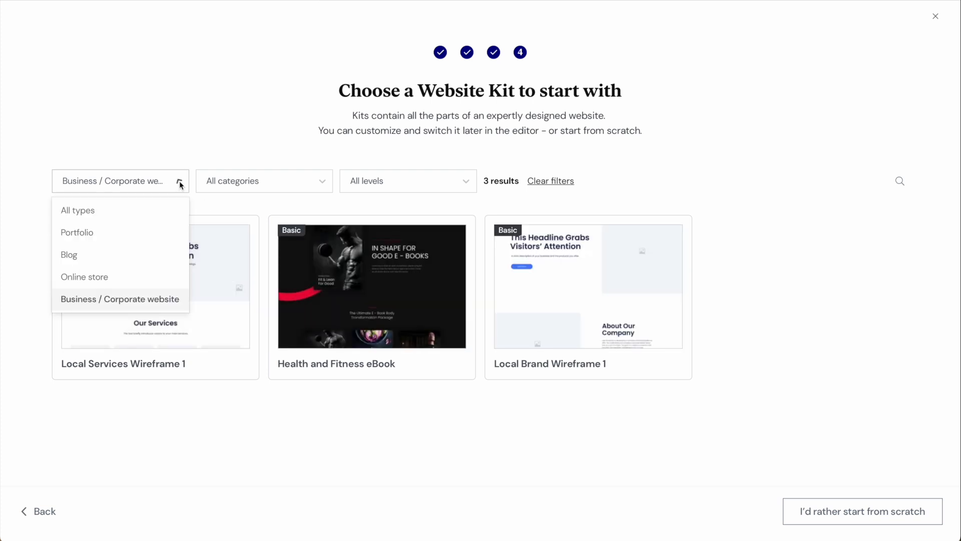
click(126, 216)
scroll(695, 307, down, 3)
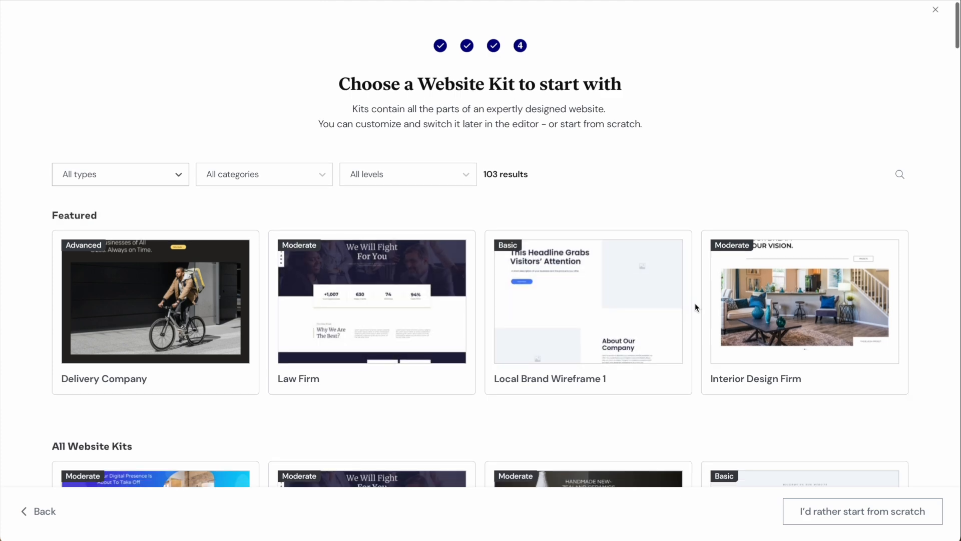
scroll(695, 306, down, 10)
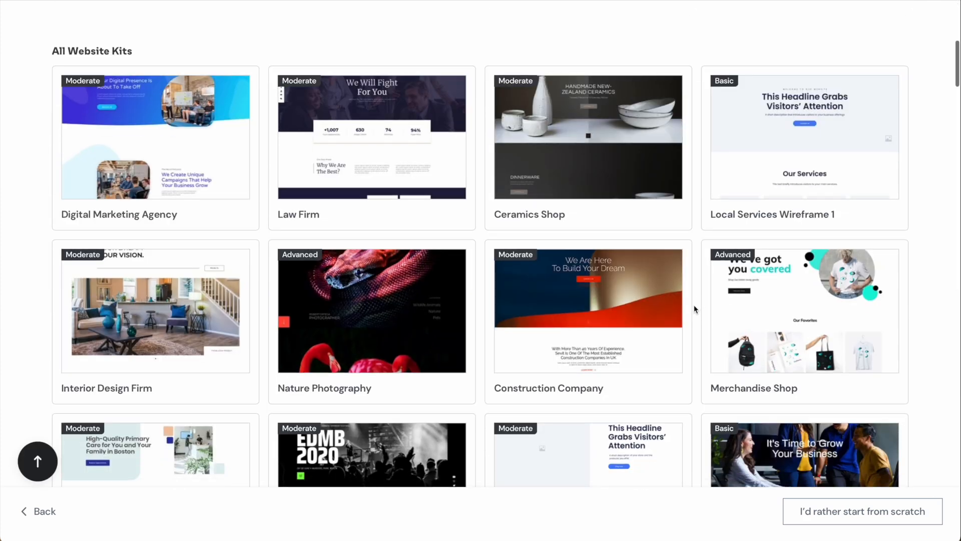
scroll(693, 306, down, 3)
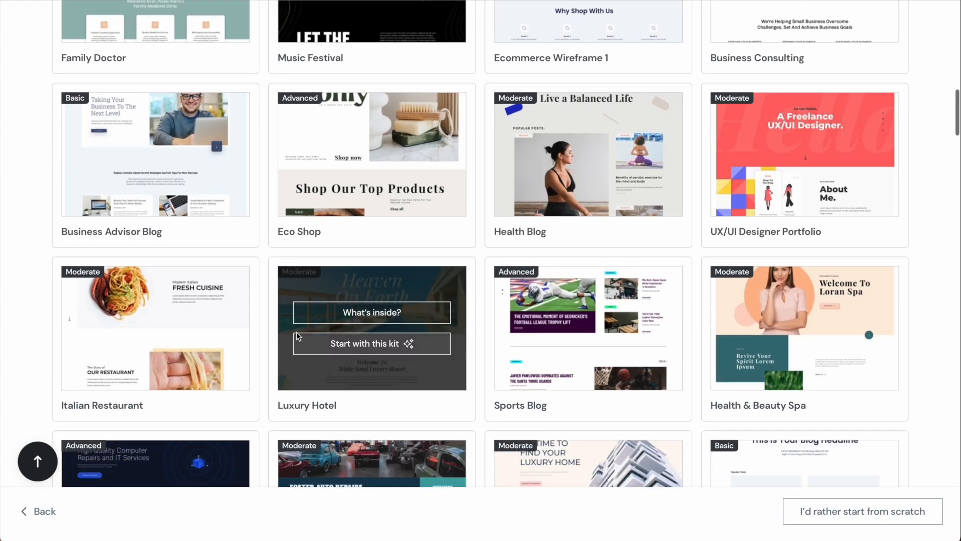
Open the Italian Restaurant kit's What's inside? preview and scroll through it.
mouse_move(225, 335)
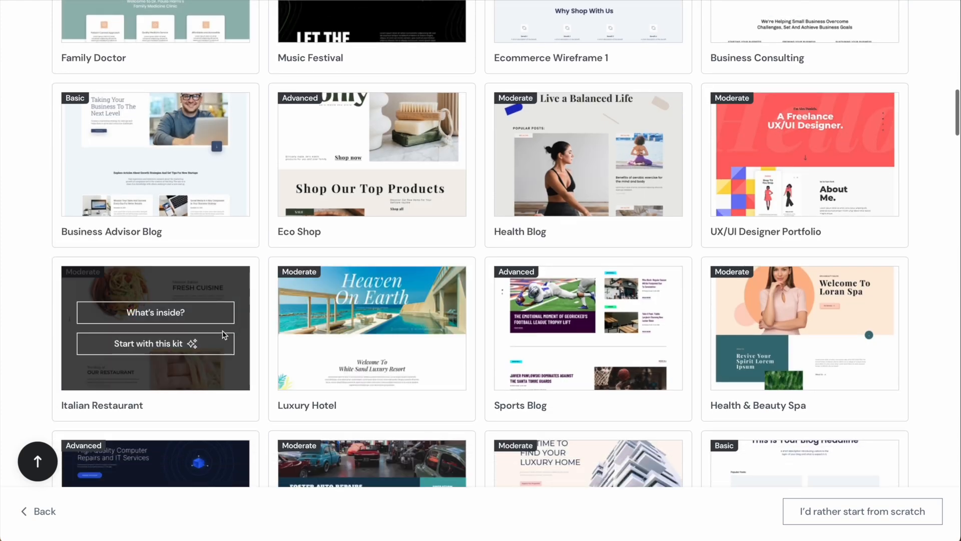
click(178, 318)
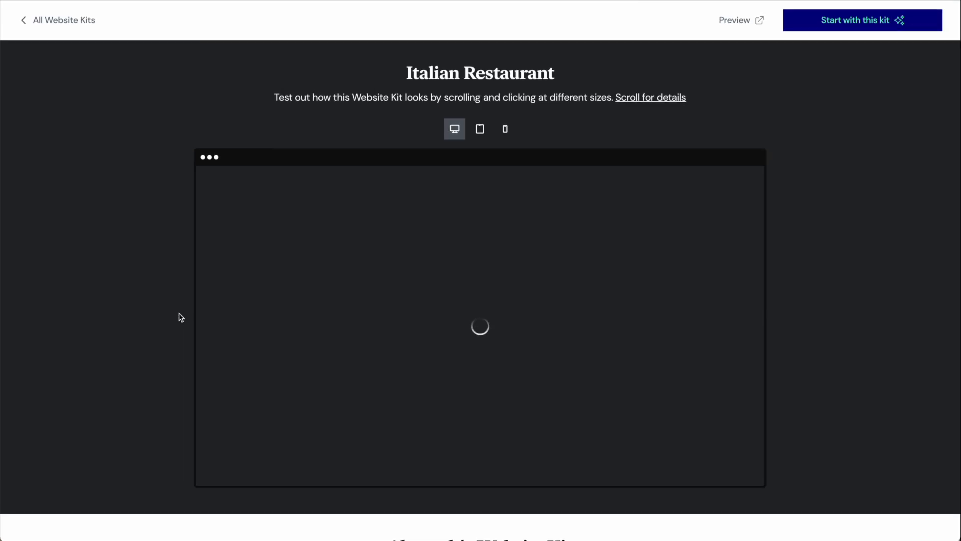
scroll(560, 308, down, 3)
scroll(558, 305, down, 10)
scroll(558, 305, up, 12)
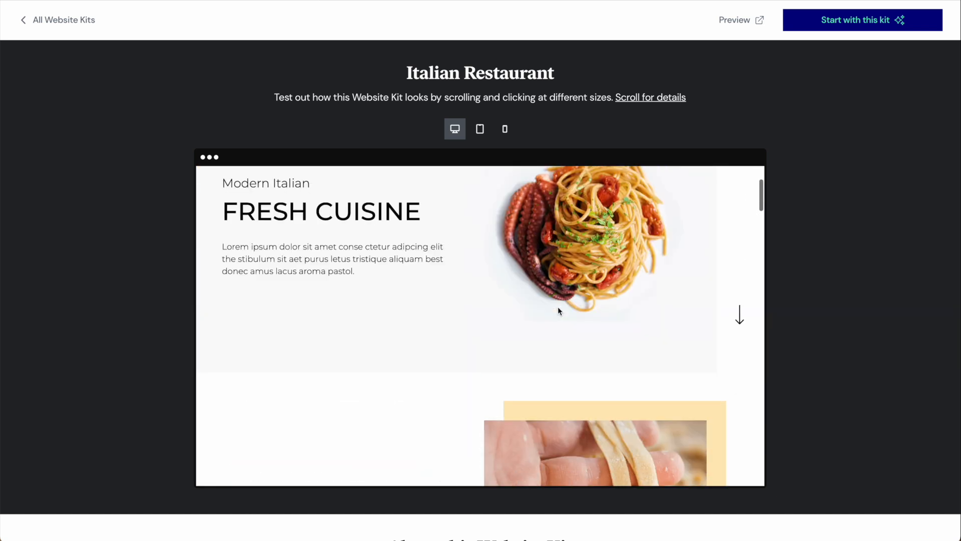
scroll(557, 307, up, 2)
Check the preview's navigation menu, then return to the kits and start from scratch.
click(531, 188)
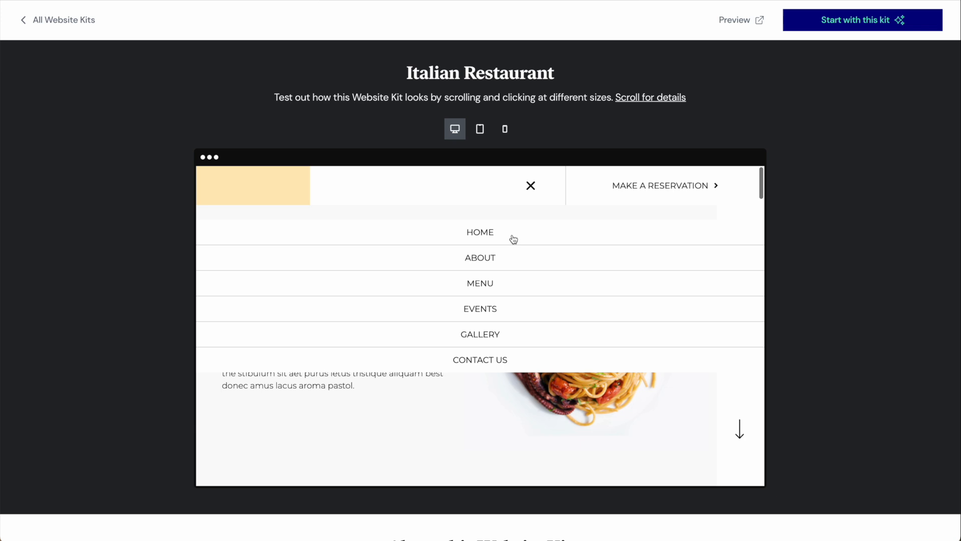
click(487, 289)
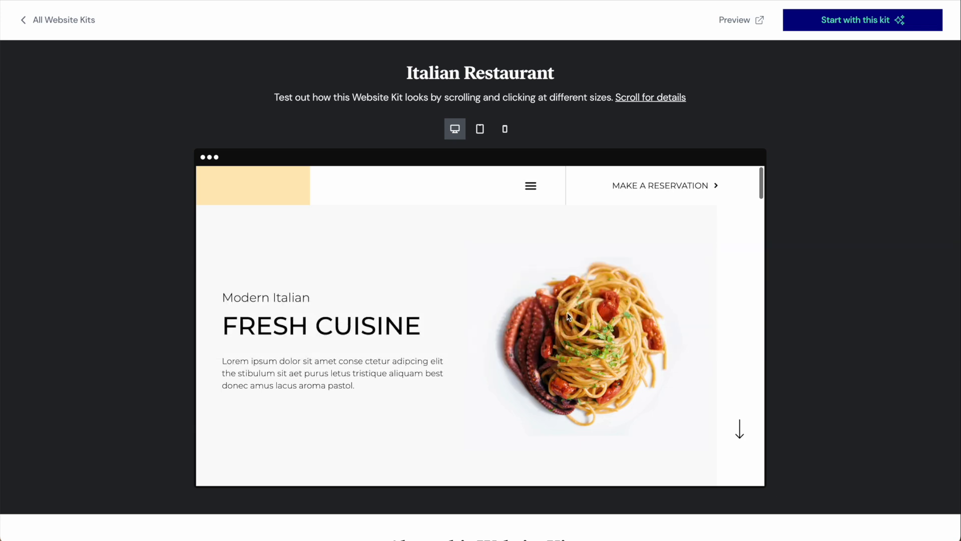
scroll(579, 272, down, 3)
scroll(578, 273, down, 10)
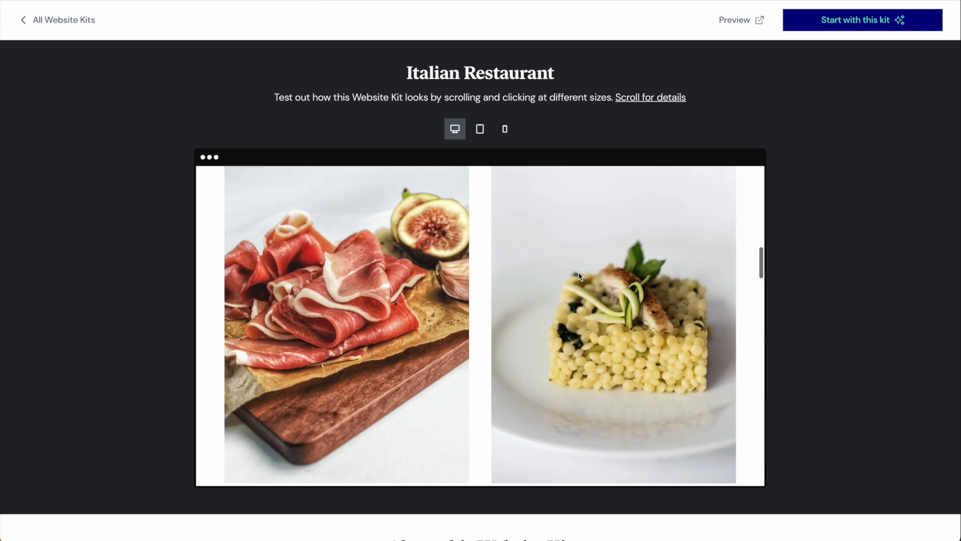
scroll(578, 274, down, 3)
scroll(578, 274, up, 15)
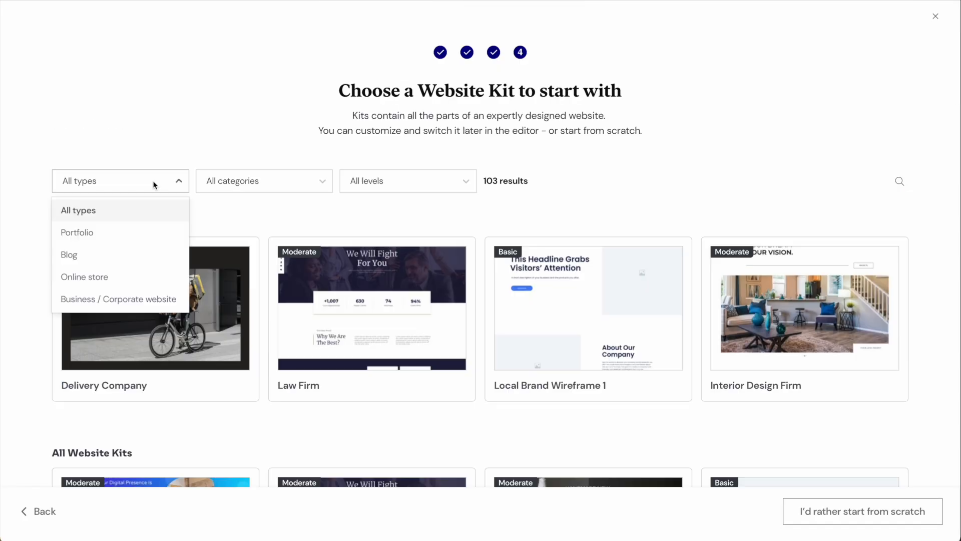
click(118, 299)
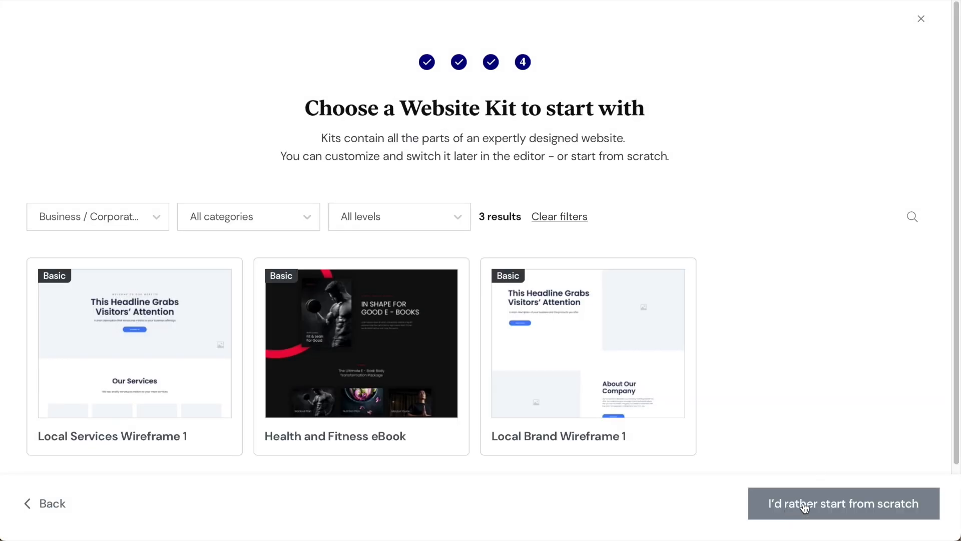
click(806, 511)
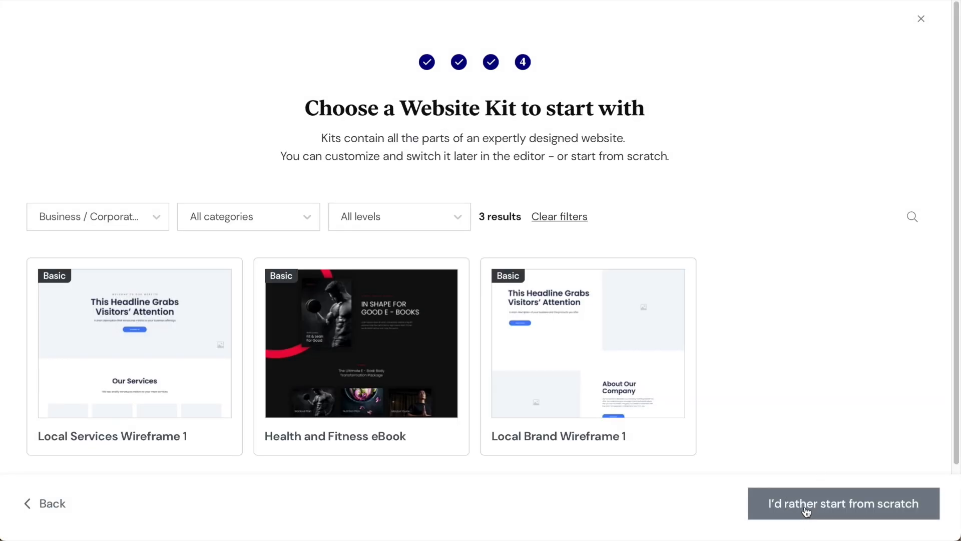
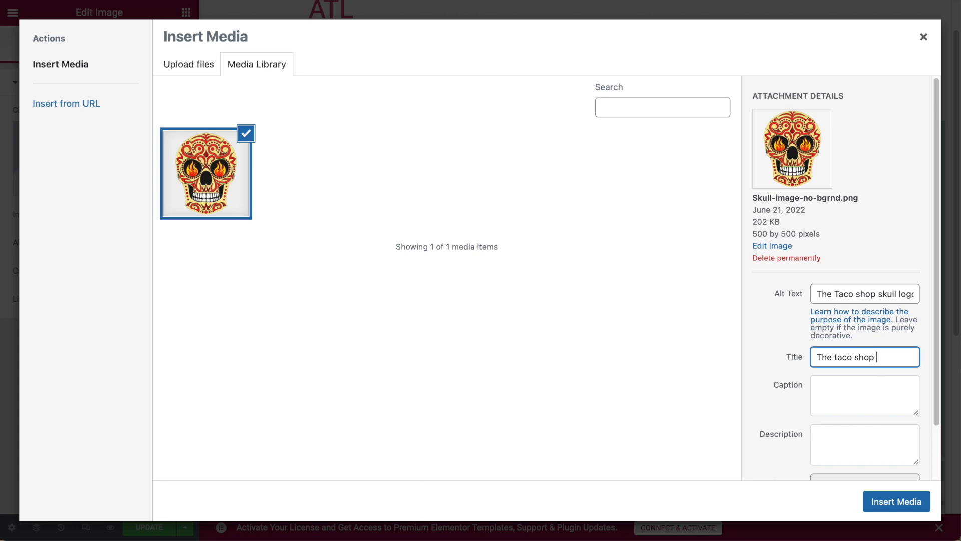
Insert the chosen Skull-image-no-bgrnd.png logo into the page's image widget.
click(901, 508)
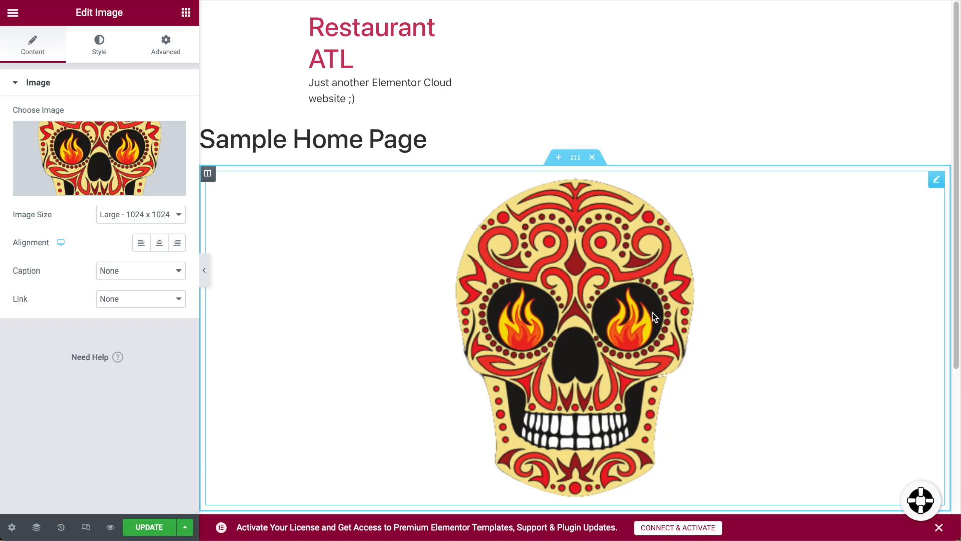
Scroll down the page to view the skull logo at Large 1024 x 1024 size.
scroll(595, 320, down, 3)
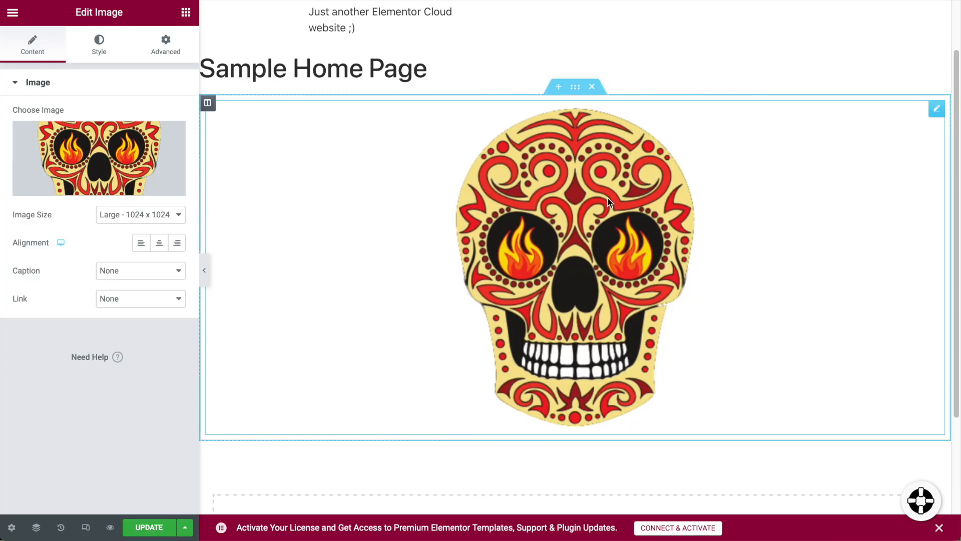
scroll(637, 198, down, 1)
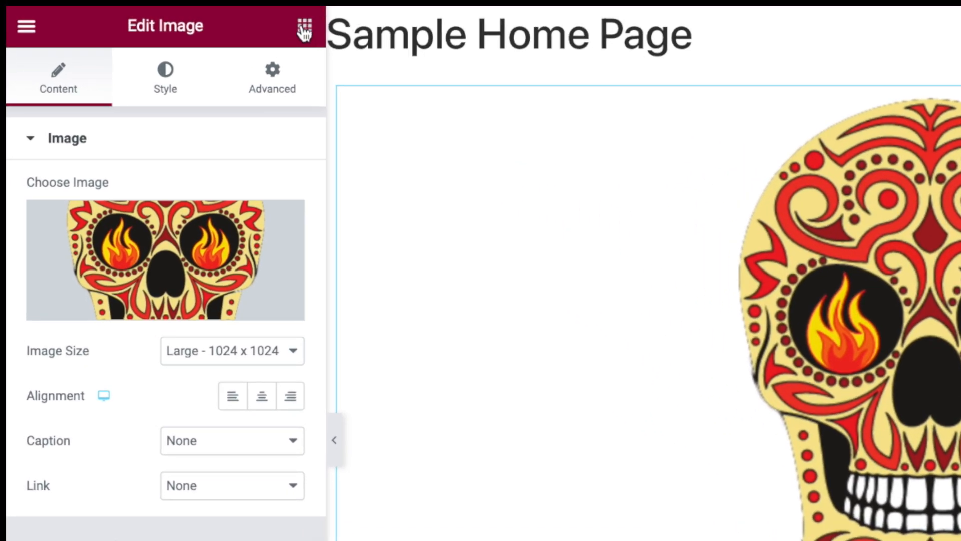
Add a Heading widget below the skull image reading 'The Taco Shop'.
click(305, 31)
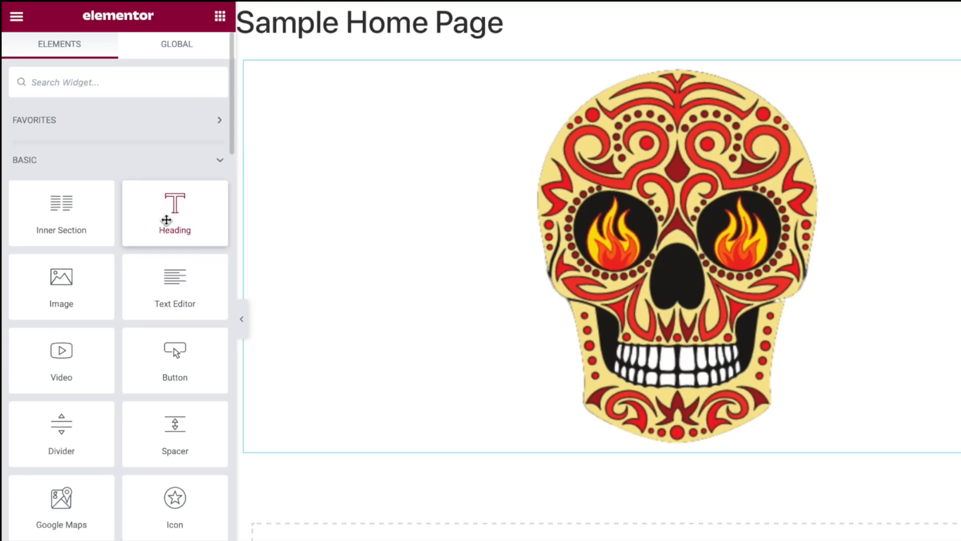
drag(230, 308, 718, 540)
drag(443, 339, 517, 386)
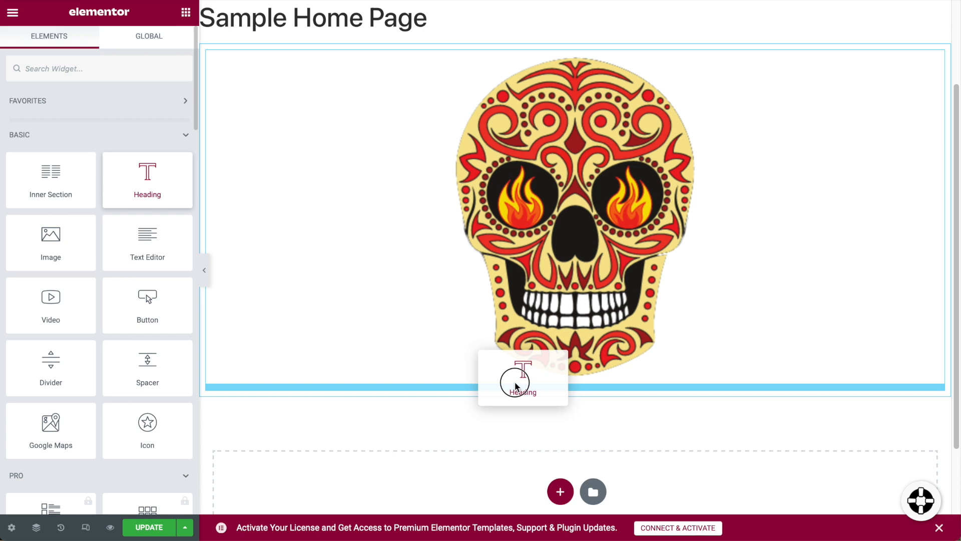
drag(517, 386, 494, 387)
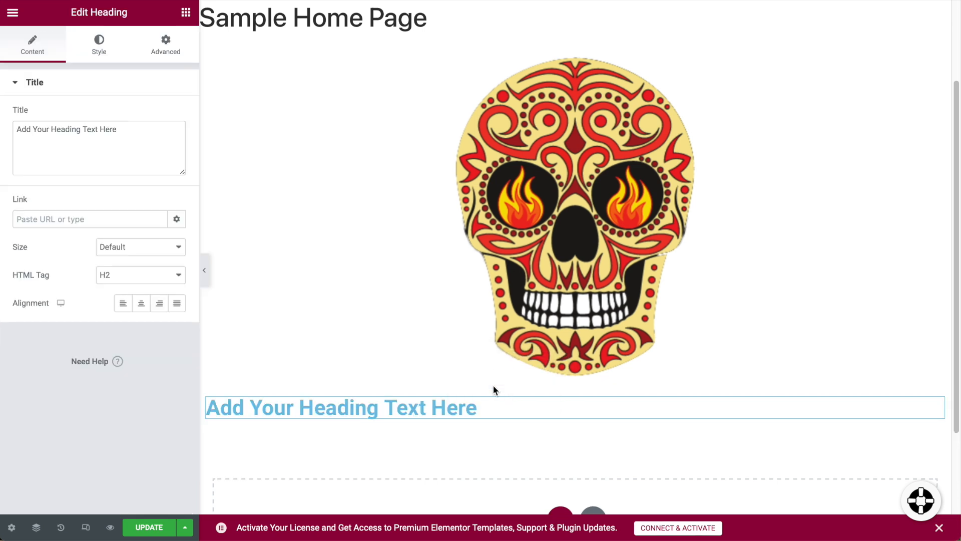
triple_click(126, 131)
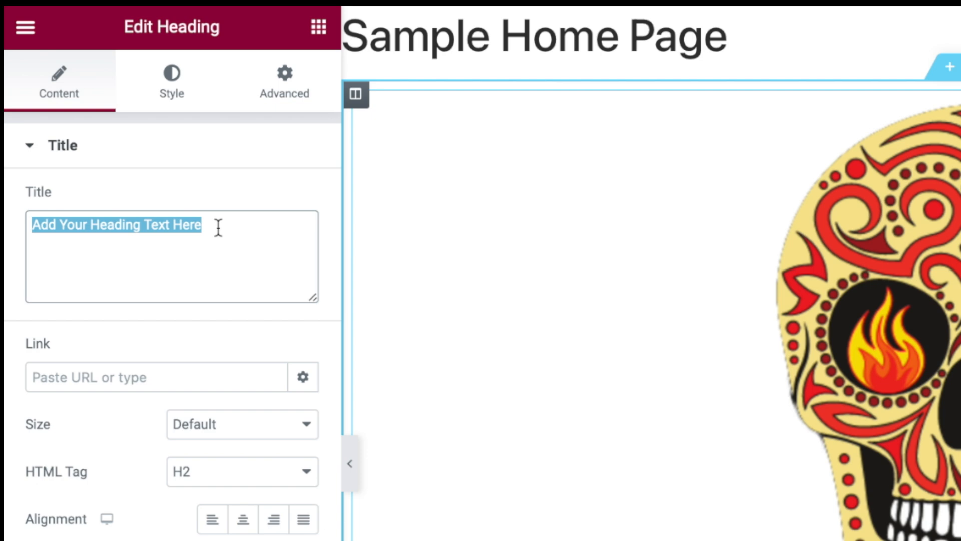
text(The Taco Shop)
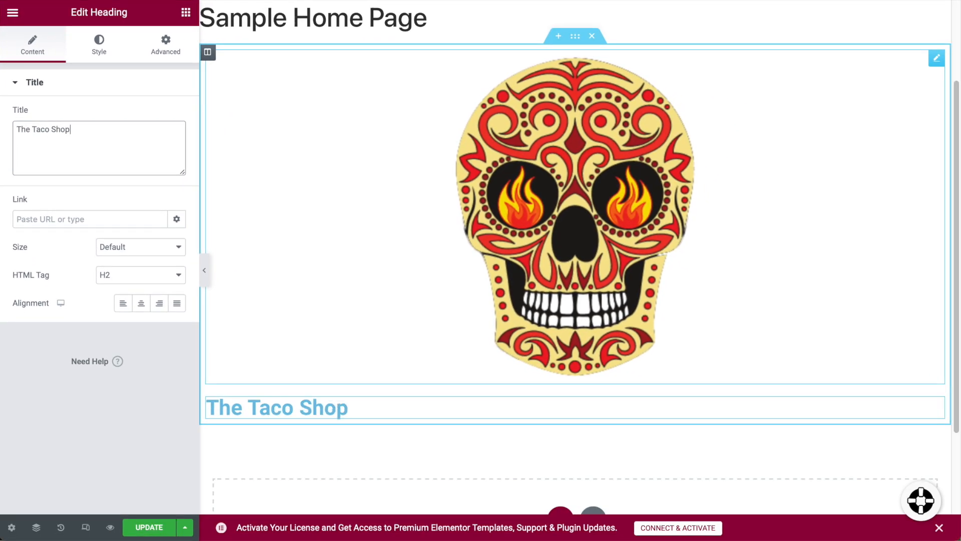
Set the heading size to XXL and center-align it.
click(167, 252)
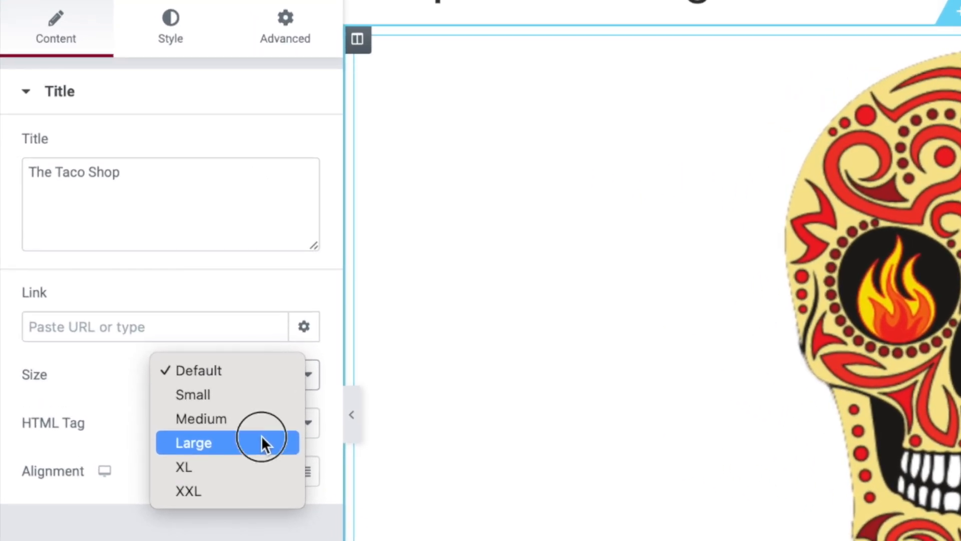
click(264, 442)
click(274, 379)
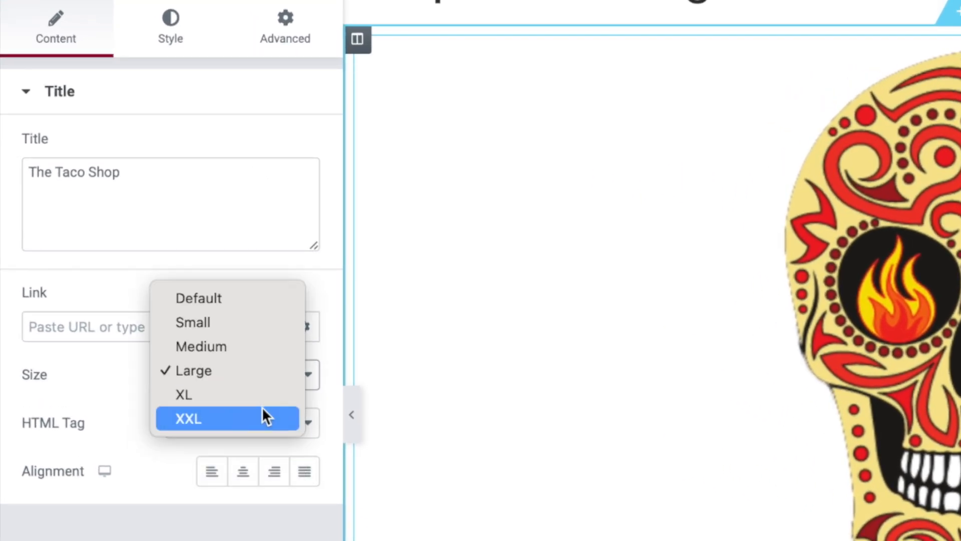
click(264, 417)
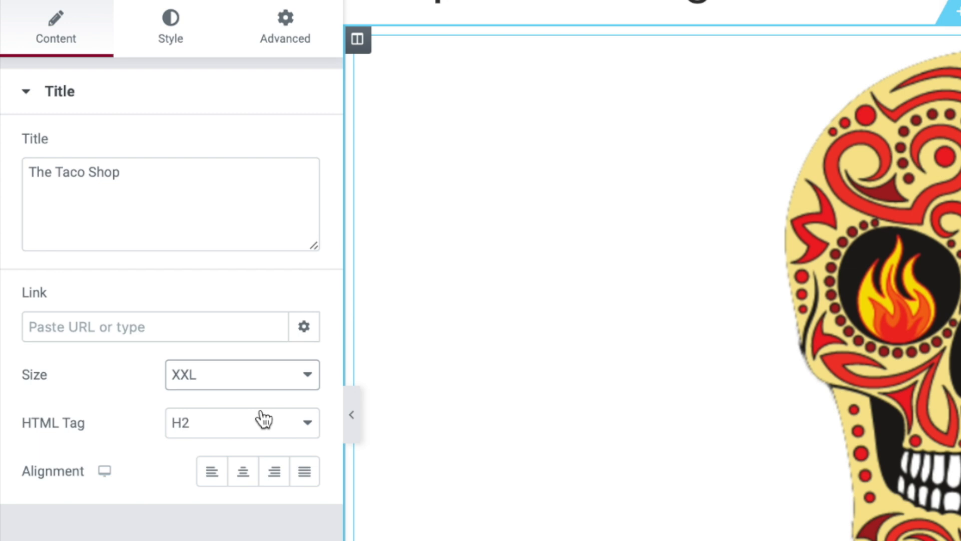
click(251, 481)
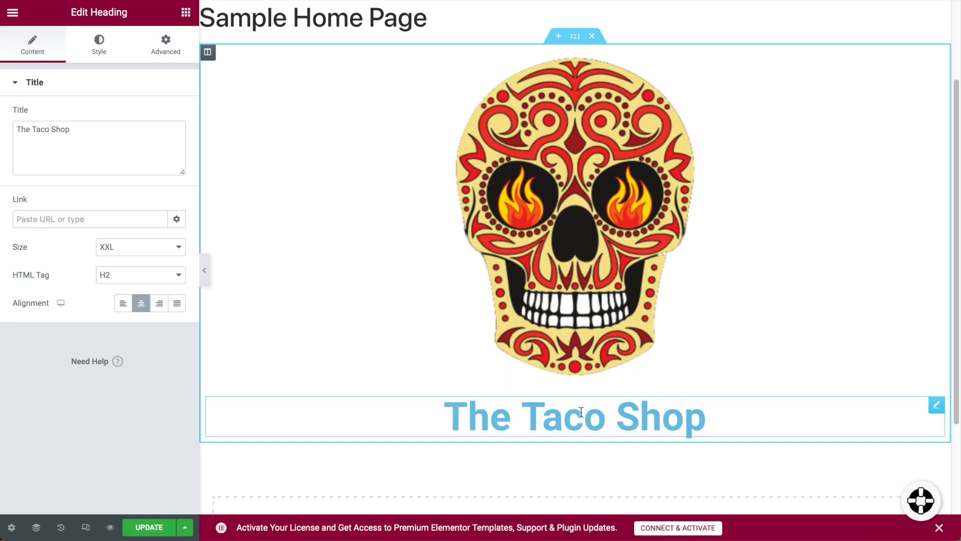
Color the heading text red #CD2D26 using the eyedropper on the skull logo.
click(110, 53)
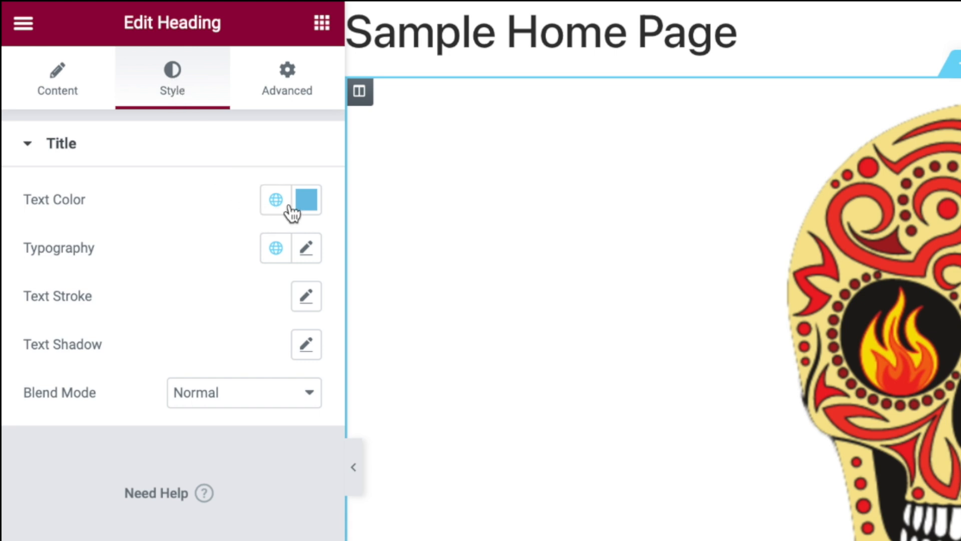
click(305, 206)
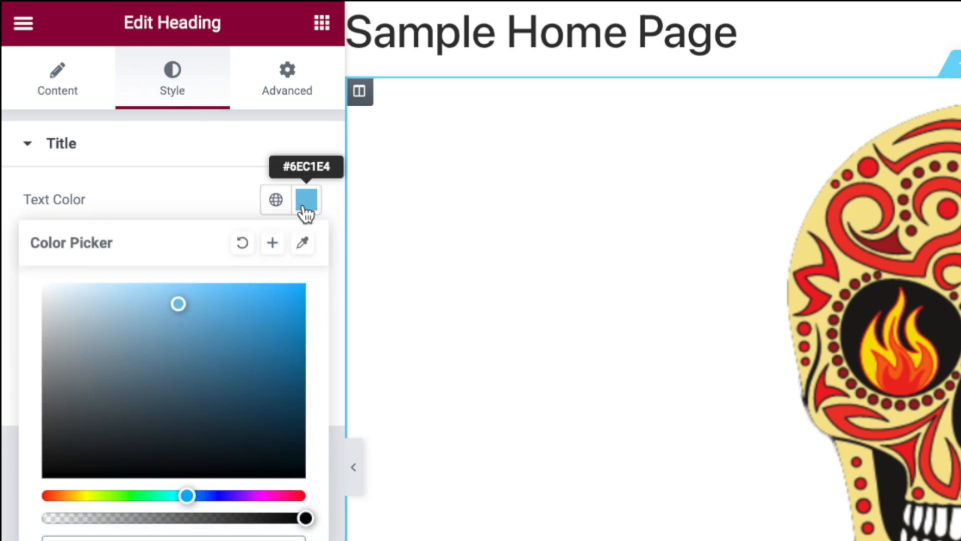
click(302, 242)
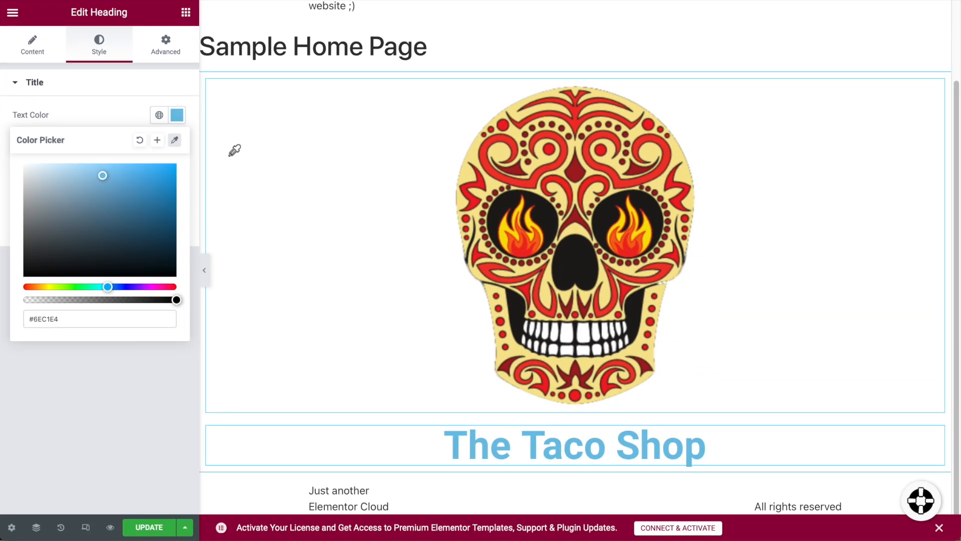
click(175, 141)
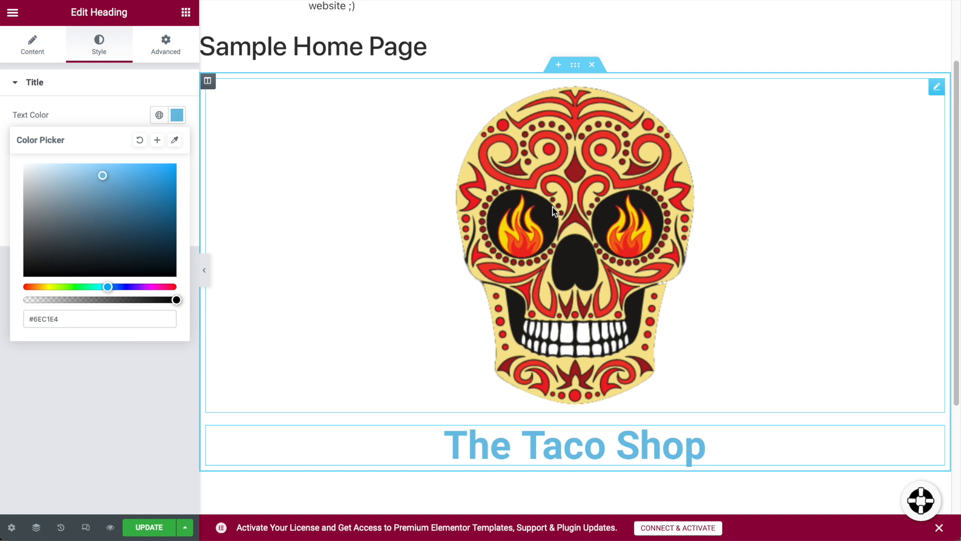
click(175, 141)
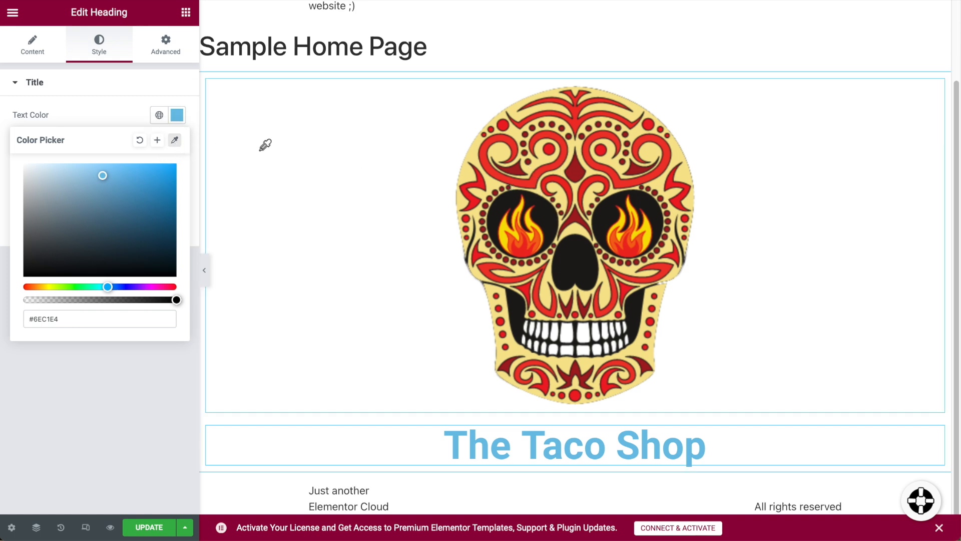
click(531, 180)
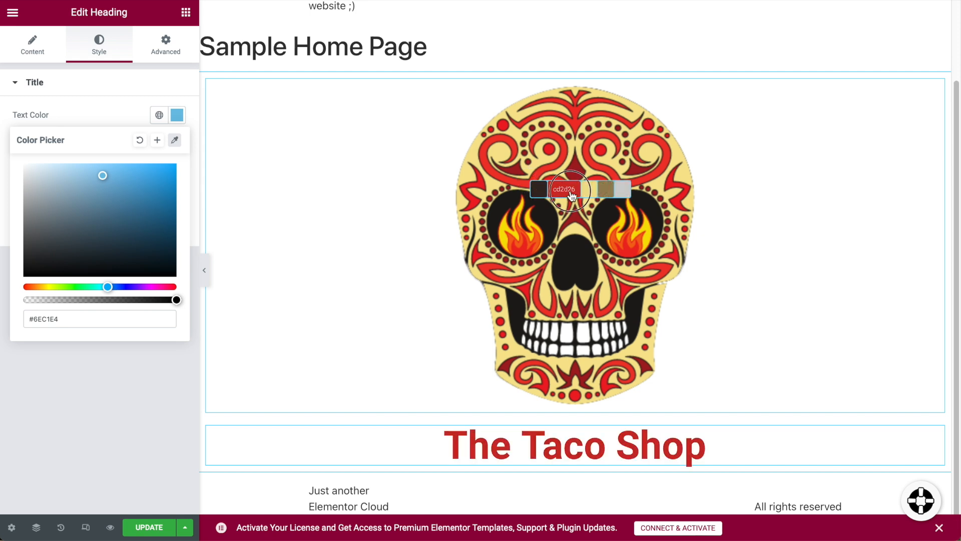
click(572, 196)
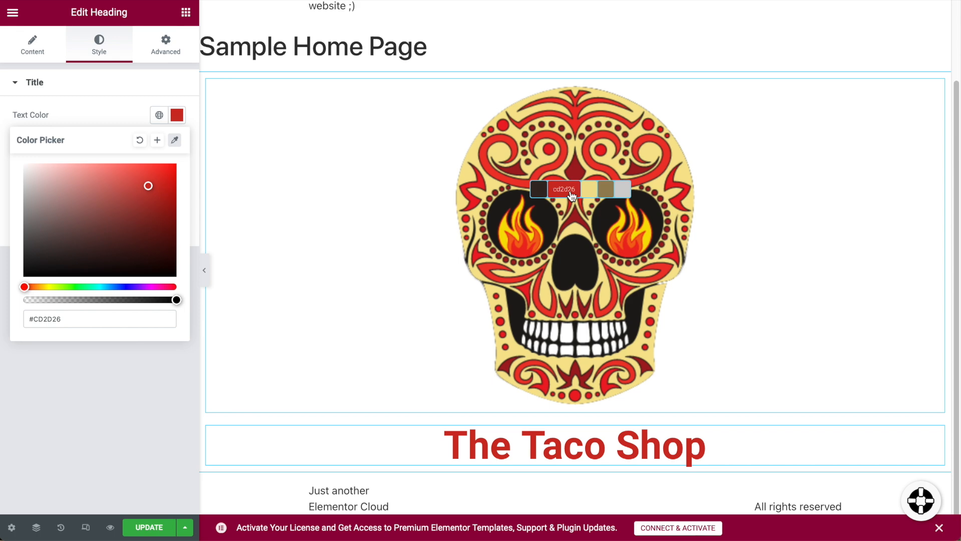
click(116, 120)
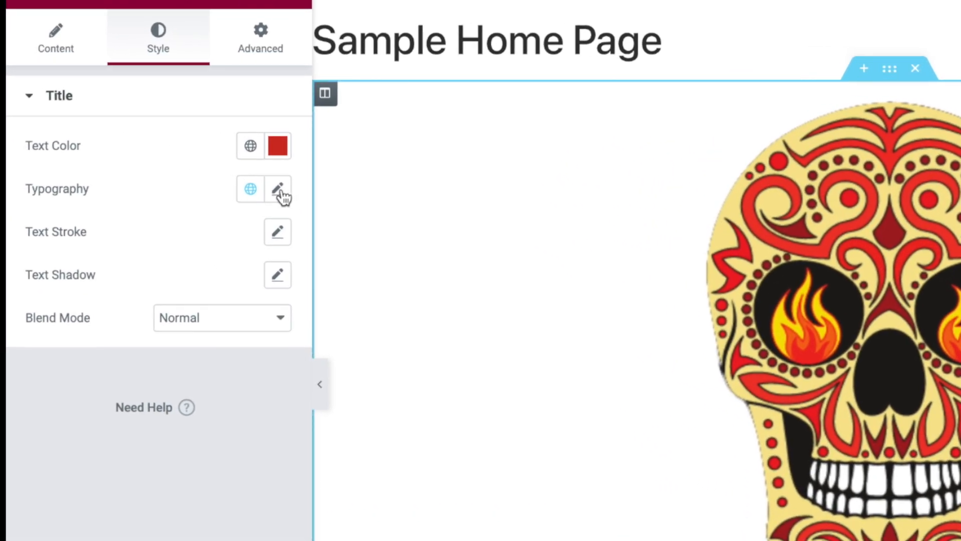
Set the heading typography to the Risque font at about 99 px.
click(278, 190)
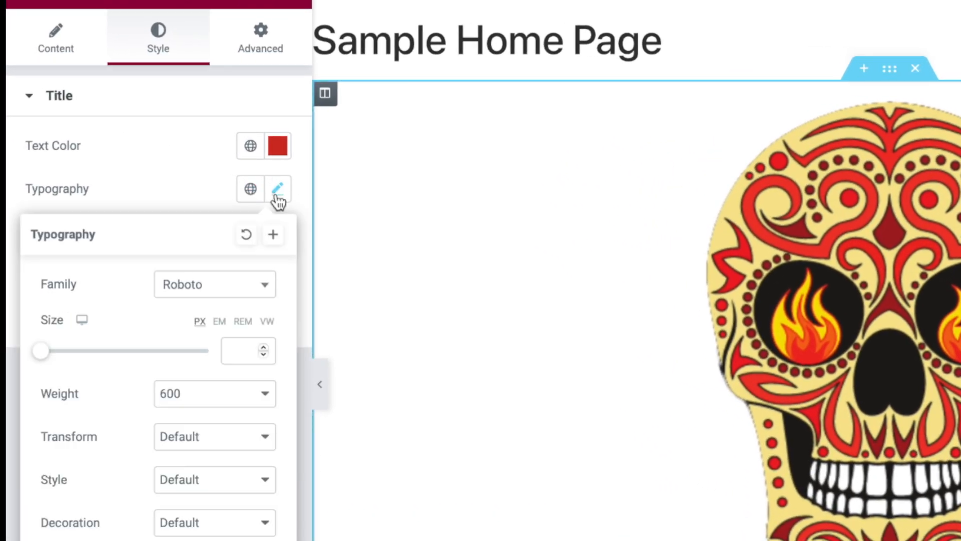
click(221, 290)
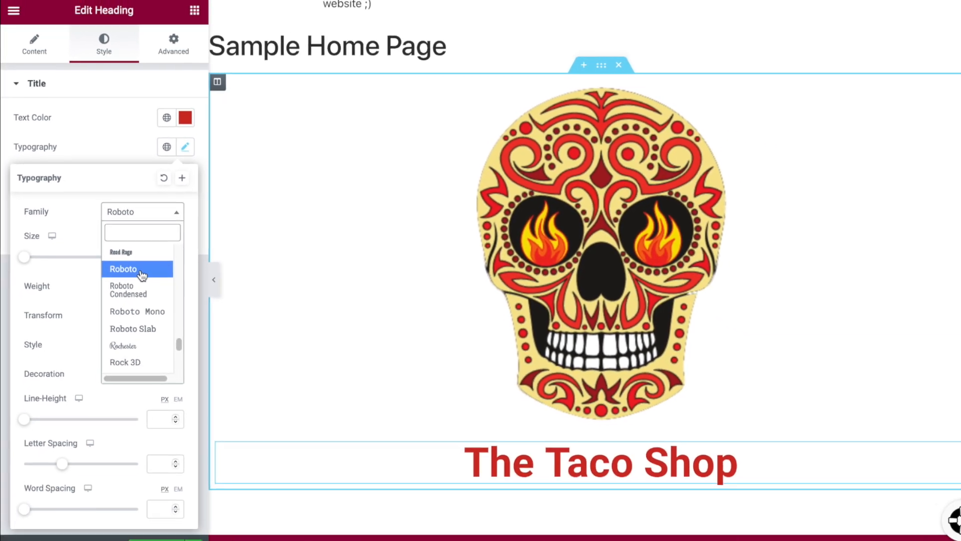
click(124, 246)
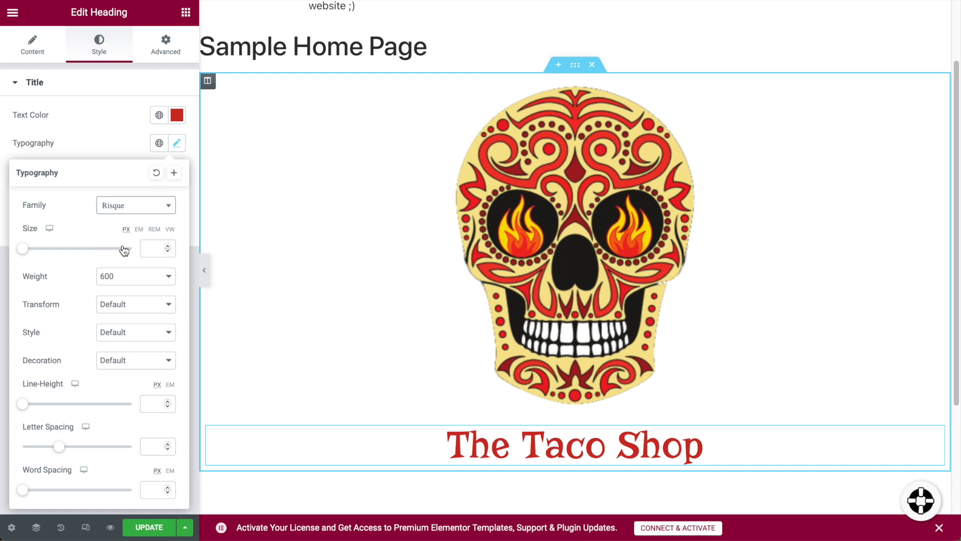
drag(29, 252, 82, 256)
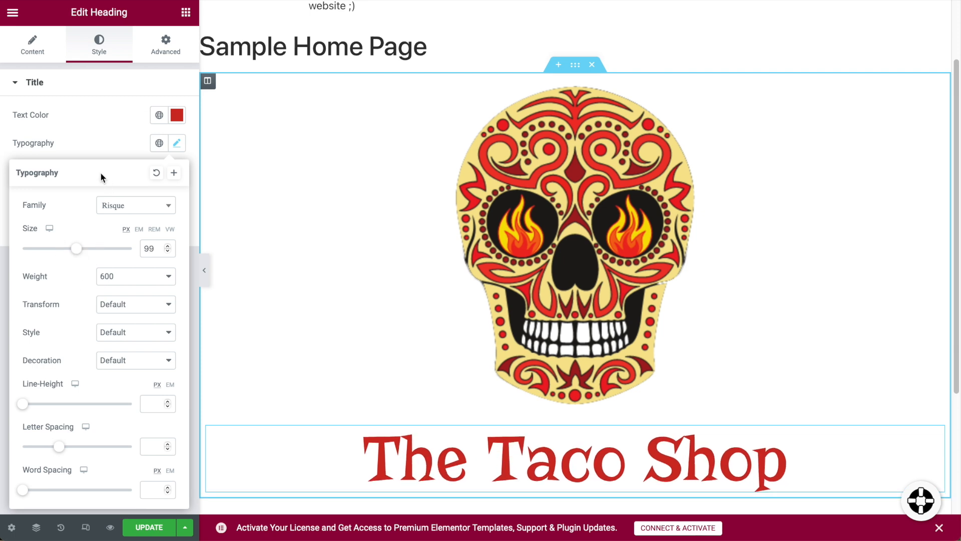
click(88, 153)
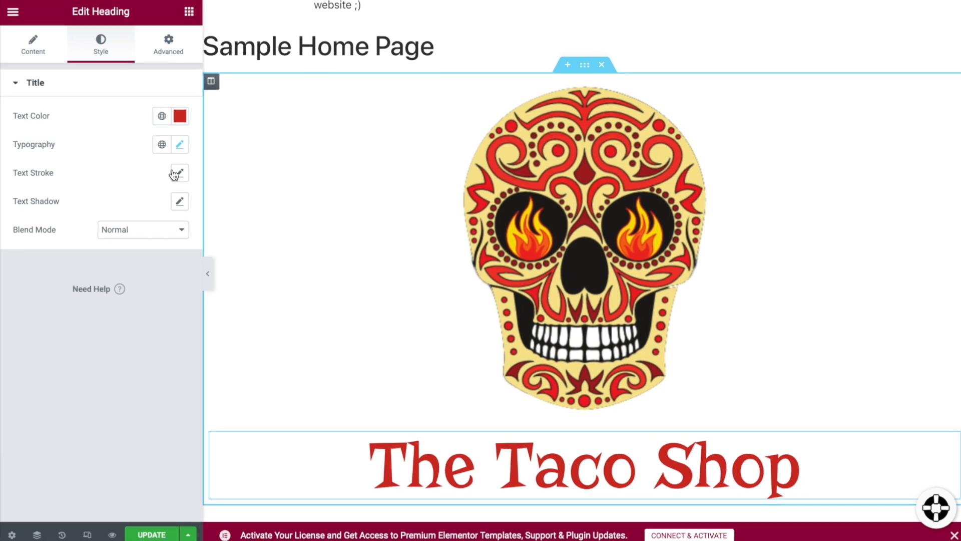
Give the heading a 1 px text stroke and show the Global Colors list.
click(178, 173)
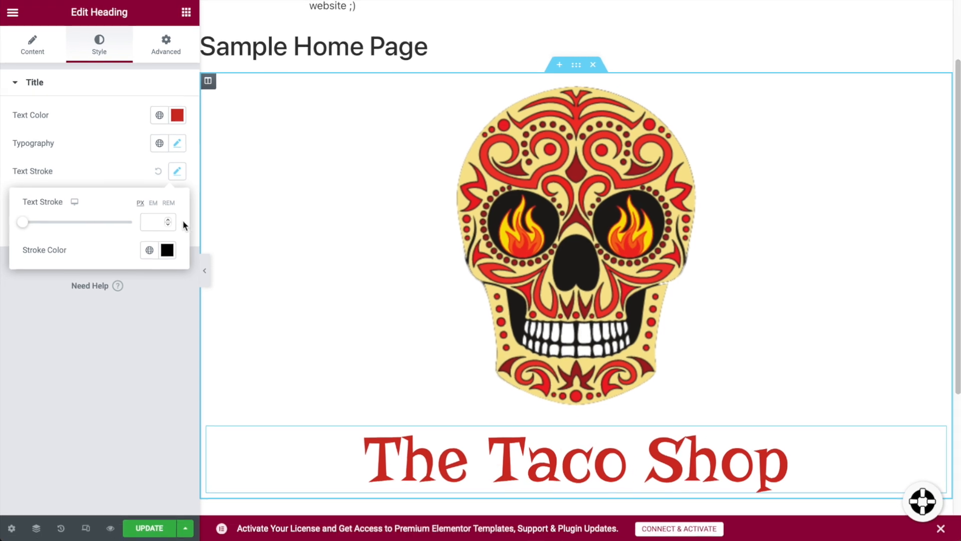
click(244, 290)
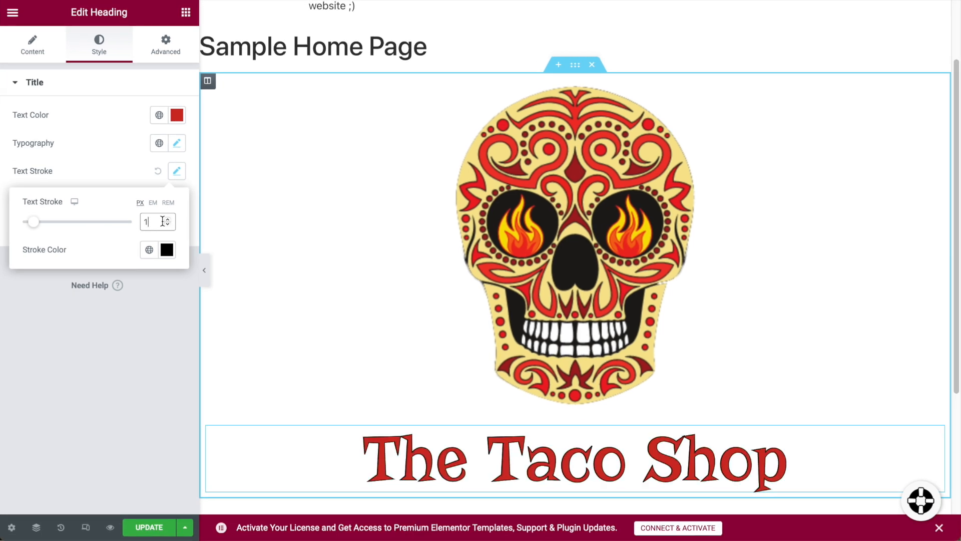
scroll(730, 458, down, 1)
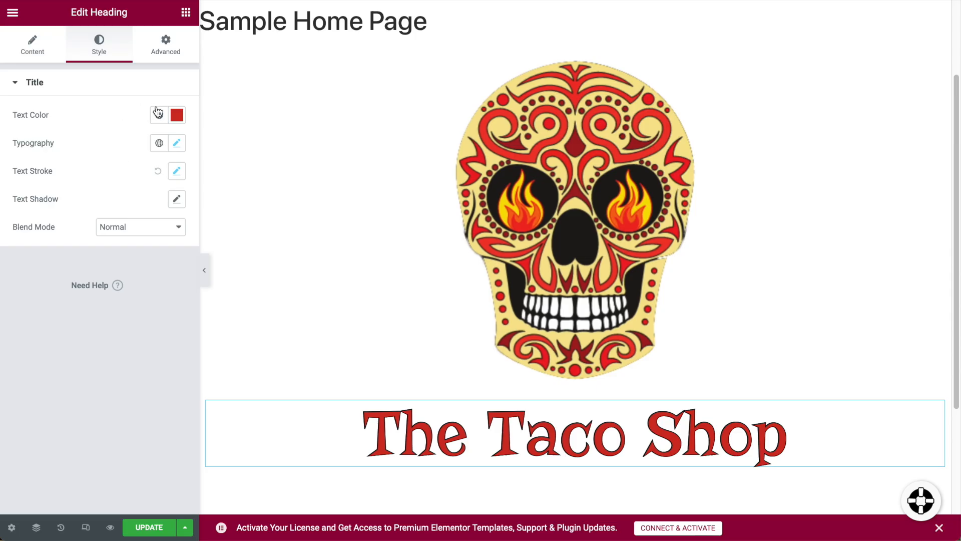
click(159, 116)
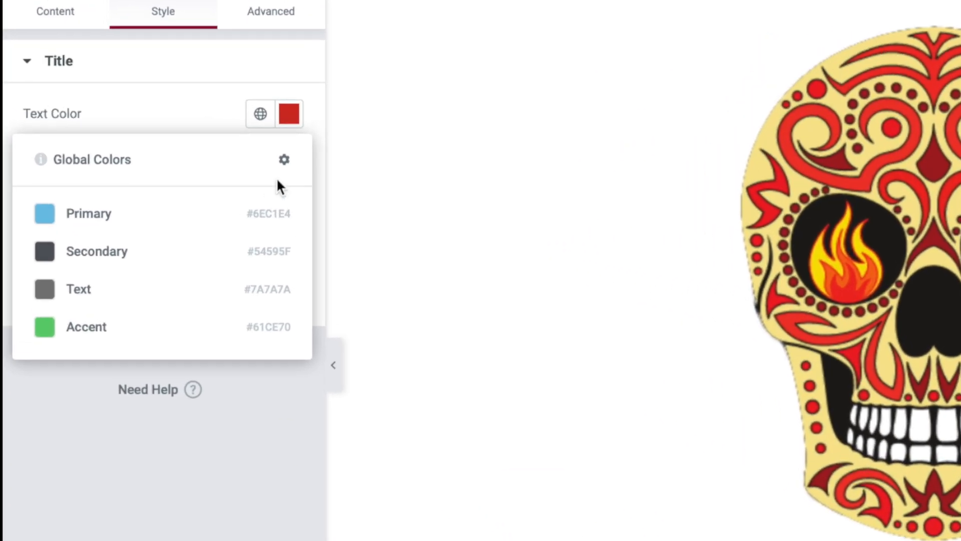
In the global colour settings, sample the skull's red #CD2D26 for Primary.
click(349, 170)
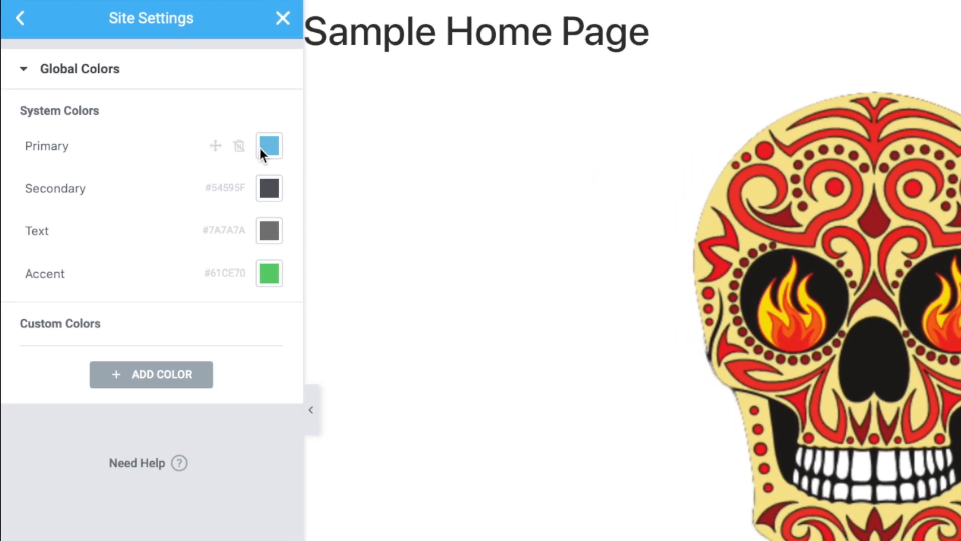
click(270, 281)
click(267, 314)
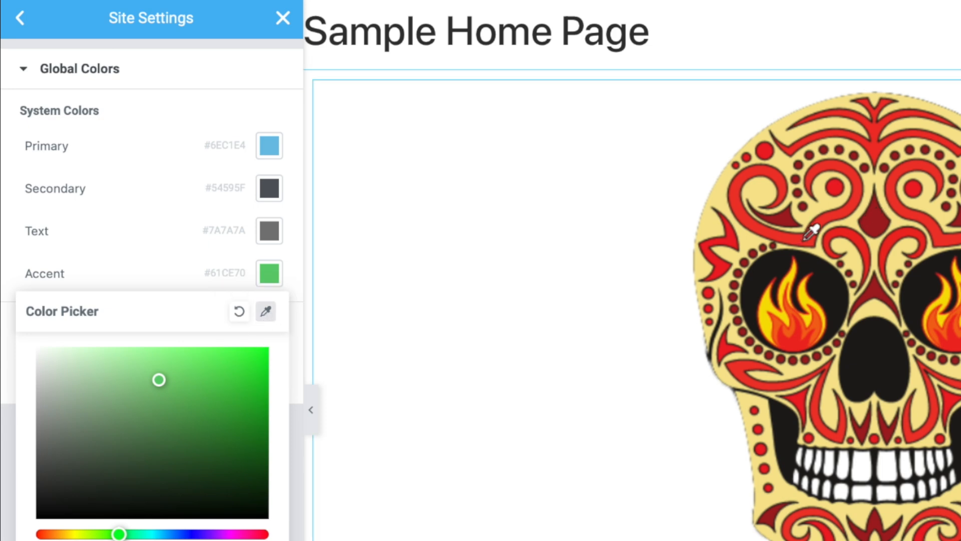
mouse_move(811, 233)
click(855, 254)
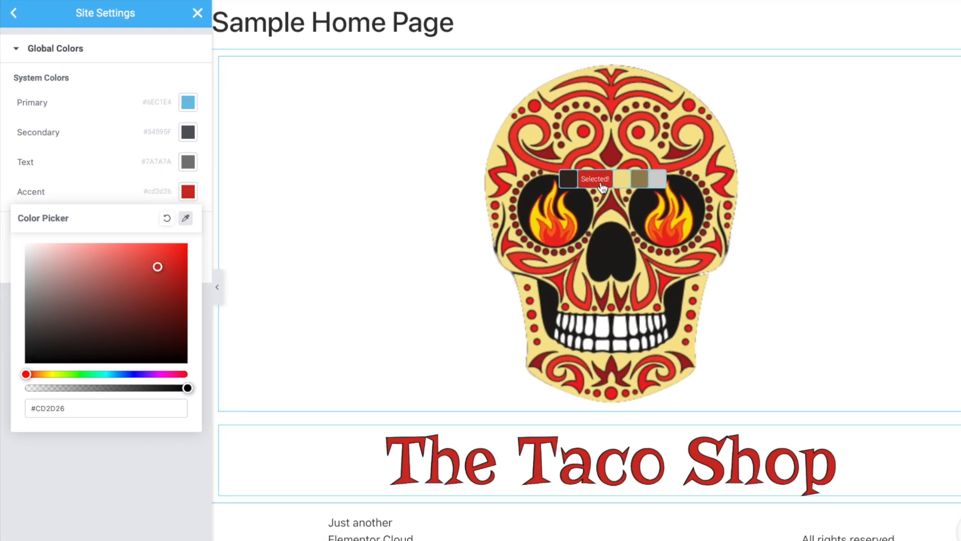
click(176, 96)
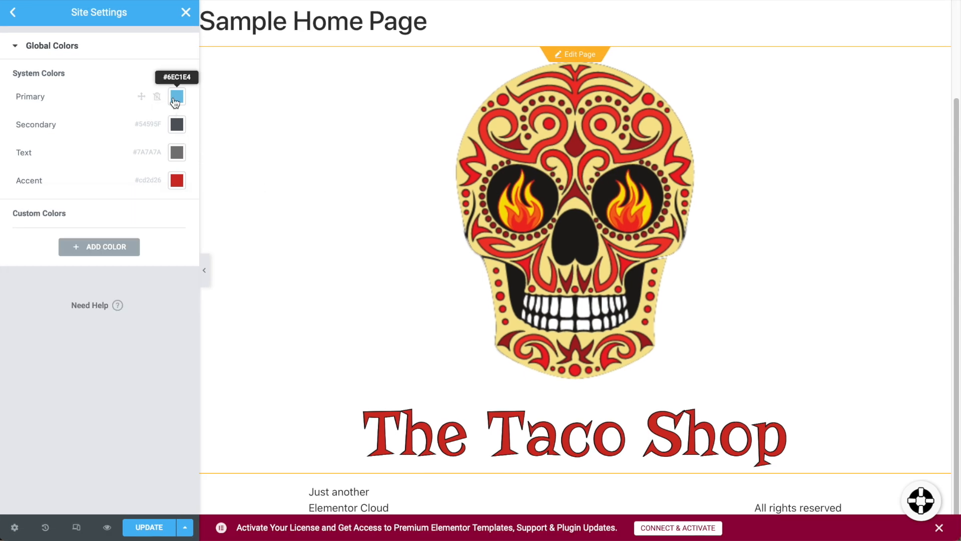
click(177, 96)
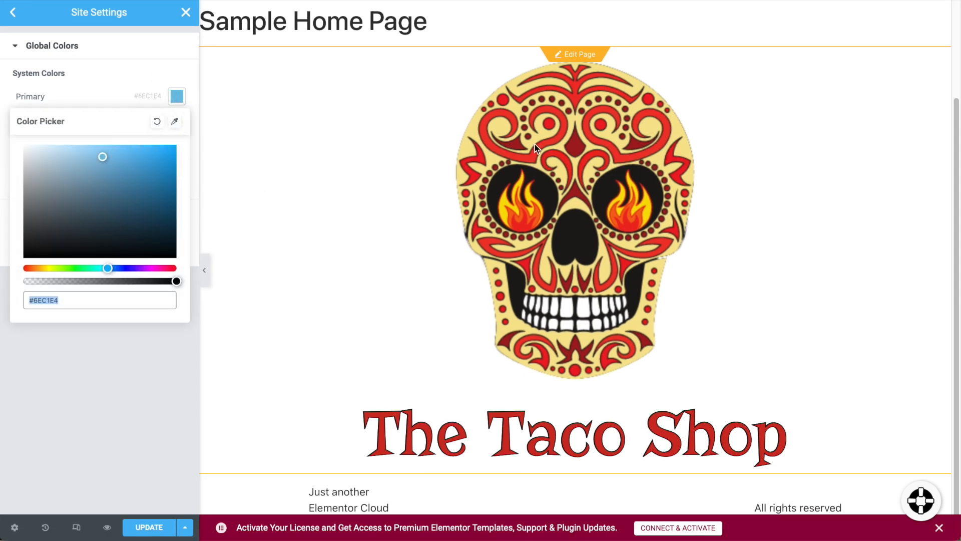
click(175, 122)
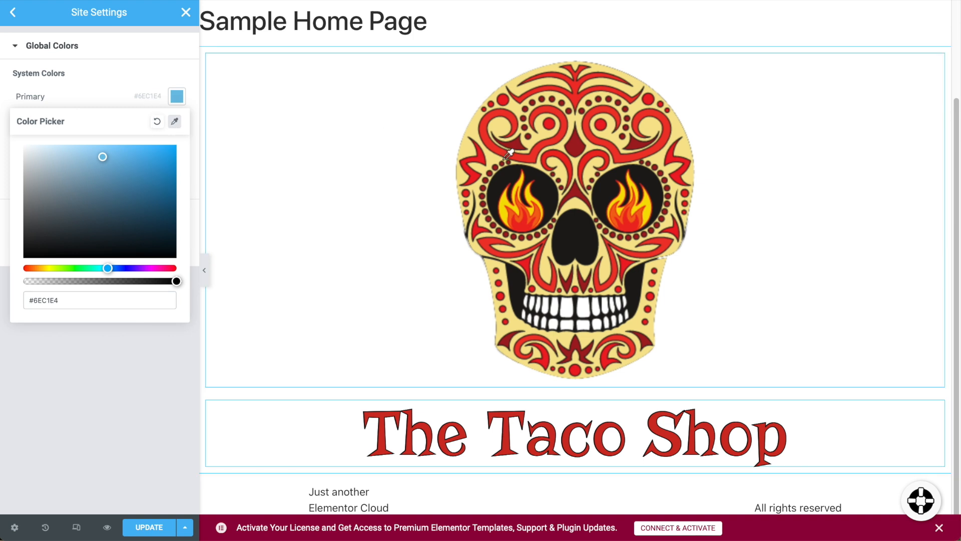
mouse_move(535, 152)
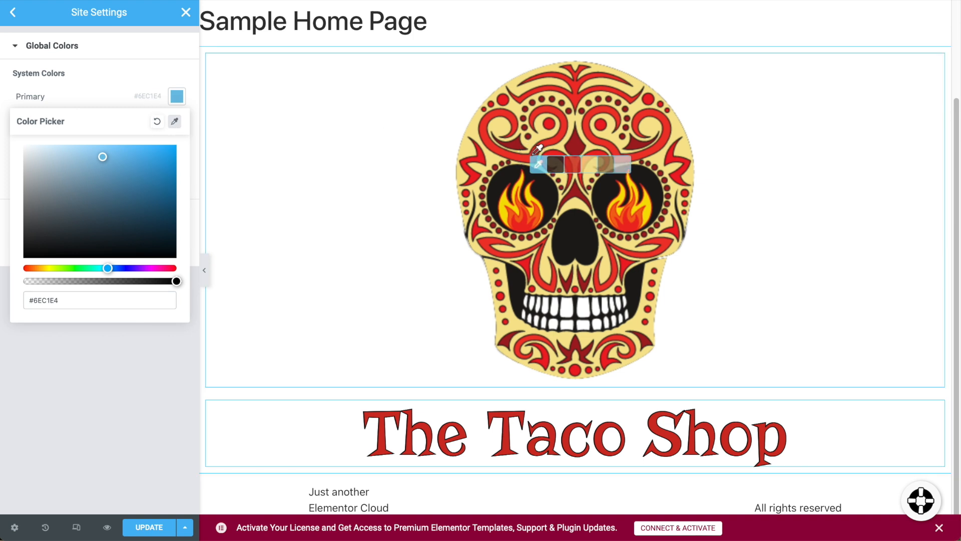
click(567, 169)
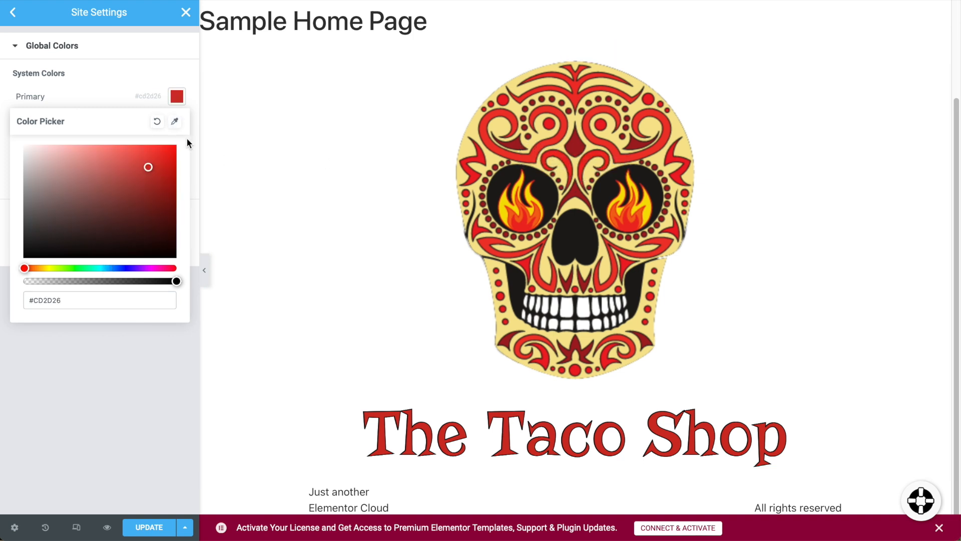
click(97, 90)
Set the Accent global colour to the skull's cream #F1E091.
click(183, 181)
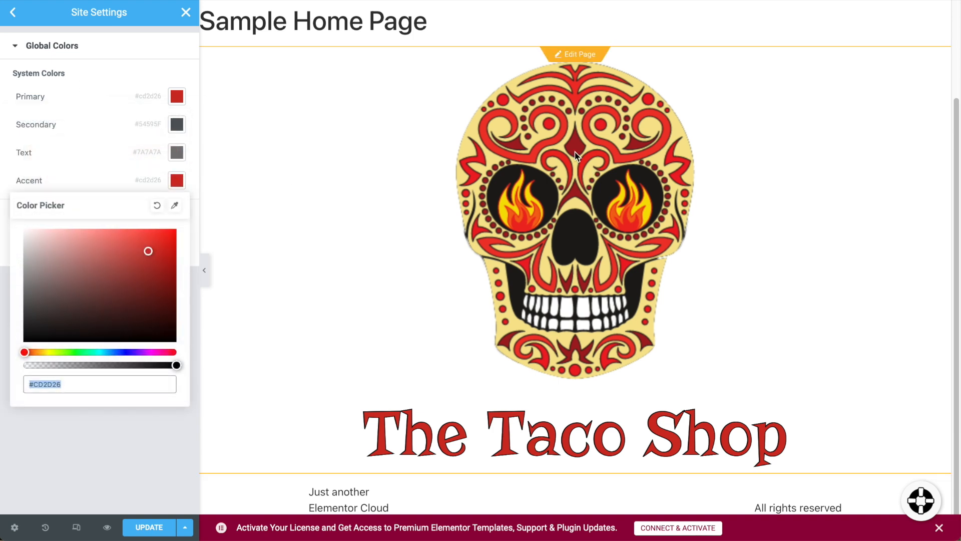
click(175, 206)
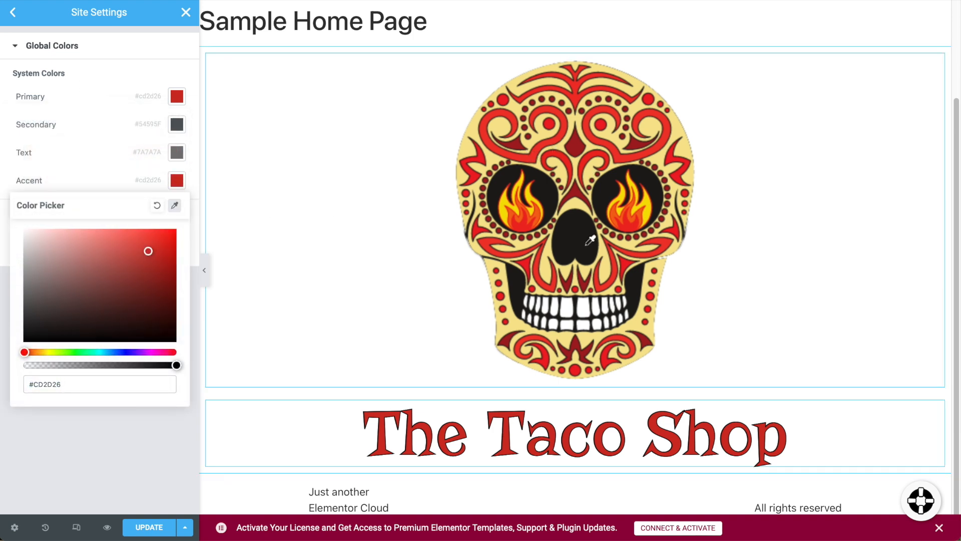
click(603, 274)
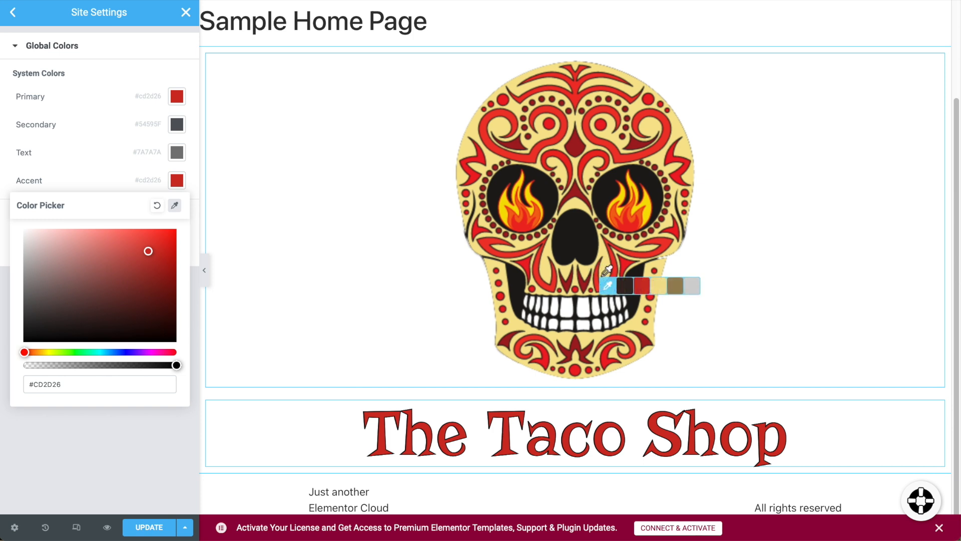
click(658, 291)
click(113, 163)
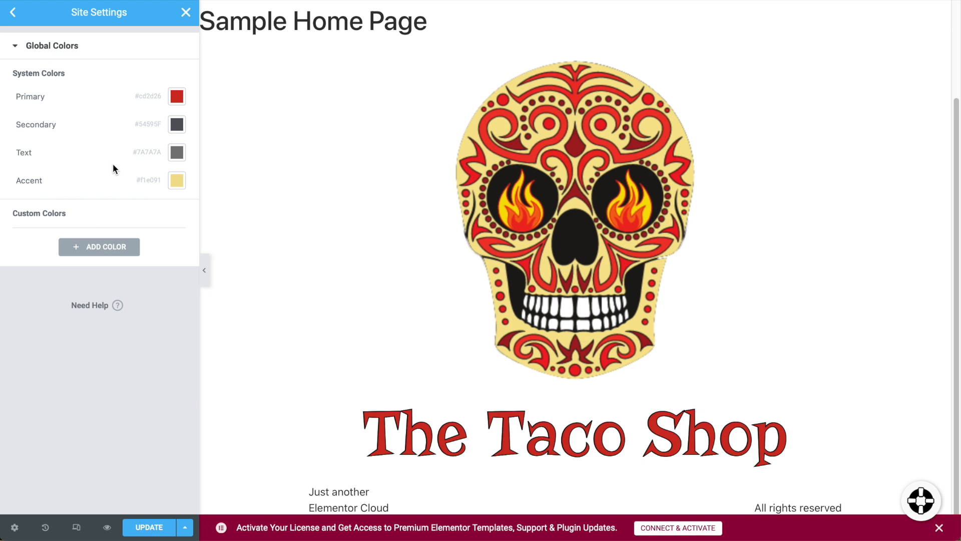
click(177, 125)
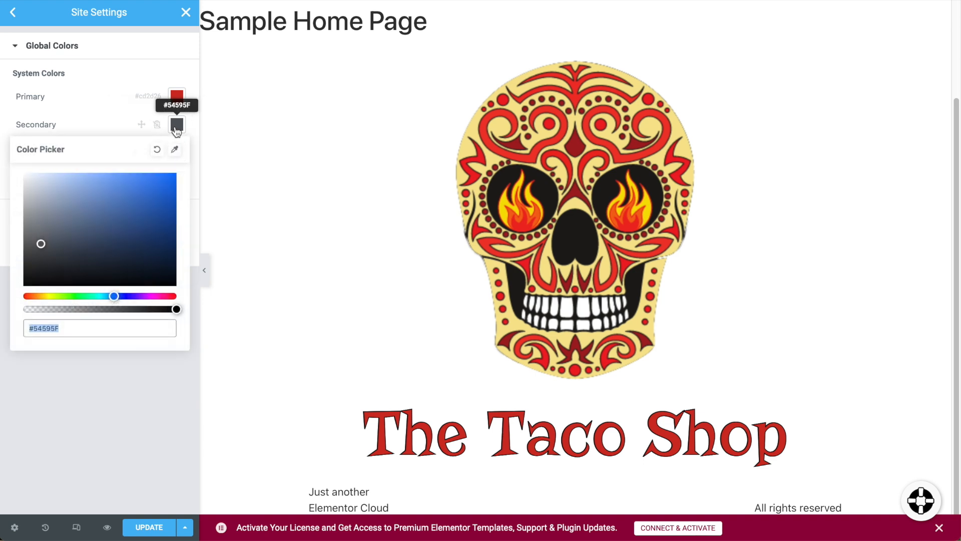
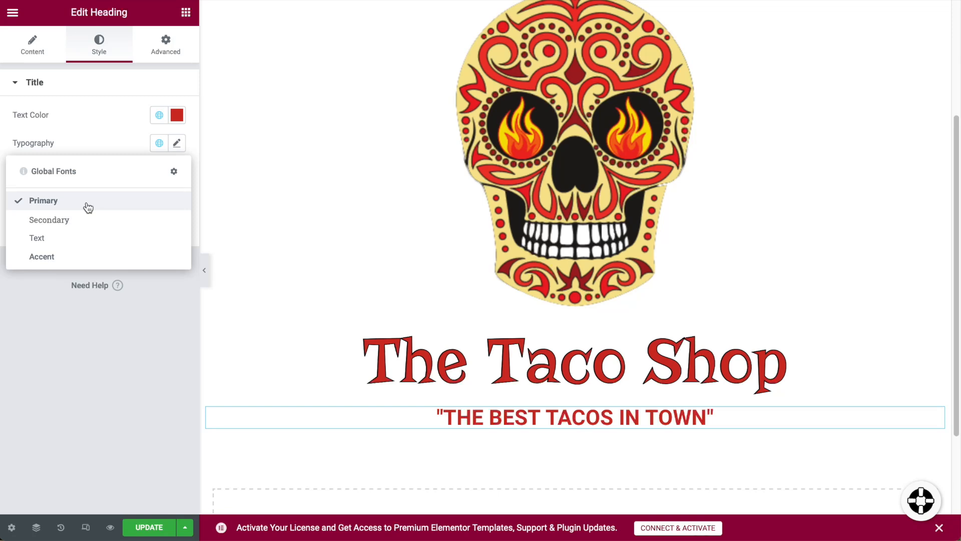
Open the Global Fonts panel in Site Settings, listing the Primary, Secondary, Text and Accent fonts.
click(173, 172)
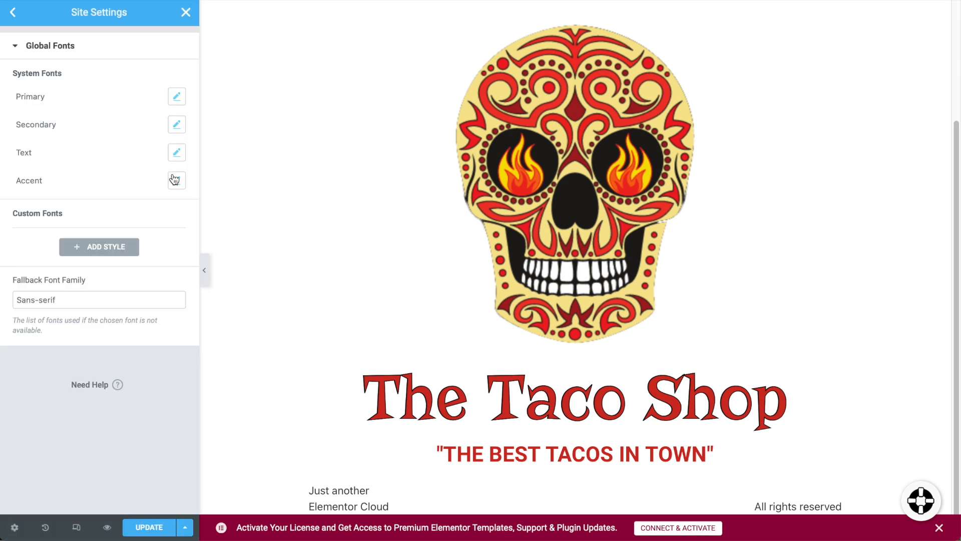
Change the Primary global font family from Roboto to Rokkitt and save the site settings.
click(177, 97)
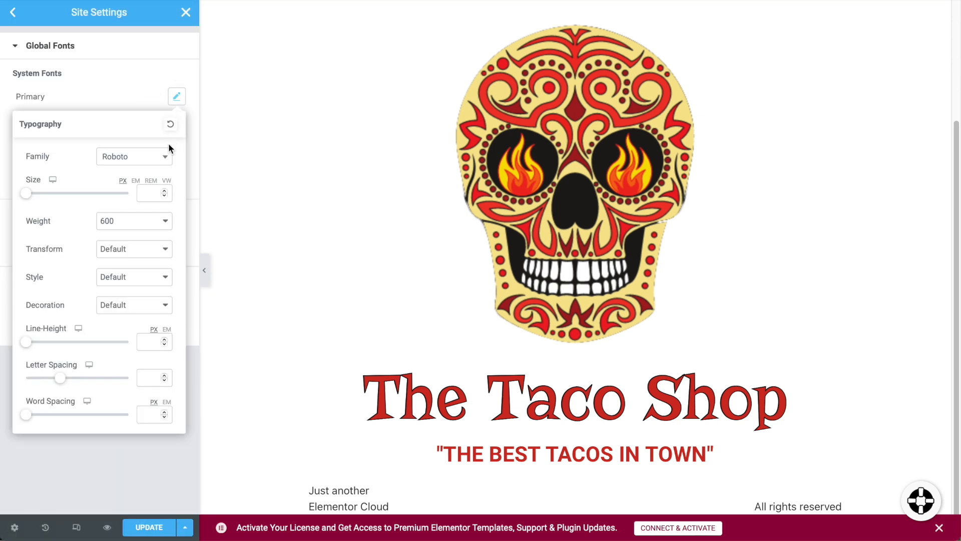
click(167, 164)
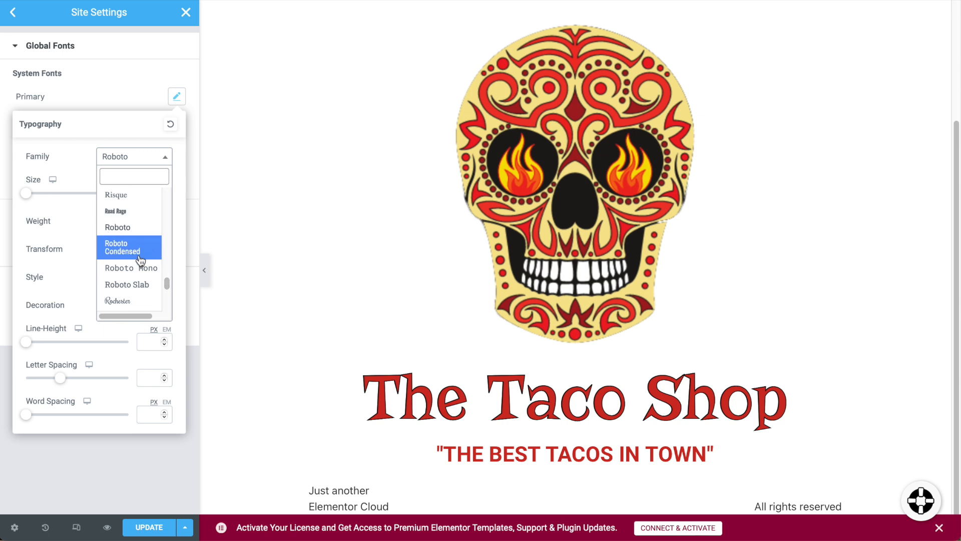
scroll(141, 263, down, 3)
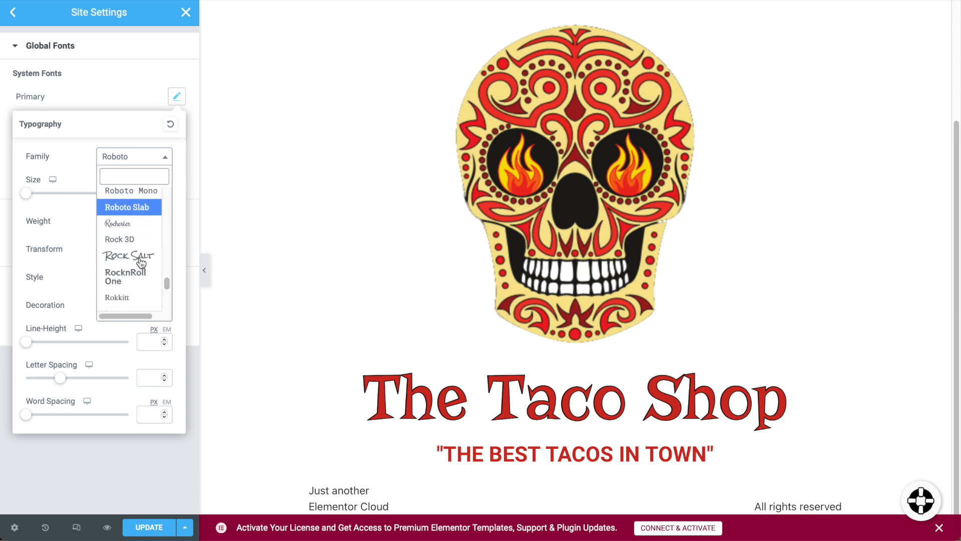
scroll(144, 265, down, 1)
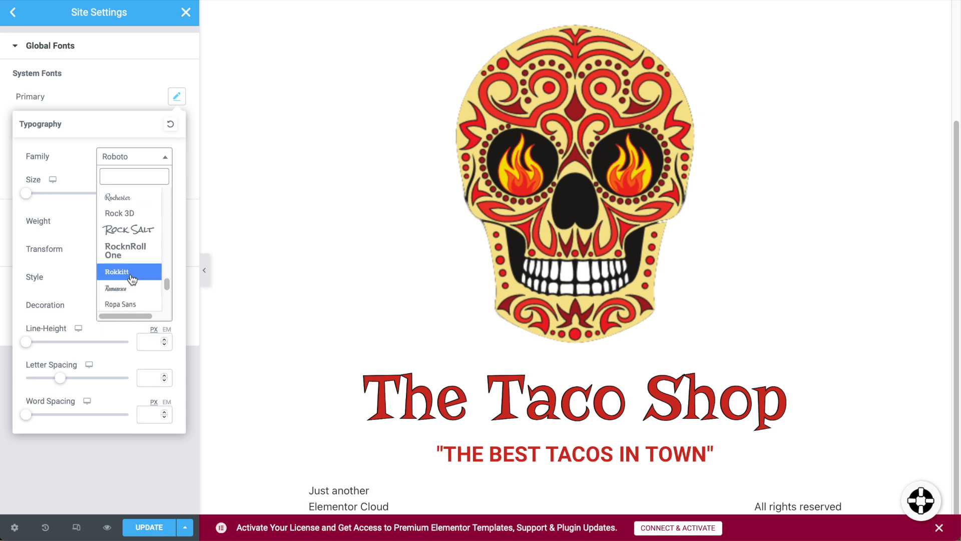
click(130, 275)
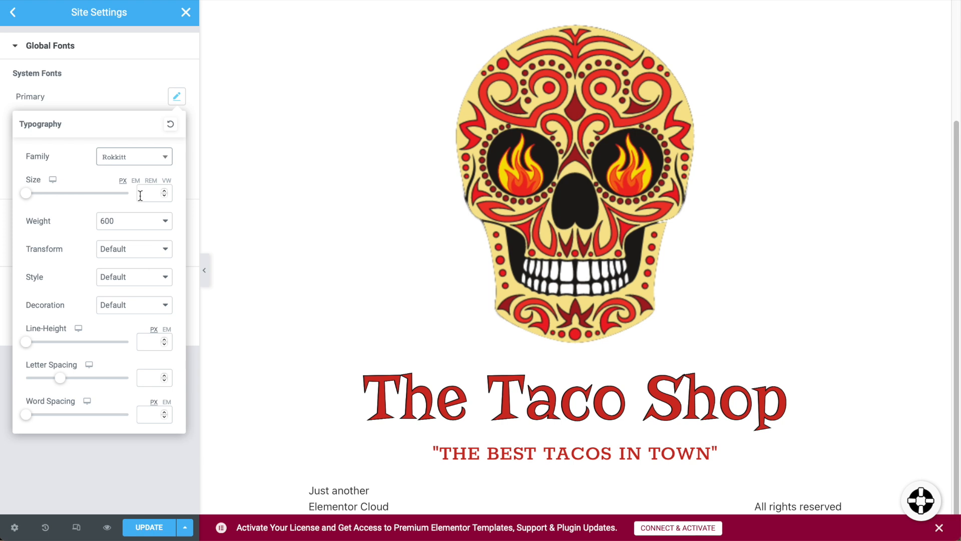
click(146, 90)
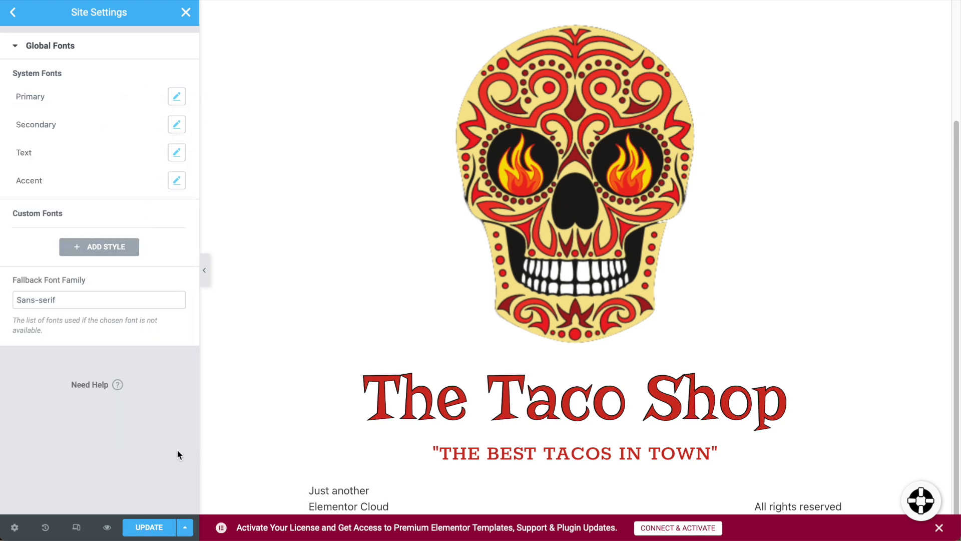
click(165, 522)
click(187, 13)
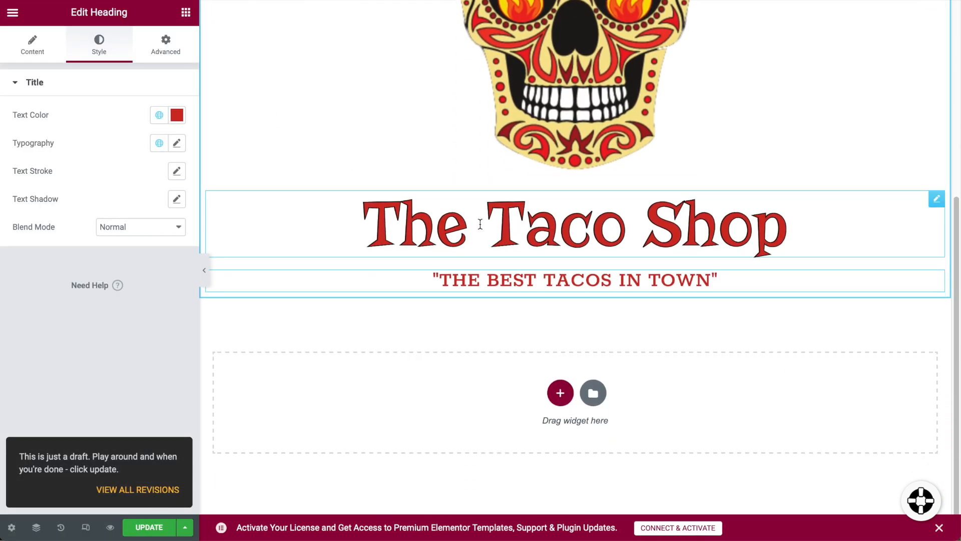
Make the tagline's text colour dark grey.
click(176, 115)
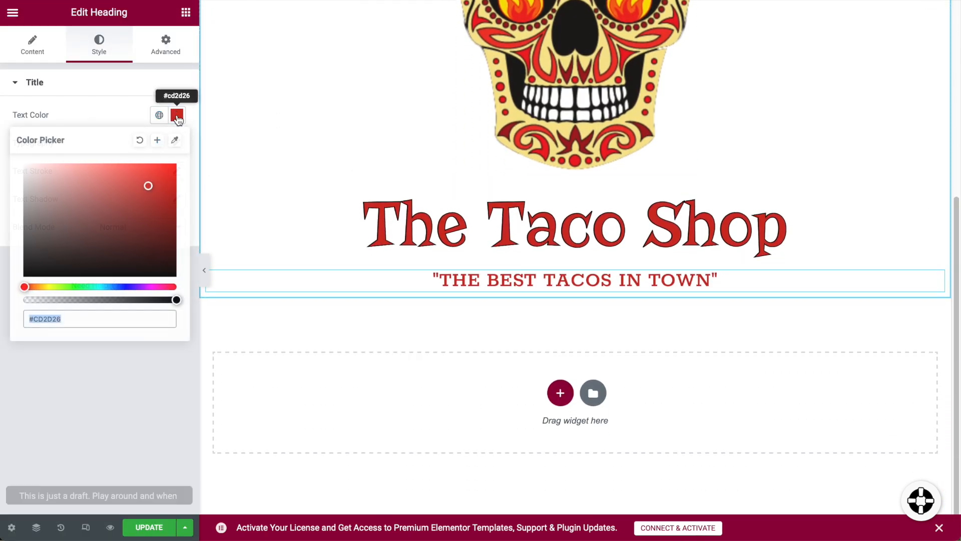
mouse_move(145, 186)
mouse_down()
mouse_move(4, 253)
mouse_move(20, 230)
mouse_up()
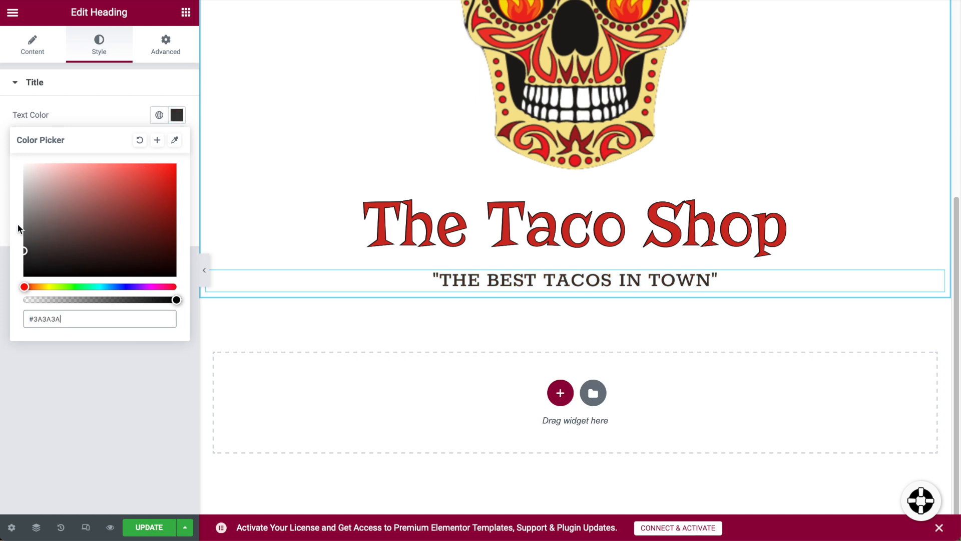
click(93, 277)
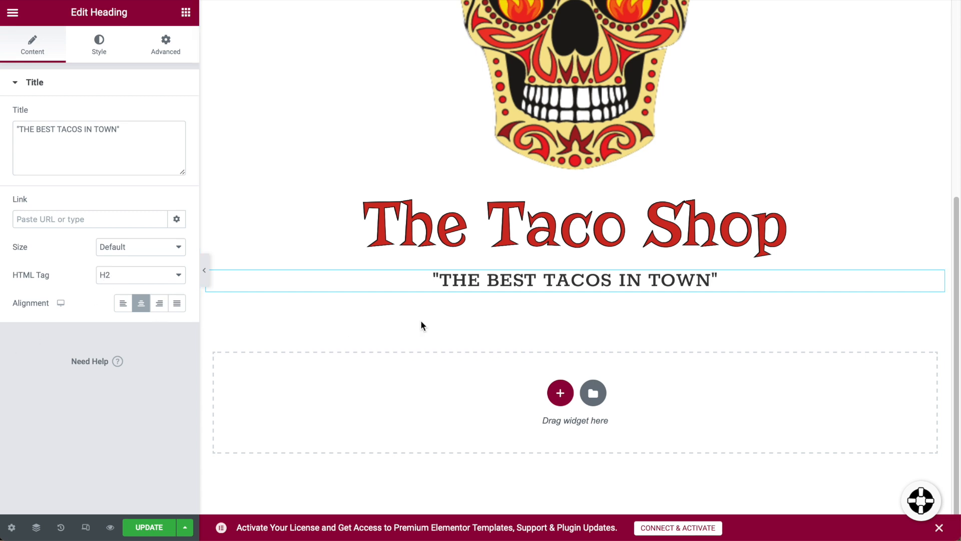
Set The Taco Shop title's HTML tag to H1.
click(579, 224)
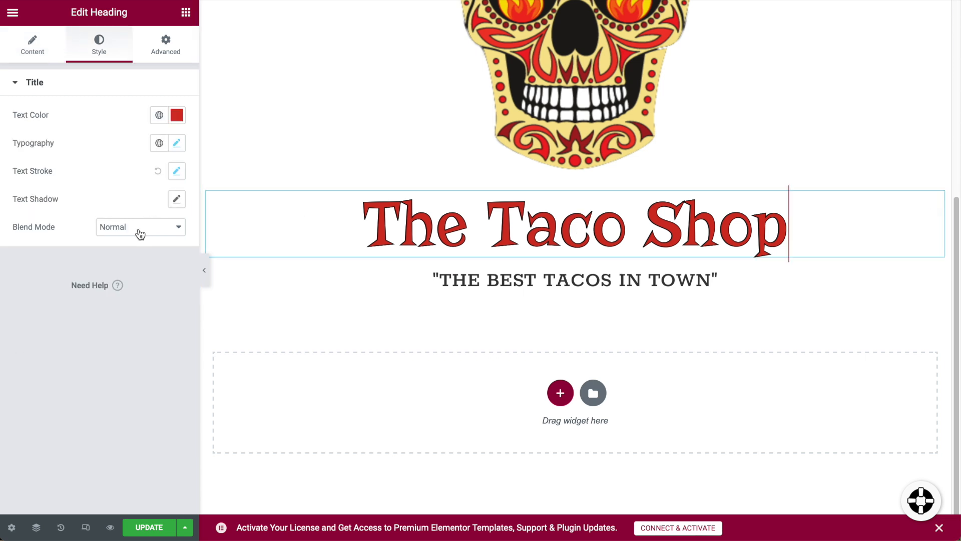
click(26, 50)
click(167, 275)
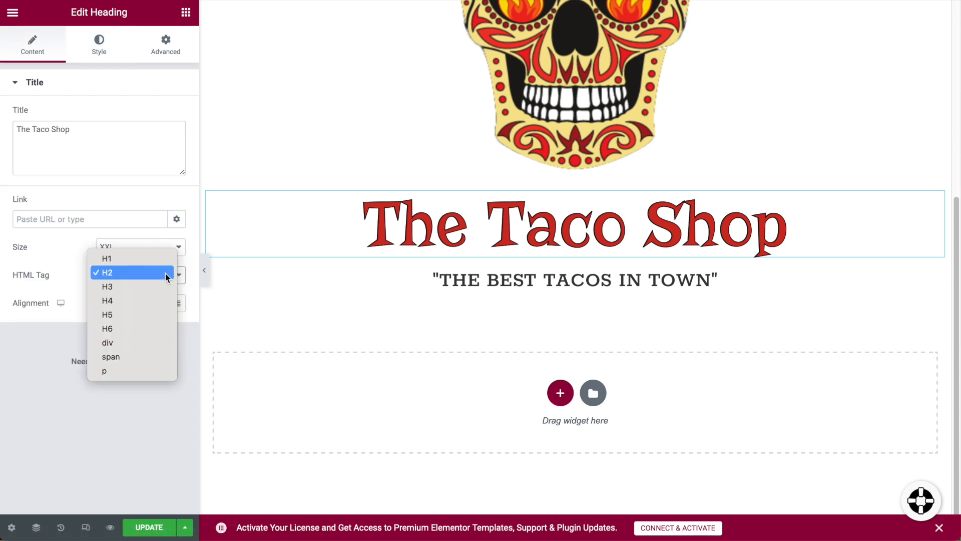
click(134, 258)
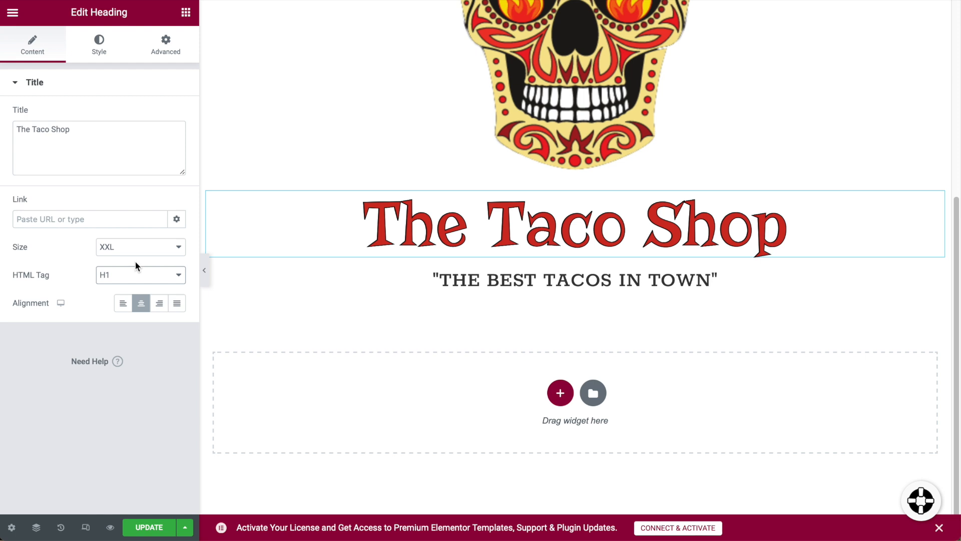
Enlarge the tagline's typography size to 47 px.
click(401, 285)
click(551, 290)
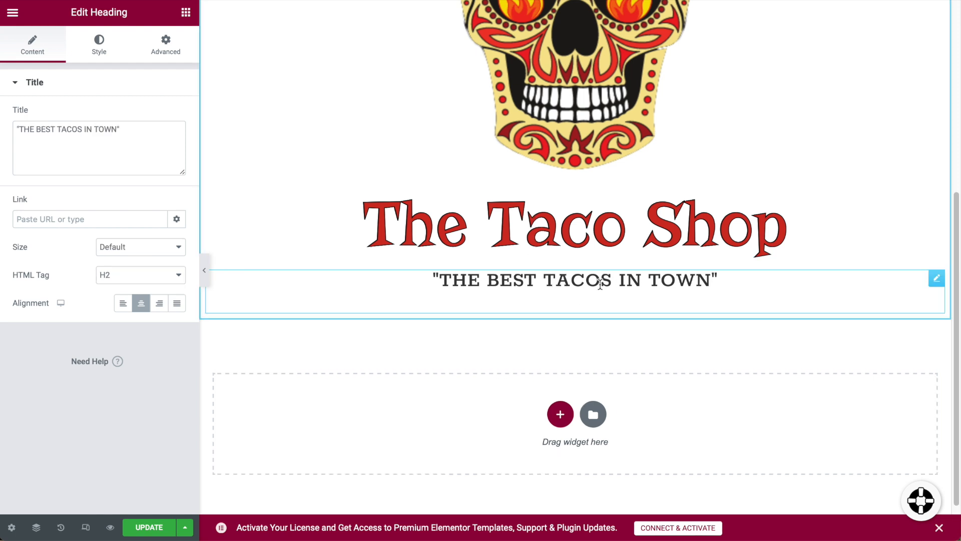
click(99, 46)
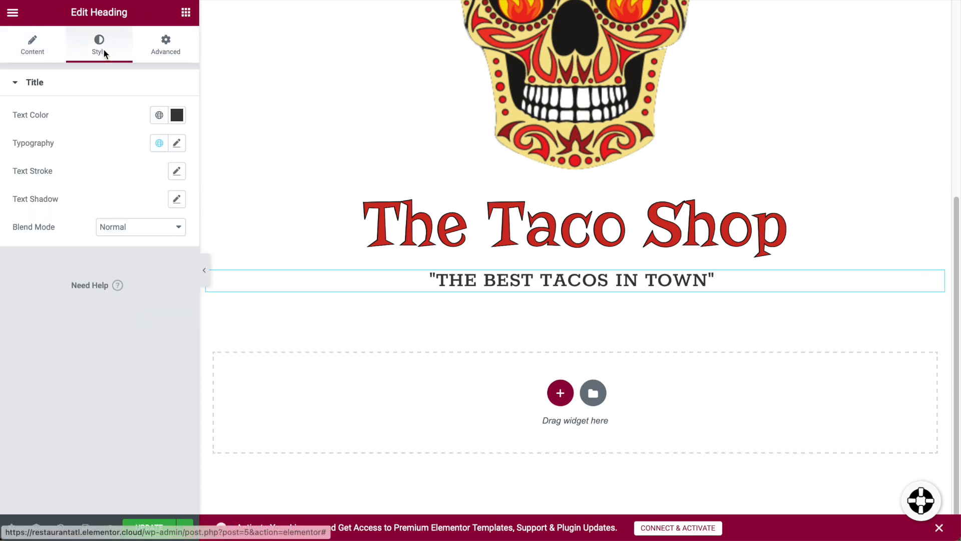
click(176, 143)
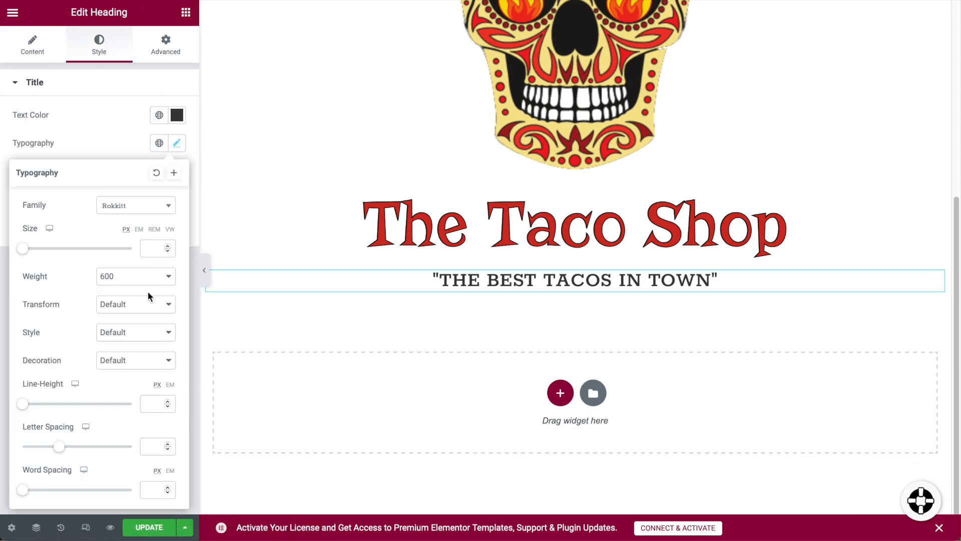
drag(22, 249, 48, 249)
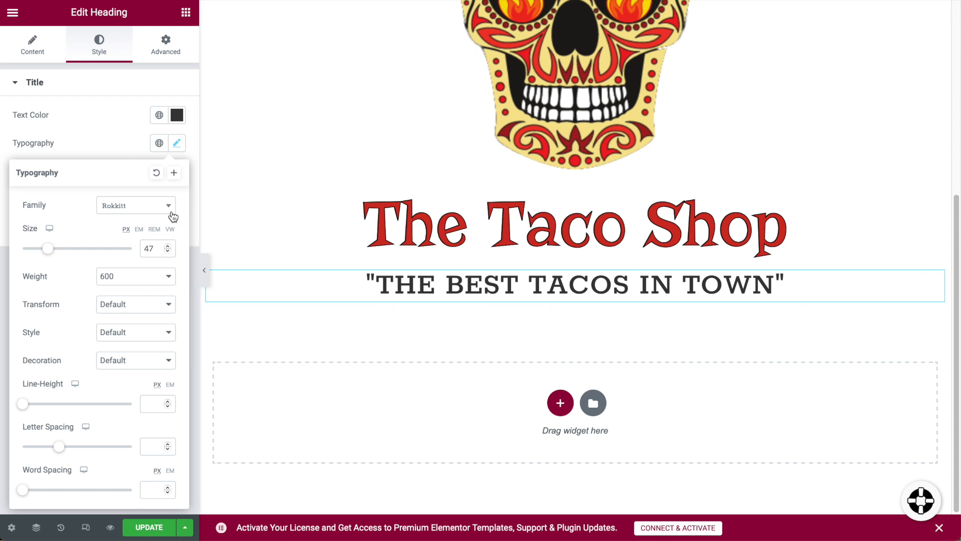
click(110, 146)
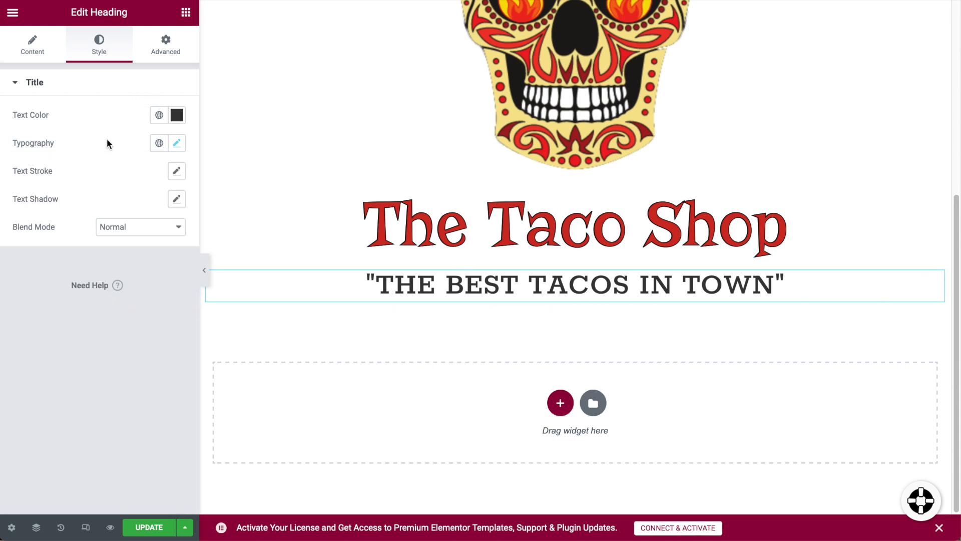
Add a centred 'ANY TOWN, USA' heading below the tagline.
click(187, 15)
scroll(575, 426, up, 3)
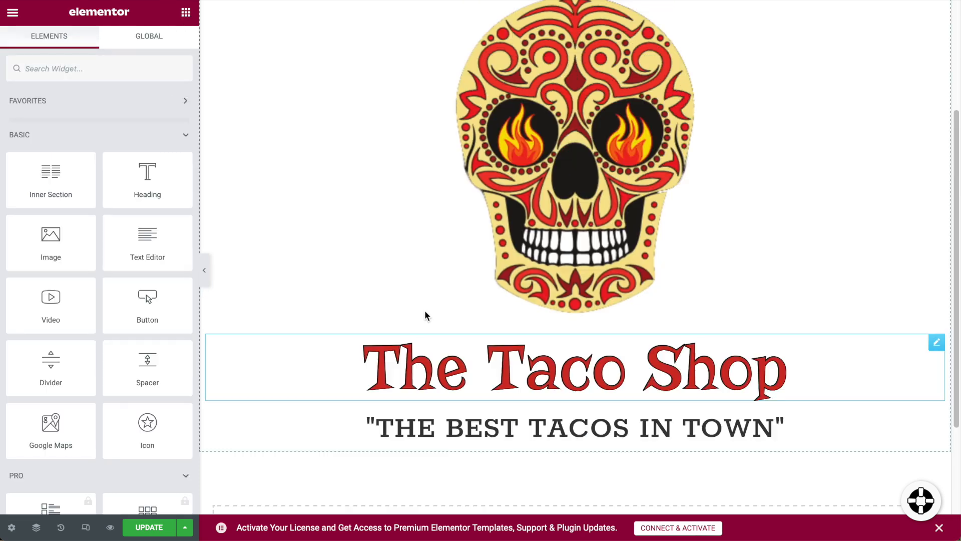
drag(149, 189, 579, 443)
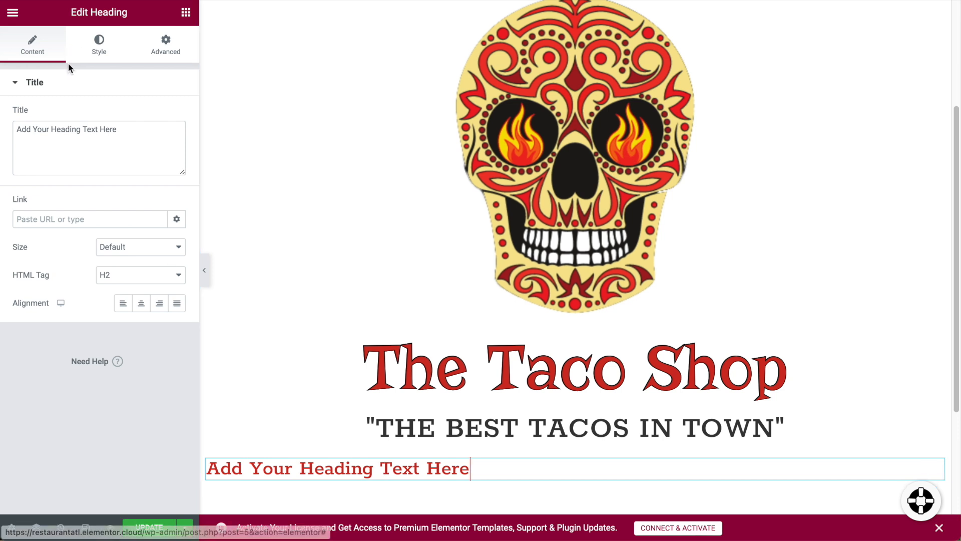
triple_click(84, 133)
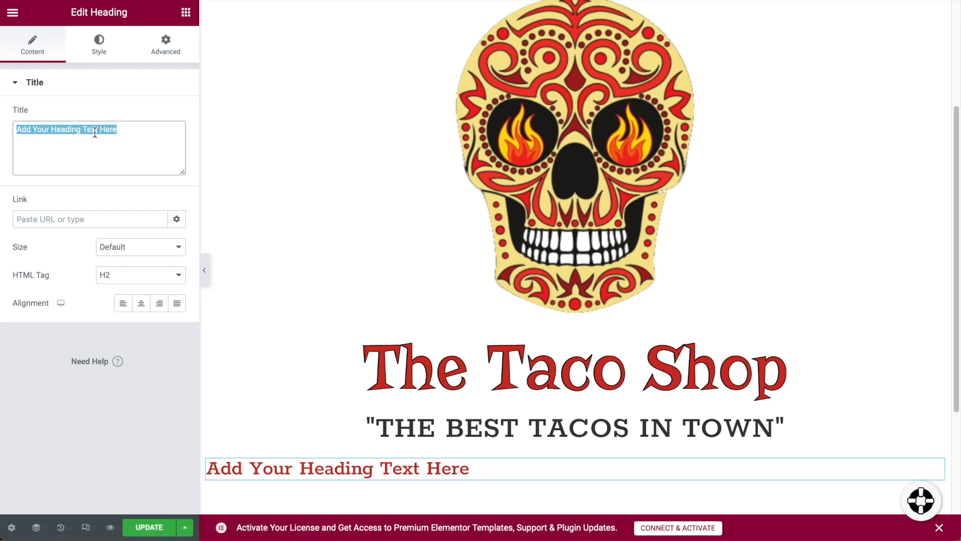
text(AN)
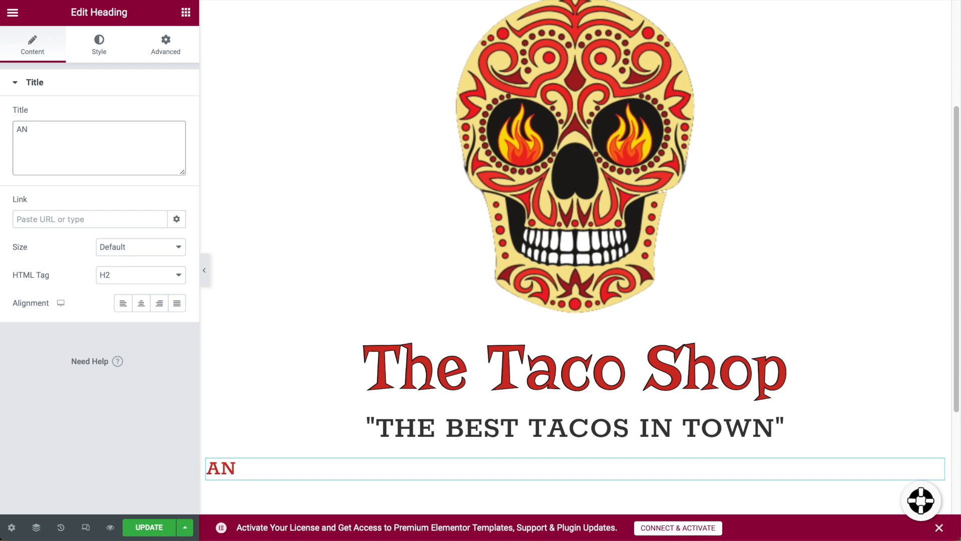
text(Y TOWN, USA)
key(Left)
key(Left)
key(Left)
key(Left)
text(,)
click(142, 306)
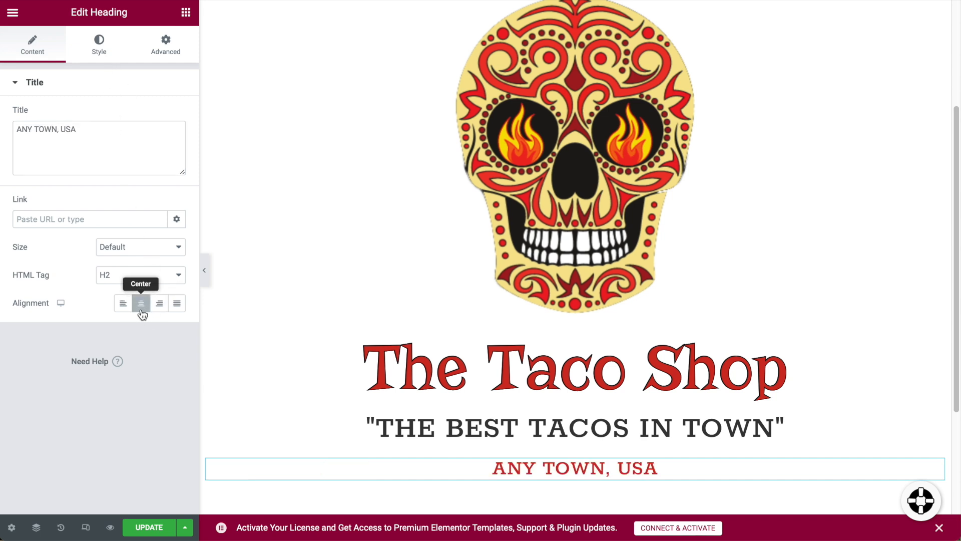
Colour the ANY TOWN, USA heading with the Secondary global colour and reopen the widget list.
click(102, 52)
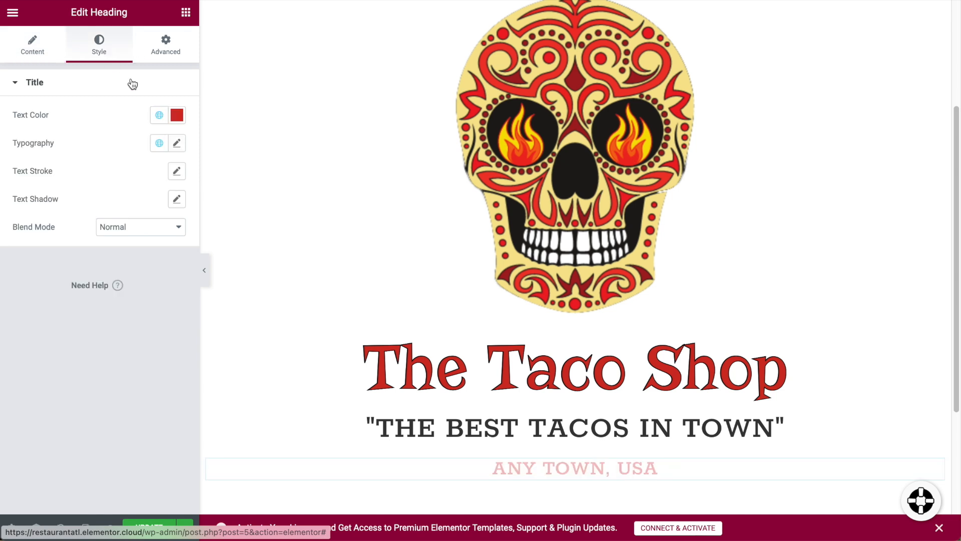
click(176, 115)
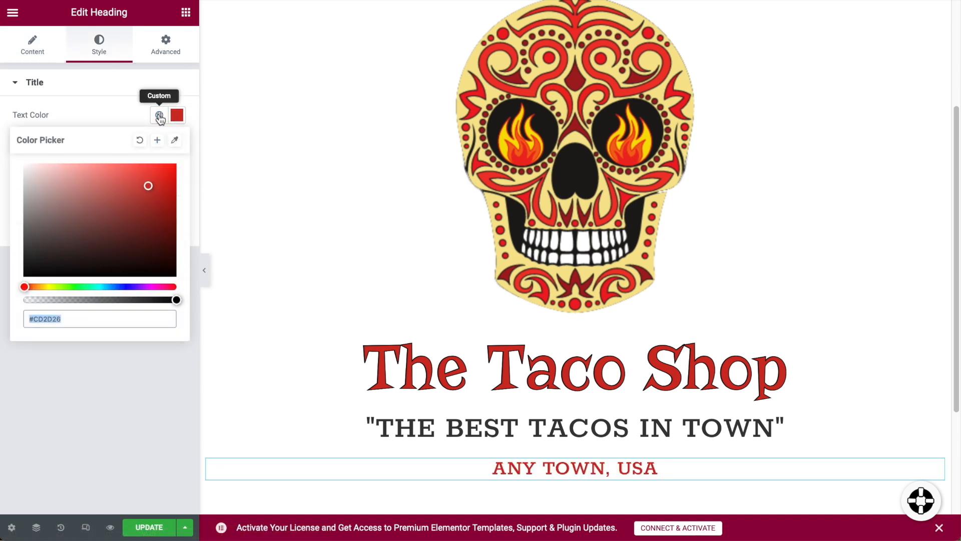
click(160, 115)
click(28, 201)
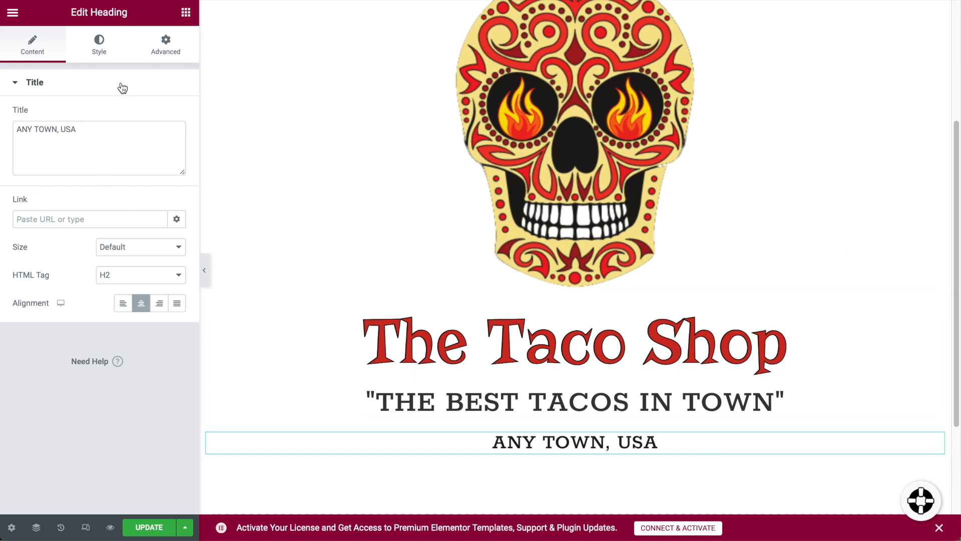
click(186, 13)
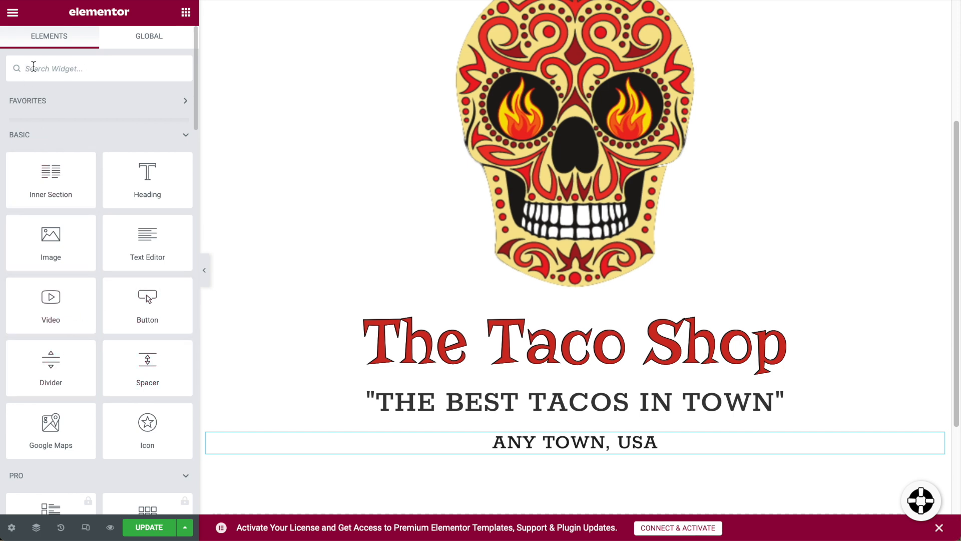
Add a Divider widget beneath the ANY TOWN, USA line.
click(56, 68)
text(di)
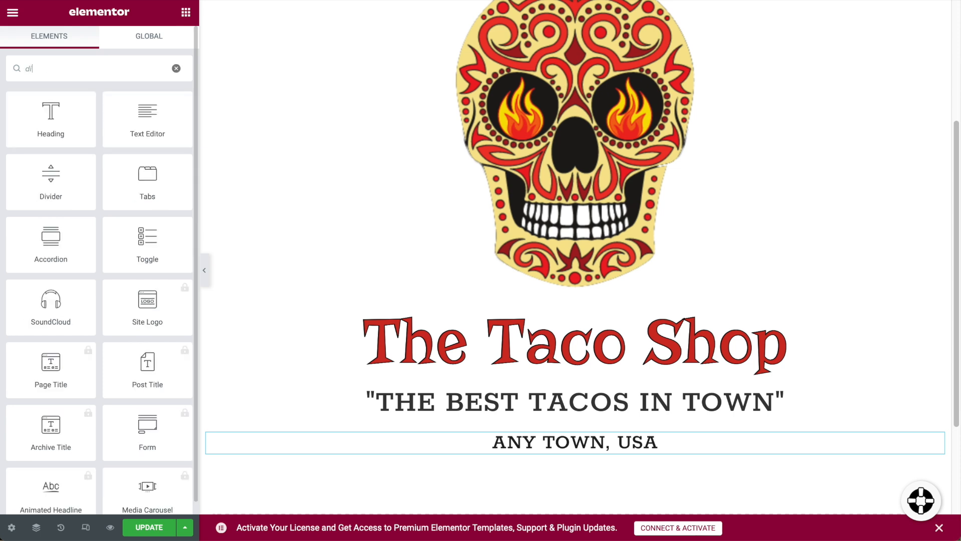
text(v)
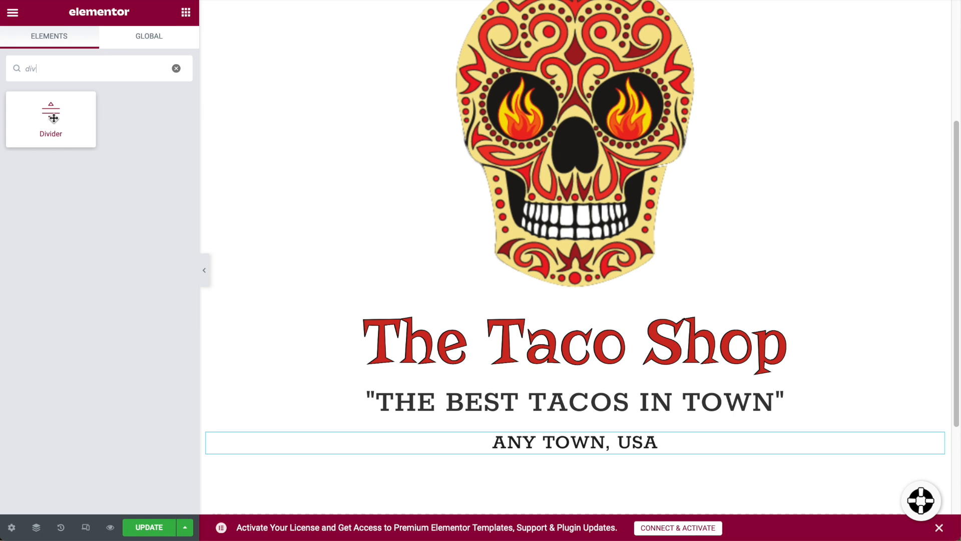
drag(54, 119, 564, 460)
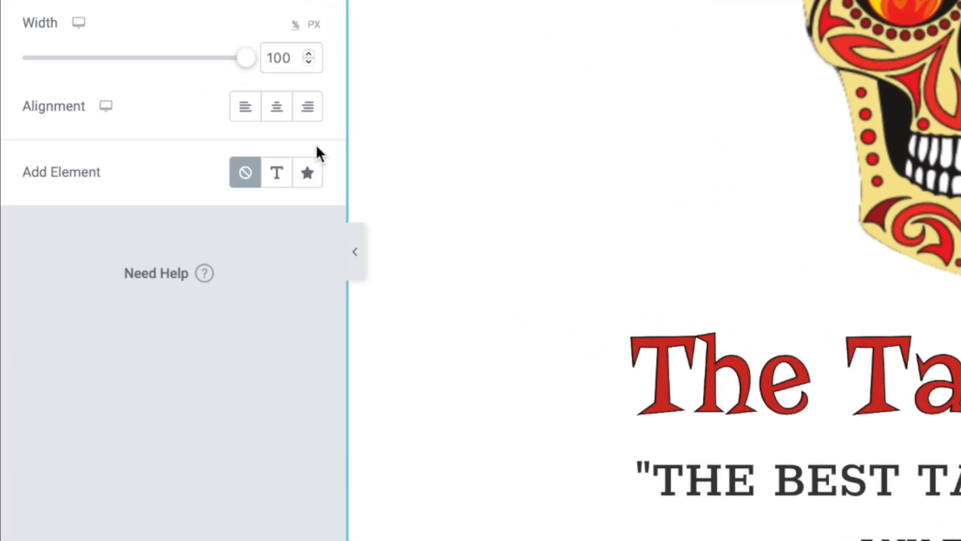
Place the Skull icon from the Icon Library at the divider's centre.
click(355, 158)
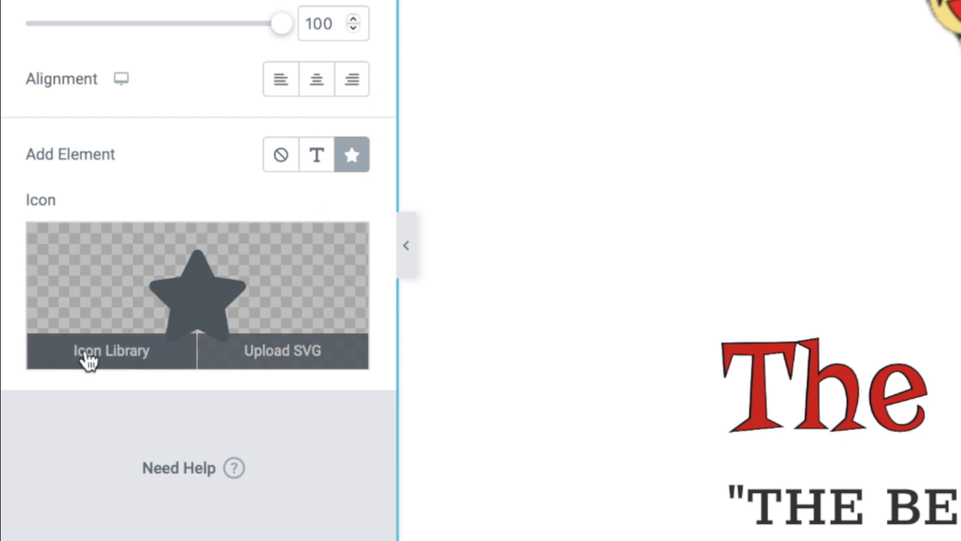
click(101, 359)
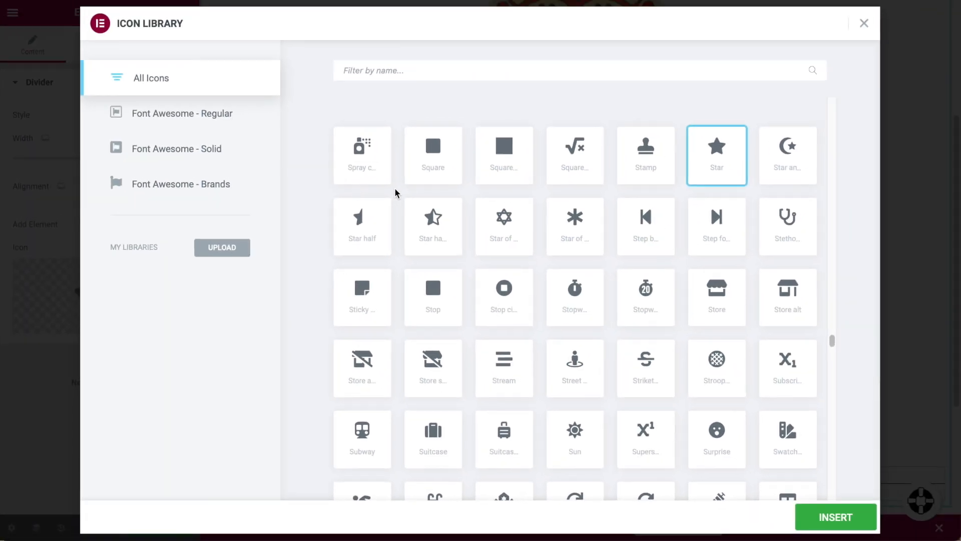
text(sku)
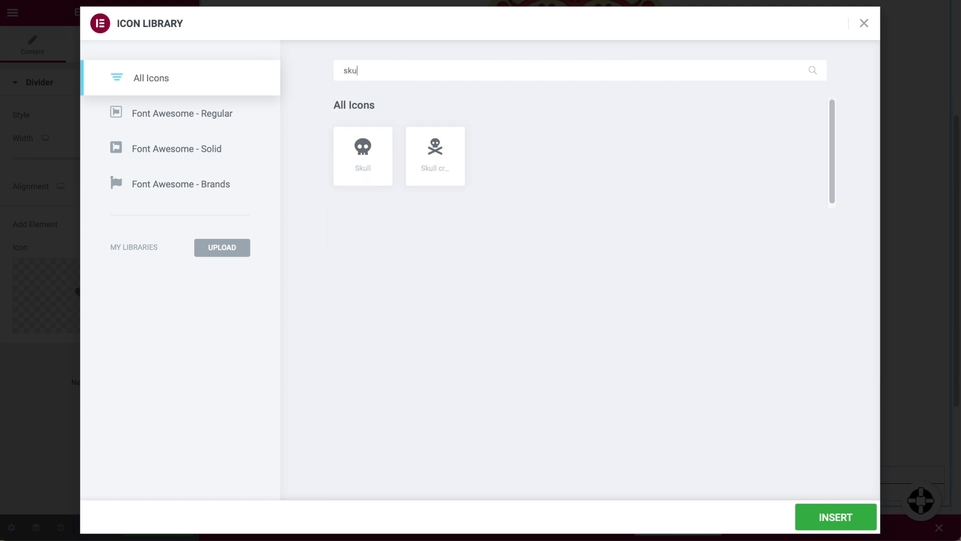
click(381, 155)
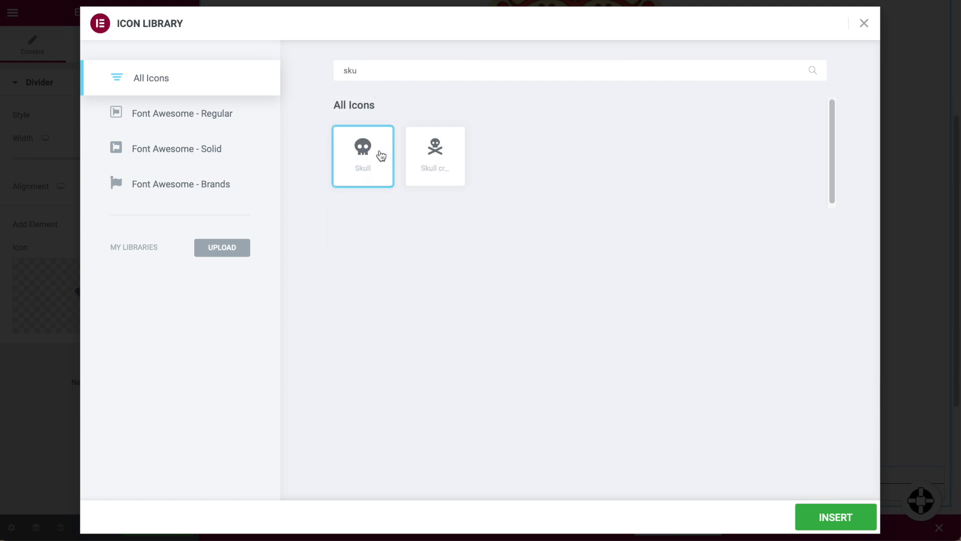
click(830, 526)
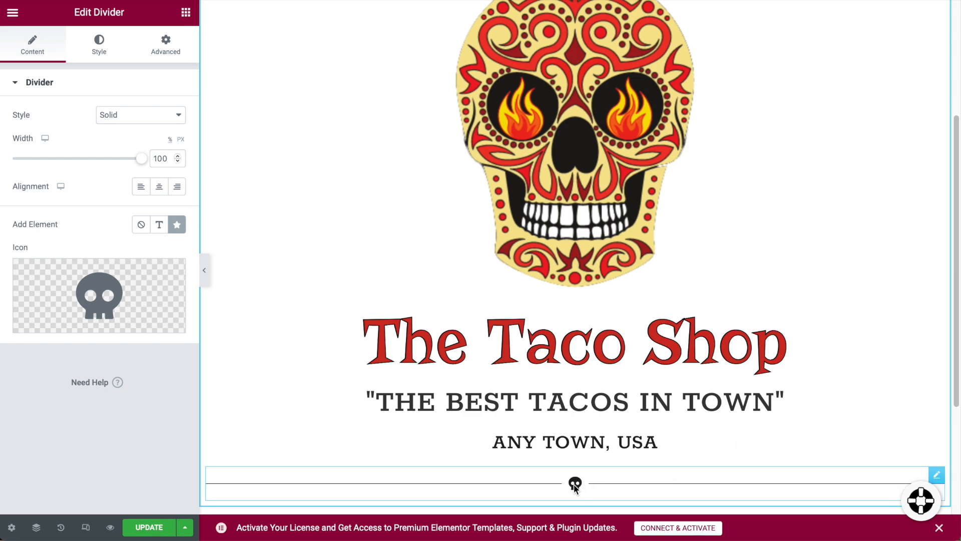
scroll(615, 275, up, 5)
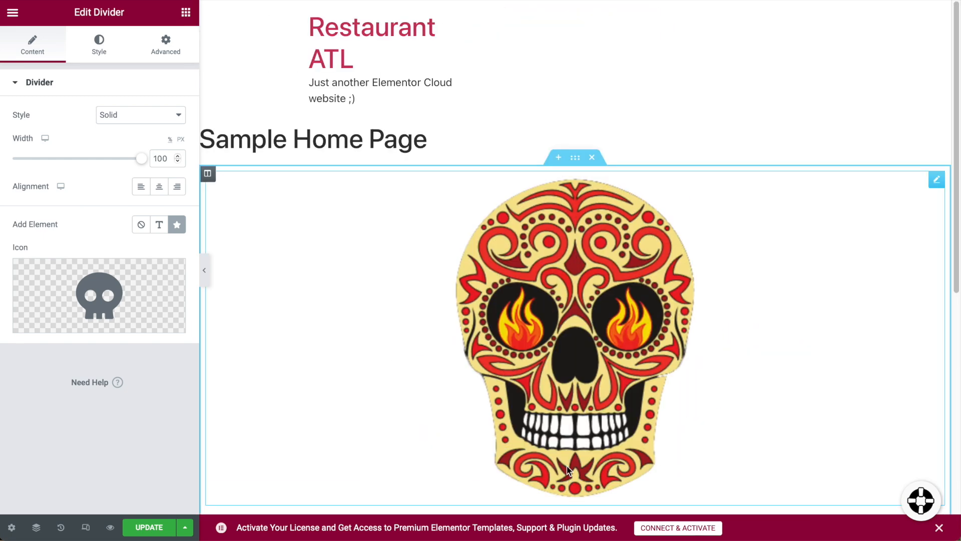
scroll(615, 275, down, 5)
scroll(671, 291, down, 1)
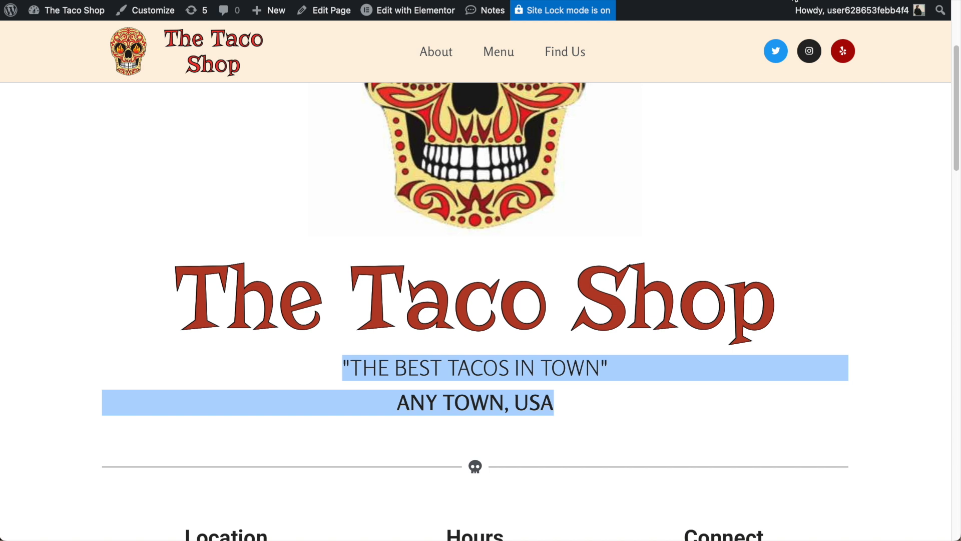
Scroll the live site to the Location, Hours and Connect row, then return to the editor.
scroll(755, 202, down, 6)
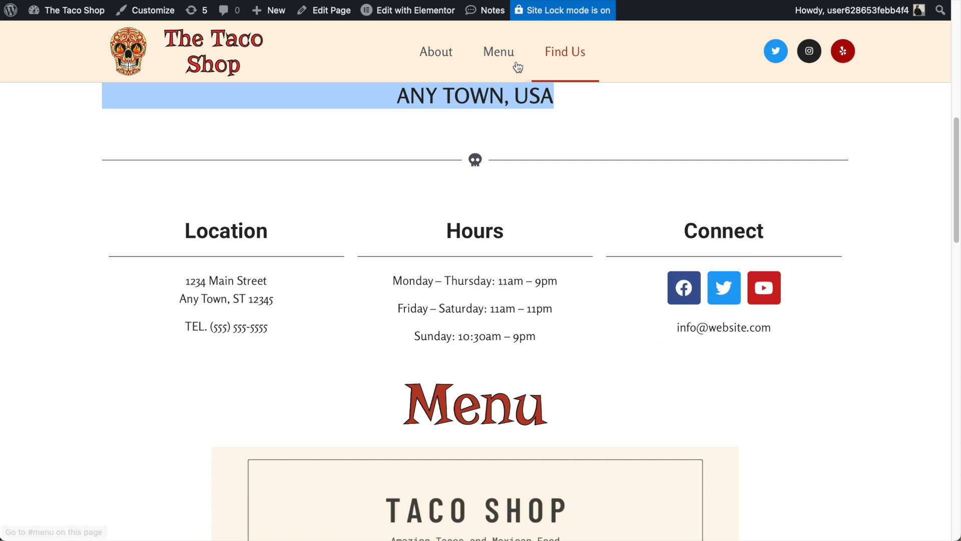
click(408, 10)
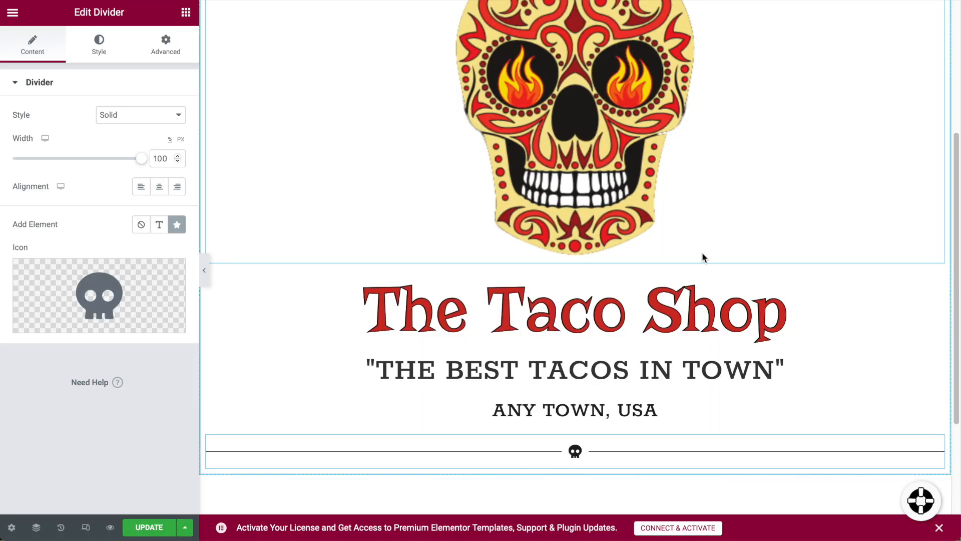
scroll(702, 257, down, 3)
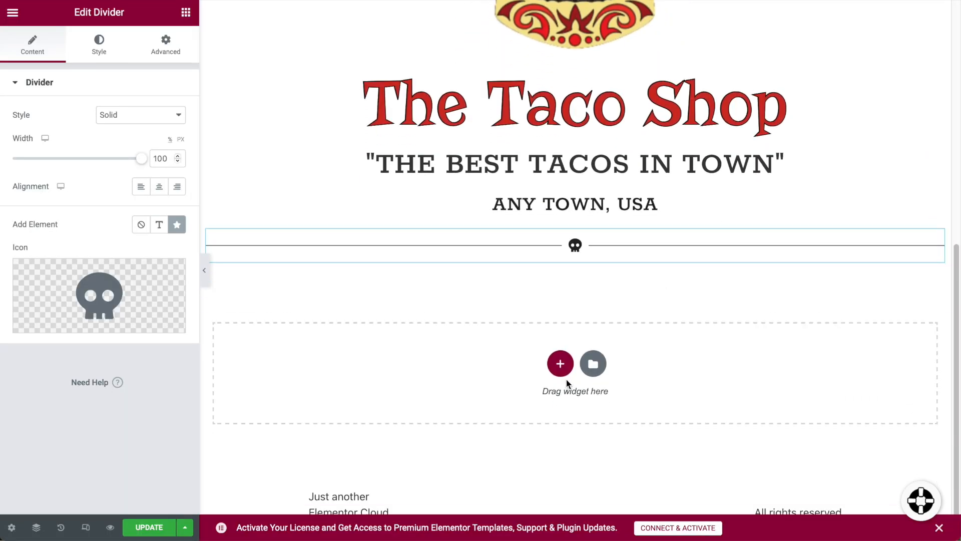
Add a three-column section below the skull divider with a Heading in its first column.
click(560, 364)
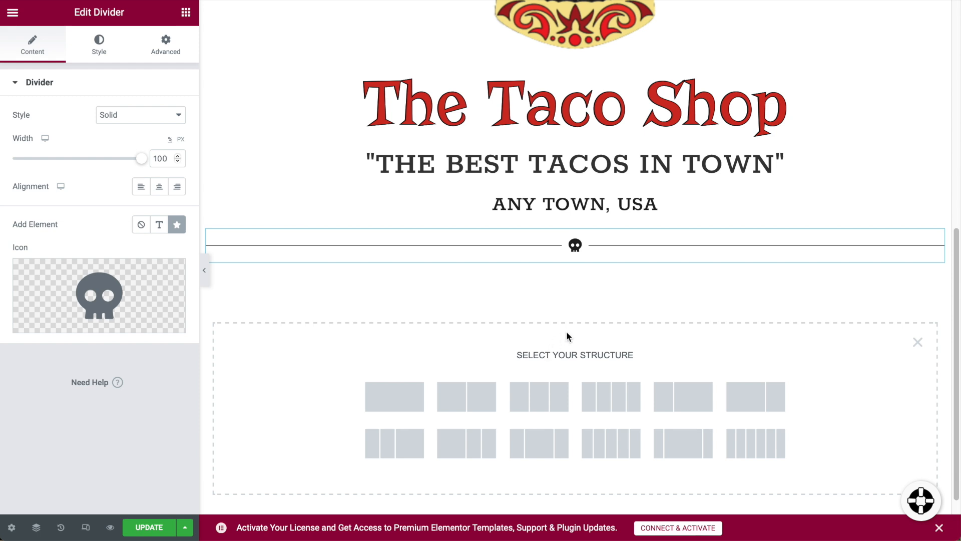
scroll(692, 308, down, 1)
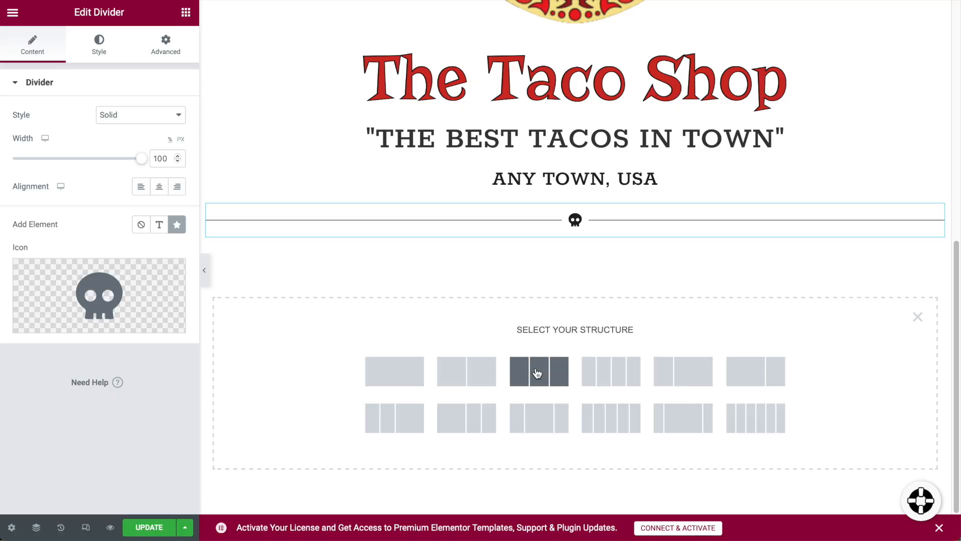
click(537, 373)
scroll(397, 329, up, 2)
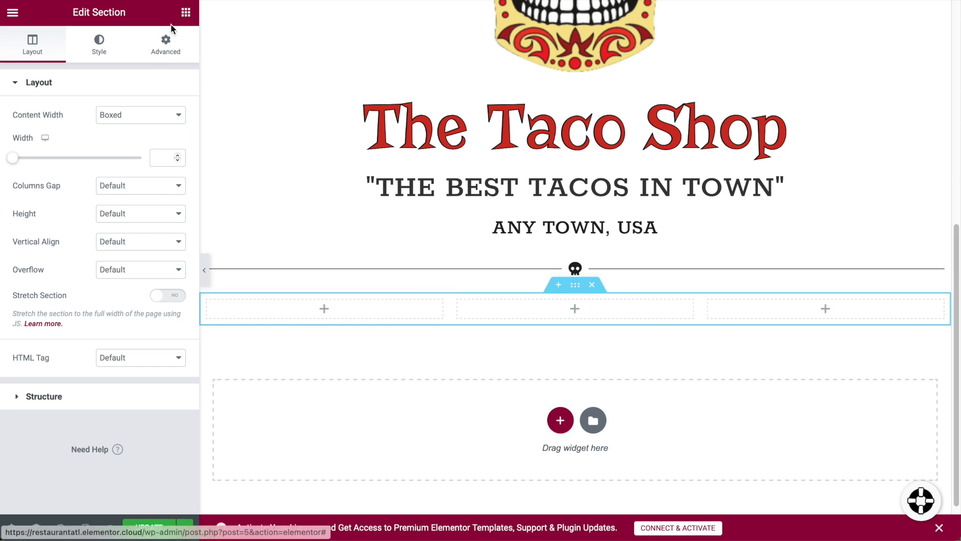
click(186, 12)
drag(148, 174, 326, 314)
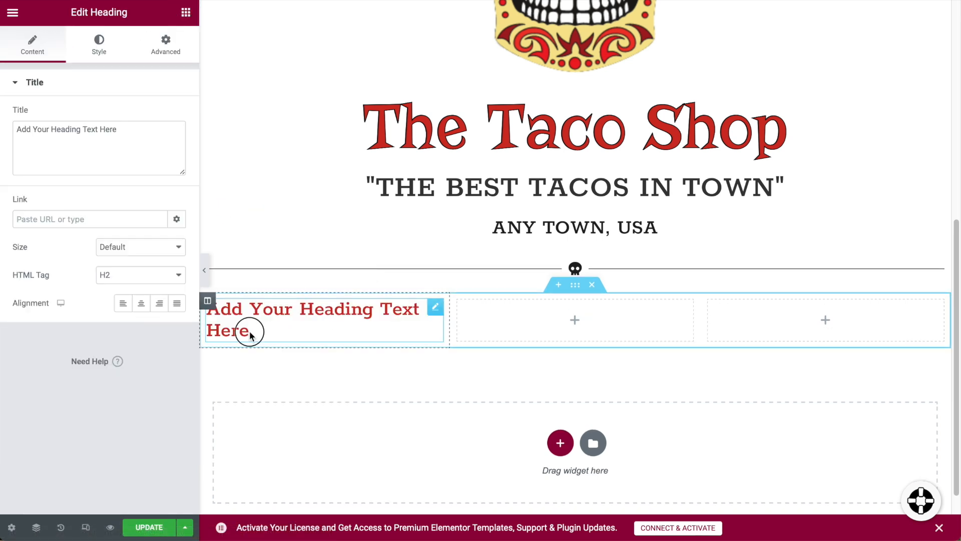
Retitle the first-column heading 'Location', colour it Secondary black and centre it.
triple_click(249, 331)
text(Lo)
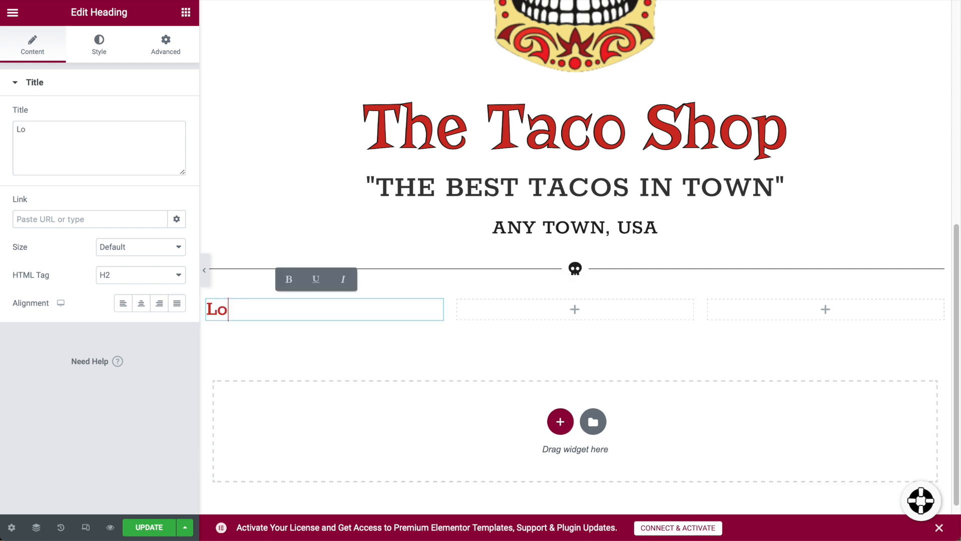
text(cation)
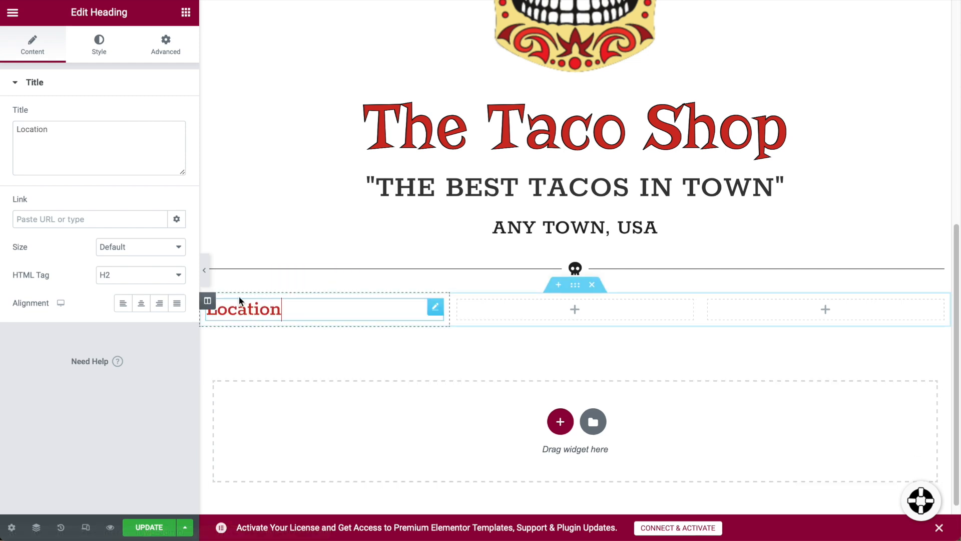
click(99, 50)
click(160, 120)
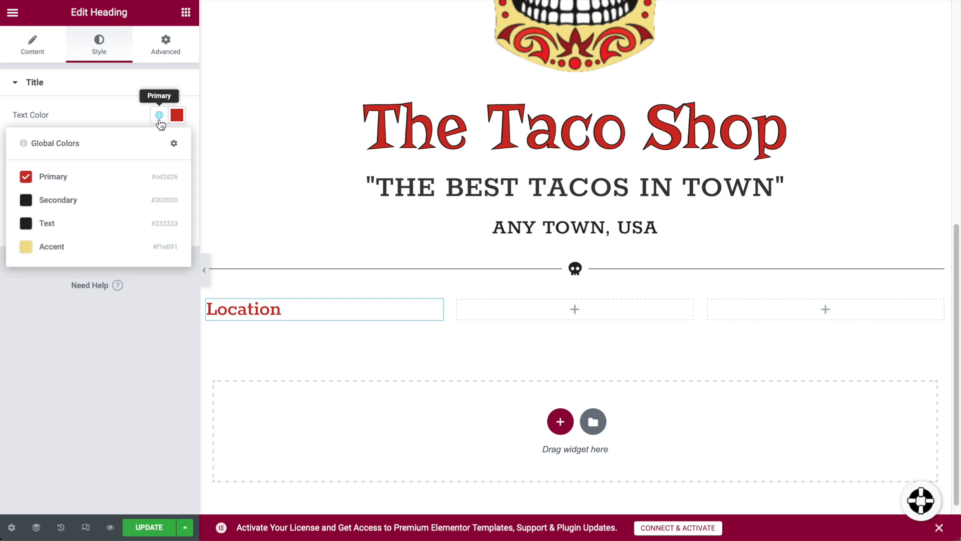
click(64, 208)
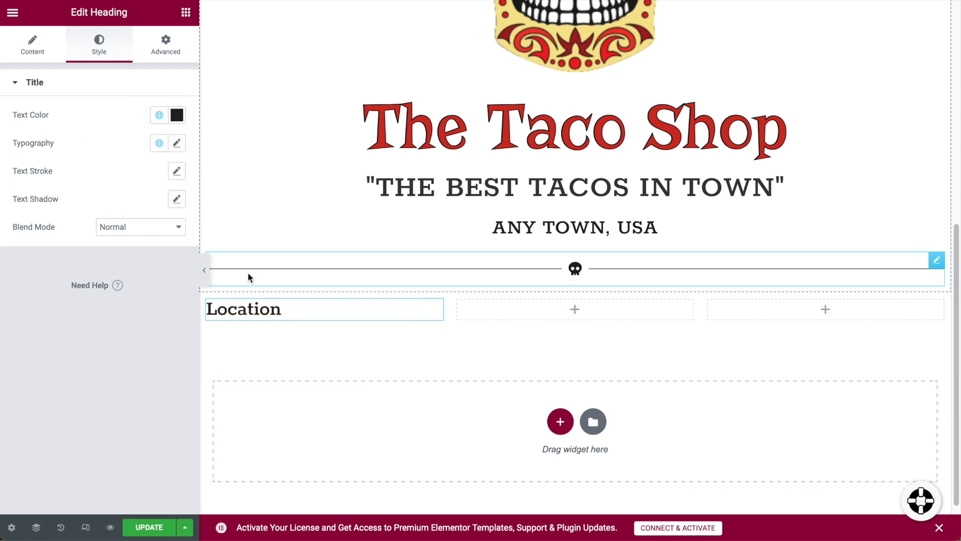
click(32, 45)
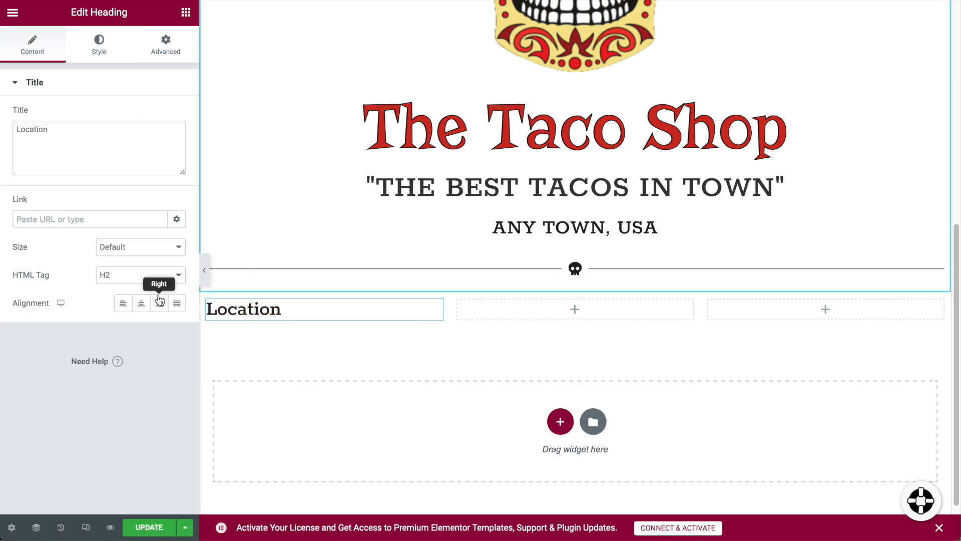
click(141, 303)
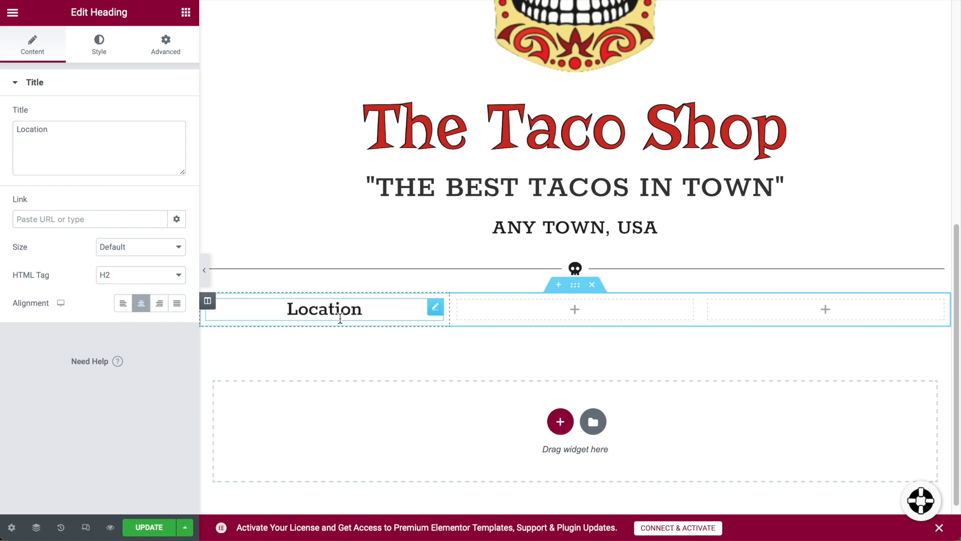
click(186, 14)
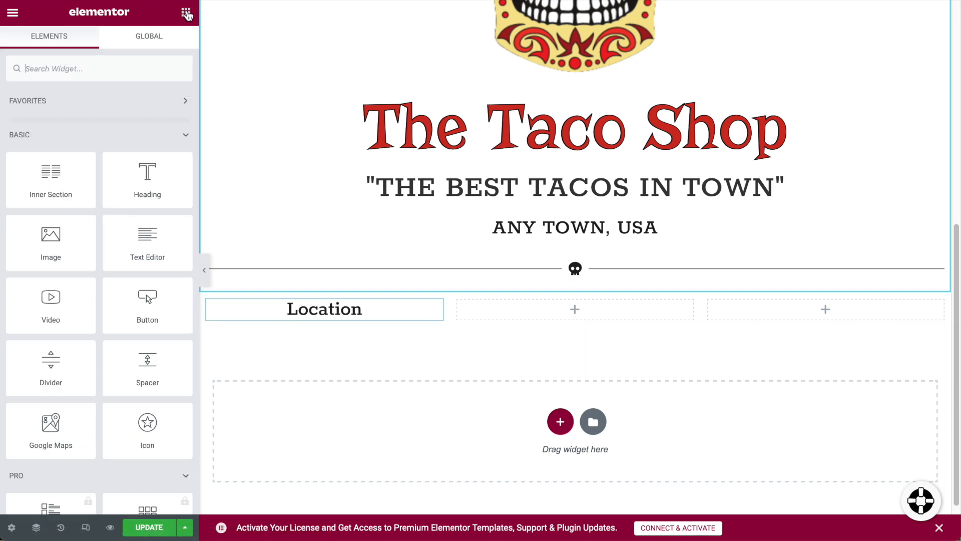
Add a Divider and a Text Editor paragraph under the Location heading.
drag(51, 360, 347, 312)
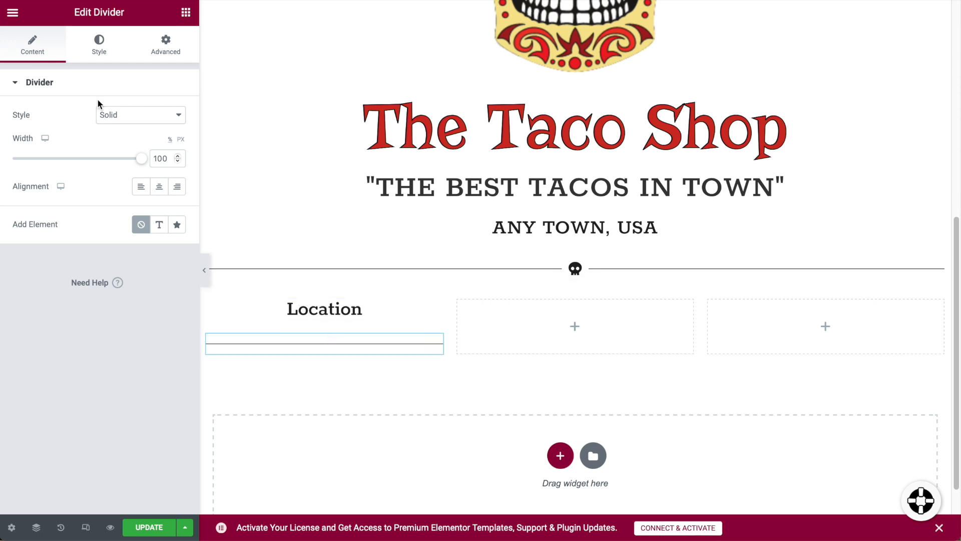
click(185, 11)
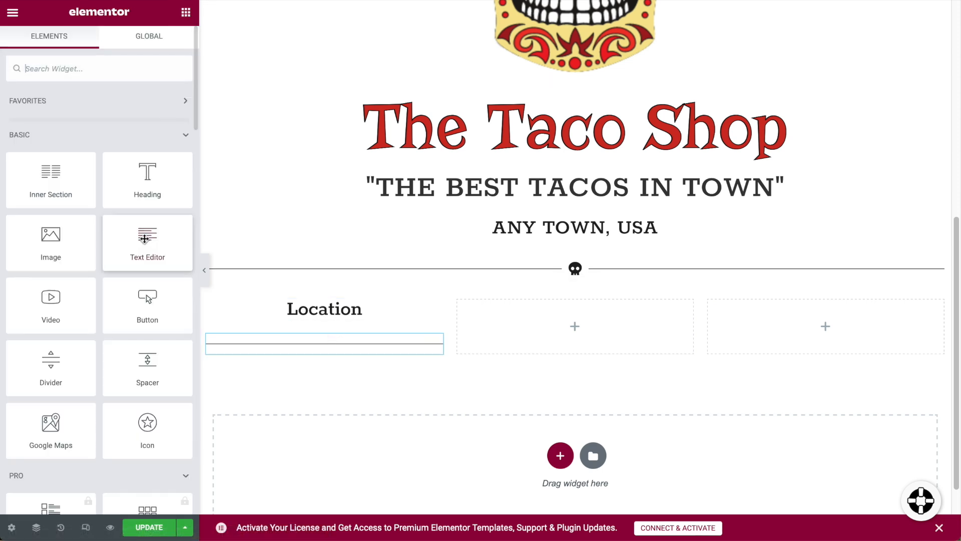
drag(147, 242, 326, 347)
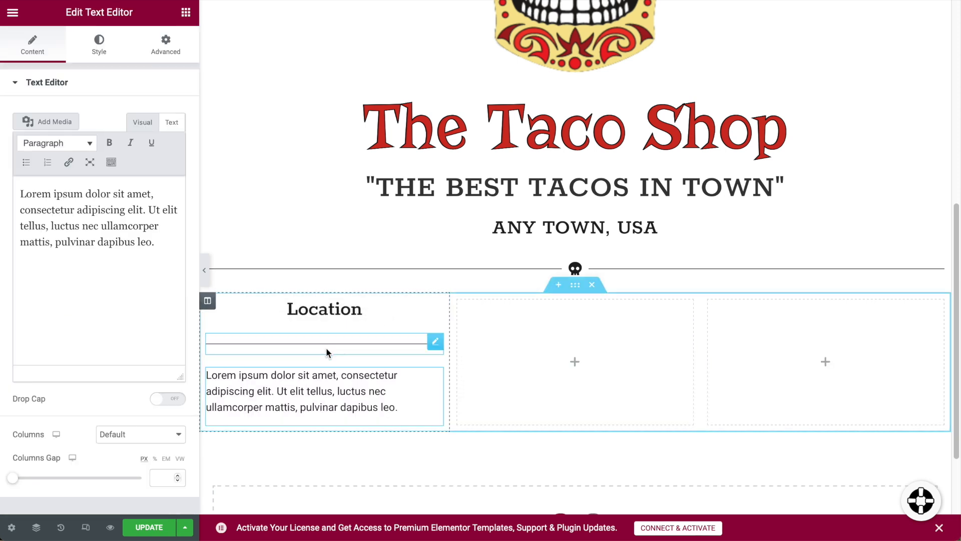
Replace the placeholder paragraph with the street address, Any Town, USA line and phone number.
triple_click(325, 392)
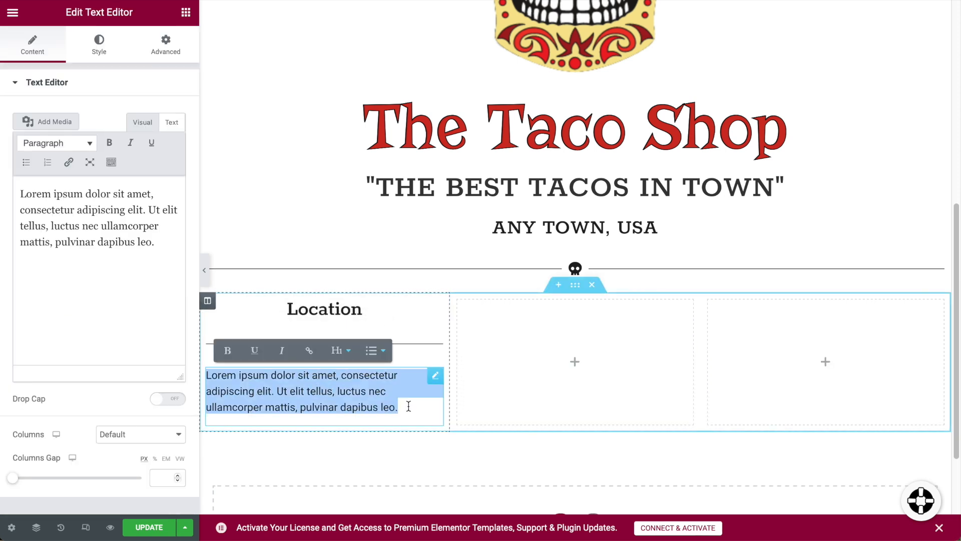
click(409, 406)
drag(392, 408, 206, 369)
key(BackSpace)
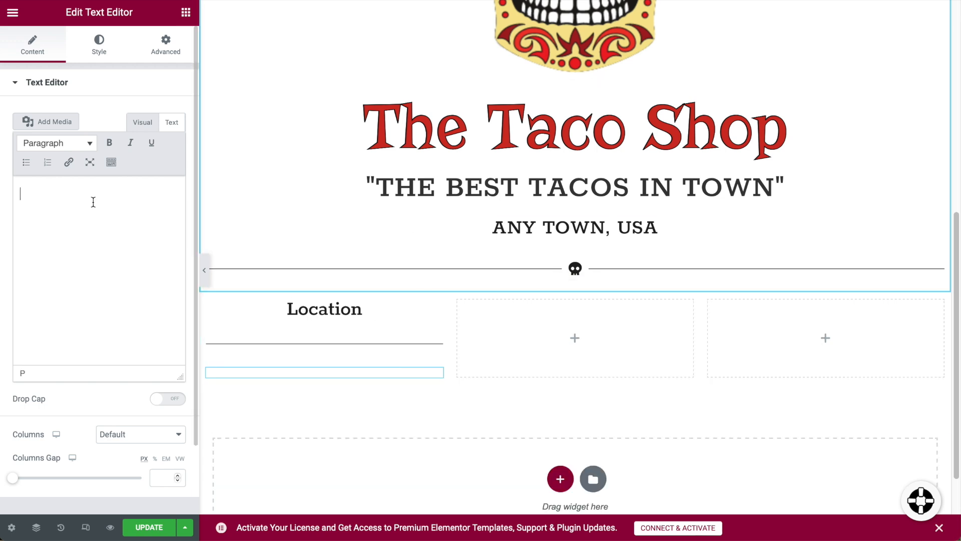
text(1234 Main Street)
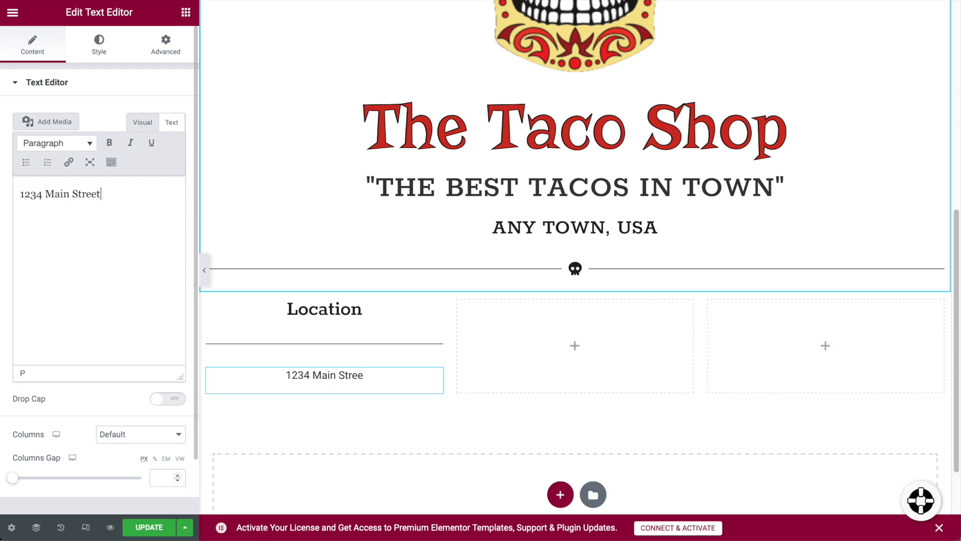
key(Return)
text(Any Town, USA)
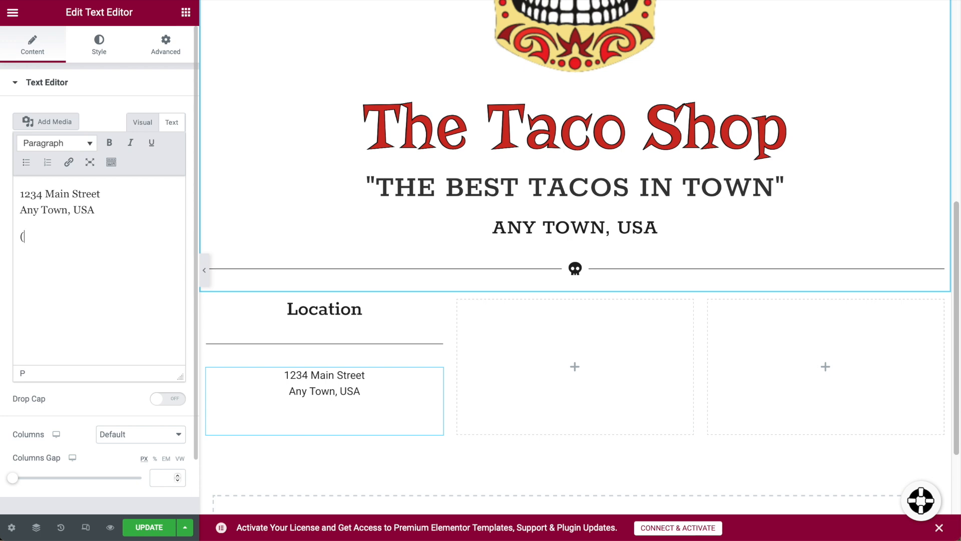
text(555-5555)
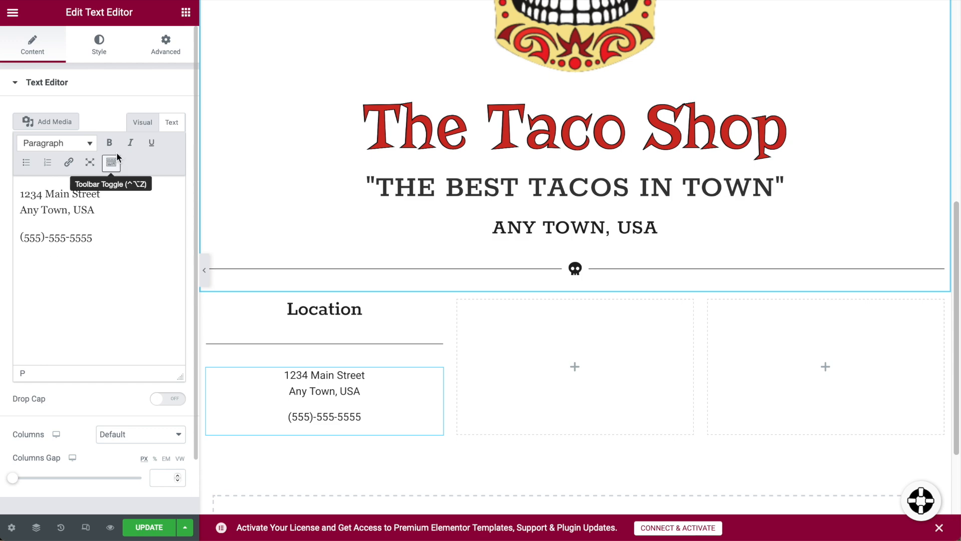
click(99, 45)
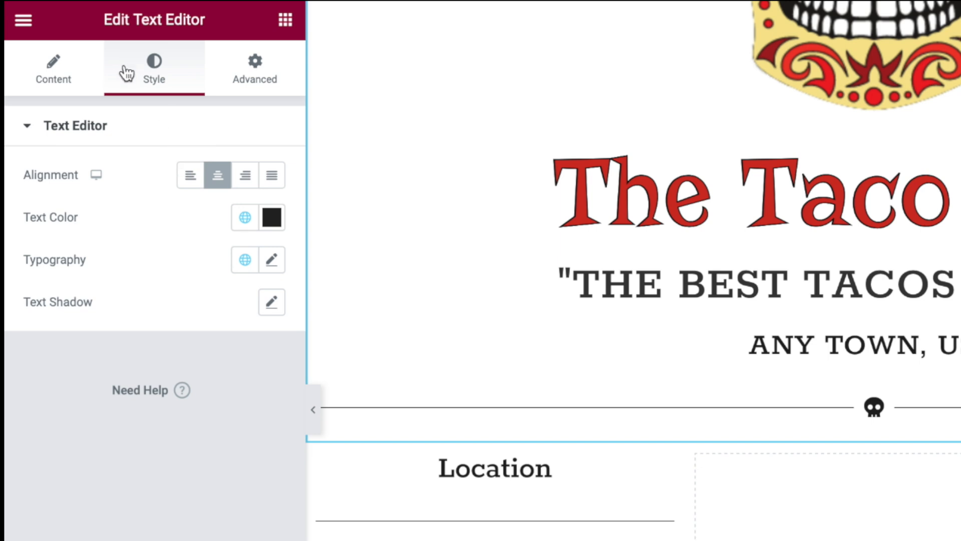
Centre the Location address text in its column.
click(190, 175)
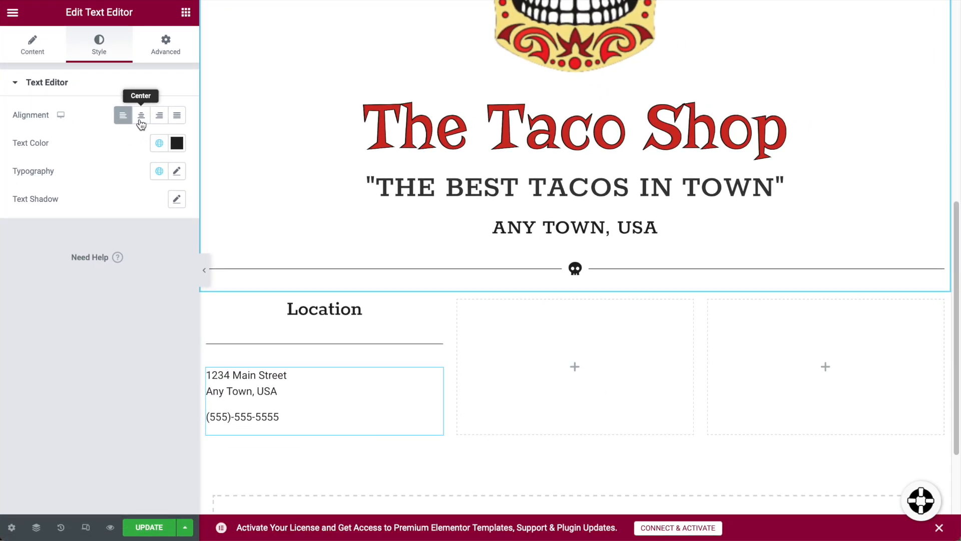
click(141, 123)
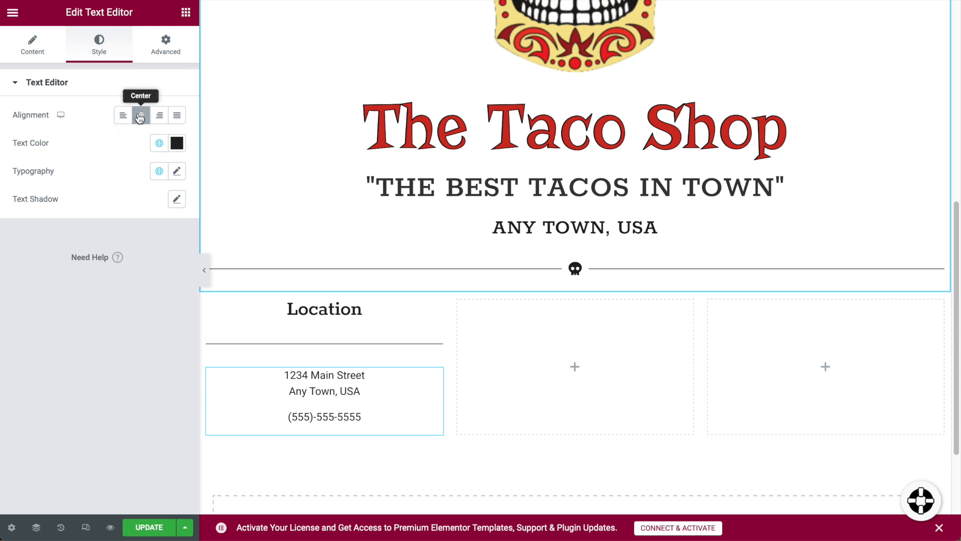
click(124, 118)
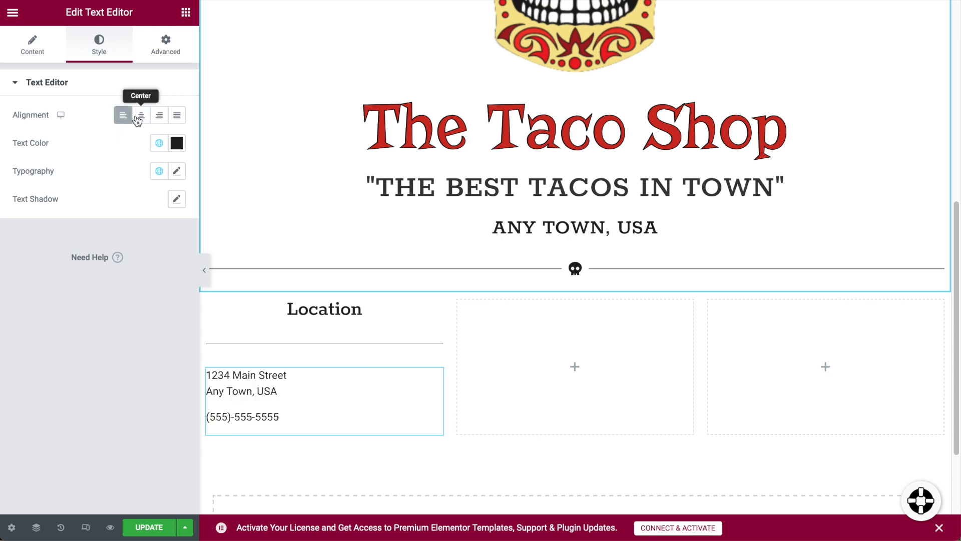
click(140, 117)
click(32, 45)
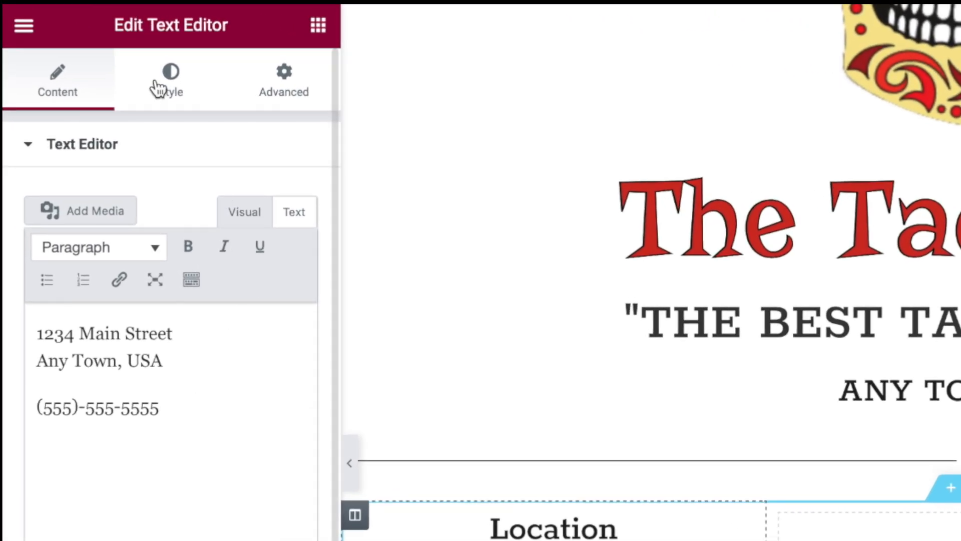
click(163, 93)
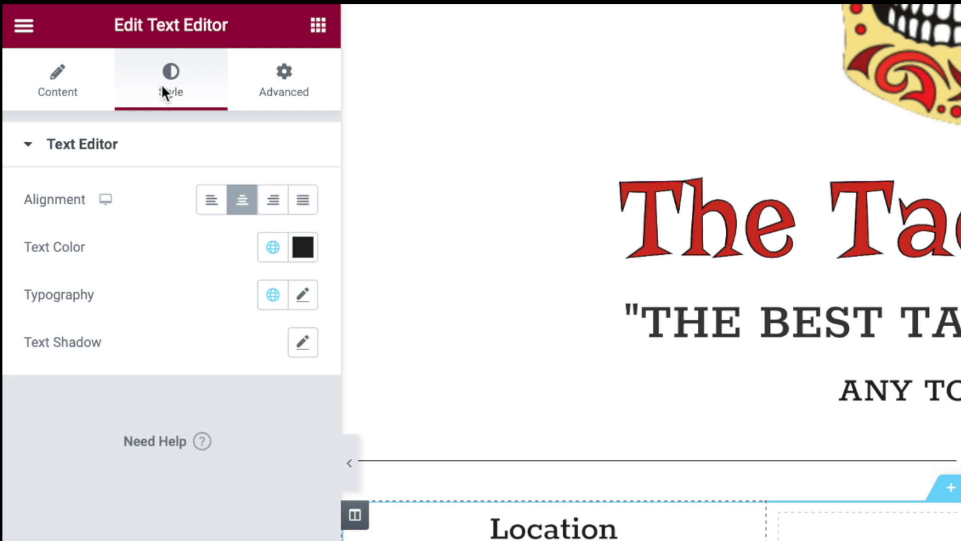
Set the address font size to 26 and place a Heading widget in the middle column.
click(303, 296)
drag(41, 475, 69, 475)
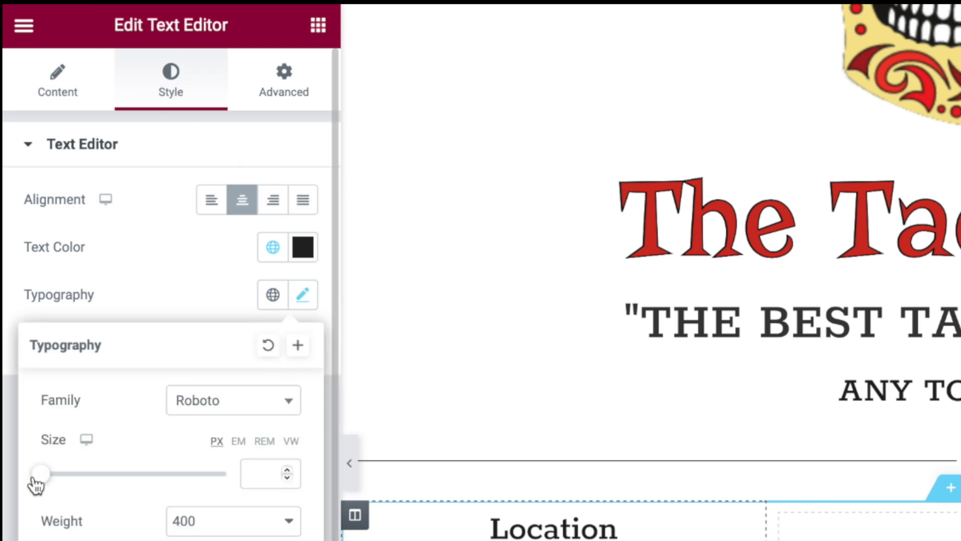
drag(53, 373, 49, 373)
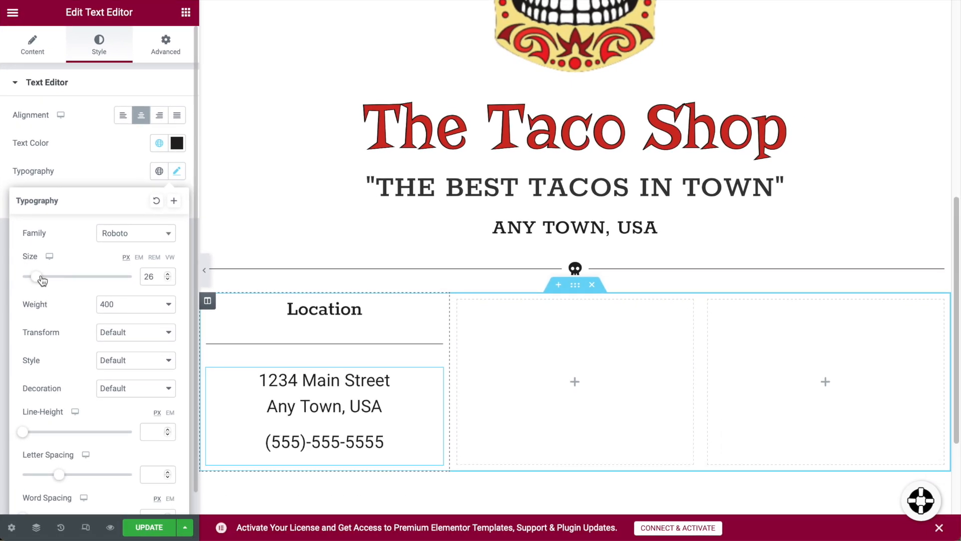
click(85, 161)
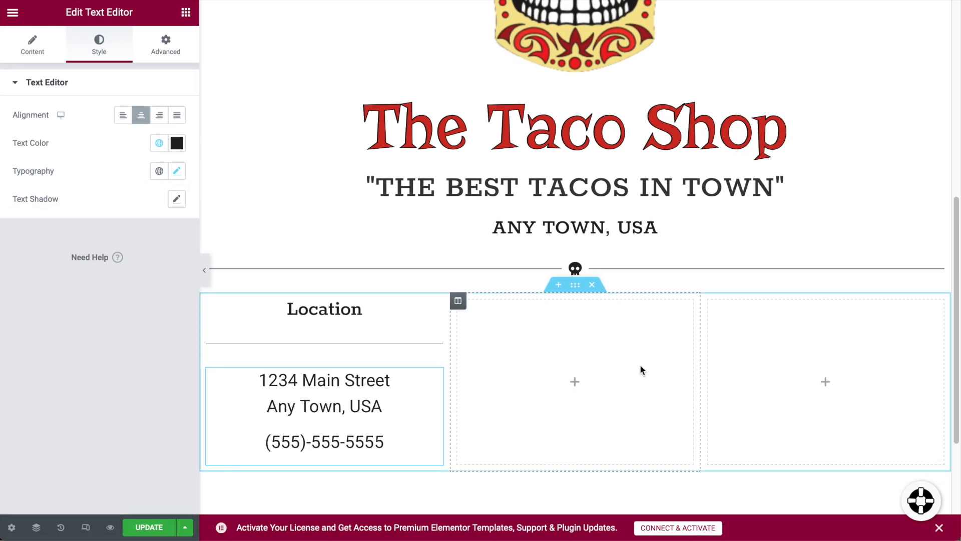
click(186, 14)
drag(145, 178, 563, 320)
Replace the middle column's placeholder heading text with 'Hours'.
click(516, 332)
drag(511, 330, 440, 313)
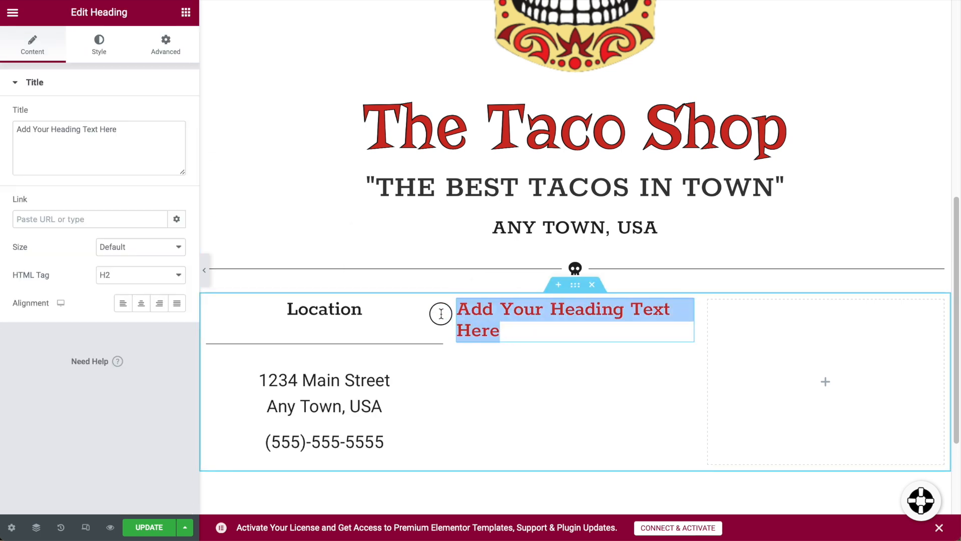
text(Hour)
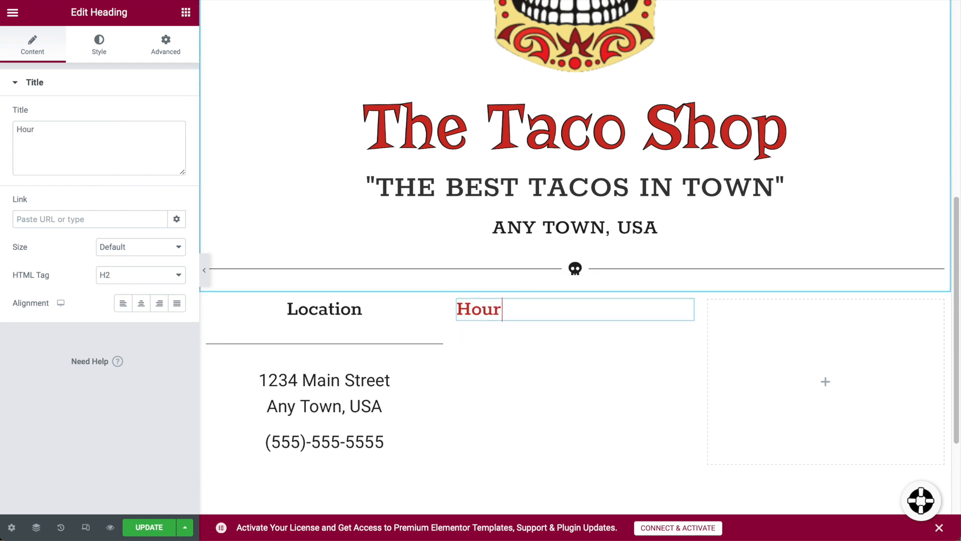
Colour the Hours heading with the global Secondary colour and centre it.
click(99, 41)
click(178, 116)
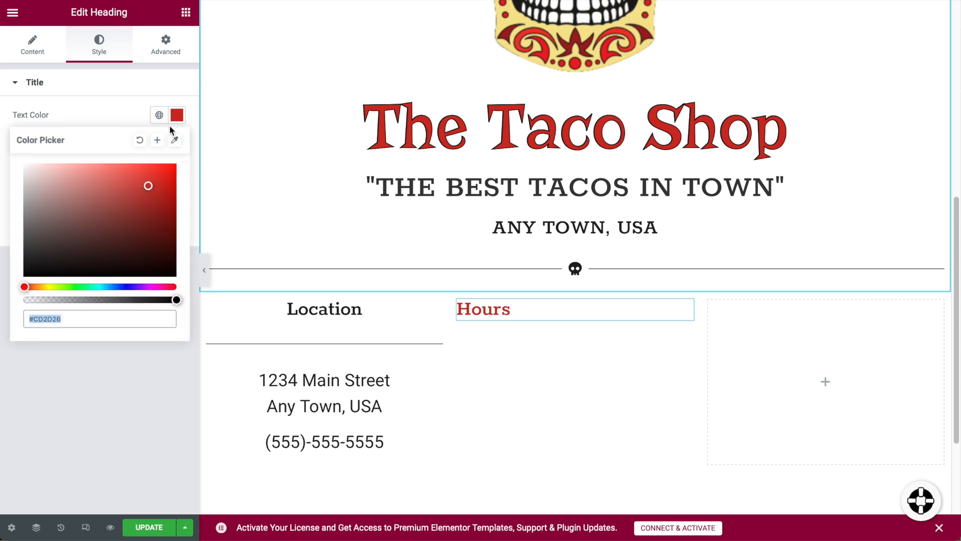
click(148, 116)
click(153, 116)
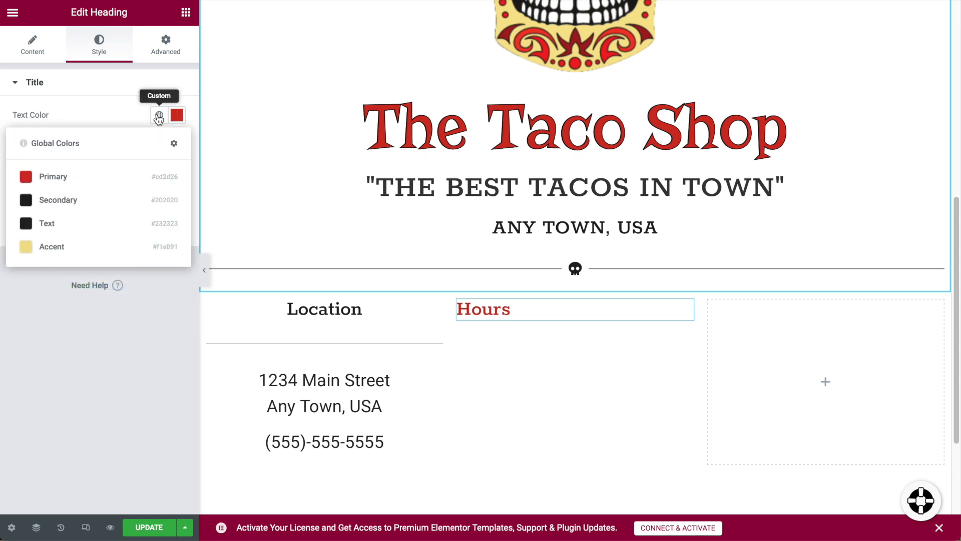
click(42, 204)
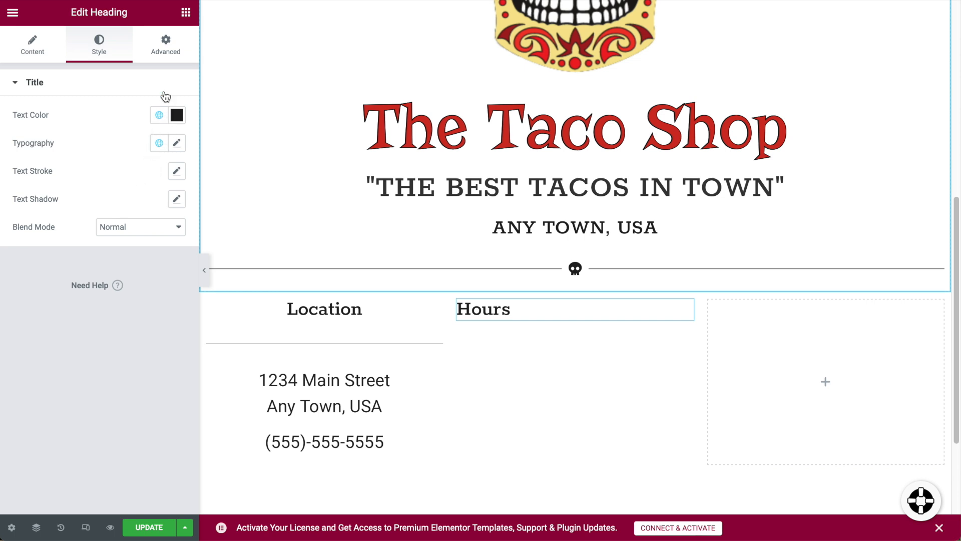
click(50, 49)
click(147, 311)
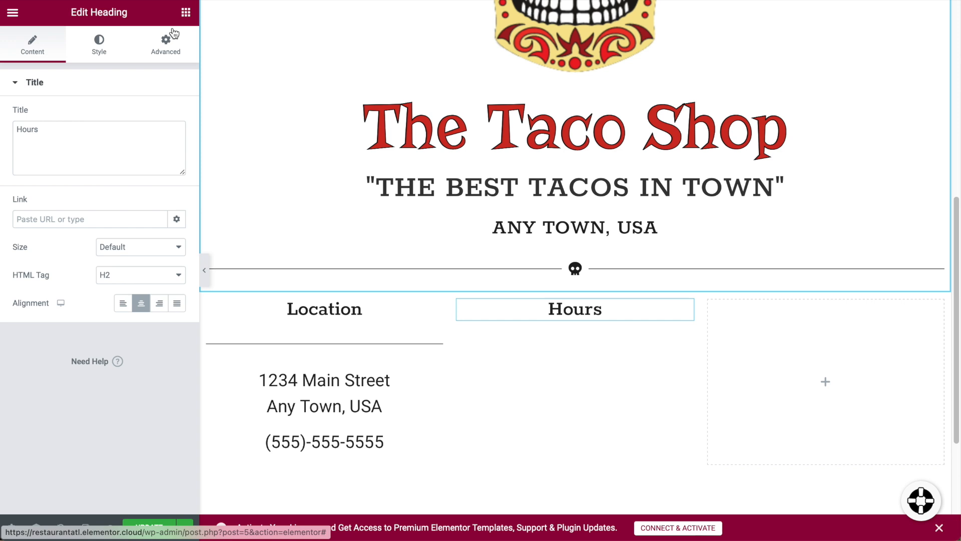
Add a divider below the Hours heading and select the opening hours on the live site.
click(186, 12)
drag(82, 363, 589, 325)
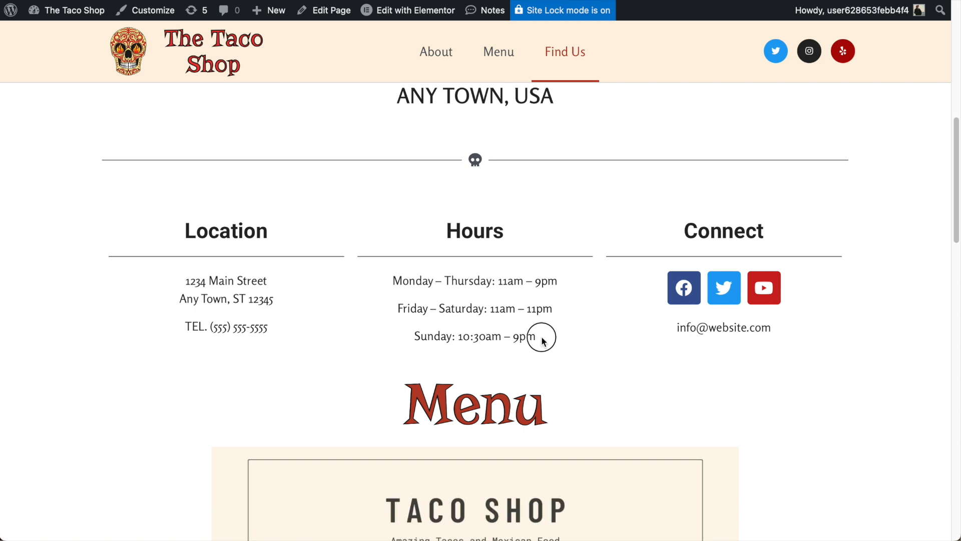
drag(542, 338, 392, 277)
Copy the opening hours from the live site and paste them into a new text block under the divider.
right_click(450, 288)
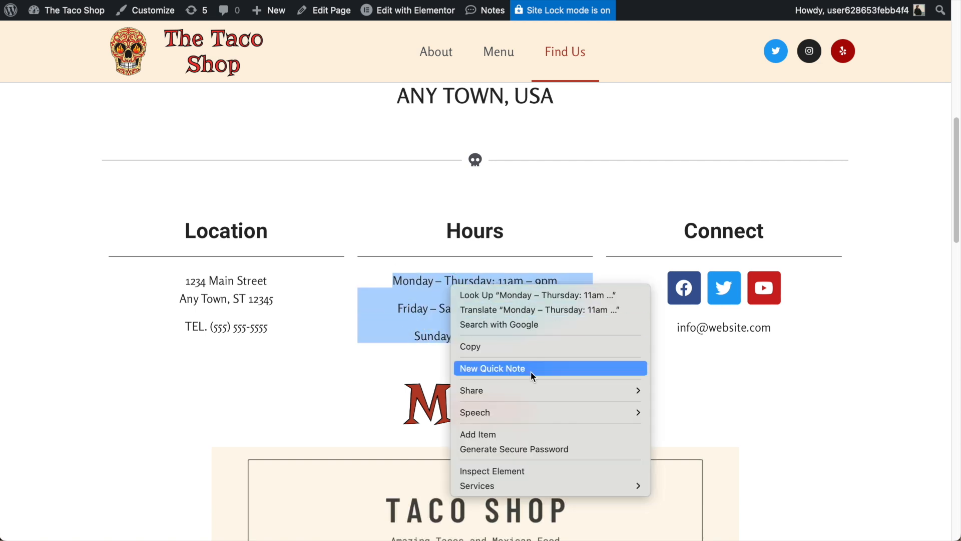
click(521, 347)
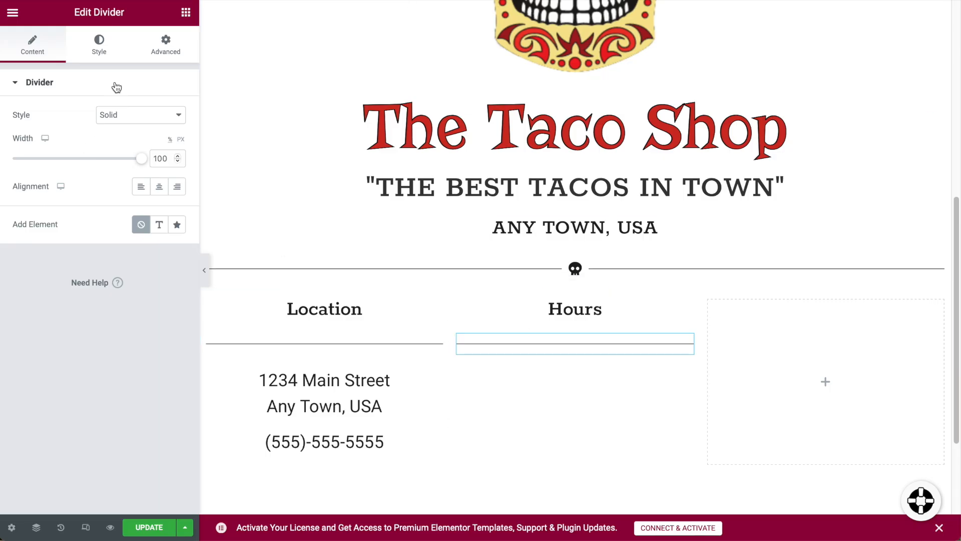
click(184, 14)
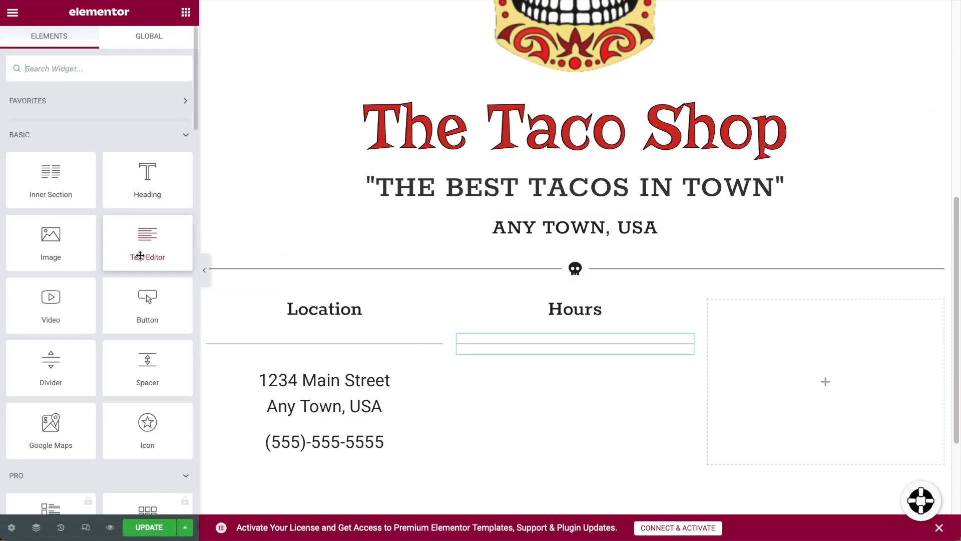
drag(177, 260, 569, 357)
drag(649, 408, 441, 380)
key(ctrl+v)
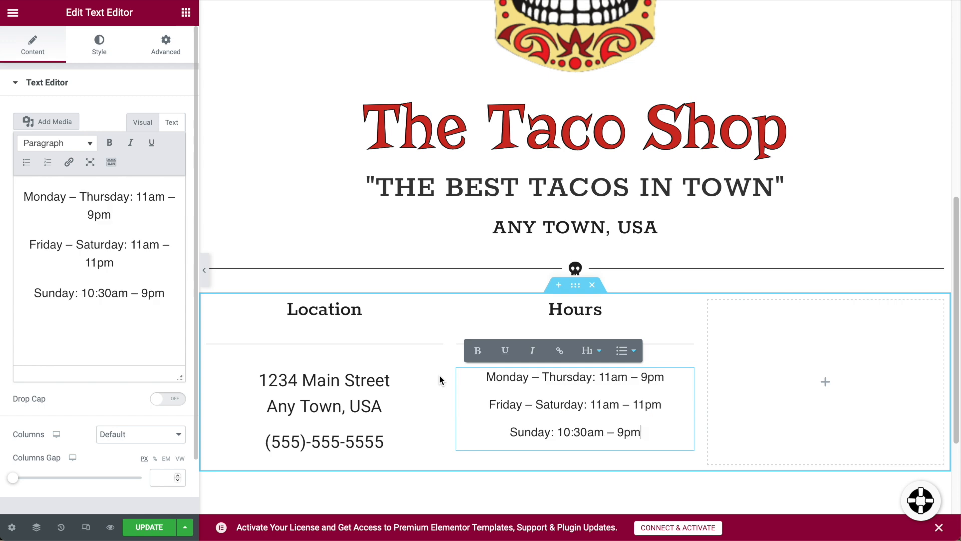
click(509, 412)
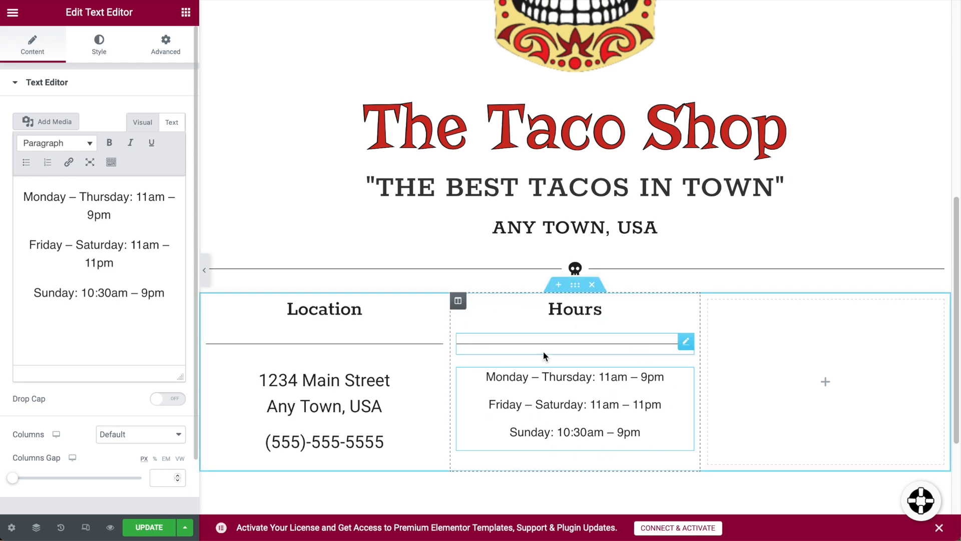
Copy the Hours column and paste a duplicate of it into the row.
right_click(459, 303)
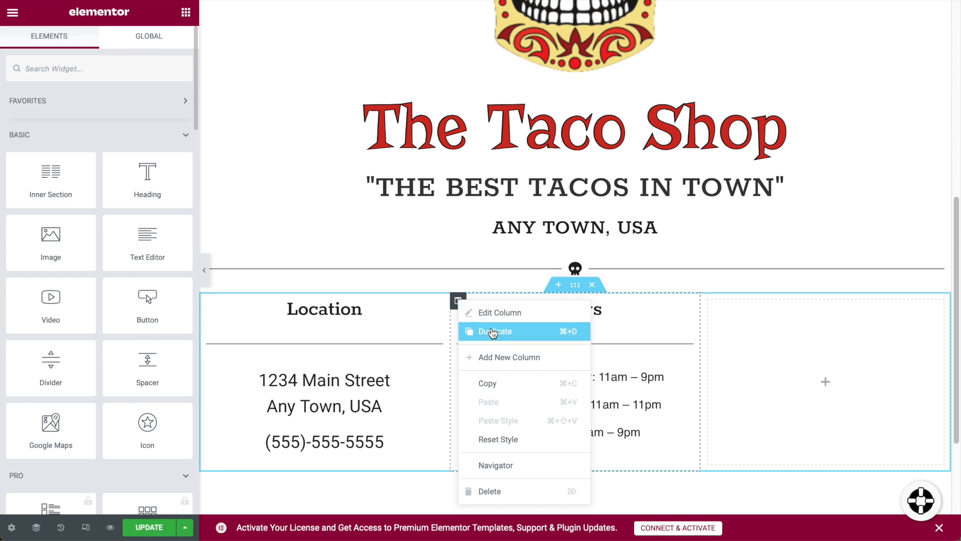
click(497, 383)
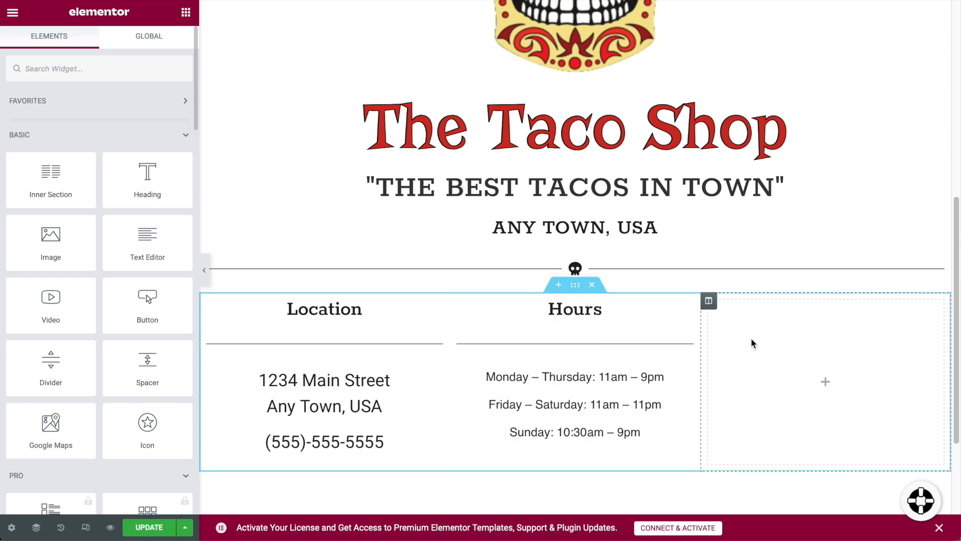
right_click(713, 303)
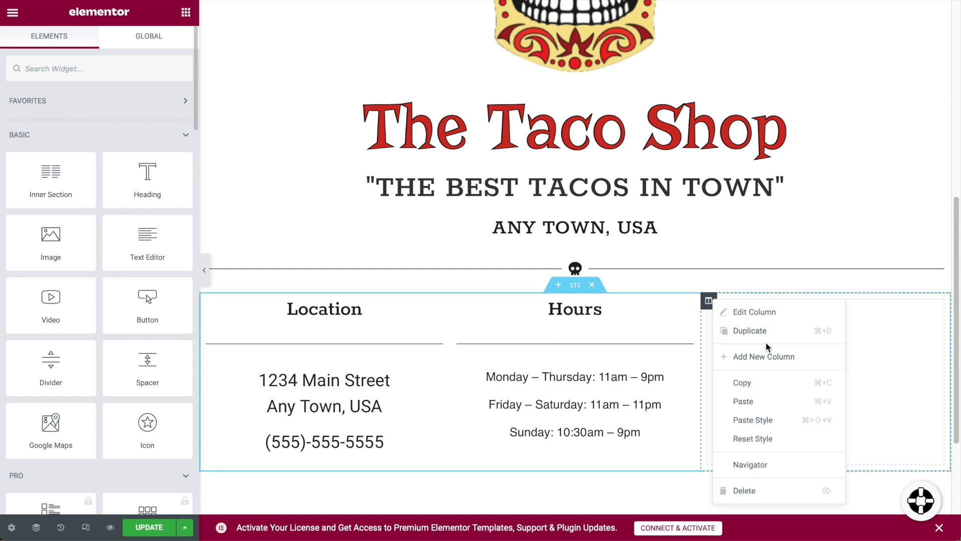
click(765, 401)
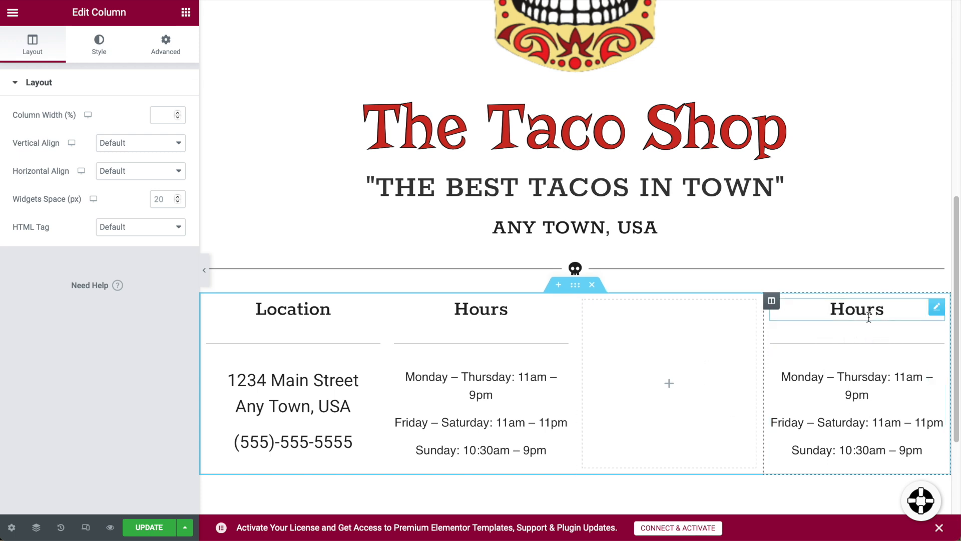
Delete the empty extra column and select the duplicated column's Hours heading.
right_click(584, 305)
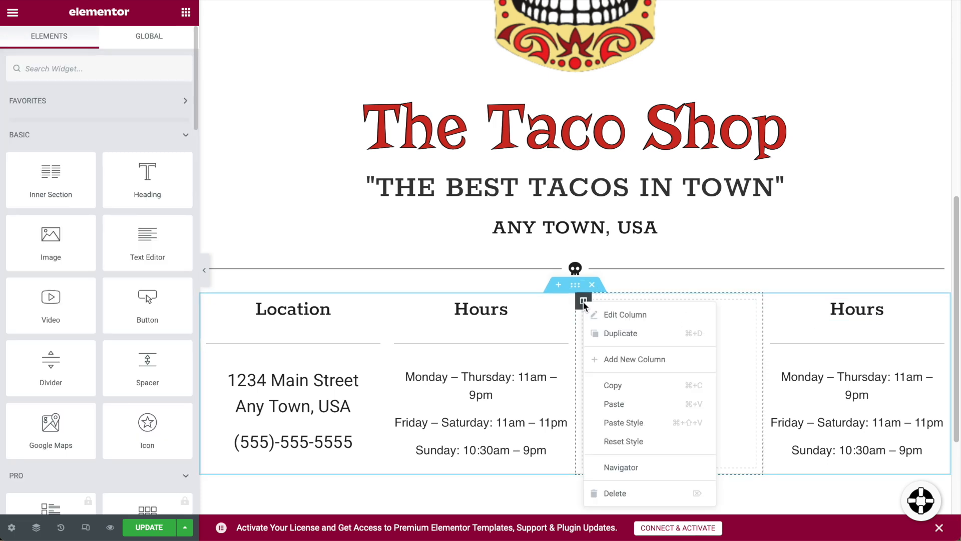
click(631, 496)
double_click(823, 311)
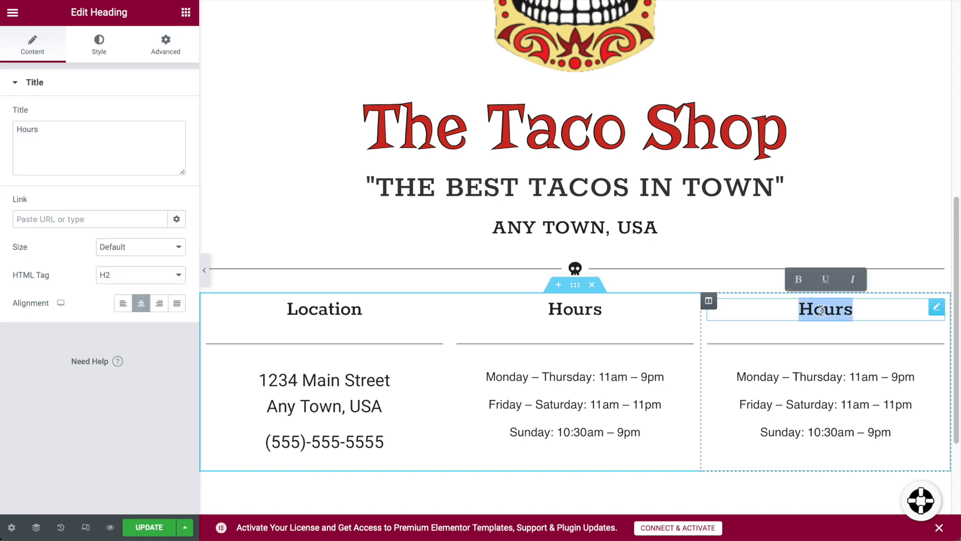
Rename the third column's heading to 'Contact US'.
text(Co)
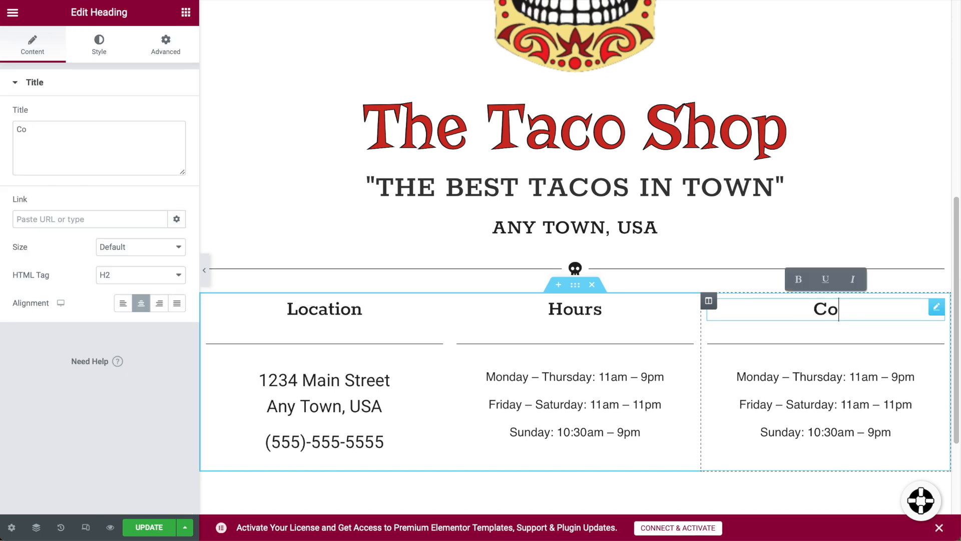
key(BackSpace)
text(ontact US)
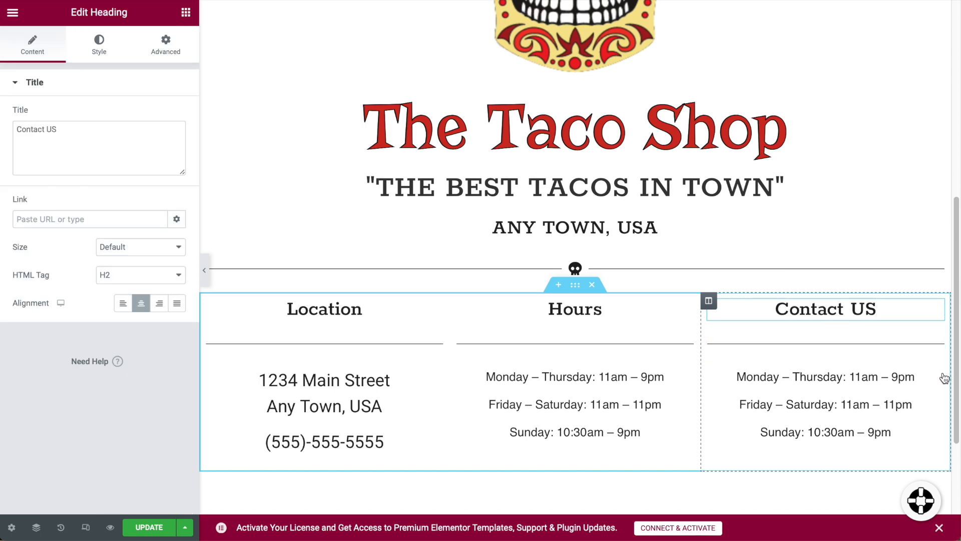
Delete the copied opening hours text from the Contact US column.
click(936, 376)
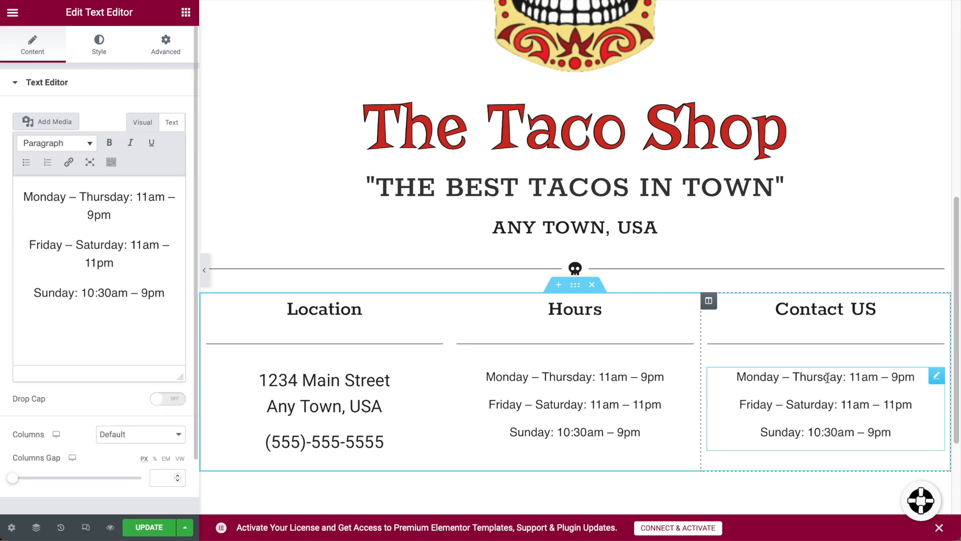
right_click(936, 379)
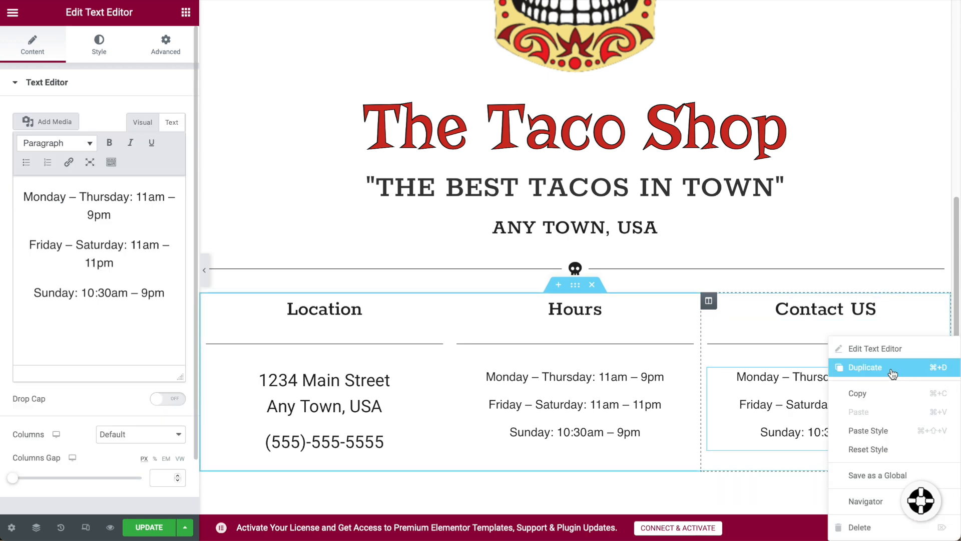
click(871, 527)
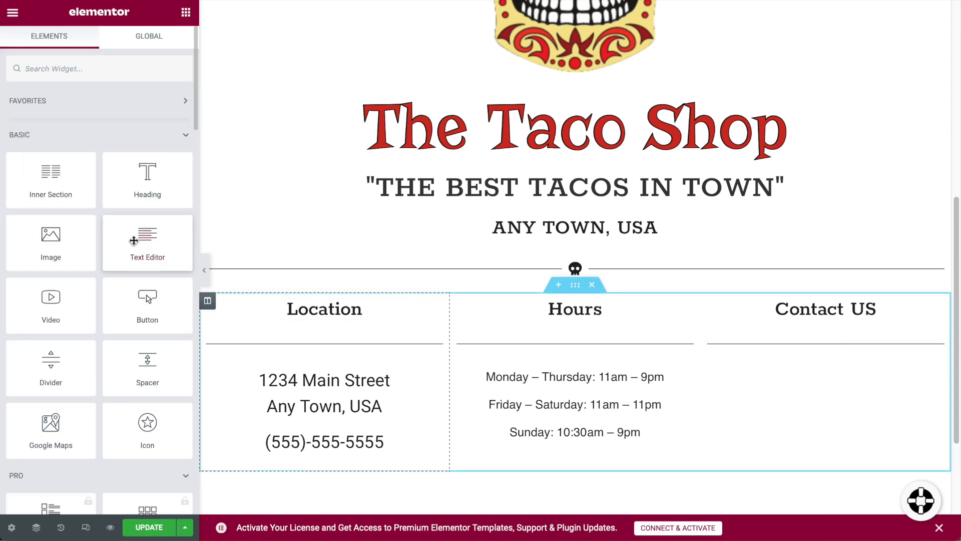
Add a Social Icons widget with Facebook, Twitter and YouTube under the Contact US heading.
click(82, 70)
text(so)
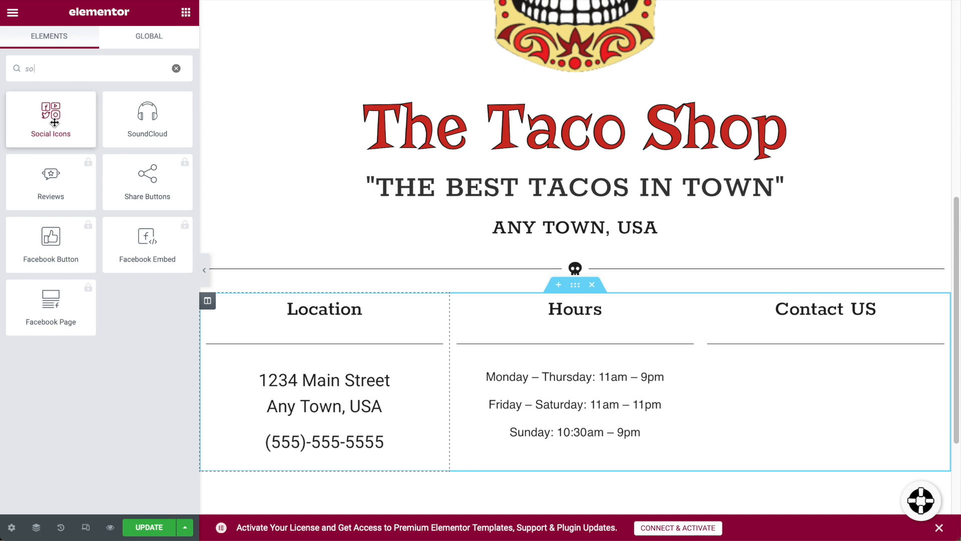
drag(54, 120, 827, 349)
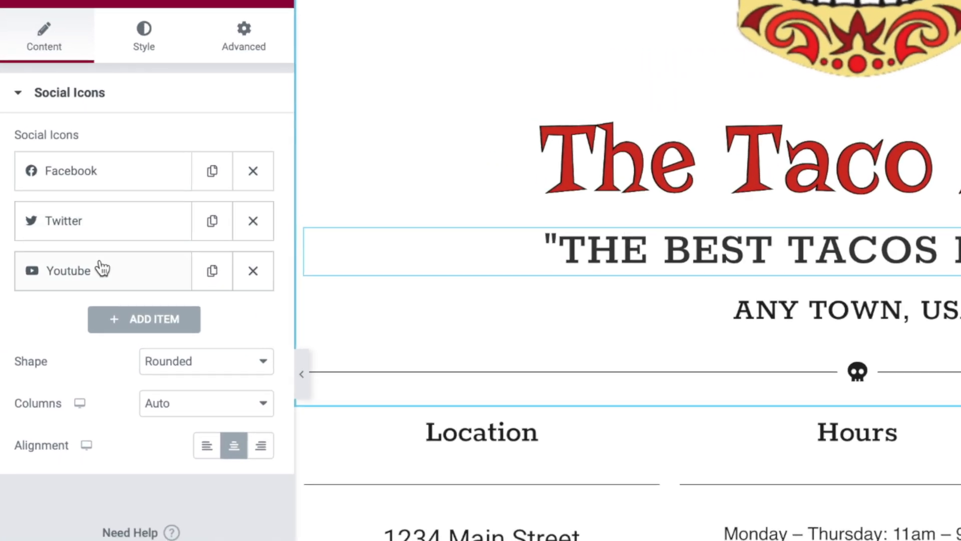
click(133, 180)
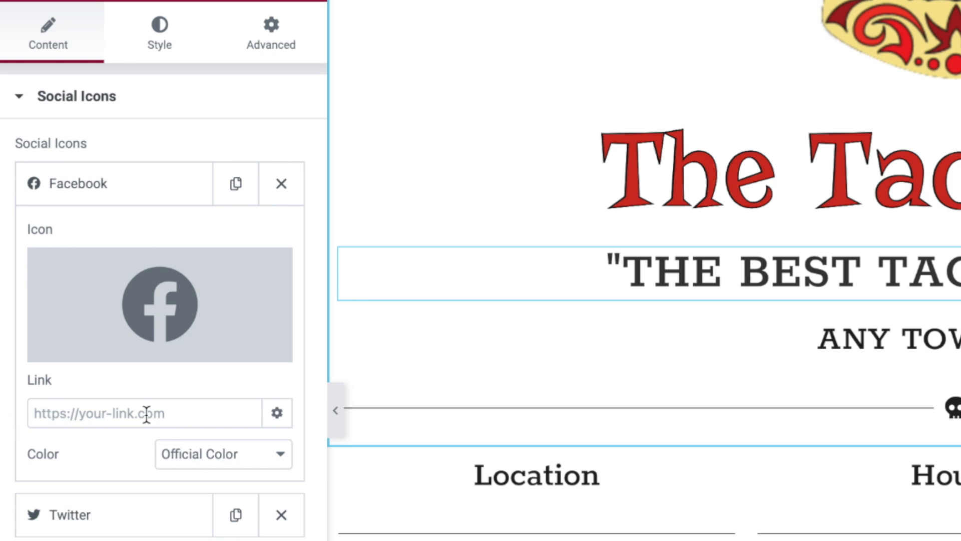
click(122, 189)
click(178, 349)
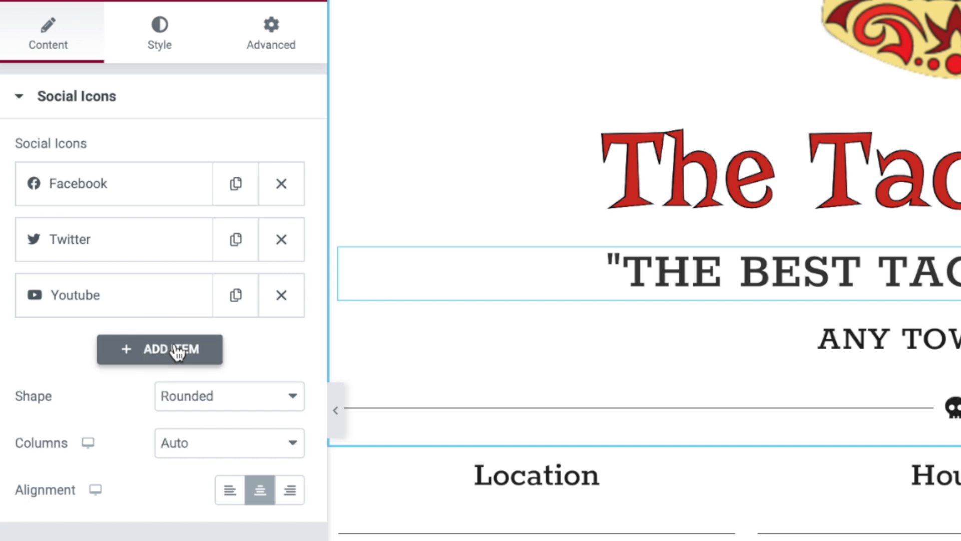
mouse_move(160, 422)
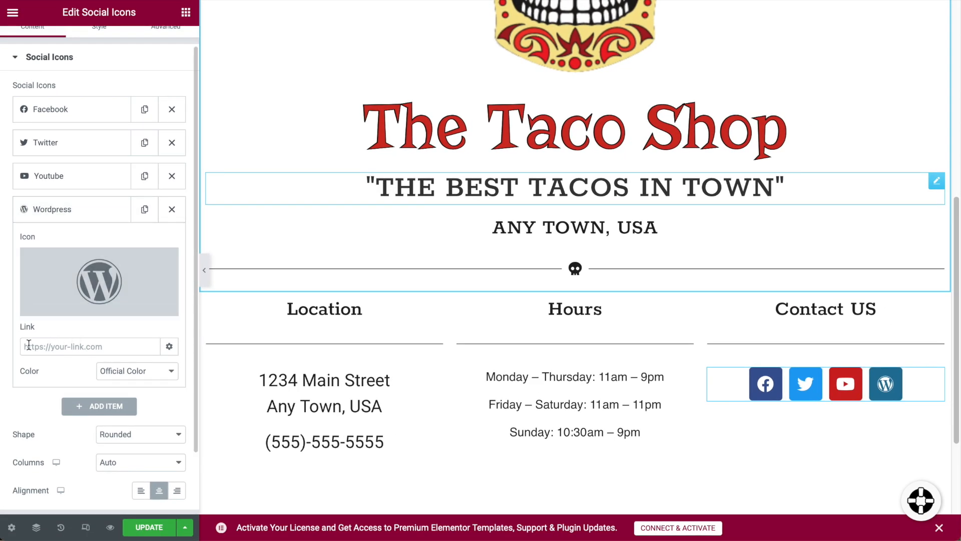
click(173, 216)
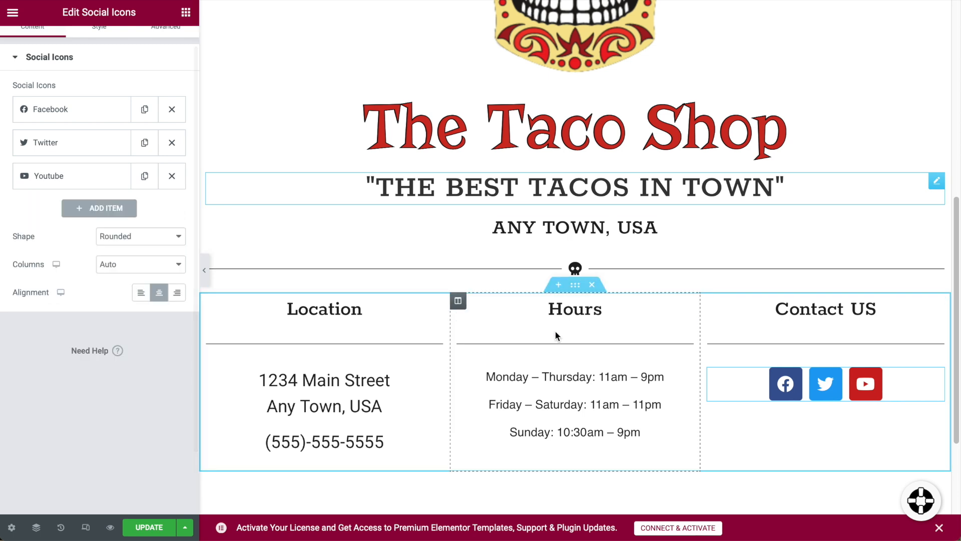
Set the social icon shape to Rounded and keep Columns on Auto.
click(150, 235)
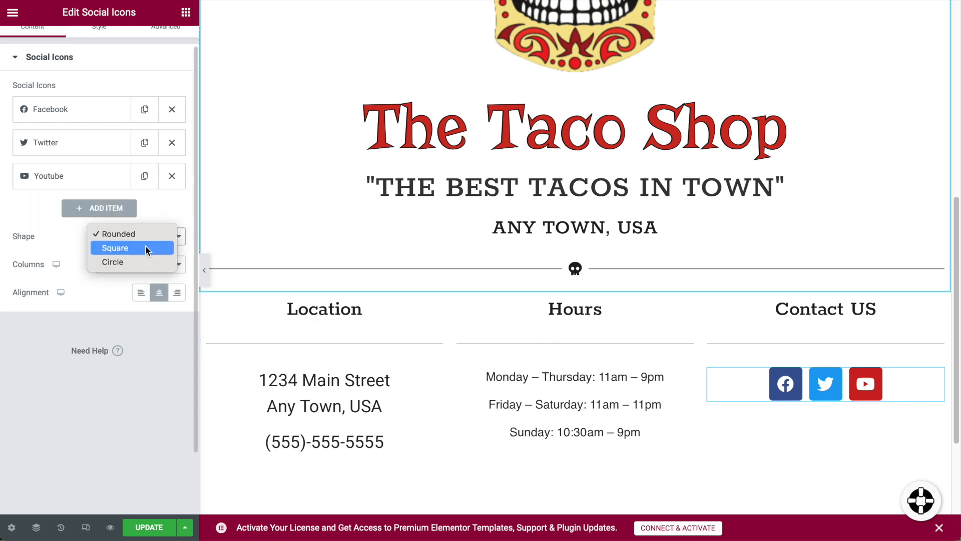
click(145, 245)
click(144, 261)
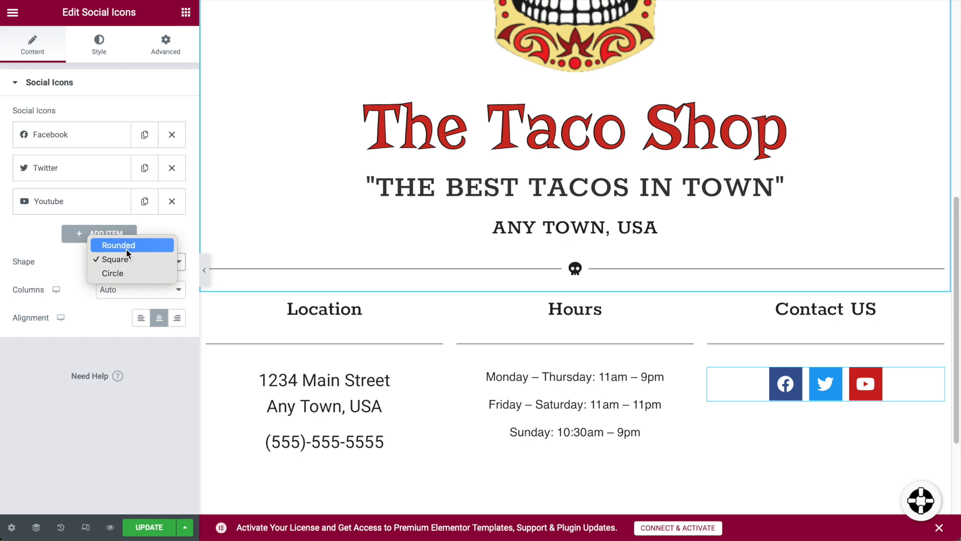
click(118, 273)
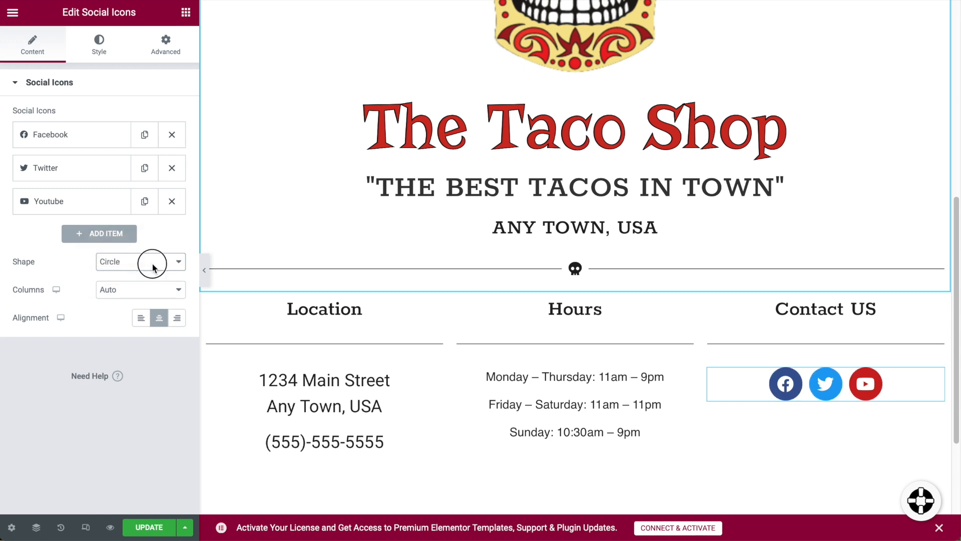
click(153, 267)
click(133, 230)
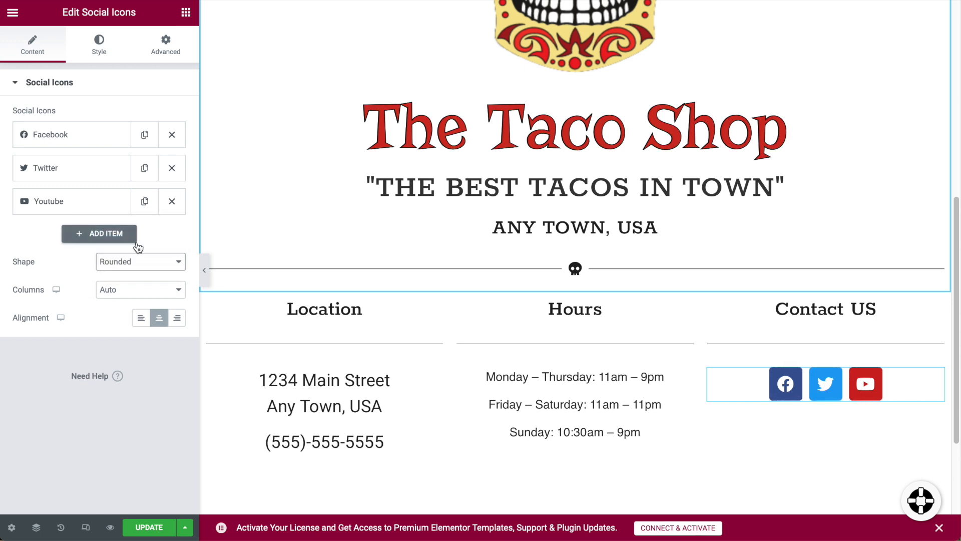
click(157, 291)
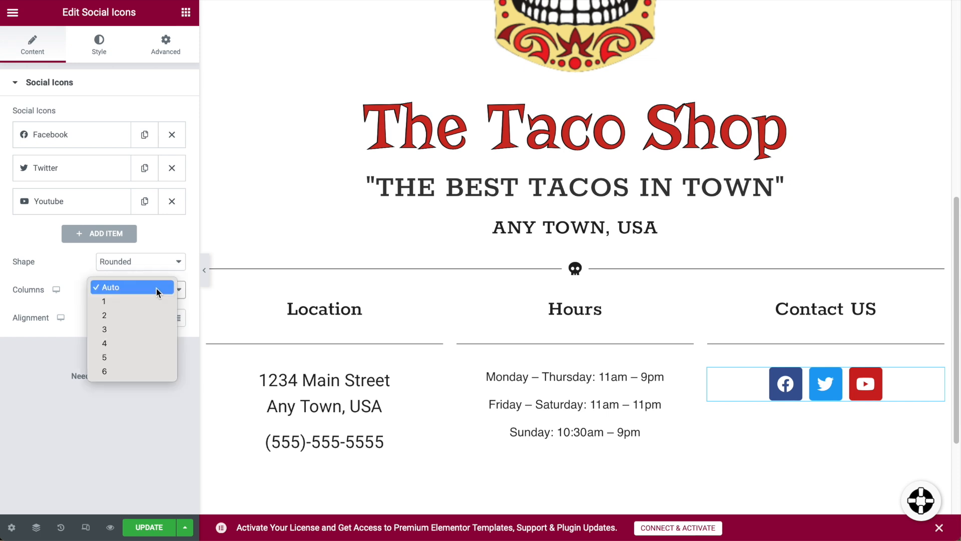
click(74, 259)
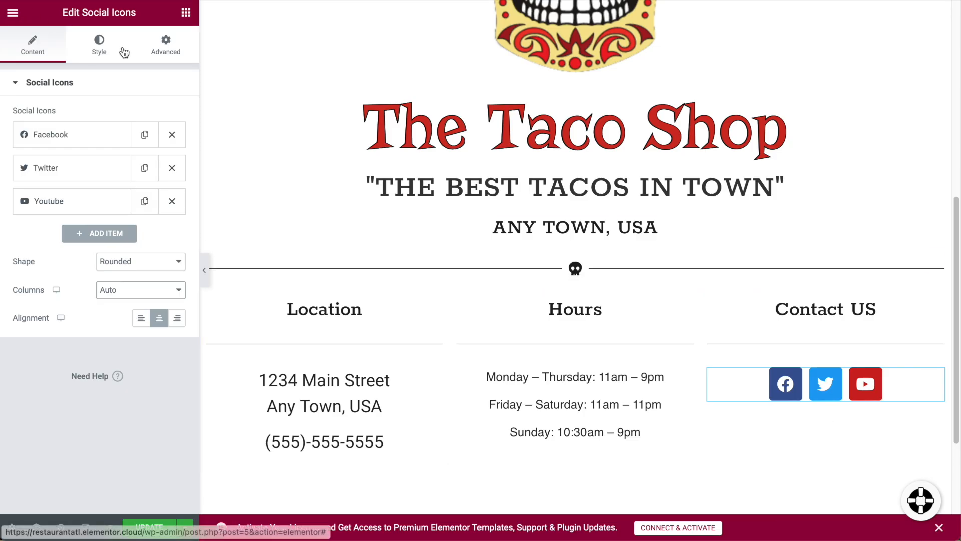
Add a text block under the social icons containing the contact e-mail address.
click(186, 13)
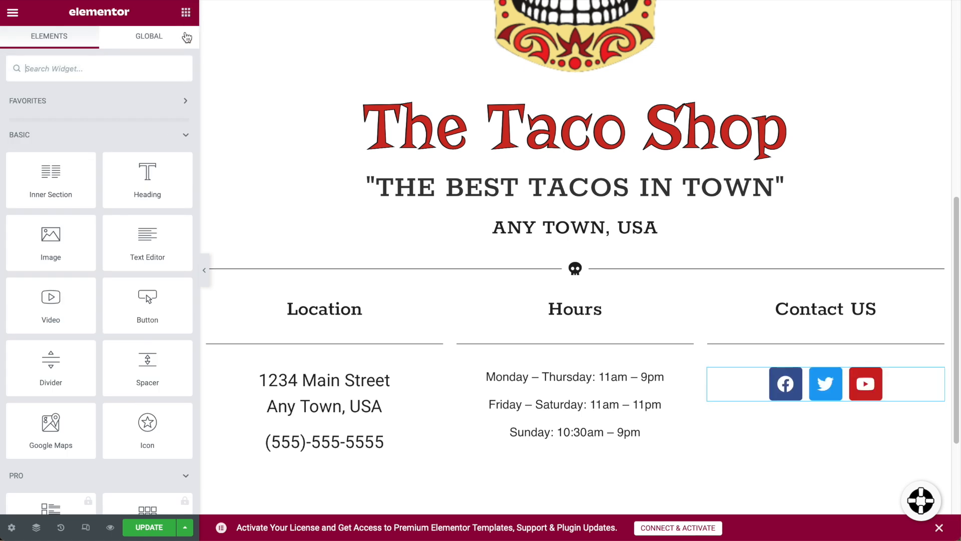
drag(160, 228, 825, 405)
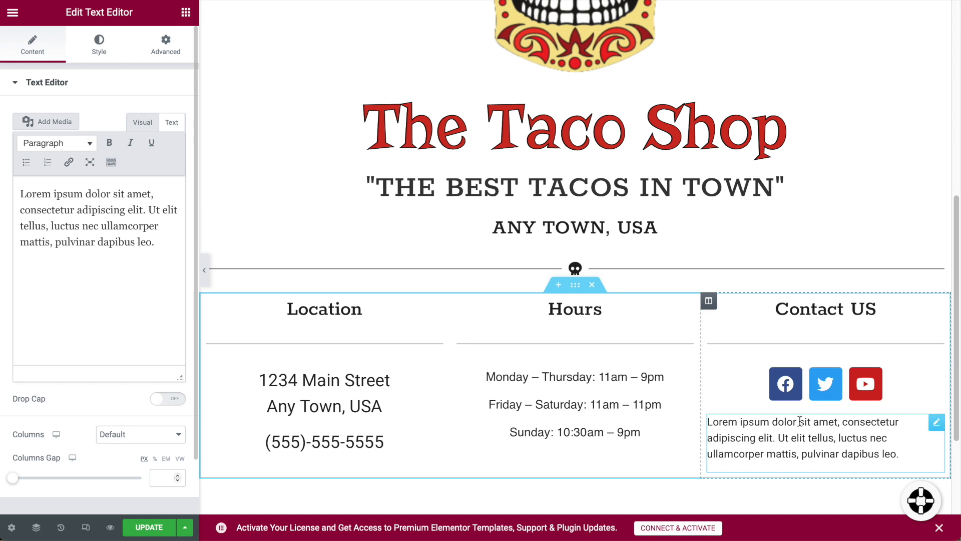
drag(152, 249, 2, 173)
text(email)
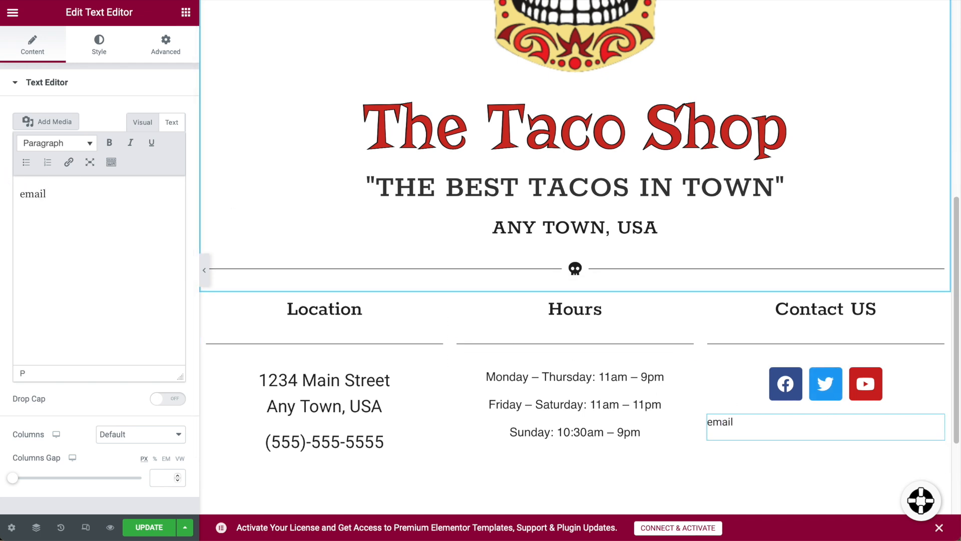
key(BackSpace)
key(BackSpace)
key(BackSpace)
key(BackSpace)
text(urant.com)
Centre the e-mail text and set its font size to 19.
click(99, 44)
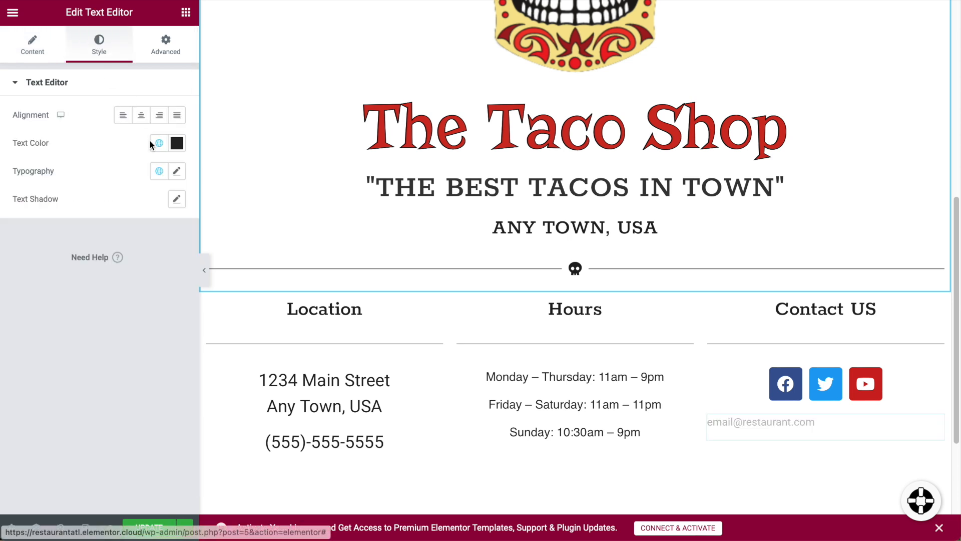
click(144, 118)
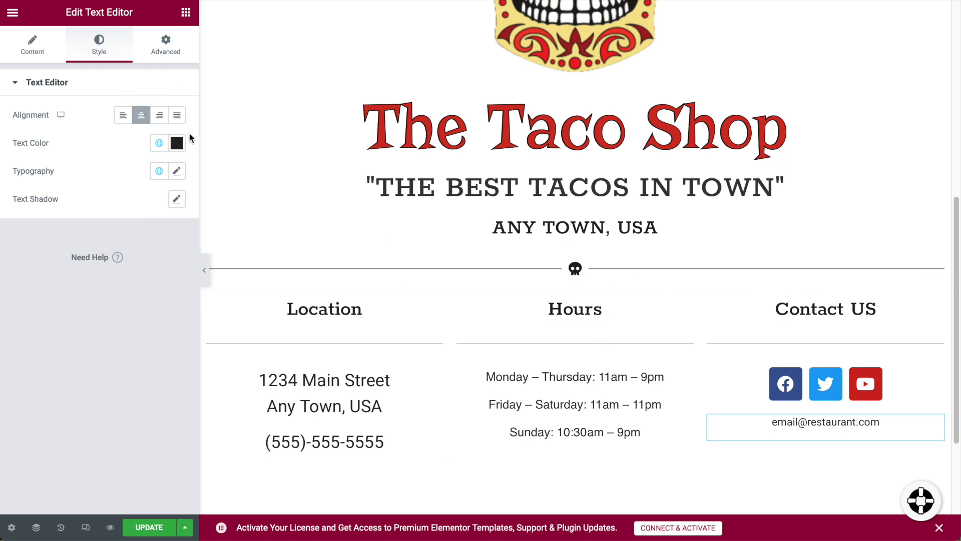
click(176, 172)
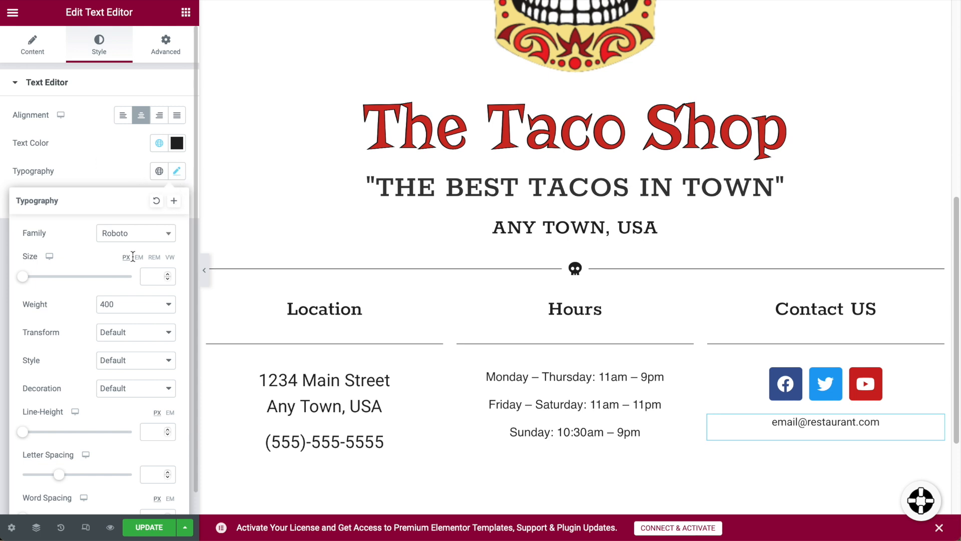
drag(28, 283, 36, 283)
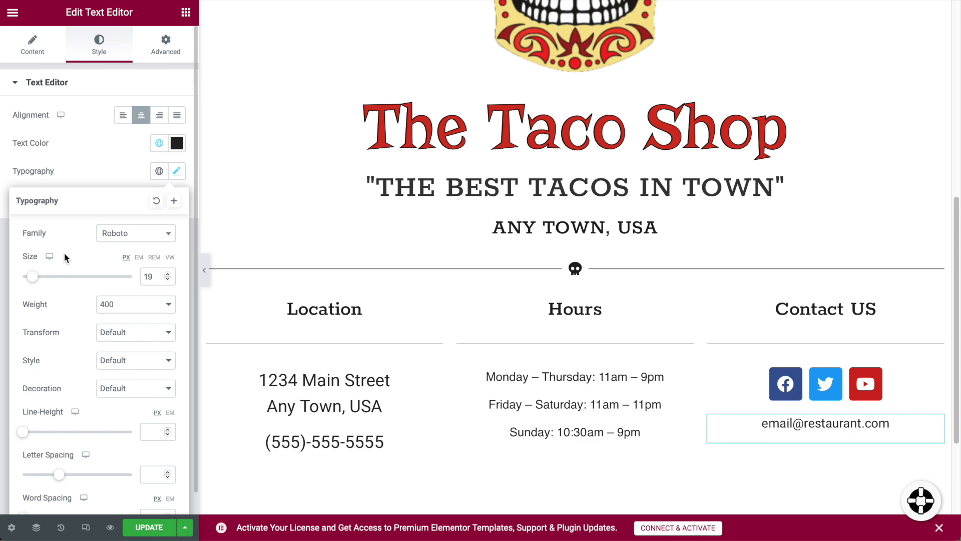
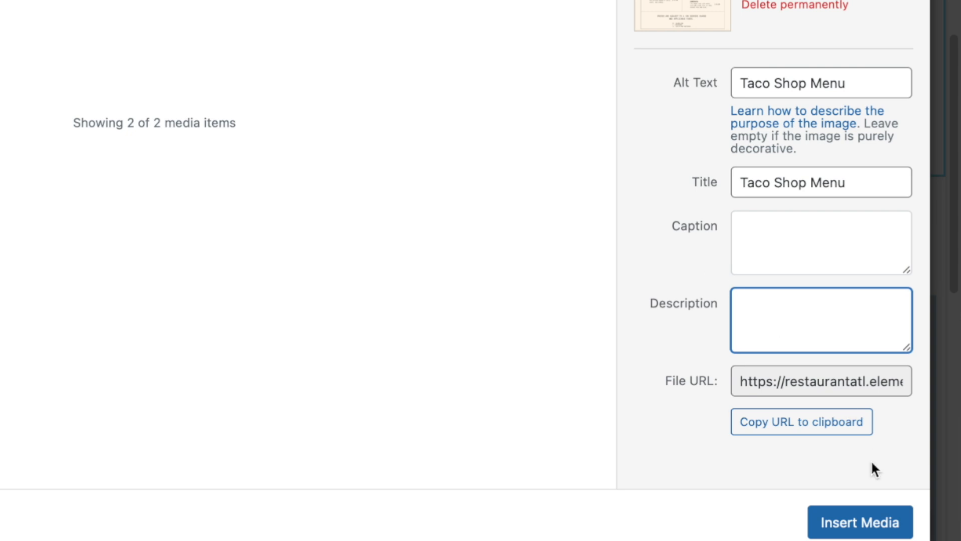
Insert the Taco Shop Menu image beneath the Menu heading.
click(843, 521)
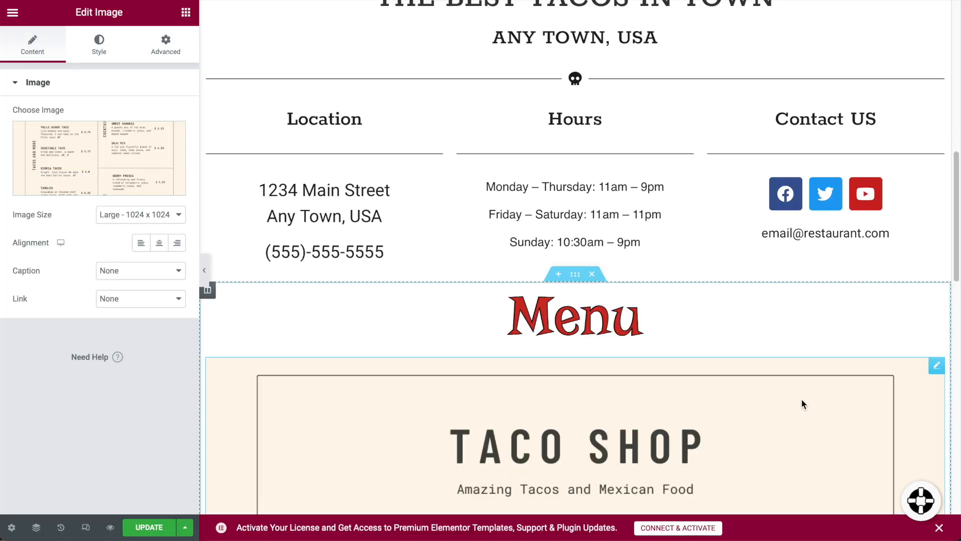
scroll(802, 400, down, 3)
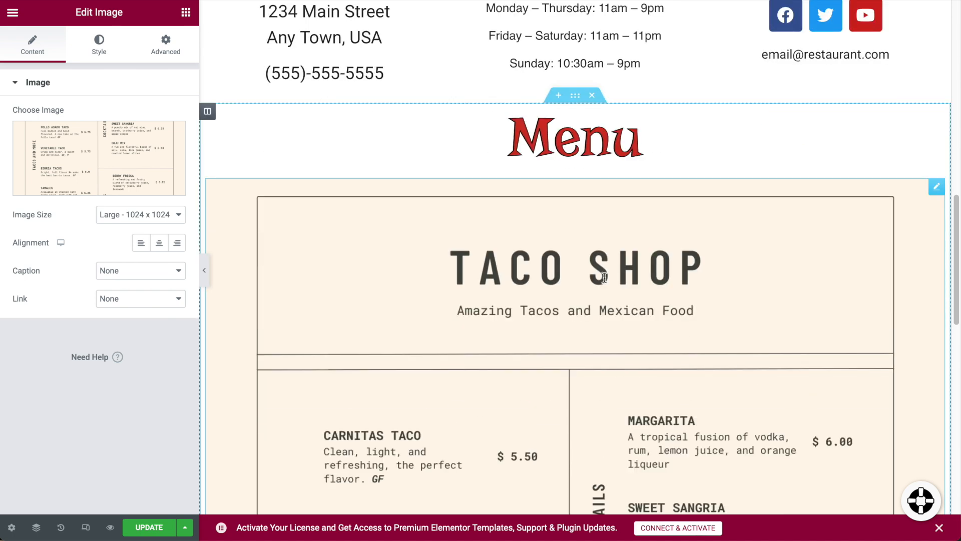
scroll(785, 309, down, 5)
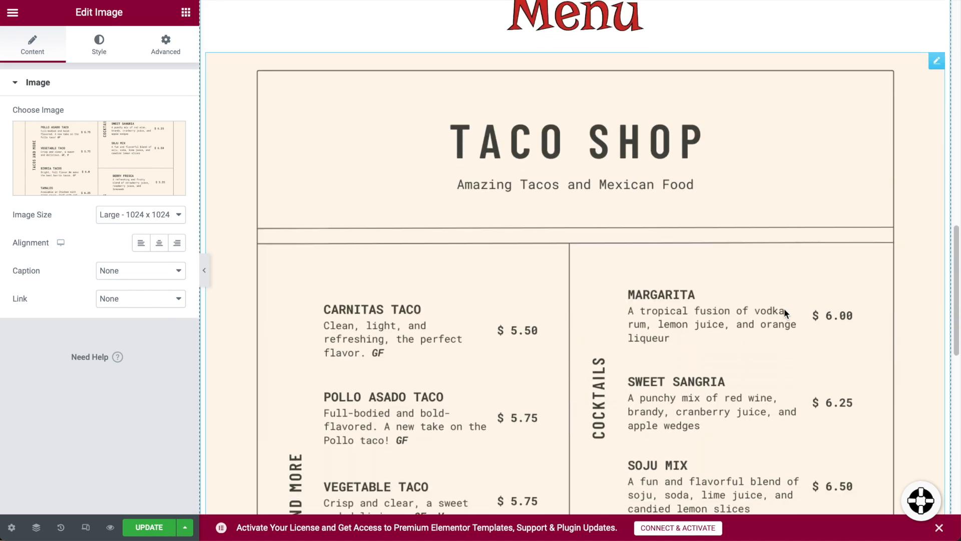
scroll(784, 312, down, 4)
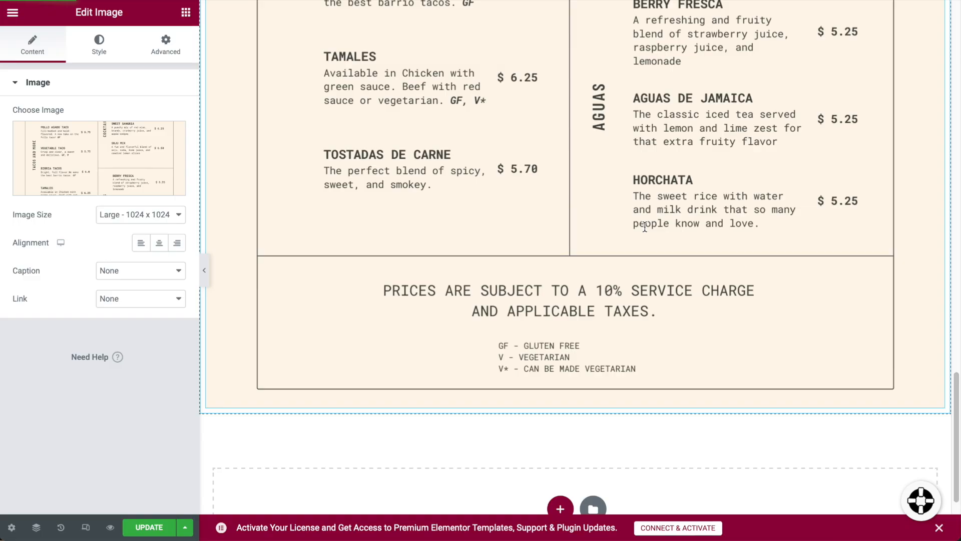
Add a two-column section below the menu with an Image widget in the left column, ready to choose its picture.
scroll(645, 230, down, 3)
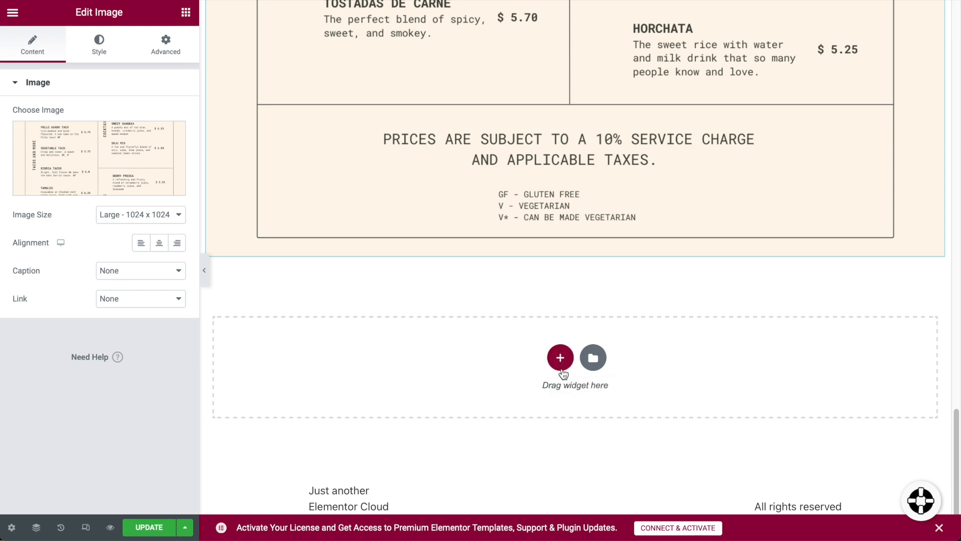
click(560, 358)
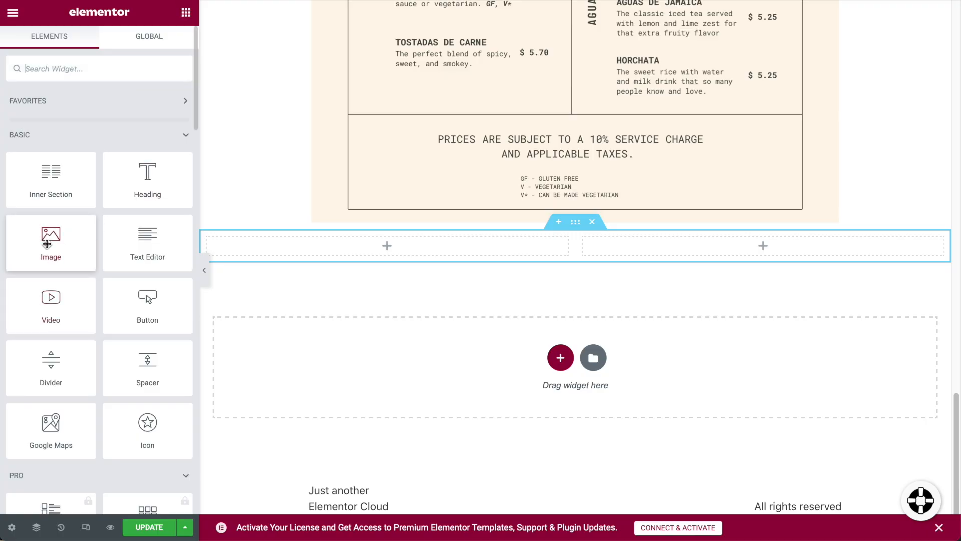
drag(46, 244, 377, 246)
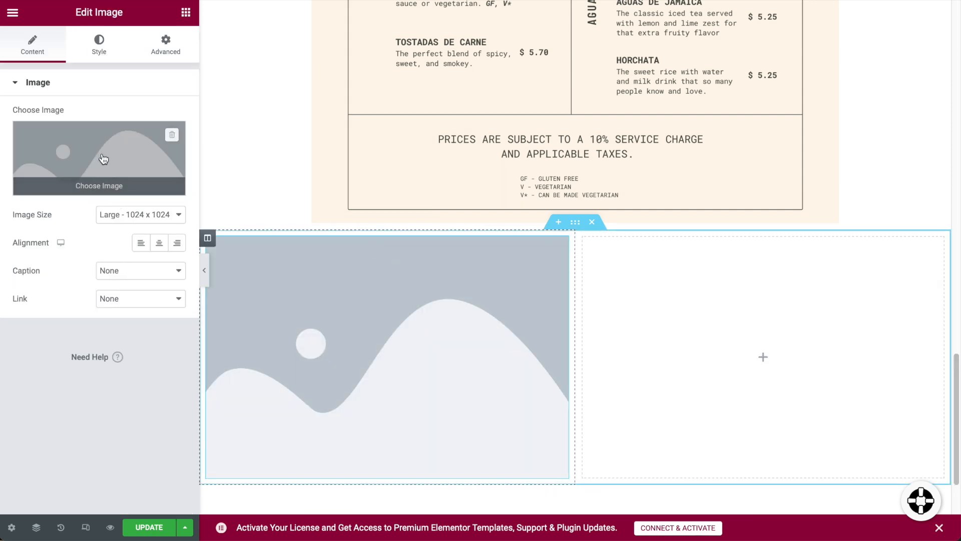
click(92, 185)
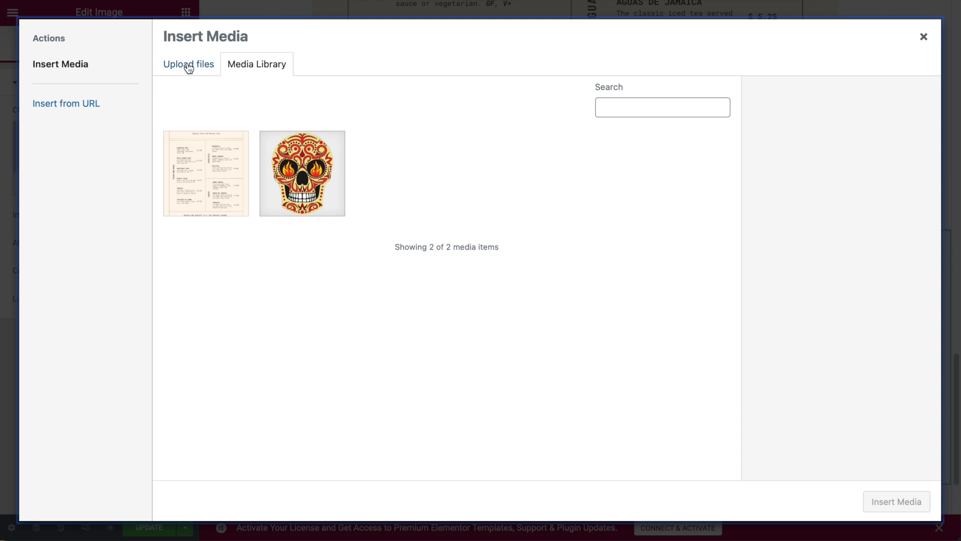
Upload lime on taco.jpg and insert it with alt text 'Chicken tacos from the taco shop'.
click(188, 65)
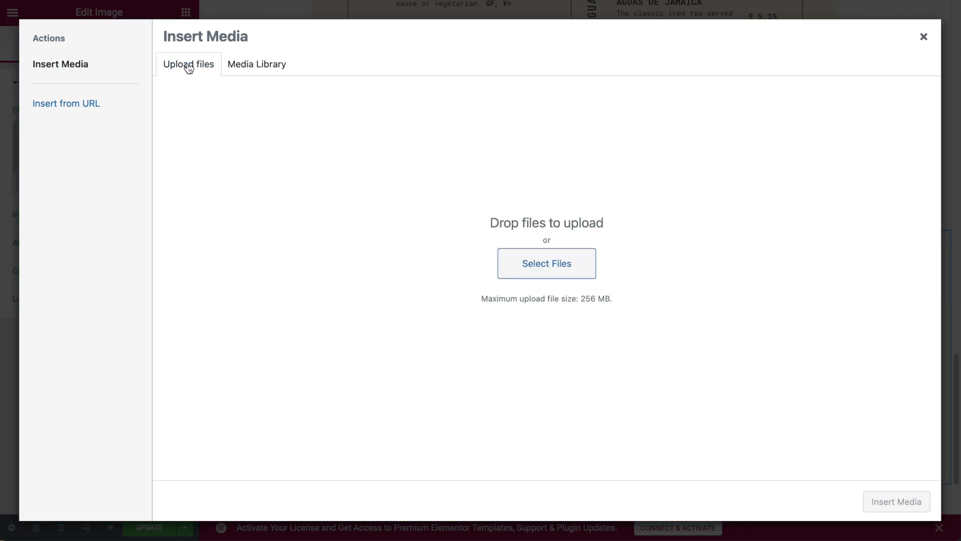
click(547, 264)
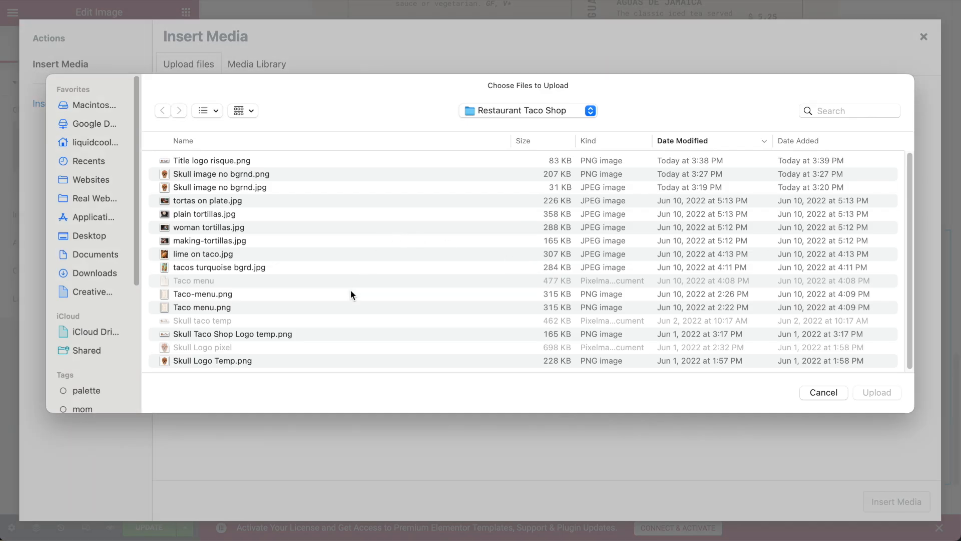
click(254, 254)
key(space)
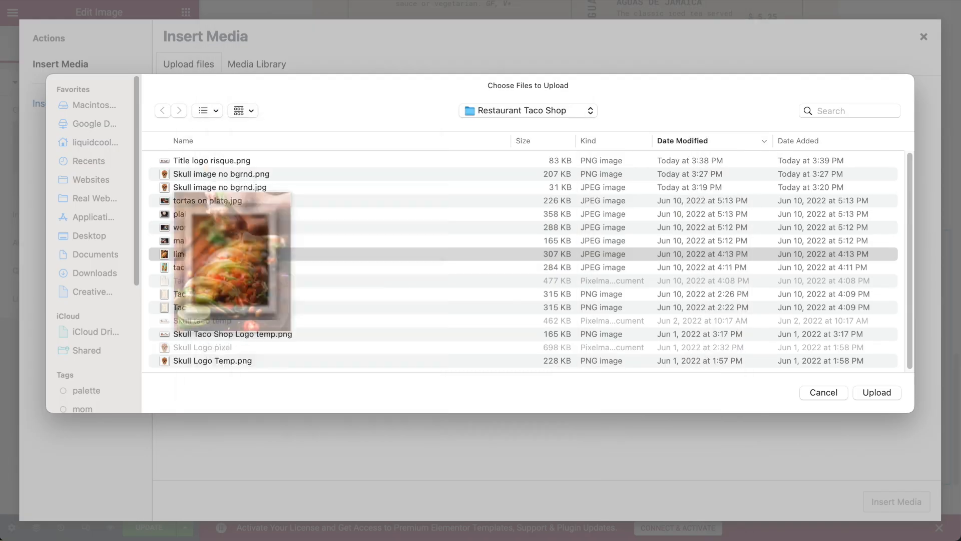
click(876, 393)
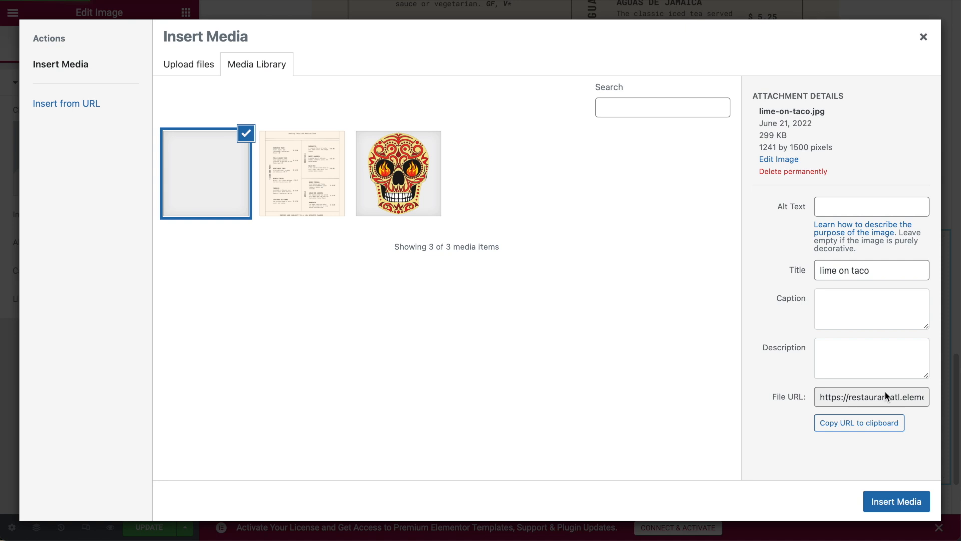
click(857, 223)
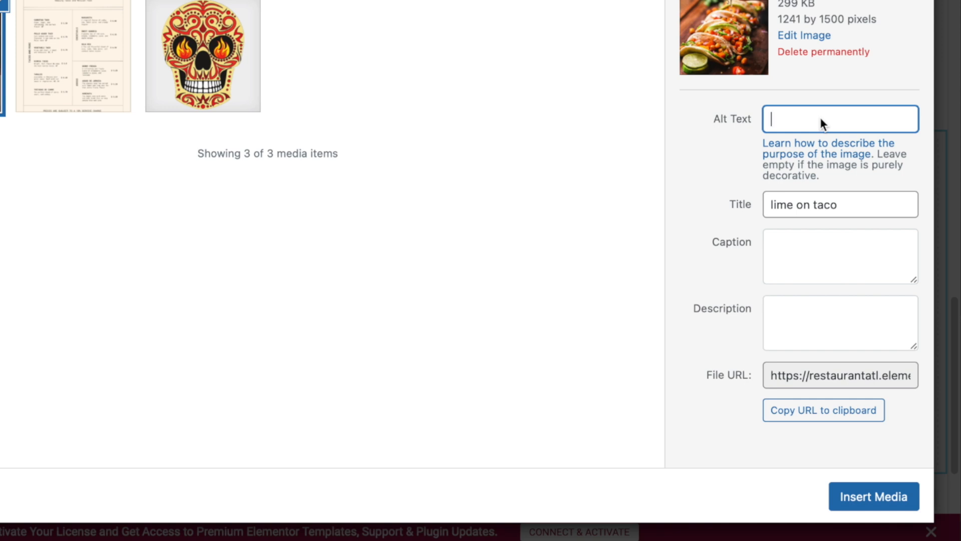
text(CHicken tacos from the ta)
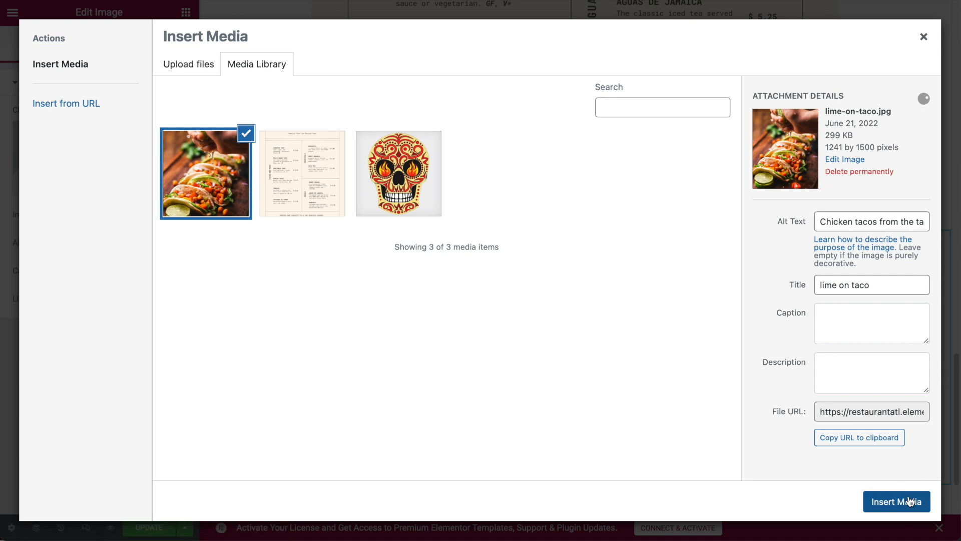
click(909, 501)
scroll(452, 291, down, 3)
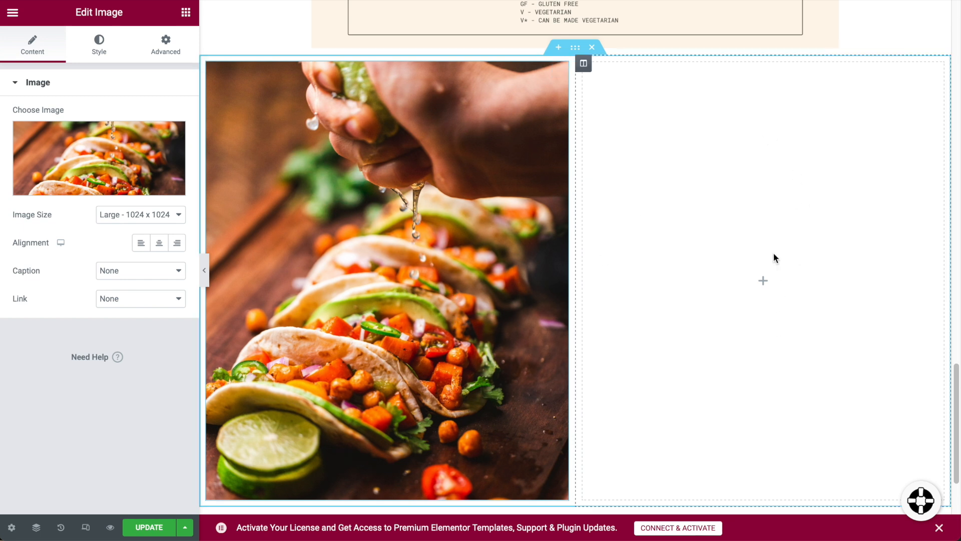
scroll(681, 303, up, 1)
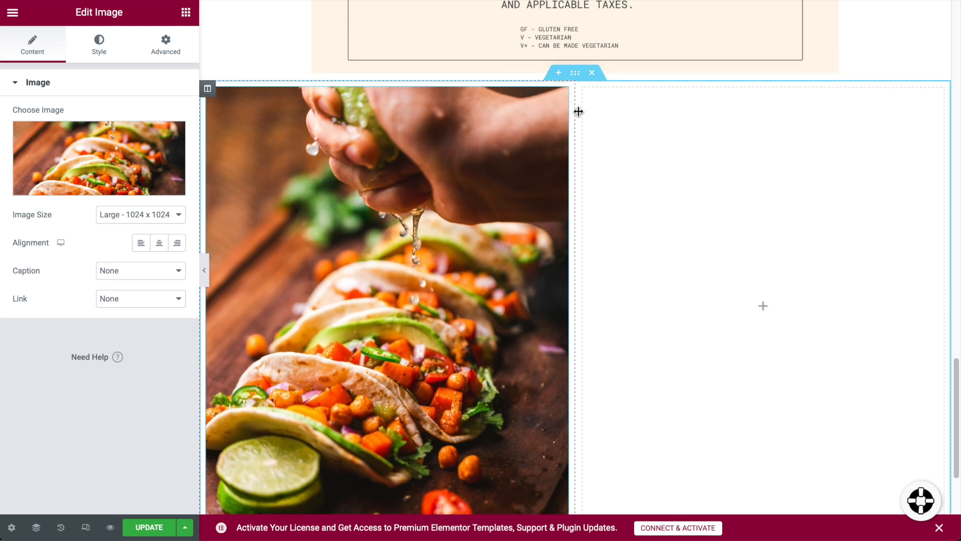
scroll(582, 200, down, 4)
scroll(564, 350, up, 7)
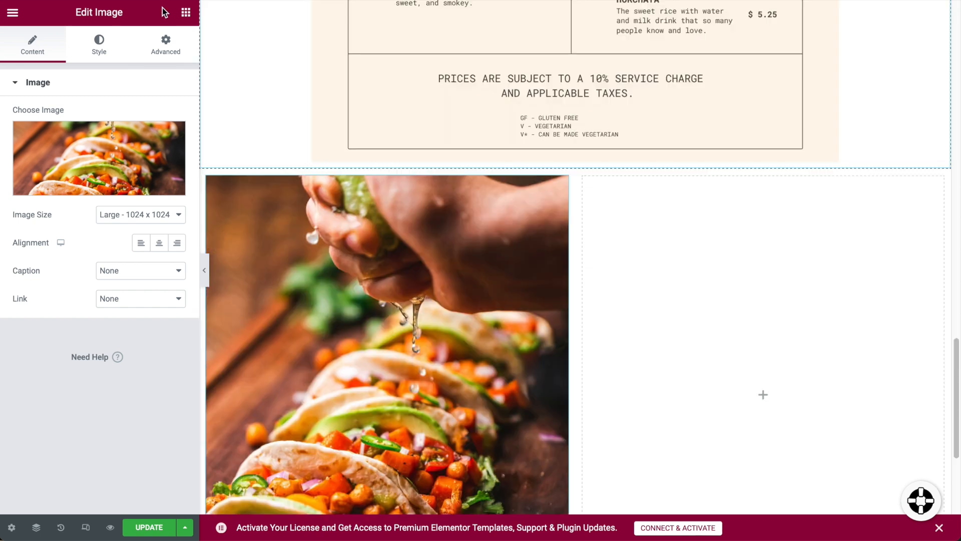
click(184, 13)
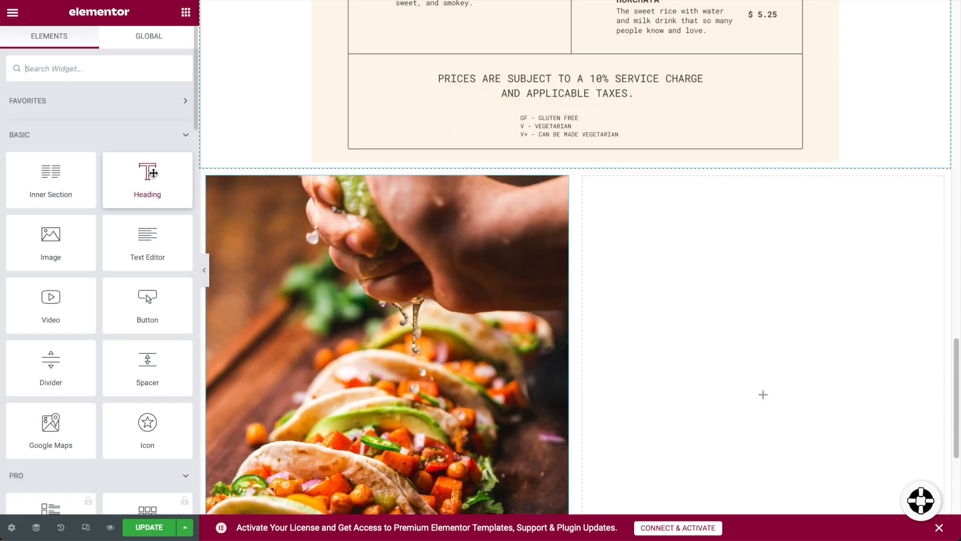
drag(178, 178, 584, 175)
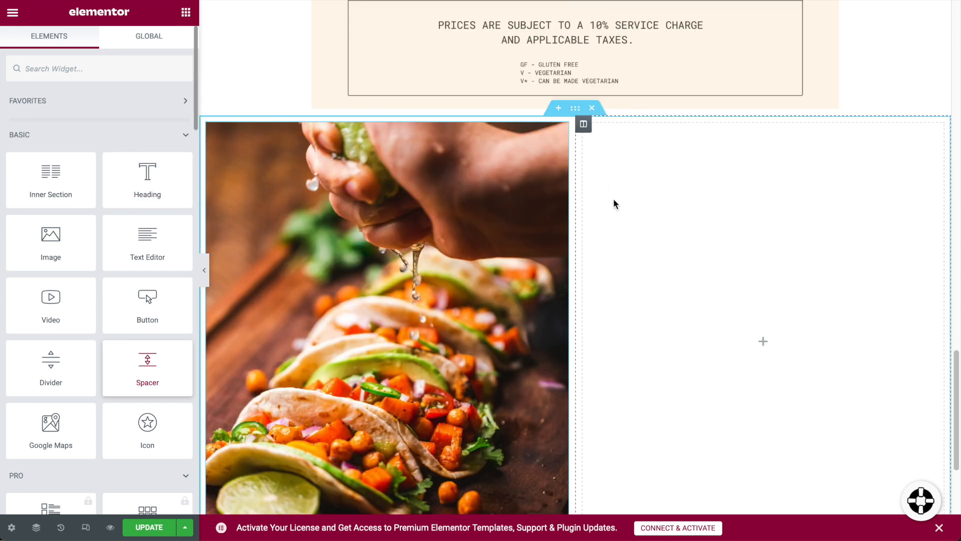
scroll(614, 203, up, 2)
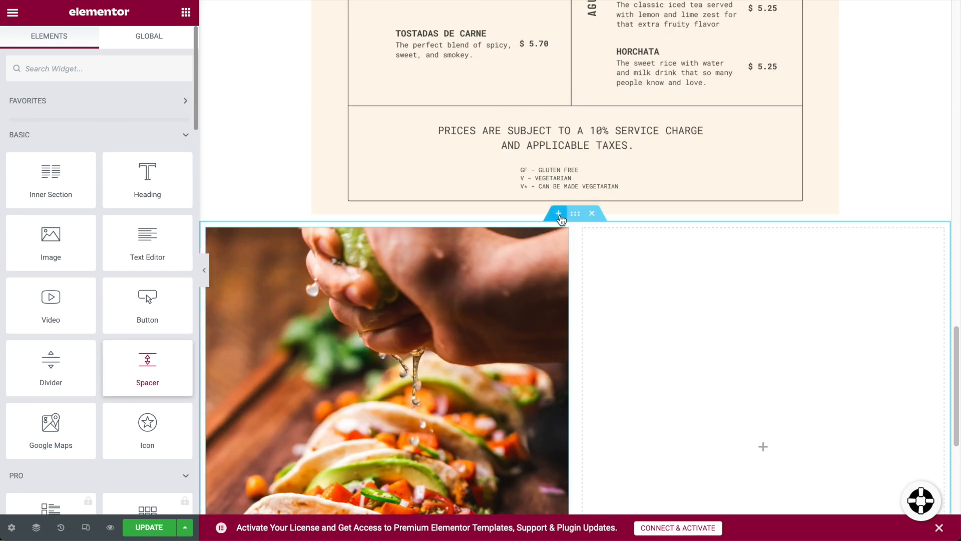
click(558, 213)
drag(126, 157, 589, 313)
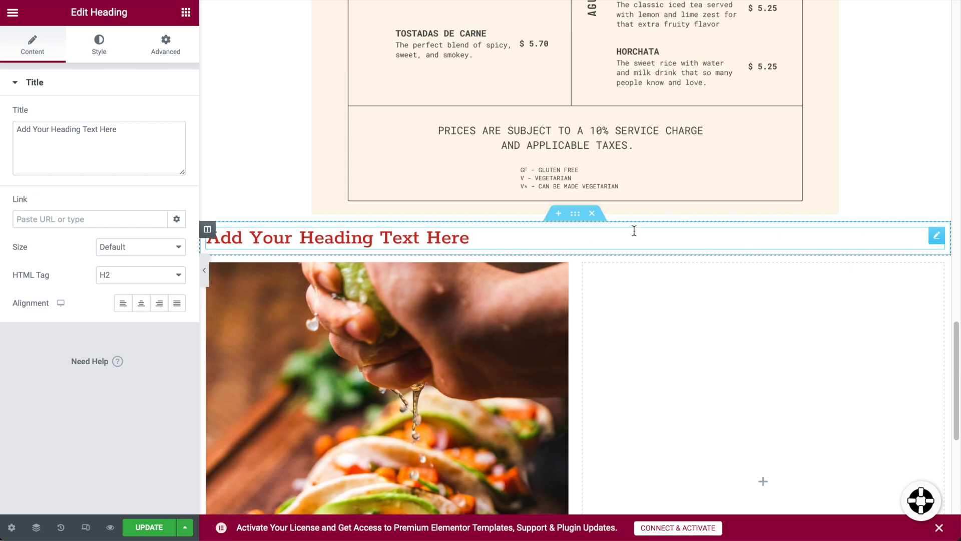
triple_click(108, 132)
text(Abou)
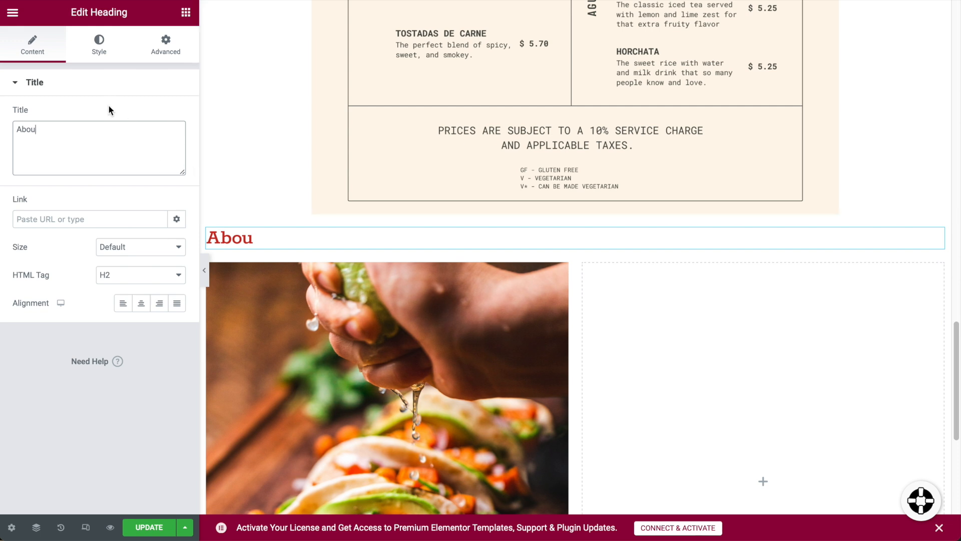
key(BackSpace)
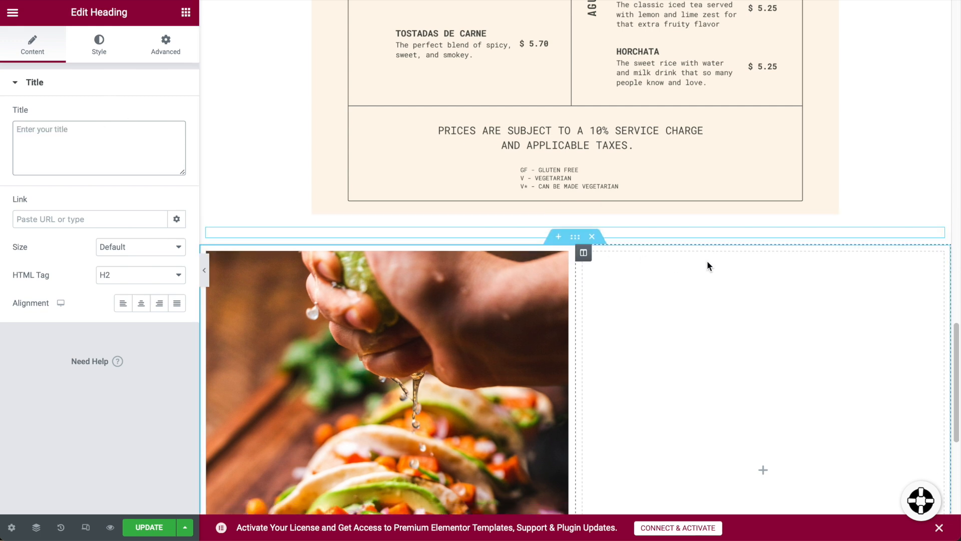
right_click(938, 235)
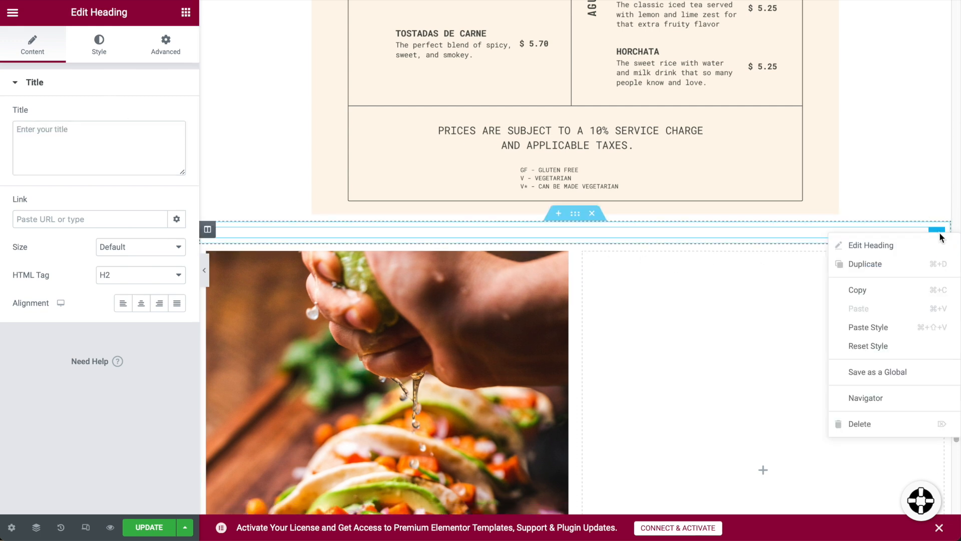
click(864, 428)
scroll(759, 303, up, 15)
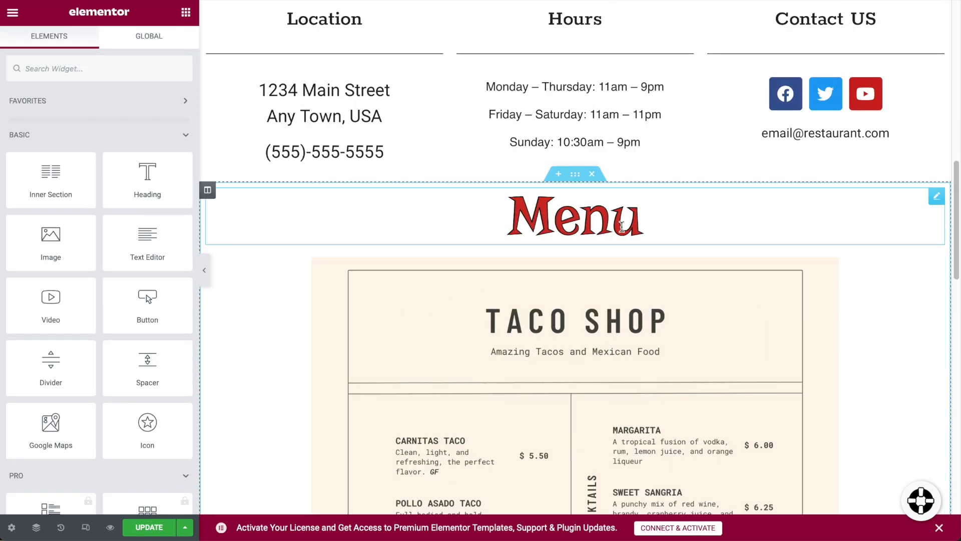
Duplicate the Menu heading and try placing the copy in the new section's right column.
right_click(936, 195)
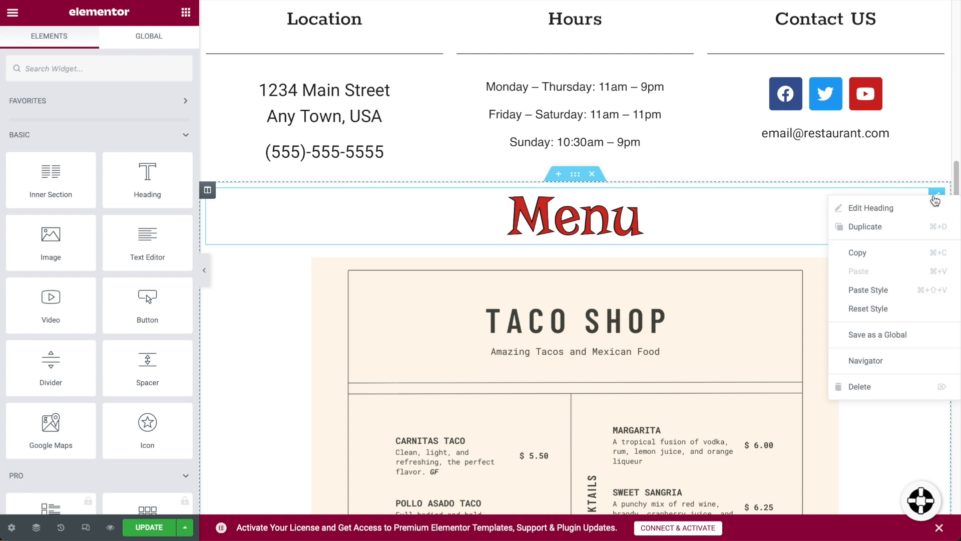
click(877, 252)
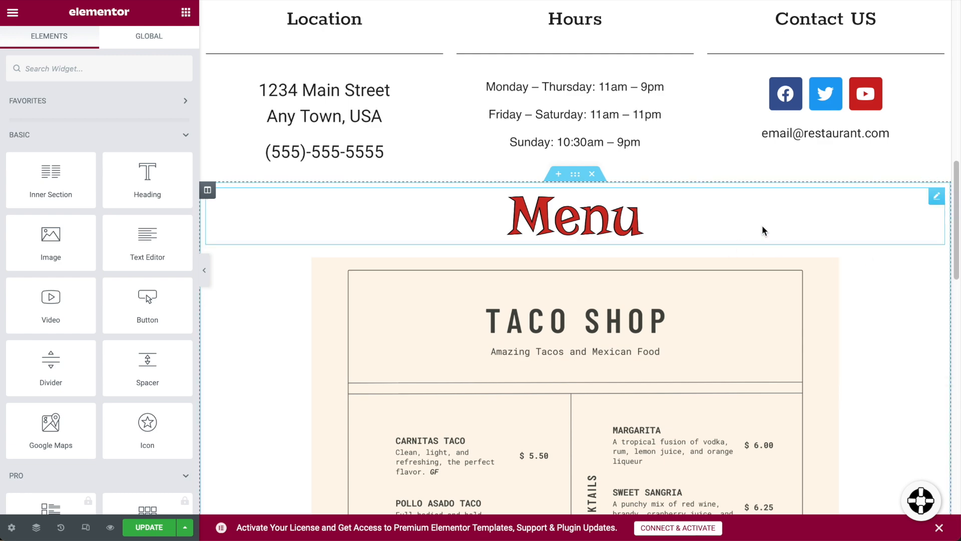
click(937, 197)
right_click(936, 197)
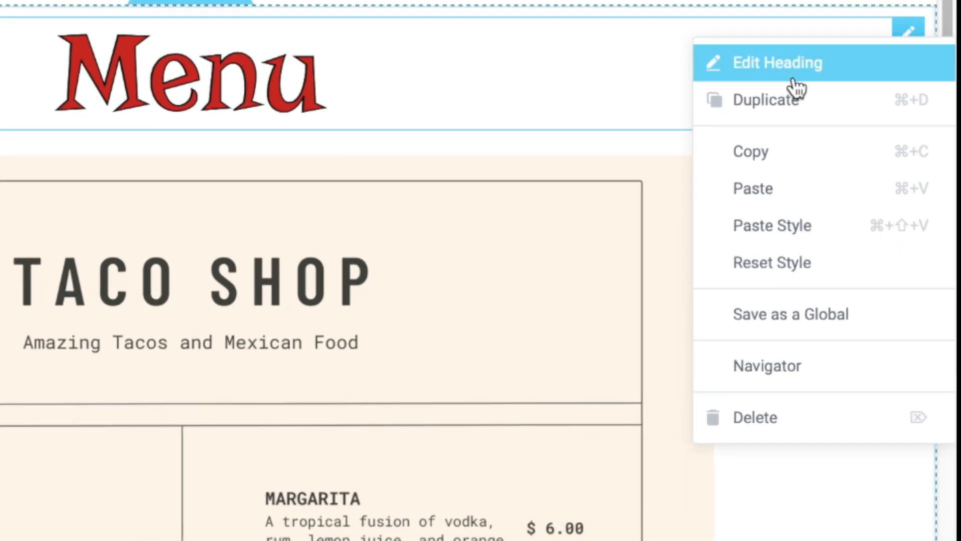
click(785, 100)
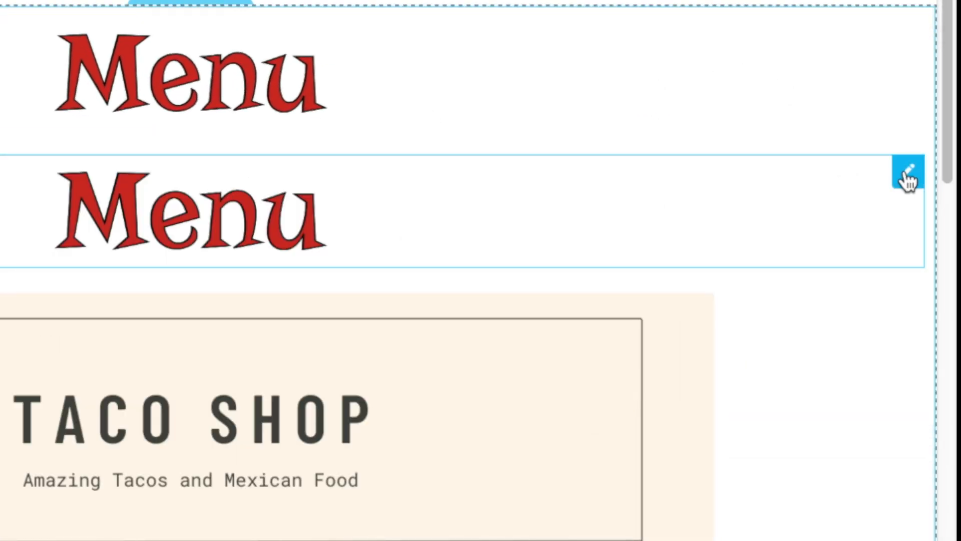
drag(786, 221, 785, 362)
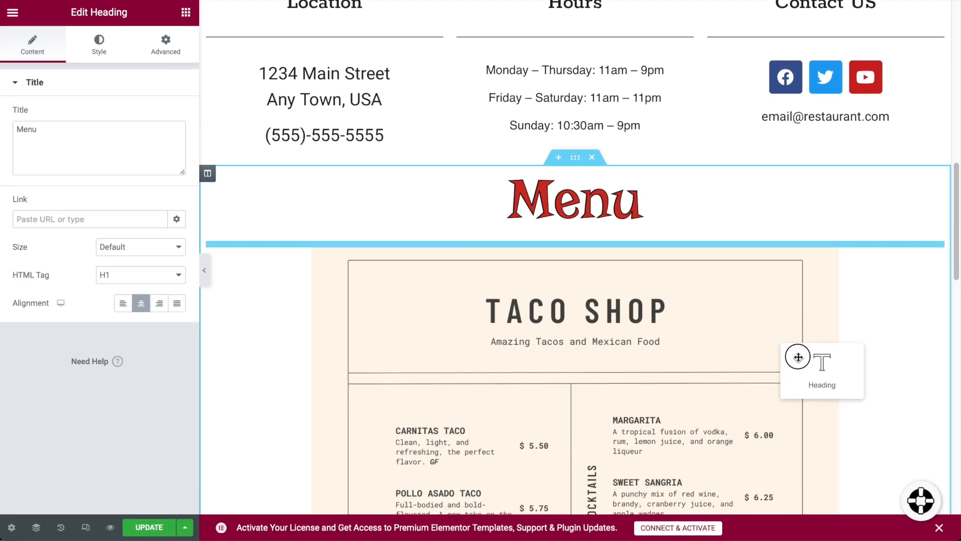
scroll(797, 358, down, 12)
drag(798, 357, 649, 353)
scroll(795, 360, down, 1)
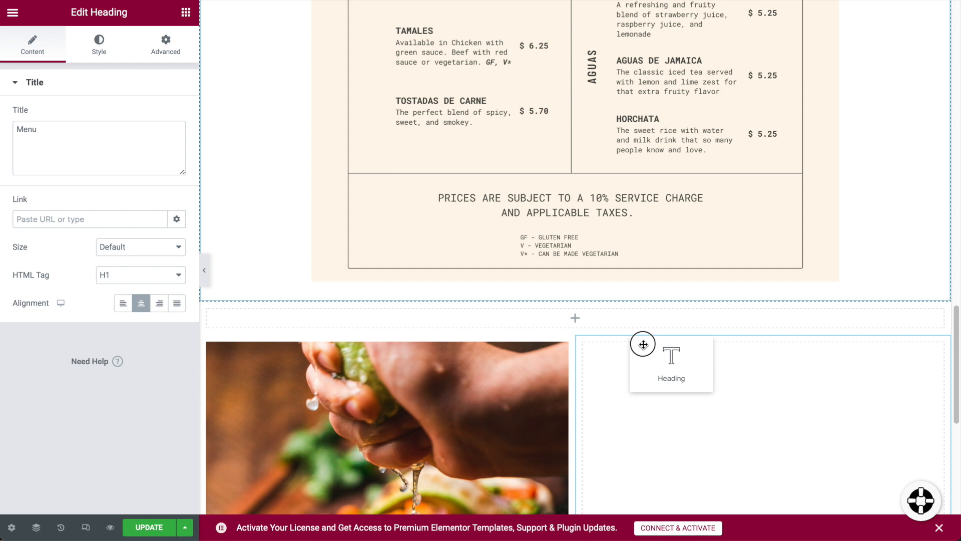
drag(581, 311, 618, 377)
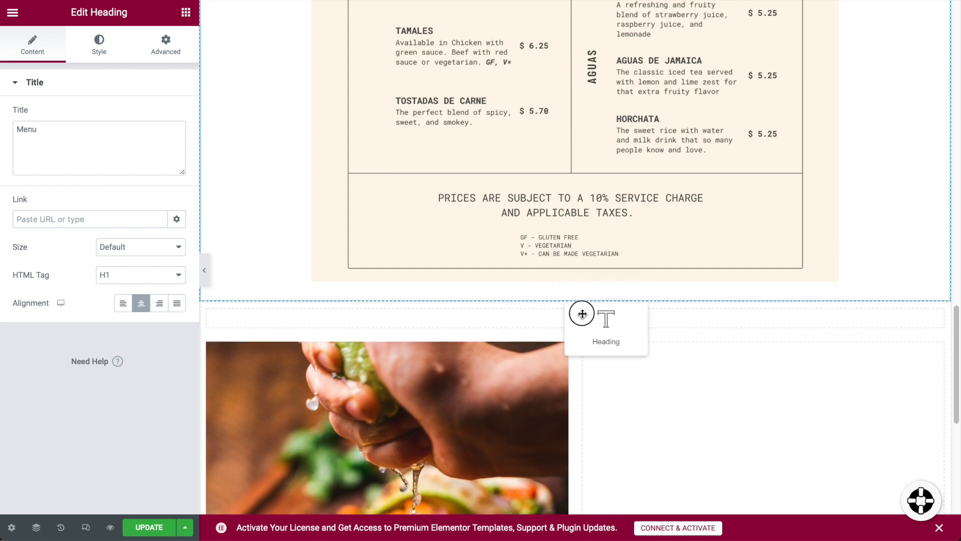
drag(570, 314, 573, 313)
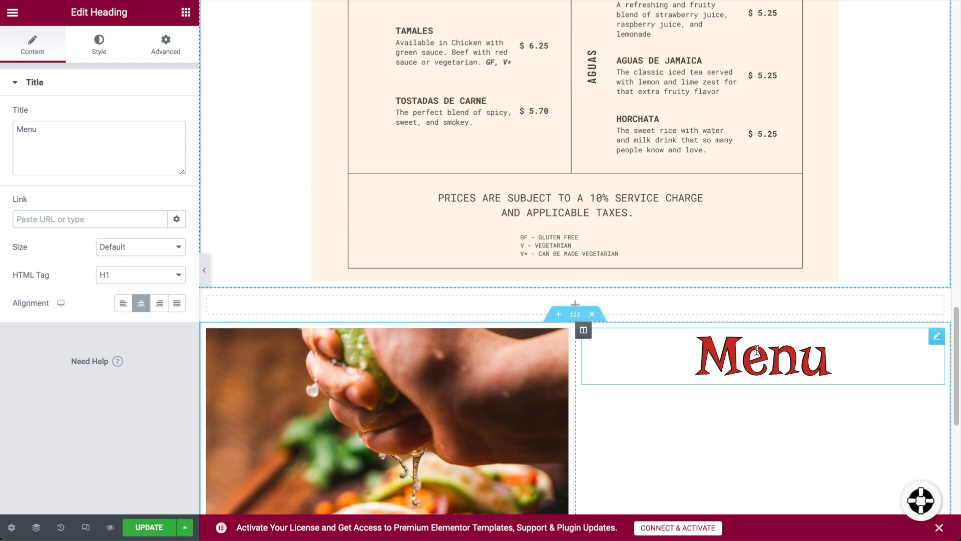
drag(942, 343, 833, 348)
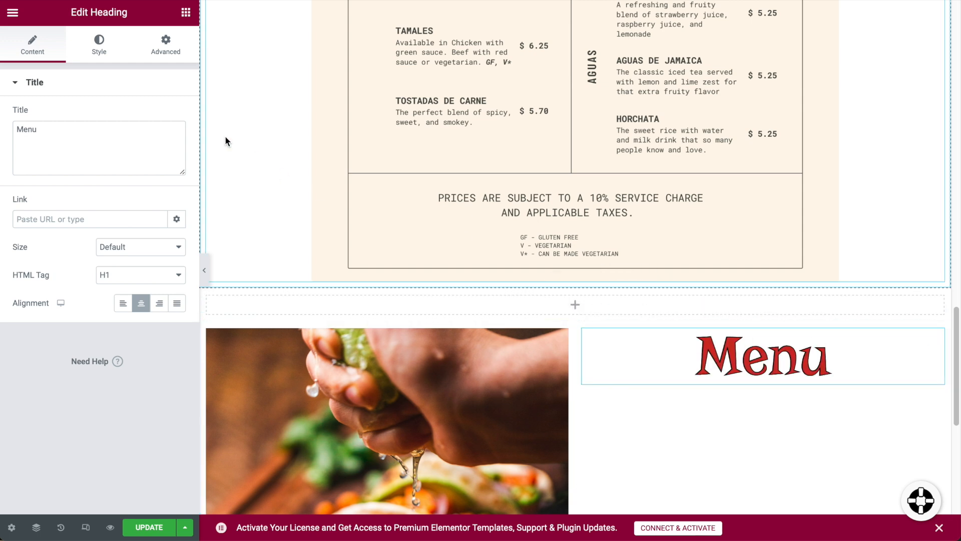
Move the Menu heading into a new row above the image section, deleting the placeholder heading and empty row.
click(185, 12)
drag(147, 175, 620, 302)
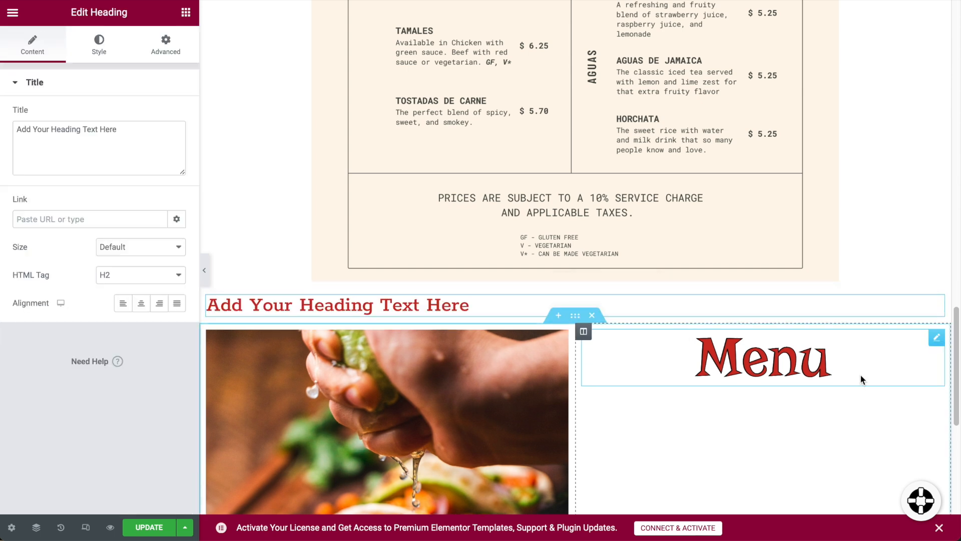
drag(938, 337, 531, 293)
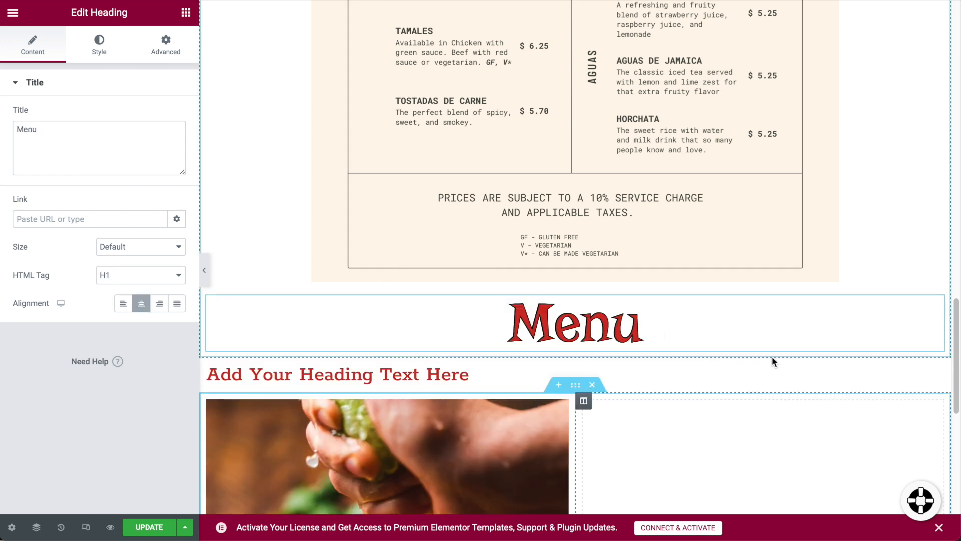
right_click(937, 373)
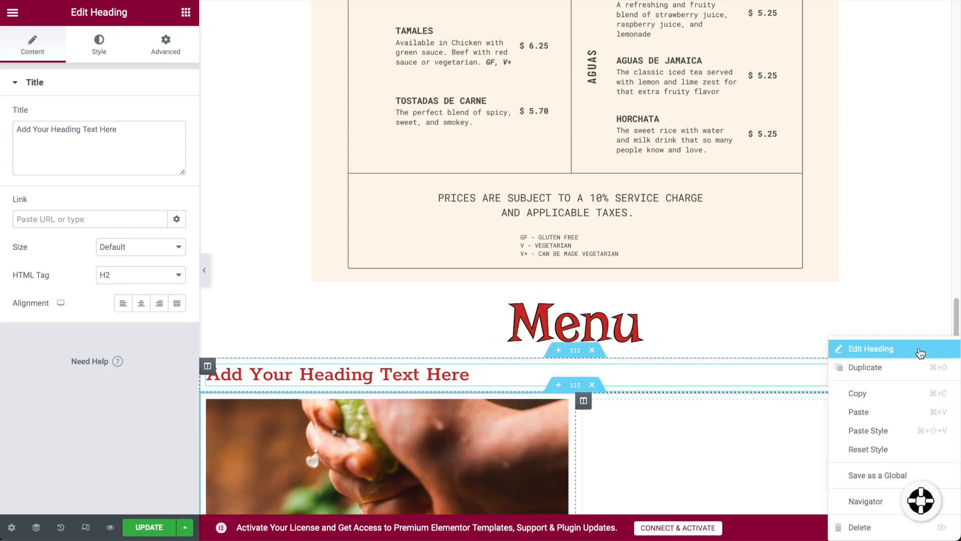
click(859, 526)
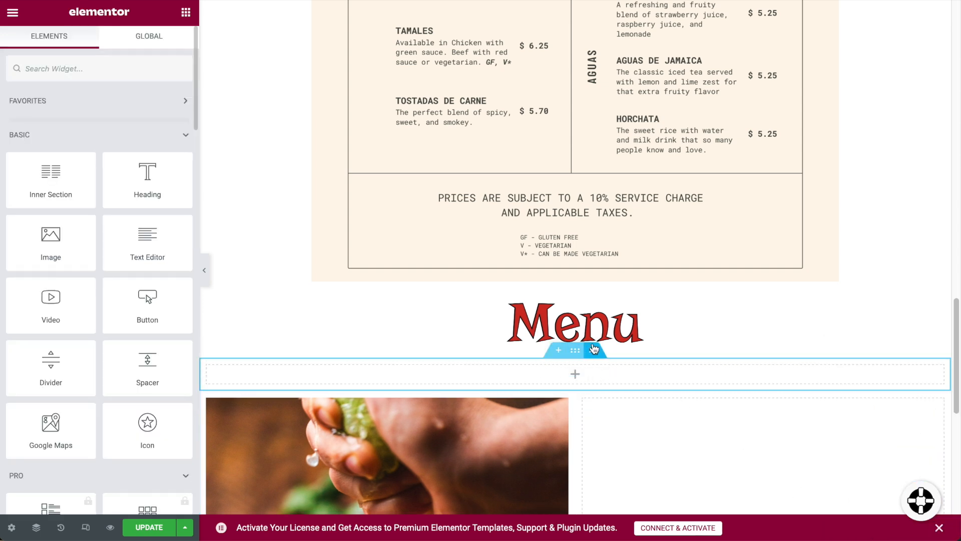
click(594, 349)
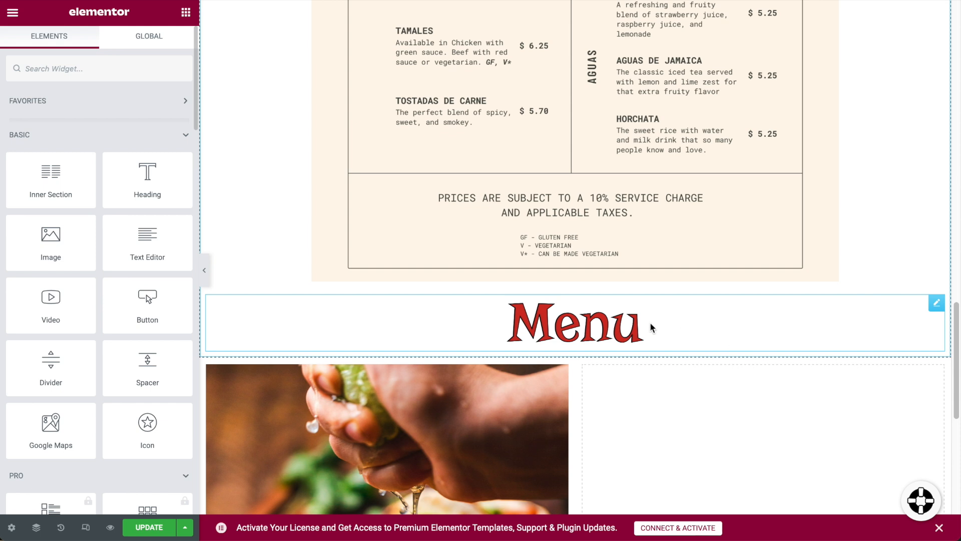
Retitle the heading 'About' and add a divider with a Skull icon element to the right column.
double_click(592, 323)
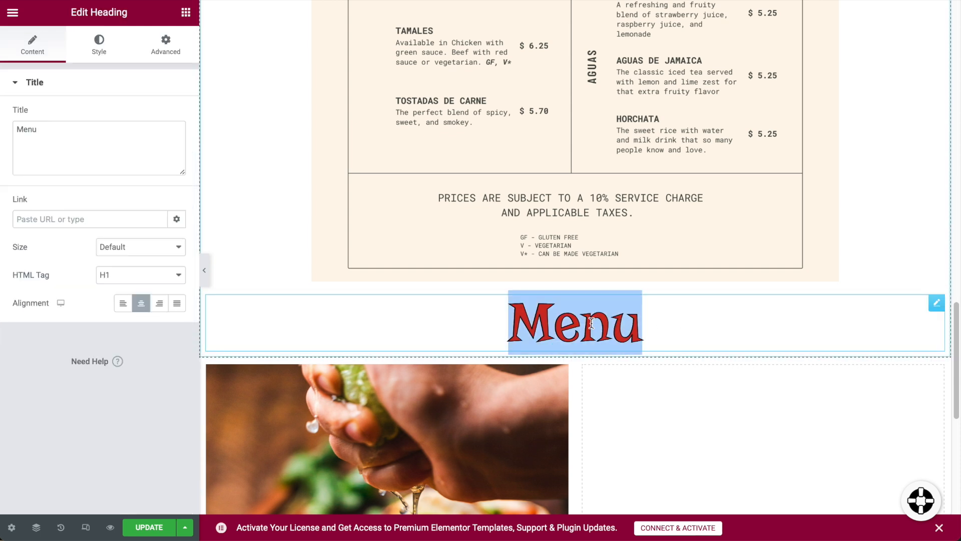
text(About)
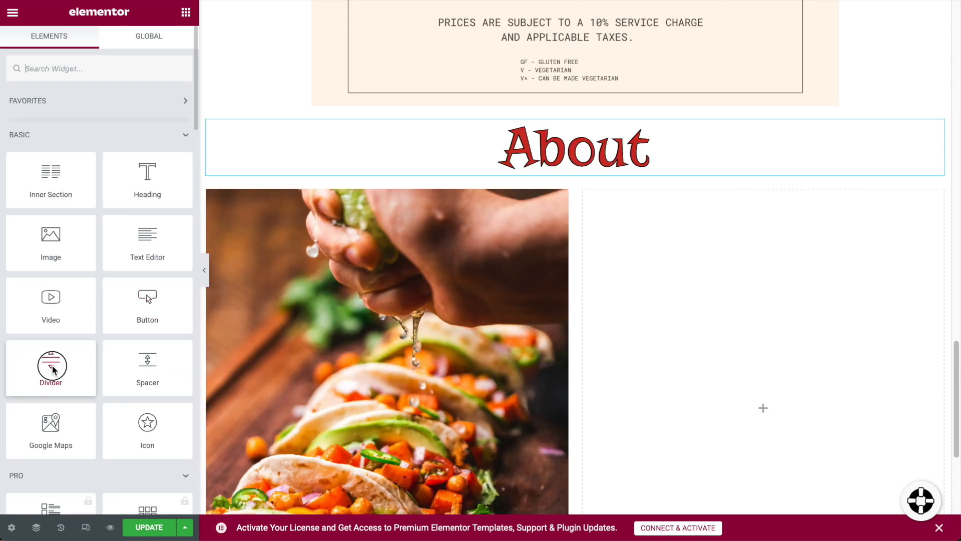
drag(52, 369, 810, 259)
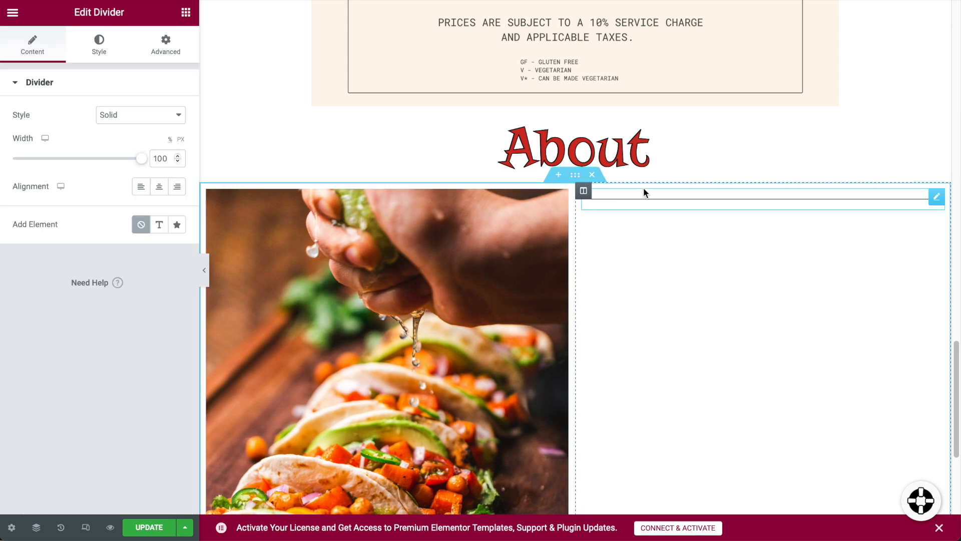
click(177, 224)
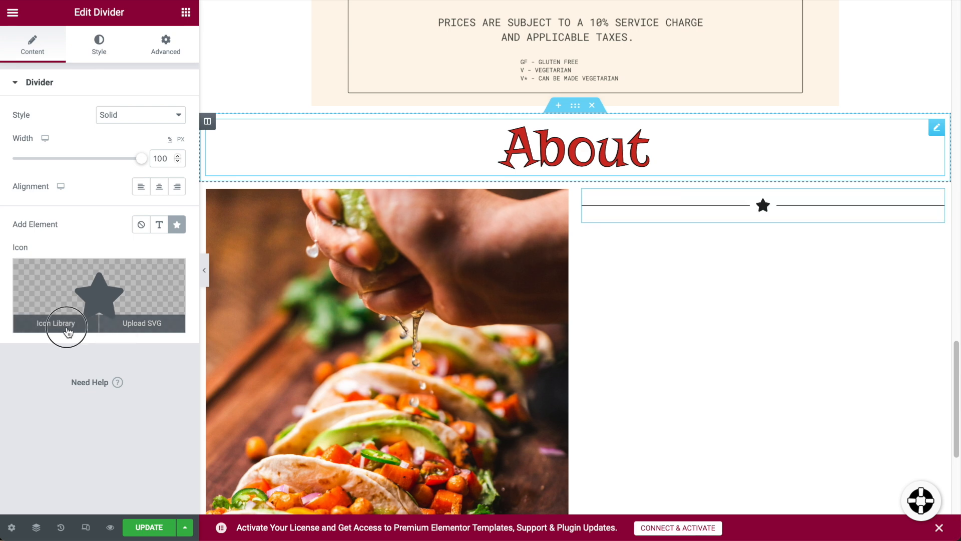
click(66, 330)
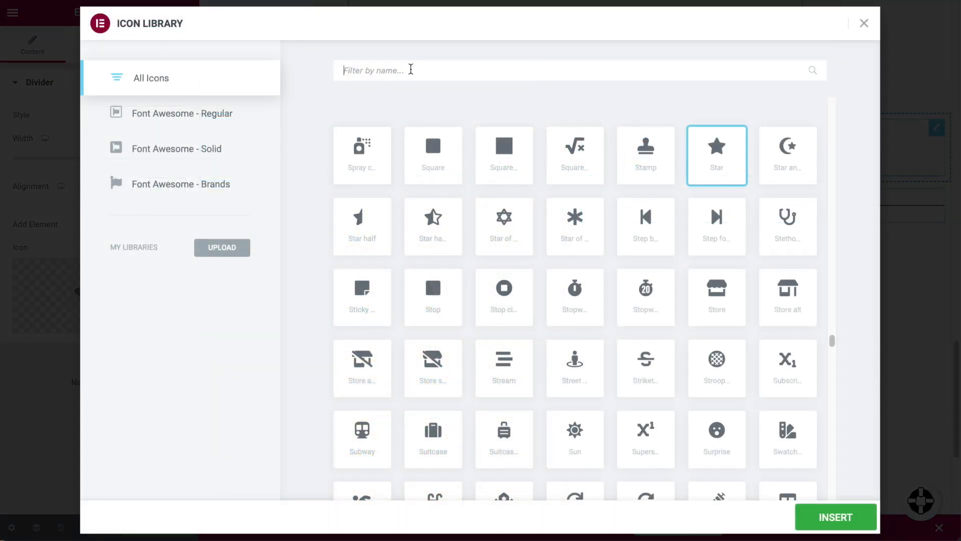
click(410, 69)
text(skull)
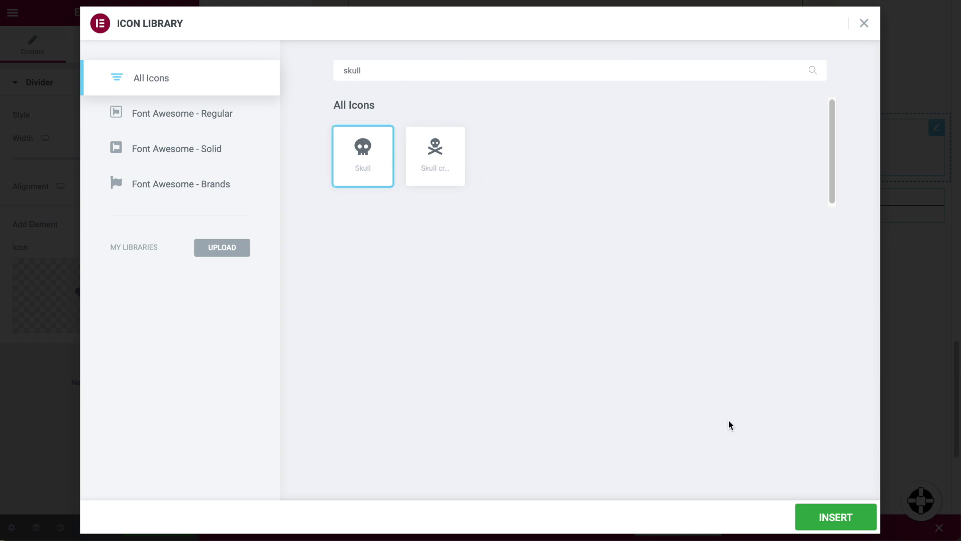
click(843, 525)
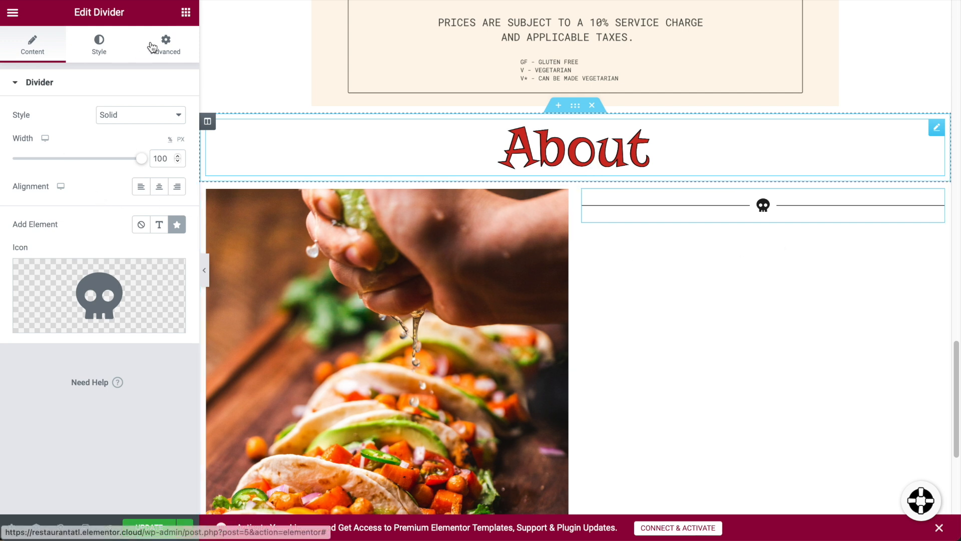
click(186, 14)
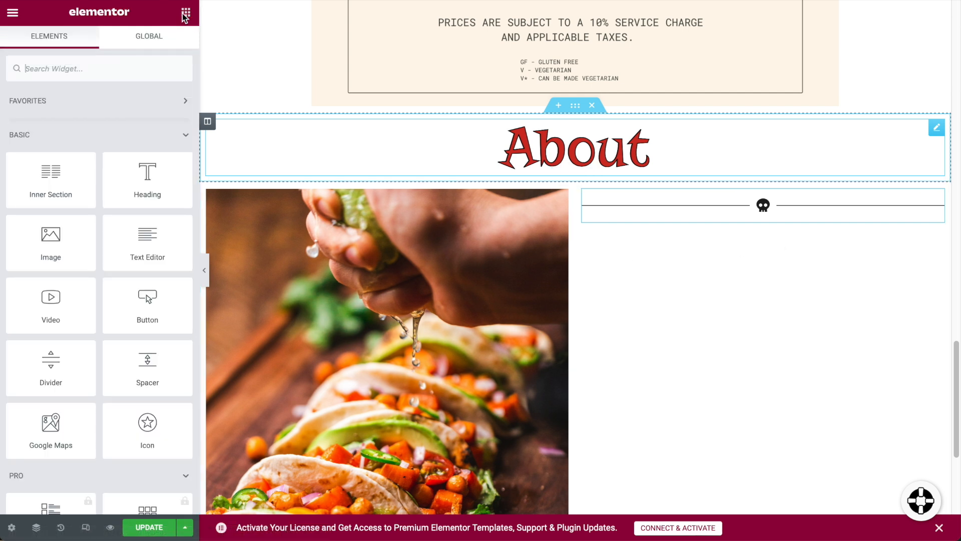
Add a Text Editor under the skull divider and paste the two-paragraph taco story over the Lorem ipsum.
drag(135, 246, 779, 247)
drag(143, 250, 783, 233)
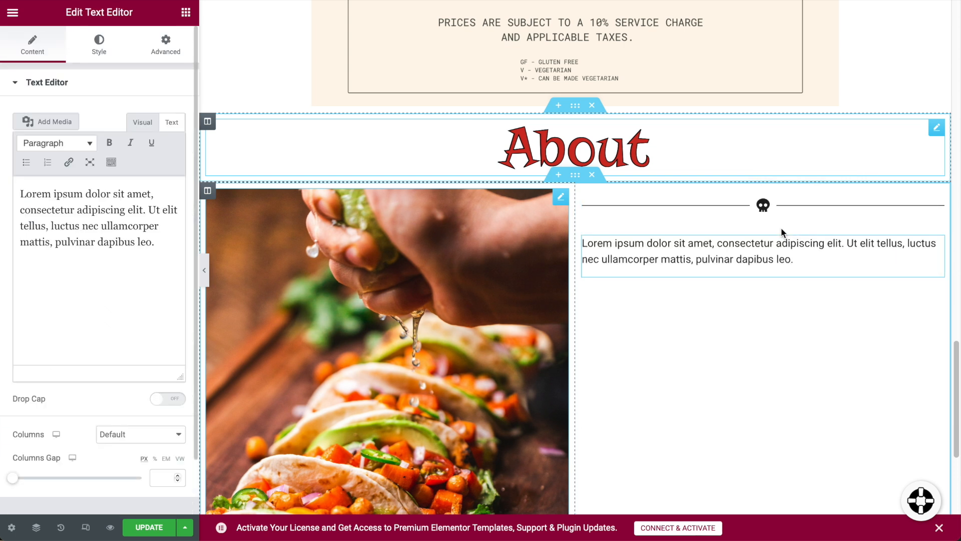
triple_click(724, 260)
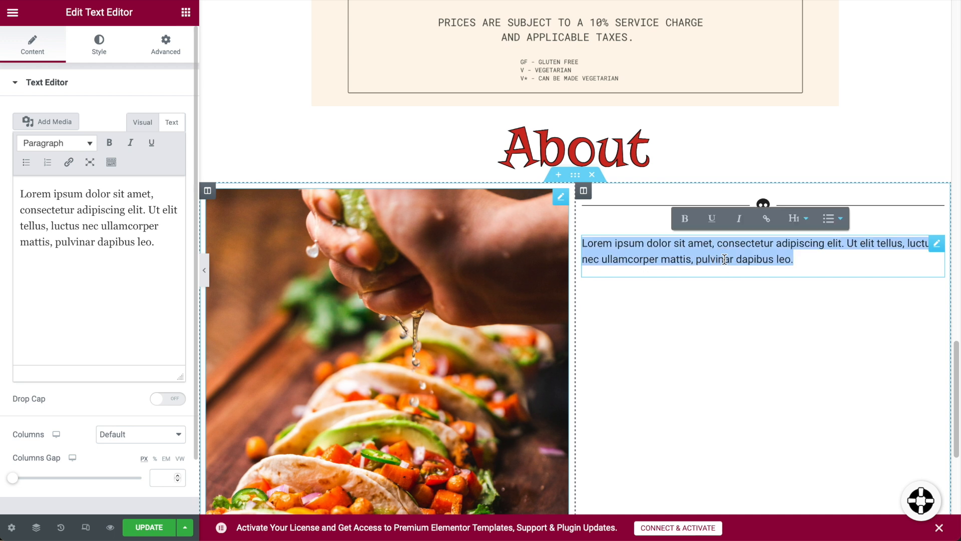
text(We’re all about making the best food for our customers. Our passion for cooking came from our mother. Each year we would spend time with family in her native Chihuahua. Sitting around in the evenings running around playing and of course eating tacos. In our restaurant we want to invite you to enjoy those days like we did. Care free fun and eating amazing tacos.)
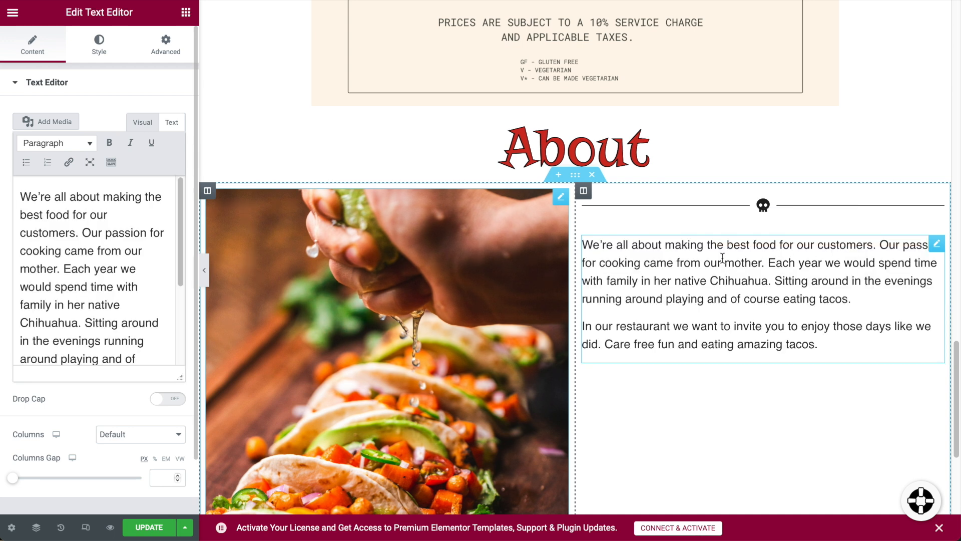
click(616, 142)
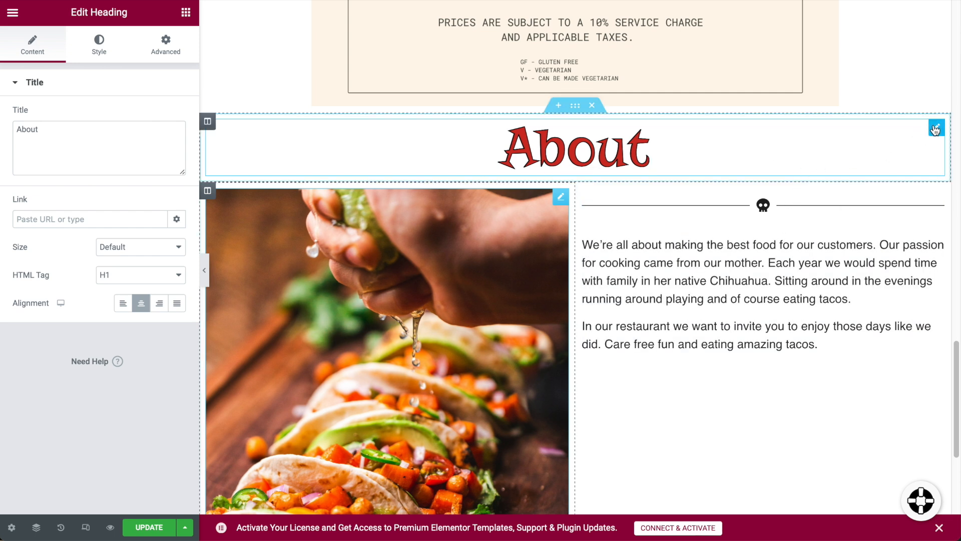
Duplicate the About heading under the skull divider, retitle it 'Taco Love', and set its typography size to 55.
right_click(935, 130)
click(863, 156)
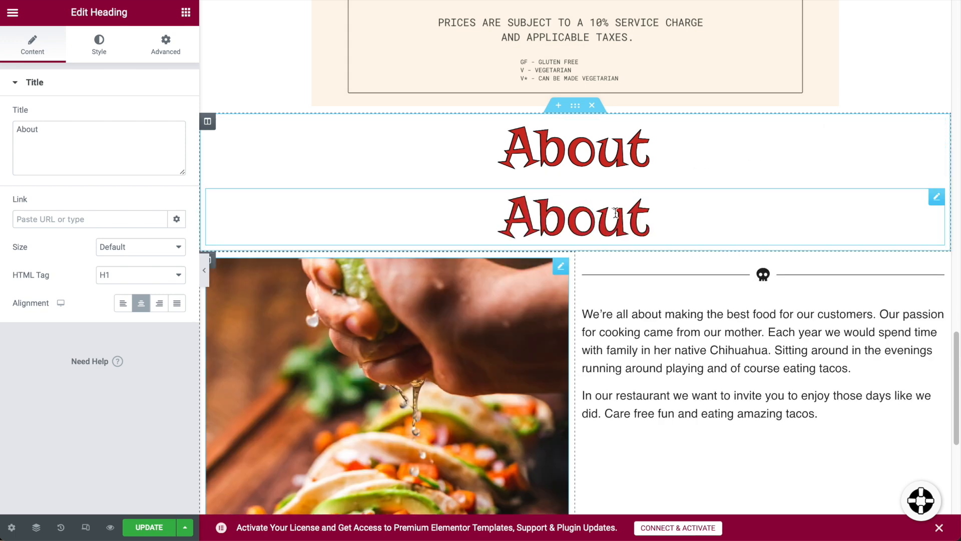
drag(936, 196, 753, 252)
double_click(787, 271)
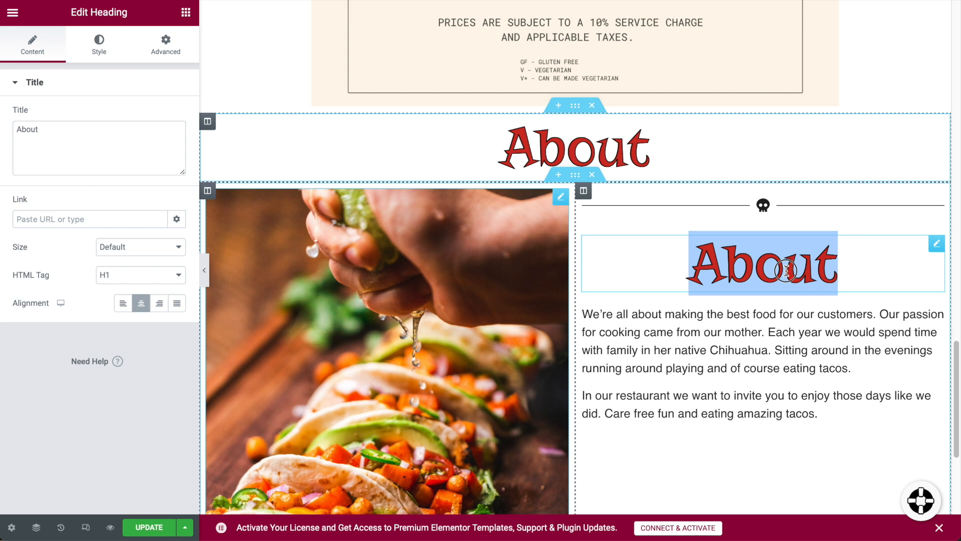
text(Taco Love)
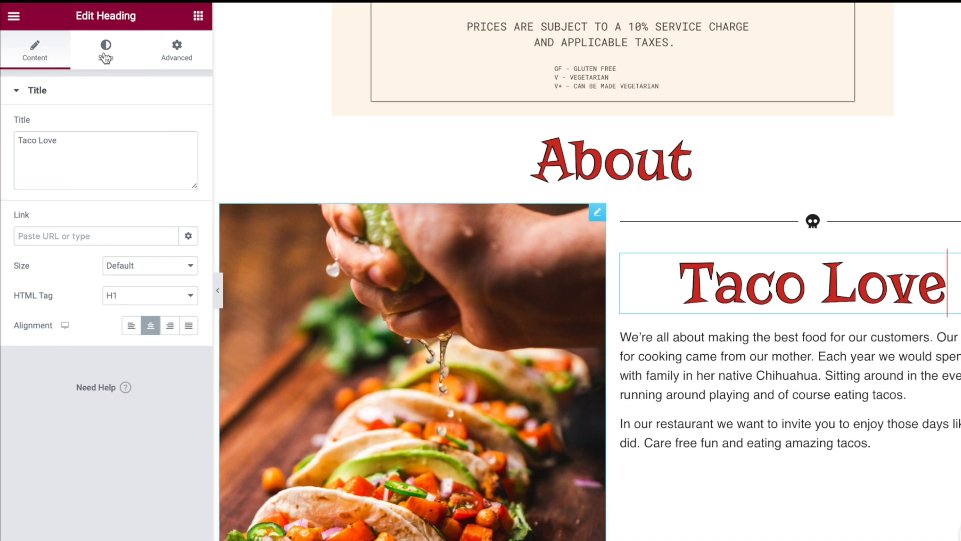
click(105, 56)
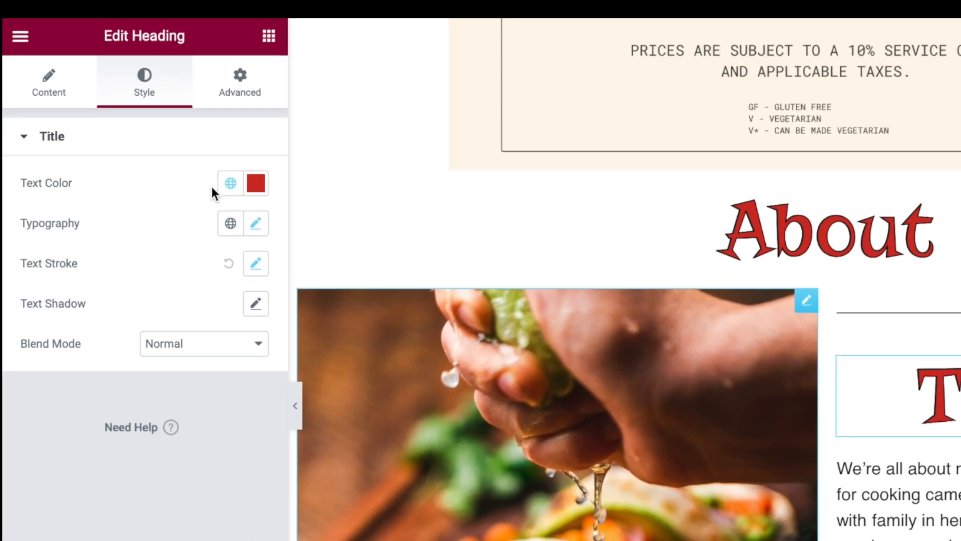
click(257, 225)
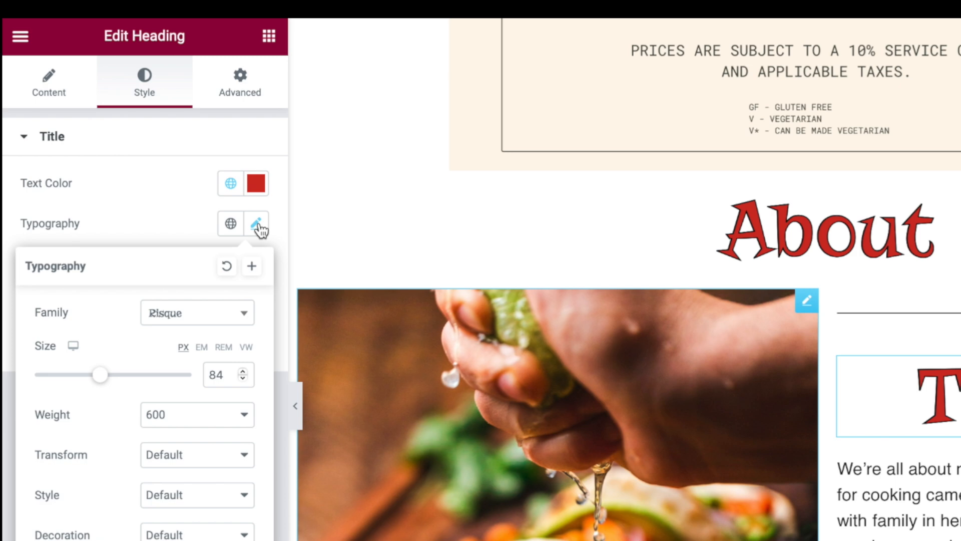
drag(103, 379, 81, 382)
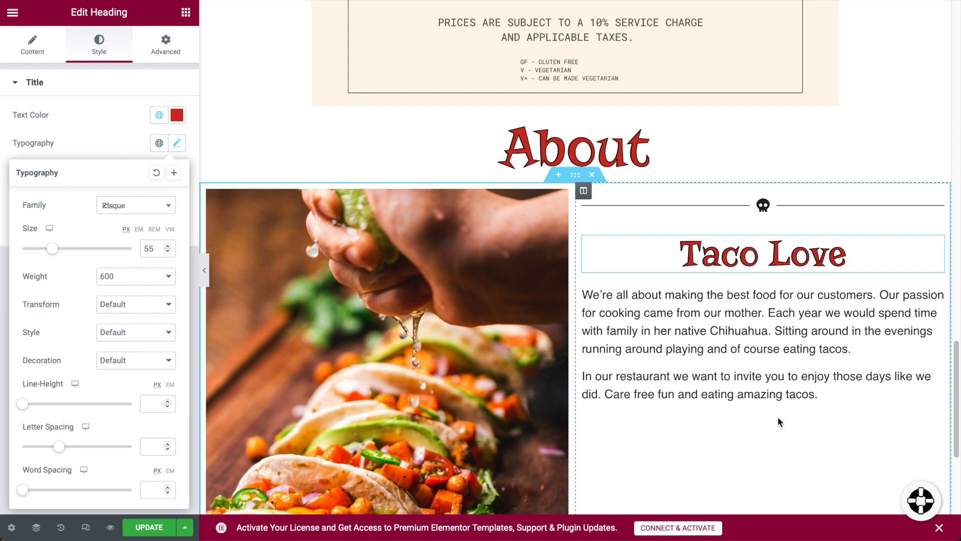
scroll(797, 415, down, 2)
click(797, 405)
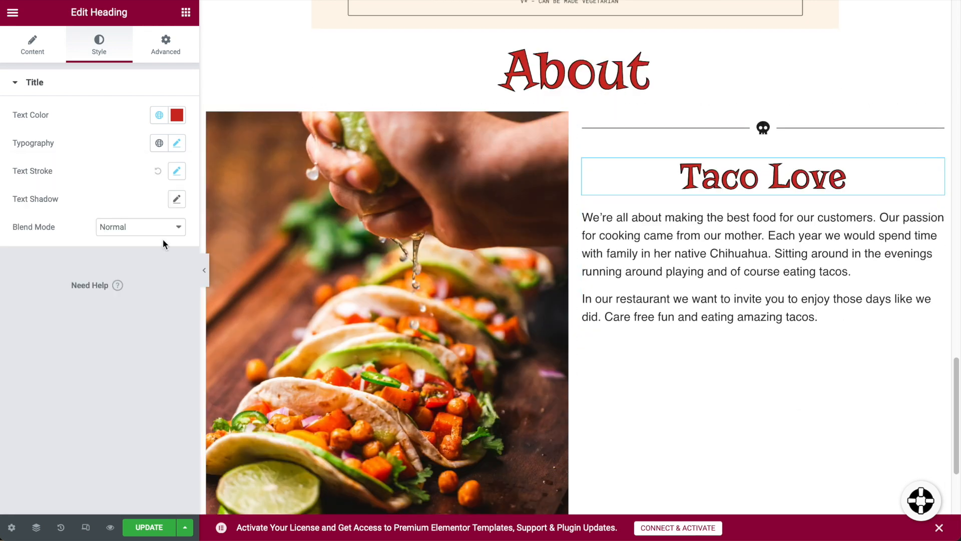
Duplicate the skull divider and place the copy below the story paragraphs.
click(31, 44)
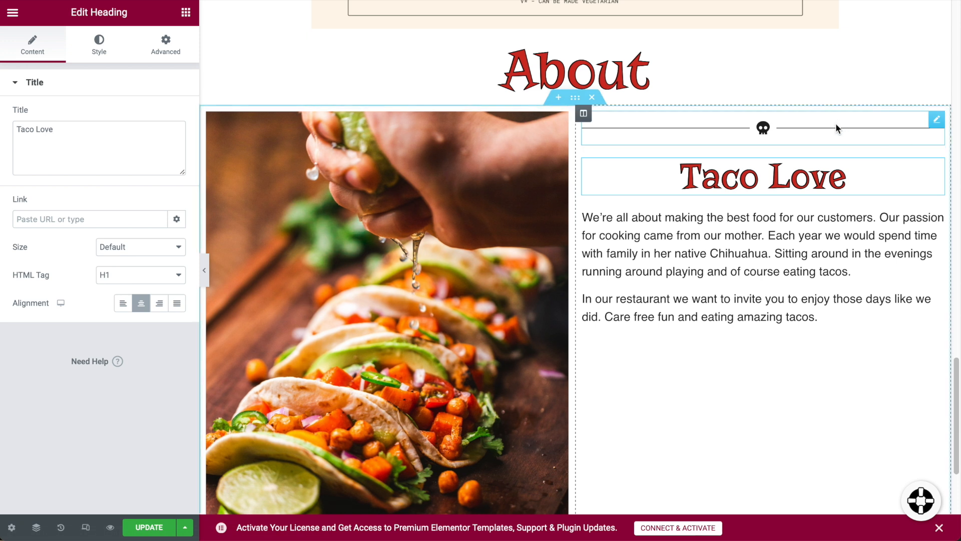
click(936, 120)
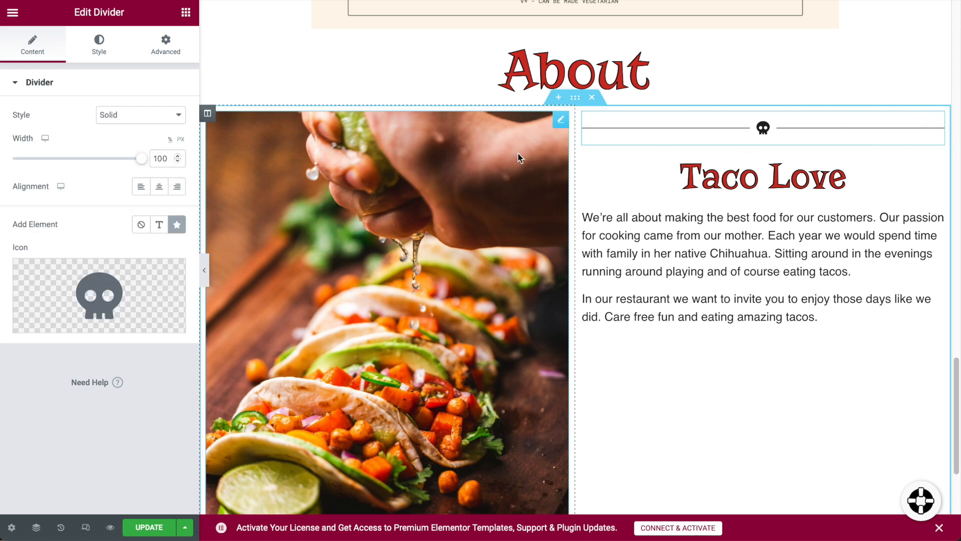
right_click(935, 127)
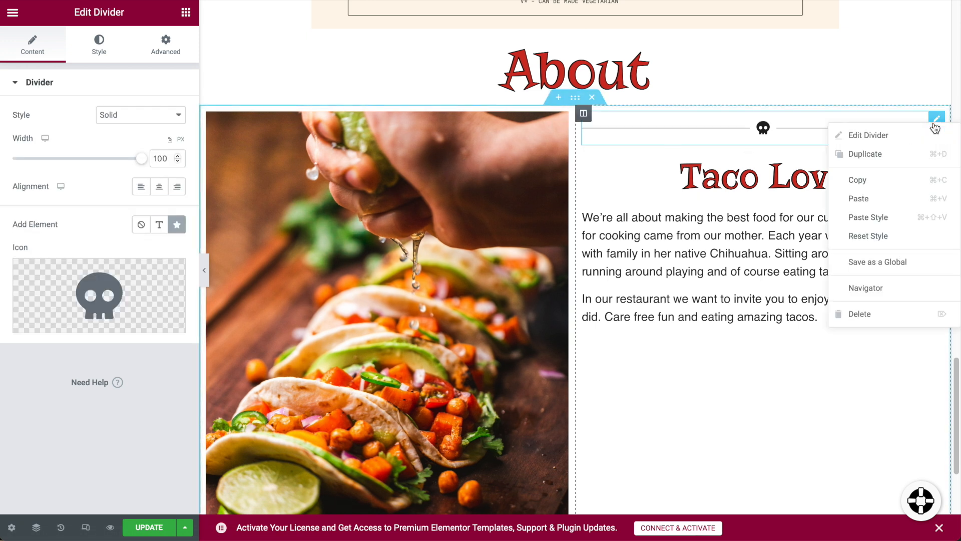
click(915, 154)
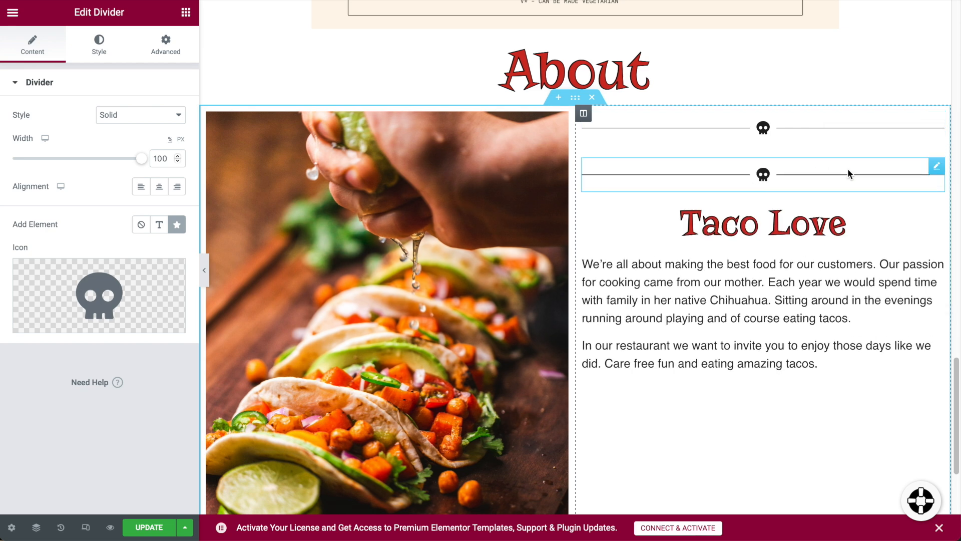
drag(937, 167, 741, 371)
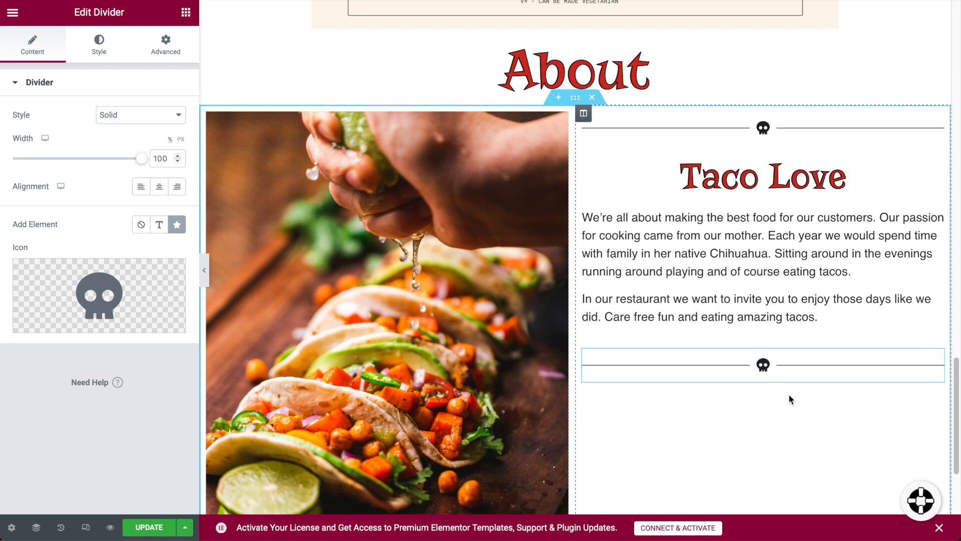
scroll(761, 212, down, 1)
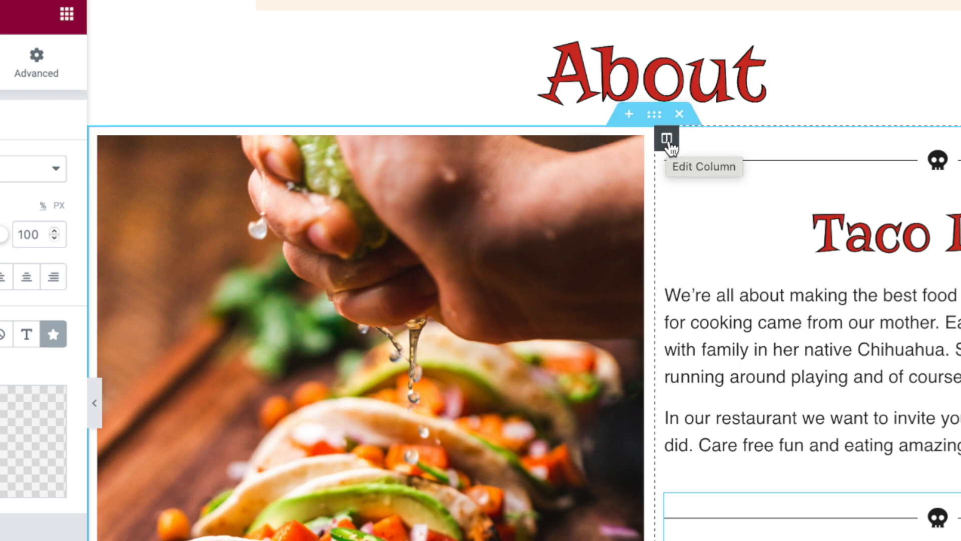
Set the right column's vertical alignment to Middle.
right_click(668, 141)
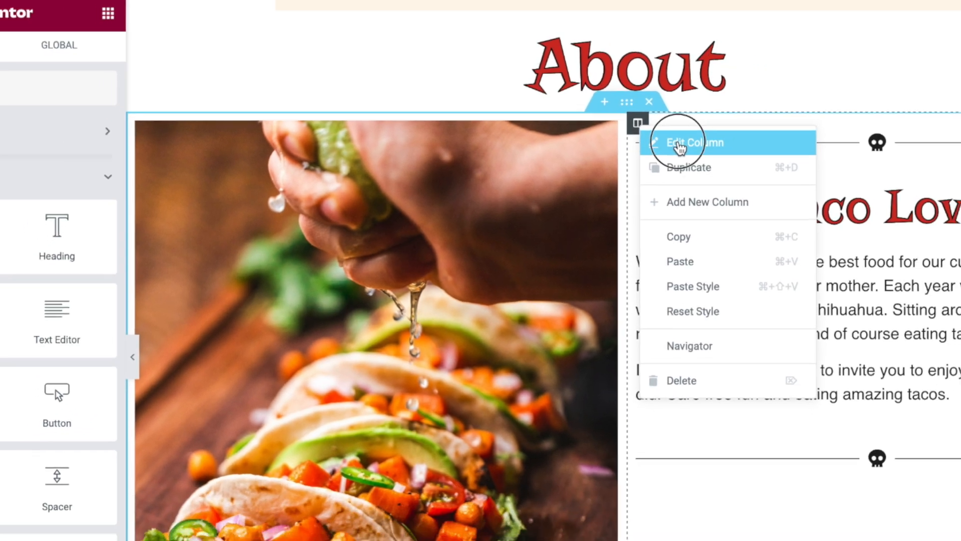
click(714, 161)
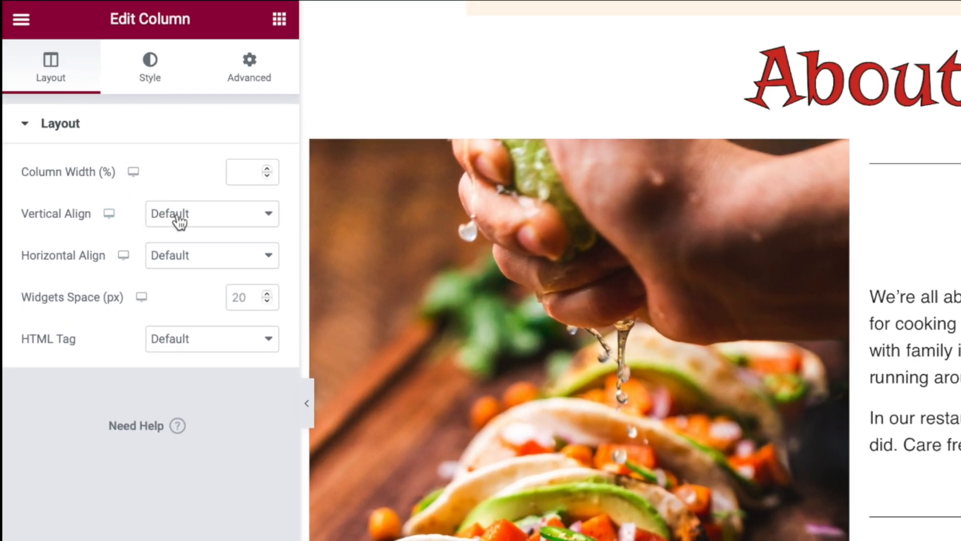
click(179, 221)
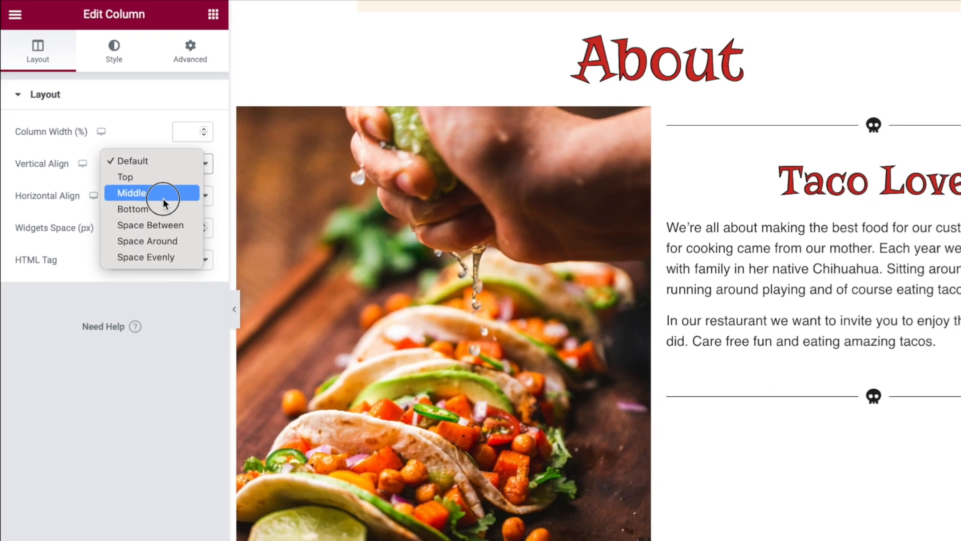
click(216, 267)
scroll(734, 221, down, 1)
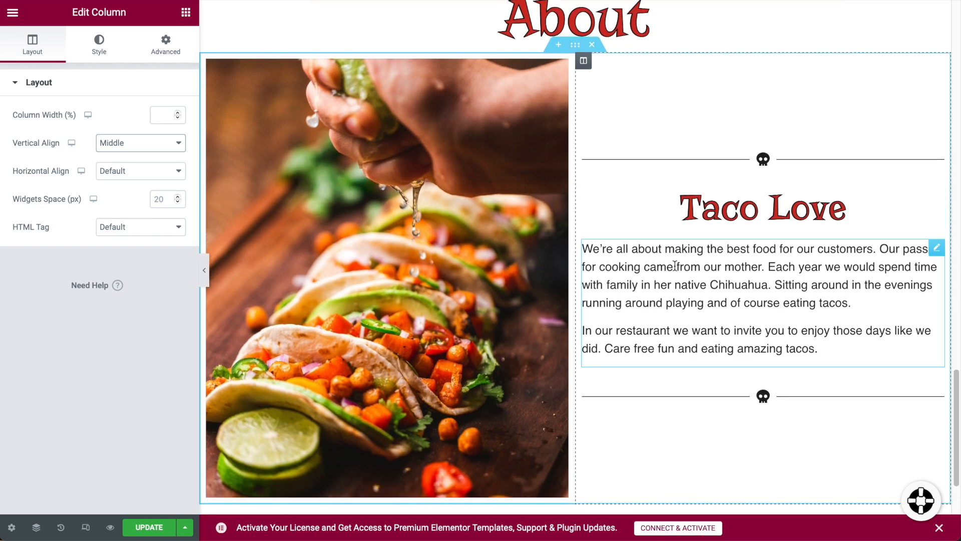
scroll(737, 324, down, 5)
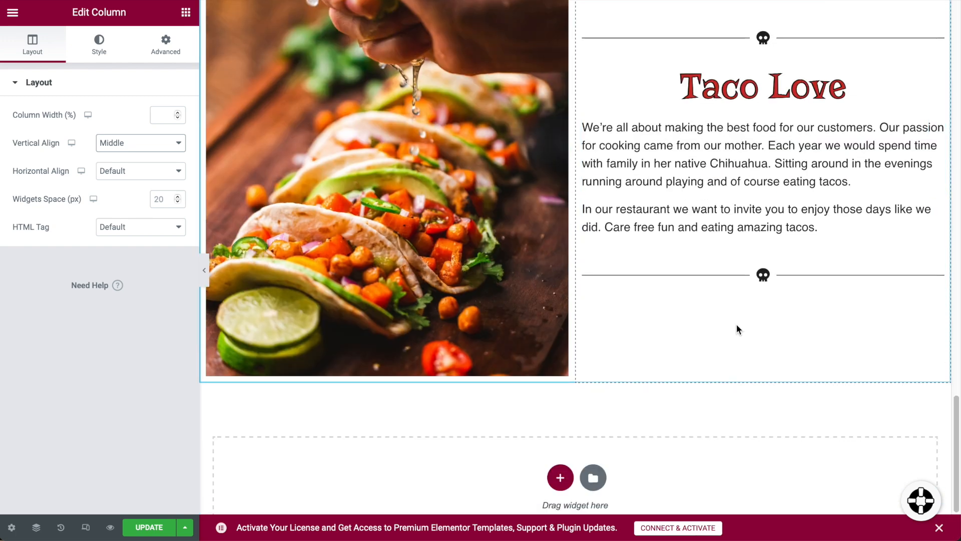
scroll(737, 323, up, 5)
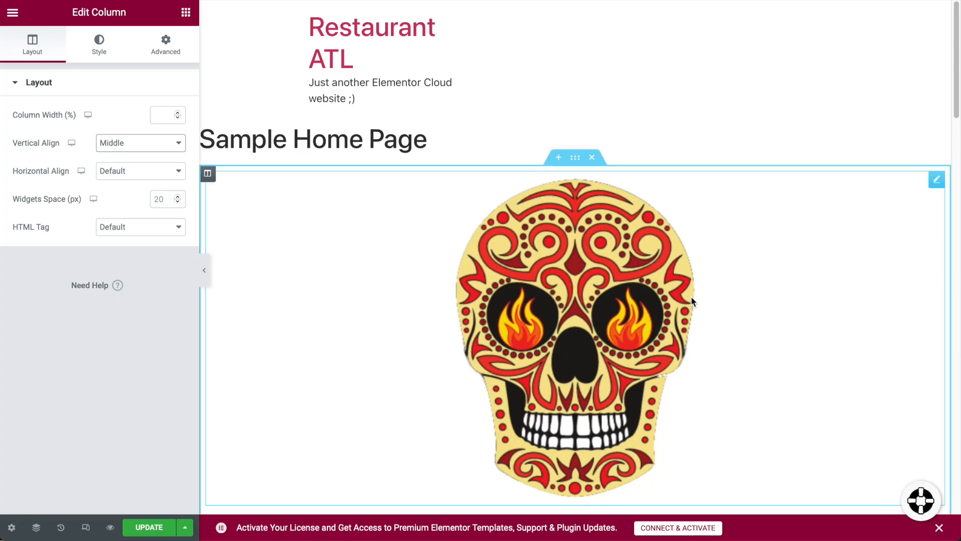
scroll(692, 301, down, 10)
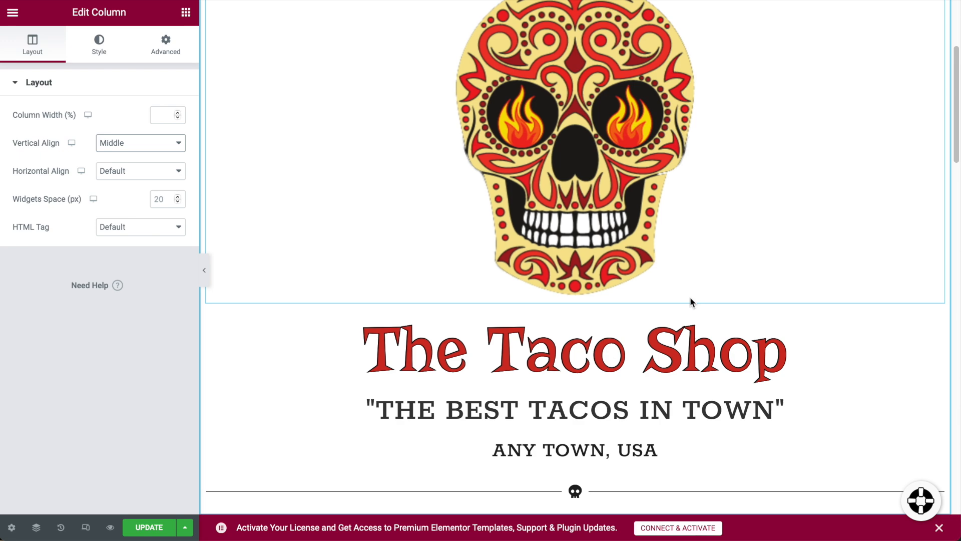
Add a Menu Anchor with ID '#contact' above the Location, Hours and Contact row and save the page.
scroll(689, 250, up, 1)
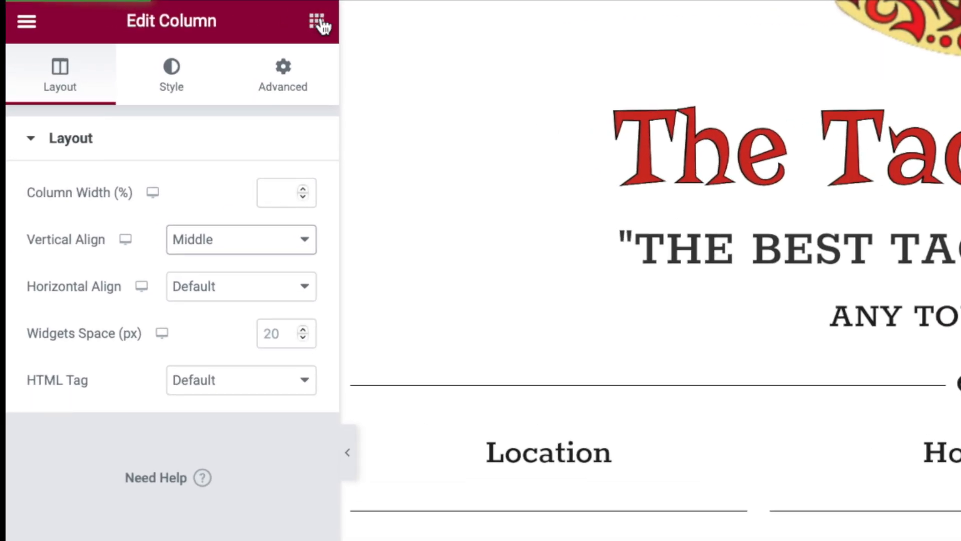
click(318, 22)
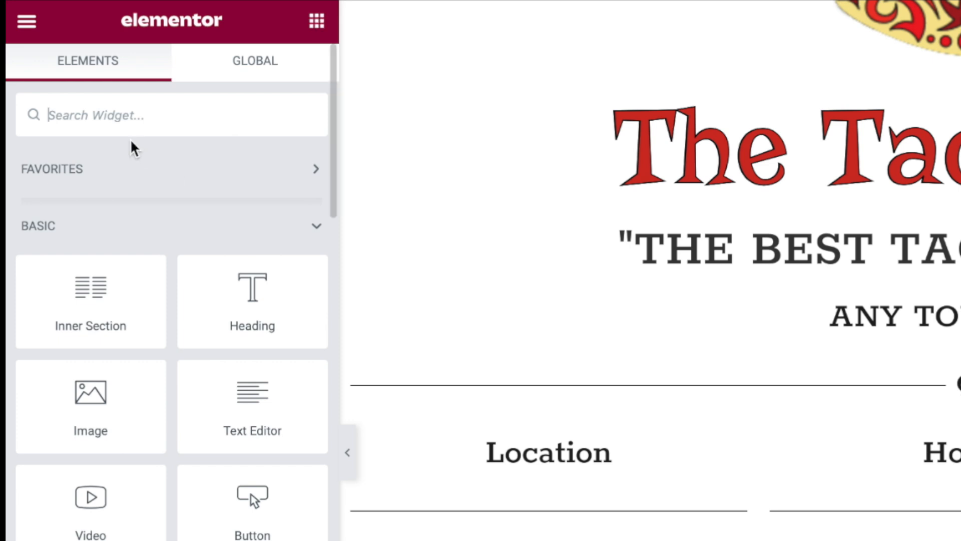
click(127, 124)
text(an)
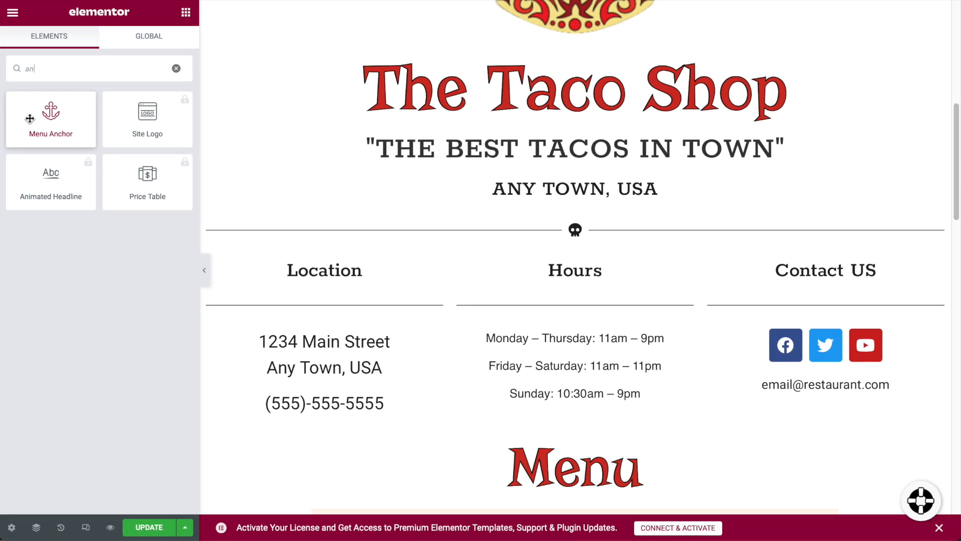
drag(30, 118, 476, 235)
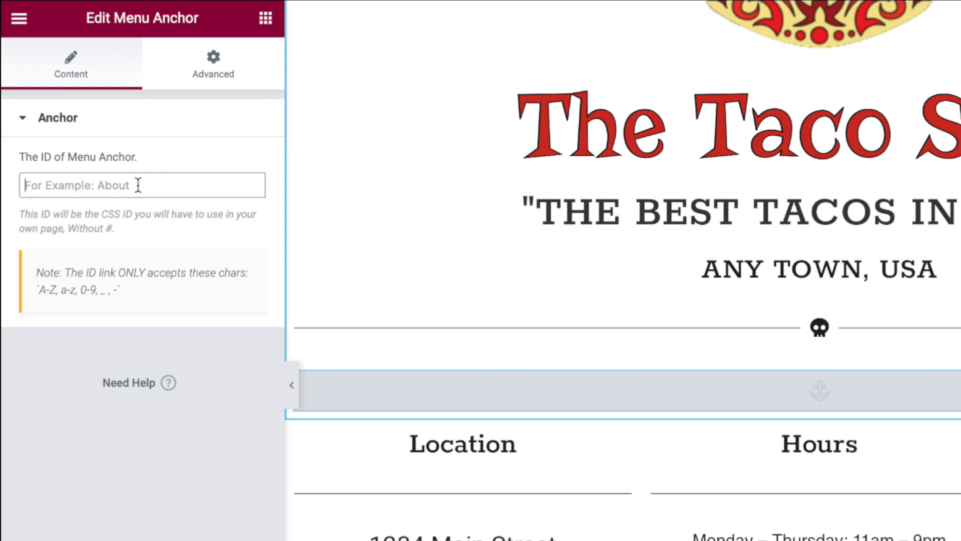
text(#contact)
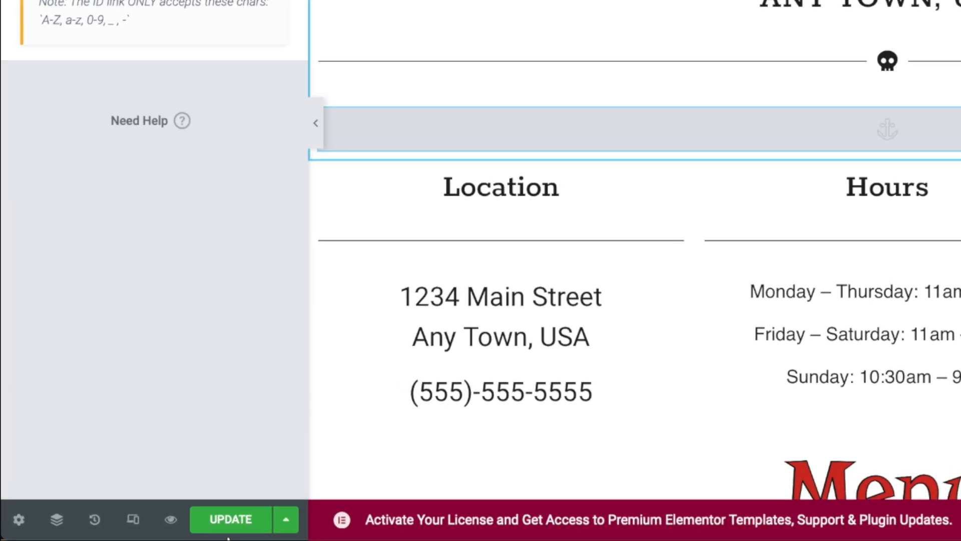
click(149, 528)
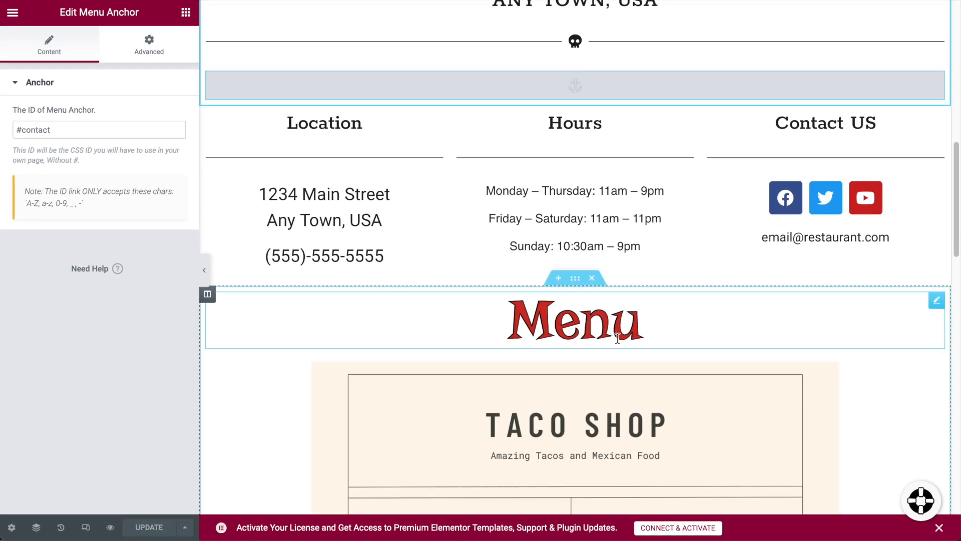
Search the widgets for 'anch' and drag another Menu Anchor toward the Menu heading.
click(186, 12)
text(a)
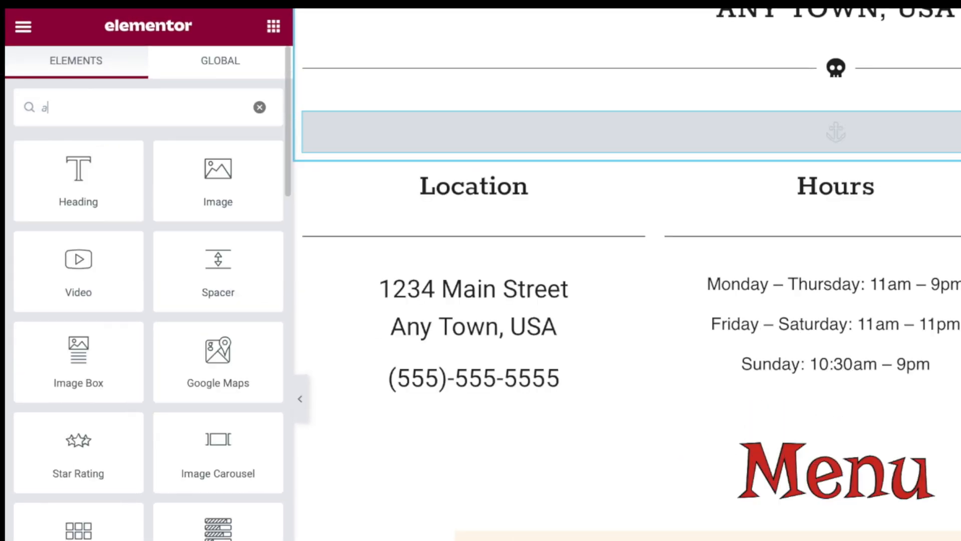
text(nc)
key(BackSpace)
text(nch)
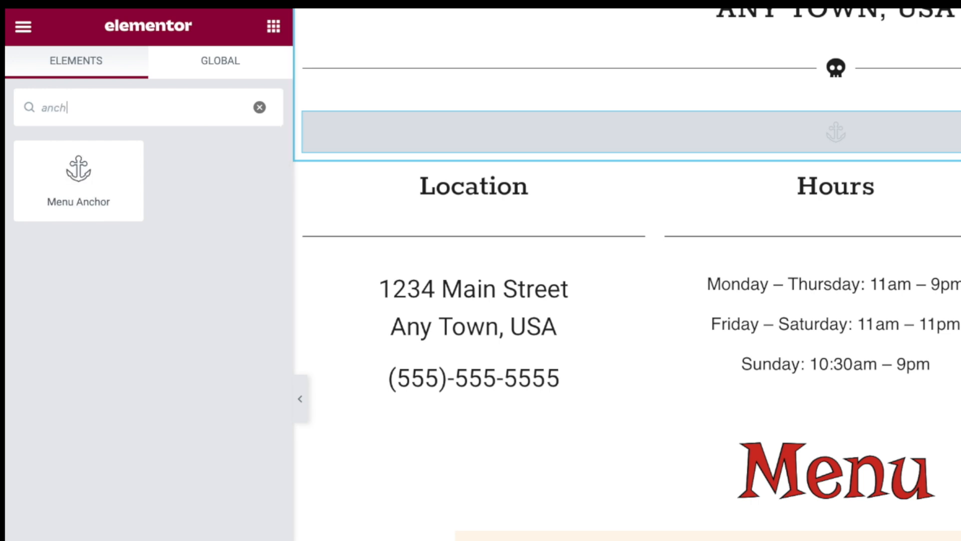
drag(75, 189, 786, 472)
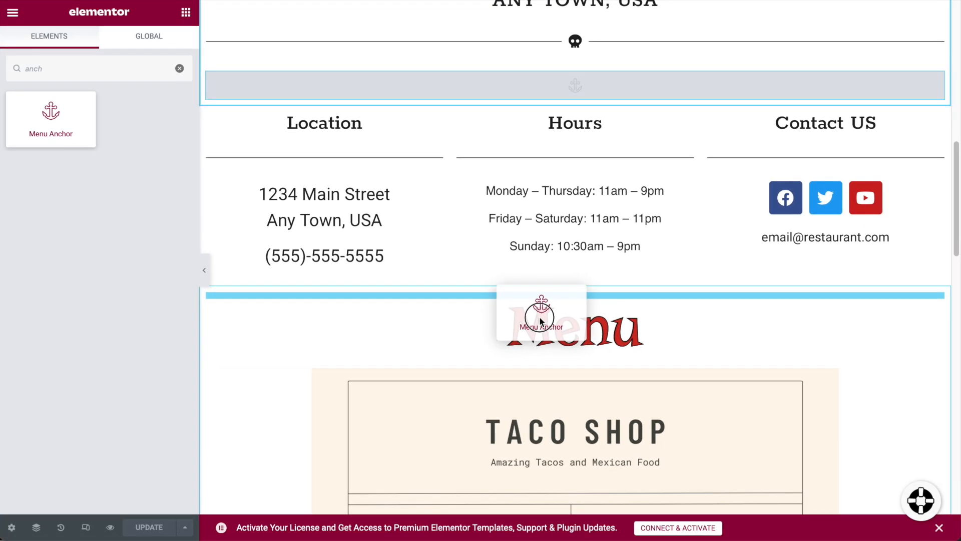
Drop the anchor above the Menu heading and give it the ID 'menu'.
drag(541, 321, 540, 317)
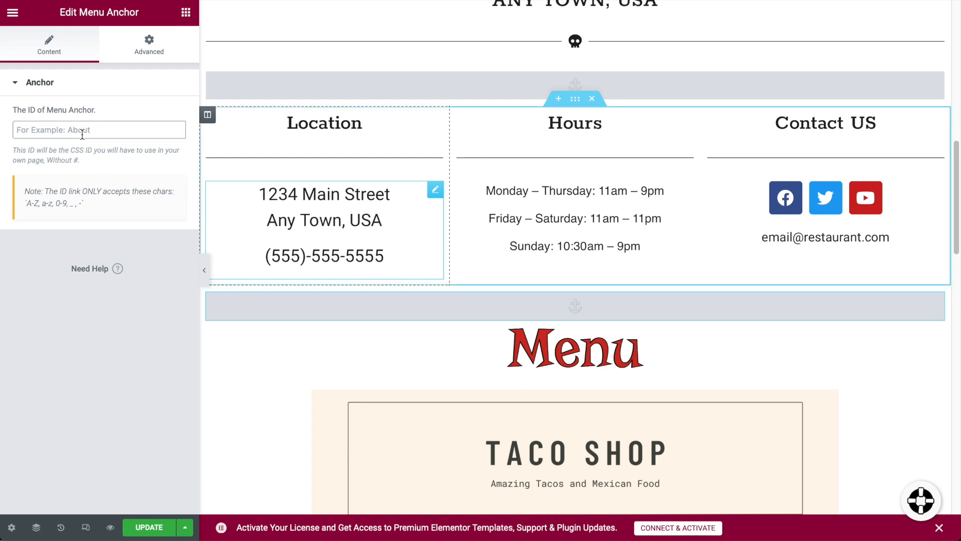
text(menu)
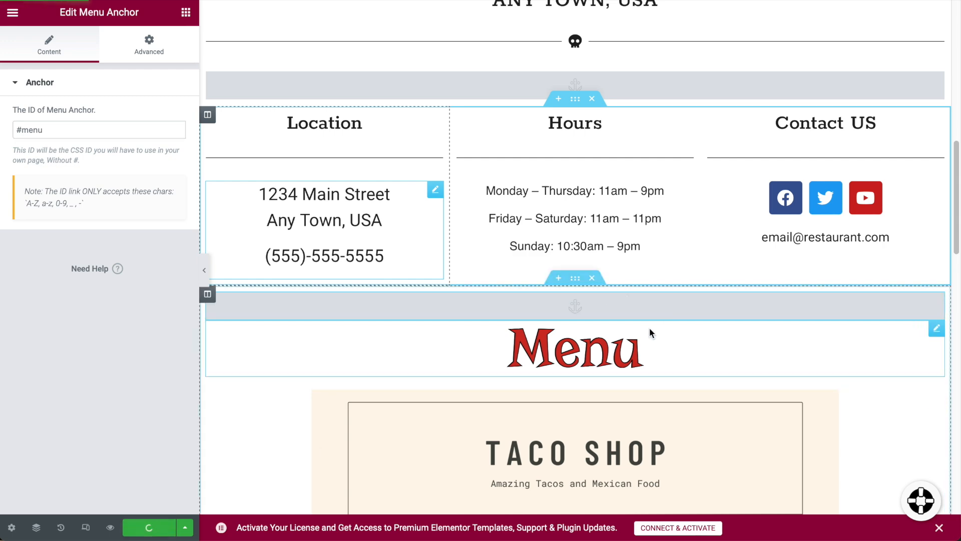
scroll(657, 361, down, 15)
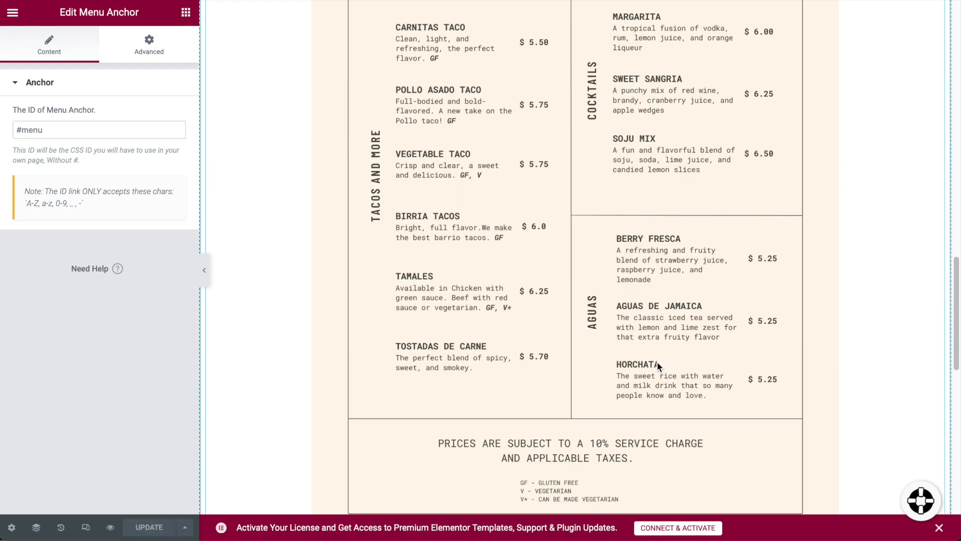
scroll(657, 367, down, 2)
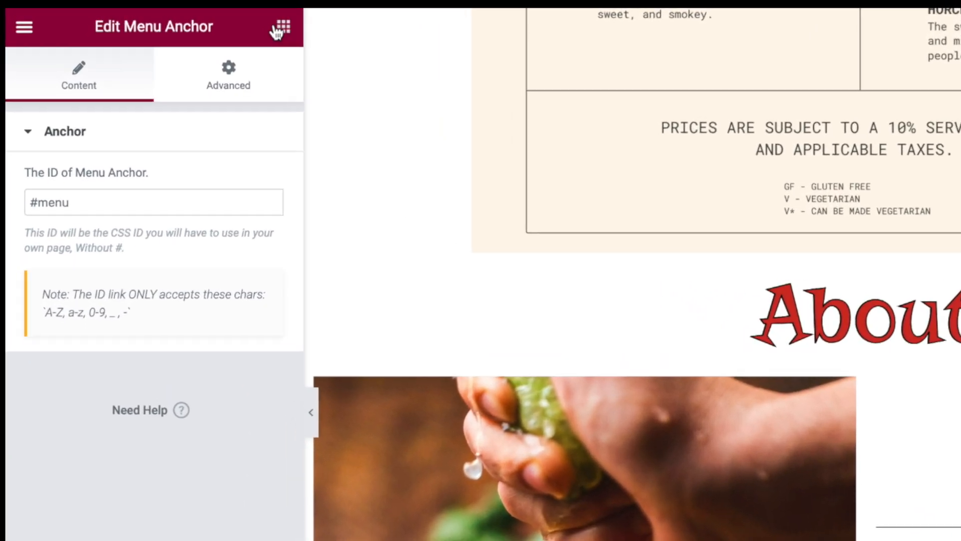
Add another Menu Anchor above the About heading with ID '#about' and save the page.
click(281, 29)
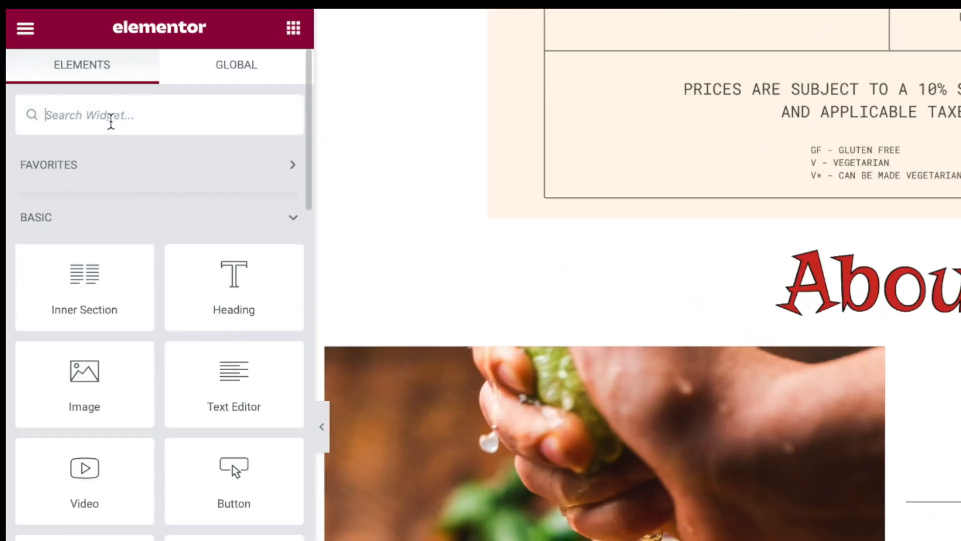
text(anc)
drag(109, 161, 795, 307)
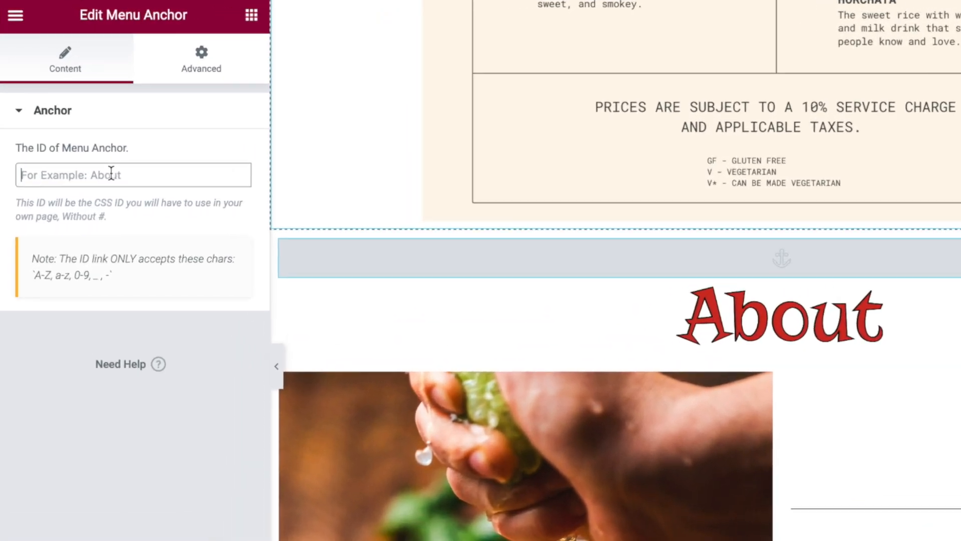
text(#about)
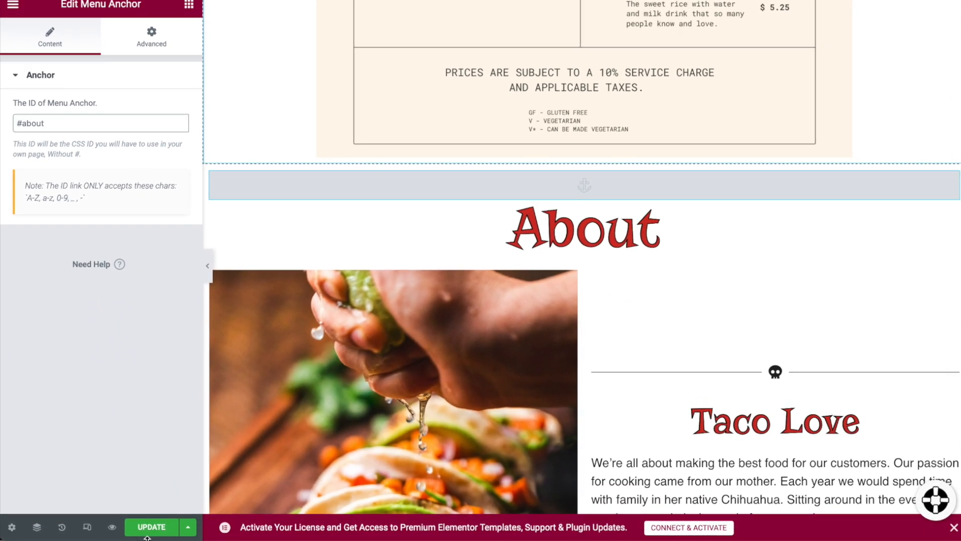
click(147, 531)
scroll(701, 249, down, 8)
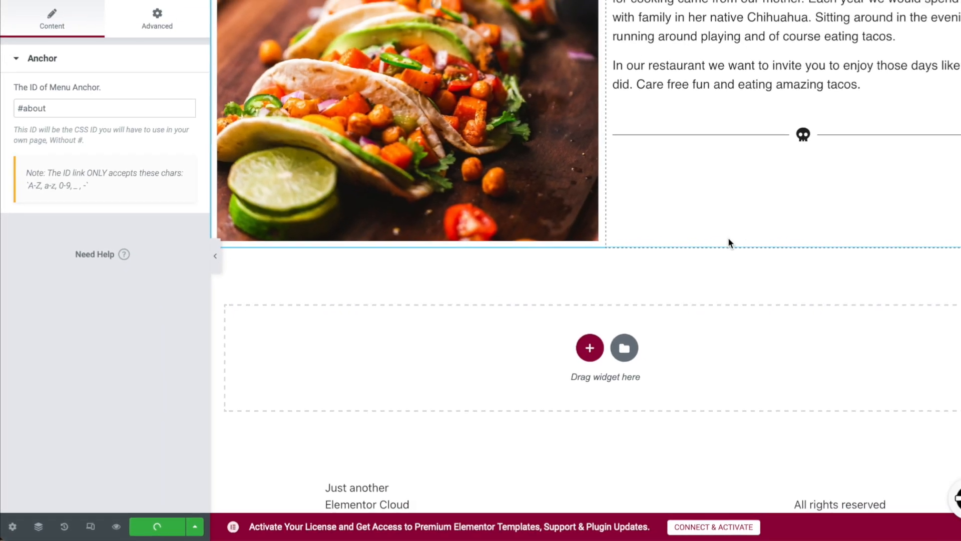
scroll(730, 240, up, 15)
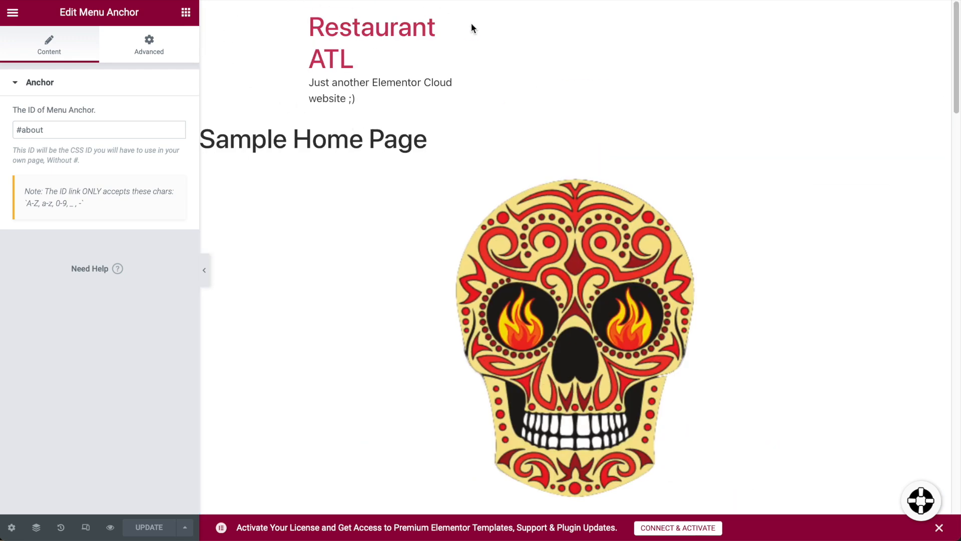
Exit the Elementor editor for Sample Home Page back to the WordPress dashboard.
scroll(563, 189, down, 20)
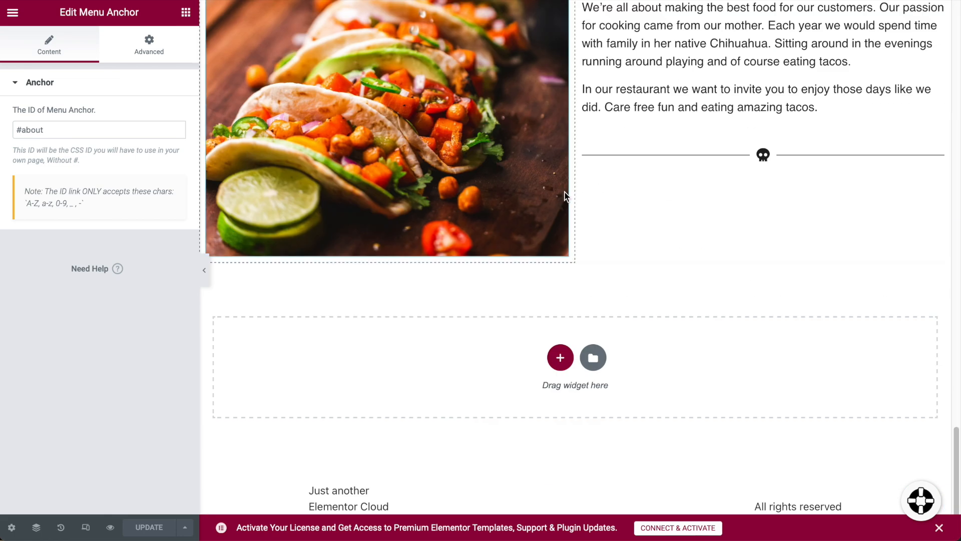
scroll(463, 461, up, 20)
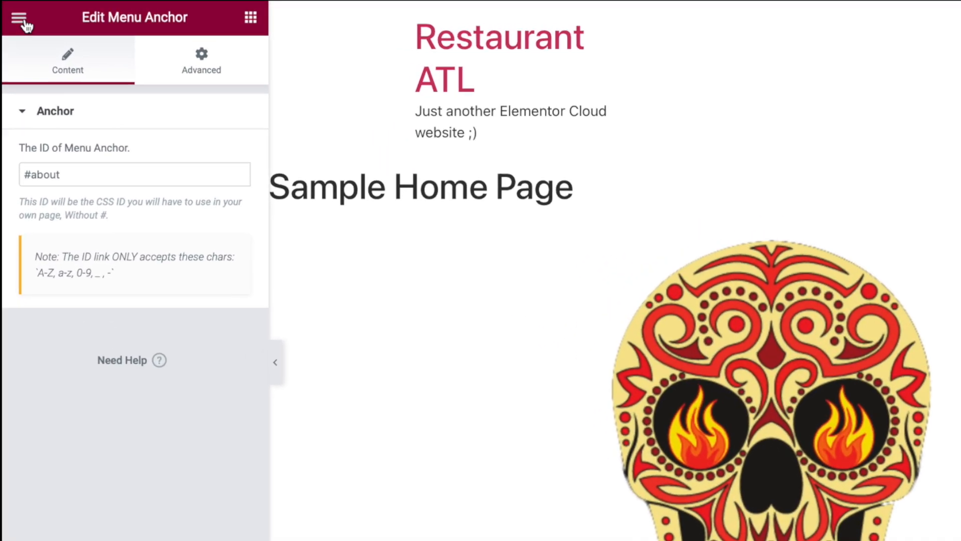
click(12, 12)
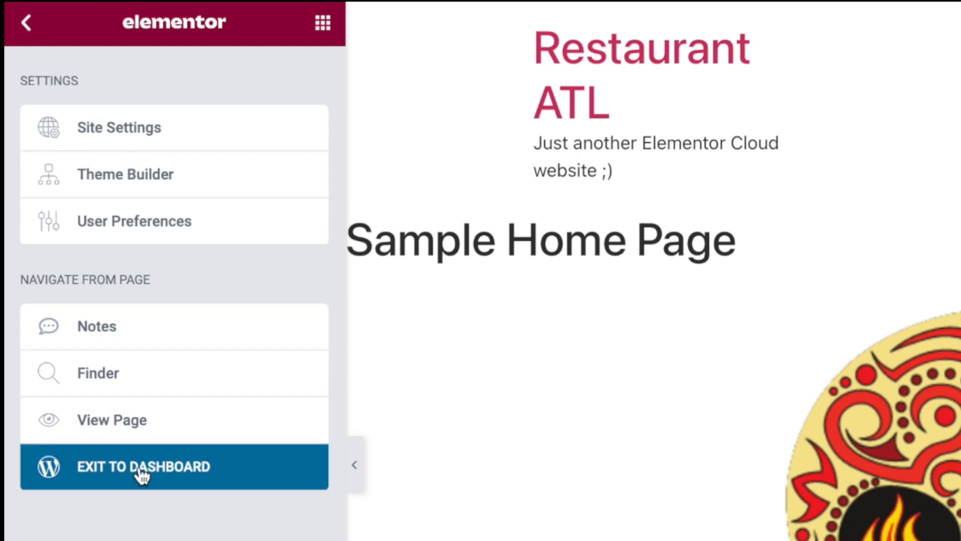
click(28, 22)
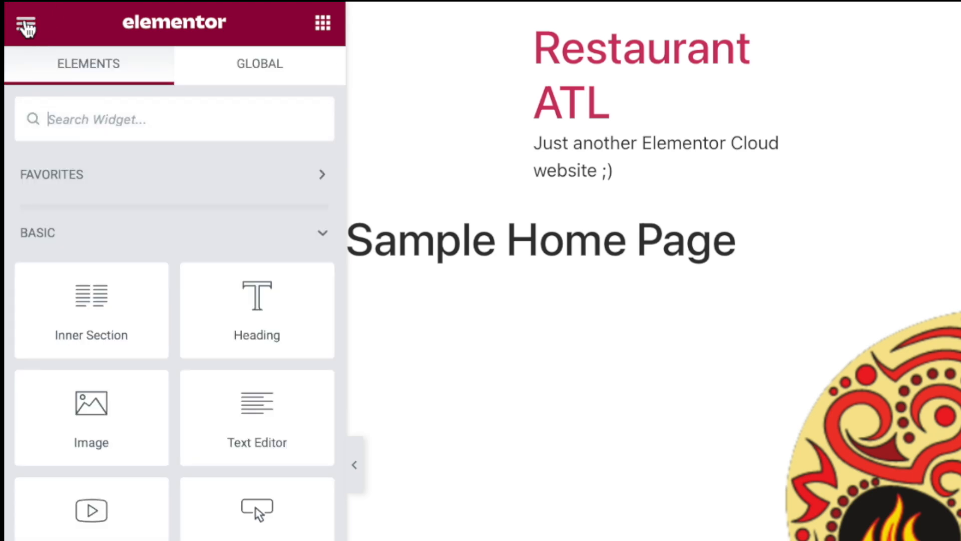
click(27, 24)
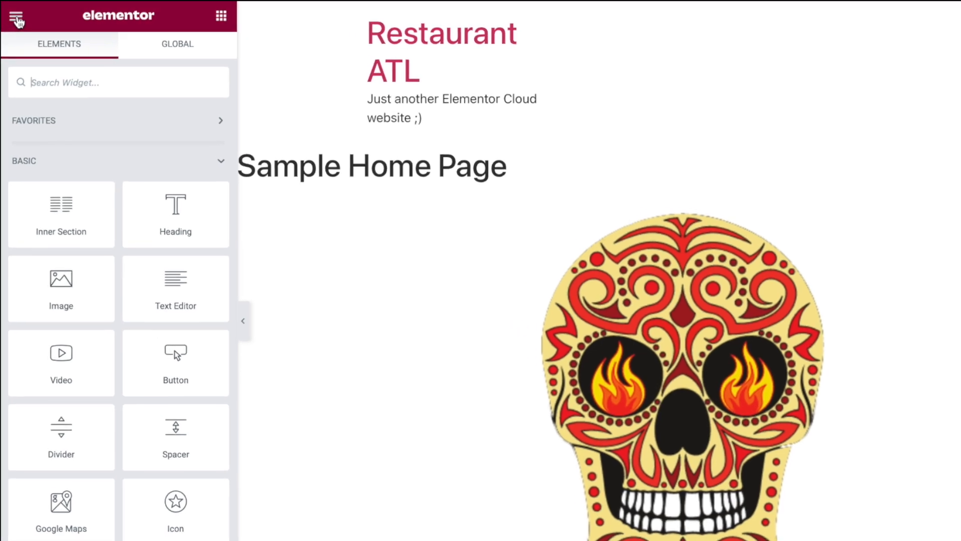
click(16, 19)
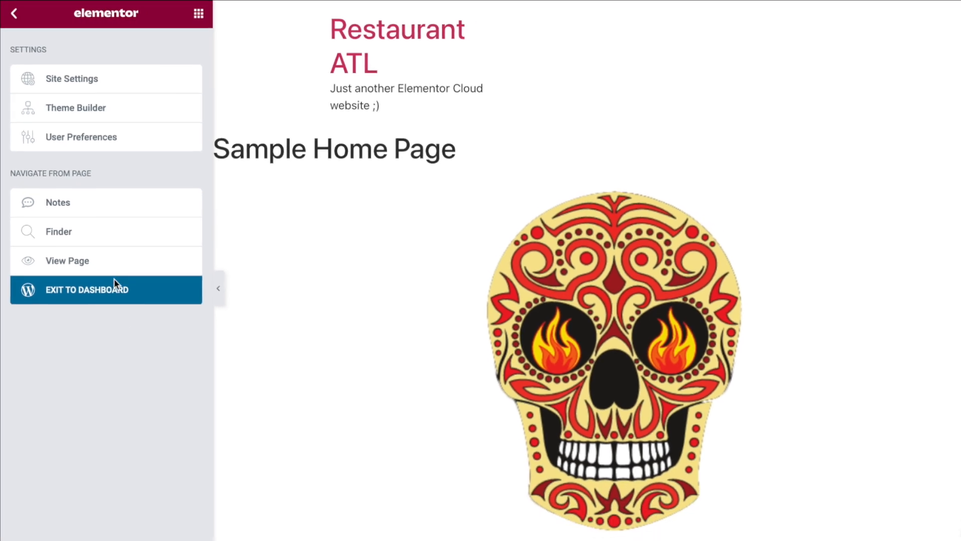
click(113, 324)
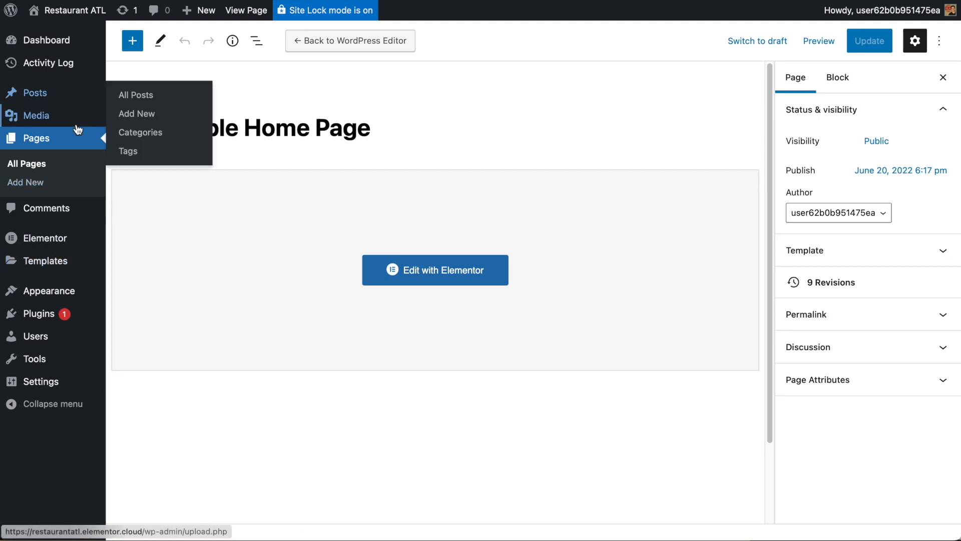
Launch Elementor on Sample Home Page from the WordPress block editor.
mouse_move(59, 266)
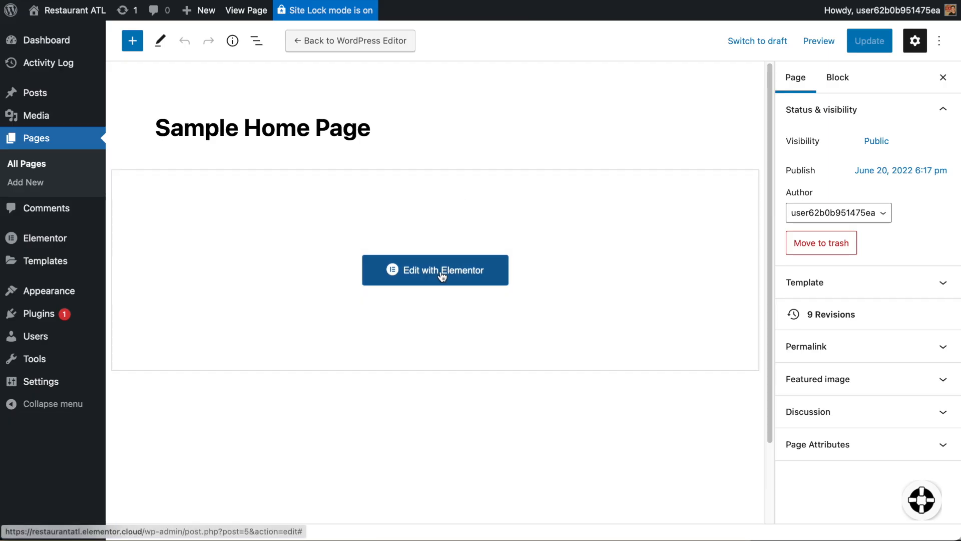
click(442, 277)
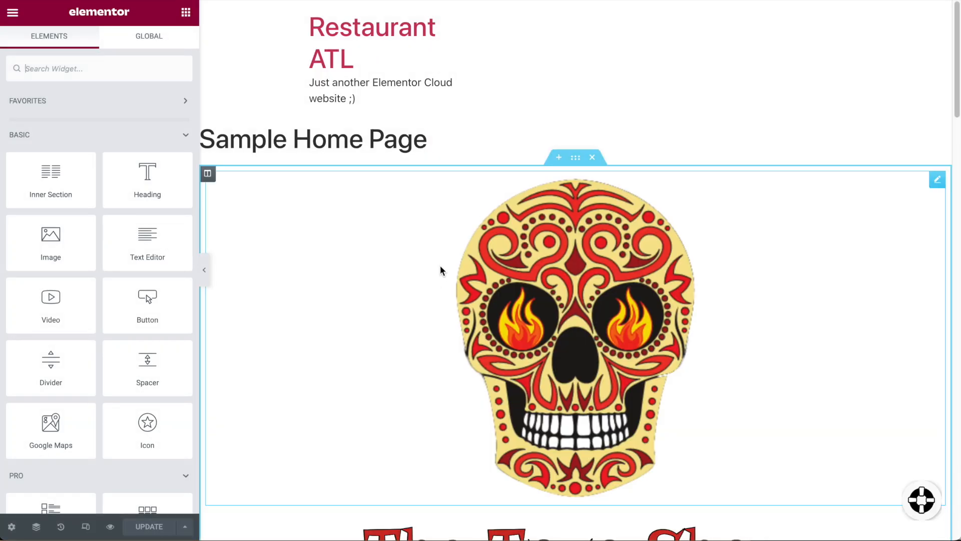
Add a new Header template via Theme Builder and browse the library's Header blocks.
click(13, 12)
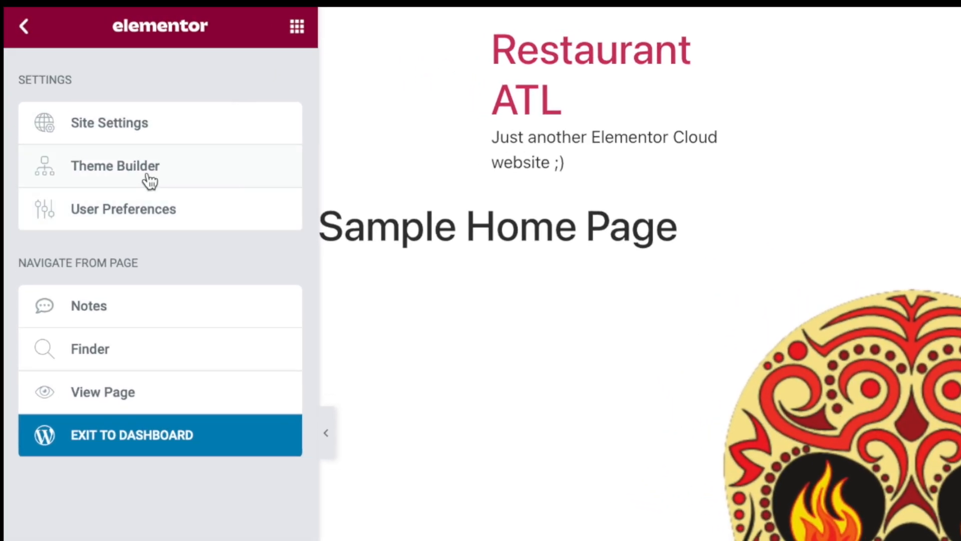
click(148, 180)
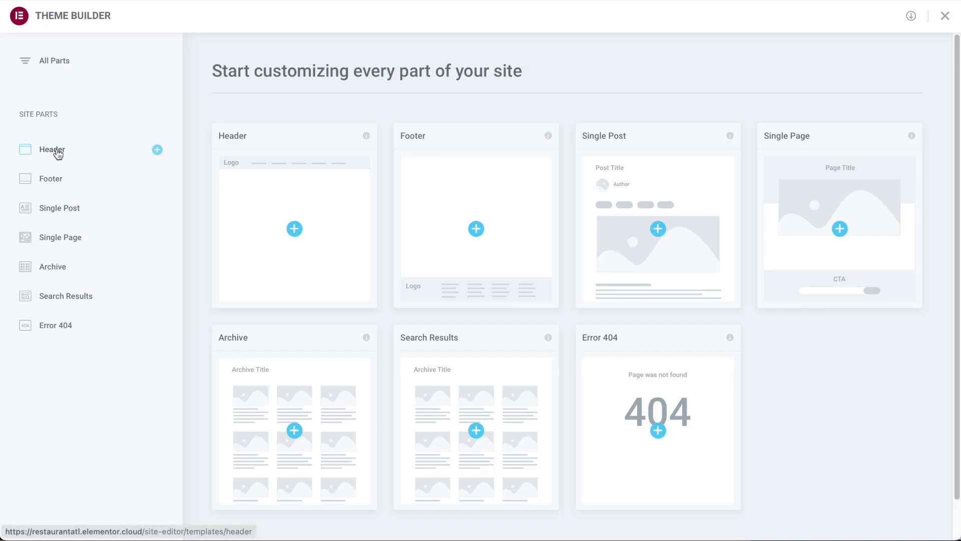
click(57, 152)
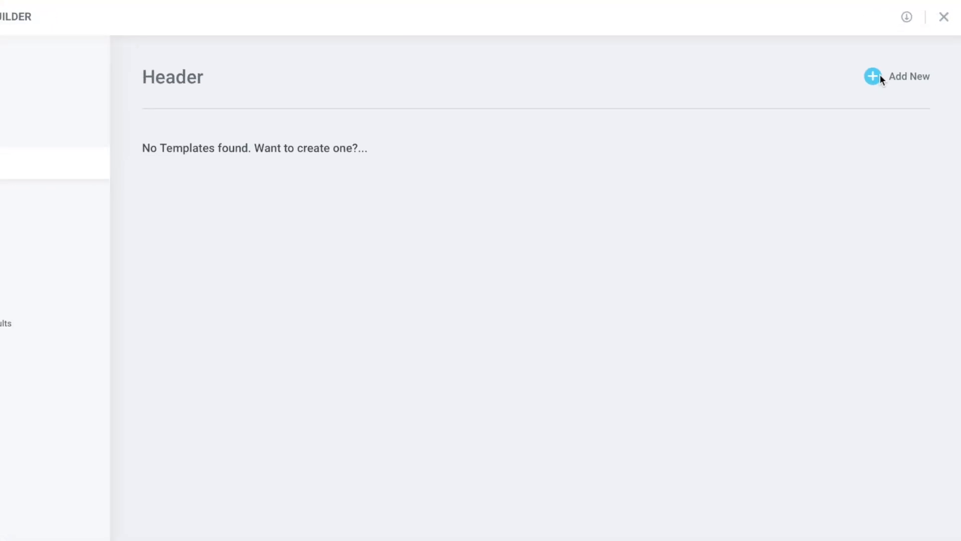
click(851, 97)
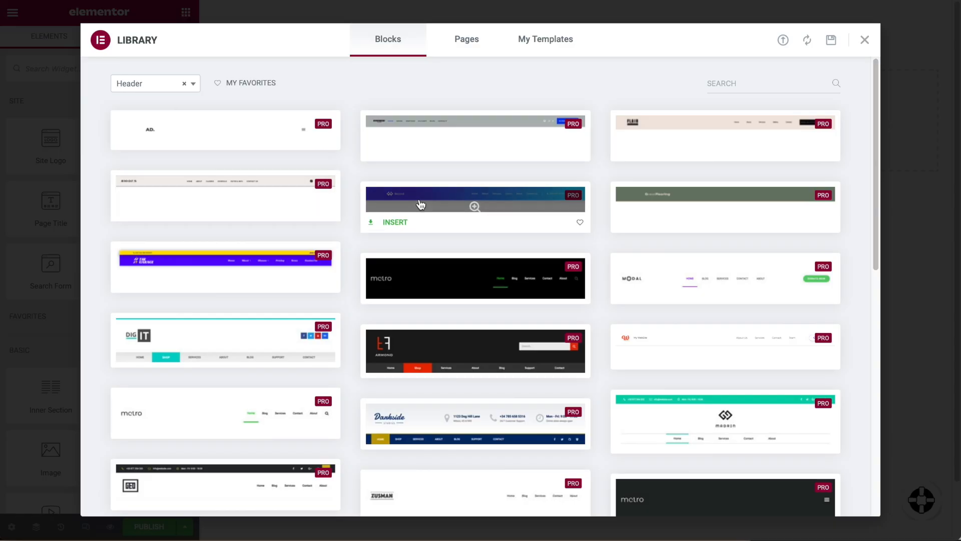
scroll(420, 202, down, 3)
scroll(421, 218, down, 5)
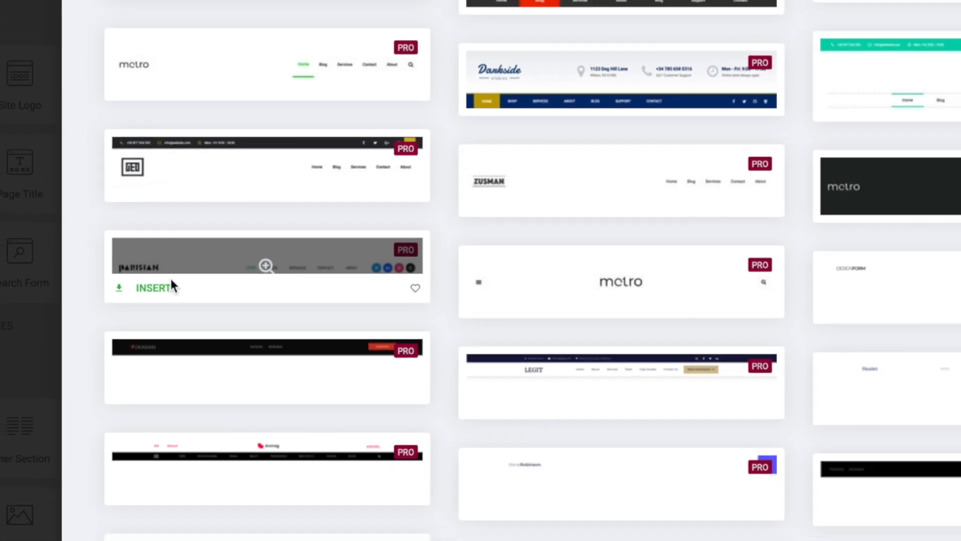
Insert the Parisian header block with logo, menu and social icons, then select its Site Logo.
click(159, 286)
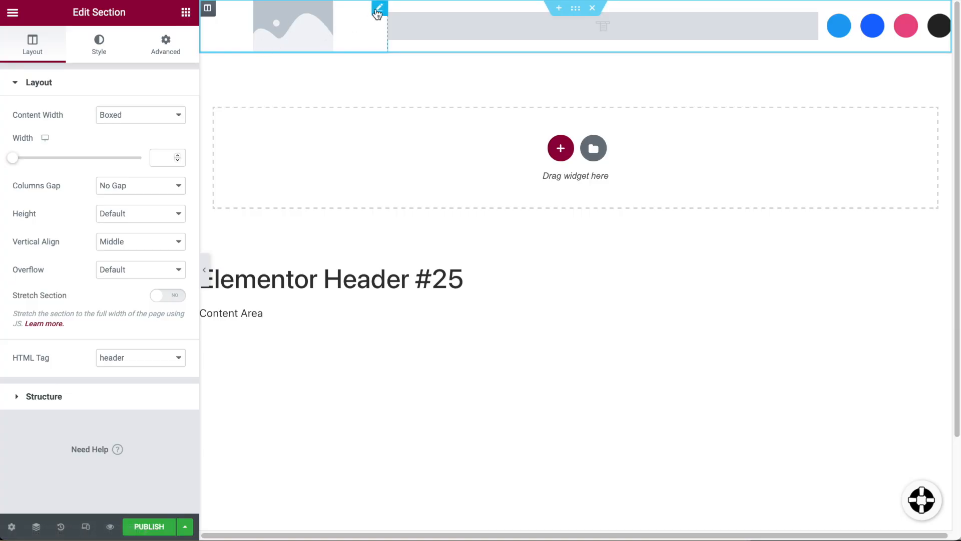
click(378, 9)
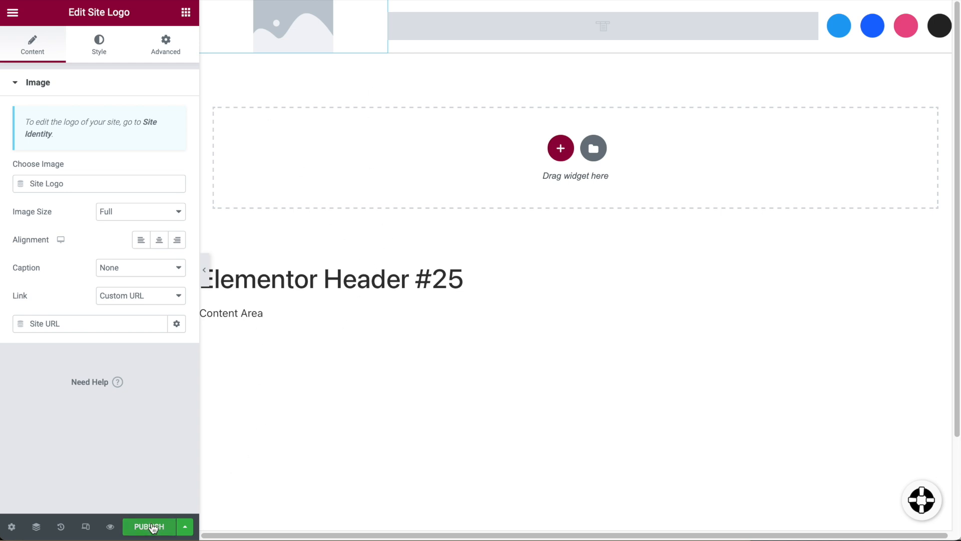
Publish Header #25 with an Include condition set to Entire Site.
click(152, 527)
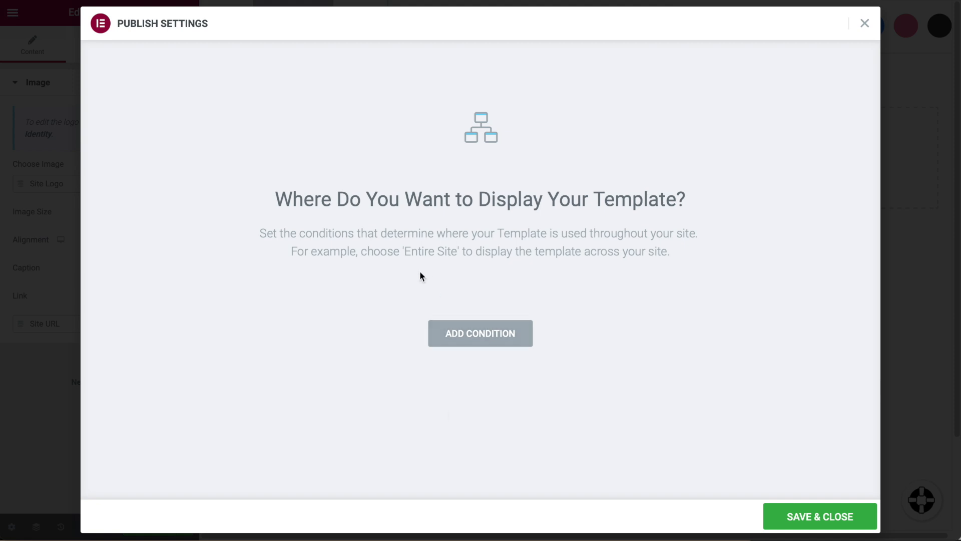
click(455, 333)
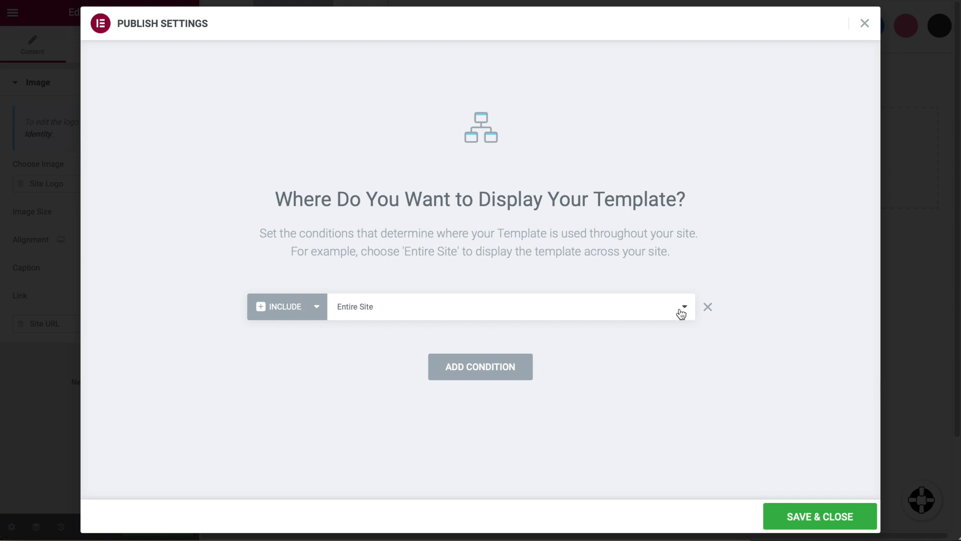
click(682, 311)
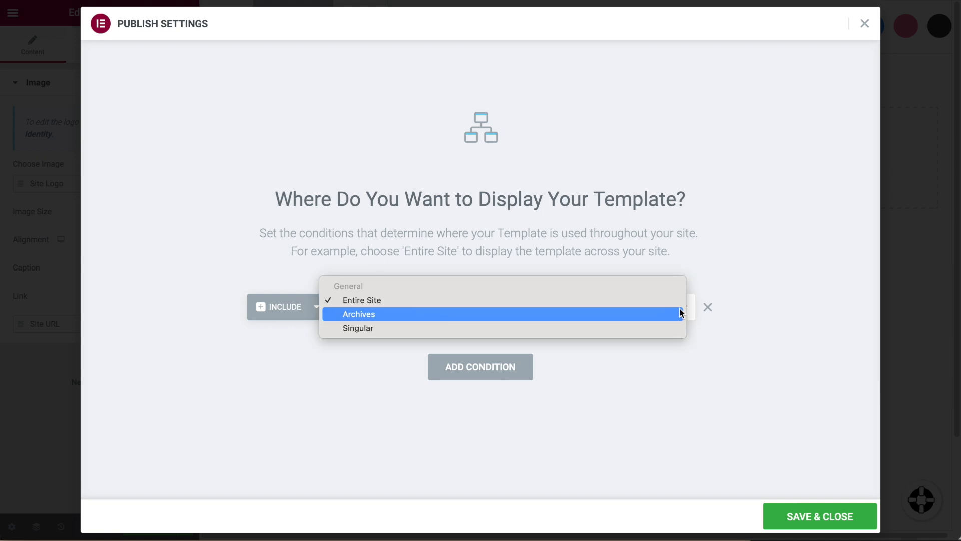
click(682, 314)
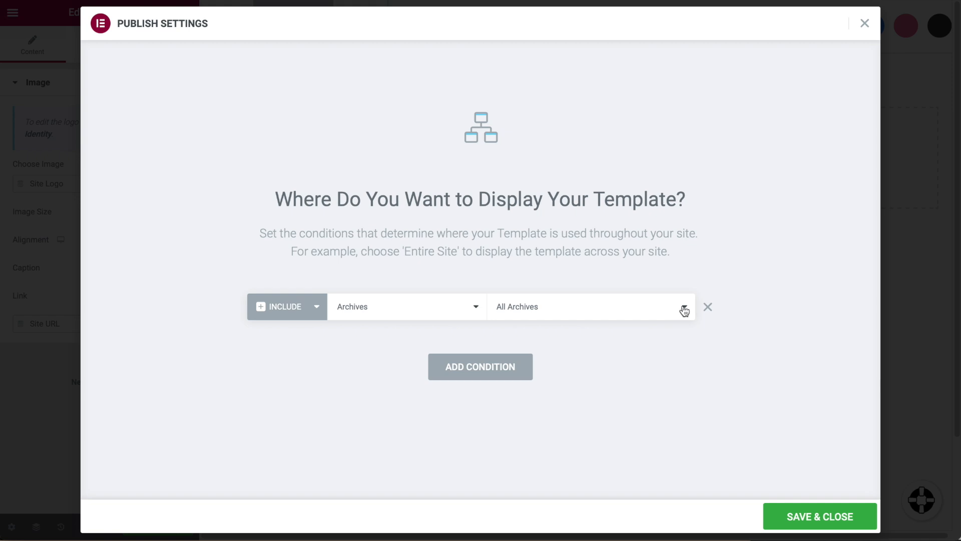
click(474, 306)
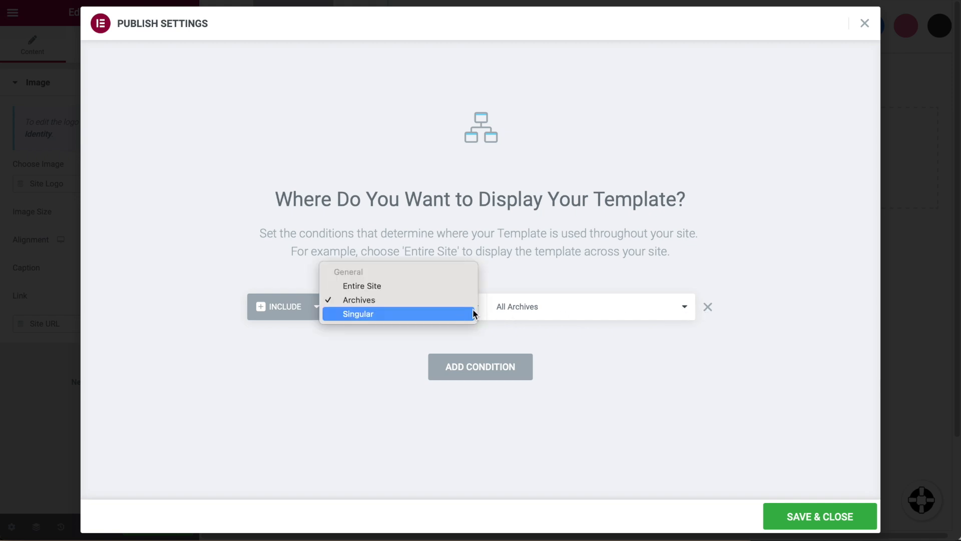
click(434, 287)
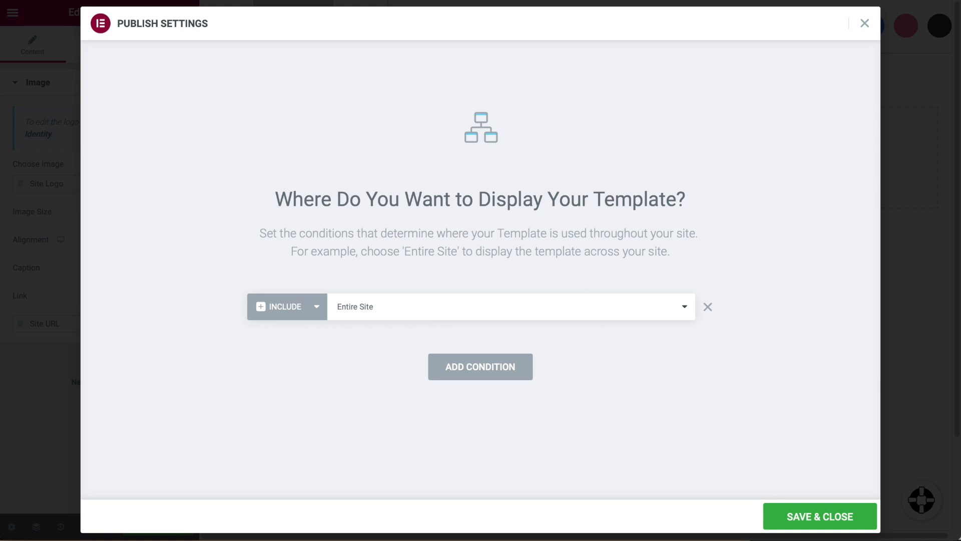
click(819, 516)
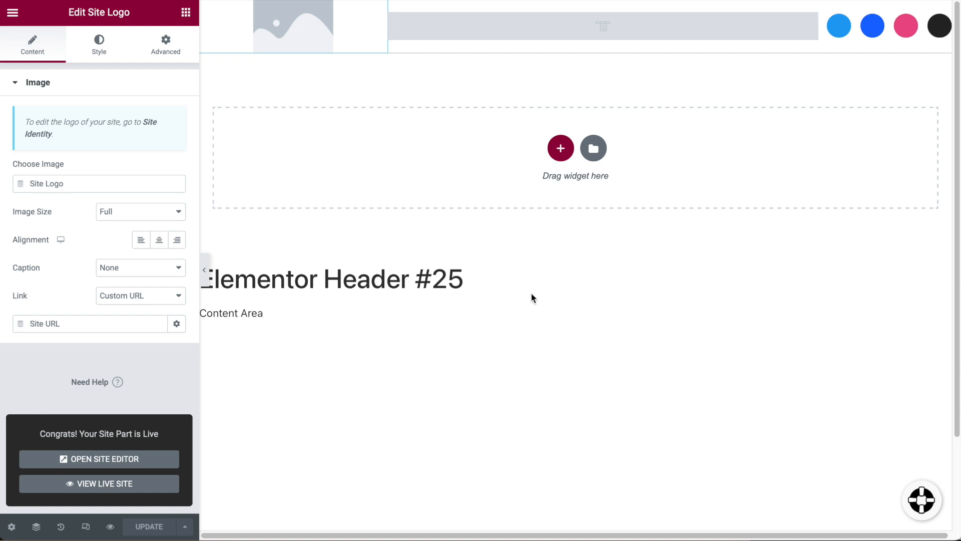
Exit the header template to the dashboard and open Appearance > Customize.
click(14, 13)
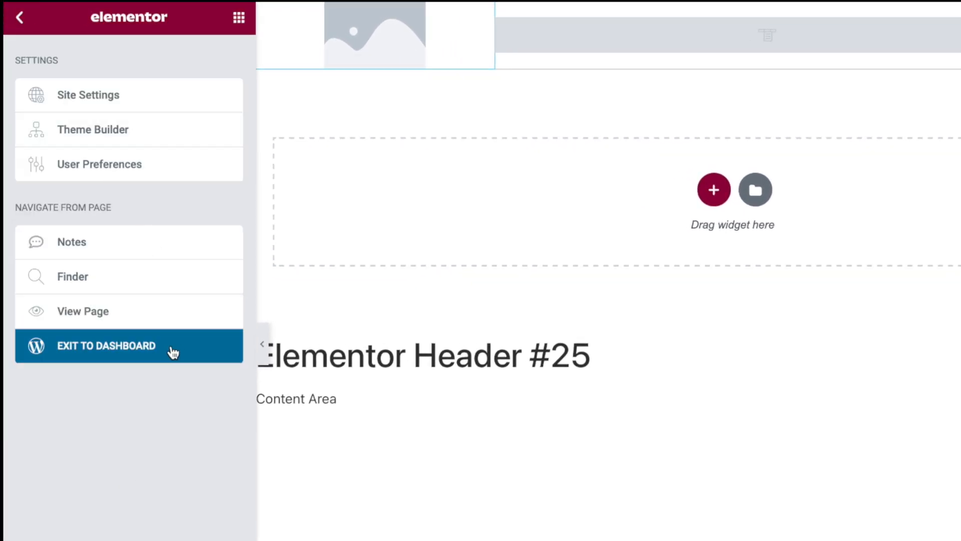
click(156, 347)
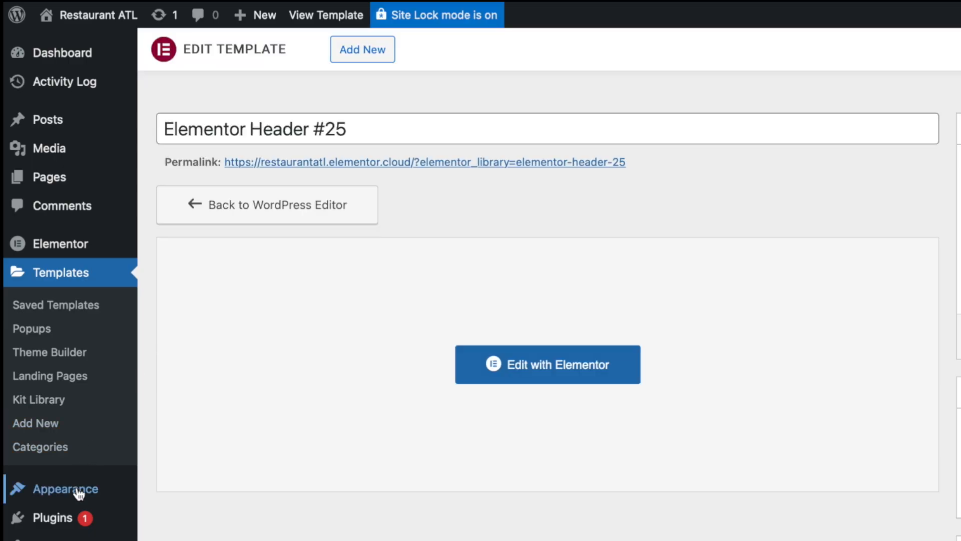
mouse_move(80, 495)
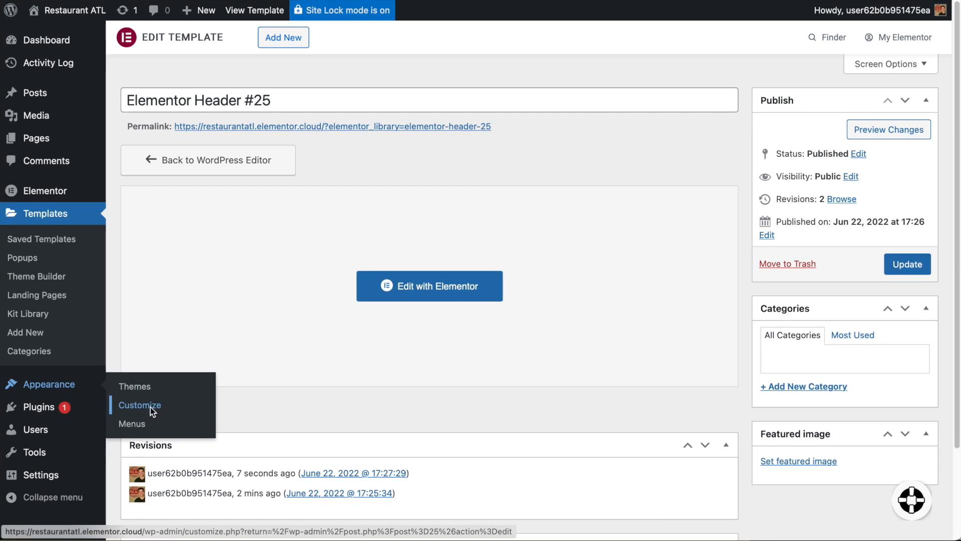
click(150, 407)
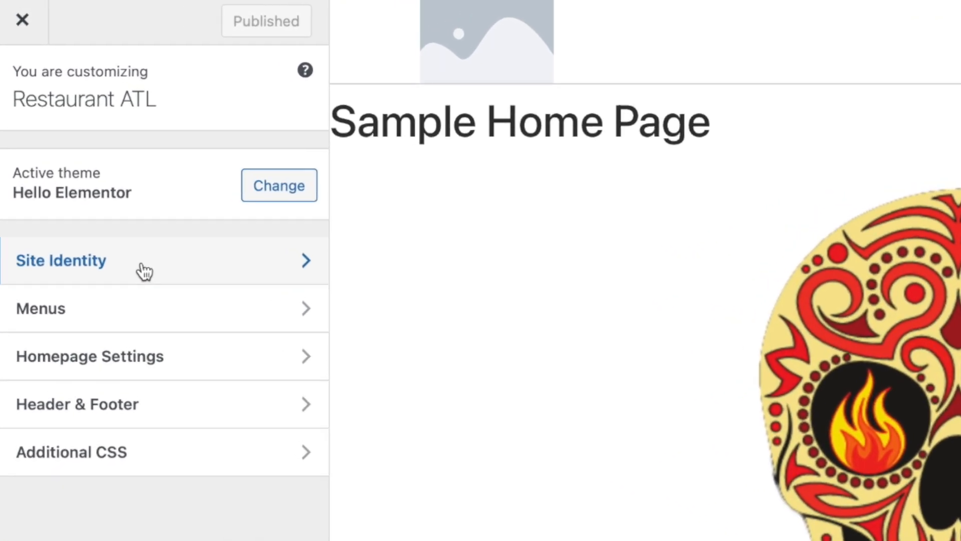
In Site Identity, change the Site Title to 'The Taco Shop' and select the tagline text.
click(145, 271)
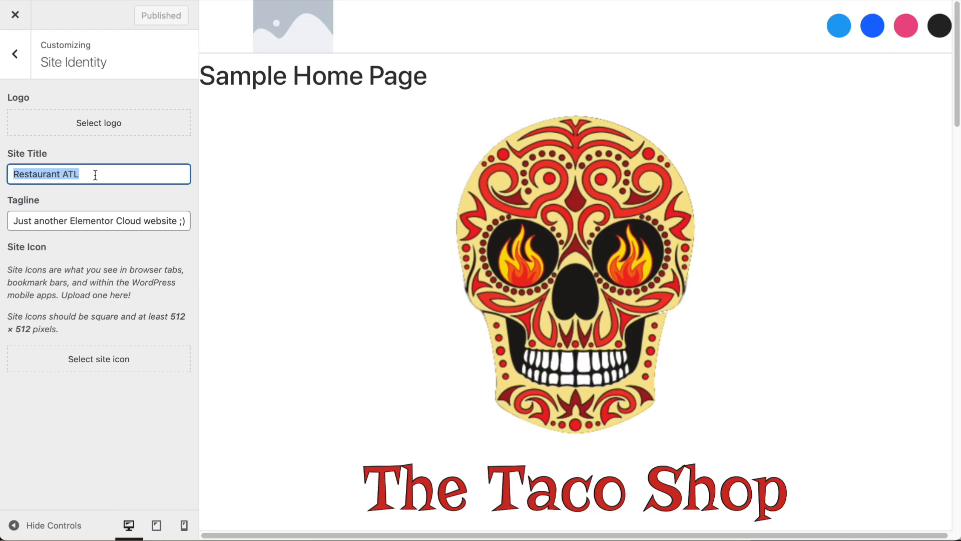
text(The Taco So)
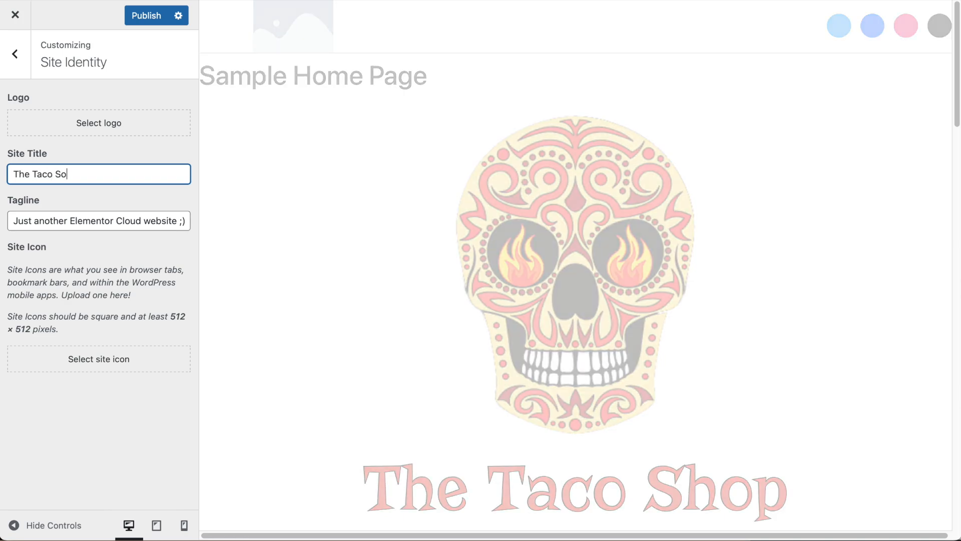
triple_click(108, 219)
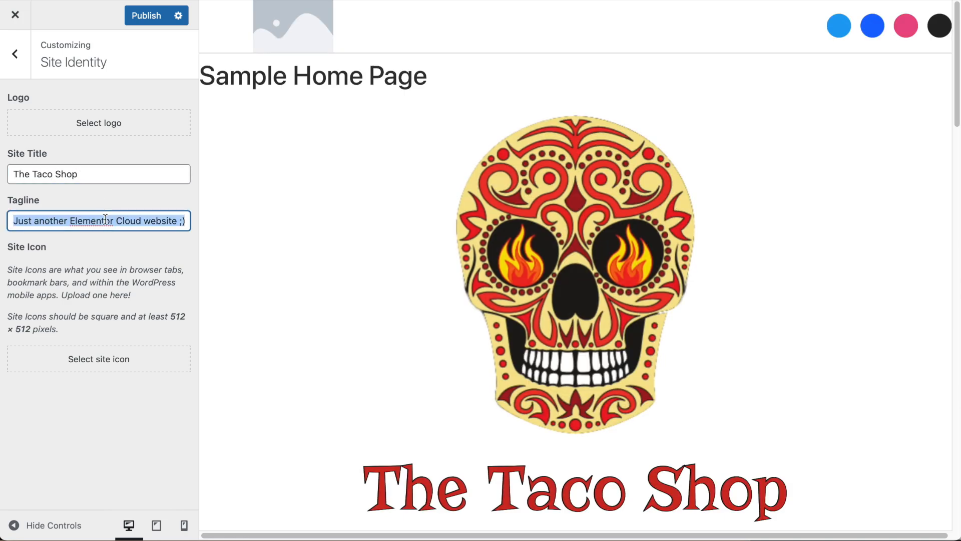
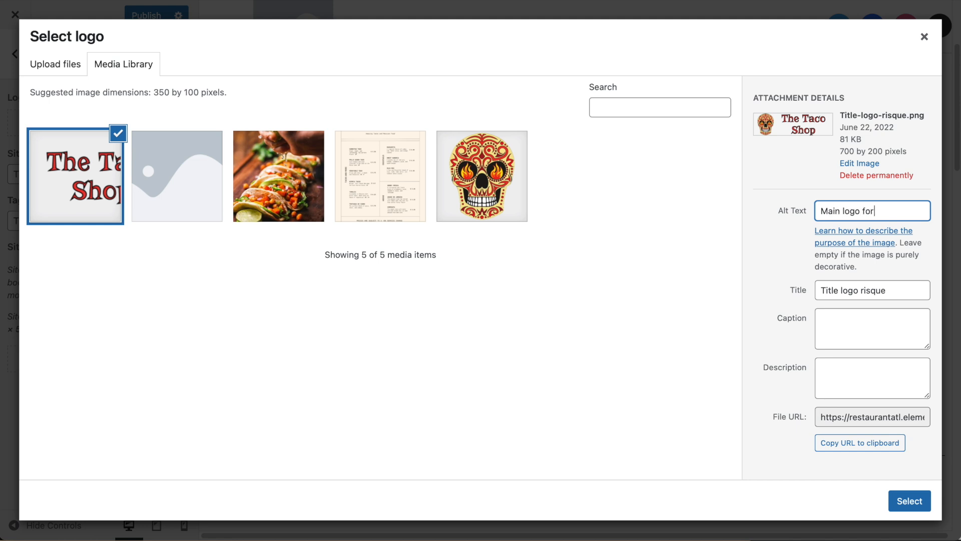
Fill in the alt text and title for Title-logo-risque.png and select it as the site logo.
text(shop)
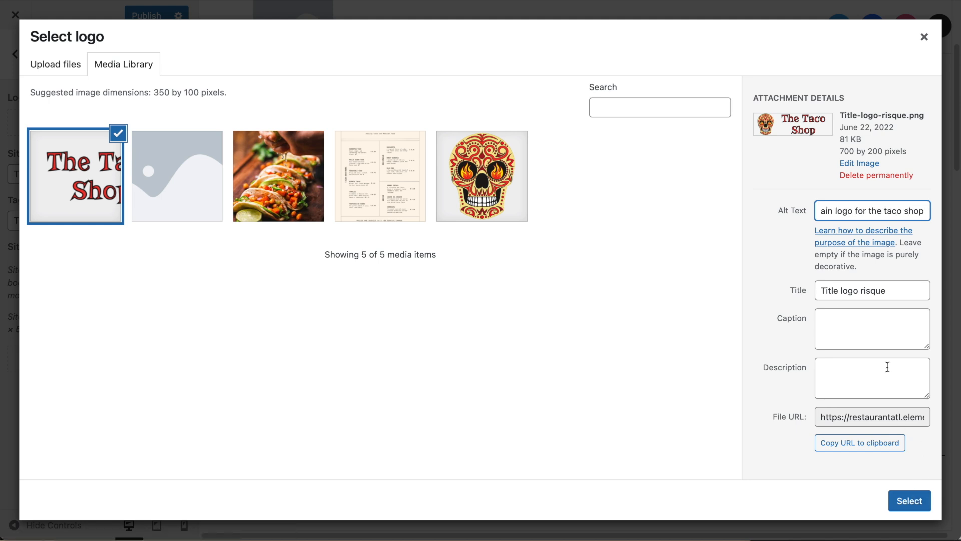
click(890, 291)
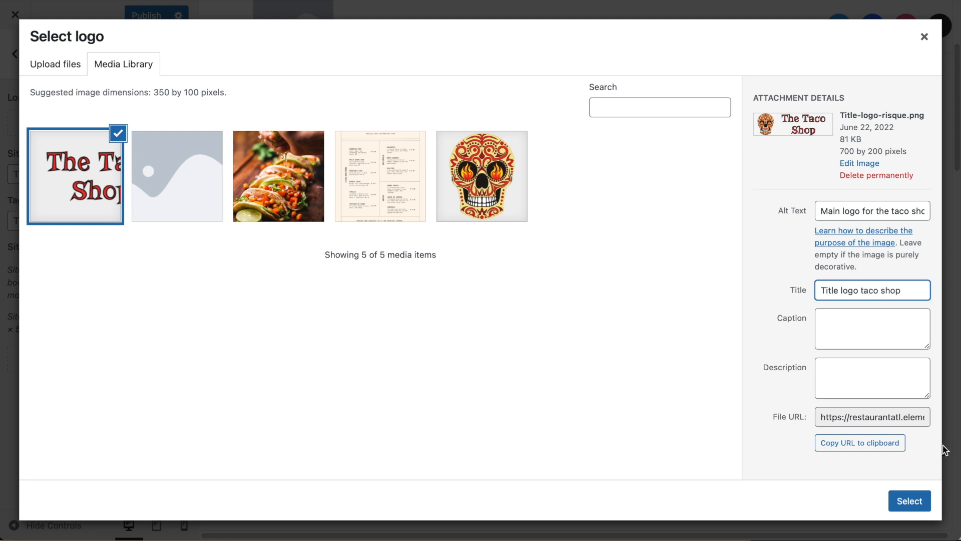
click(909, 501)
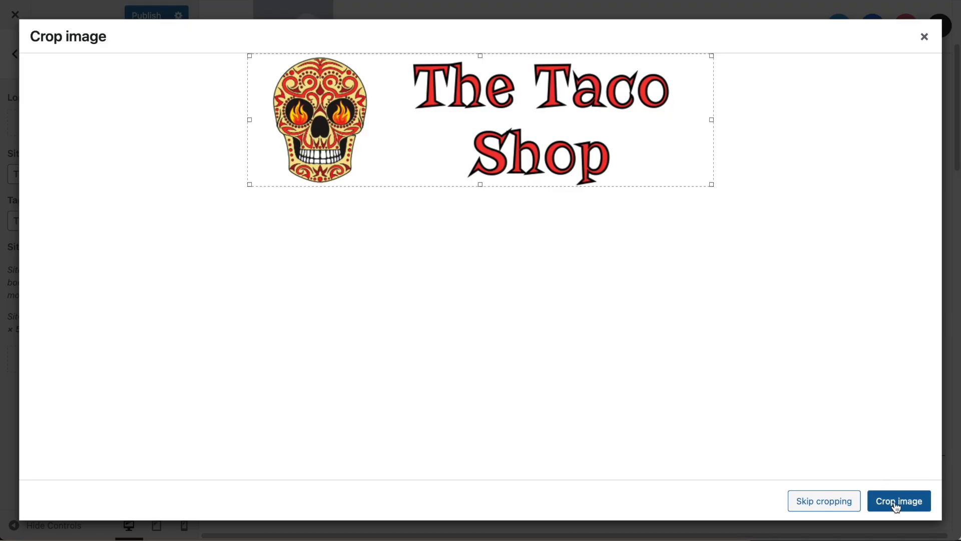
Apply the crop so the Taco Shop skull image becomes the site logo.
click(897, 503)
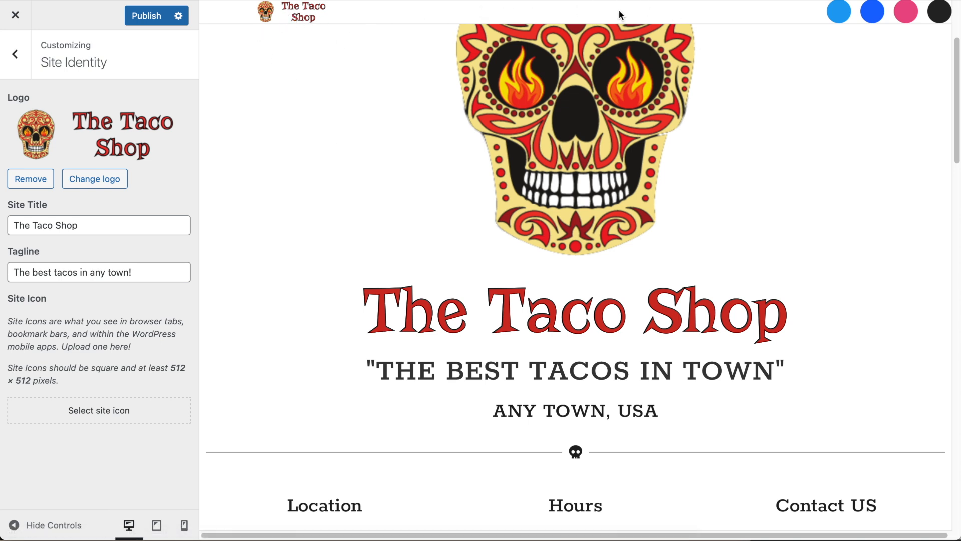
Publish the logo change, then open Sample Home Page in Elementor from Pages > All Pages.
scroll(530, 24, up, 1)
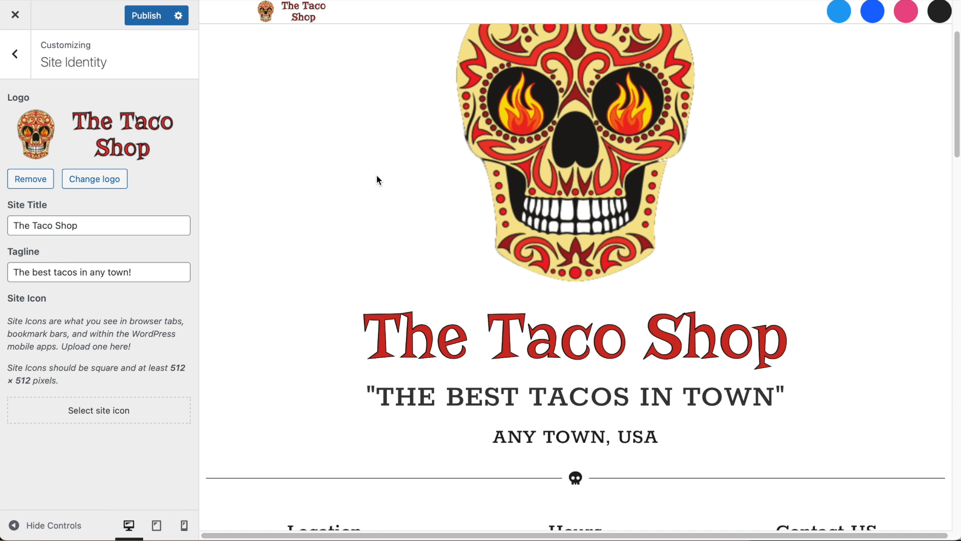
click(138, 20)
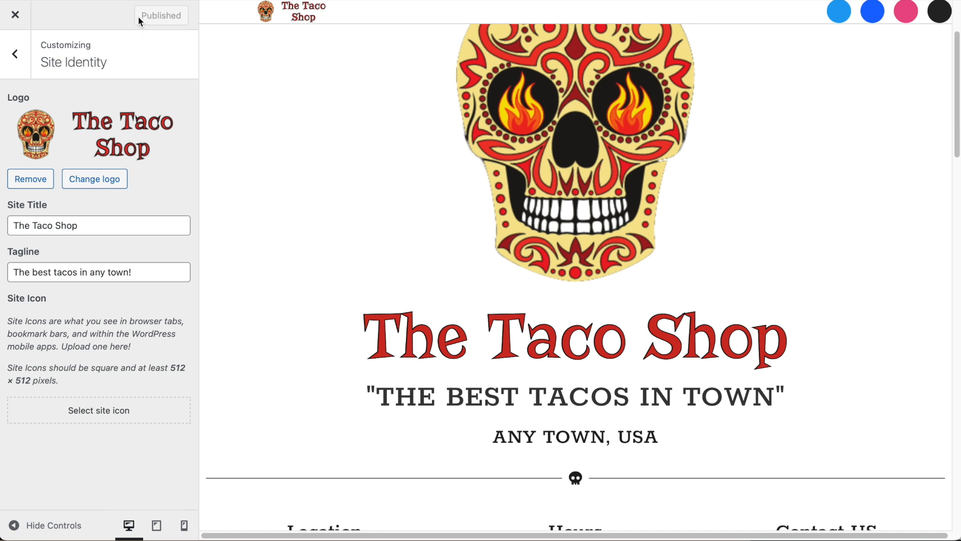
click(15, 19)
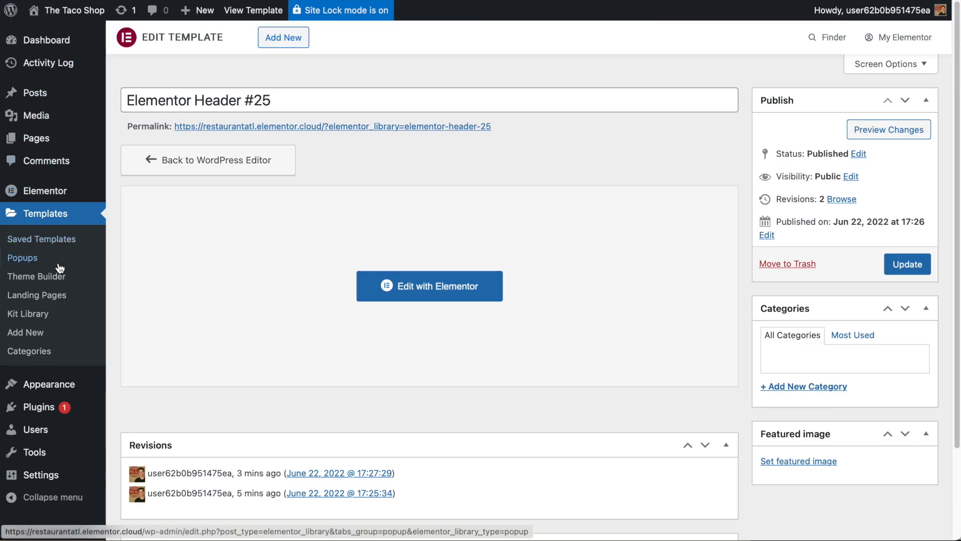
mouse_move(43, 135)
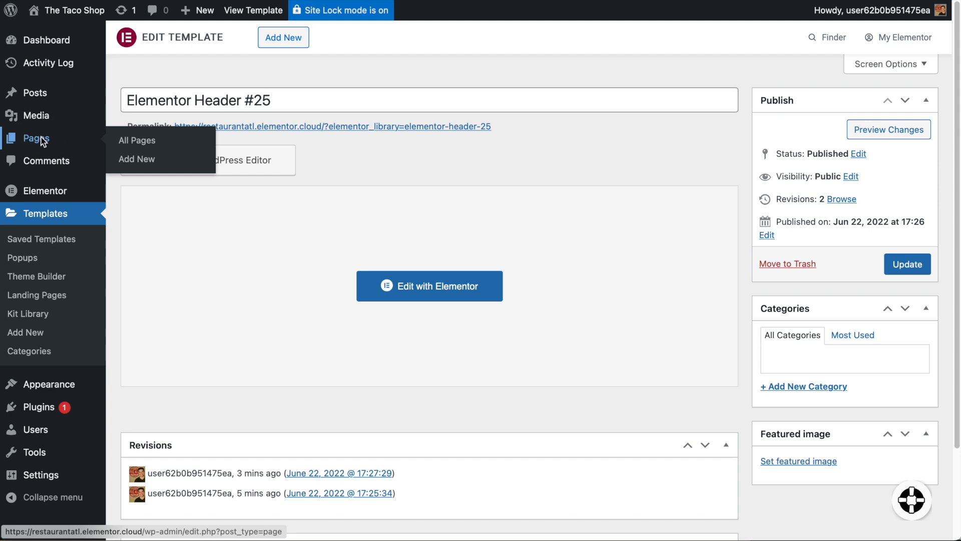
click(42, 139)
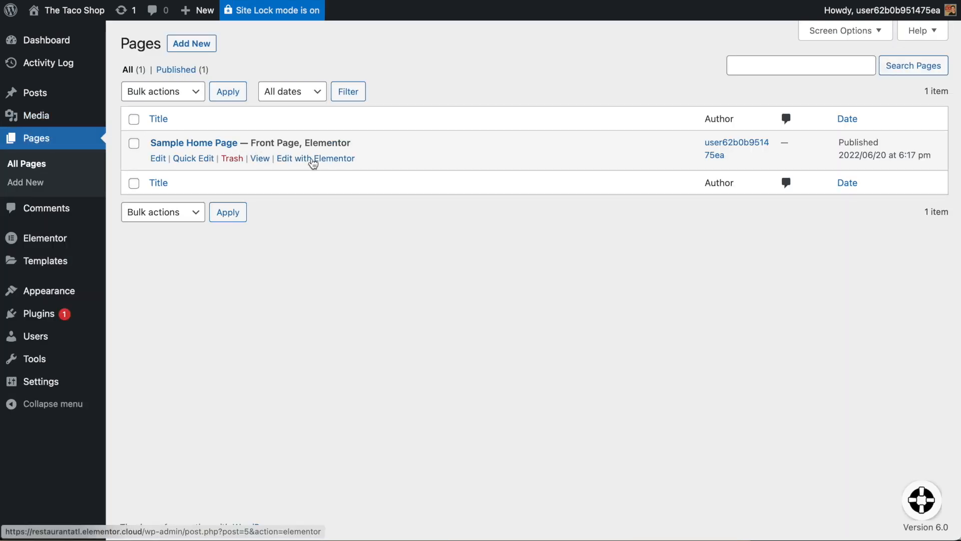
click(314, 160)
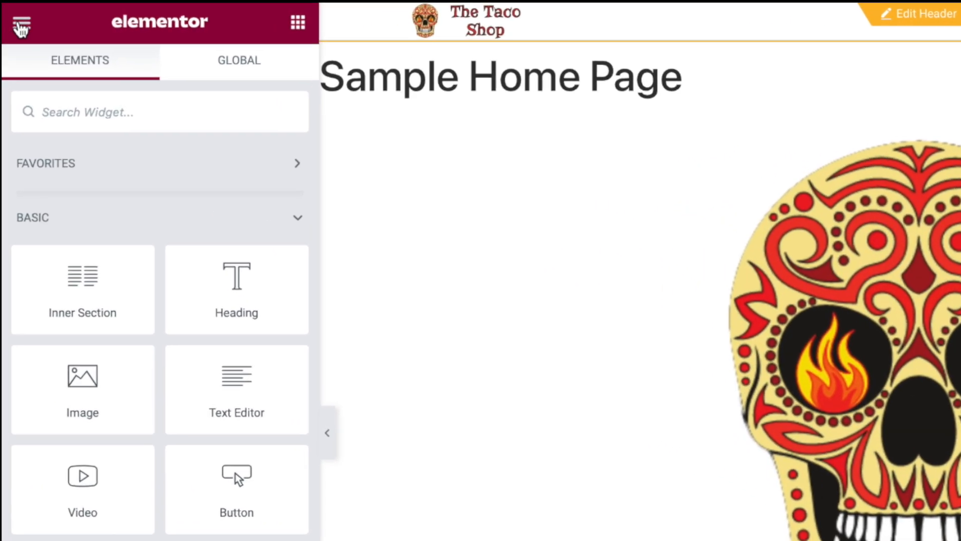
Open the Elementor Header #25 template for editing through the Theme Builder.
click(12, 12)
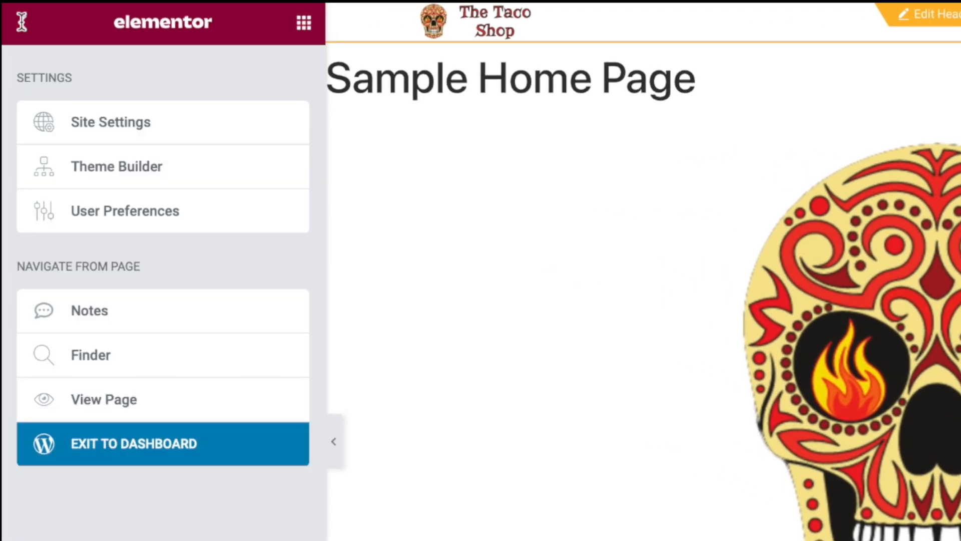
click(153, 165)
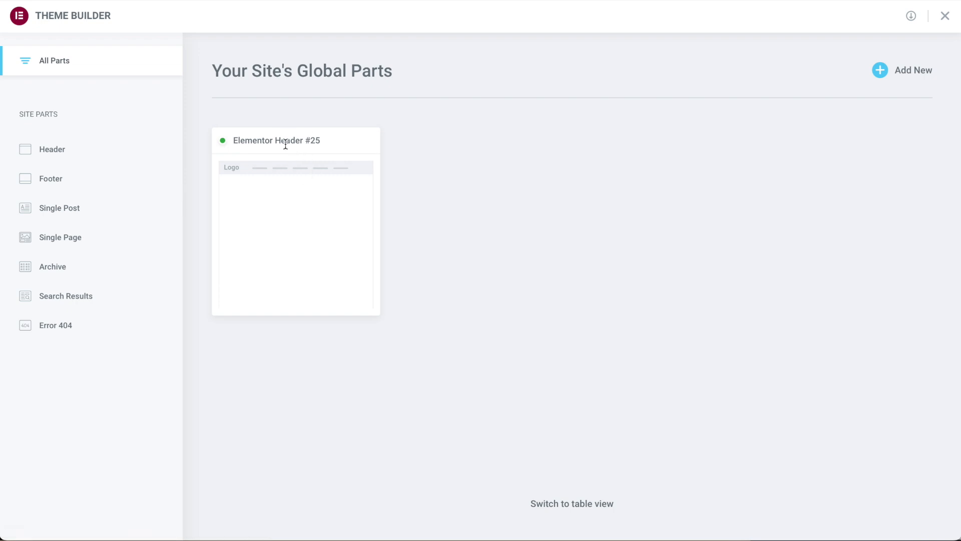
click(294, 169)
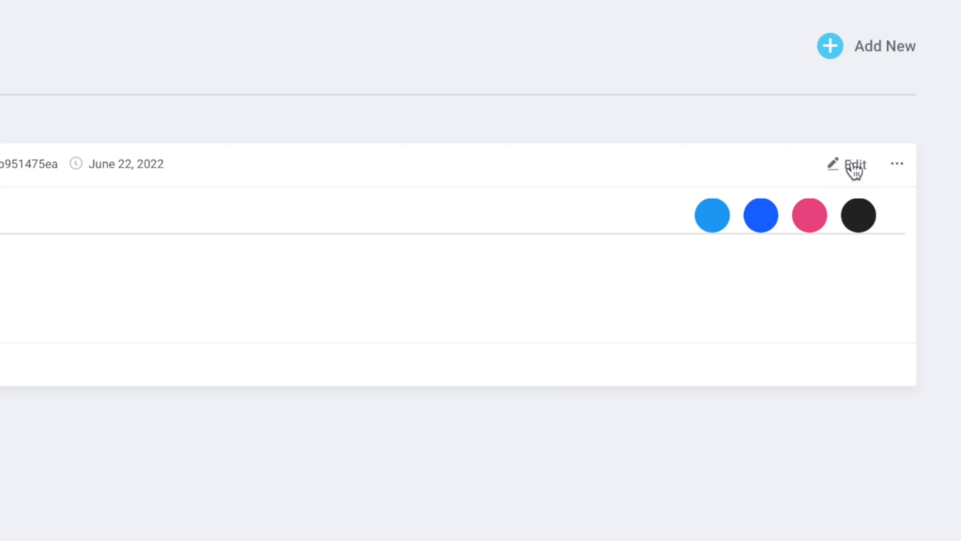
click(854, 165)
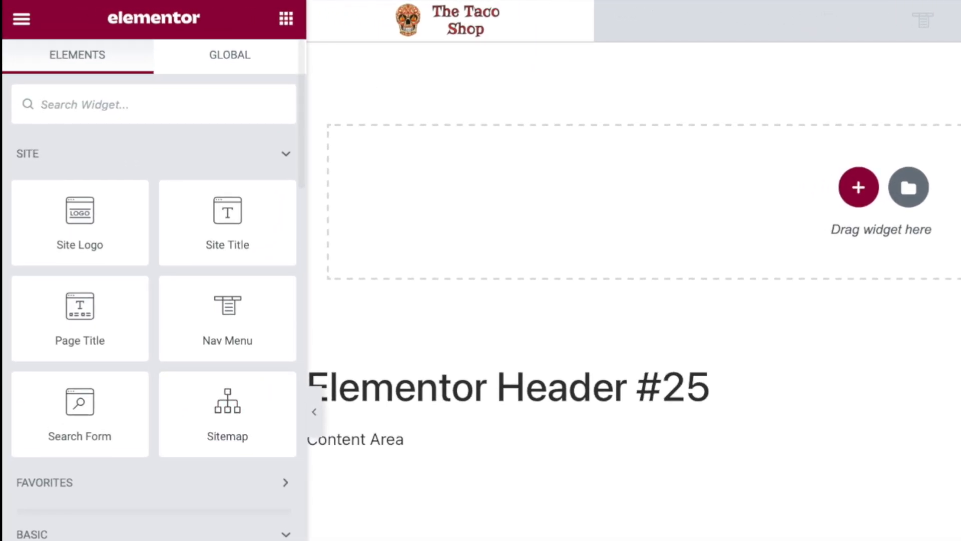
Exit to the WordPress dashboard and go to Appearance > Menus to create a new menu.
click(22, 20)
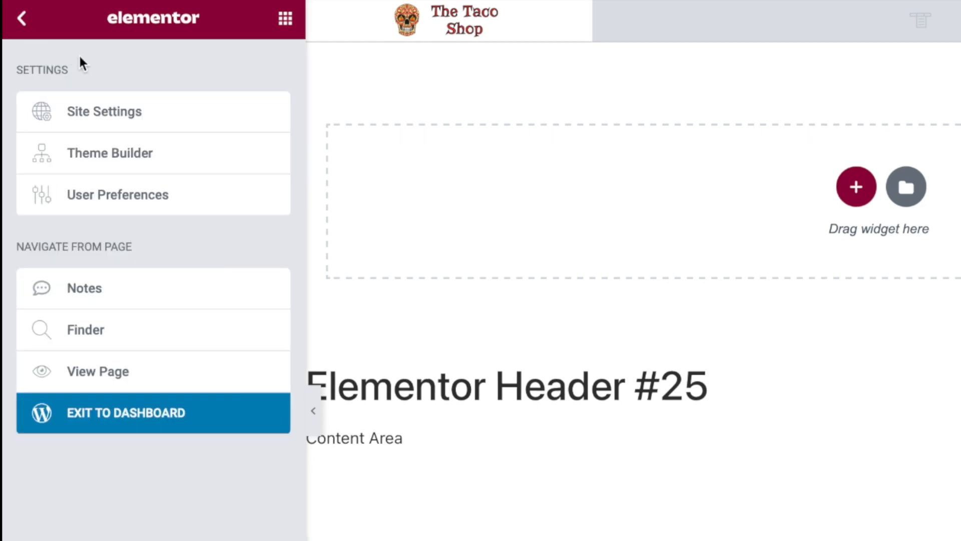
click(98, 272)
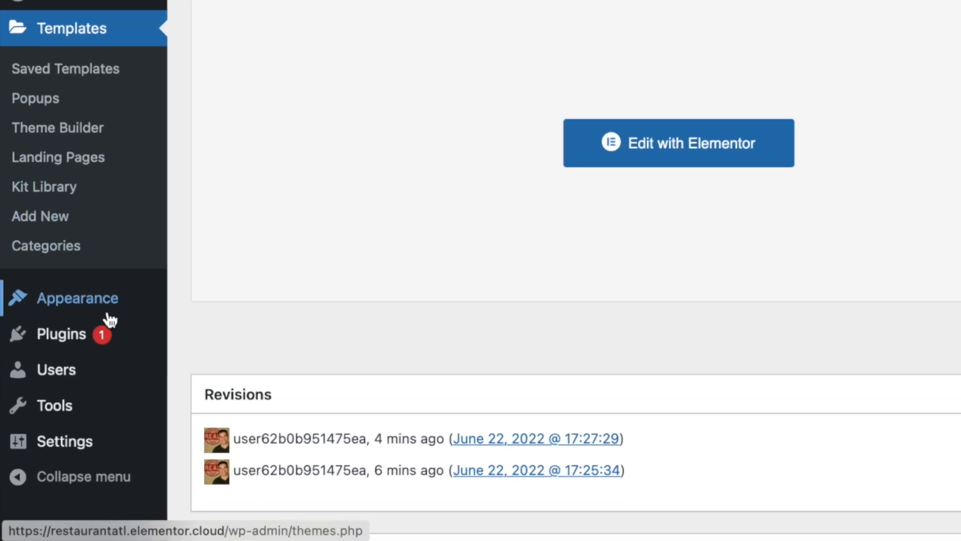
mouse_move(106, 313)
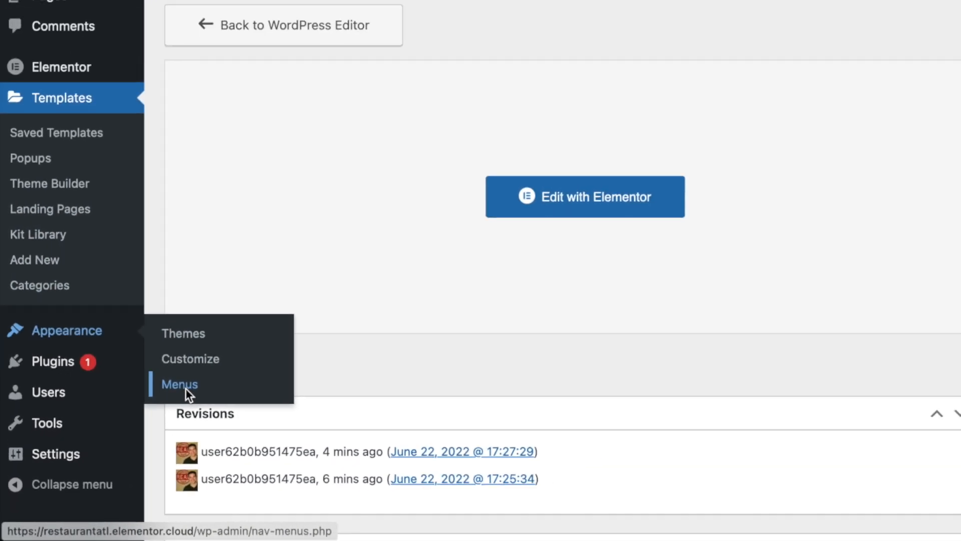
click(259, 331)
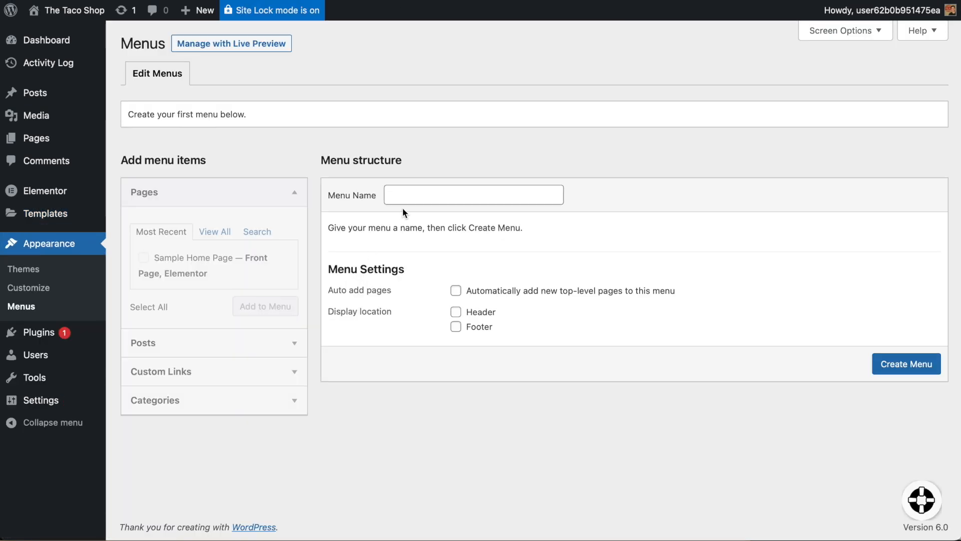
click(404, 194)
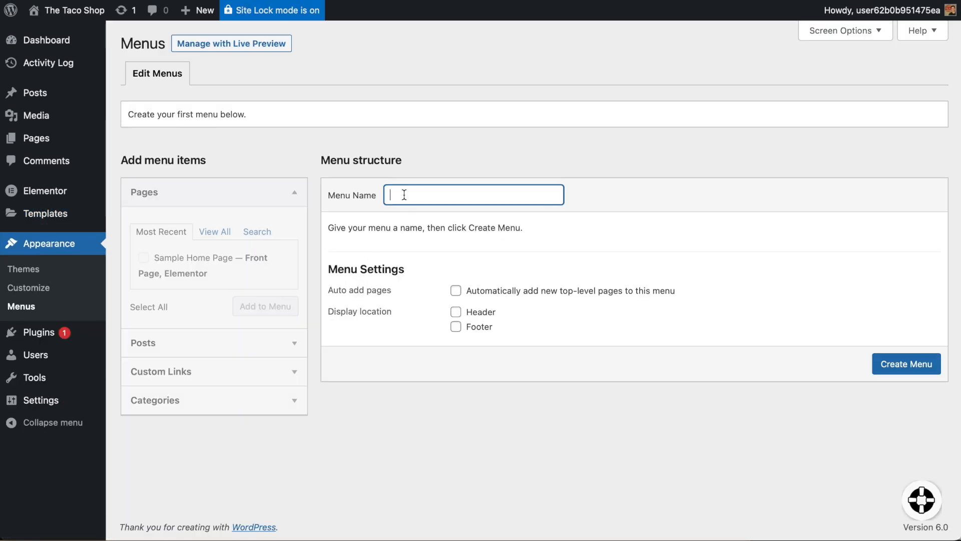
Create 'Main menu' assigned to the Header display location and expand Custom Links.
text(Main menu)
click(351, 256)
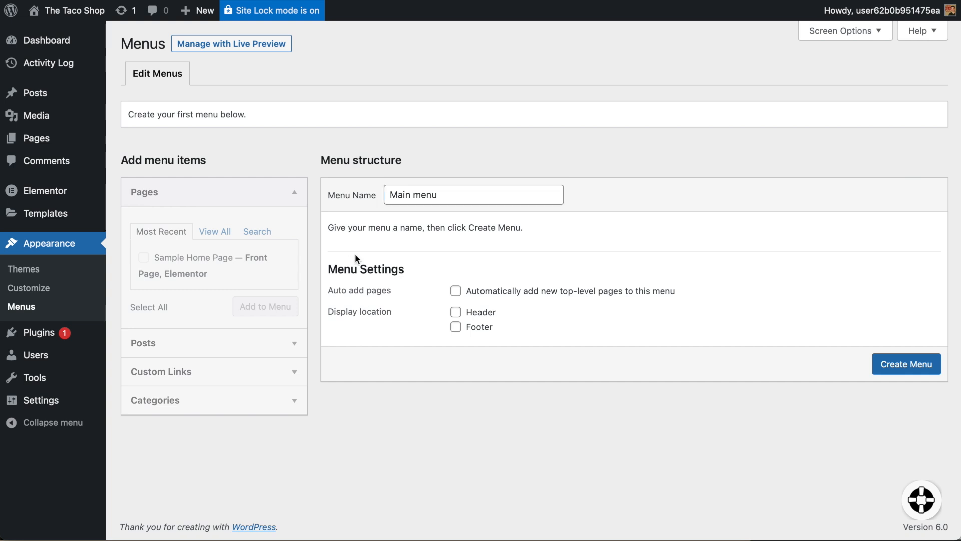
click(457, 314)
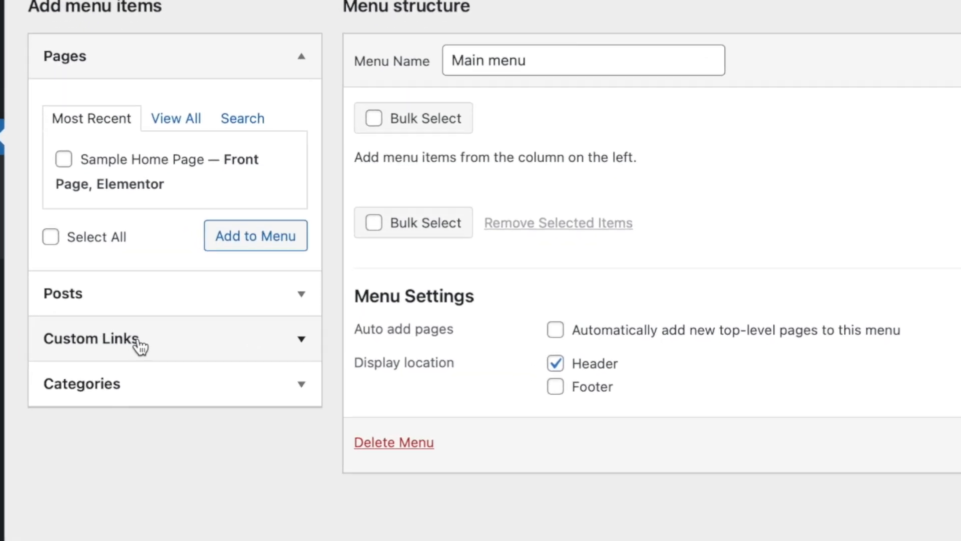
click(179, 361)
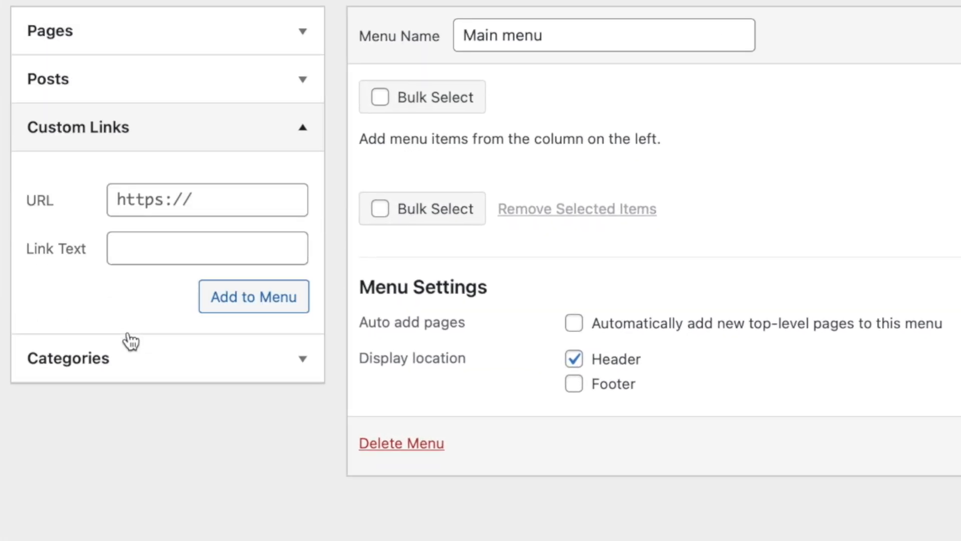
click(197, 203)
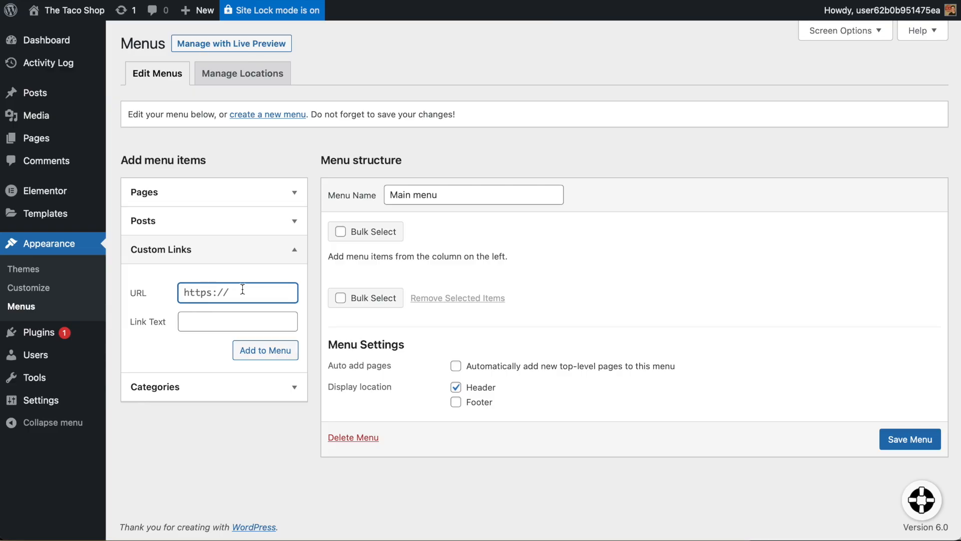
Add the /#about and /#menu custom links to Main menu.
text(/#about)
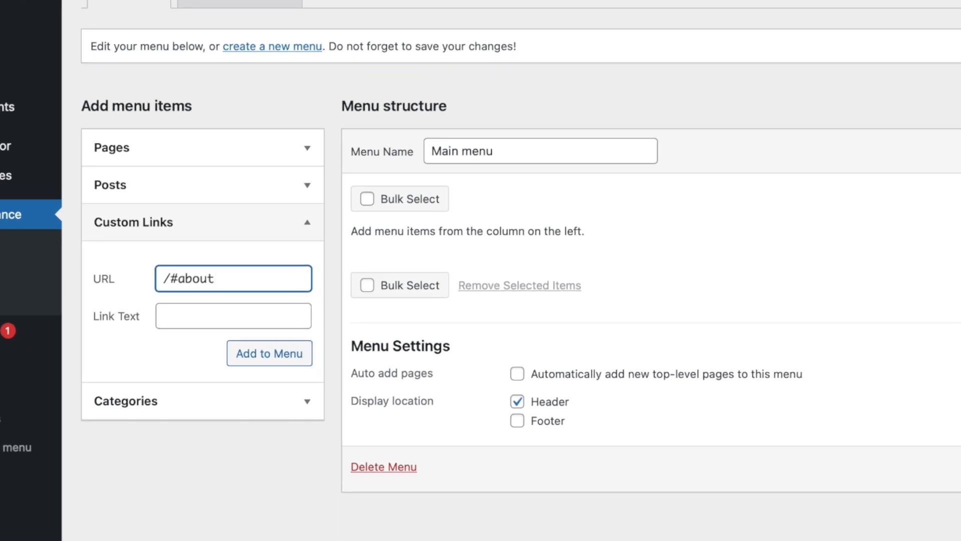
click(243, 353)
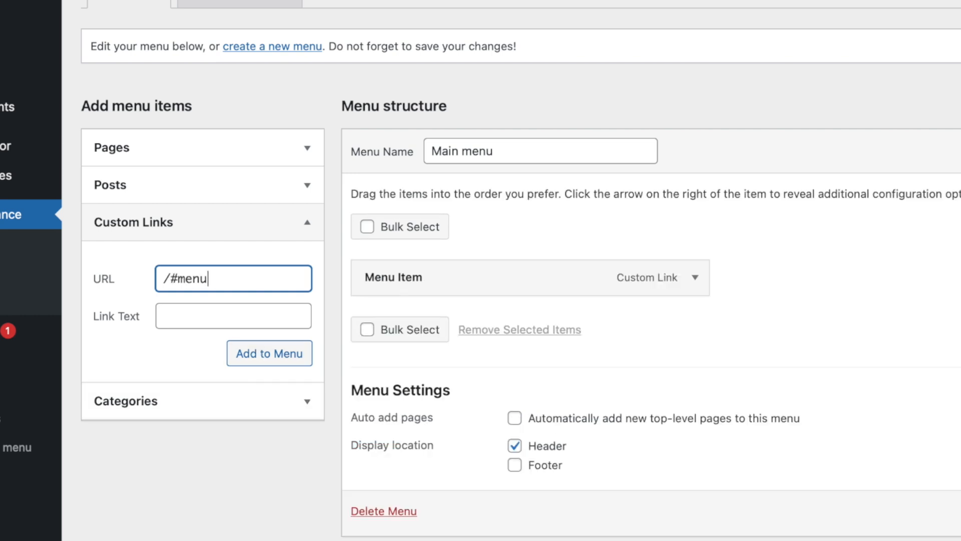
click(282, 357)
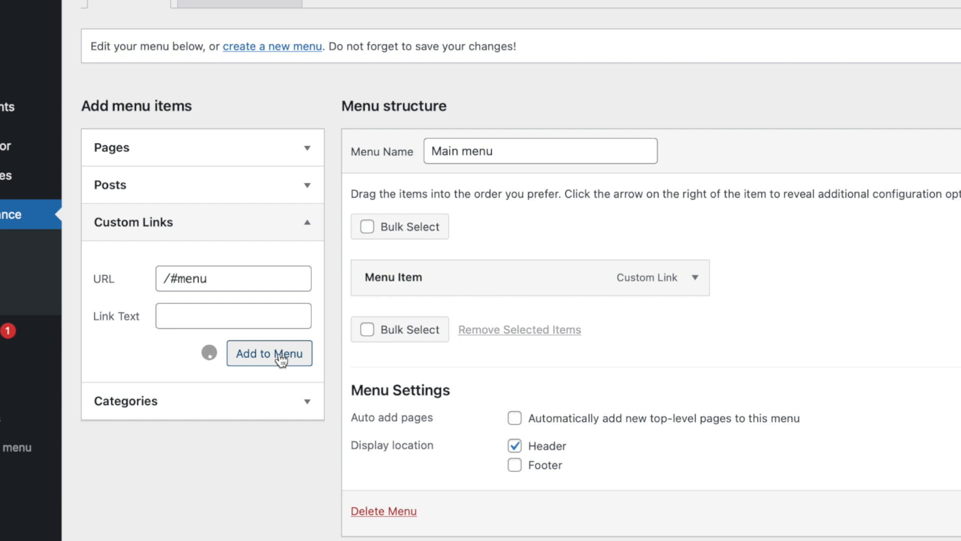
Add a custom link labelled 'Contact' pointing to /#contact.
click(222, 281)
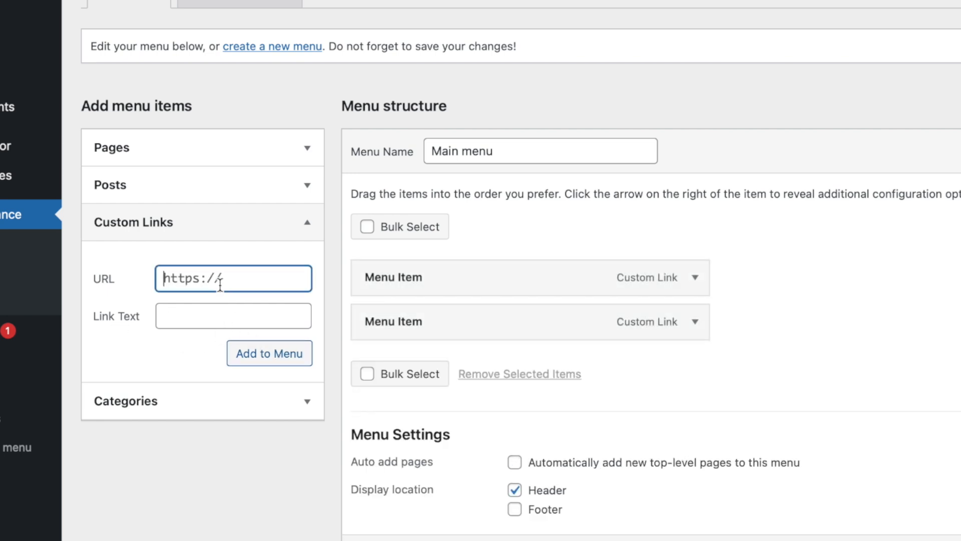
key(ctrl+a)
text(/)
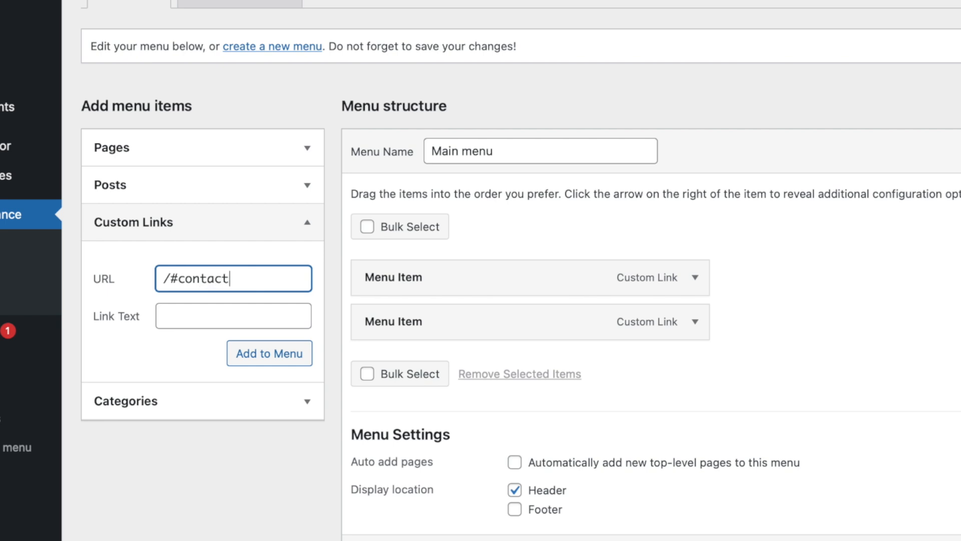
click(200, 317)
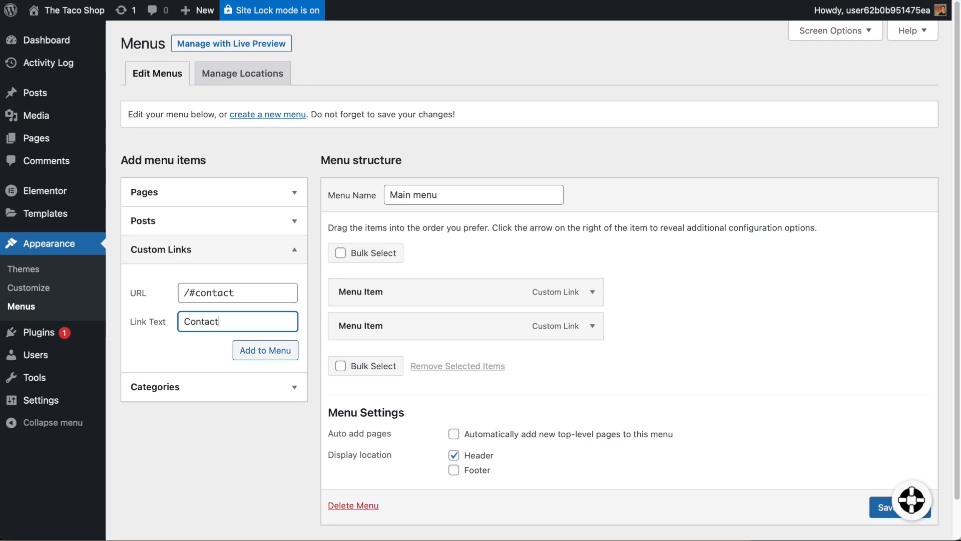
click(268, 350)
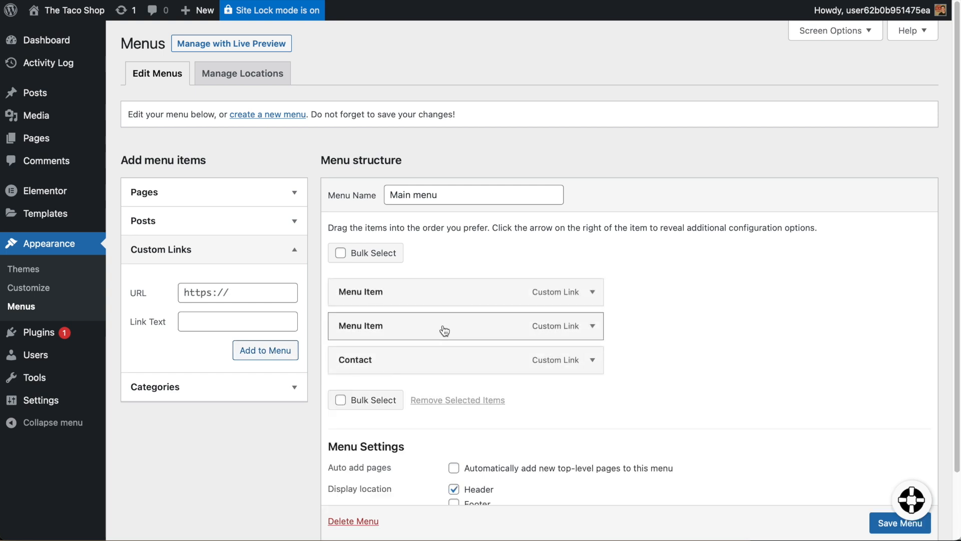
Rename the second menu item's navigation label to 'Menu'.
click(592, 326)
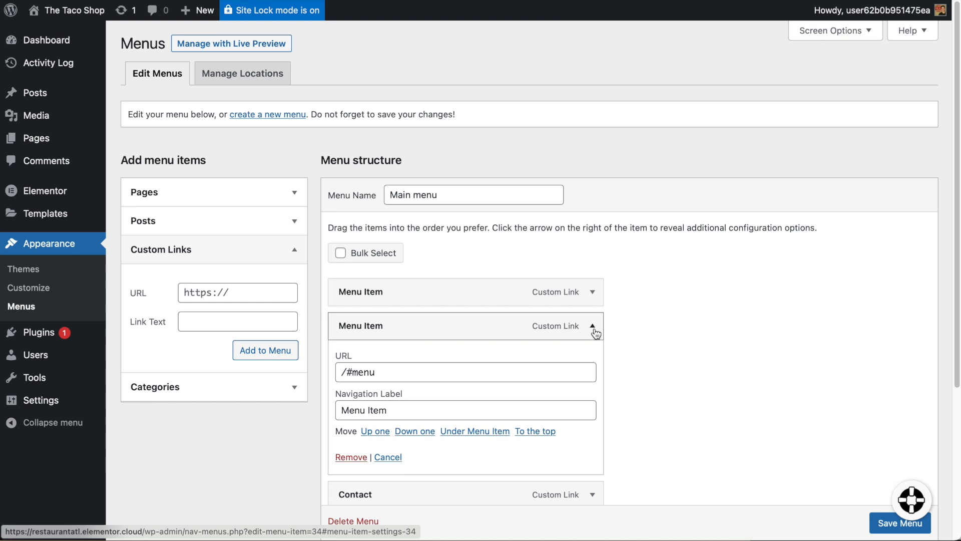
triple_click(406, 410)
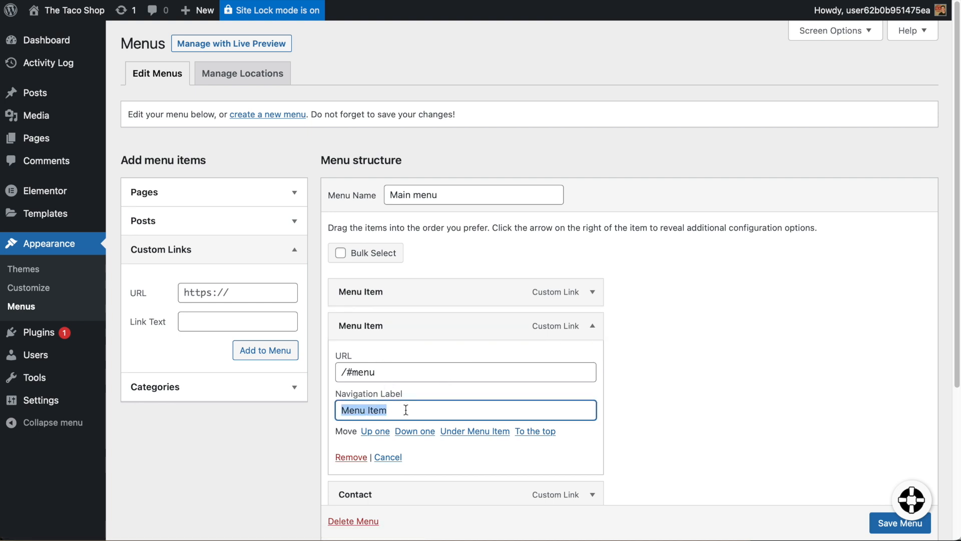
text(Menu)
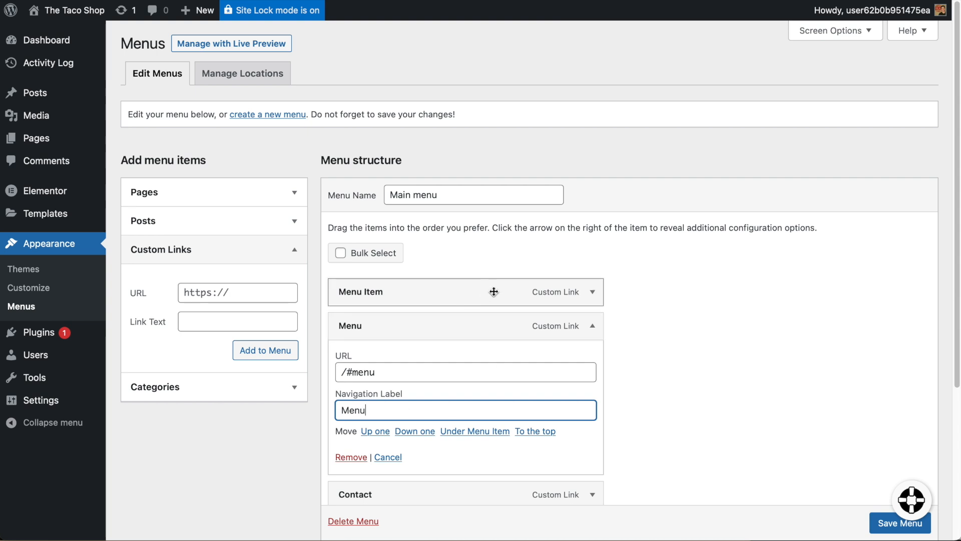
Rename the first menu item to 'About' and save Main menu.
click(595, 294)
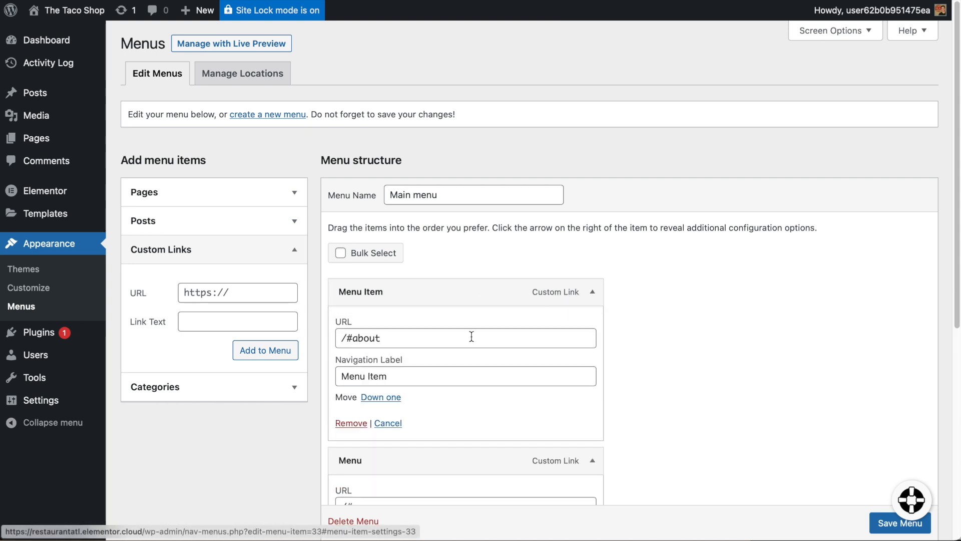
double_click(404, 374)
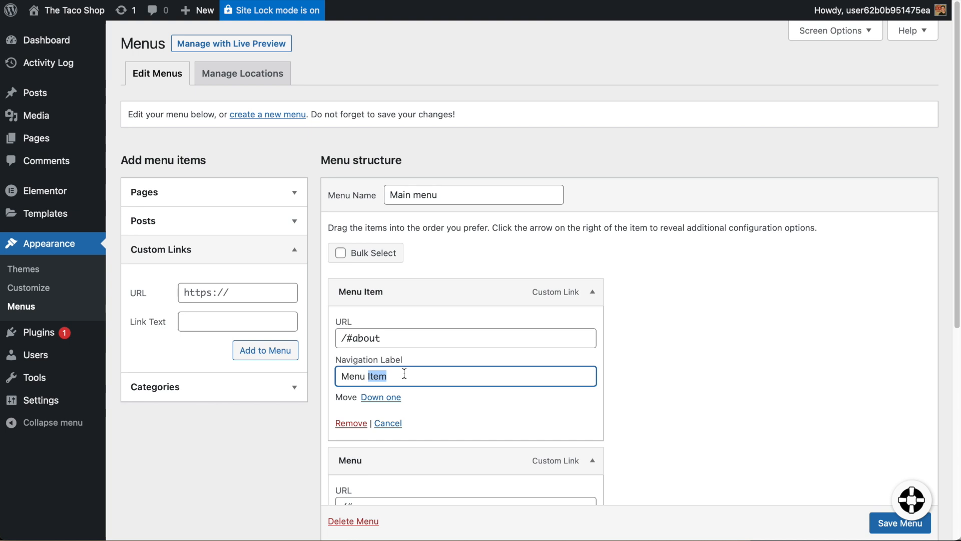
triple_click(403, 375)
text(About)
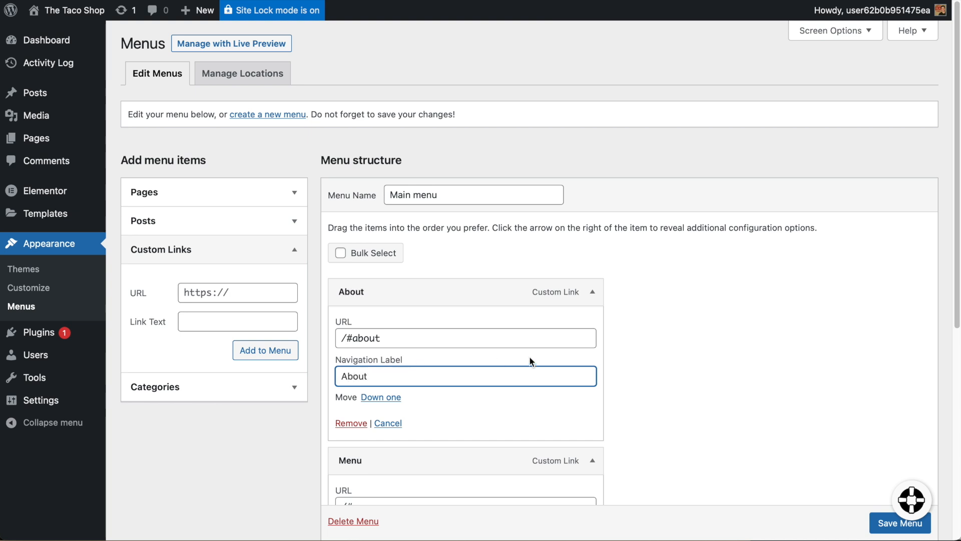
click(666, 372)
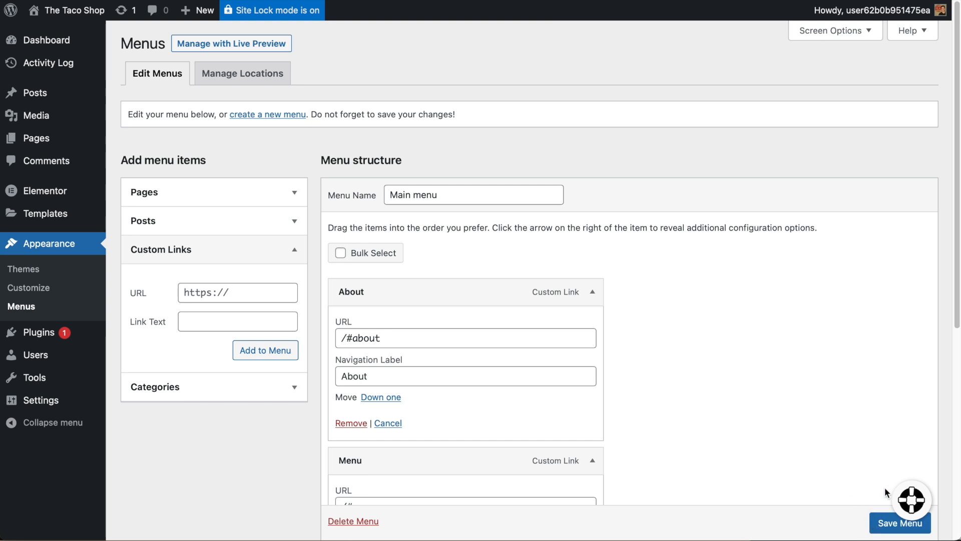
click(888, 524)
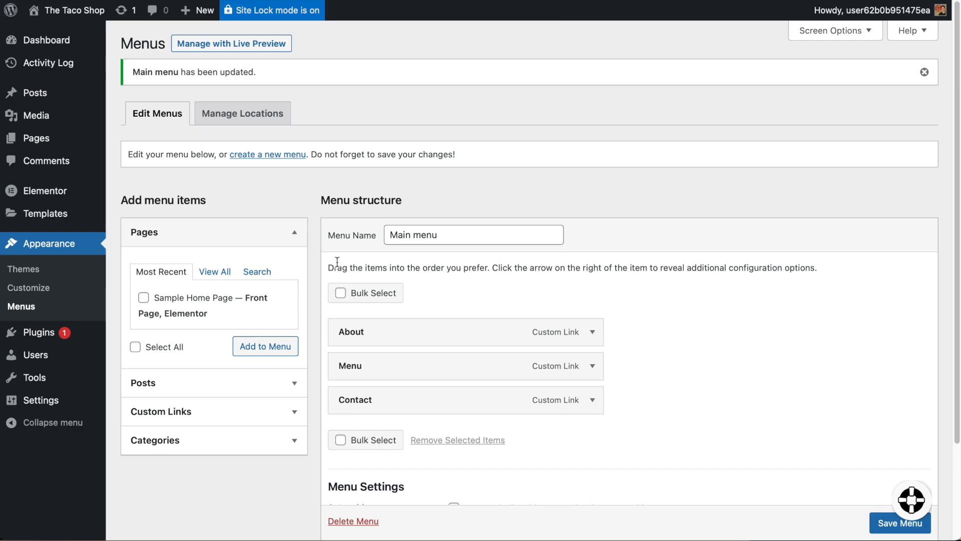
mouse_move(15, 191)
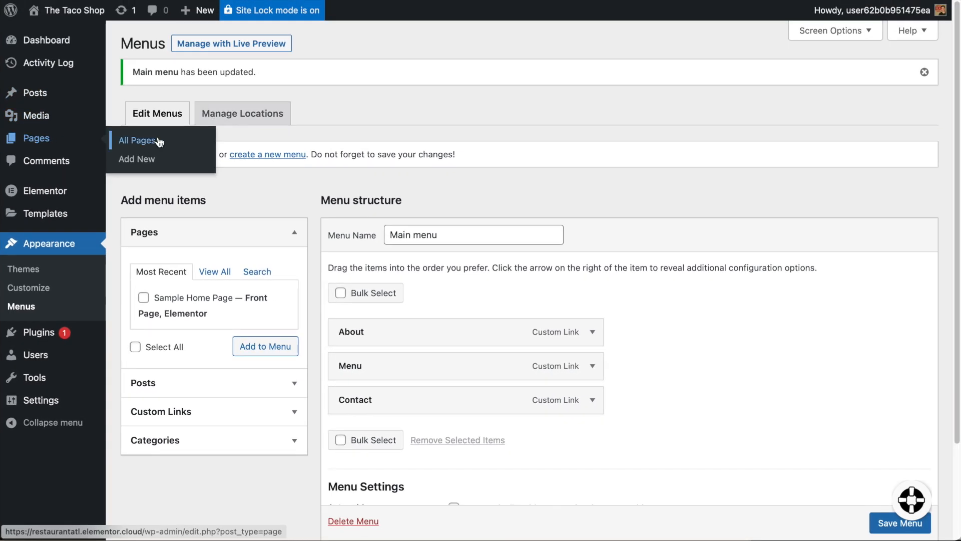
Open Sample Home Page in Elementor from Pages > All Pages.
click(158, 141)
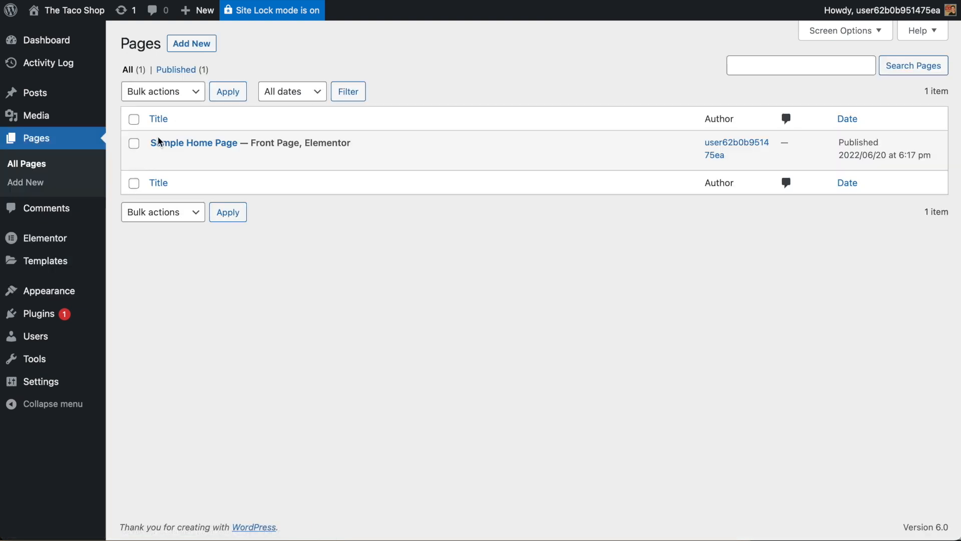
click(332, 158)
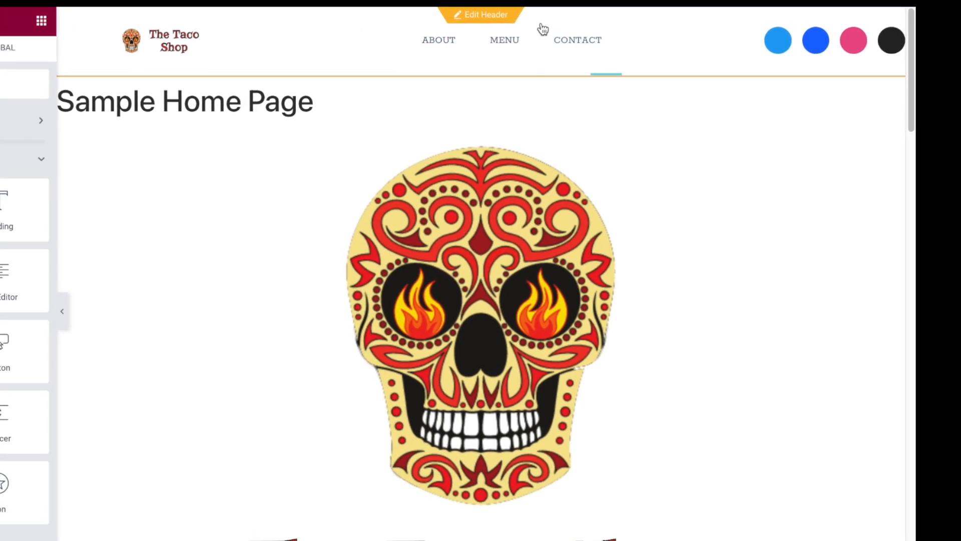
Edit the header, select the Nav Menu widget and show its Style settings.
click(492, 19)
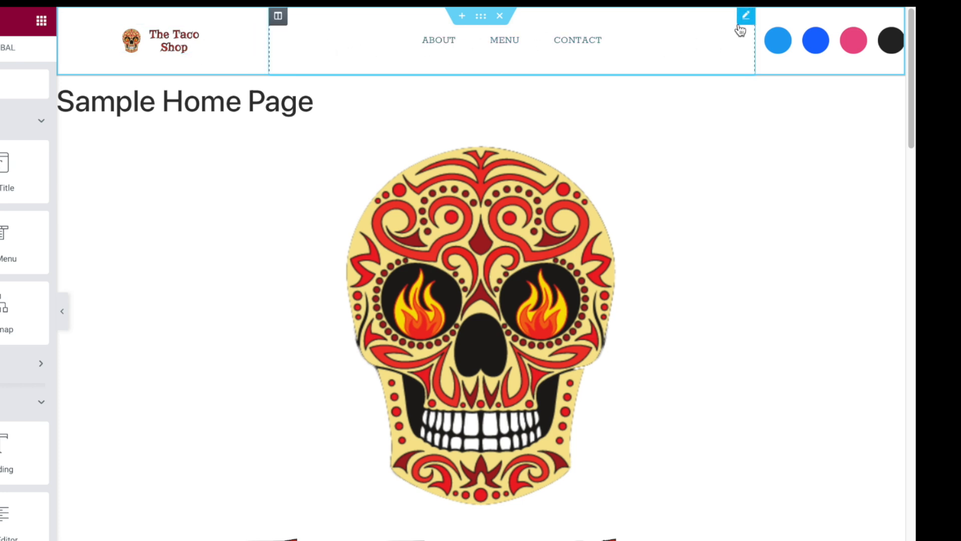
click(737, 25)
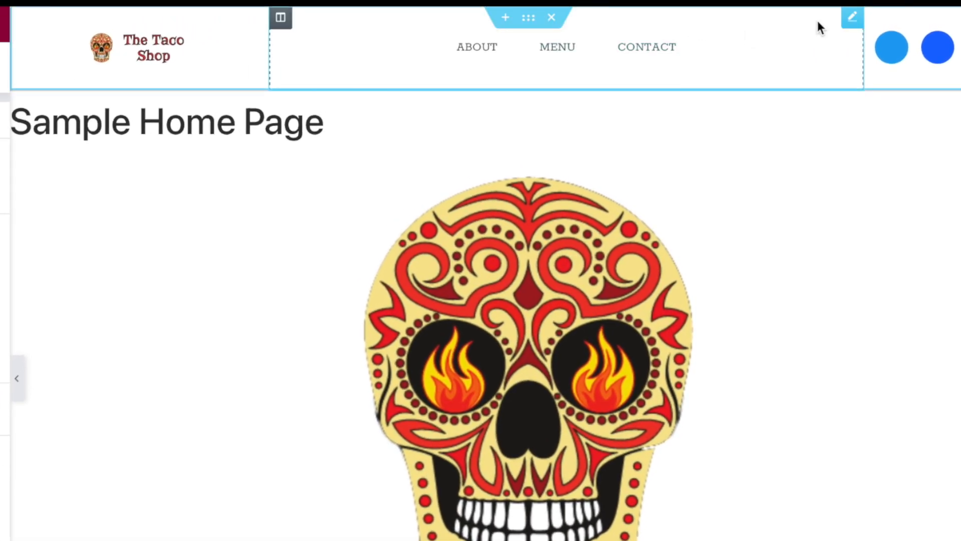
click(855, 19)
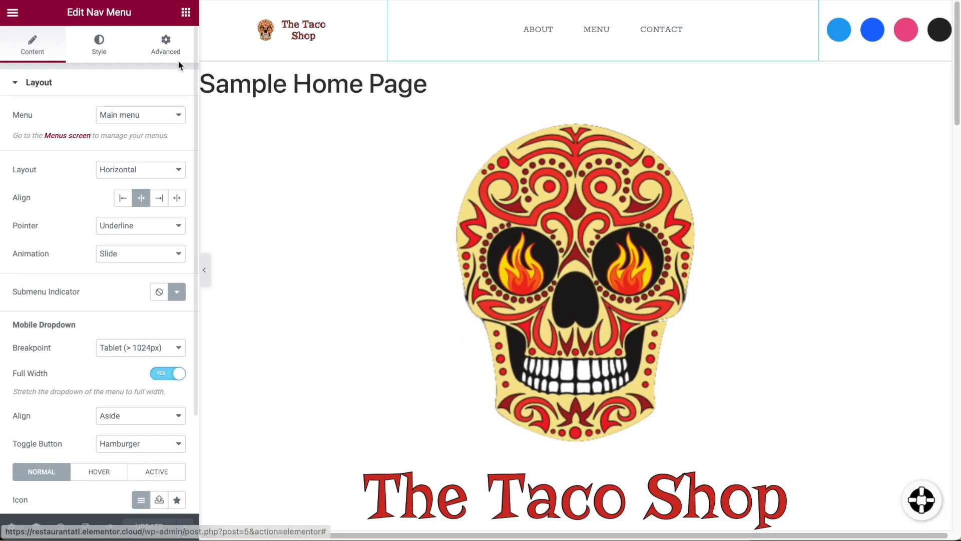
click(100, 53)
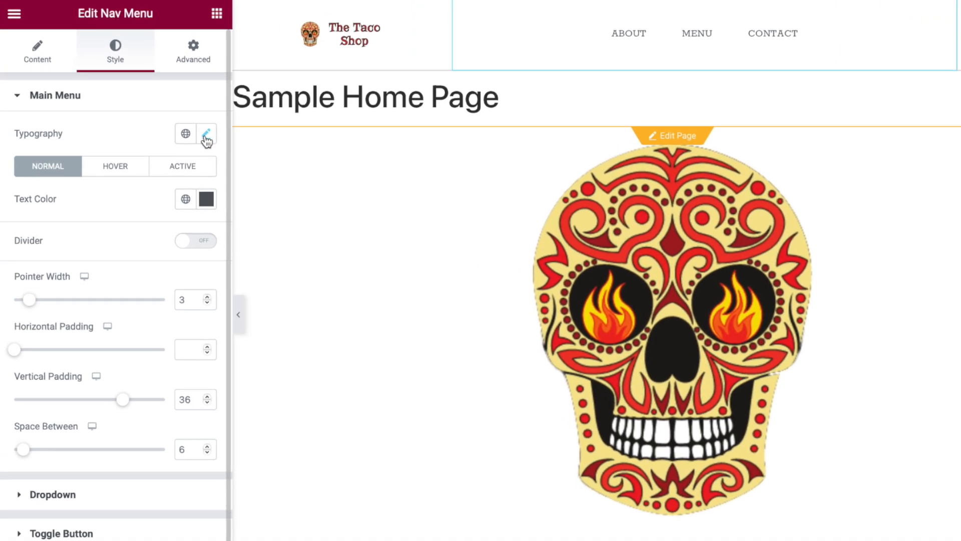
Set the nav menu Typography size to 25 px.
click(176, 115)
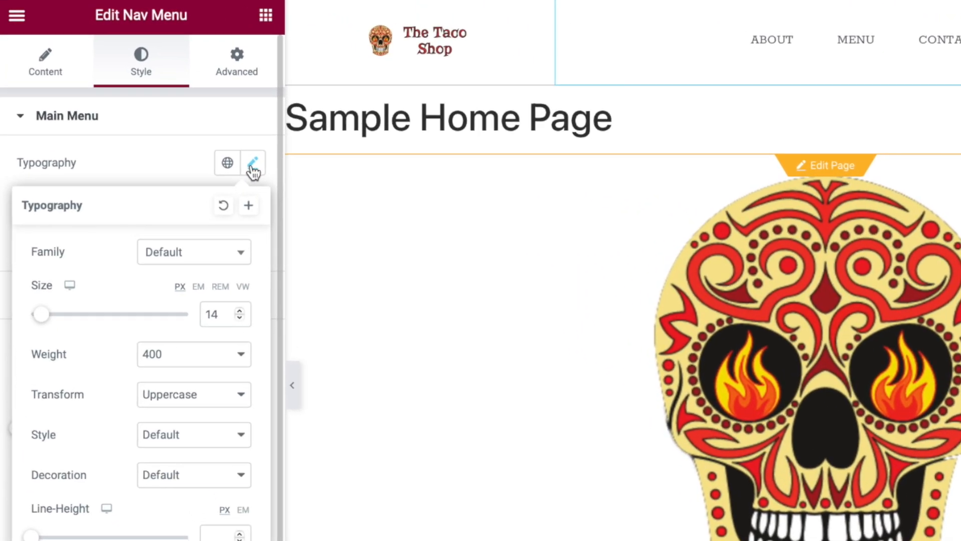
drag(48, 335, 58, 336)
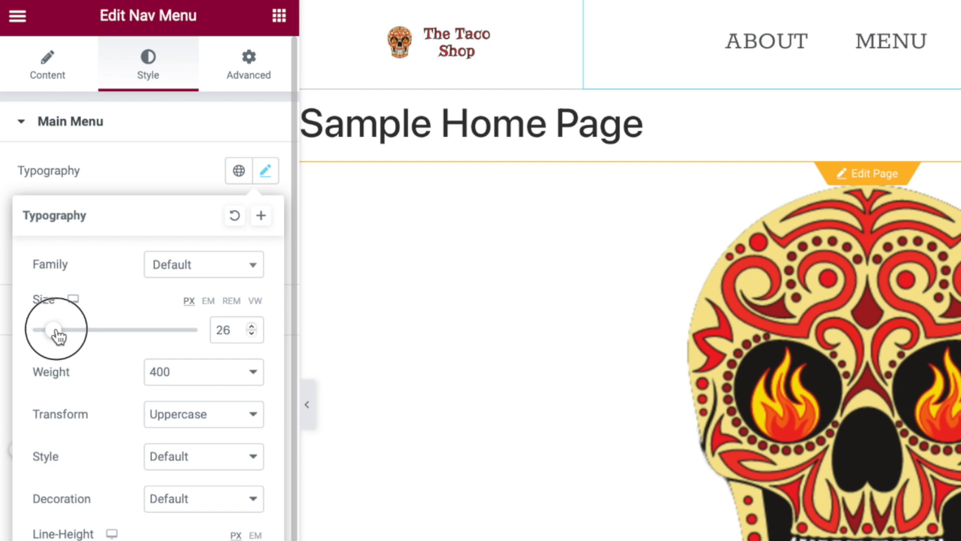
drag(58, 336, 58, 336)
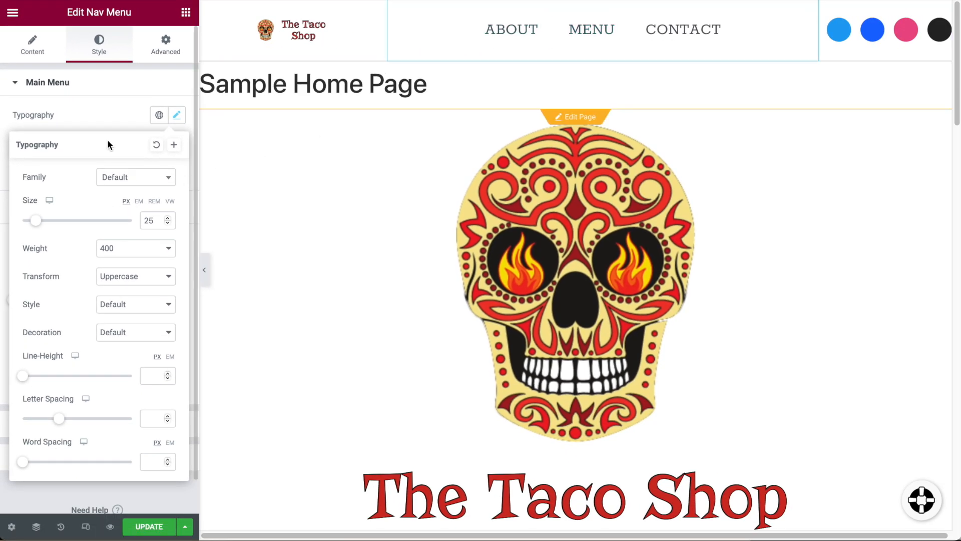
click(109, 116)
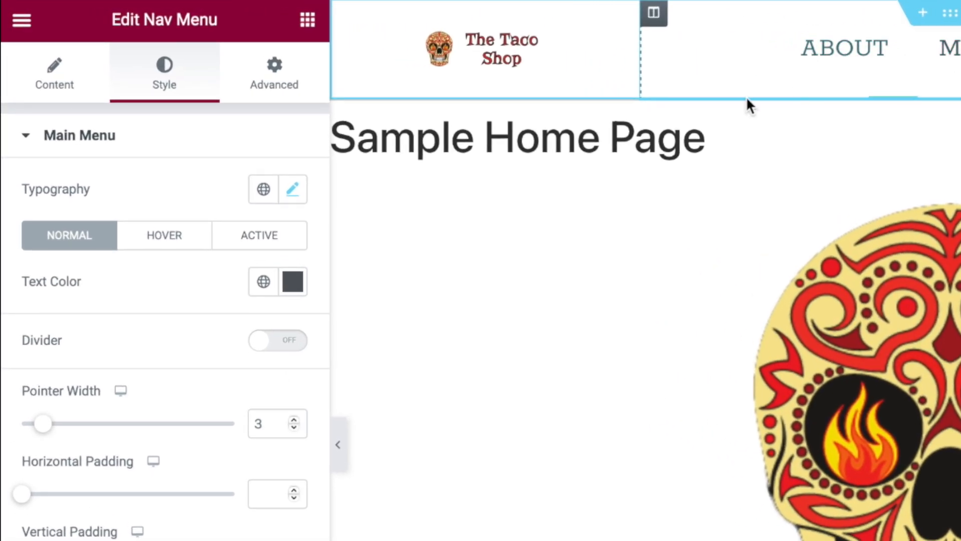
Set the nav menu's hover text and hover underline both to the red Primary global colour.
click(166, 242)
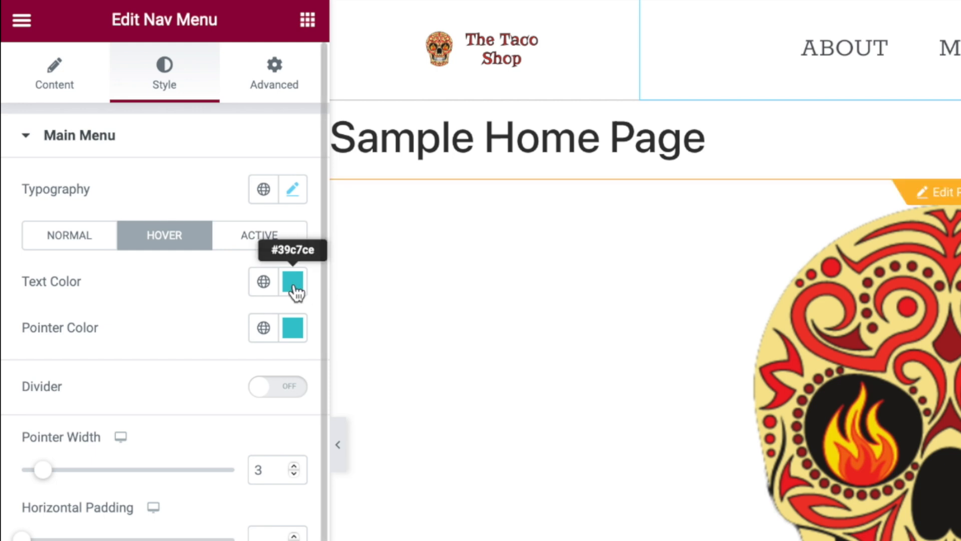
click(264, 284)
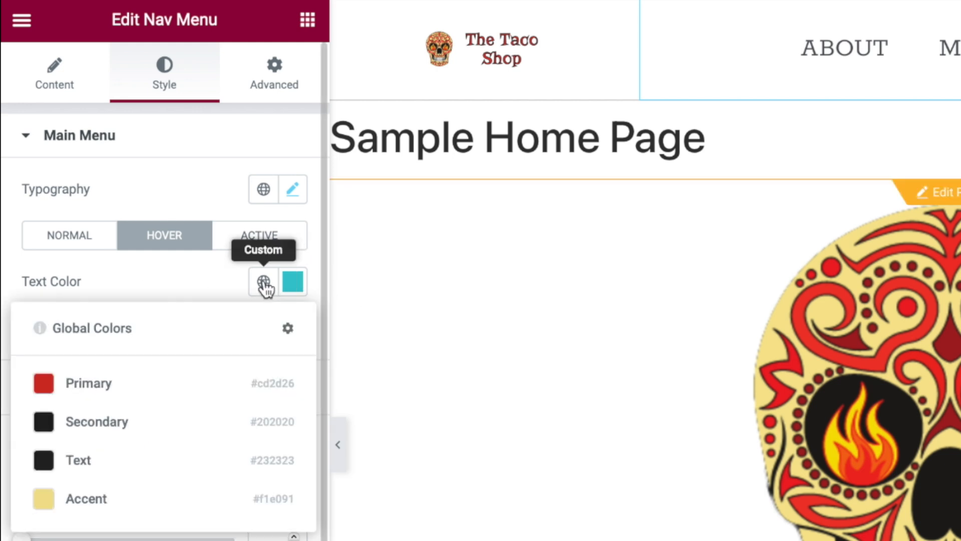
click(116, 386)
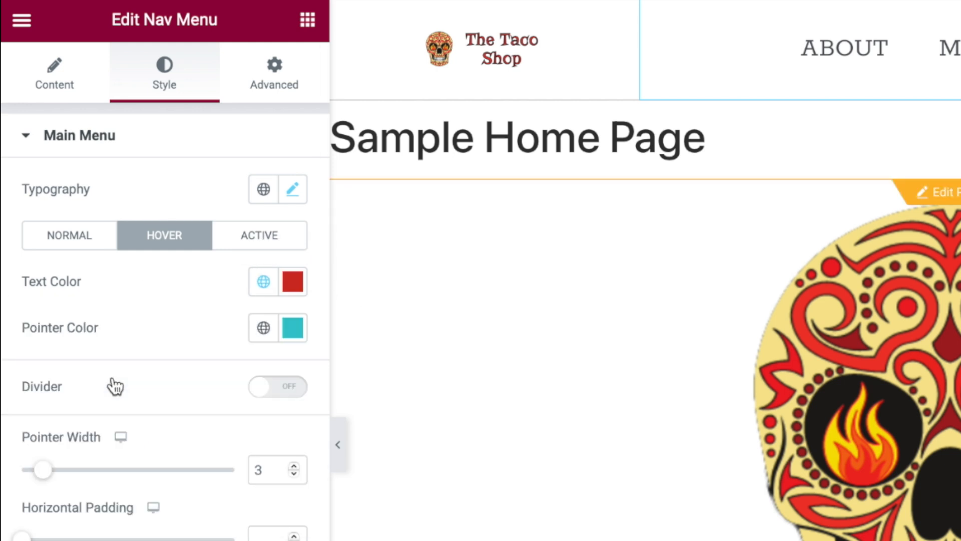
click(264, 327)
click(122, 426)
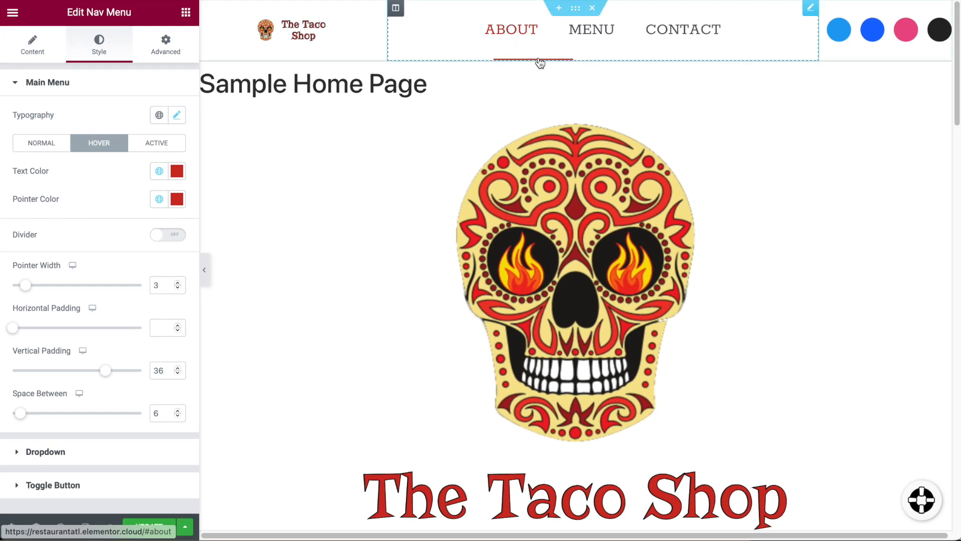
click(166, 203)
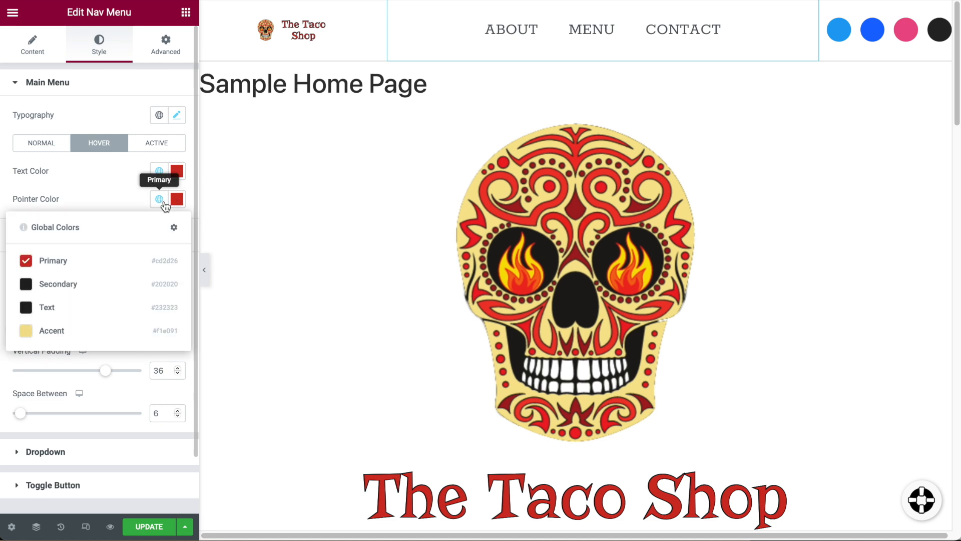
click(57, 330)
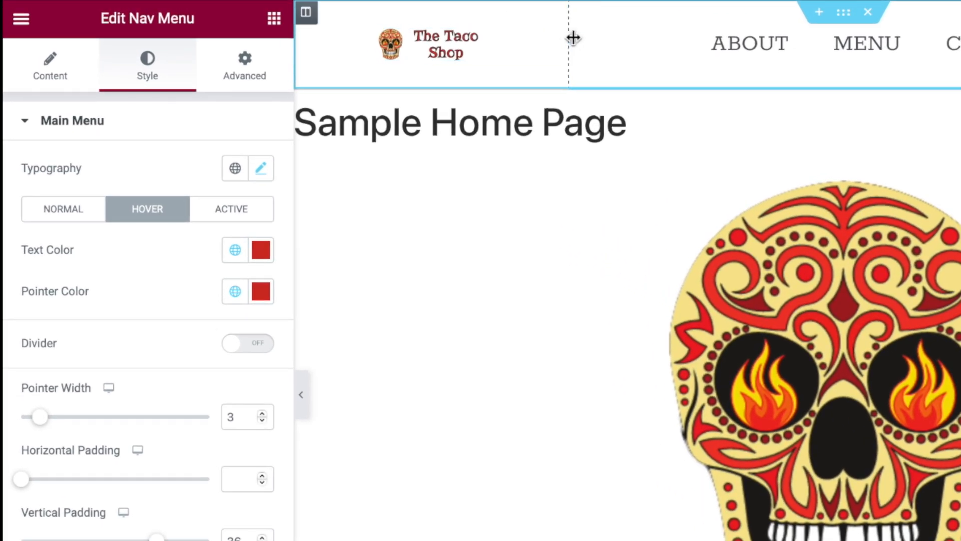
Enlarge the header site logo to 316 px wide and widen its column to fit.
mouse_move(555, 45)
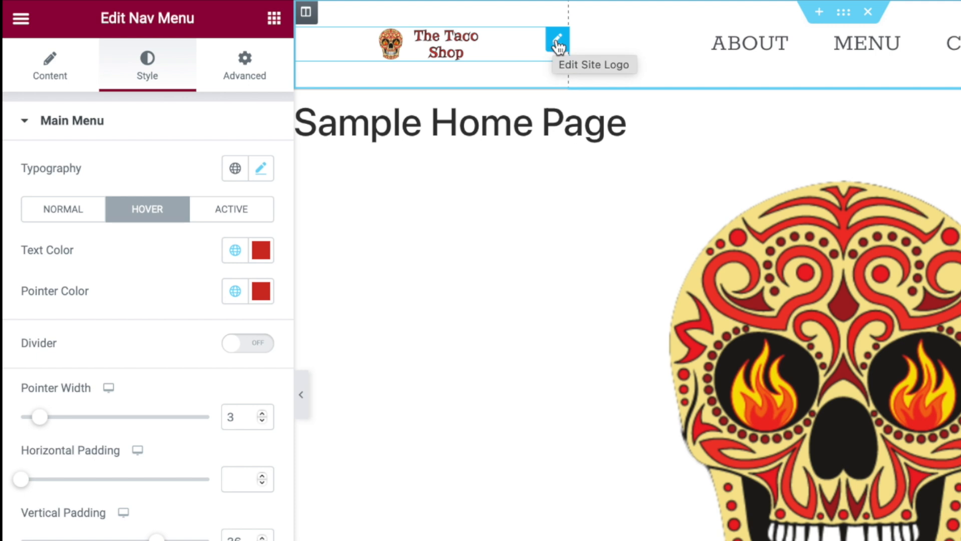
click(558, 45)
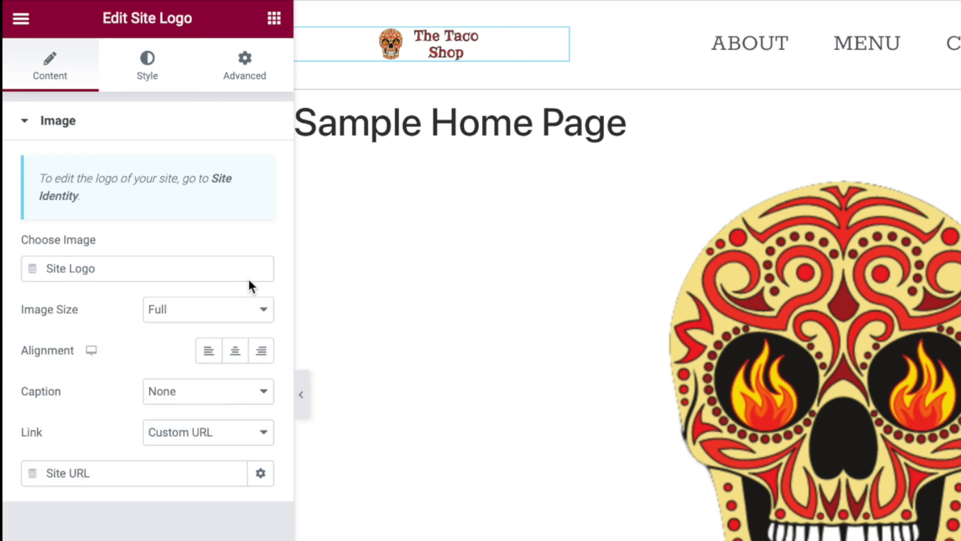
click(155, 73)
drag(47, 199, 81, 206)
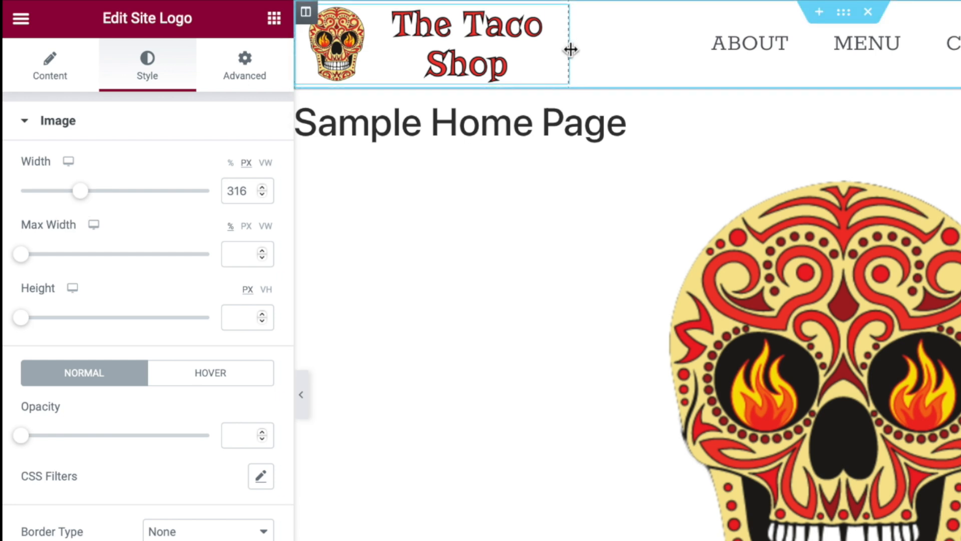
drag(571, 50, 631, 54)
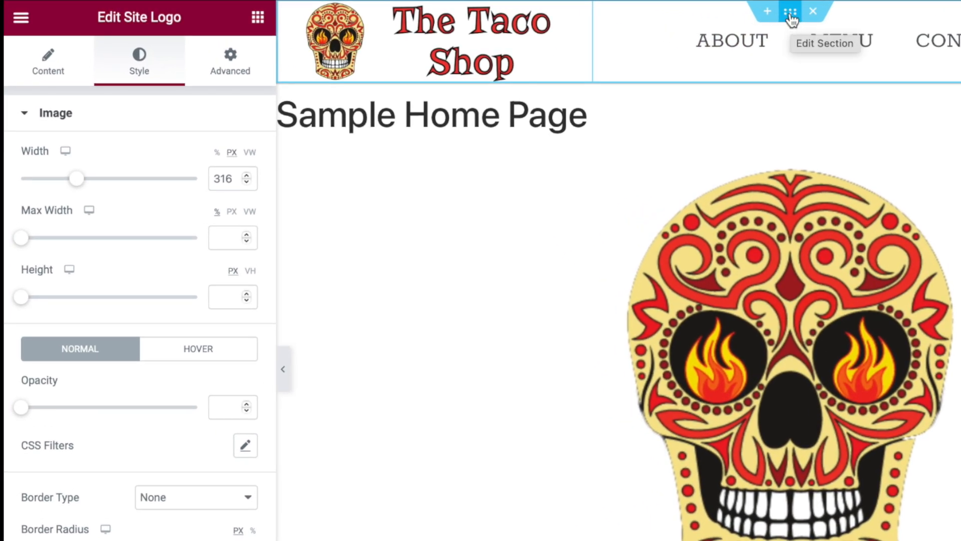
Set the header section's top margin to 0 and unlink its padding sides.
click(791, 13)
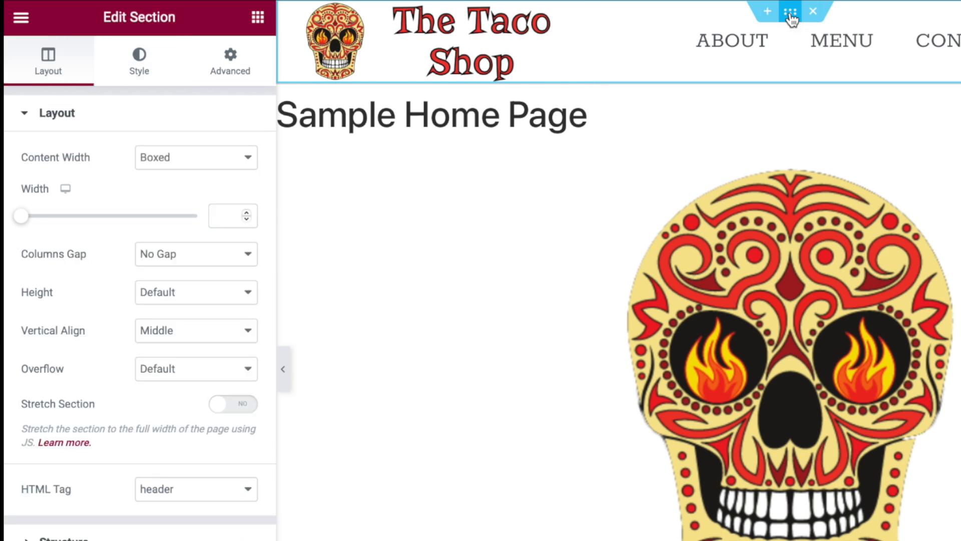
click(244, 69)
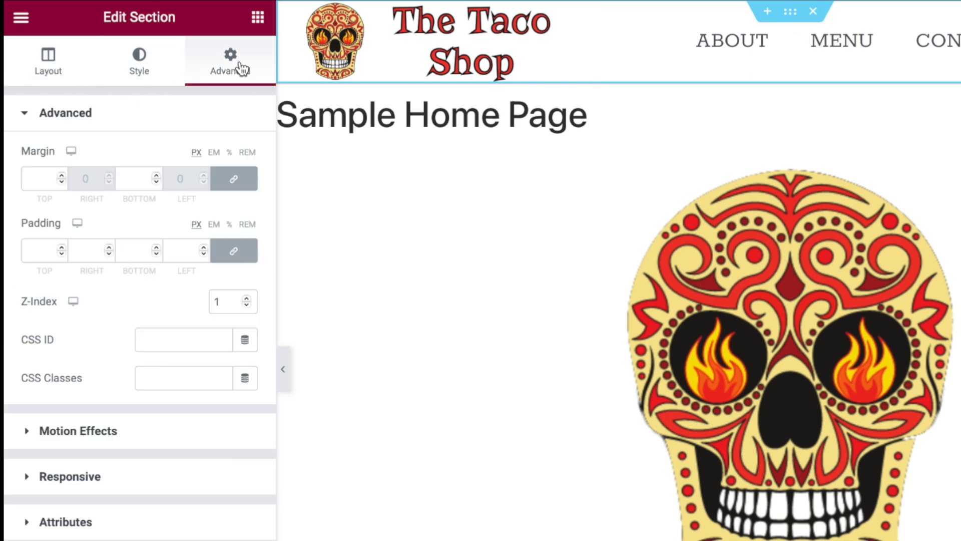
click(40, 179)
text(0)
click(234, 251)
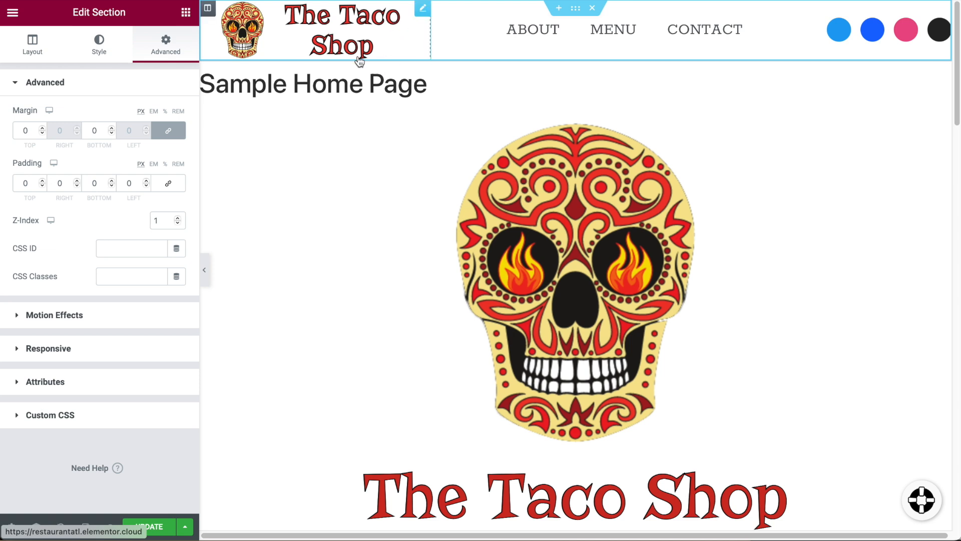
Give the header 25 px top and bottom padding and narrow the menu column to 50%.
click(112, 181)
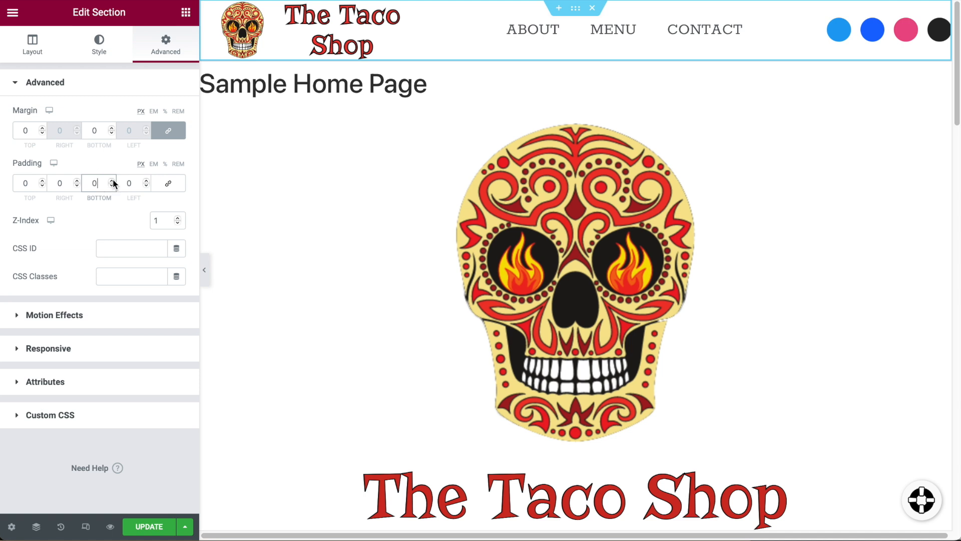
click(112, 181)
click(111, 181)
drag(112, 181, 112, 184)
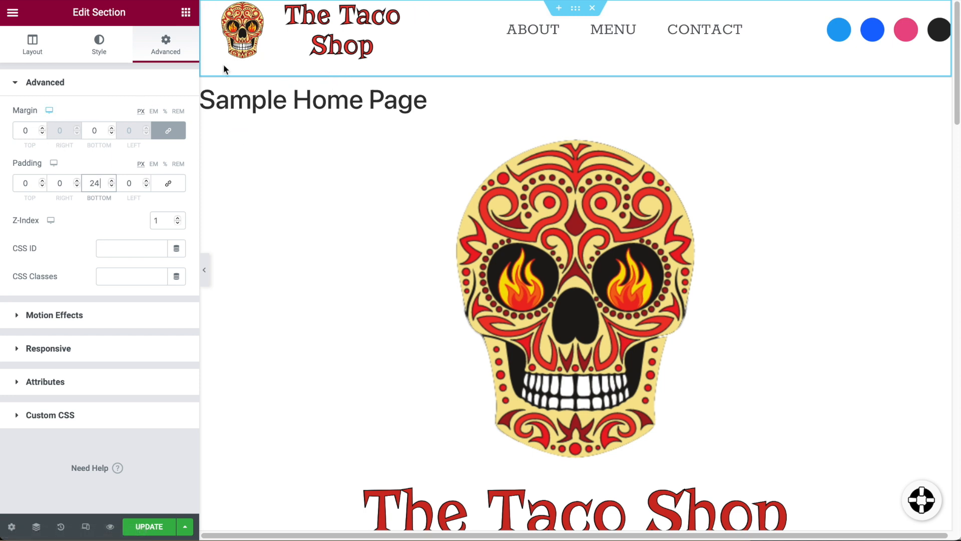
click(115, 179)
drag(43, 181, 43, 181)
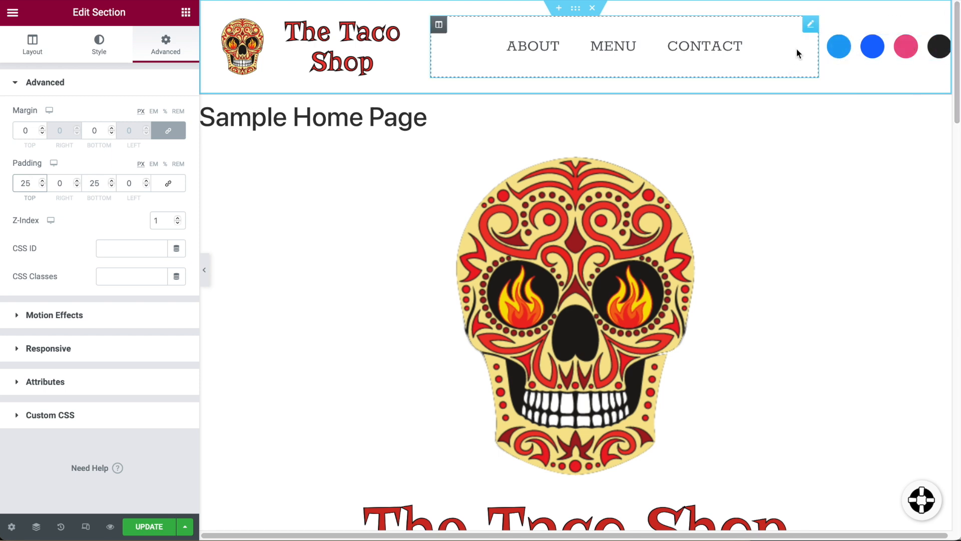
drag(816, 52, 798, 51)
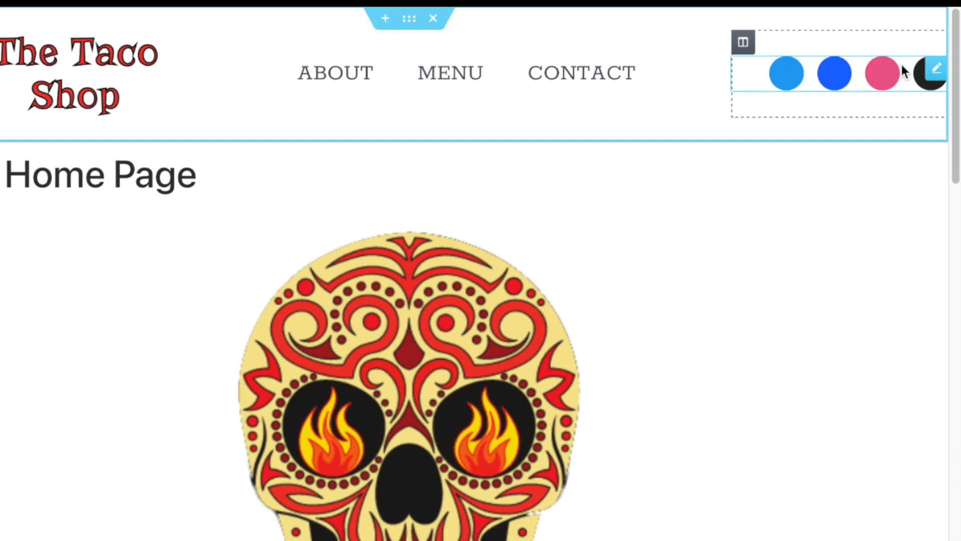
Remove the Behance and Dribbble social icons and add one new social icon item.
click(937, 71)
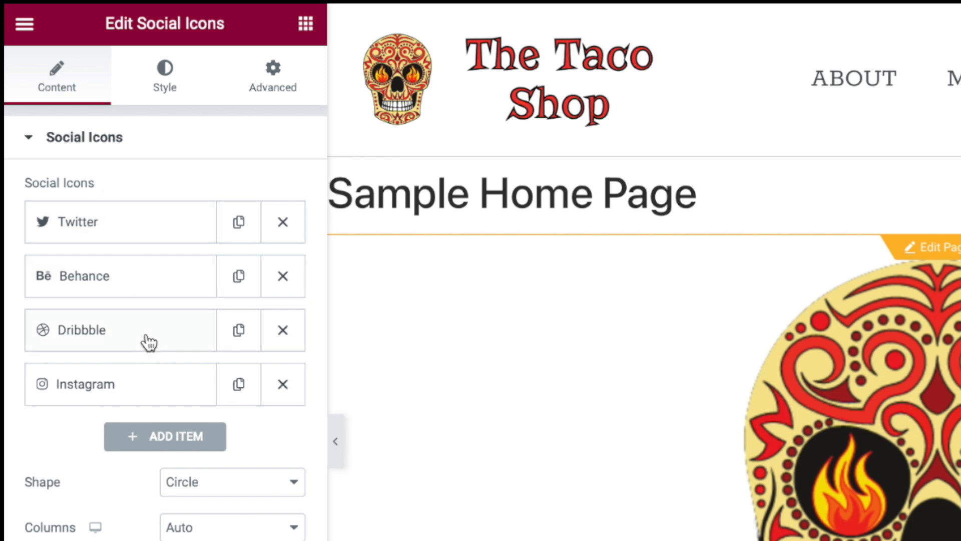
click(282, 278)
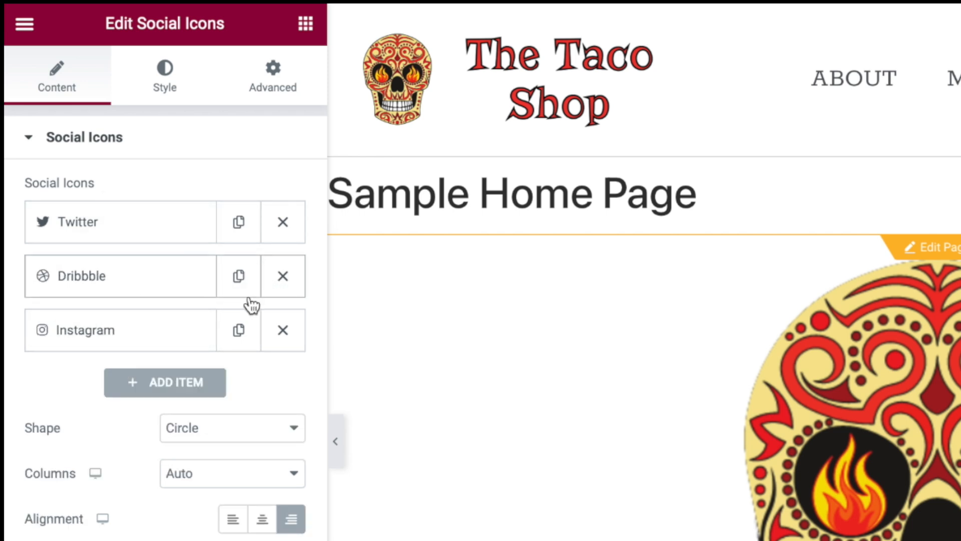
click(284, 289)
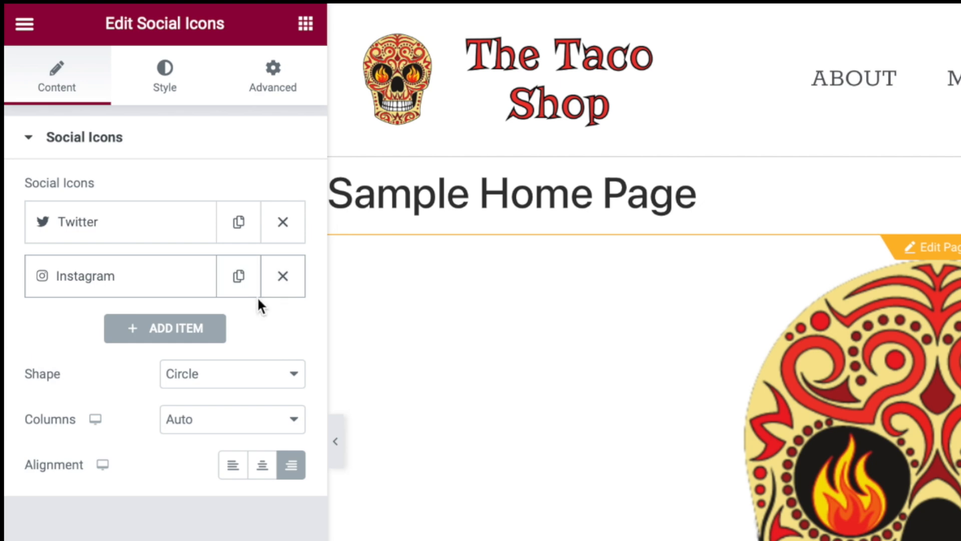
click(199, 329)
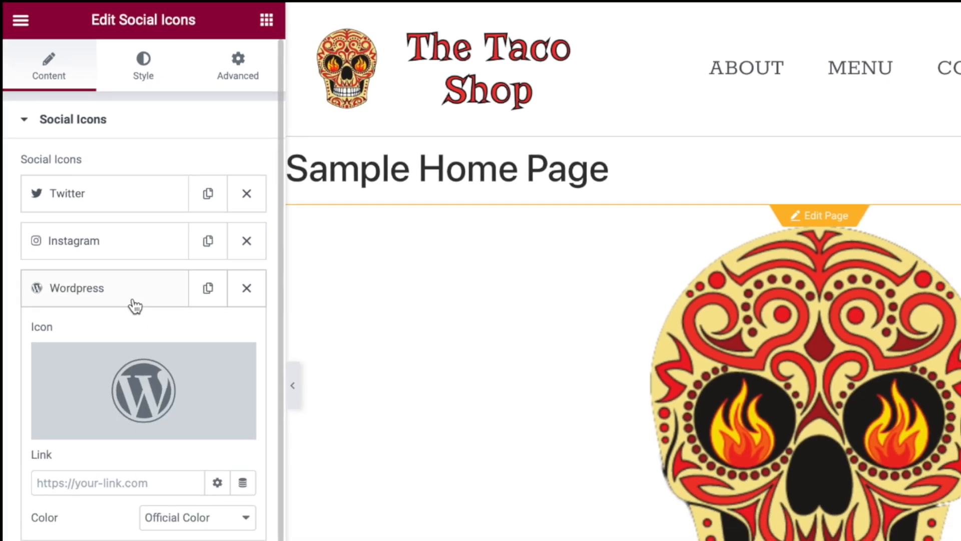
click(160, 343)
click(97, 213)
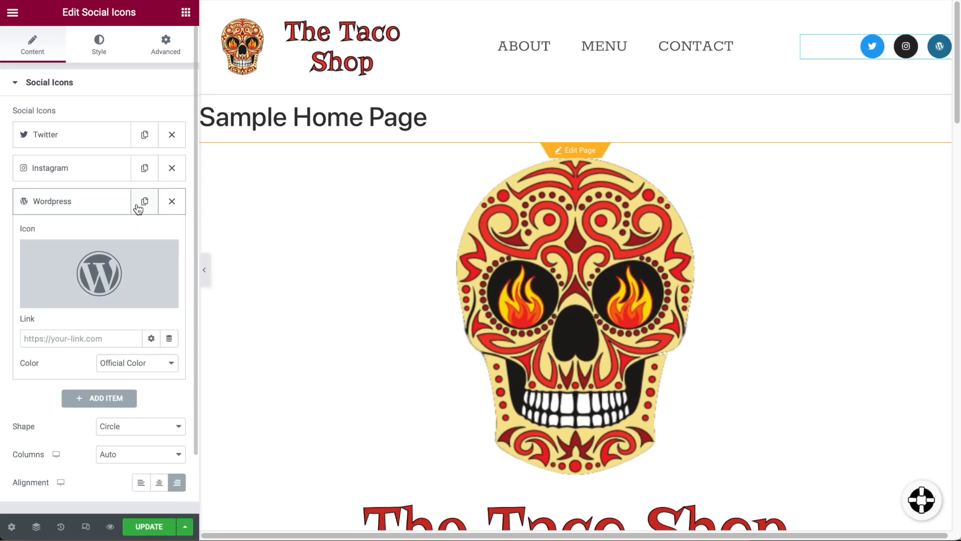
click(144, 202)
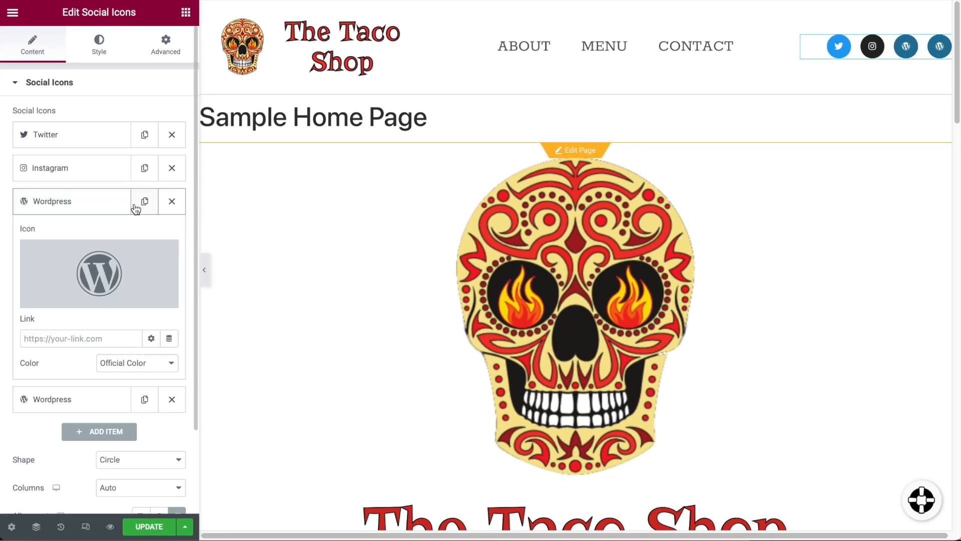
click(172, 399)
Make the new item a YouTube icon, centre the social icons, and save the page.
click(108, 280)
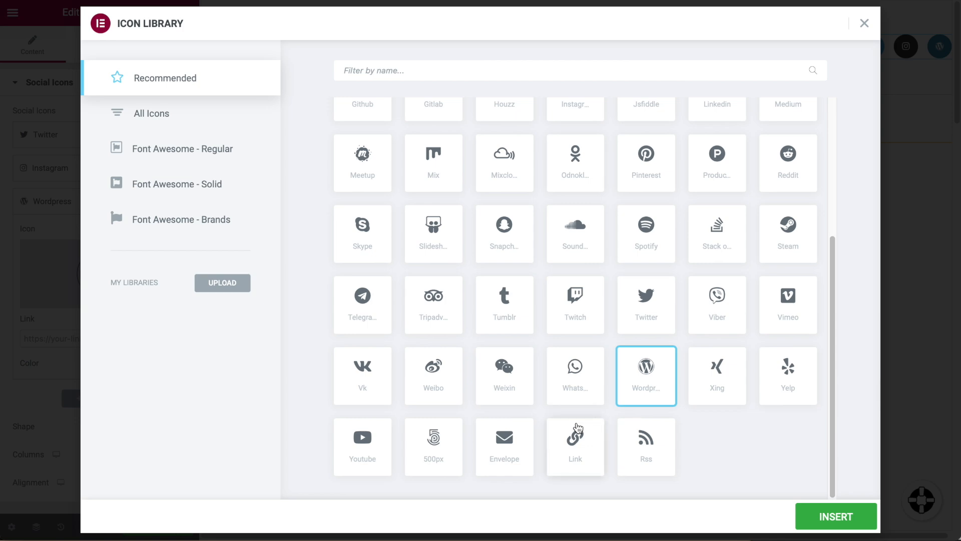
click(363, 440)
click(809, 513)
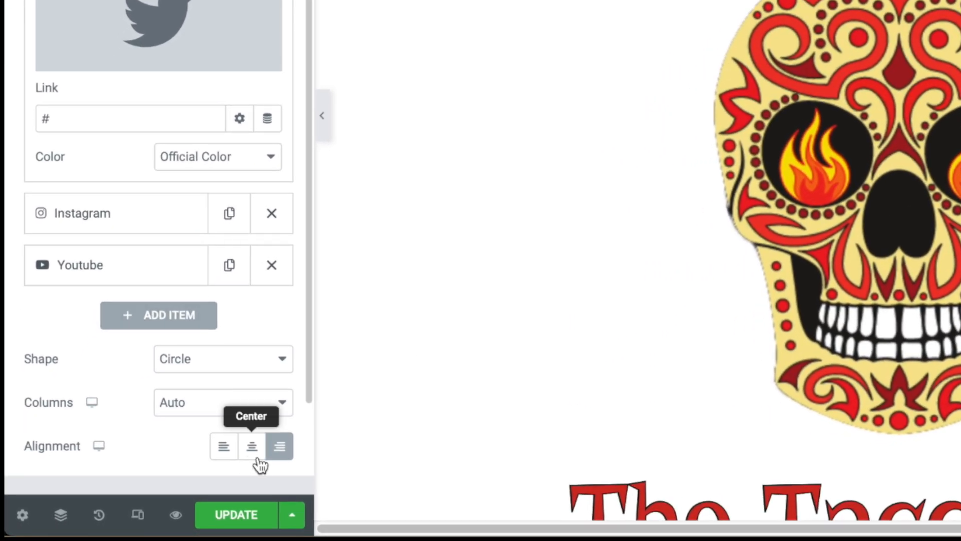
click(253, 449)
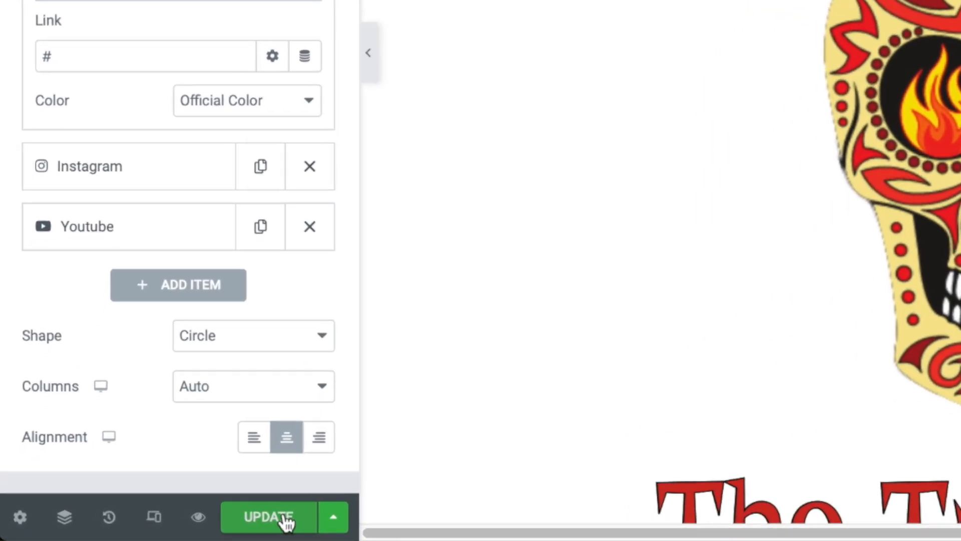
click(200, 523)
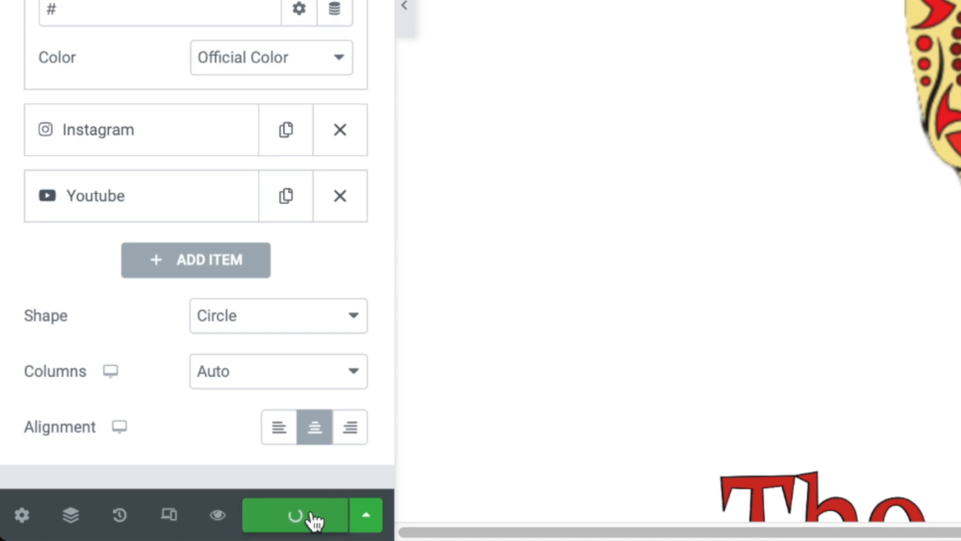
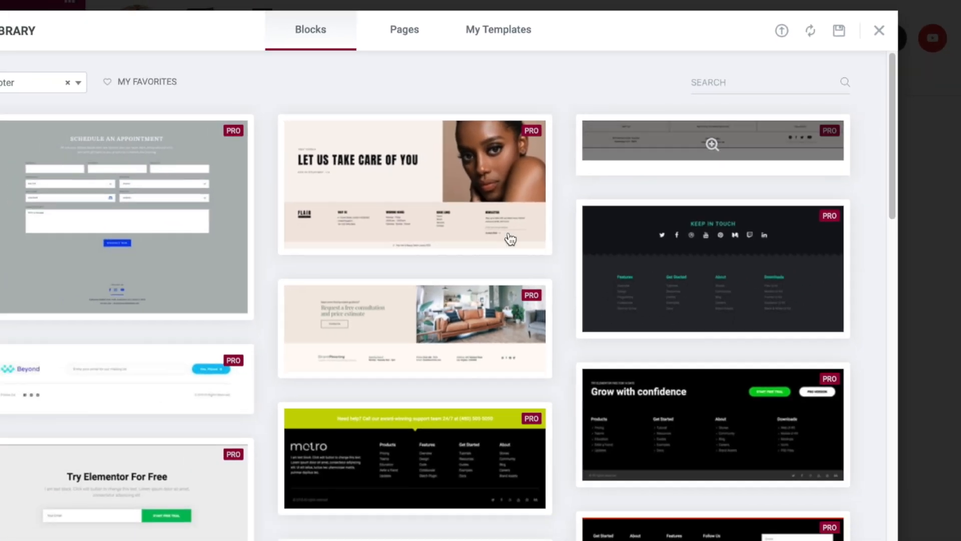
Preview the three-column Visit Us / Follow Us footer block from the Blocks library.
scroll(456, 310, down, 1)
scroll(493, 284, down, 5)
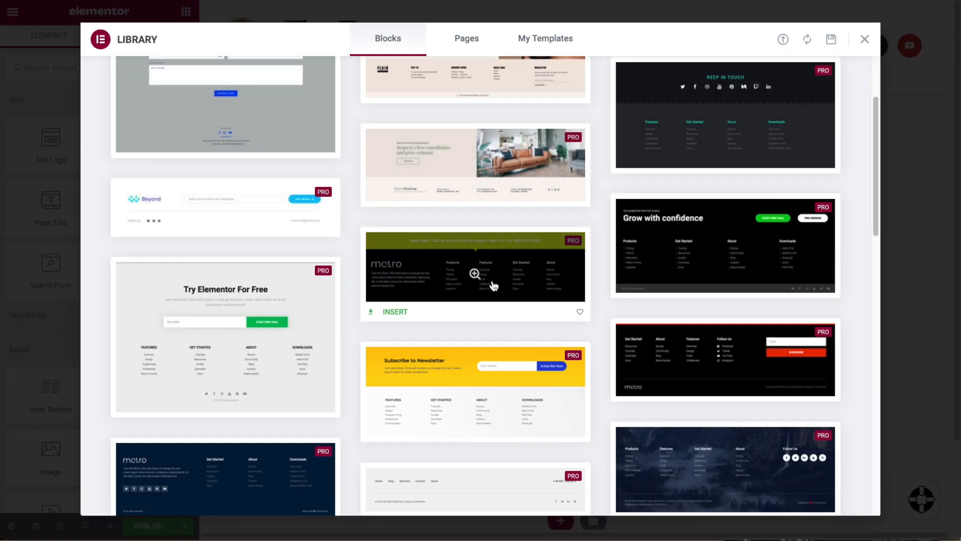
scroll(491, 291, down, 3)
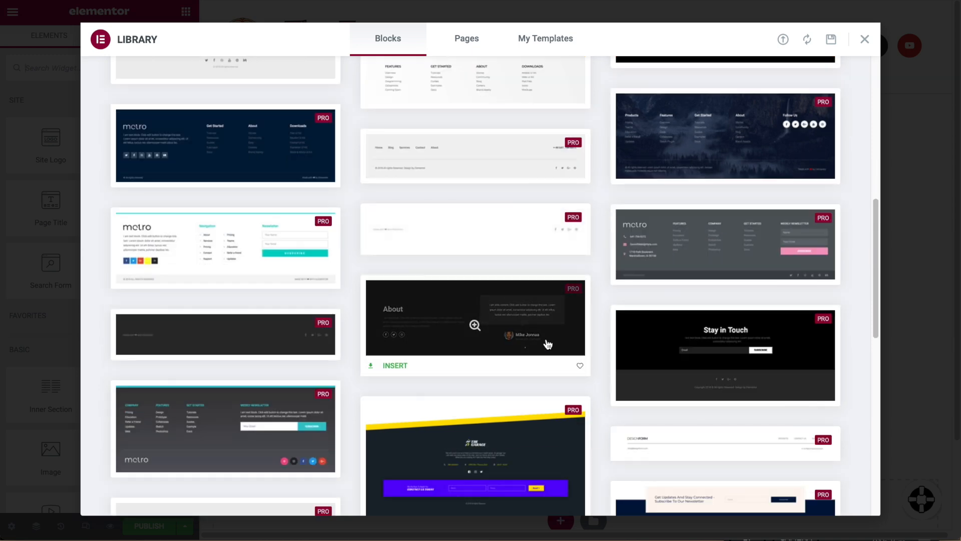
scroll(560, 323, up, 10)
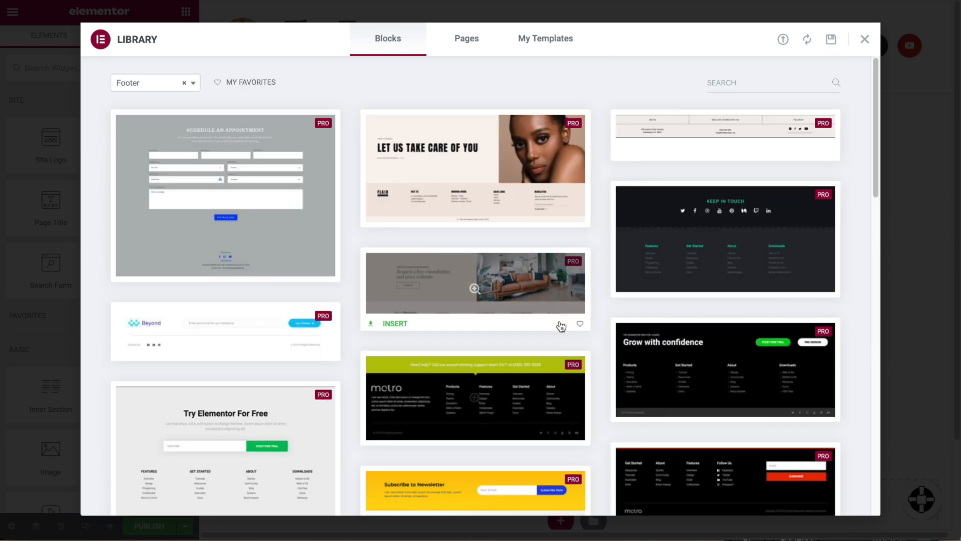
click(703, 132)
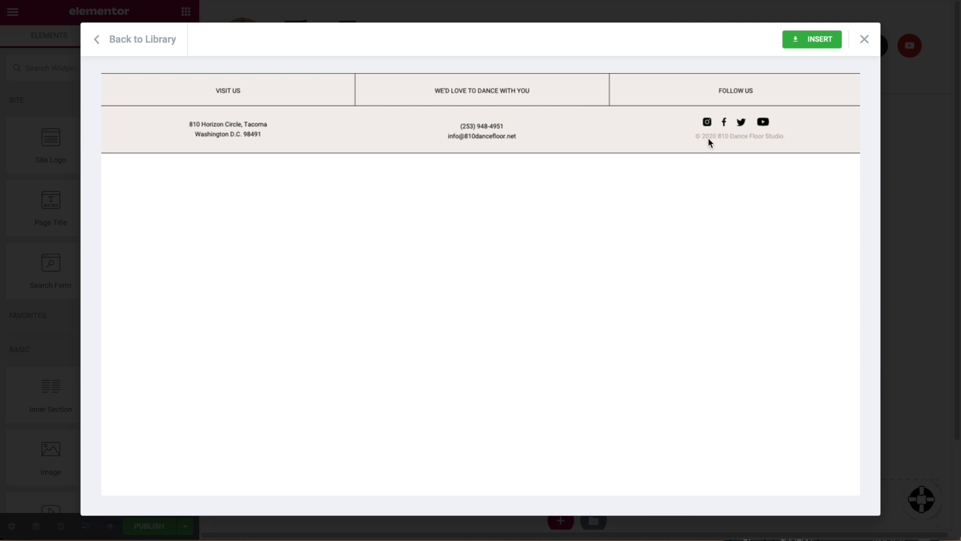
Insert the footer block and rename its middle heading to 'Get in touch'.
click(810, 45)
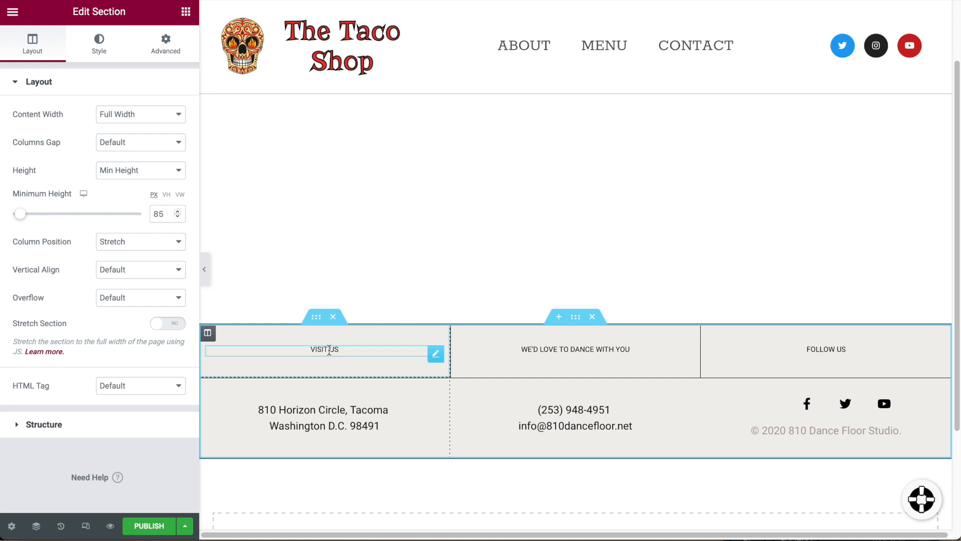
triple_click(572, 349)
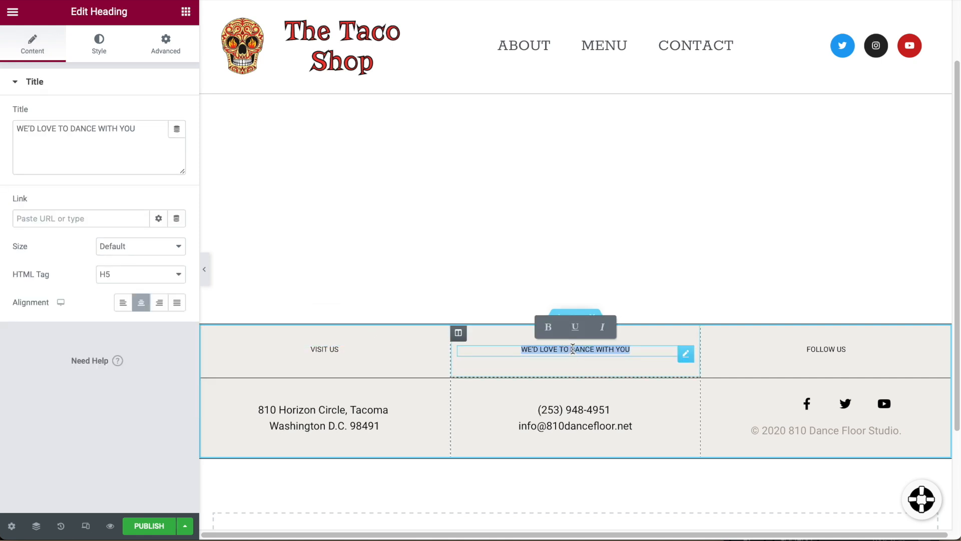
click(574, 350)
triple_click(594, 352)
text(Get in touch)
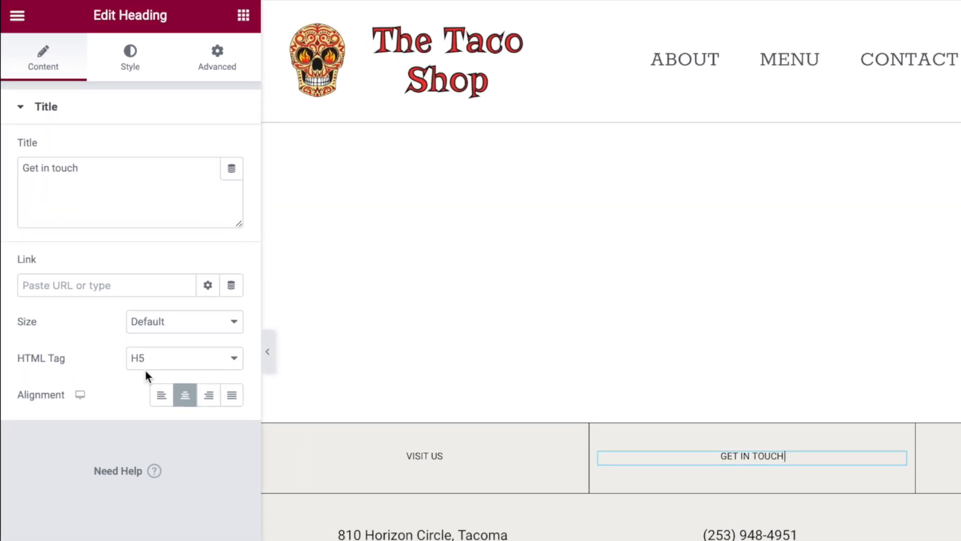
Review the Get in touch heading's typography style settings.
click(167, 68)
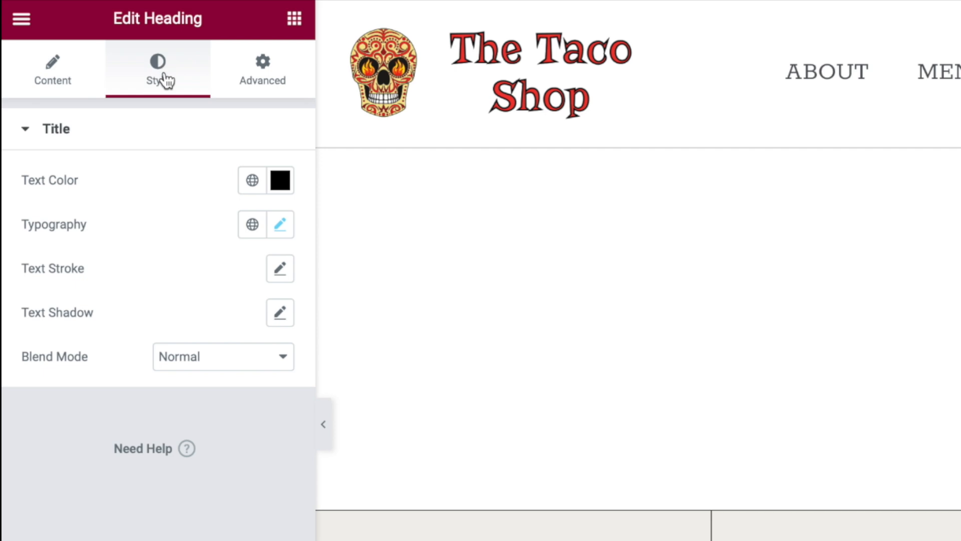
click(280, 228)
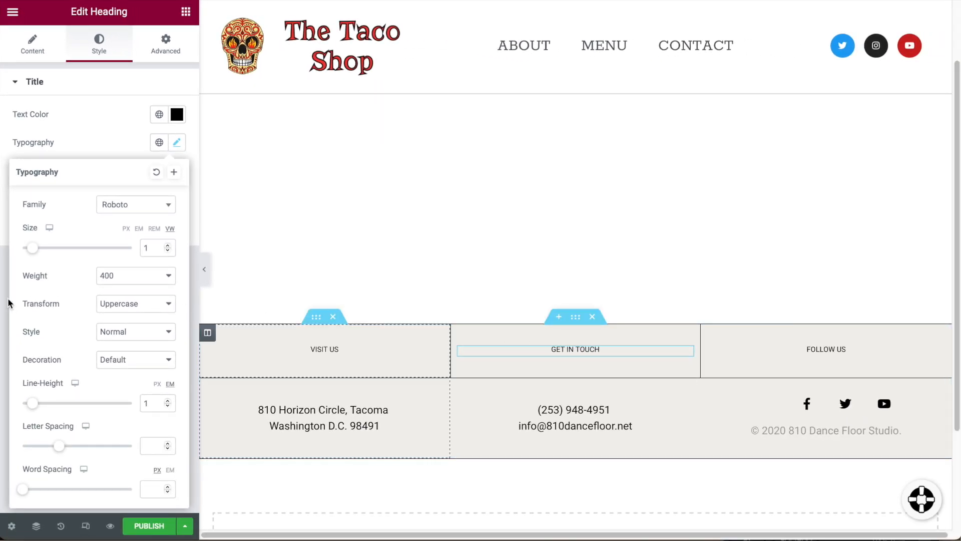
click(128, 142)
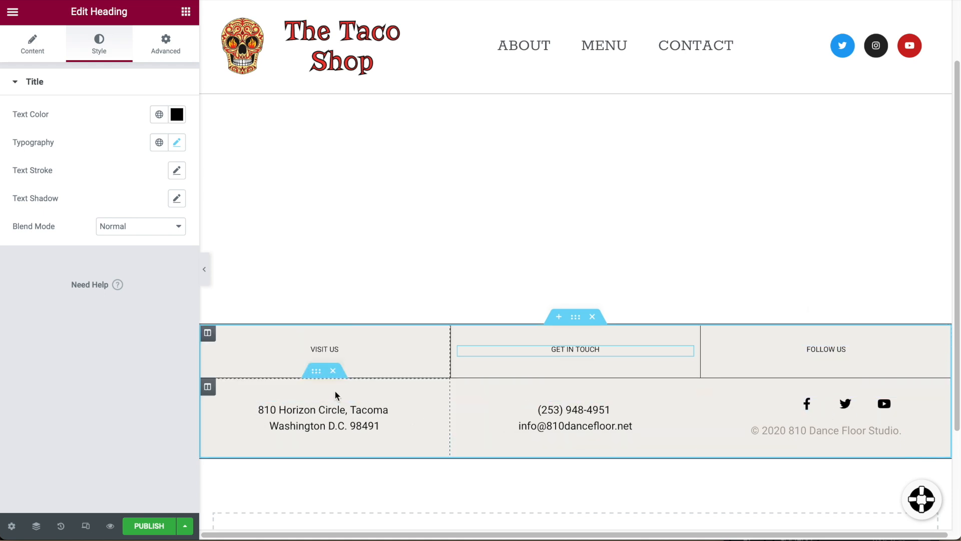
Replace the footer's two address lines with the restaurant's street address and town.
click(437, 411)
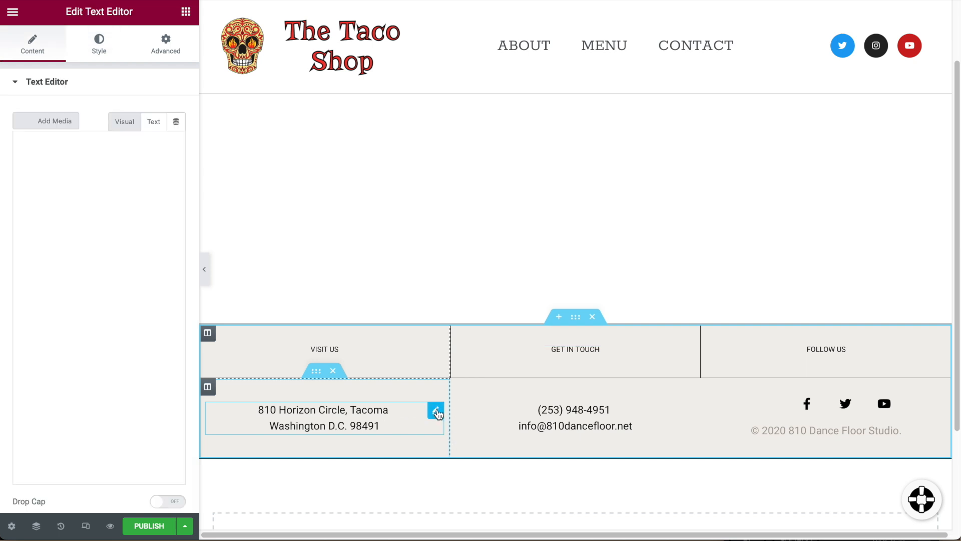
triple_click(134, 194)
text(1234 Main Street)
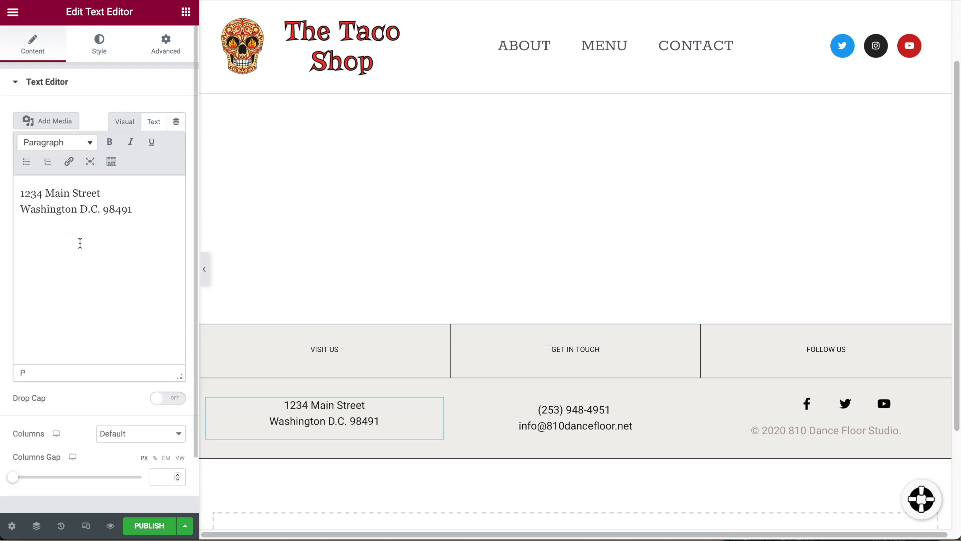
triple_click(80, 209)
text(Any Town, USA)
Replace the footer's phone number and e-mail domain with the restaurant's contact details.
click(575, 418)
triple_click(55, 194)
text((555) 555-5555)
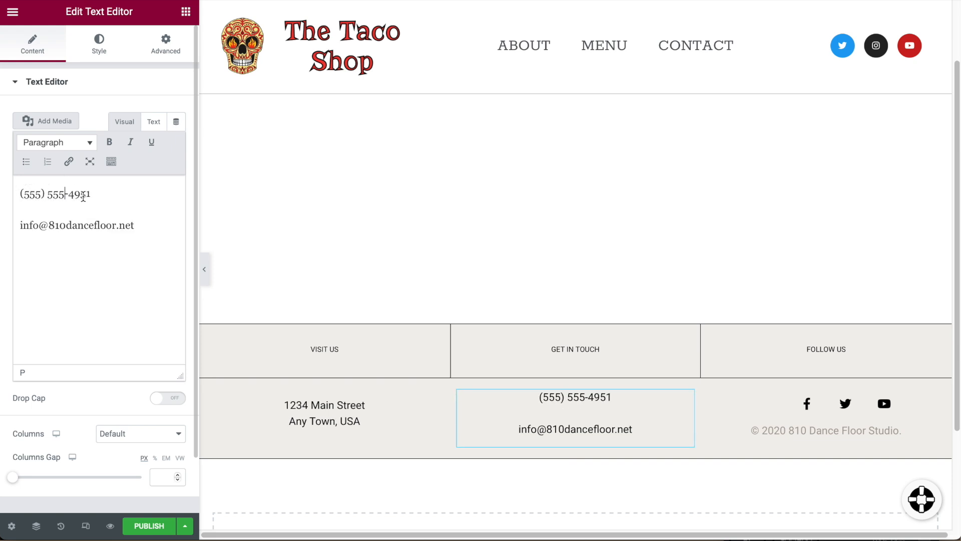
drag(137, 224, 48, 225)
text(restau)
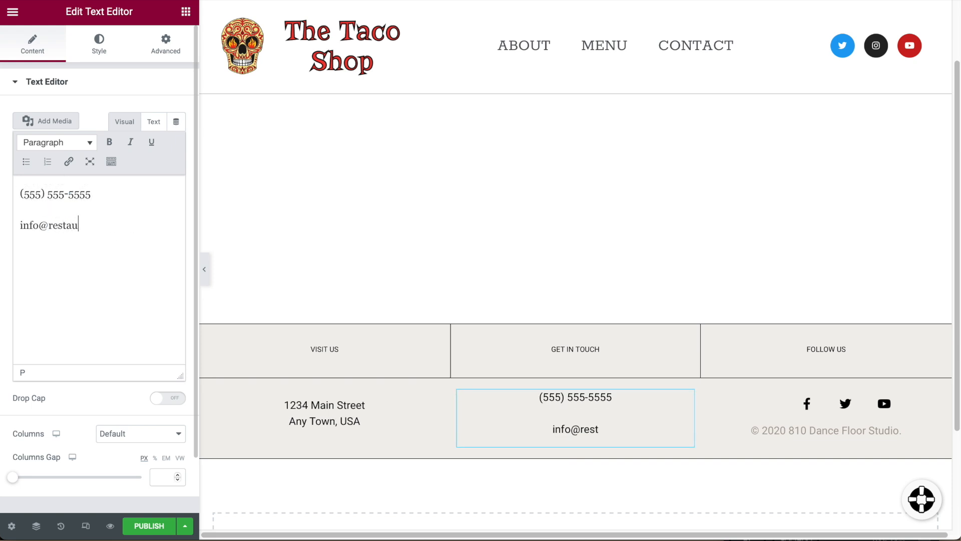
text(rantatl.com)
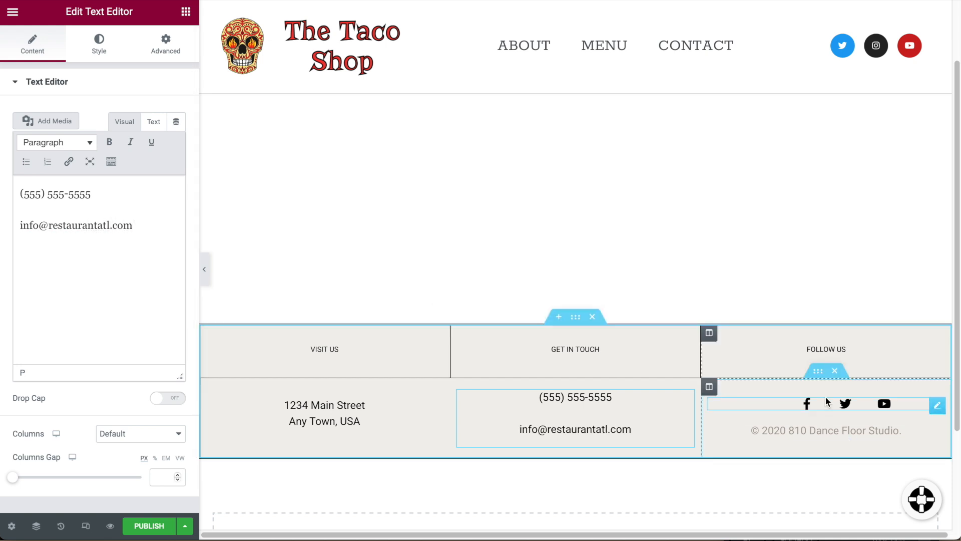
Change the copyright line to read © 2022 Restaurant ATL.
click(826, 428)
click(57, 193)
key(BackSpace)
text(2)
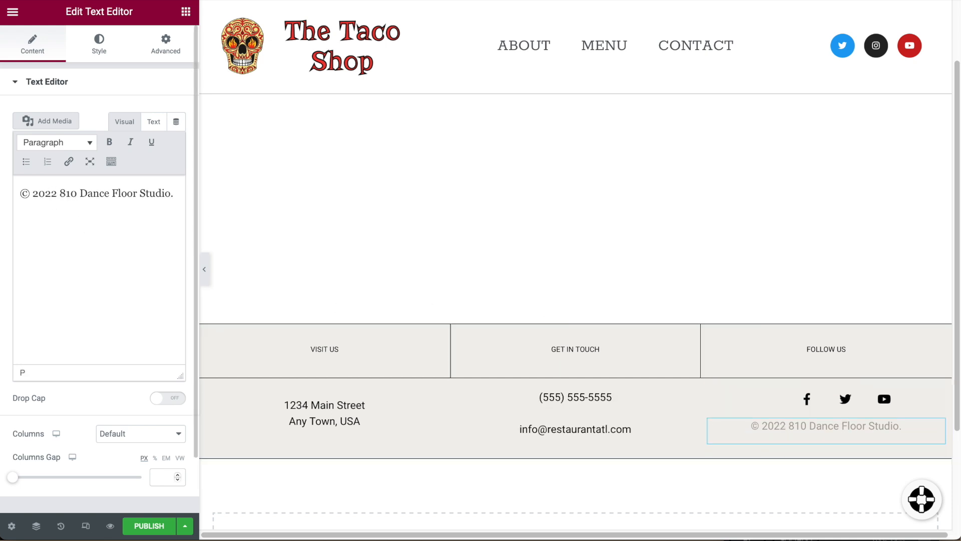
shift+click(170, 195)
text(Restaurant ATL.)
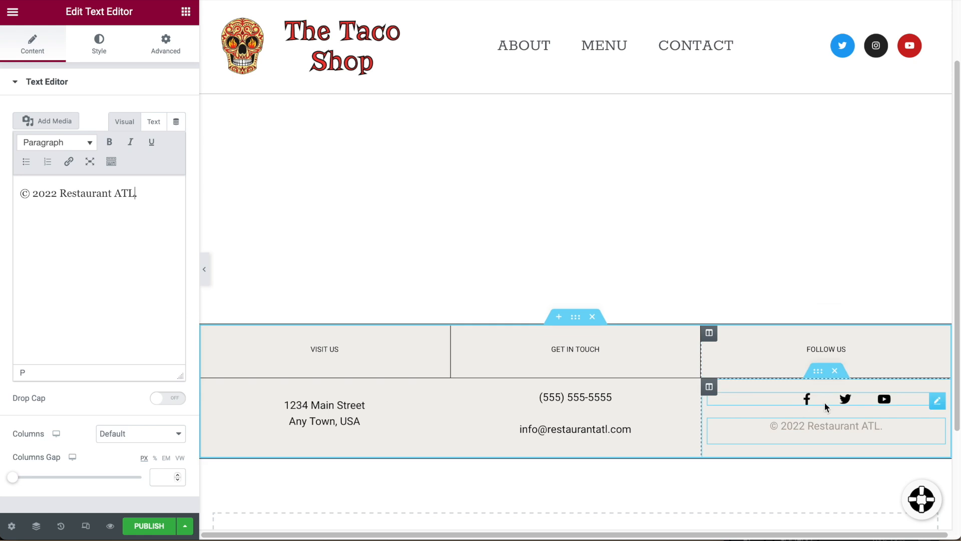
click(901, 406)
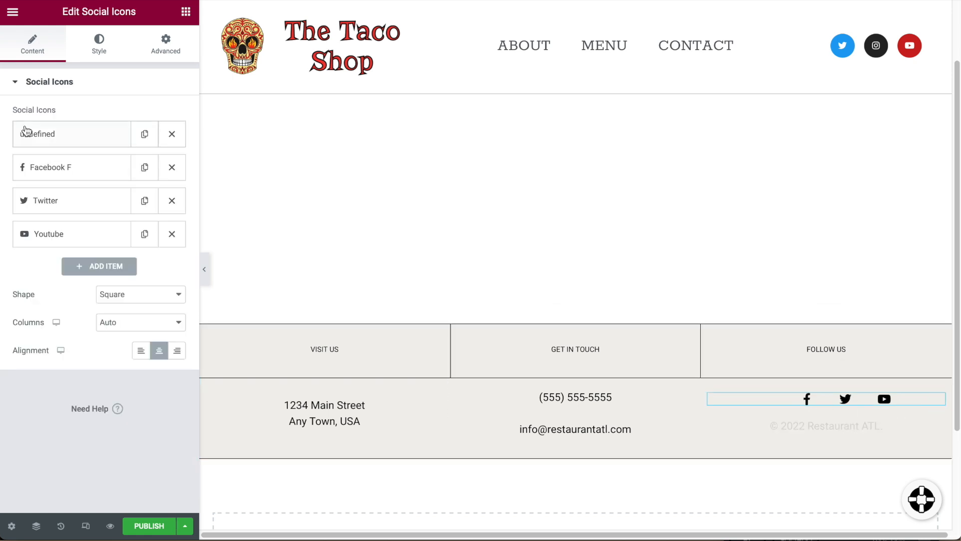
Check the Facebook F icon's link settings, then select the whole footer section.
click(80, 169)
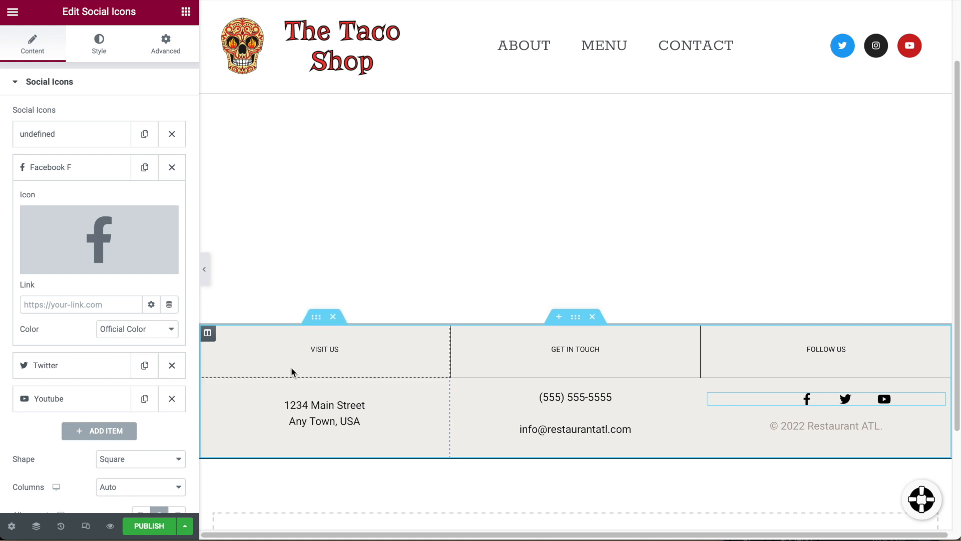
click(20, 81)
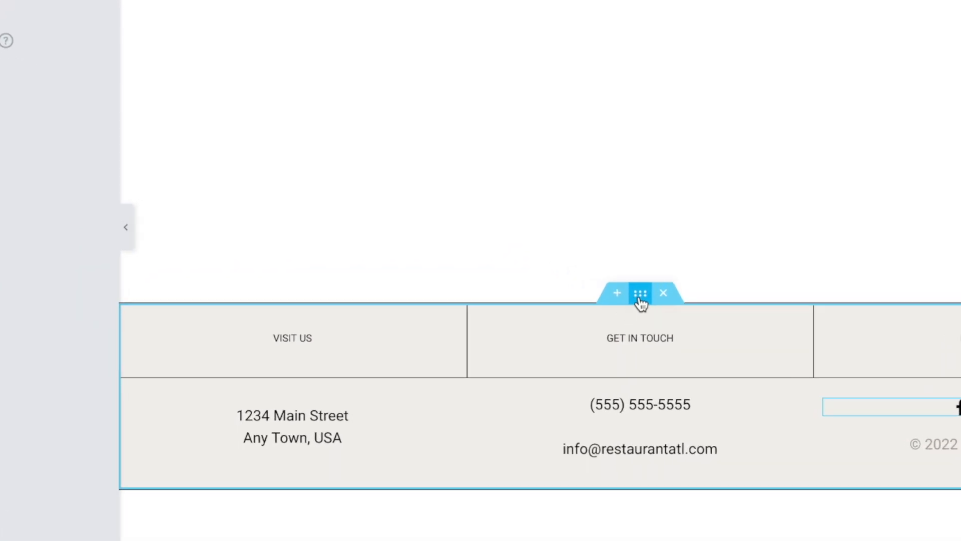
click(641, 296)
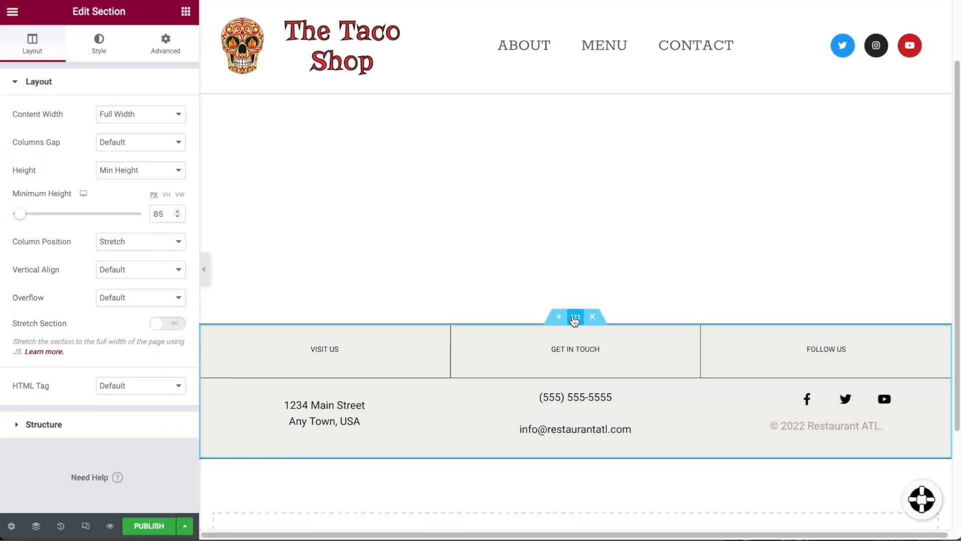
Set the footer section's background colour to pure white #FFFFFF.
click(99, 43)
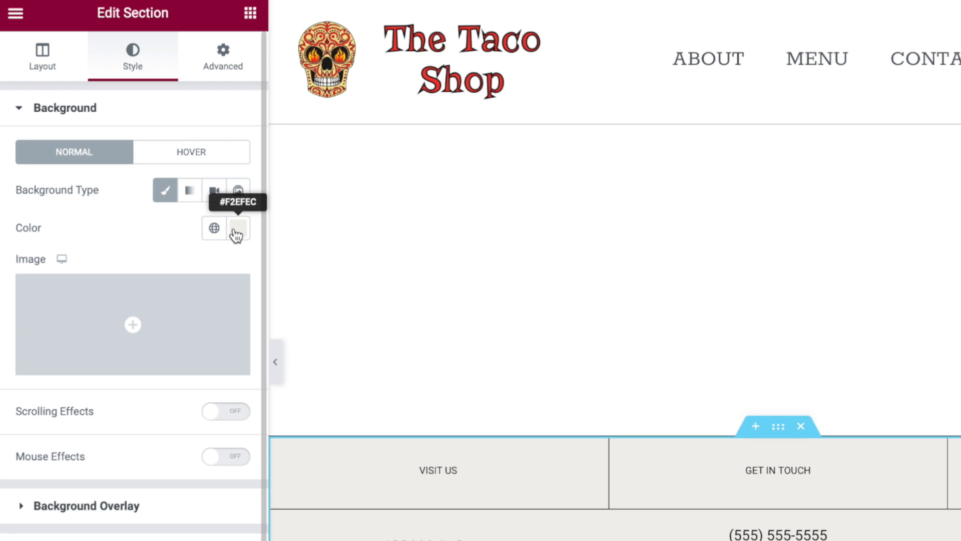
click(237, 231)
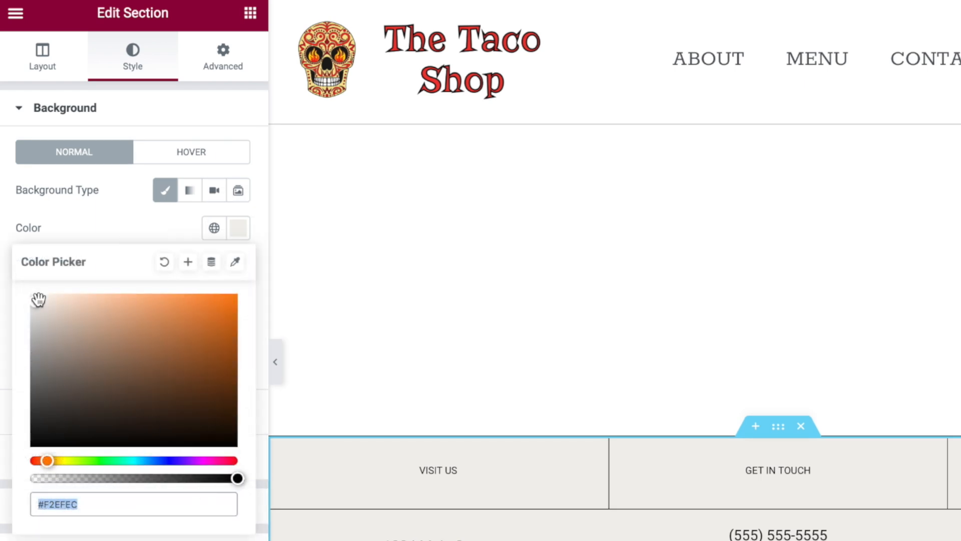
mouse_move(37, 306)
mouse_down()
mouse_move(85, 328)
mouse_move(98, 367)
mouse_move(102, 340)
mouse_move(10, 300)
mouse_move(1, 270)
mouse_move(93, 495)
mouse_move(65, 508)
mouse_move(92, 515)
mouse_move(68, 485)
mouse_move(69, 377)
mouse_move(21, 273)
mouse_move(32, 298)
mouse_up()
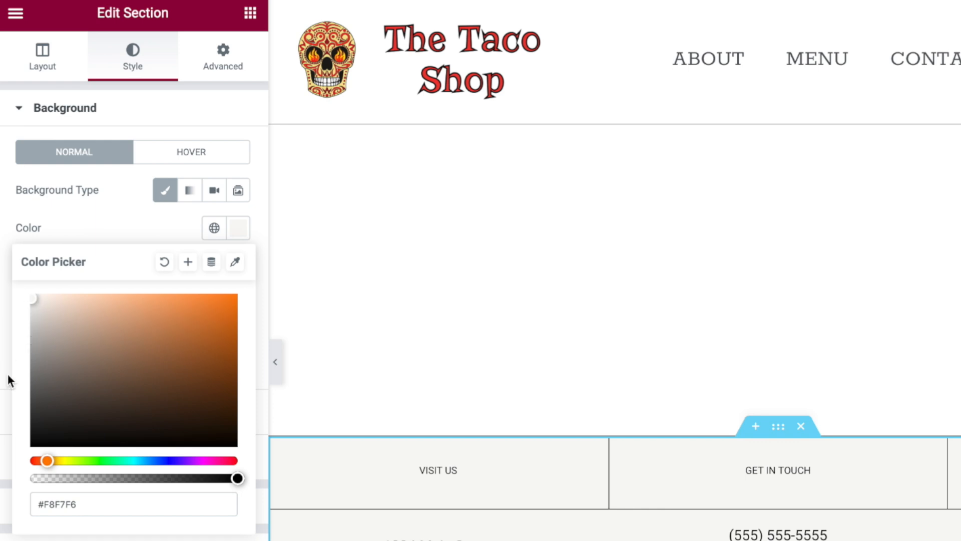
click(36, 302)
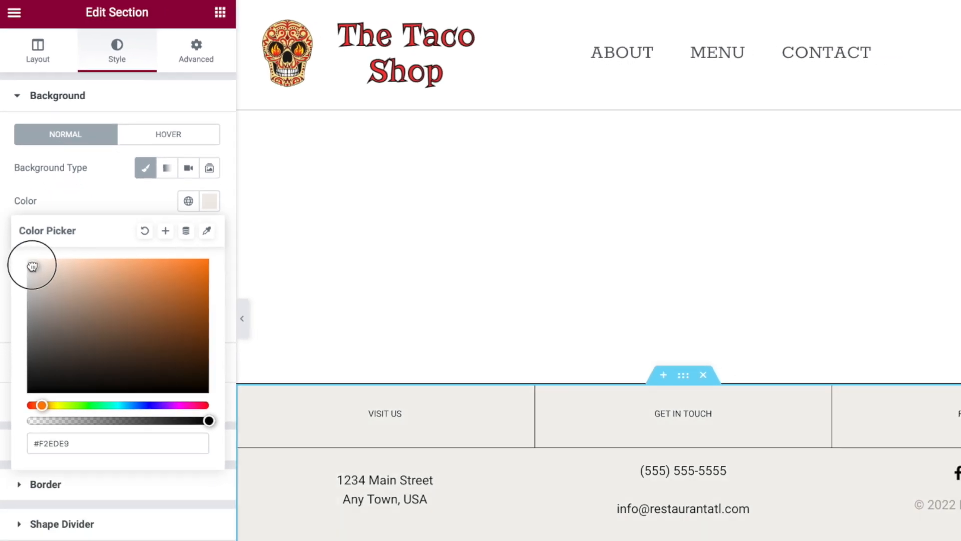
drag(32, 266, 24, 256)
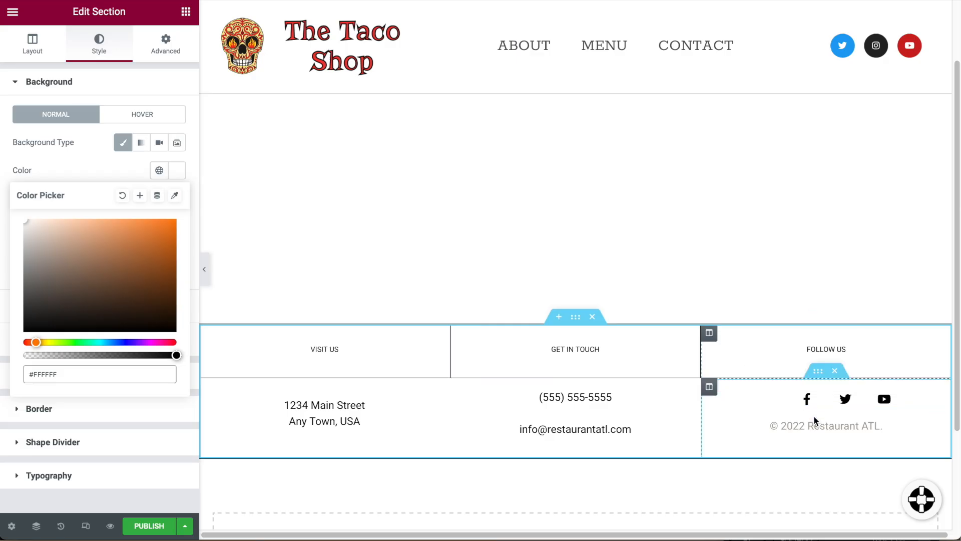
scroll(626, 427, up, 1)
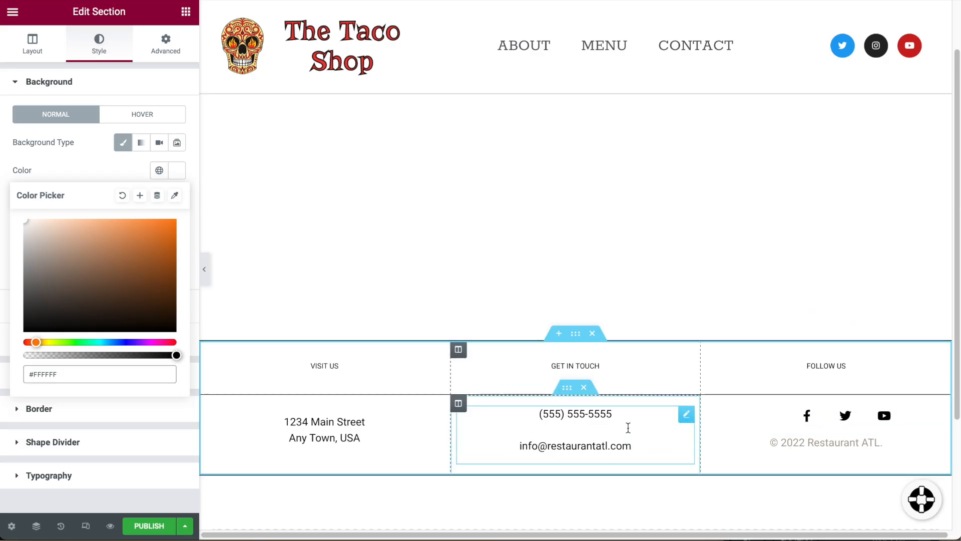
Publish the Elementor Footer #42 template so it goes live.
click(136, 523)
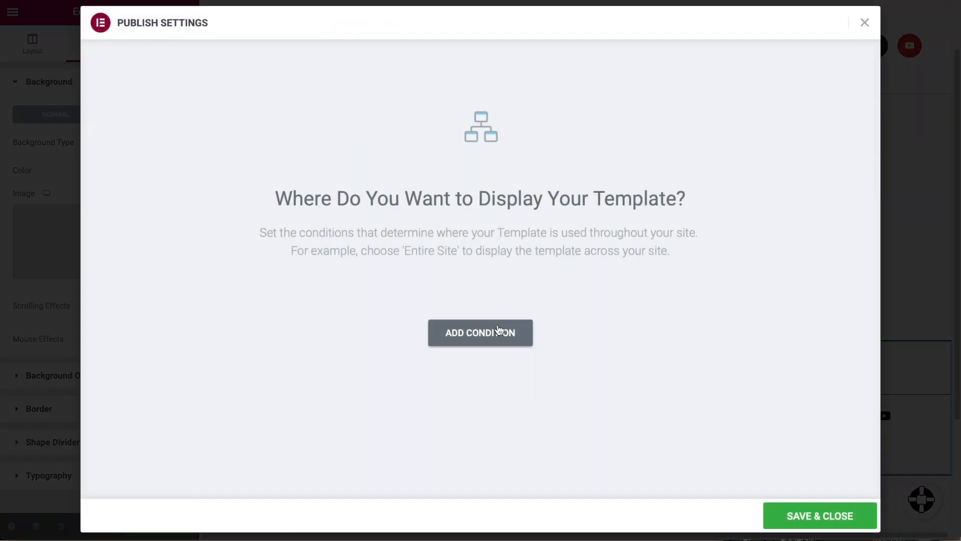
click(821, 515)
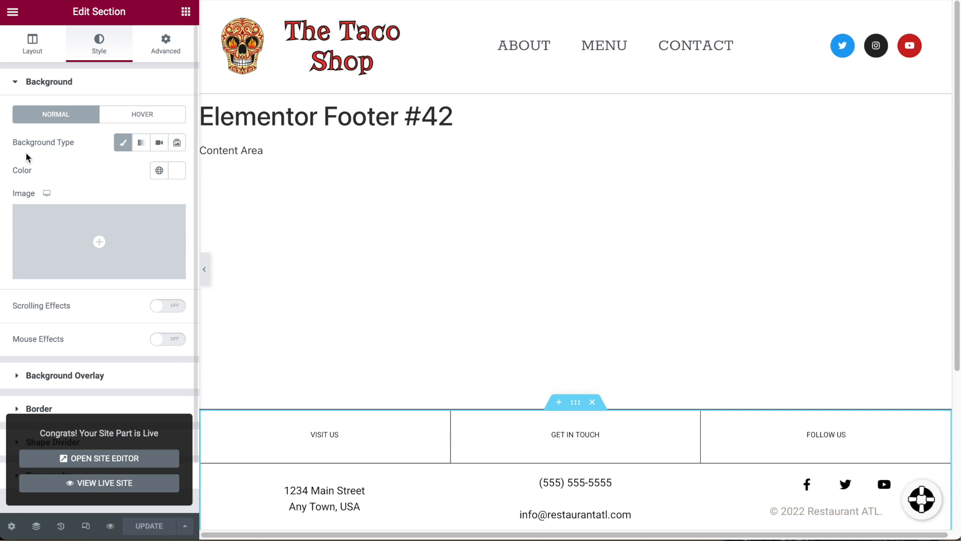
click(12, 12)
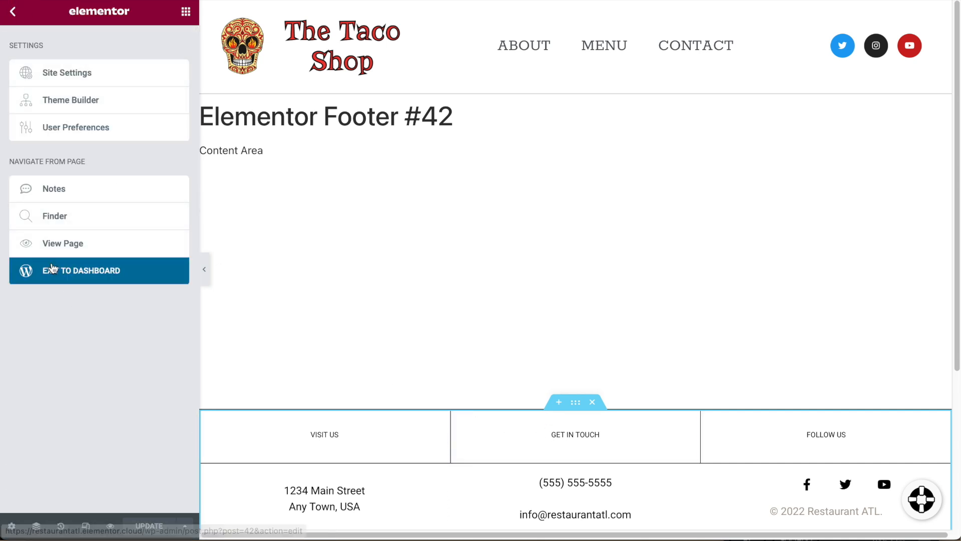
Return to the WordPress dashboard and open the Sample Home Page in Elementor.
click(87, 271)
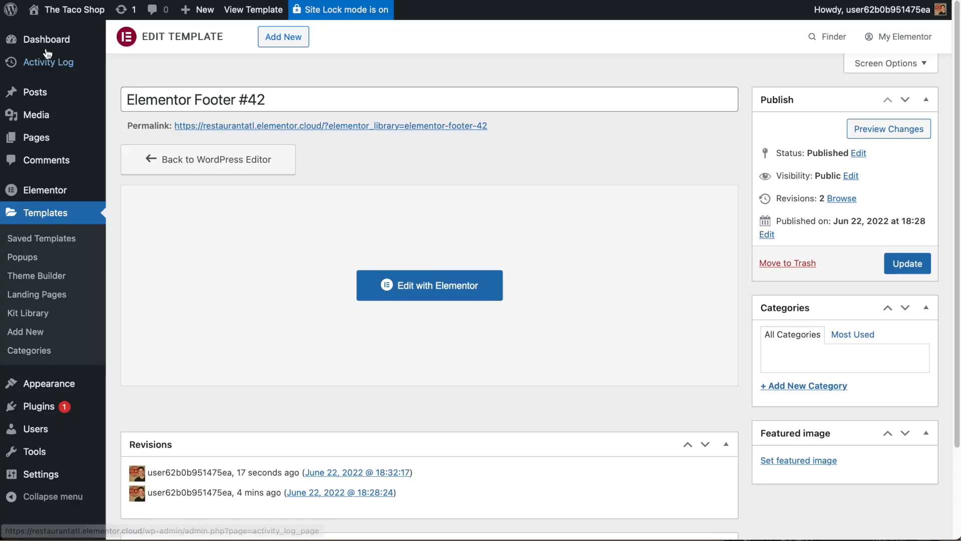
mouse_move(62, 66)
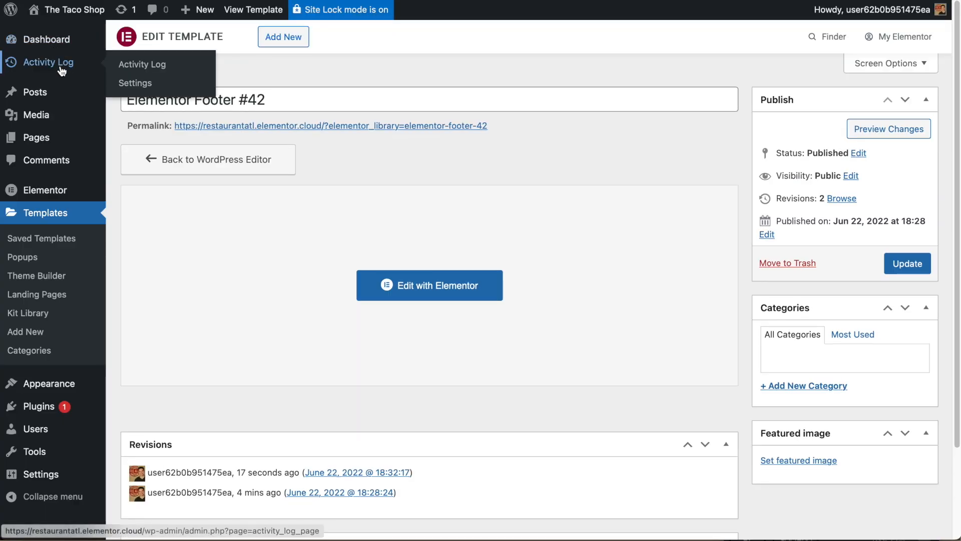
mouse_move(39, 103)
mouse_move(42, 144)
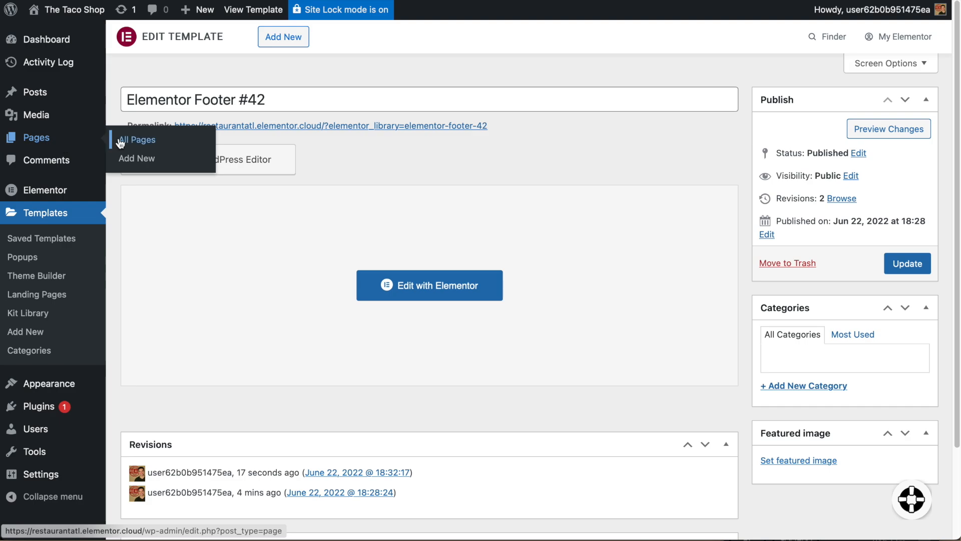
click(159, 146)
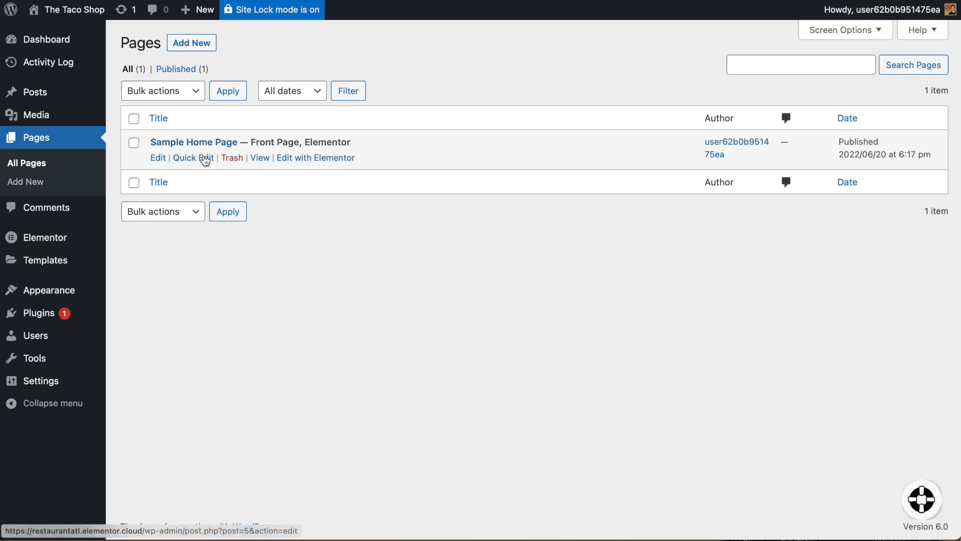
click(322, 160)
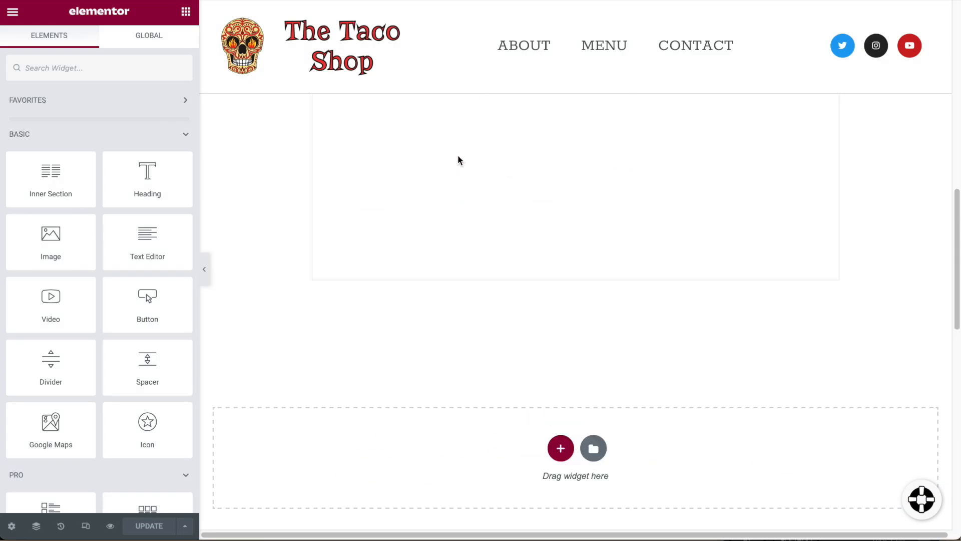
Open the Theme Builder to see the Header #25 and Footer #42 templates.
scroll(569, 275, down, 15)
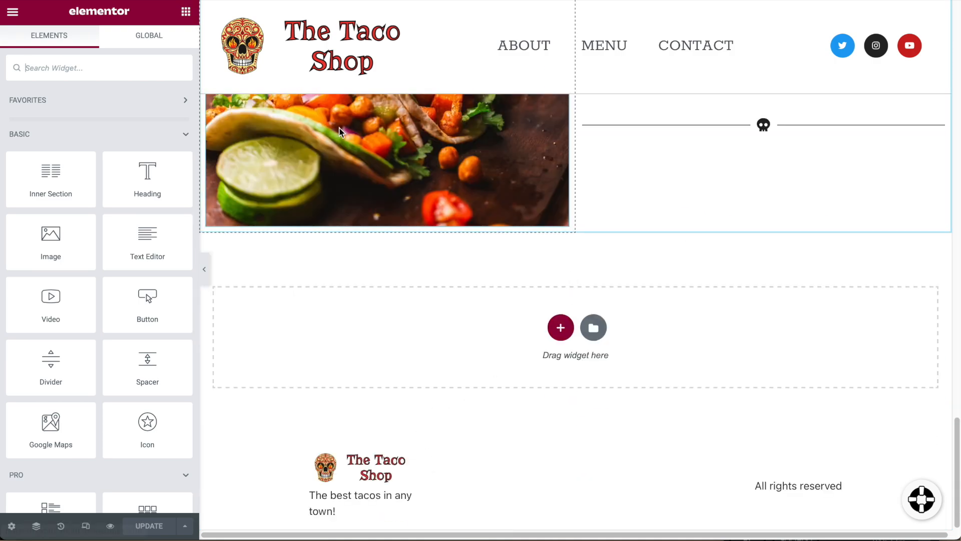
scroll(302, 154, up, 20)
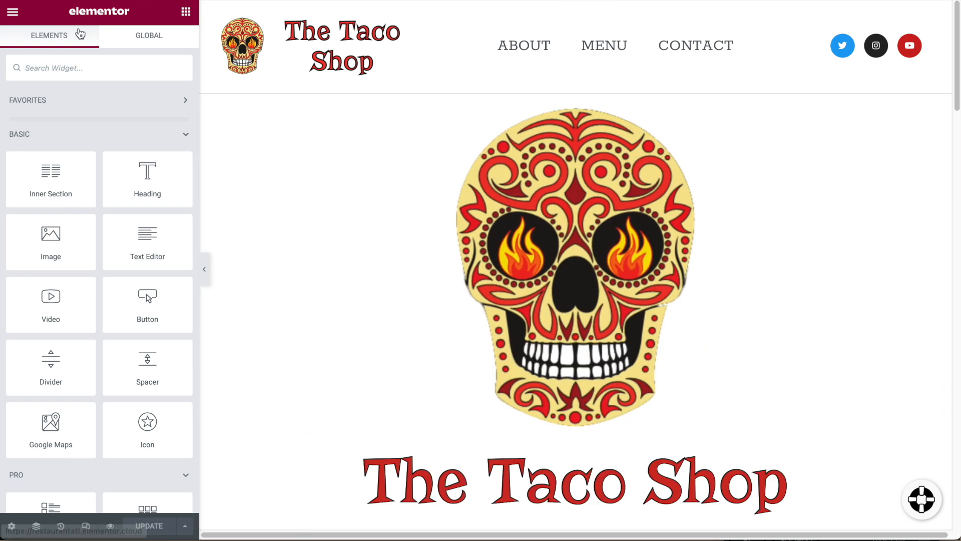
click(15, 21)
click(84, 103)
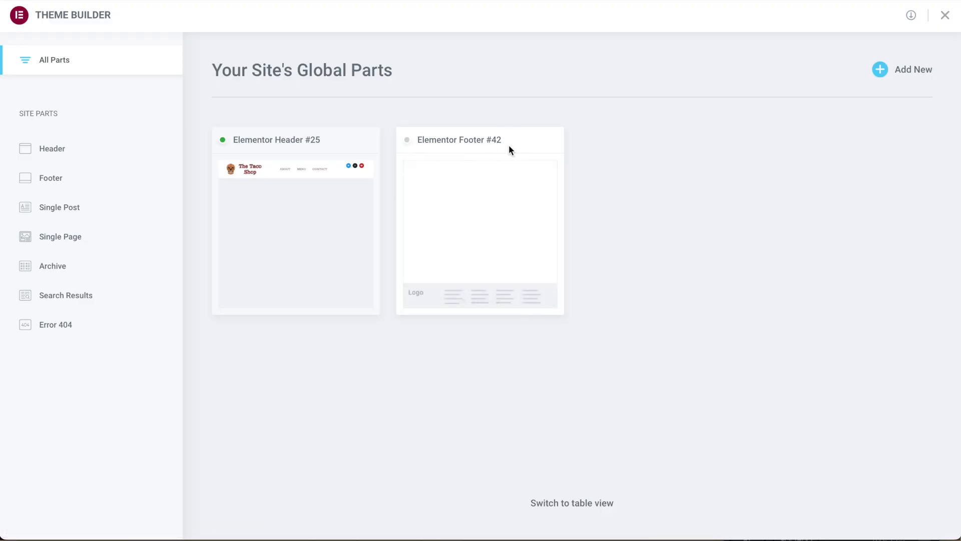
Give Footer #42 an Include / Entire Site display condition and return to the page editor.
click(540, 208)
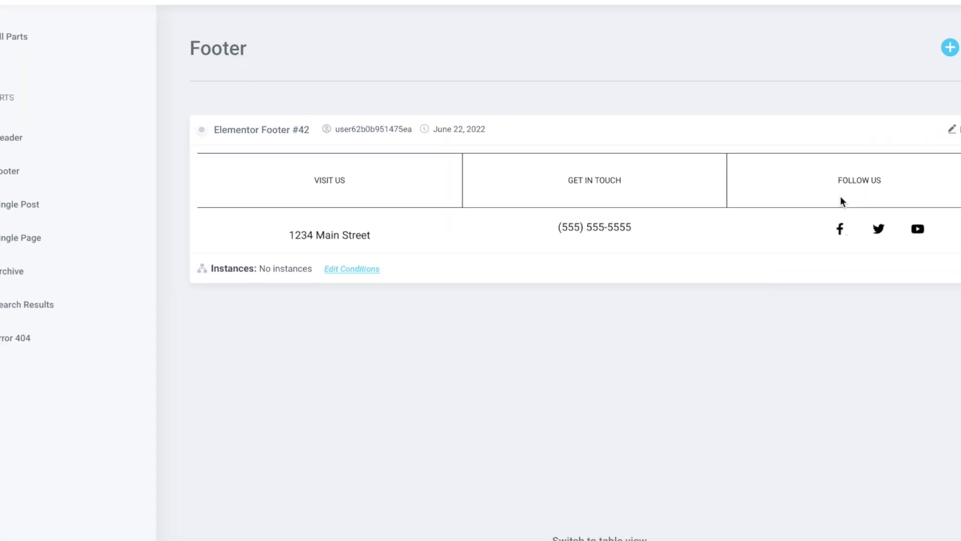
click(356, 293)
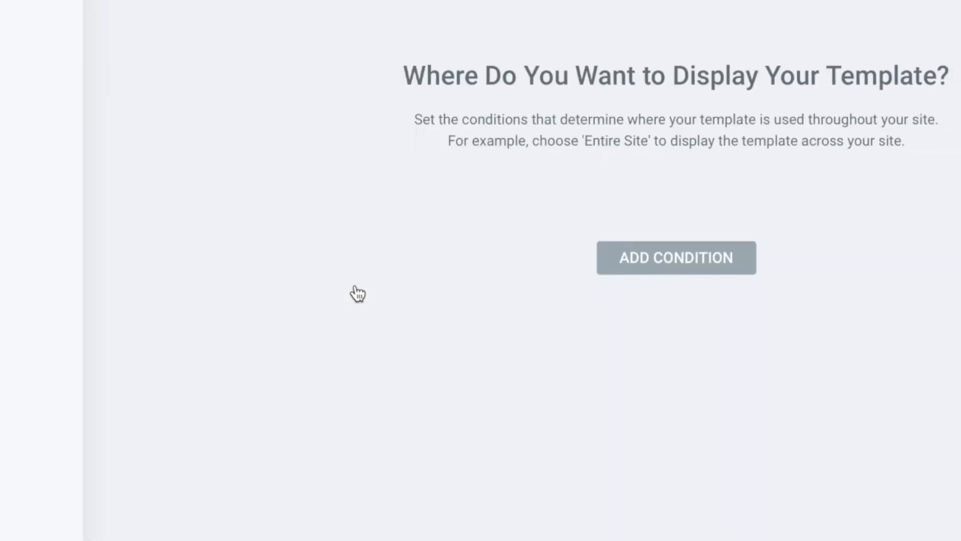
click(587, 299)
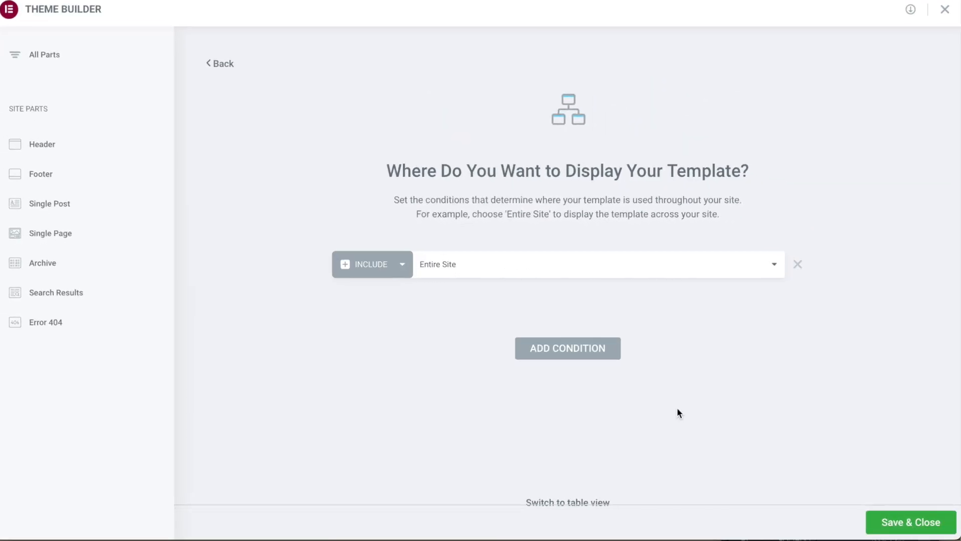
click(918, 523)
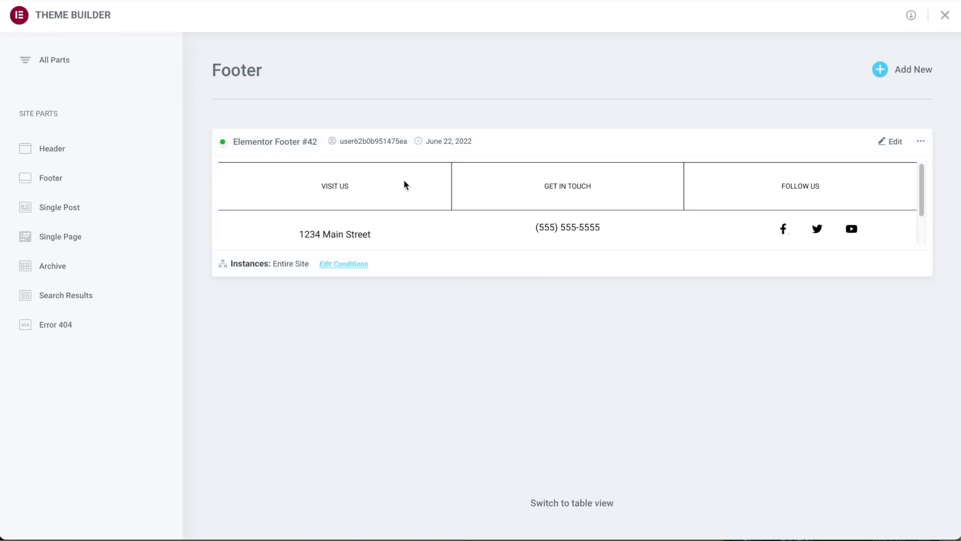
click(944, 15)
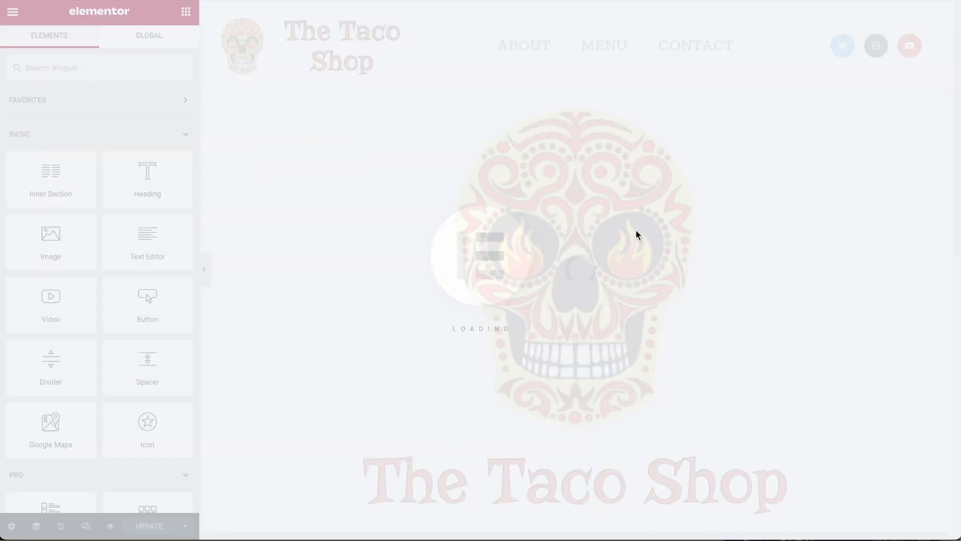
Scroll the reloaded home page to check the new Visit Us, Get in Touch, Follow Us footer.
scroll(584, 303, down, 15)
scroll(584, 304, up, 20)
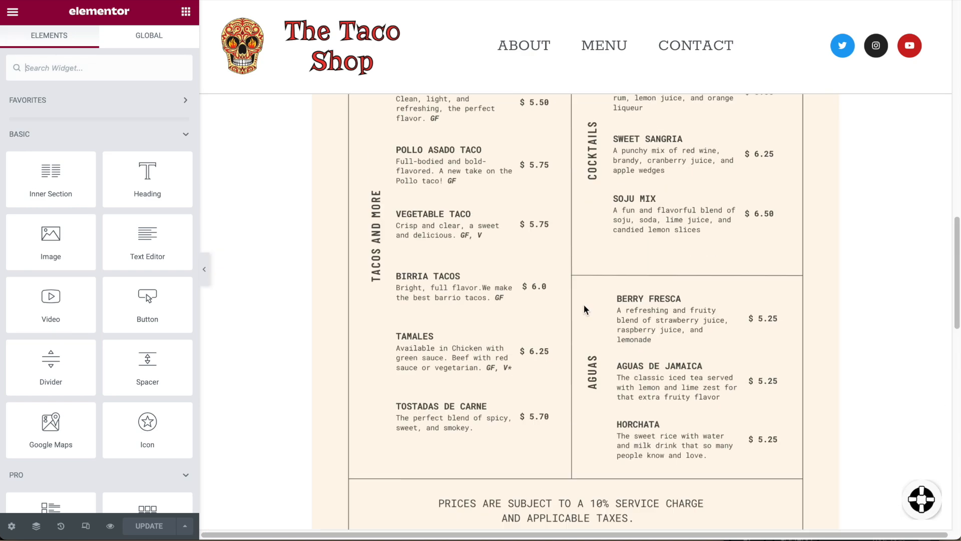
scroll(670, 396, down, 20)
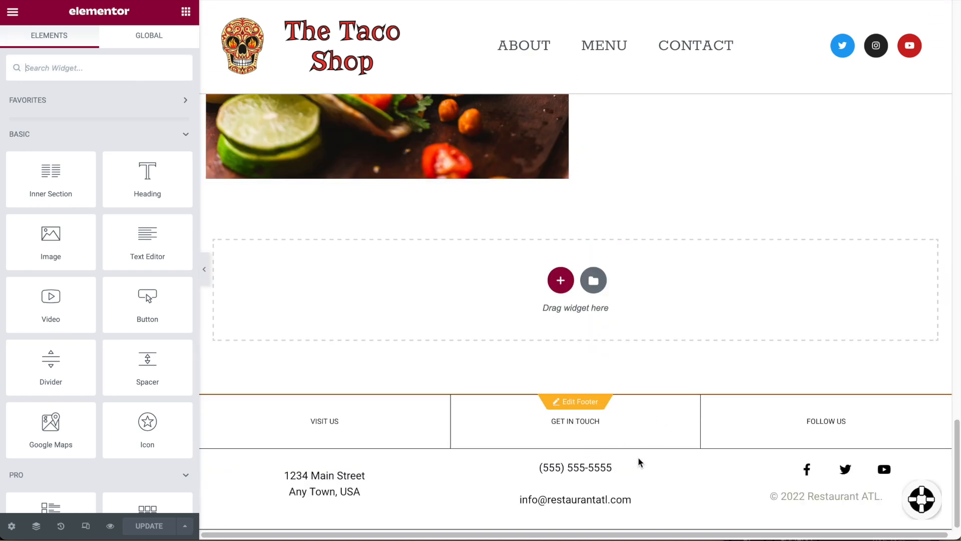
scroll(659, 482, up, 15)
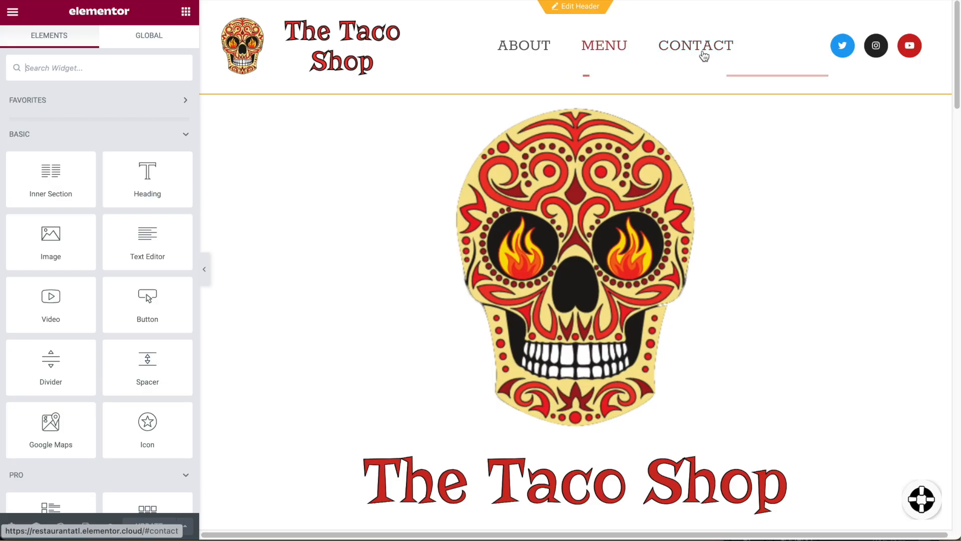
scroll(719, 280, down, 5)
scroll(718, 285, down, 20)
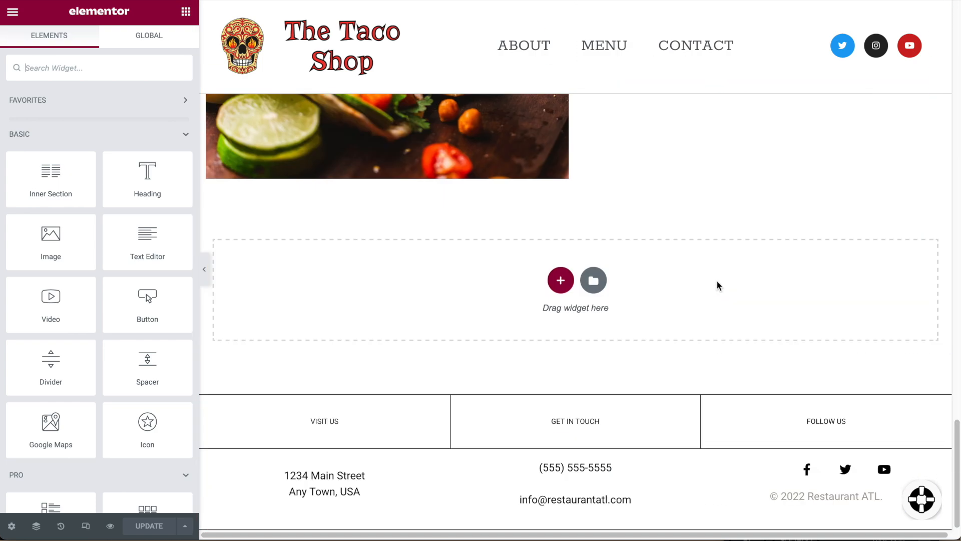
scroll(717, 281, up, 15)
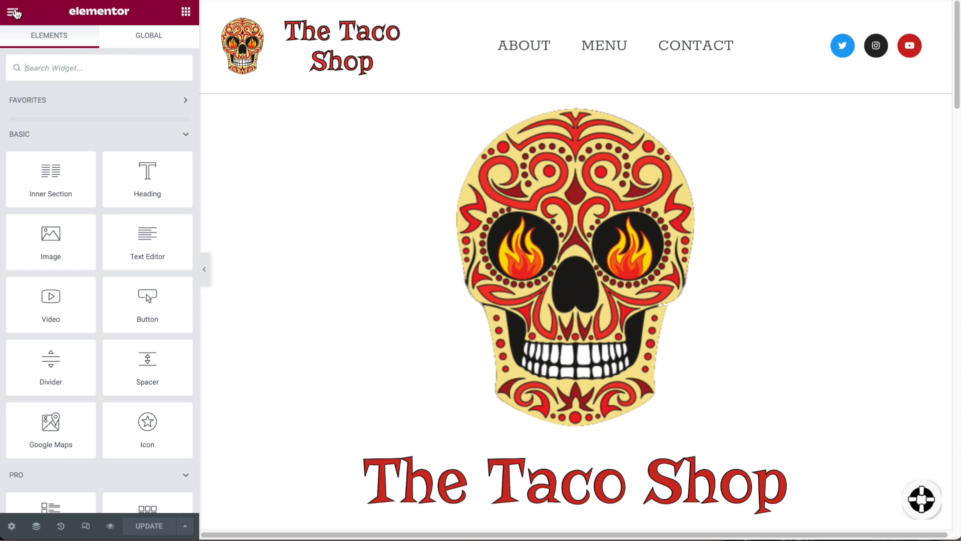
click(13, 13)
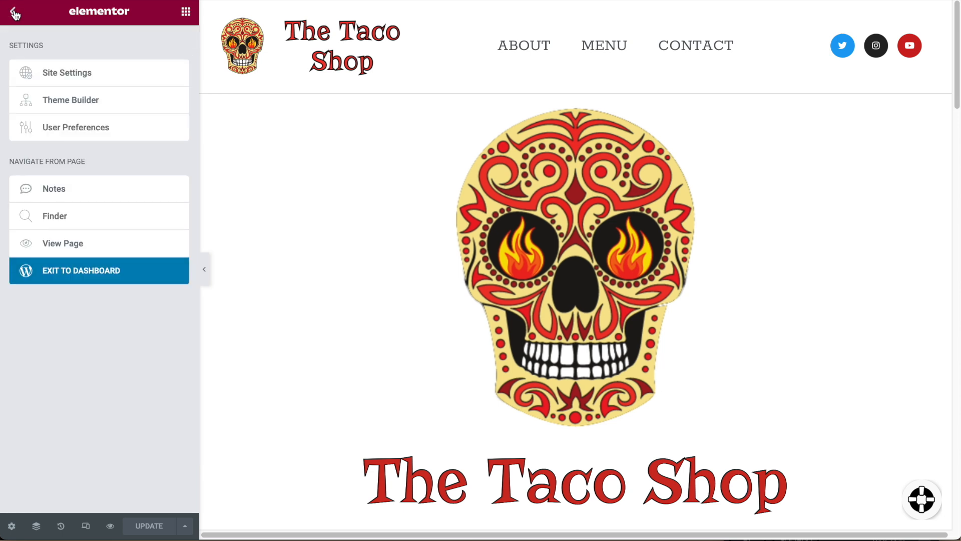
View the live Taco Shop page and test its About, Menu and Contact nav links.
click(75, 245)
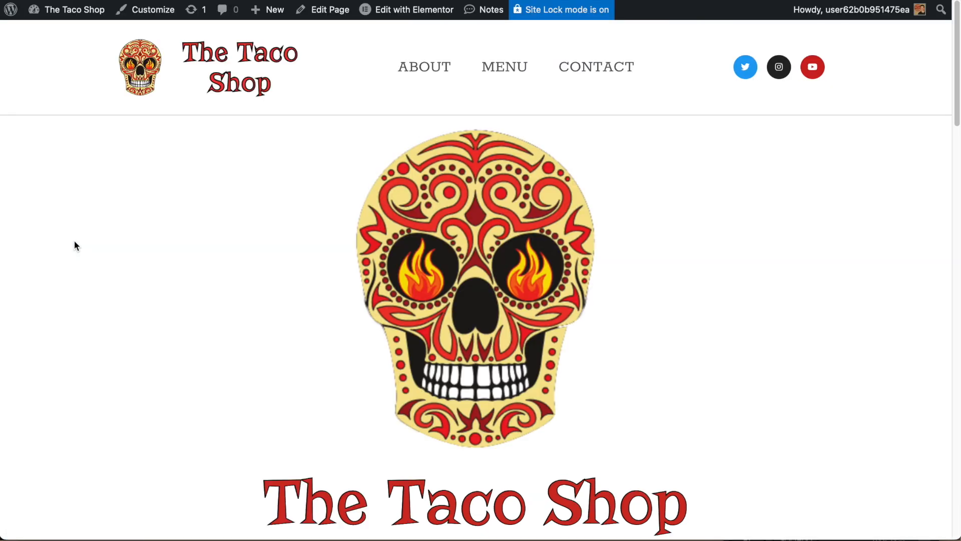
click(424, 67)
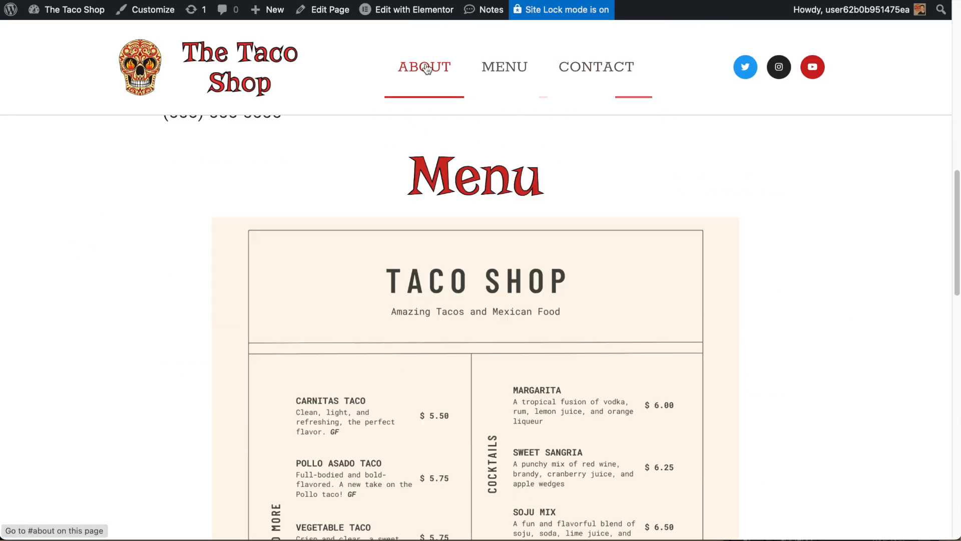
click(496, 59)
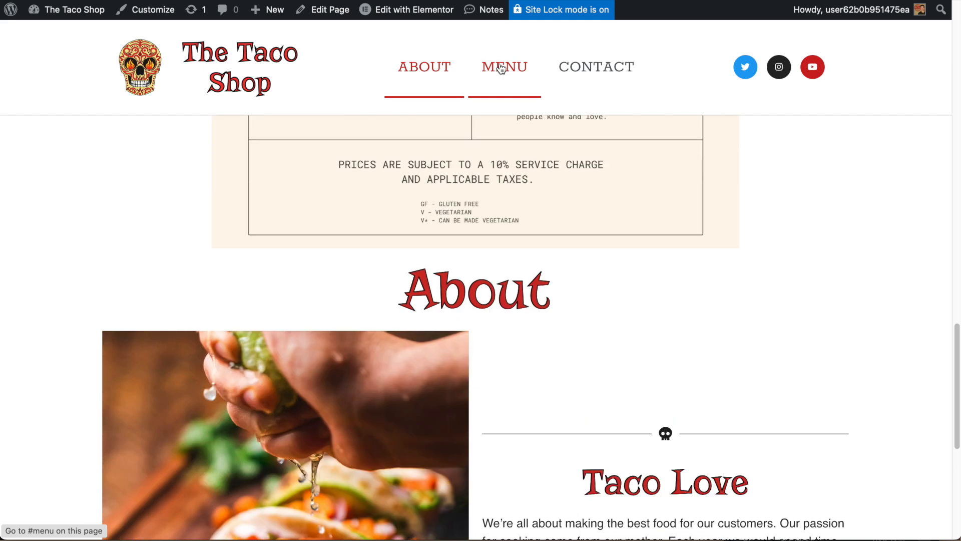
click(594, 79)
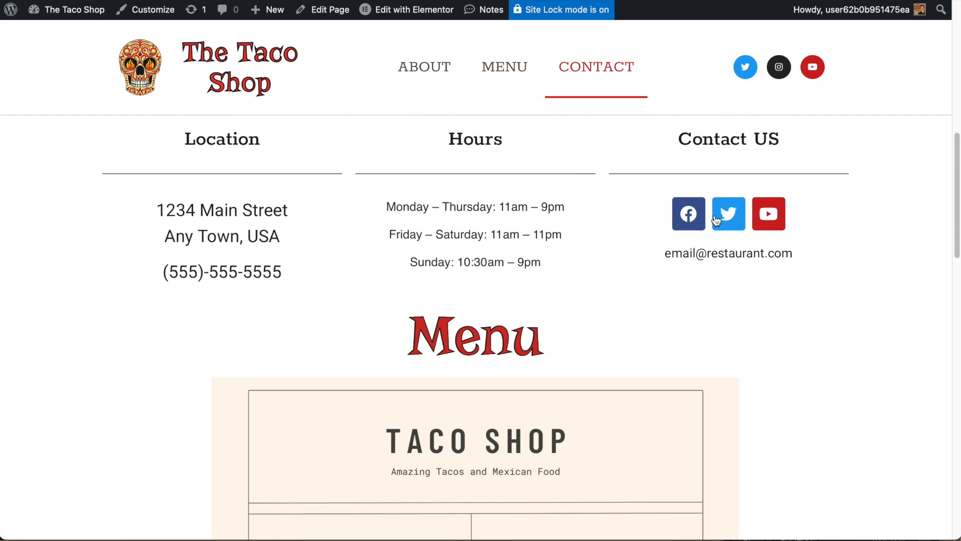
scroll(487, 280, up, 15)
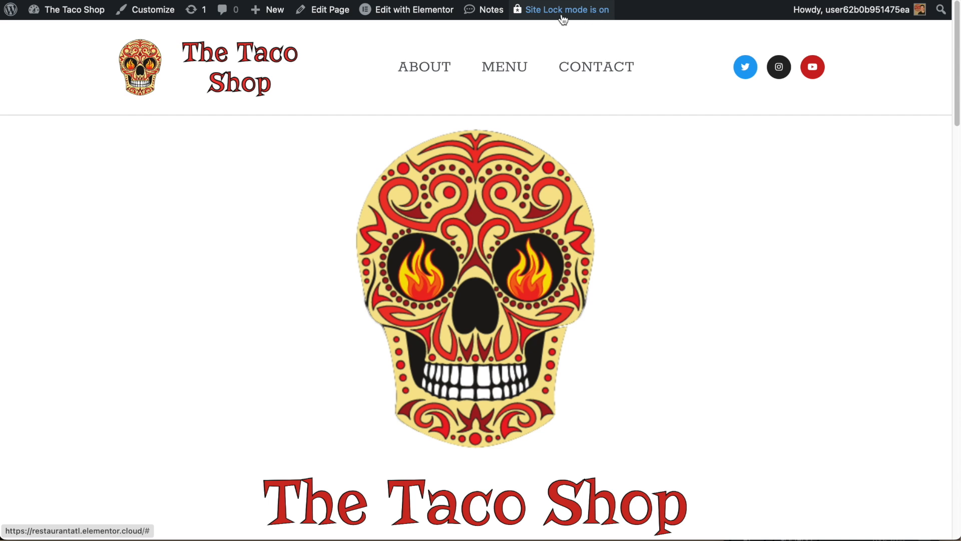
From the Site Lock notice, go to Websites and open Restaurant ATL's management page.
mouse_move(566, 18)
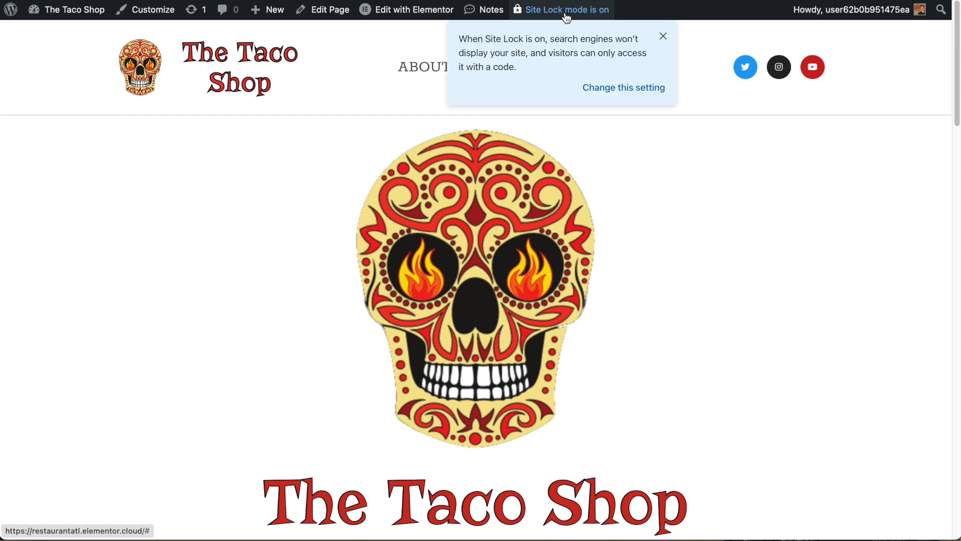
click(621, 88)
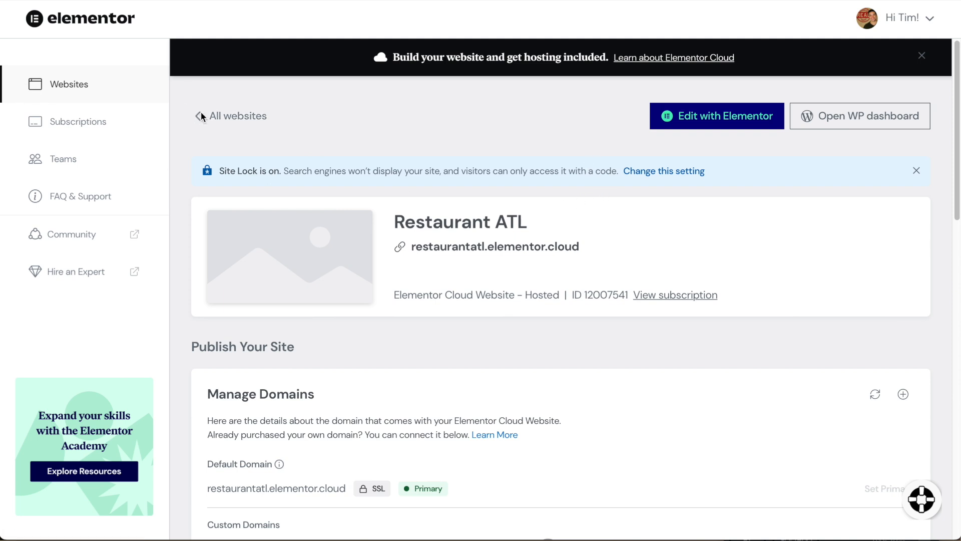
click(68, 87)
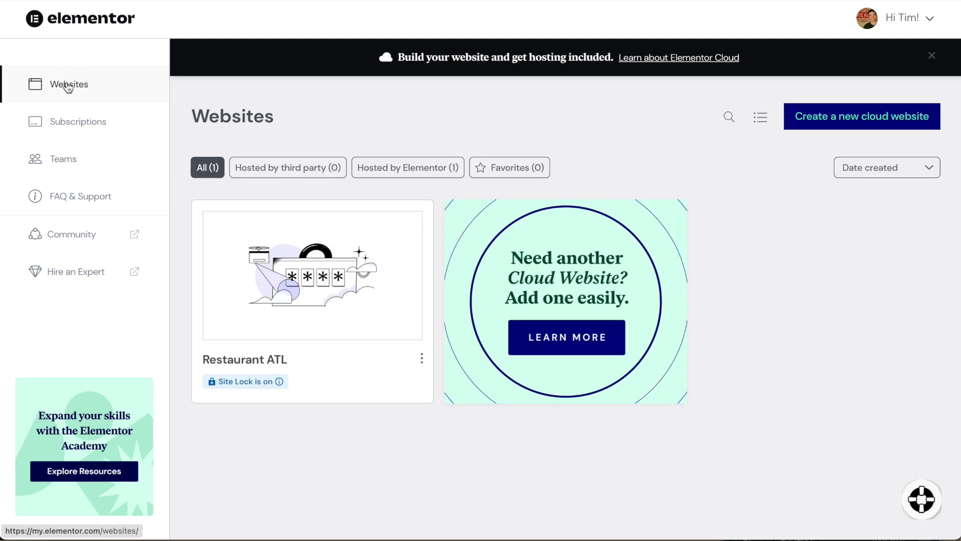
mouse_move(413, 363)
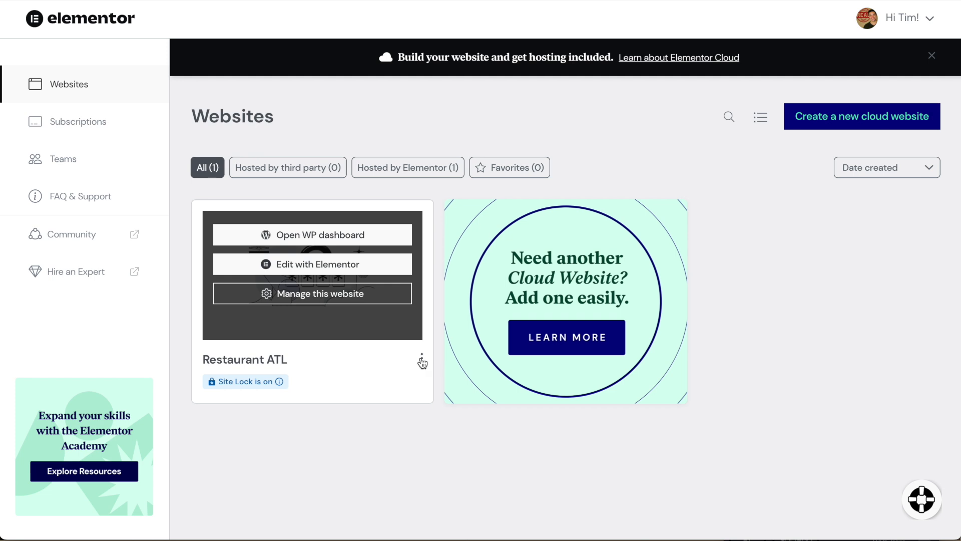
click(422, 360)
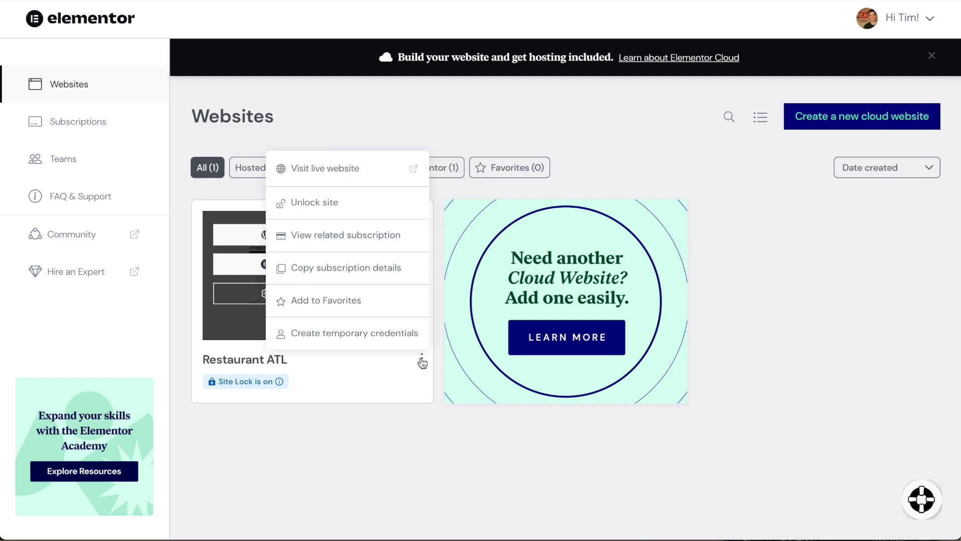
click(348, 381)
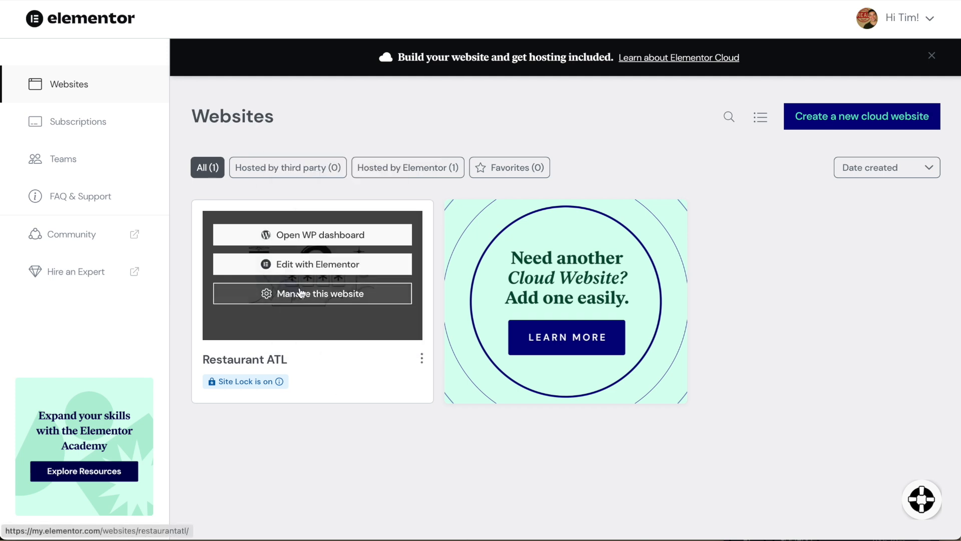
click(317, 295)
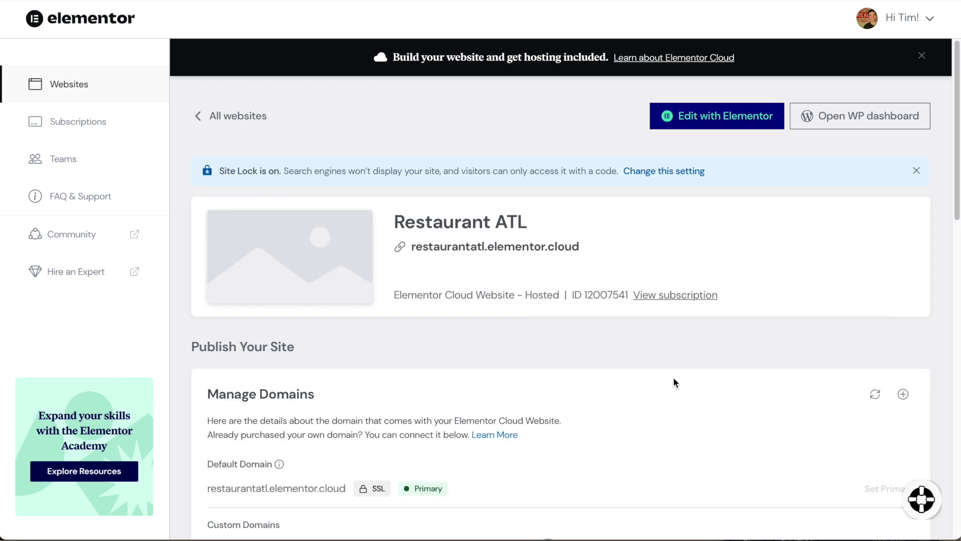
Switch off Site Lock for Restaurant ATL, dismissing the email verification notice along the way.
scroll(704, 325, down, 10)
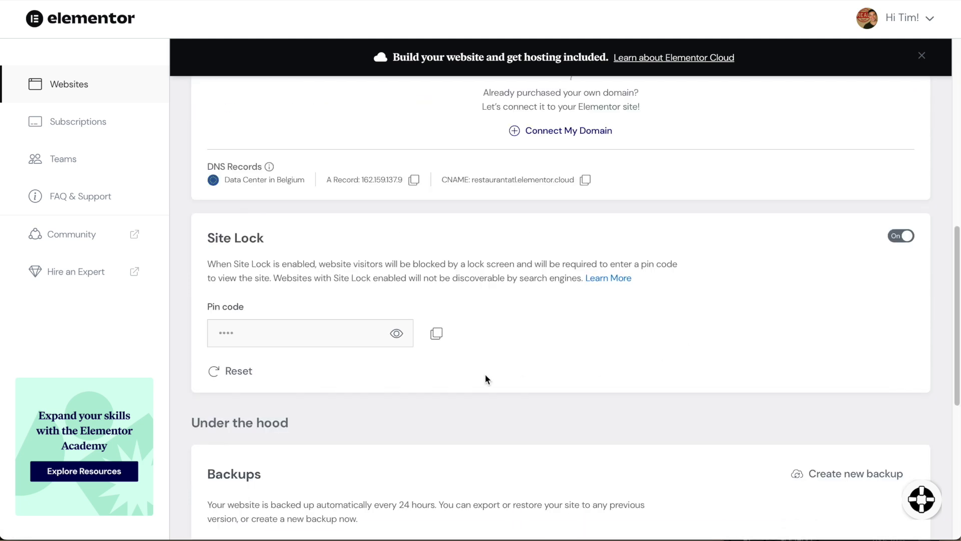
click(900, 236)
click(907, 236)
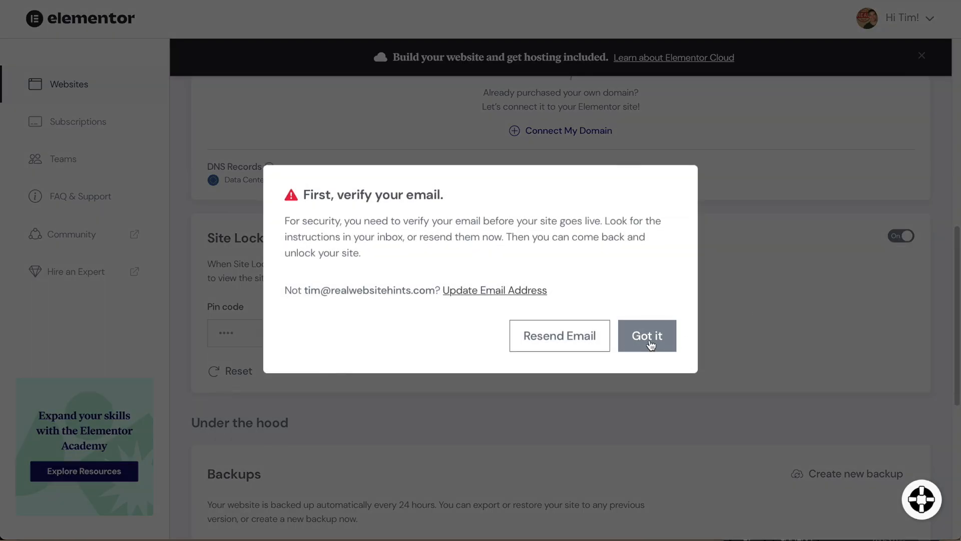
click(651, 346)
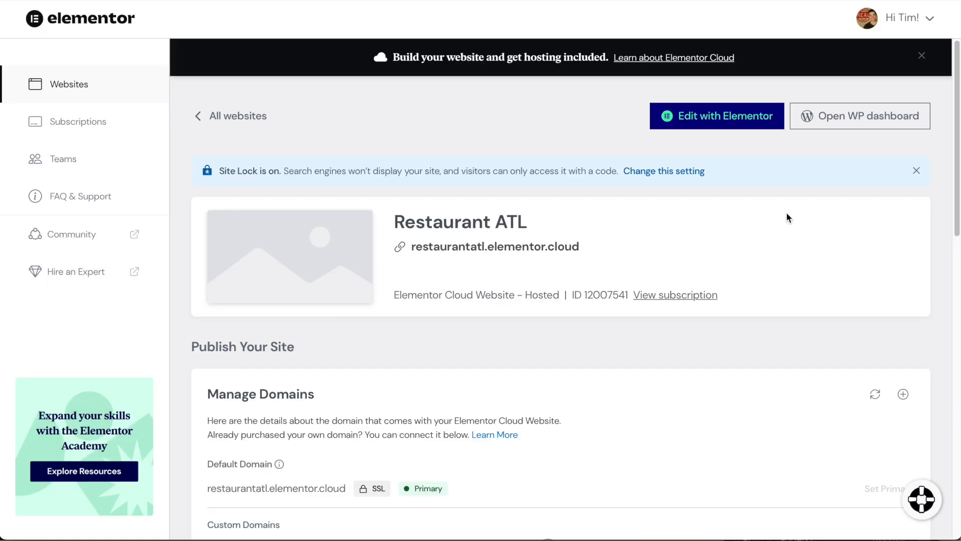
scroll(740, 279, down, 10)
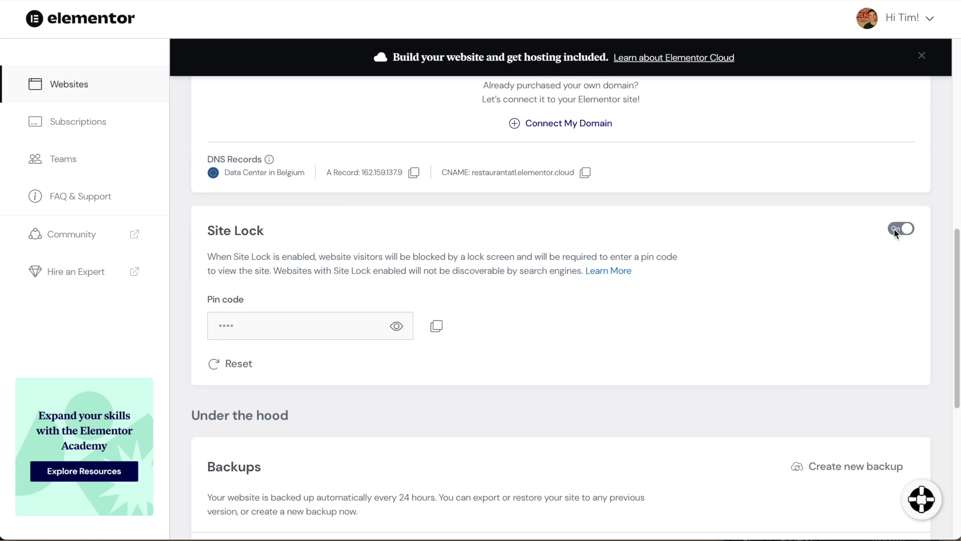
click(894, 230)
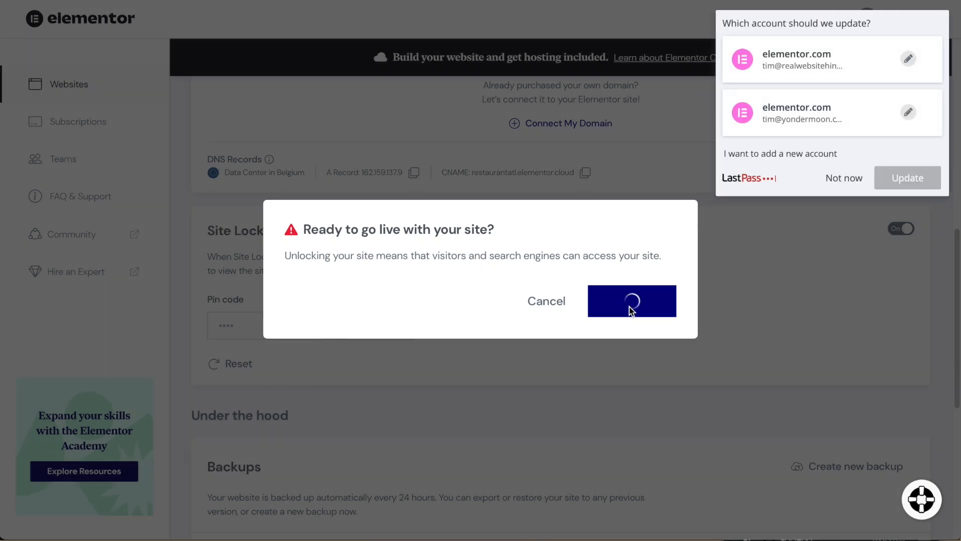
scroll(698, 288, down, 1)
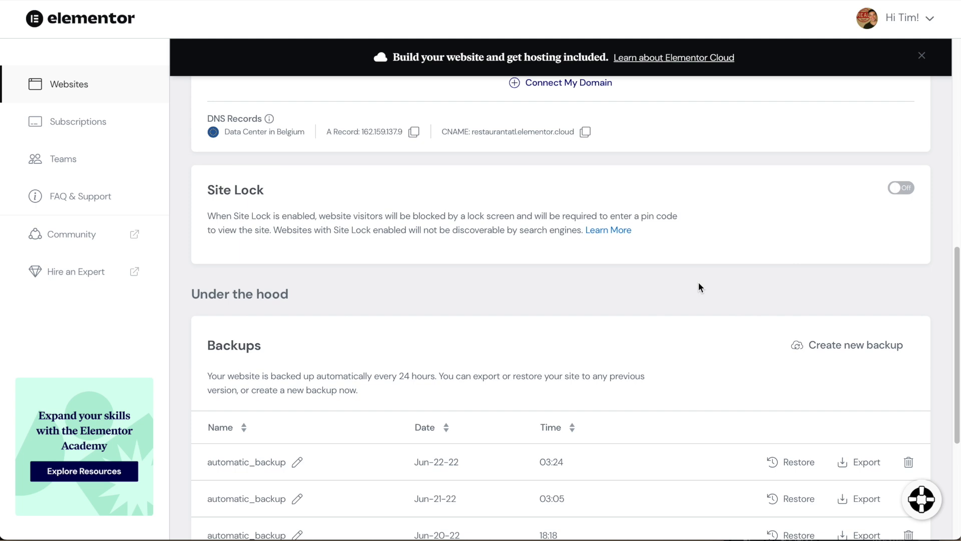
Start Connect My Domain to reveal the A record 162.159.137.9 and CNAME values.
scroll(740, 278, up, 1)
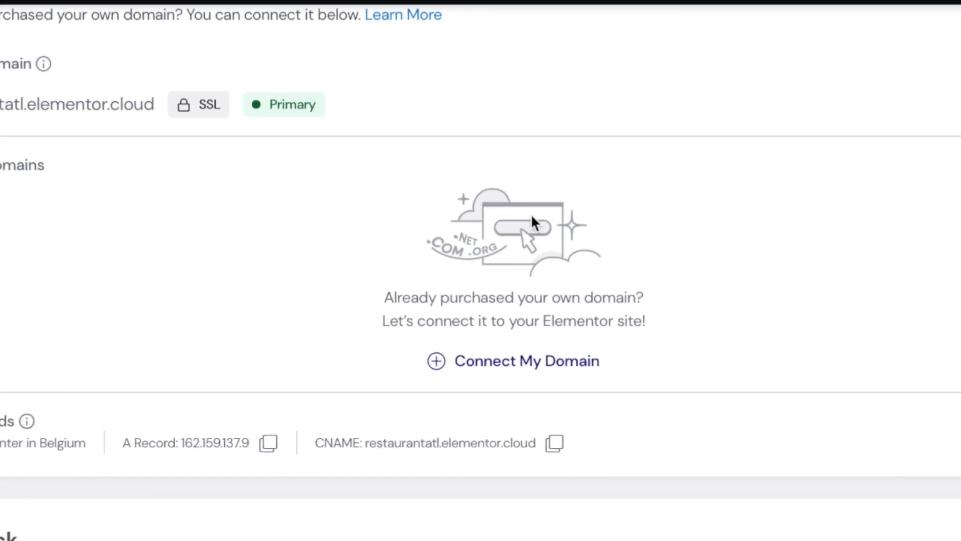
click(524, 361)
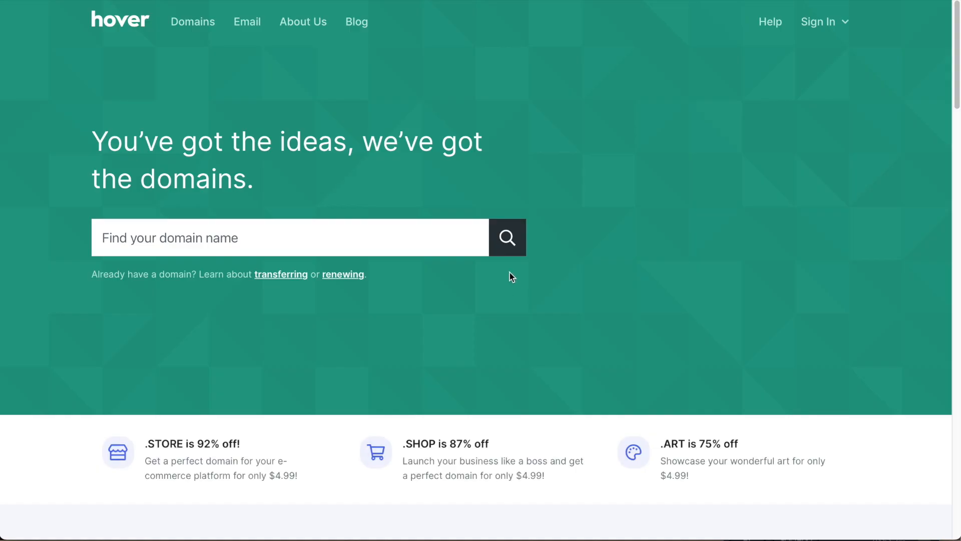
Sign in to the Hover control panel and open the restaurantatl.com domain.
mouse_move(821, 22)
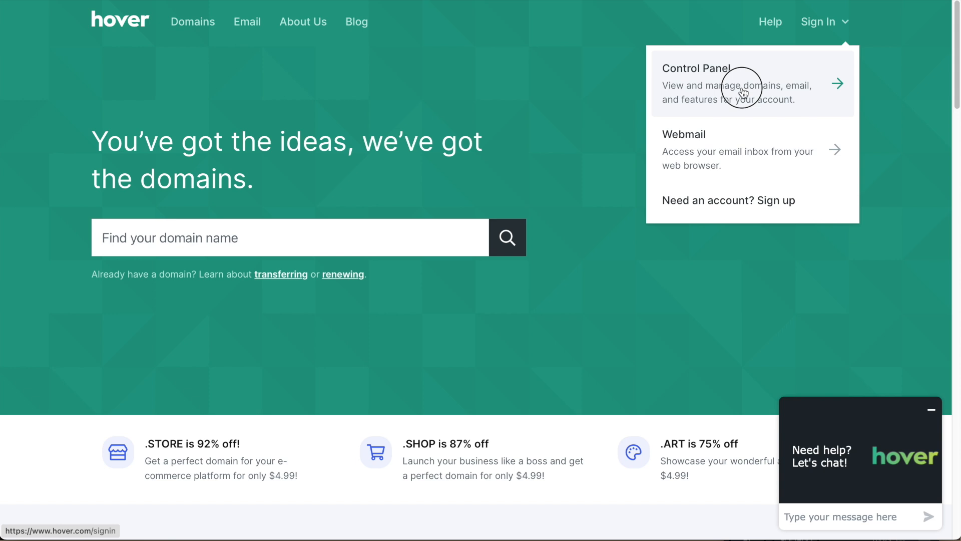
click(743, 92)
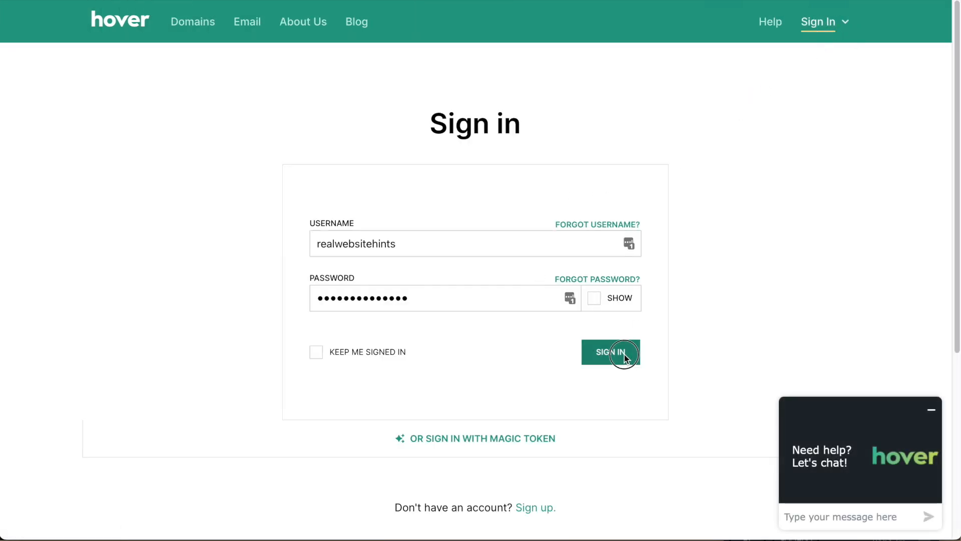
click(624, 354)
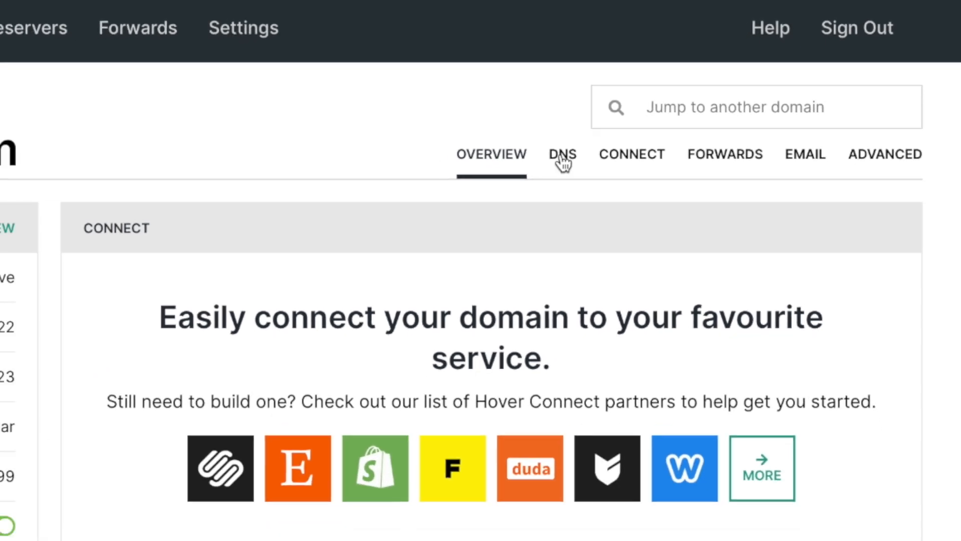
click(514, 186)
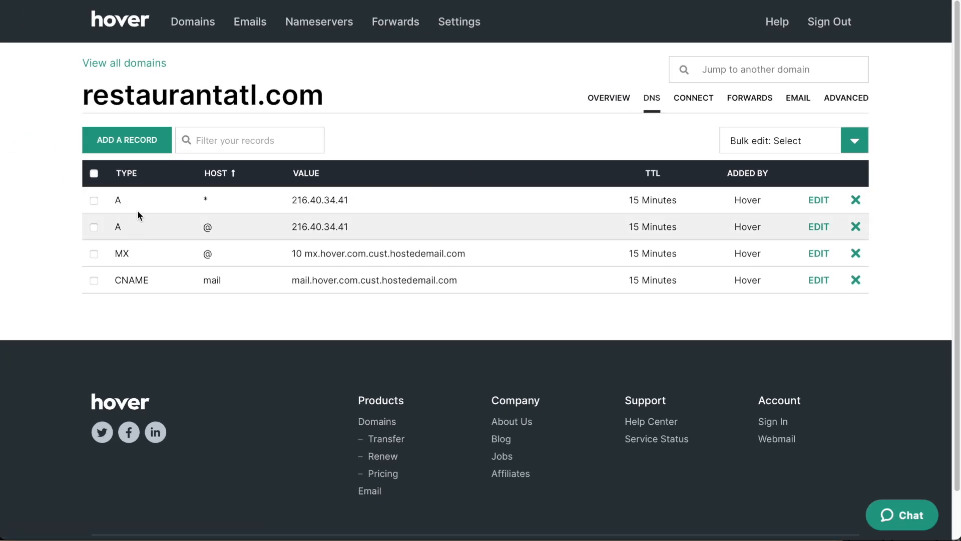
Delete the wildcard and @ A records pointing to 216.40.34.41.
click(855, 200)
click(686, 168)
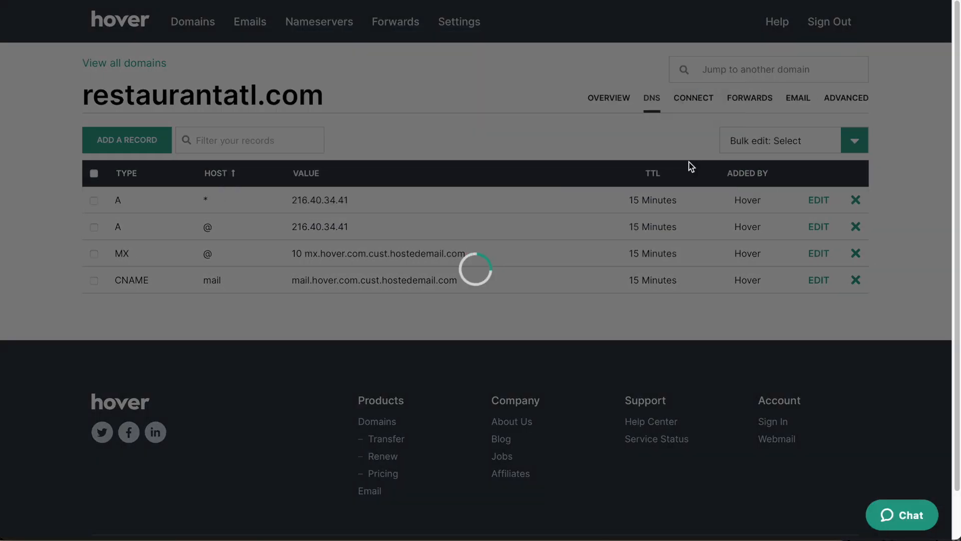
click(855, 200)
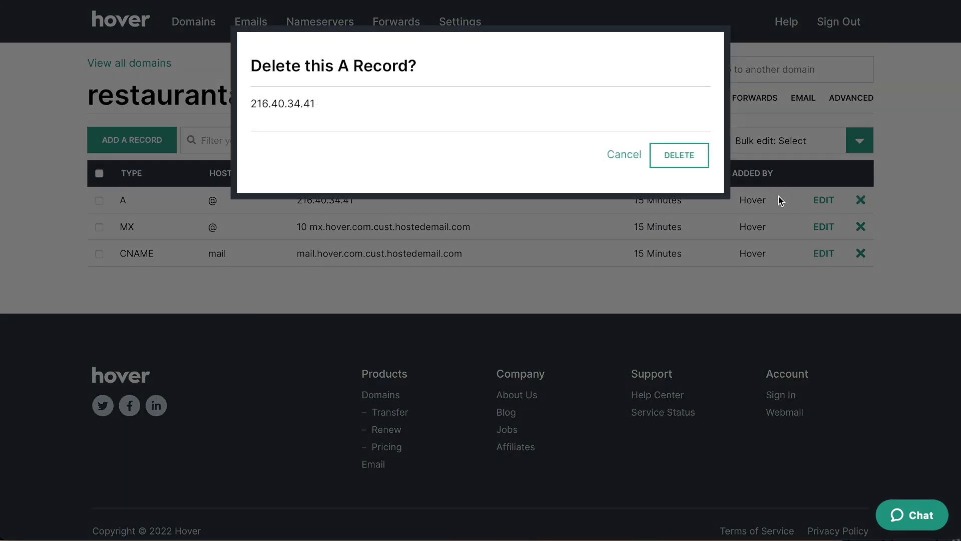
click(679, 154)
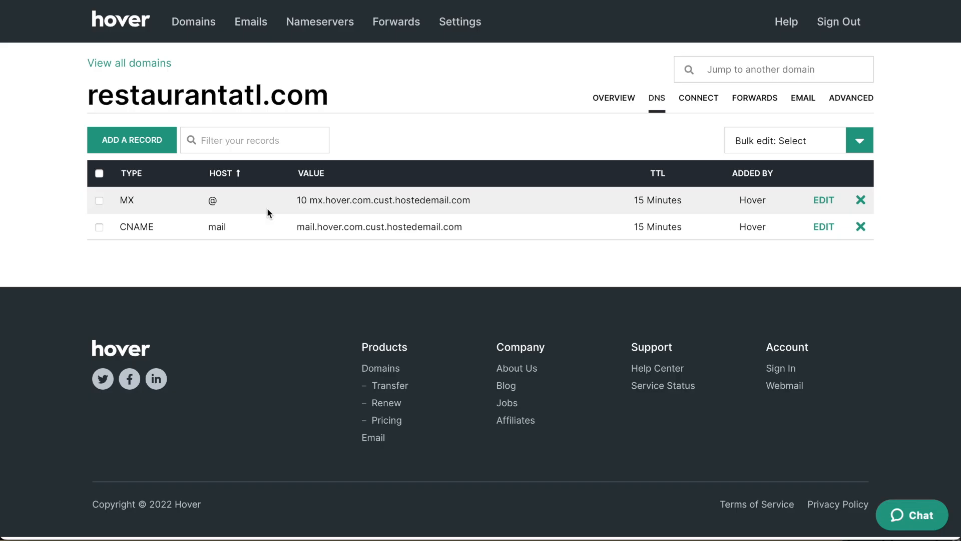
Add an @ A record pointing to Elementor's IP 162.159.137.9.
click(132, 145)
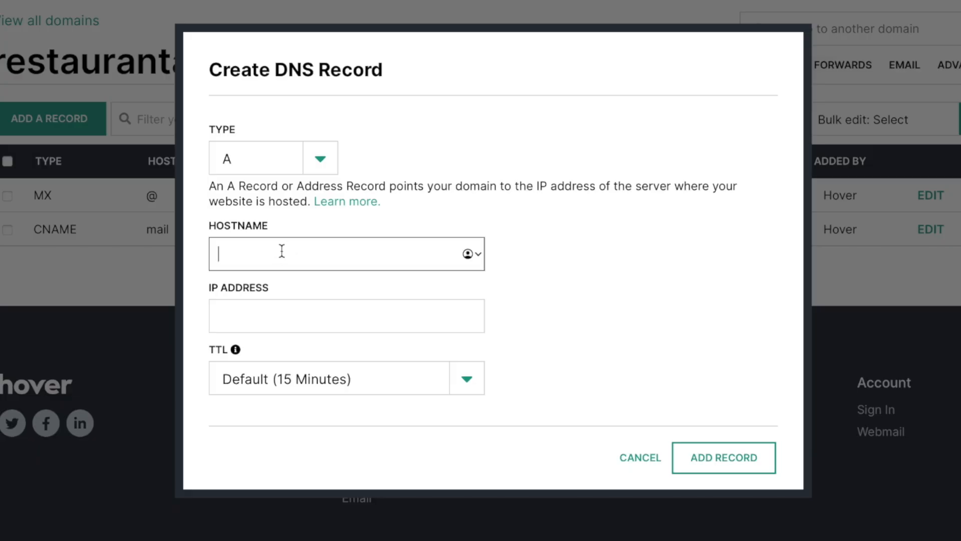
text(@)
click(279, 315)
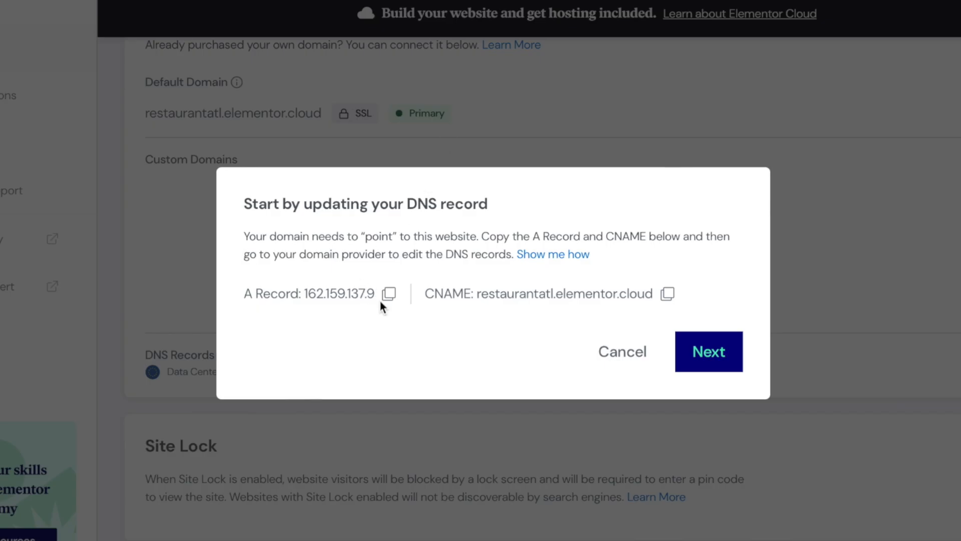
click(389, 296)
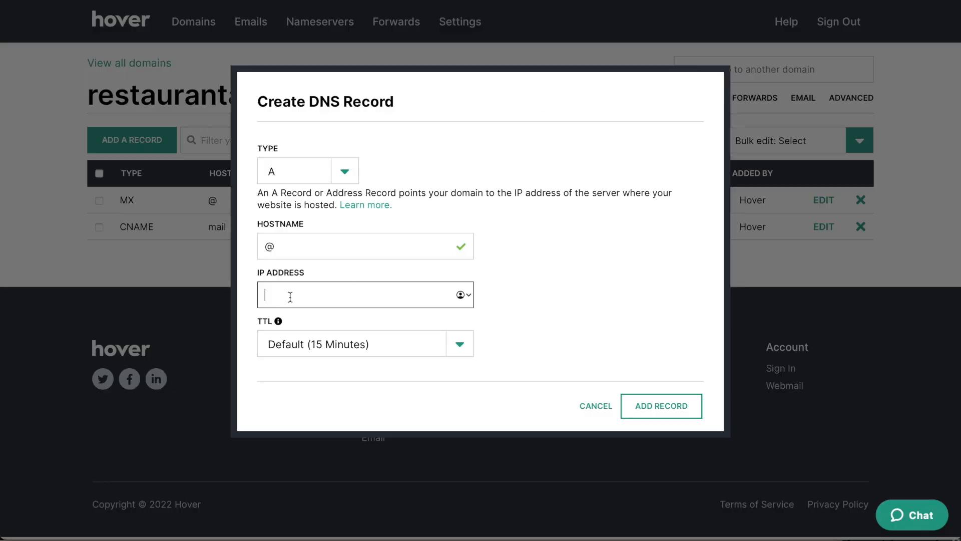
key(super+v)
click(672, 407)
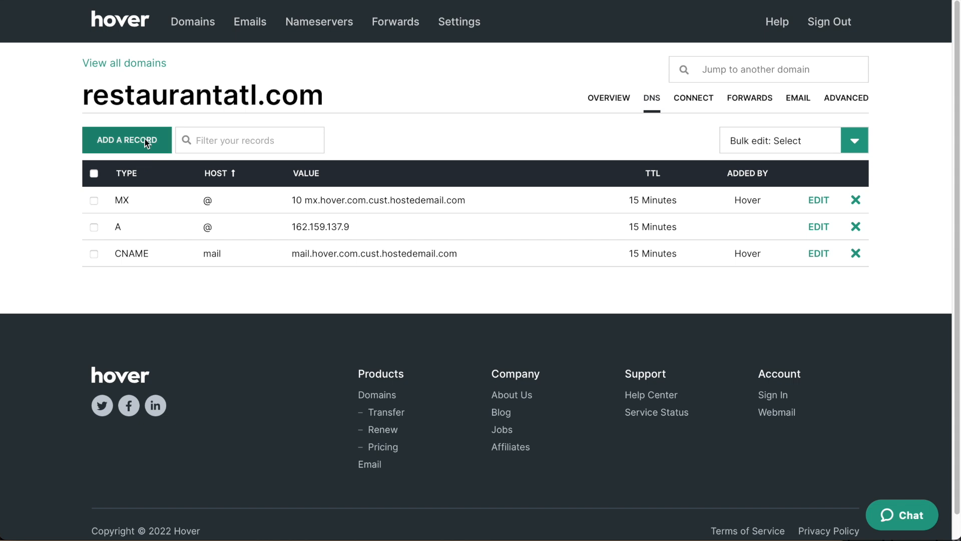
Start a new CNAME record in Hover and copy Elementor's target restaurantatl.elementor.cloud.
click(127, 145)
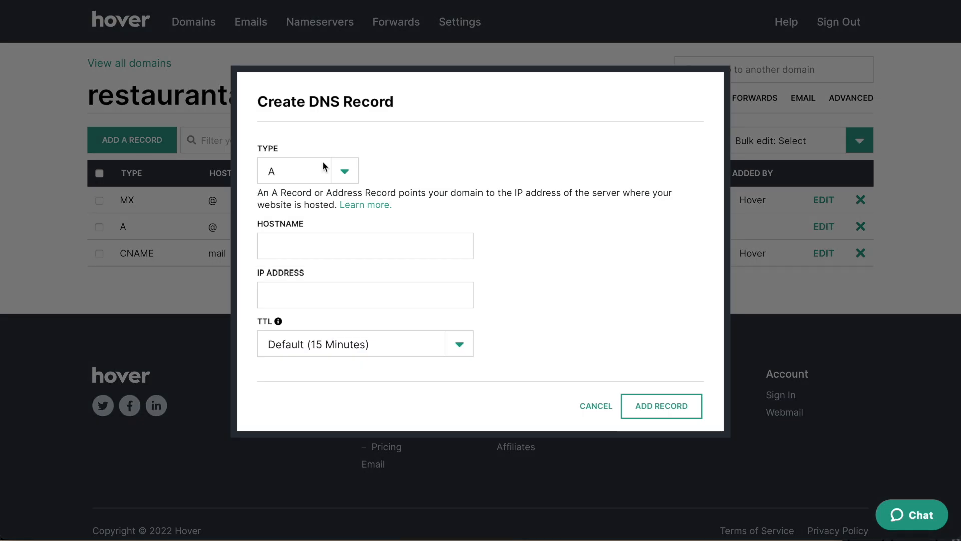
click(350, 173)
click(320, 202)
click(434, 0)
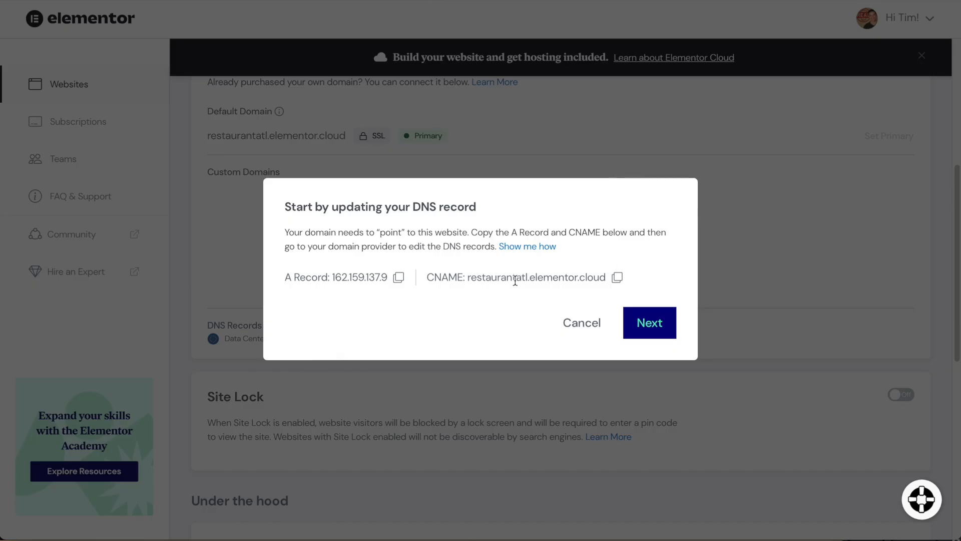
click(617, 278)
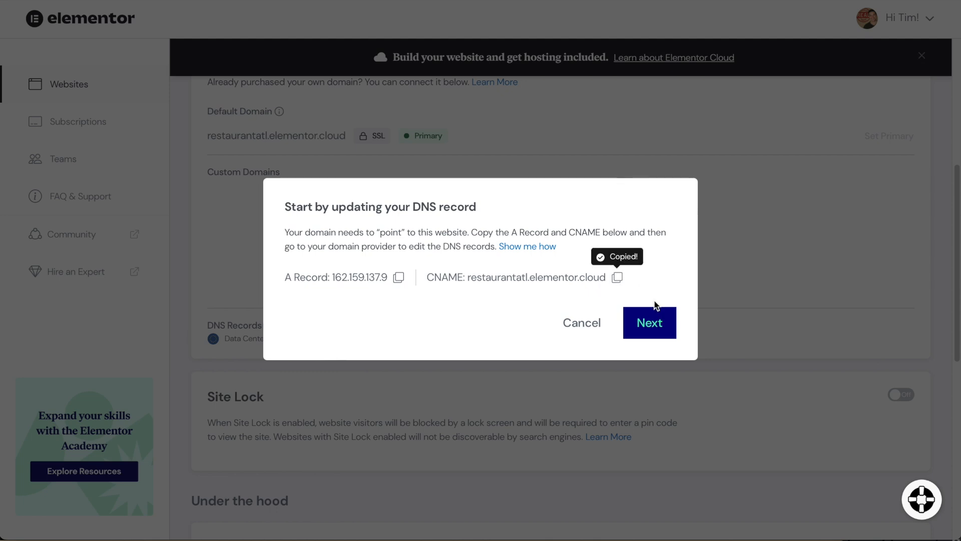
click(671, 1)
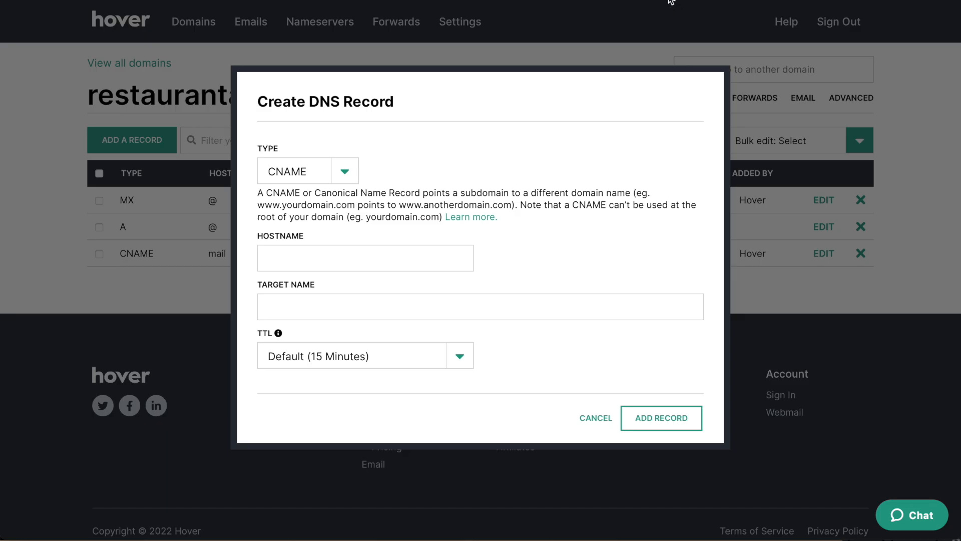
Save the www CNAME pointing to restaurantatl.elementor.cloud, then advance Elementor's domain dialog.
click(326, 259)
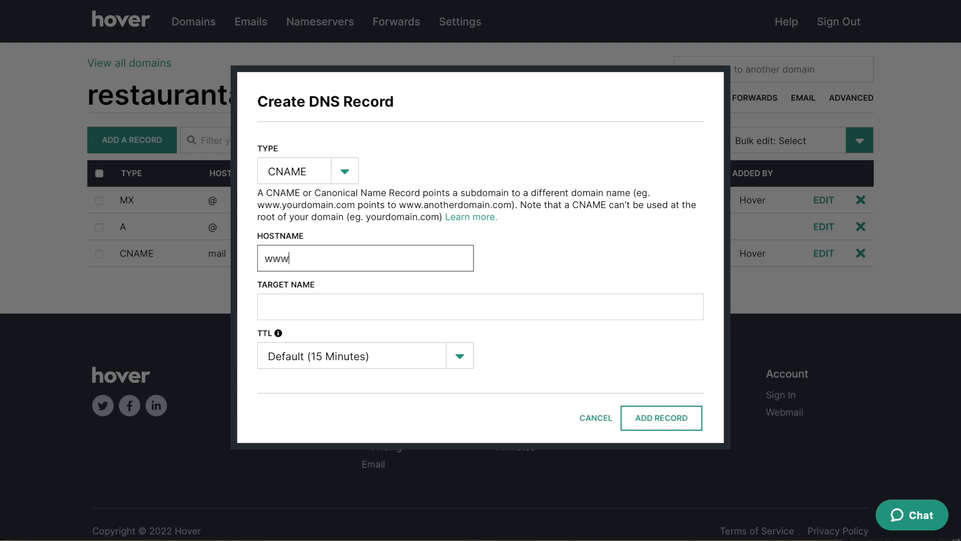
click(339, 315)
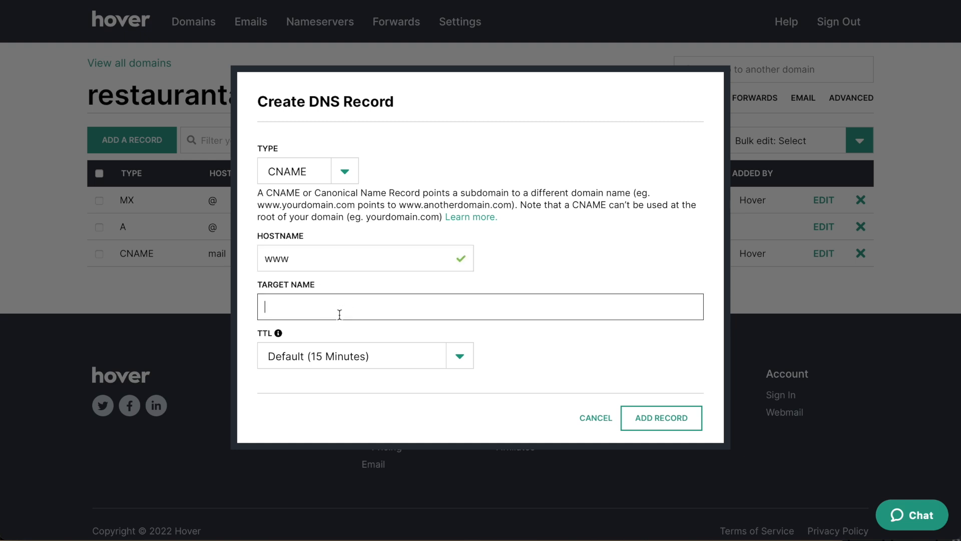
key(ctrl+v)
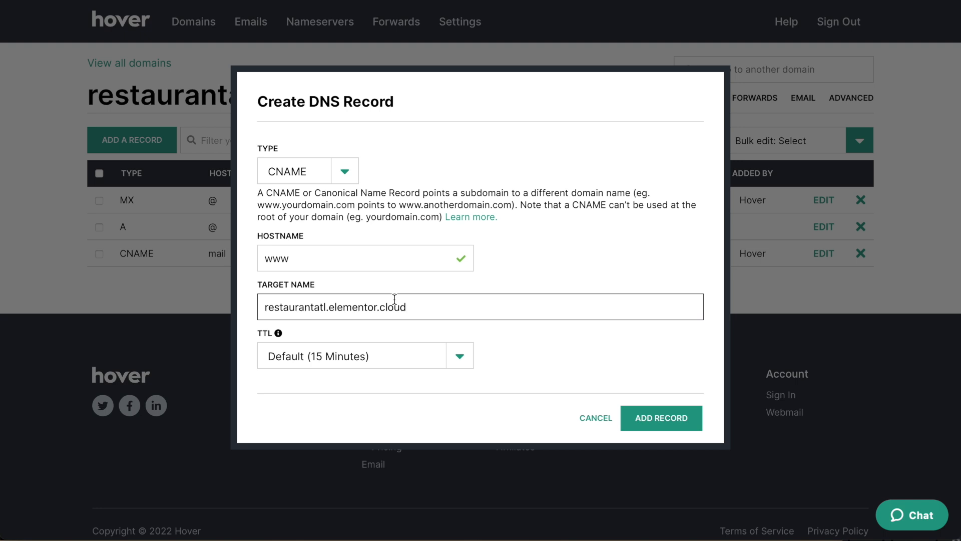
click(684, 420)
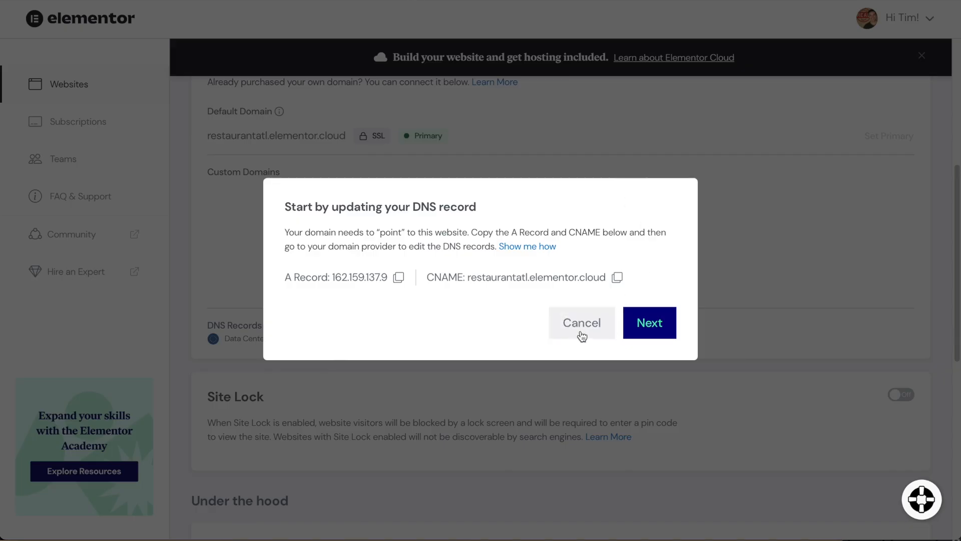
click(637, 335)
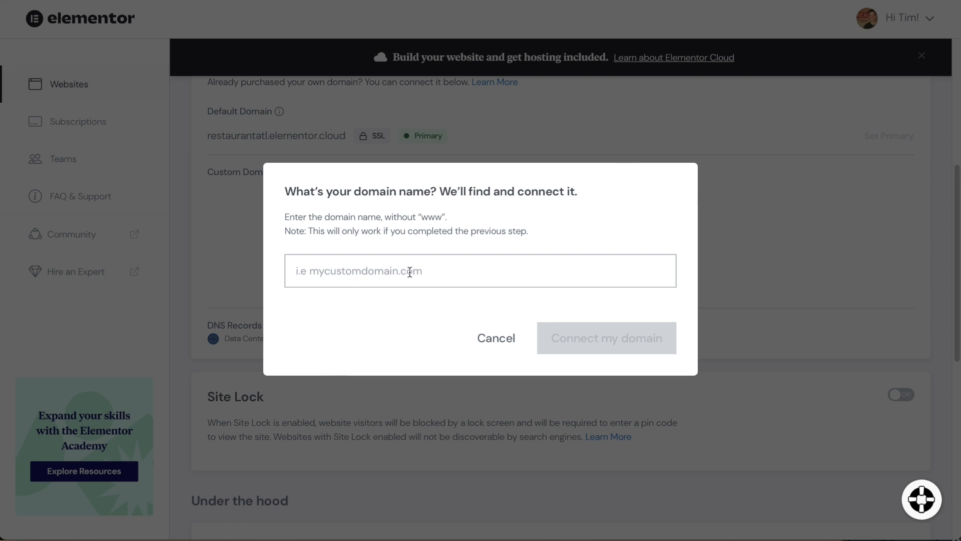
Connect restaurantatl.com as the site's custom domain and close the confirmation.
key(ctrl+v)
click(592, 368)
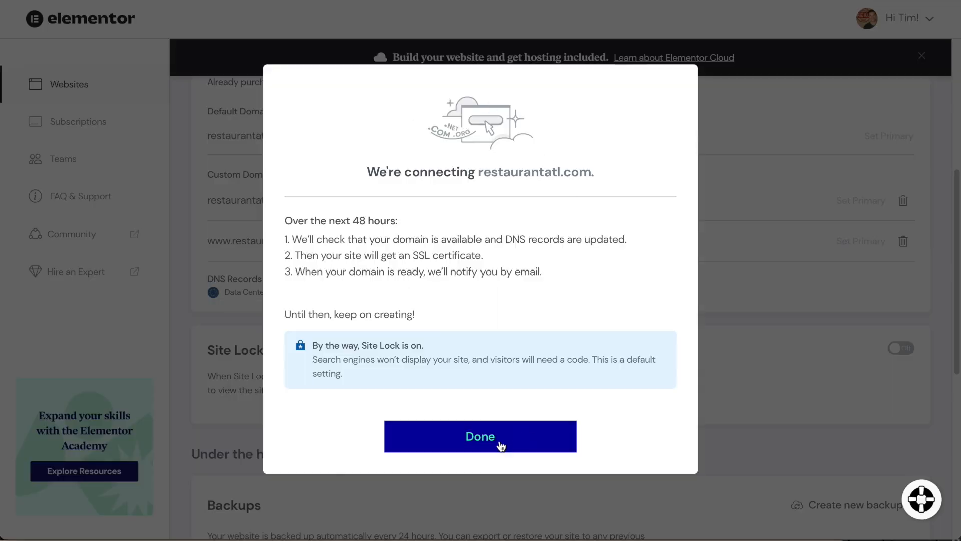
click(501, 445)
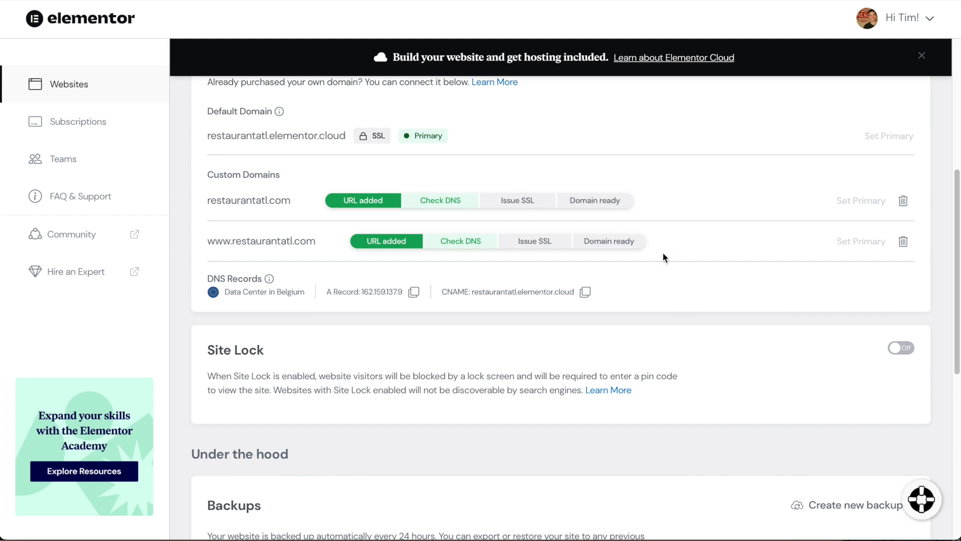
scroll(684, 365, up, 5)
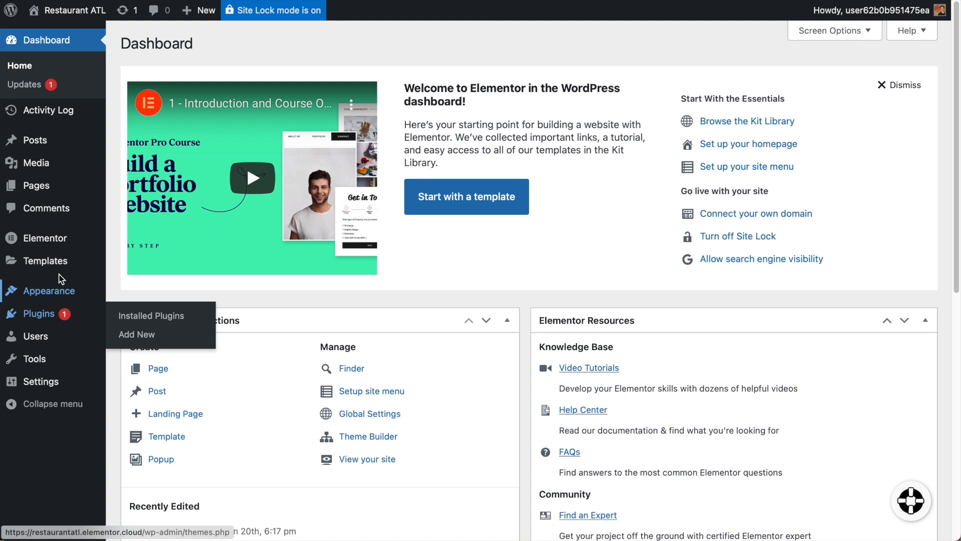
Switch to the Restaurant ATL WordPress admin dashboard, heading for Pages in the sidebar.
mouse_move(37, 183)
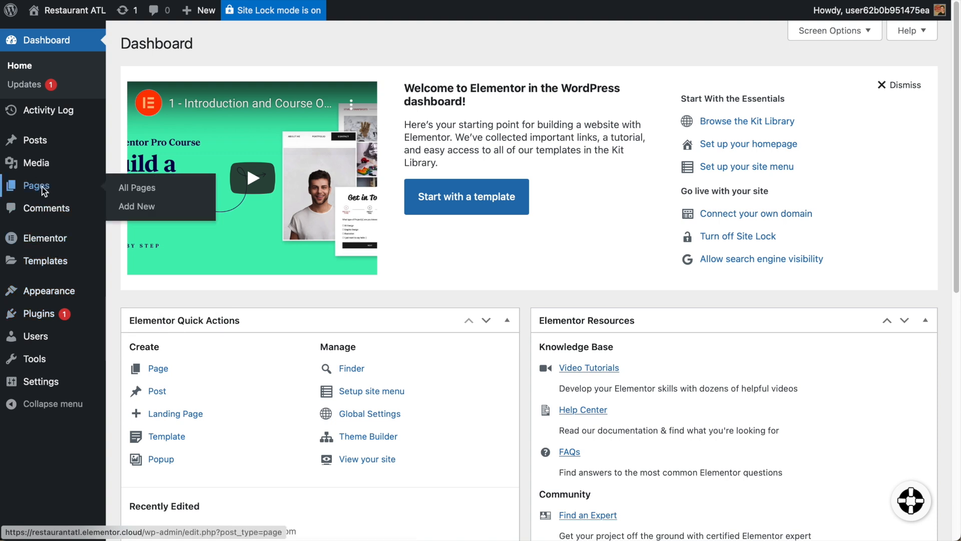
Open Sample Home Page in Elementor and save it as the template 'Restaurant Home'.
click(43, 188)
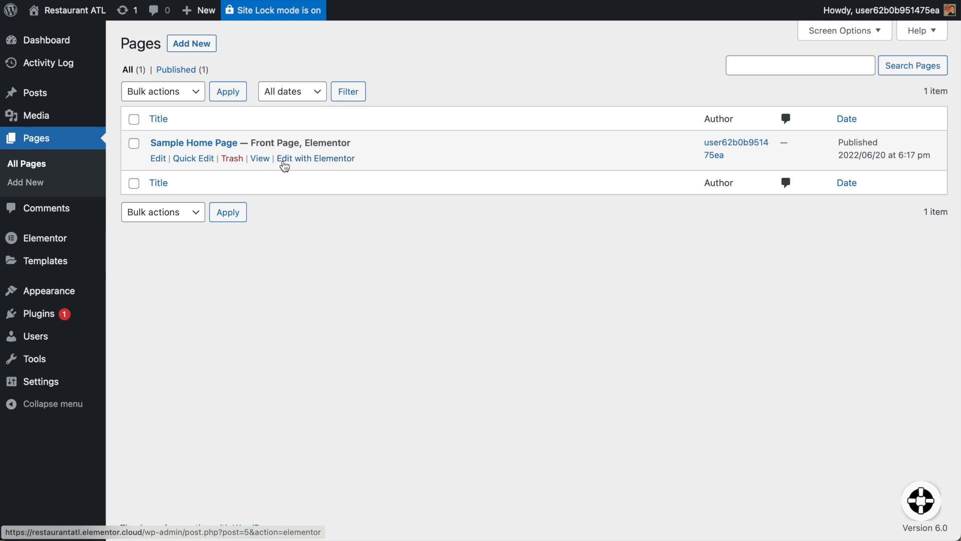
click(336, 158)
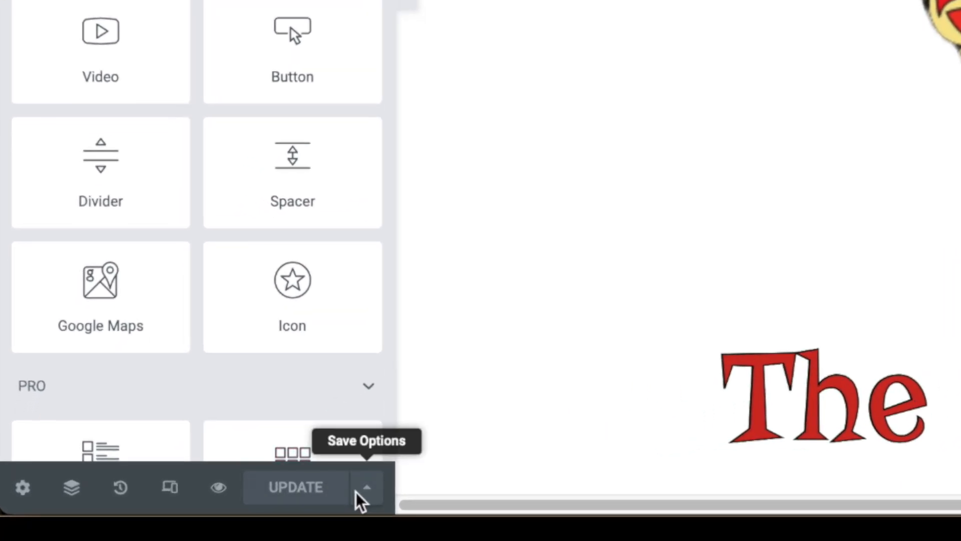
click(374, 493)
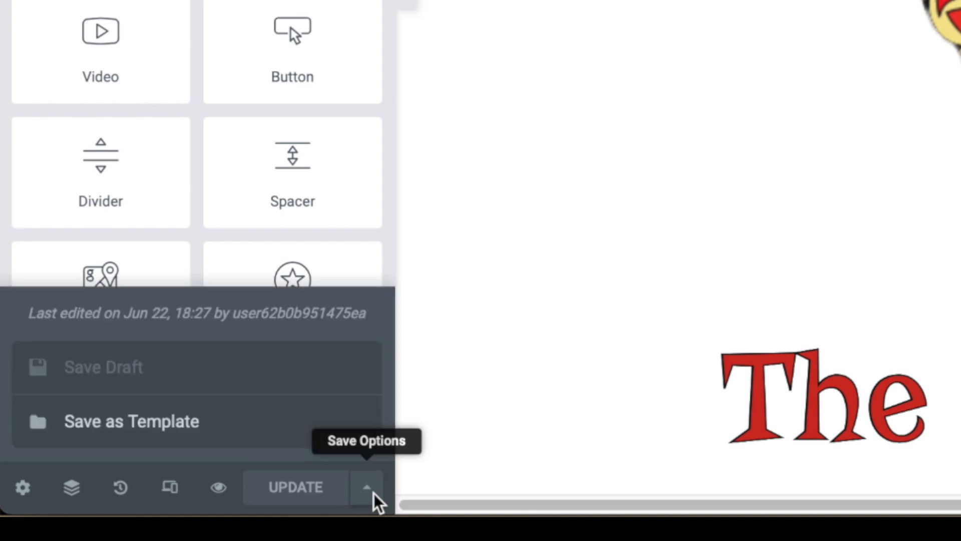
click(165, 423)
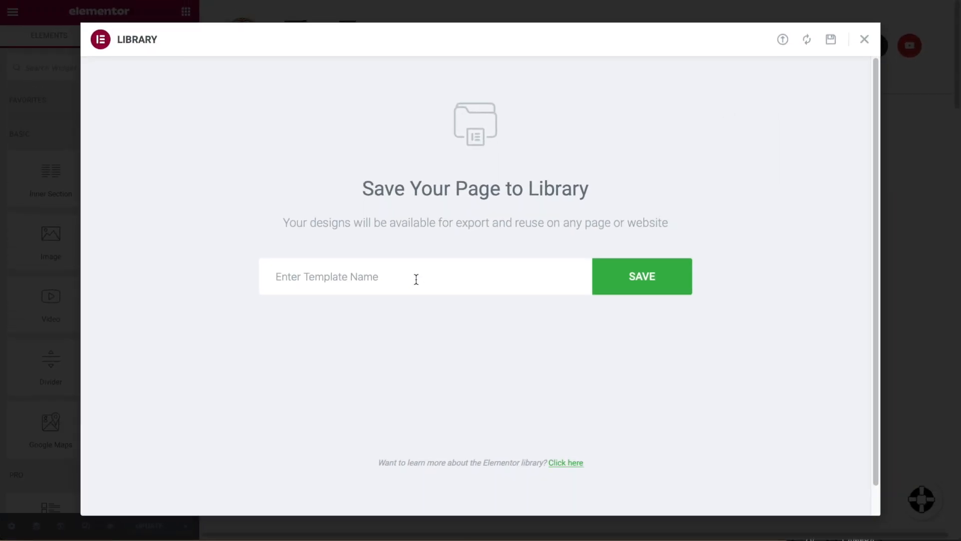
text(Restaurant Home)
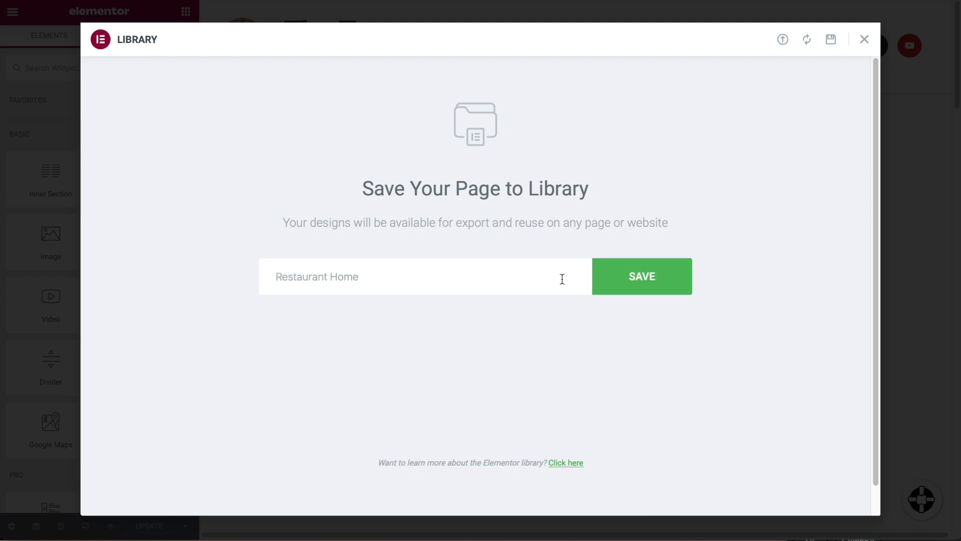
click(635, 284)
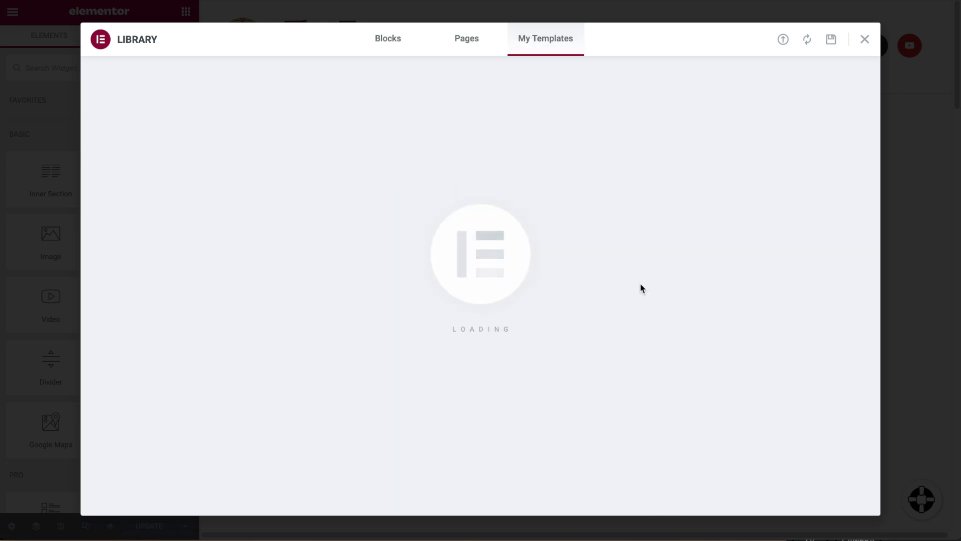
Preview the Restaurant Home template, then close the template library.
click(680, 216)
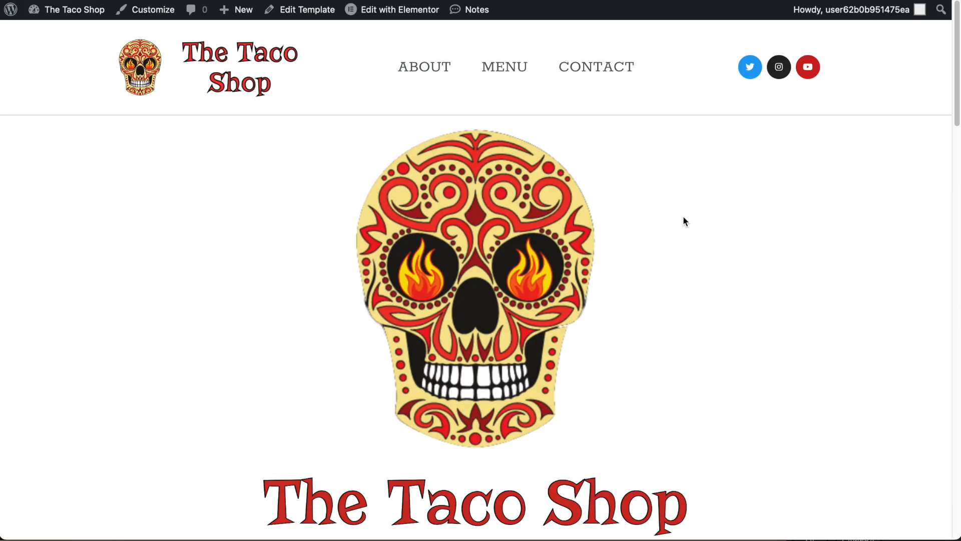
scroll(682, 222, down, 15)
scroll(681, 228, up, 15)
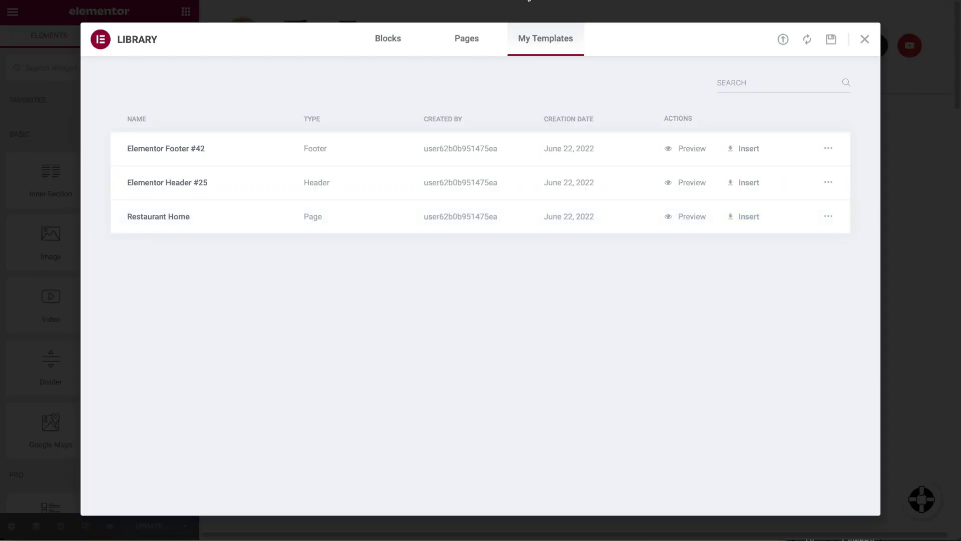
click(864, 39)
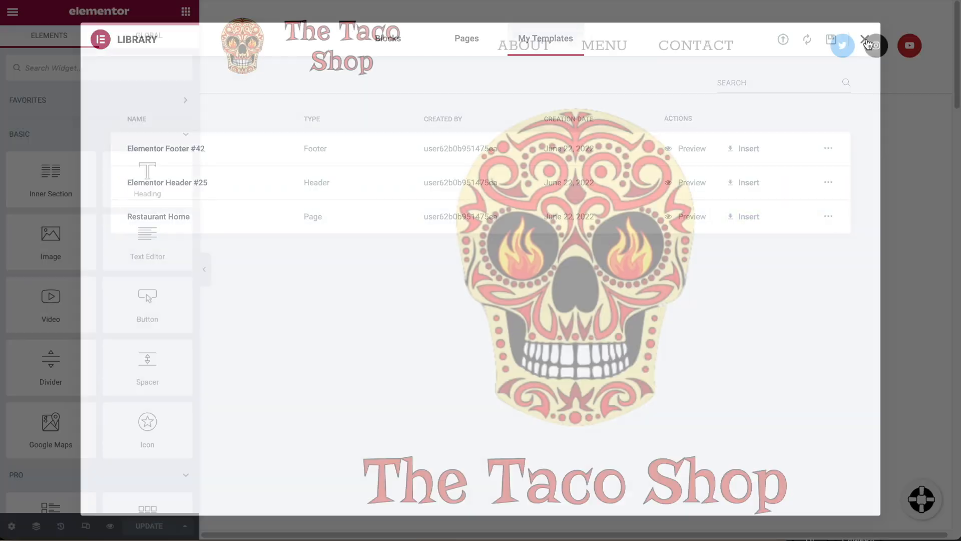
Exit to the dashboard, add a page titled 'Advanced Home Page' and edit it with Elementor.
click(13, 13)
click(94, 273)
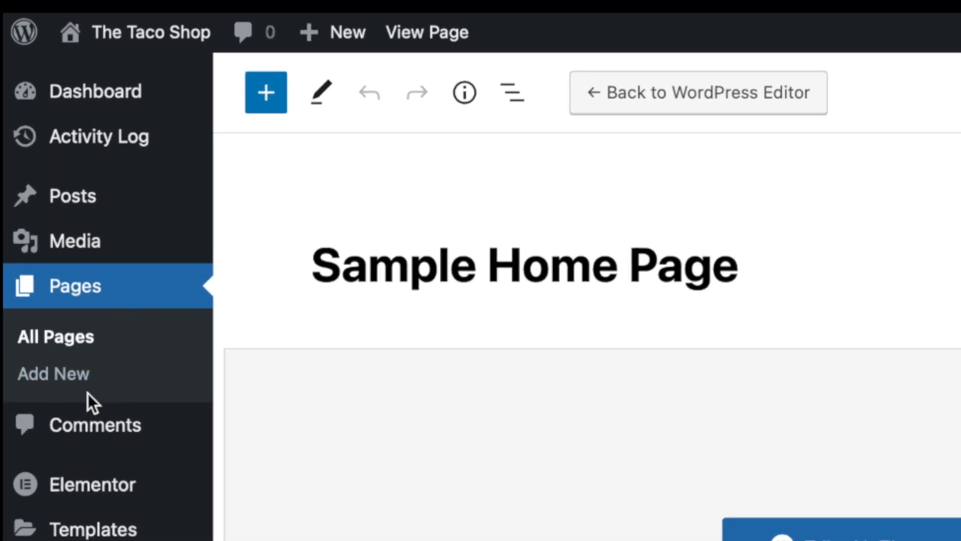
click(63, 335)
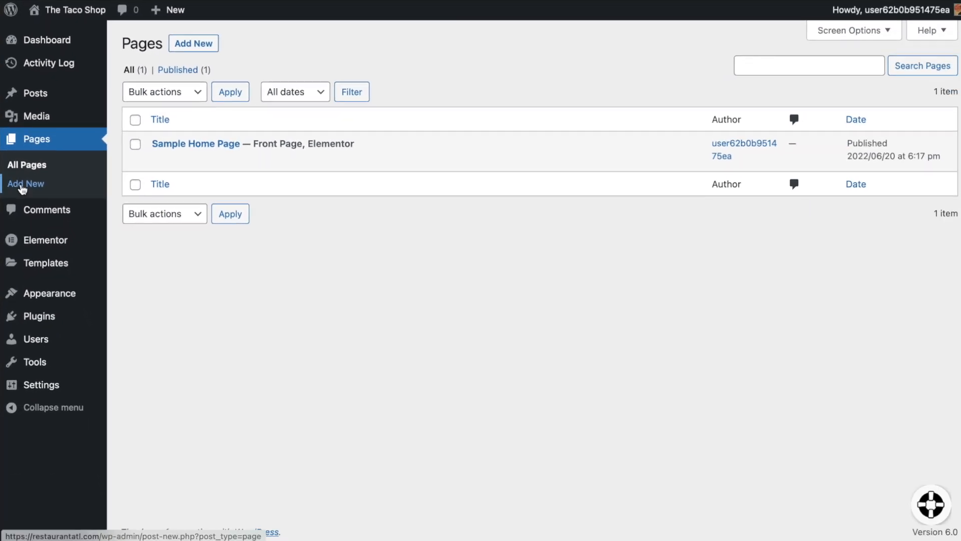
click(39, 335)
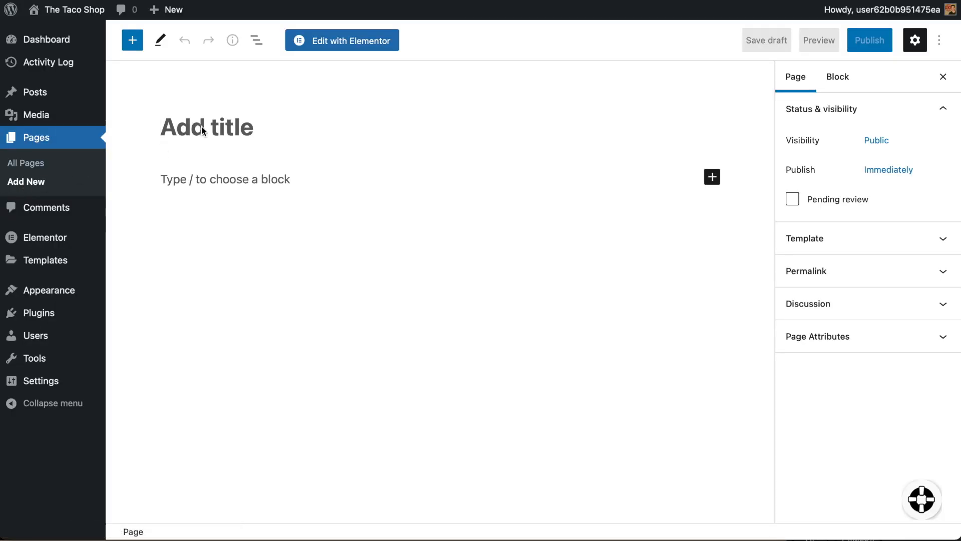
text(Ad)
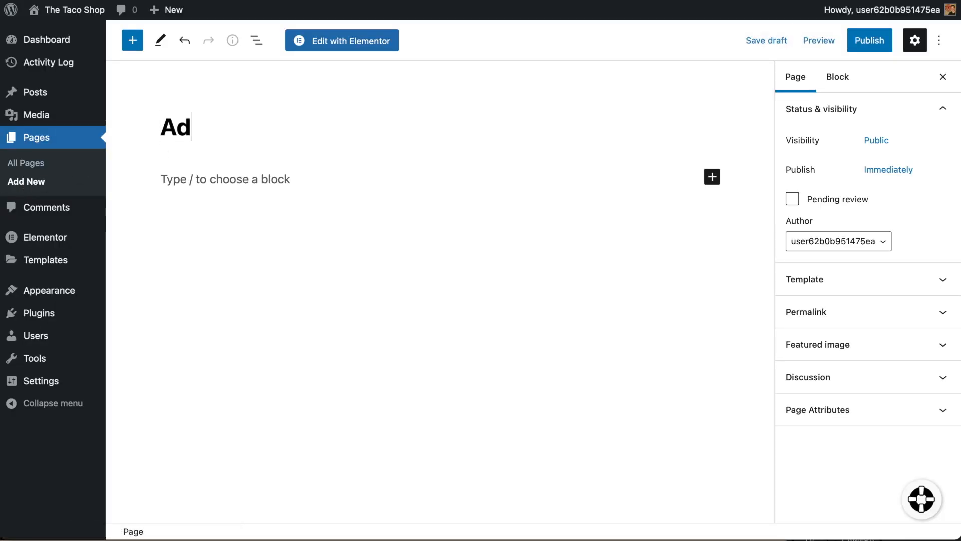
text(vanced Home Page)
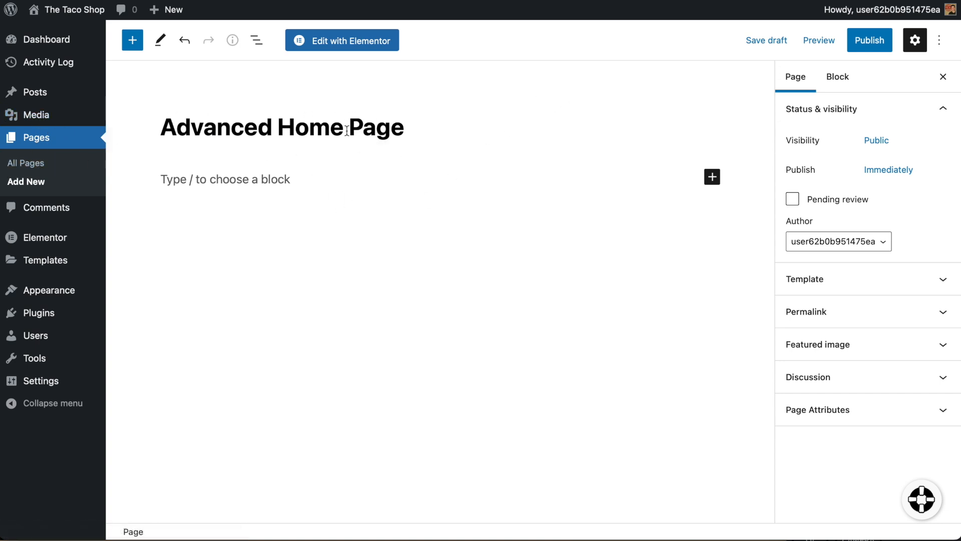
click(355, 45)
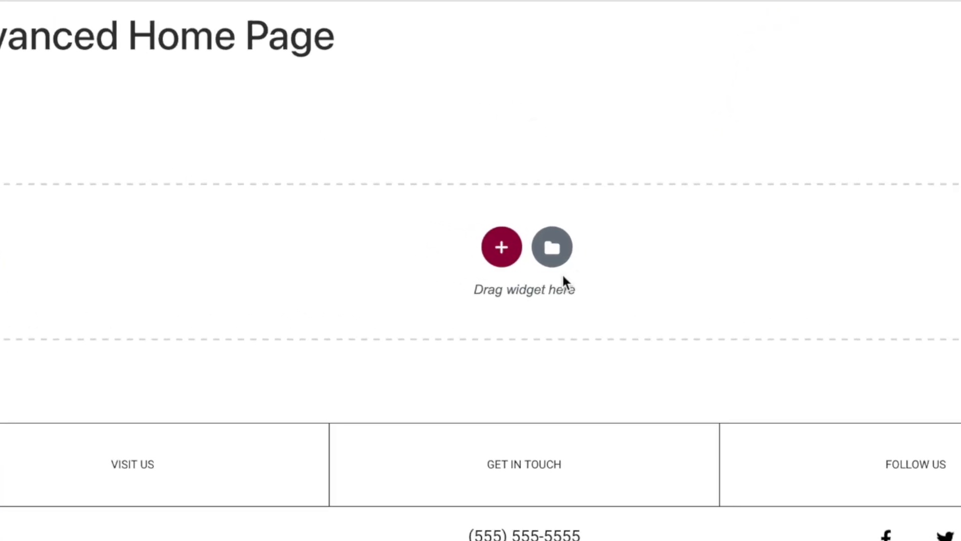
Insert the Restaurant Home template from My Templates, applying its page settings too.
click(553, 248)
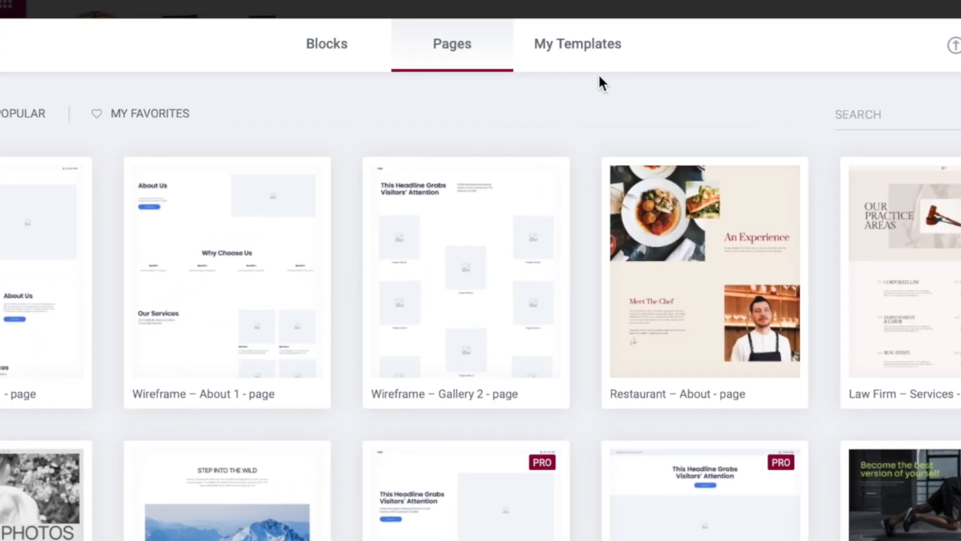
click(575, 43)
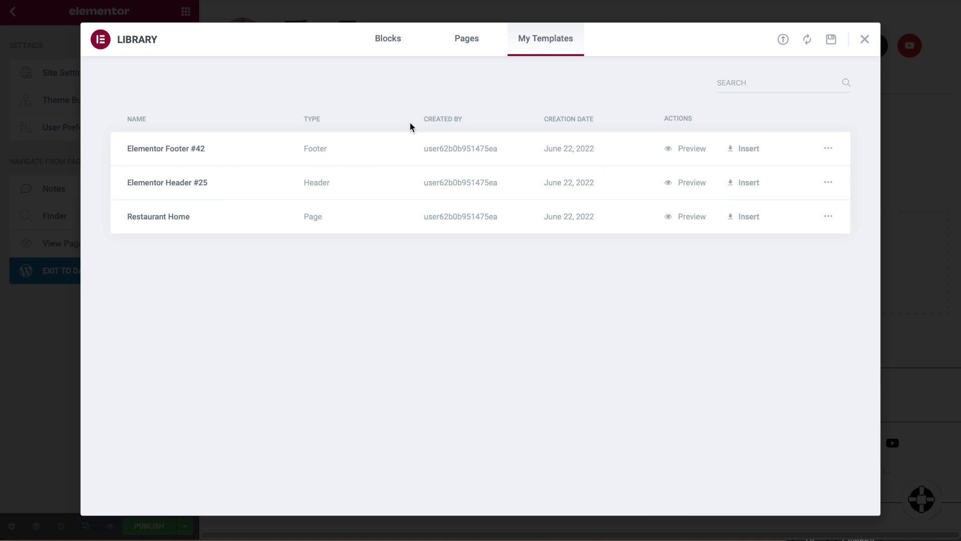
click(740, 223)
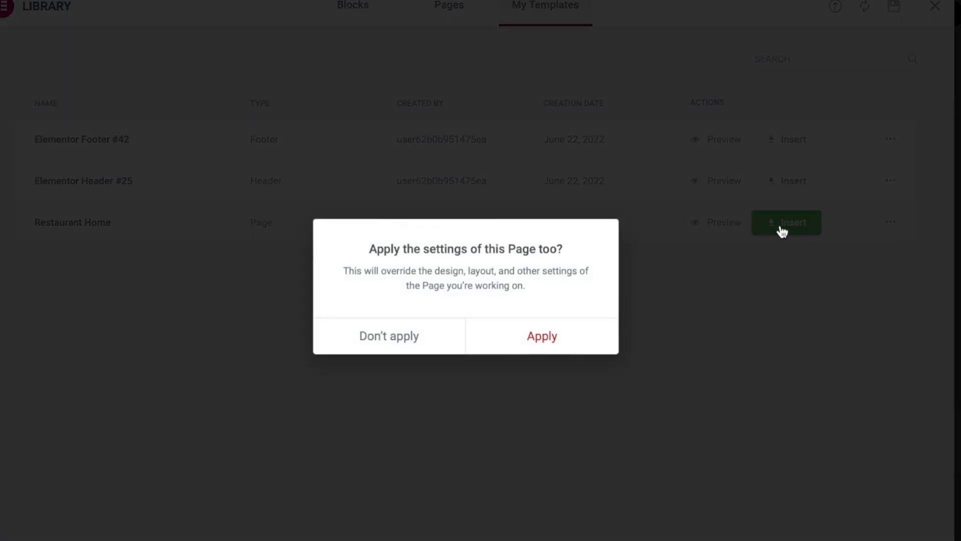
click(546, 335)
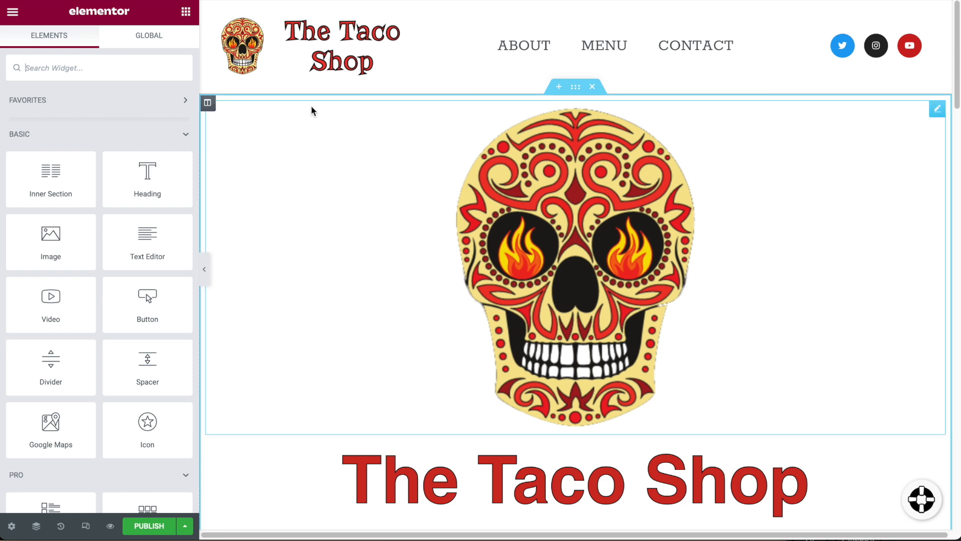
scroll(443, 150, down, 1)
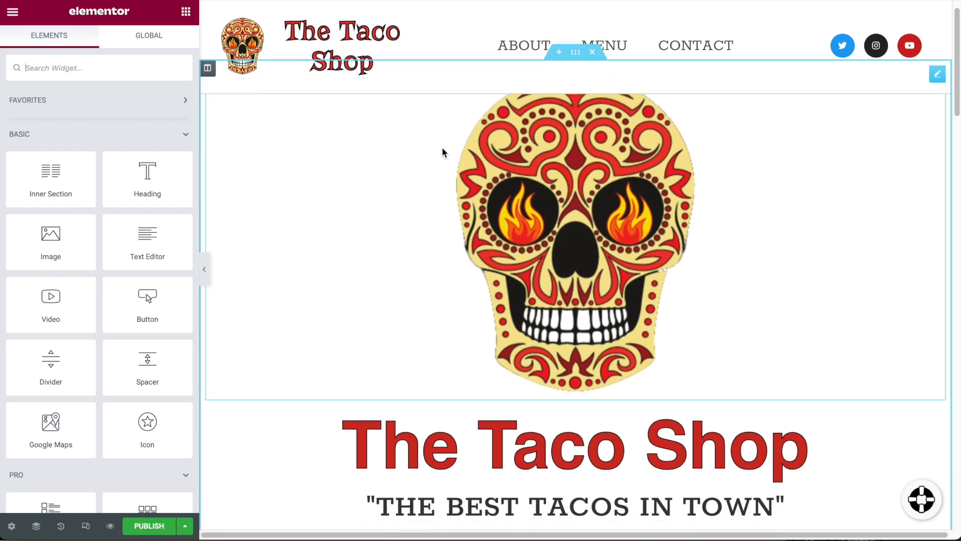
scroll(443, 149, down, 3)
scroll(442, 148, up, 4)
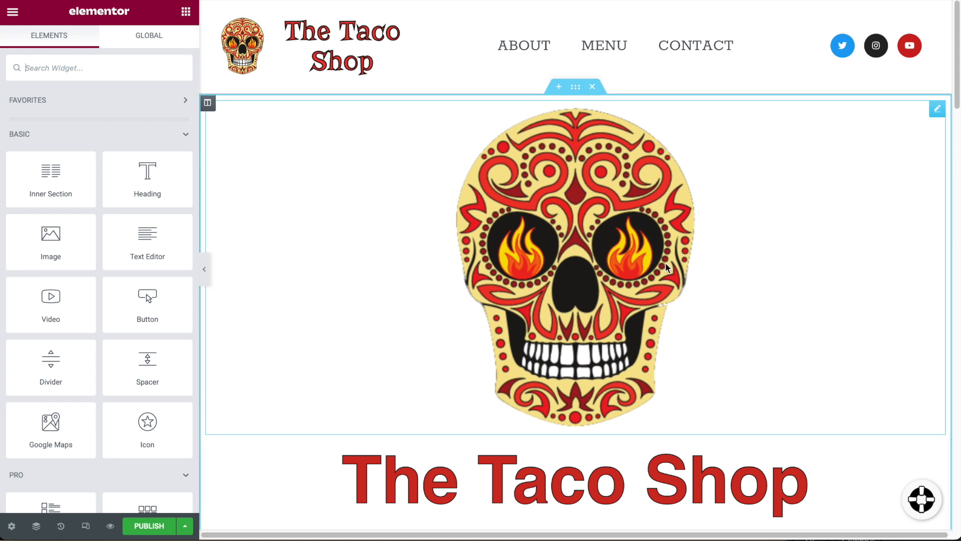
Set the skull column's background type to Classic and start uploading a background image file.
click(208, 104)
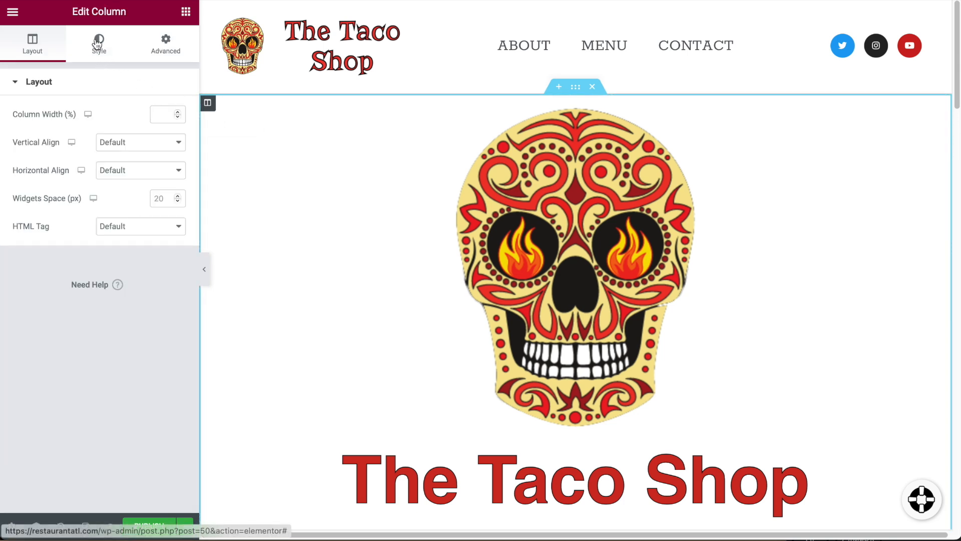
click(100, 44)
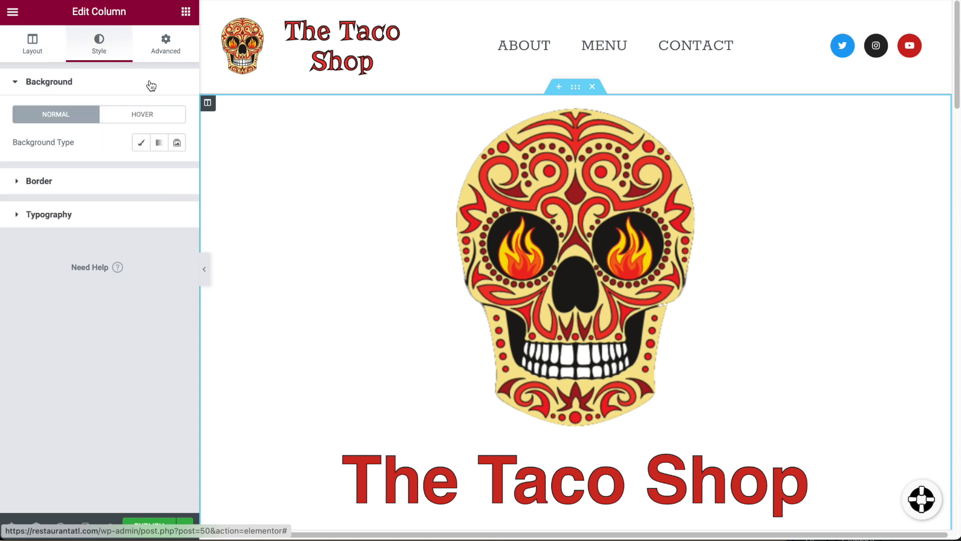
click(141, 145)
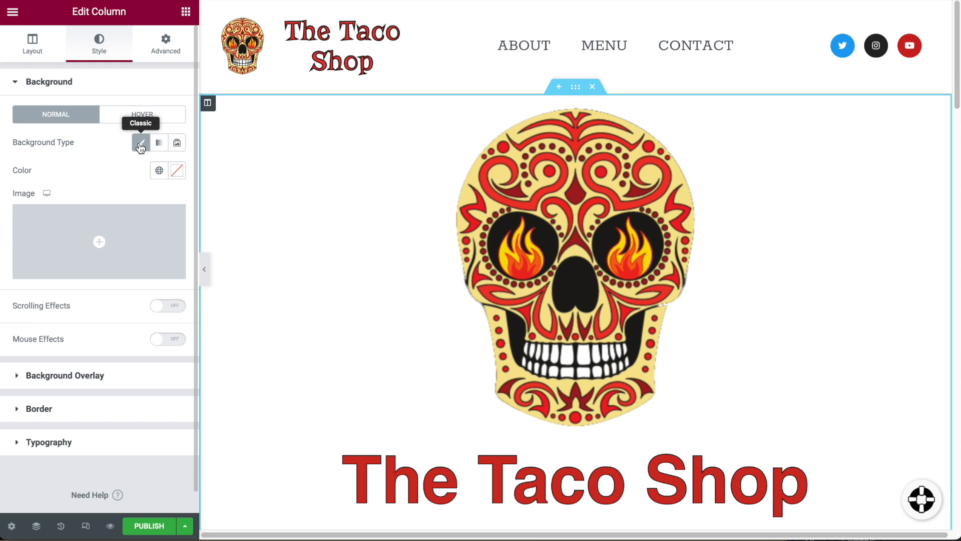
click(111, 254)
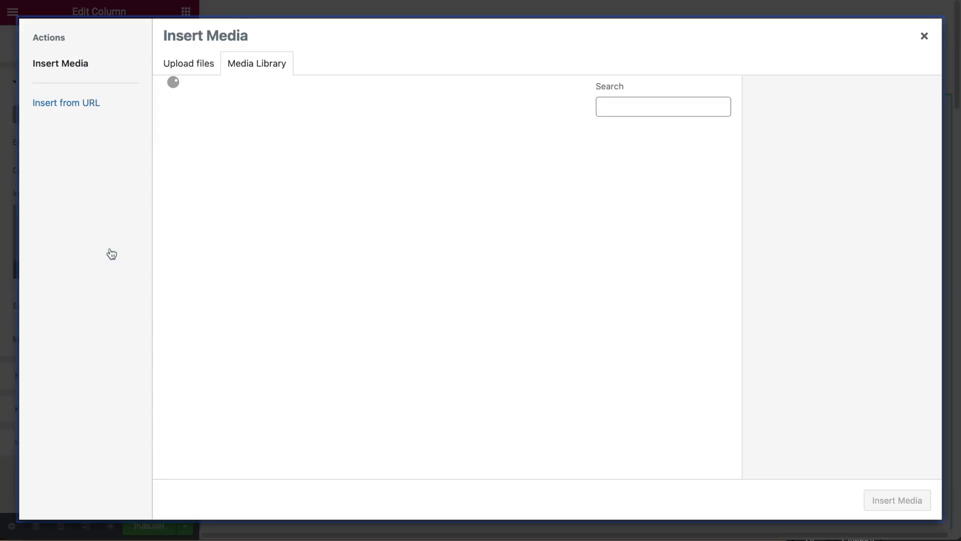
click(195, 74)
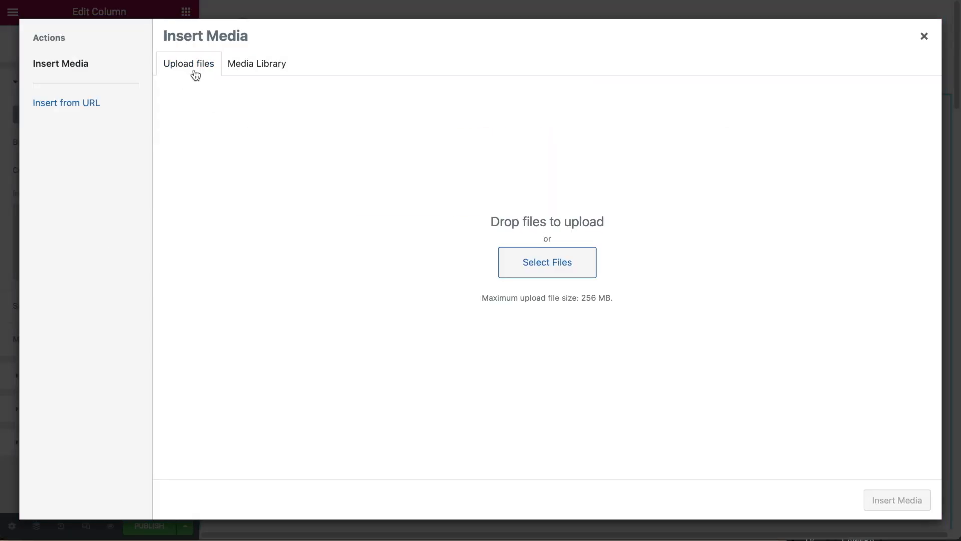
click(556, 264)
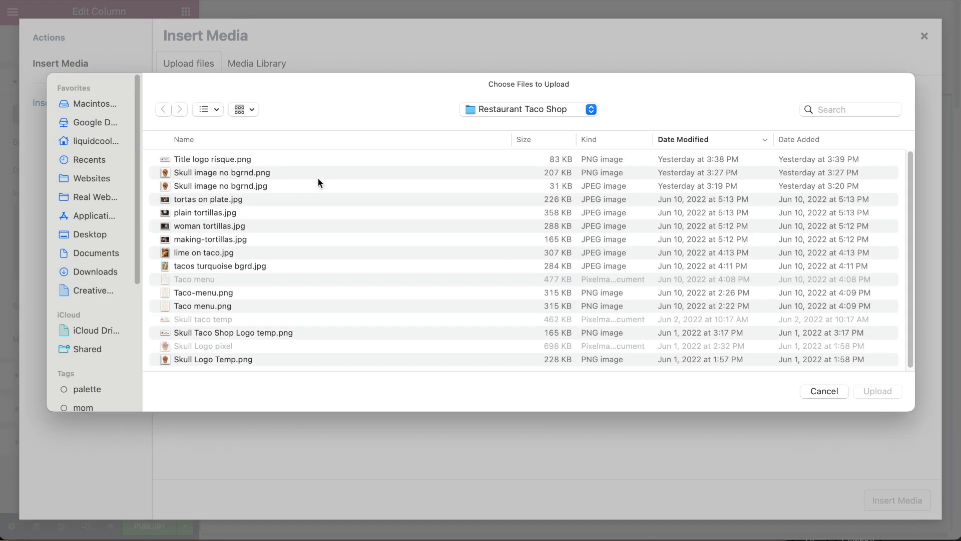
Compare the tortilla photos, previewing woman tortillas.jpg and making-tortillas.jpg full-size.
click(220, 213)
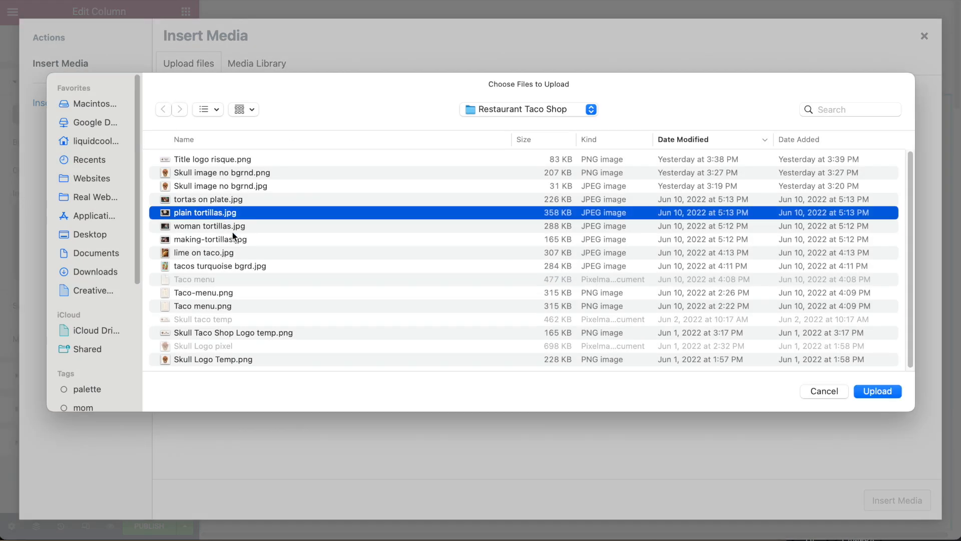
click(209, 226)
key(space)
key(Escape)
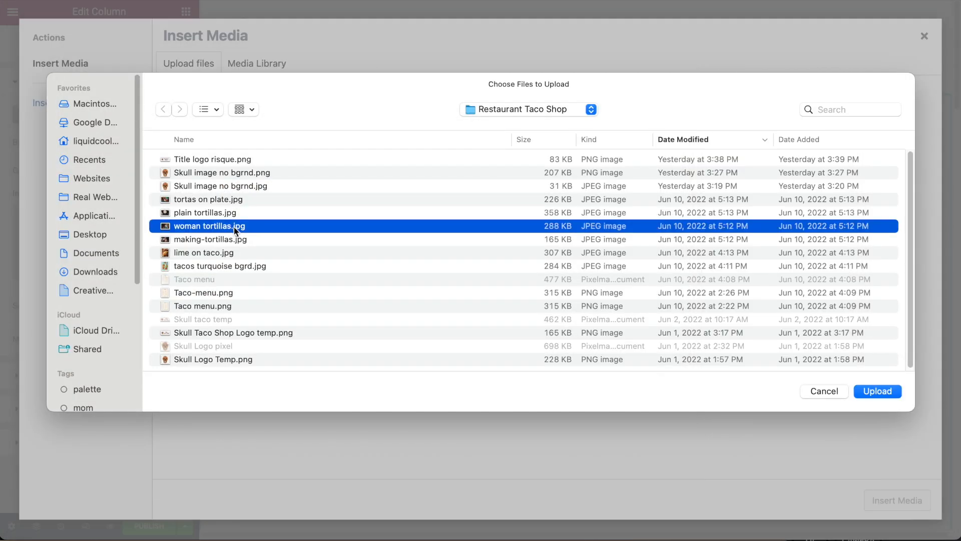
click(223, 241)
key(space)
key(Escape)
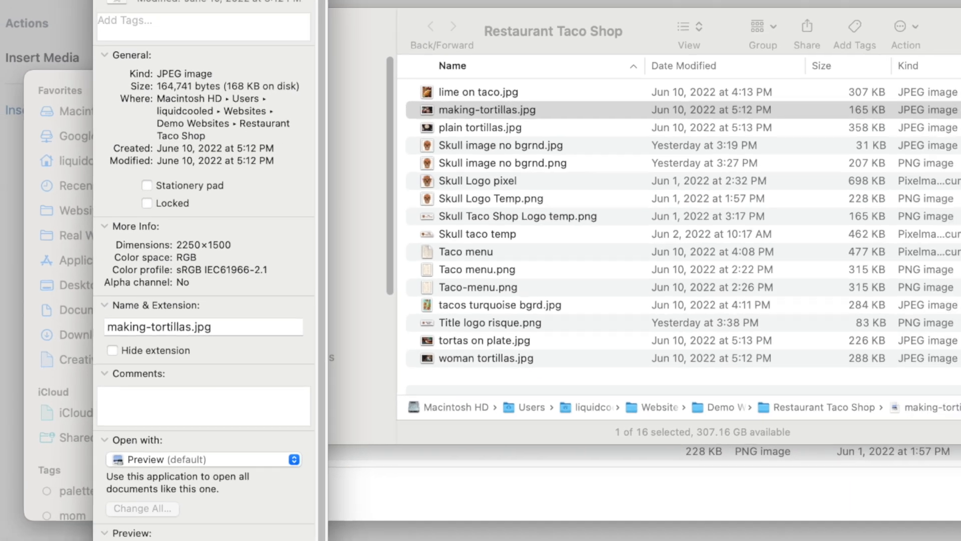
Select making-tortillas.jpg and upload it to the media library.
click(195, 43)
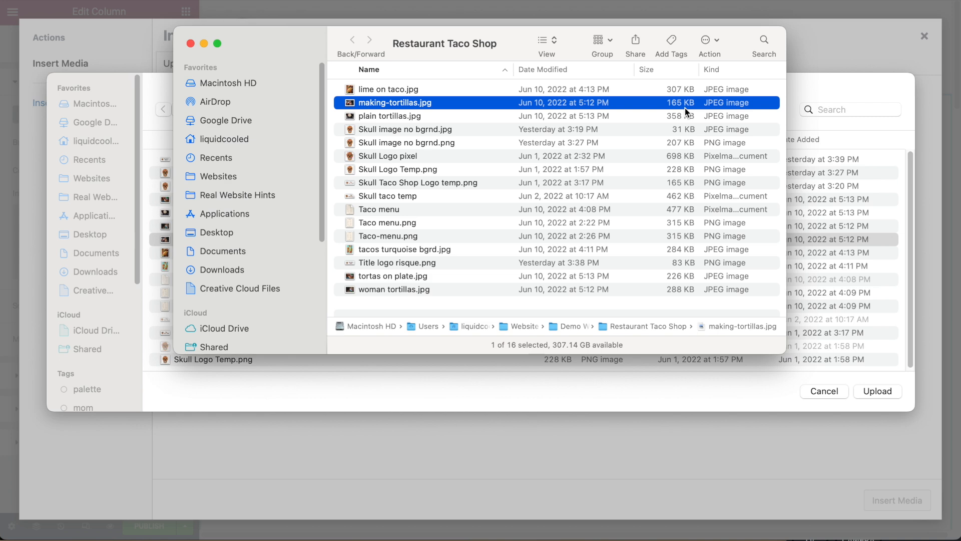
click(192, 44)
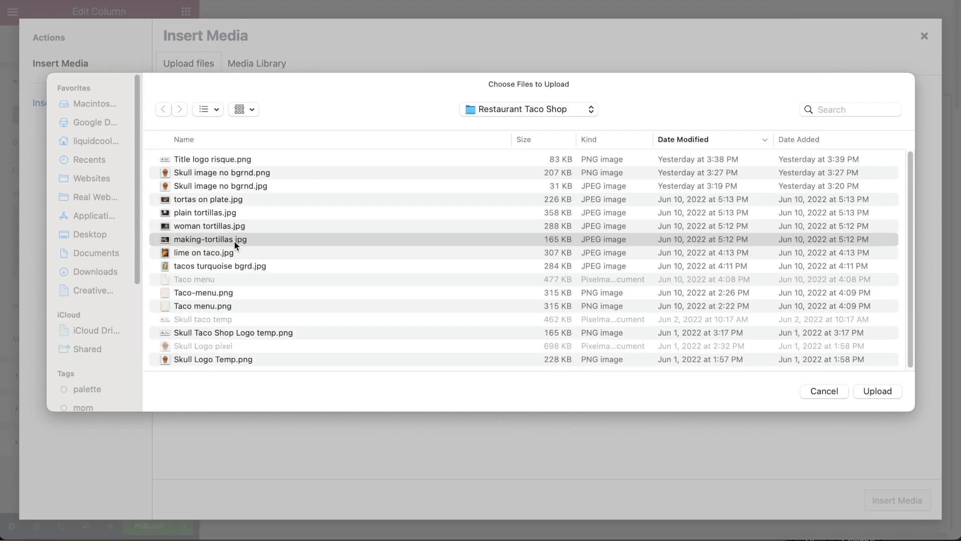
click(234, 241)
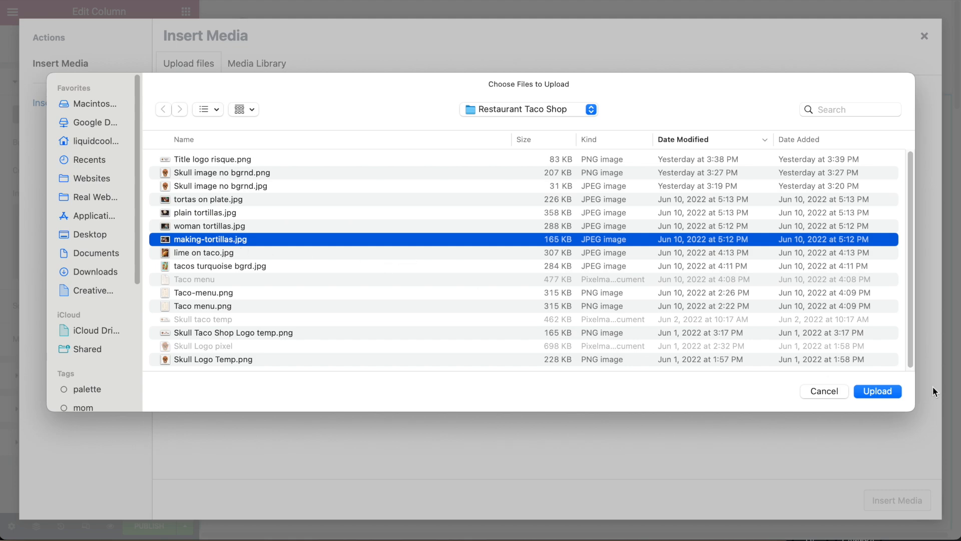
click(884, 392)
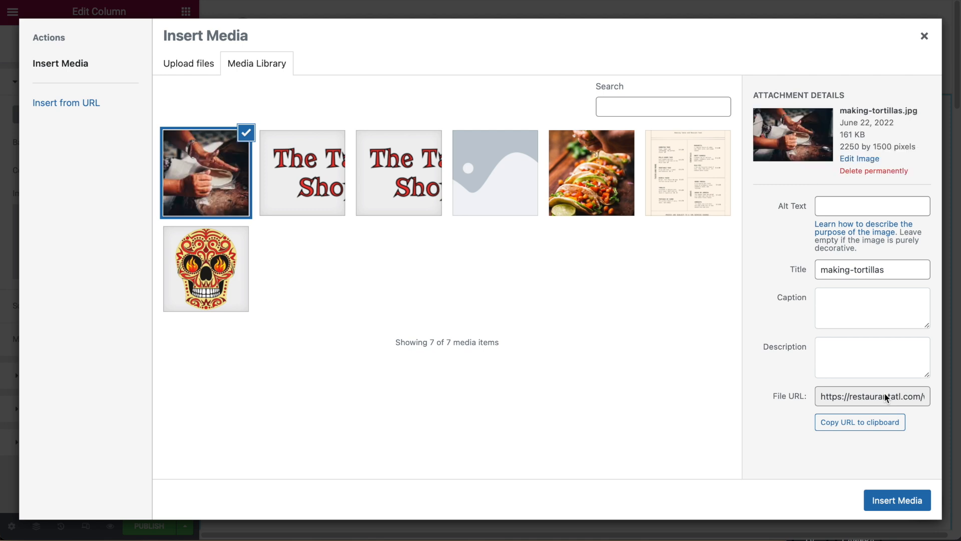
Give the photo alt text 'Making fresh tortillas at the taco shop' and insert it as background.
click(832, 209)
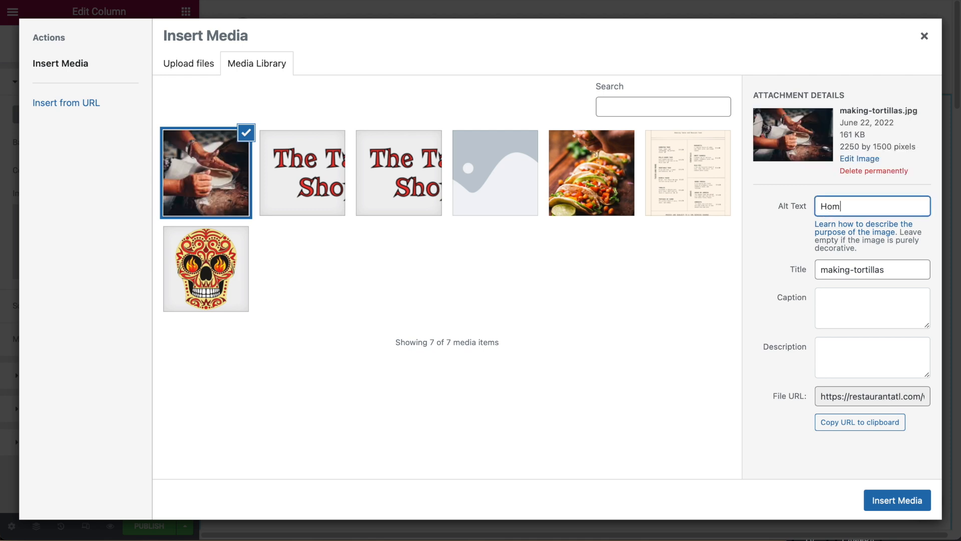
text(t the taco shop)
click(811, 461)
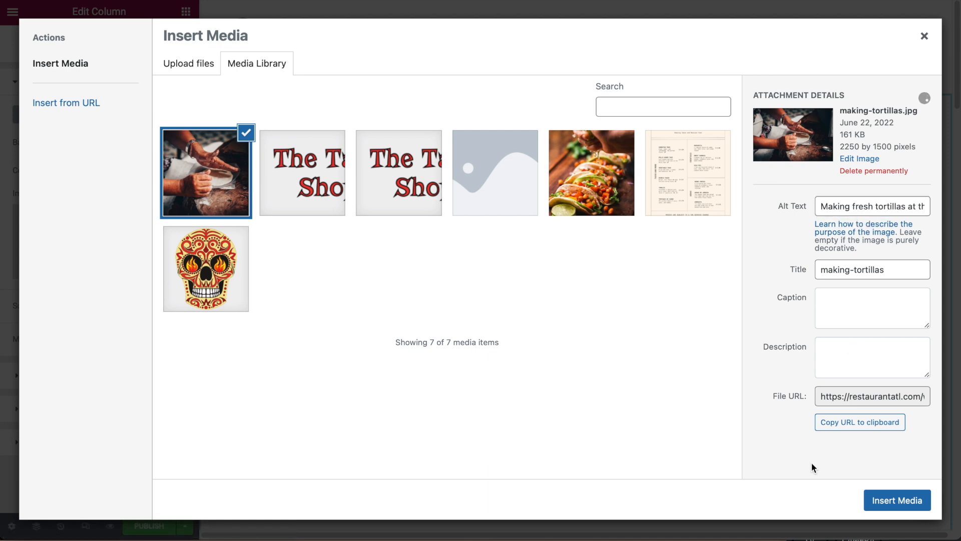
click(912, 507)
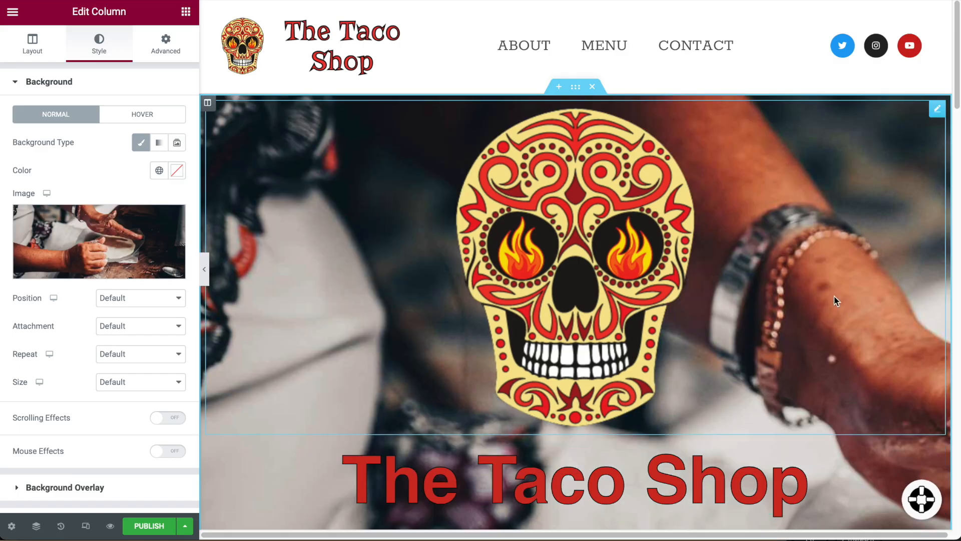
Set the column background position to Center Center and size to Cover.
scroll(834, 296, down, 4)
scroll(834, 298, up, 4)
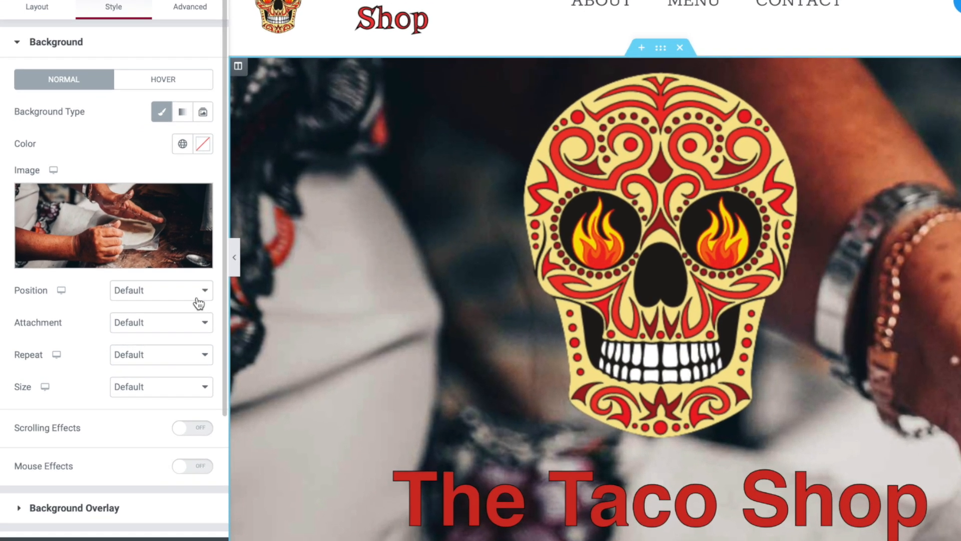
click(170, 299)
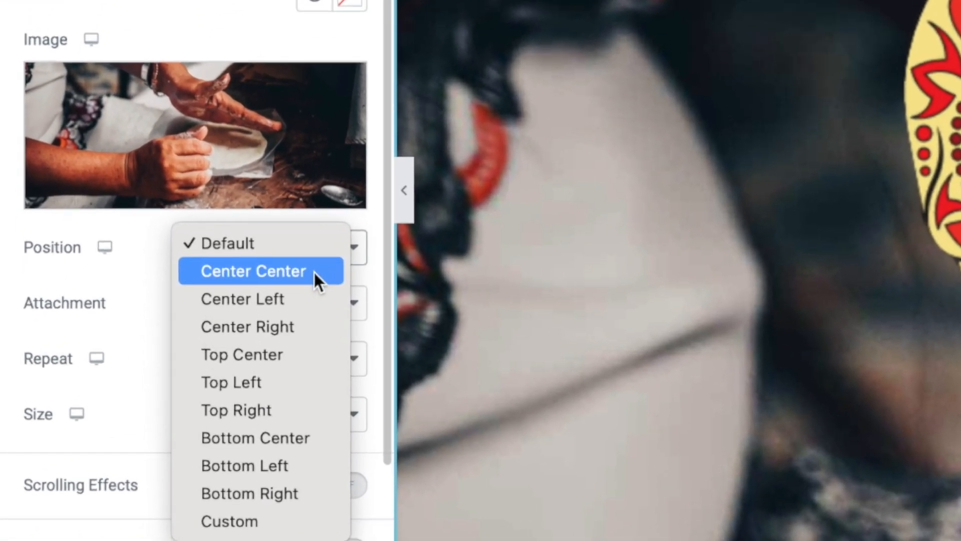
click(313, 270)
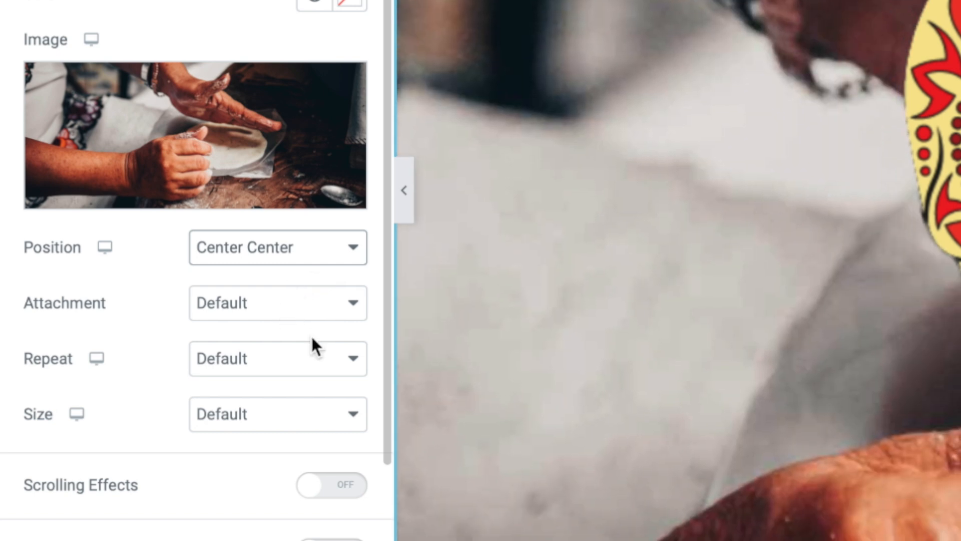
click(339, 414)
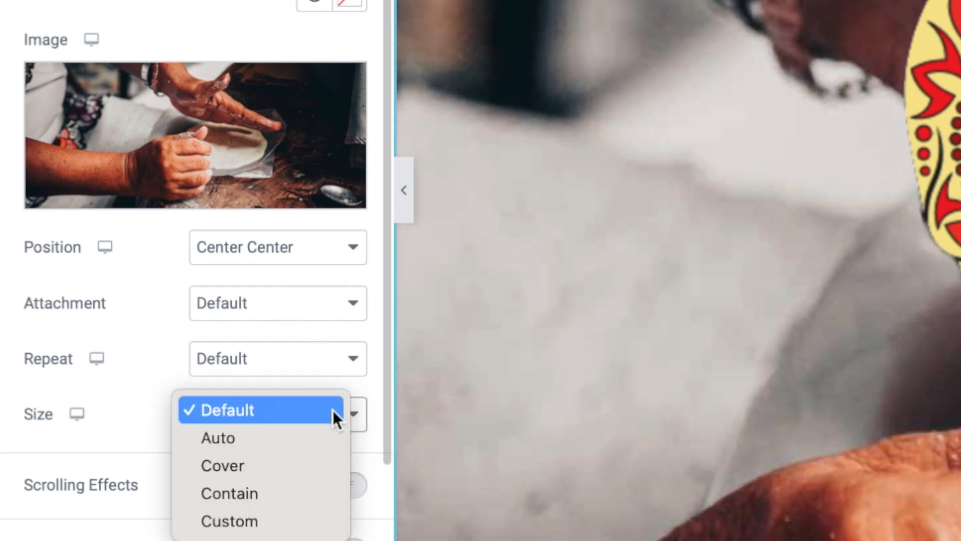
click(299, 466)
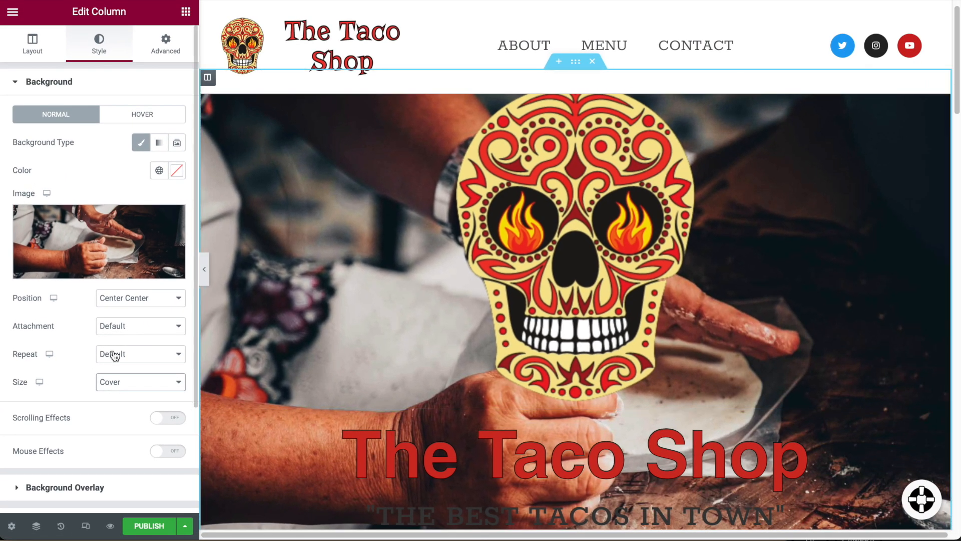
Set background repeat to No-repeat and leave attachment at Default.
click(136, 352)
click(149, 362)
click(164, 333)
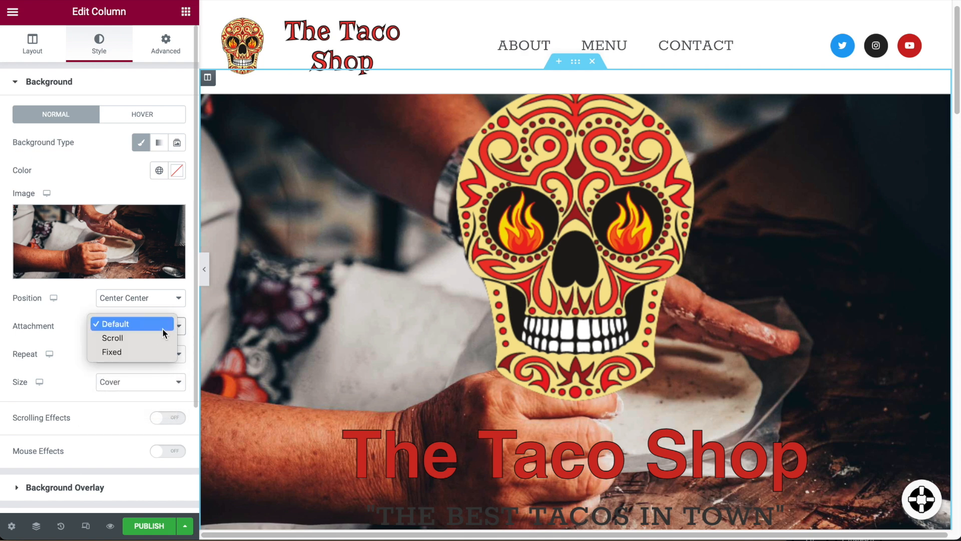
click(163, 330)
click(164, 331)
click(86, 312)
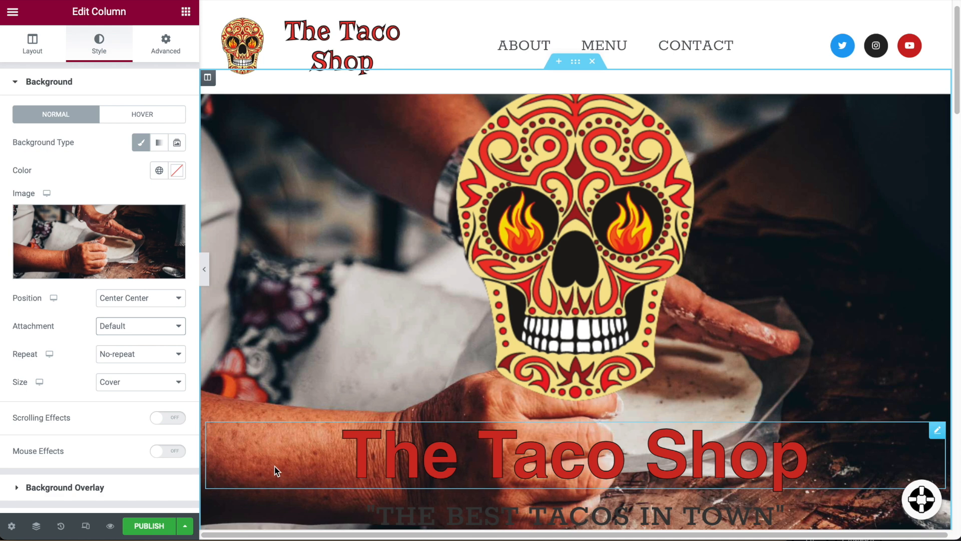
click(160, 331)
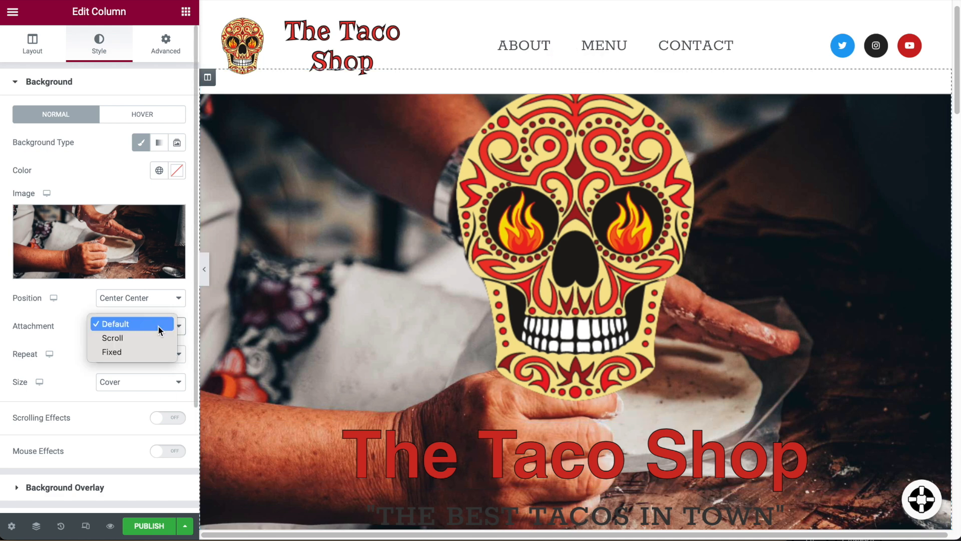
click(163, 325)
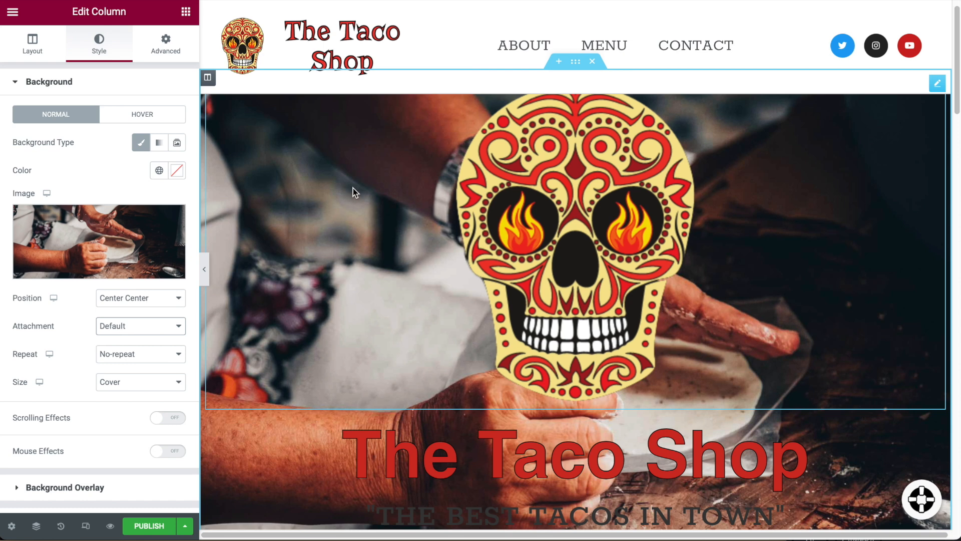
scroll(749, 389, down, 2)
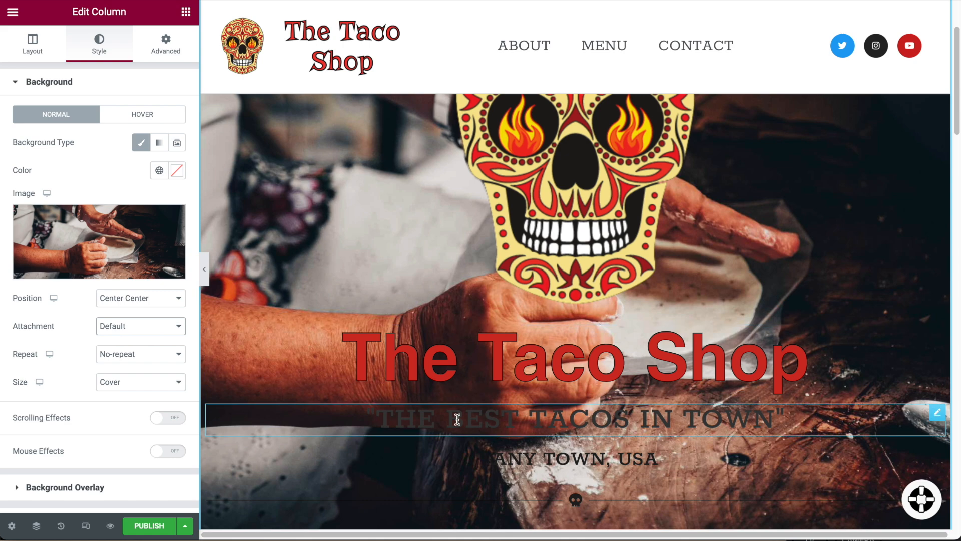
scroll(448, 408, up, 3)
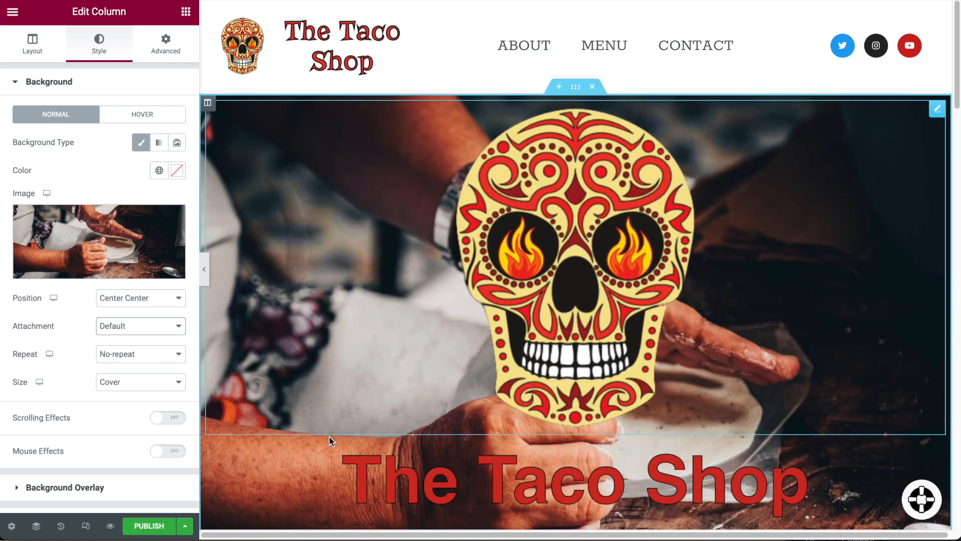
scroll(61, 454, down, 3)
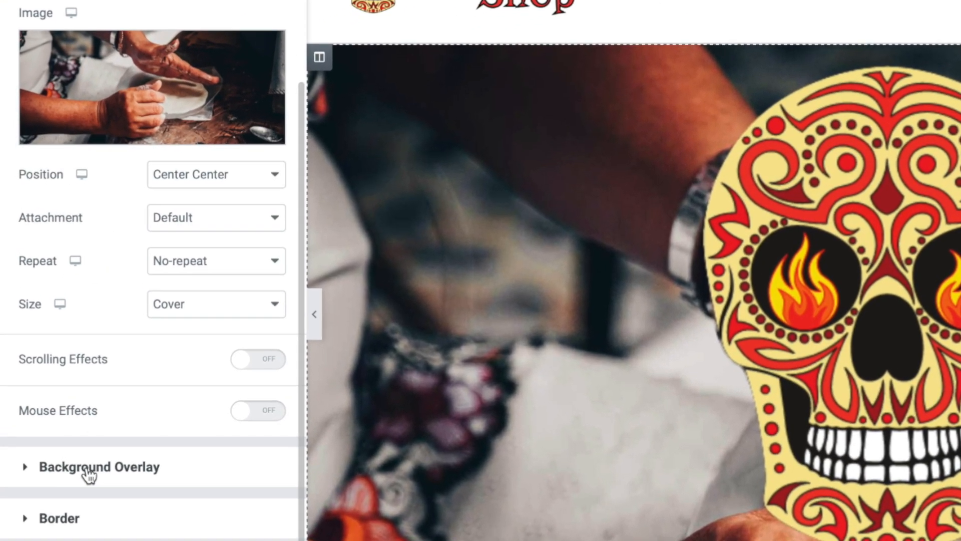
Add a Classic background overlay in black (#000000) at 0.51 opacity.
click(63, 386)
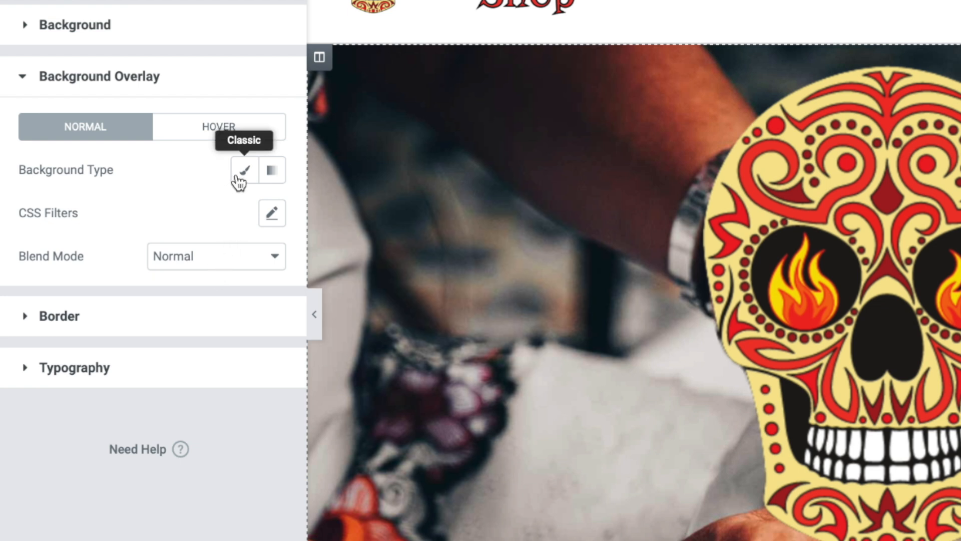
click(240, 176)
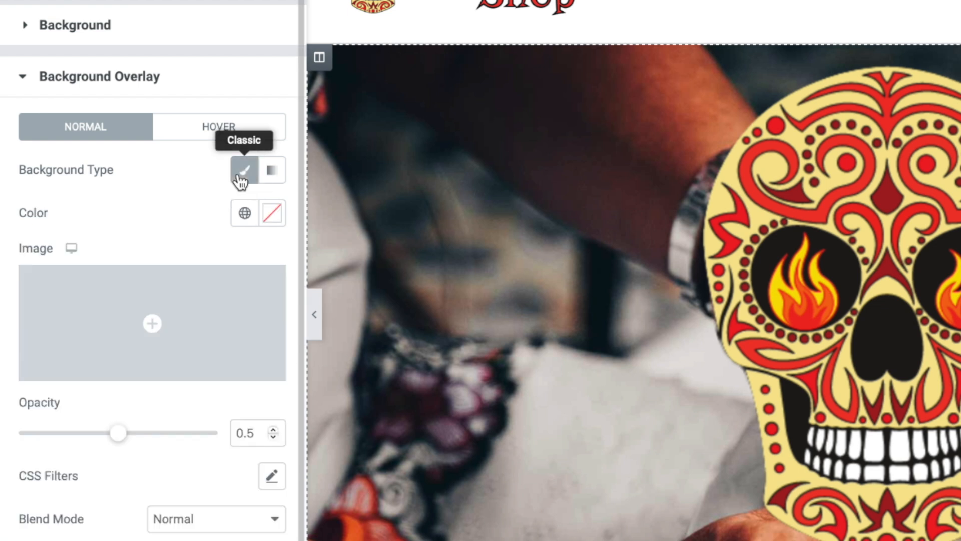
click(276, 218)
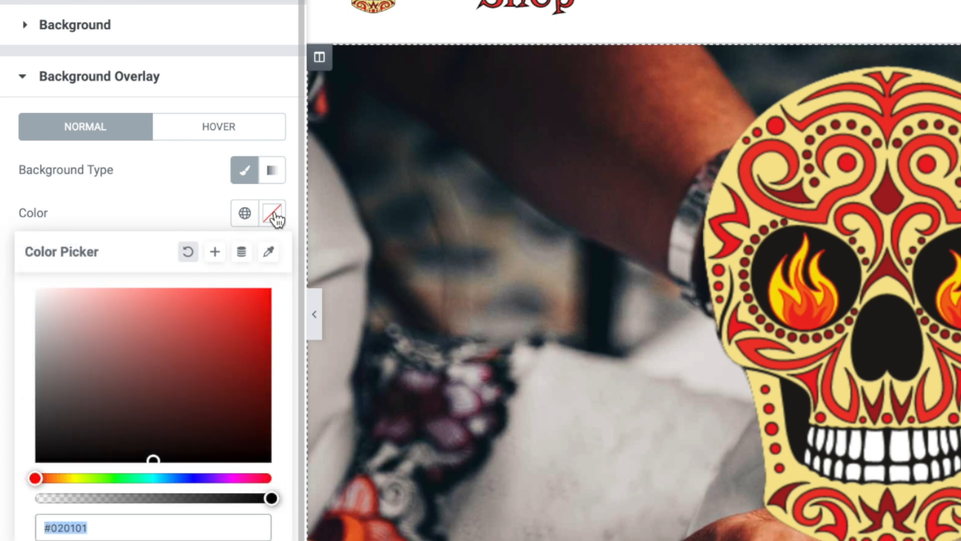
drag(128, 404, 30, 476)
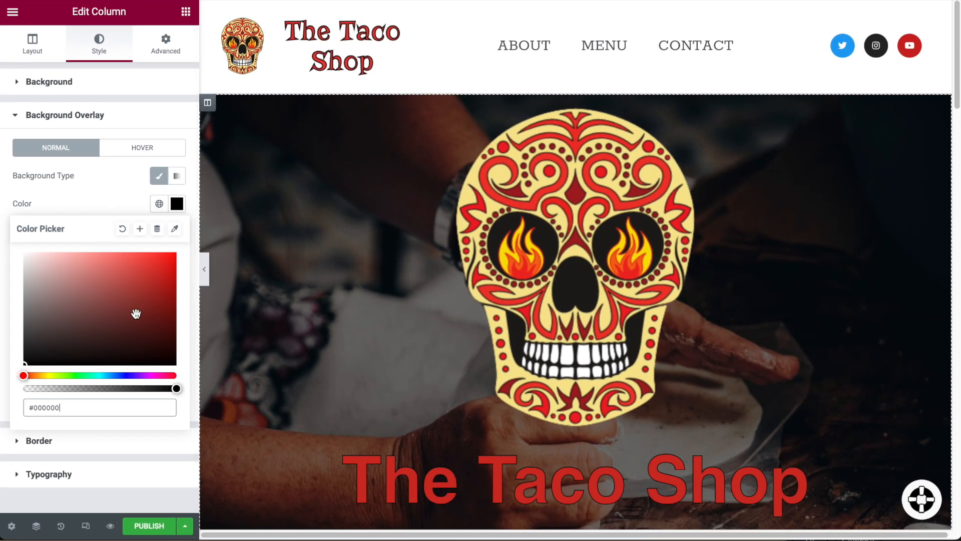
click(103, 195)
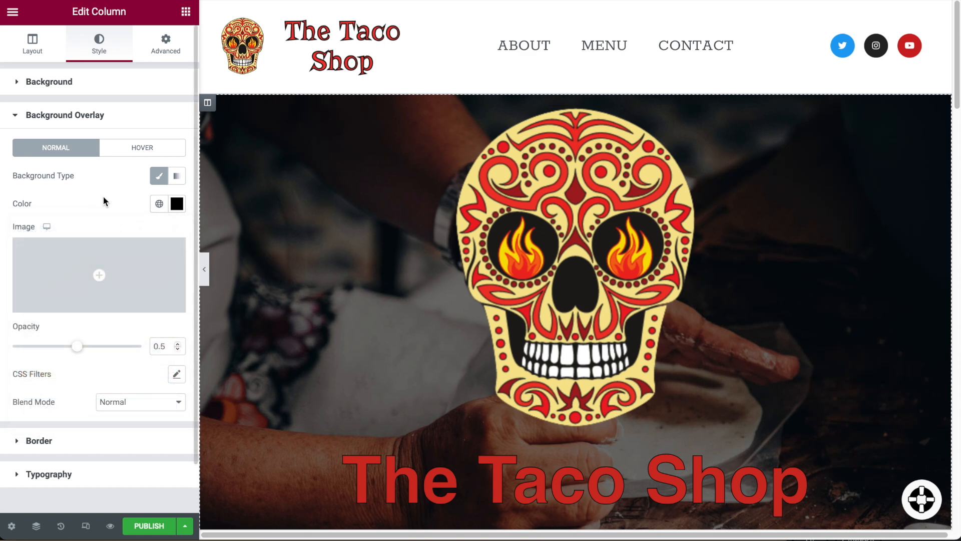
mouse_move(76, 349)
mouse_down()
mouse_move(110, 348)
mouse_move(19, 346)
mouse_move(79, 347)
mouse_up()
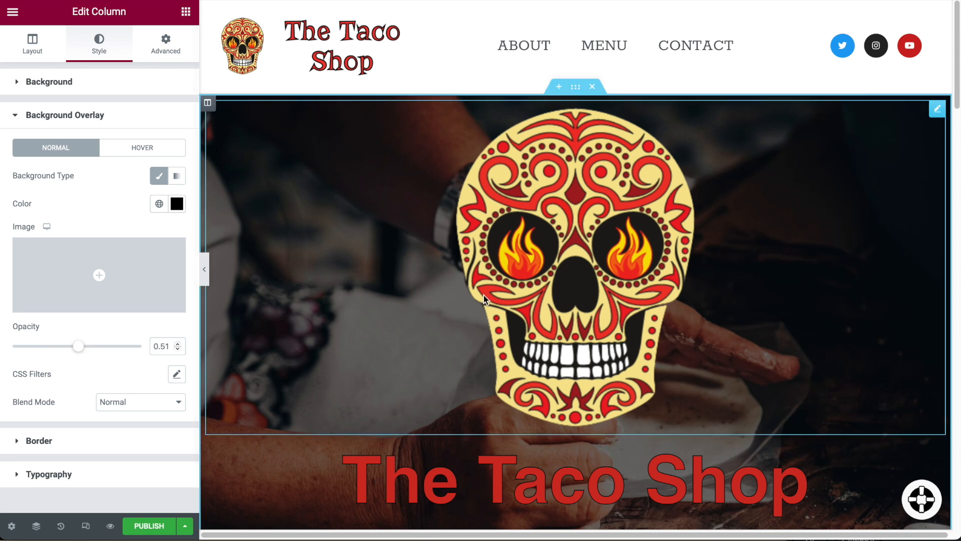
scroll(485, 296, down, 5)
scroll(485, 299, up, 2)
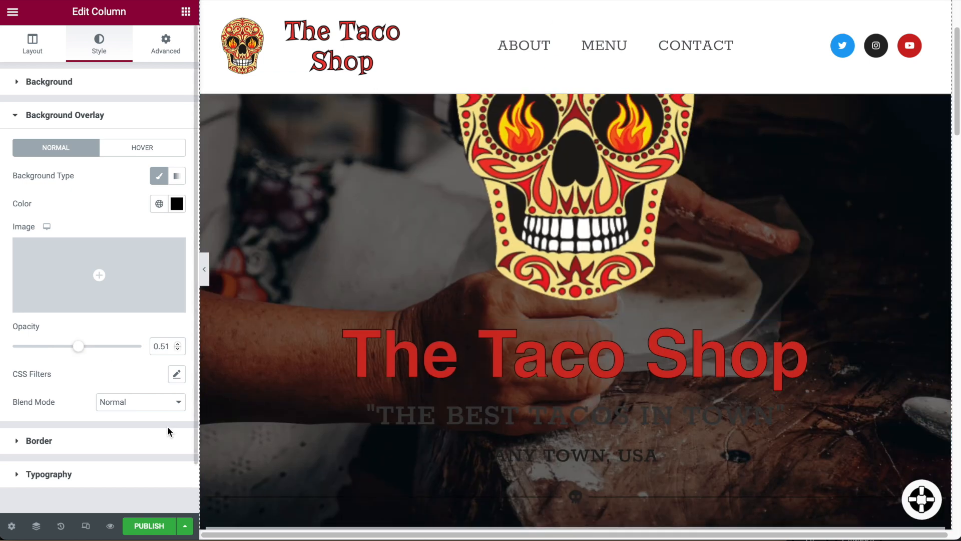
scroll(578, 288, down, 1)
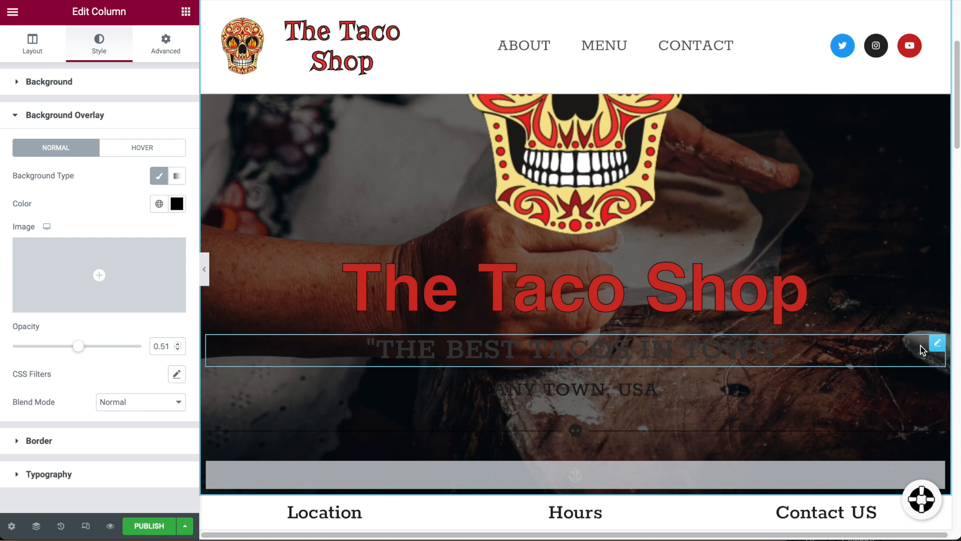
Colour the 'THE BEST TACOS IN TOWN' tagline with the Accent global colour.
click(936, 343)
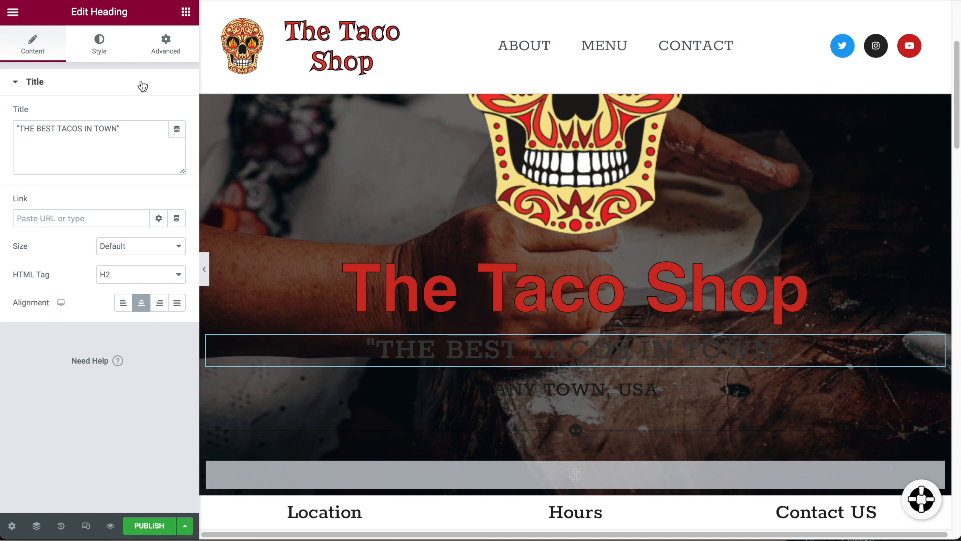
click(99, 44)
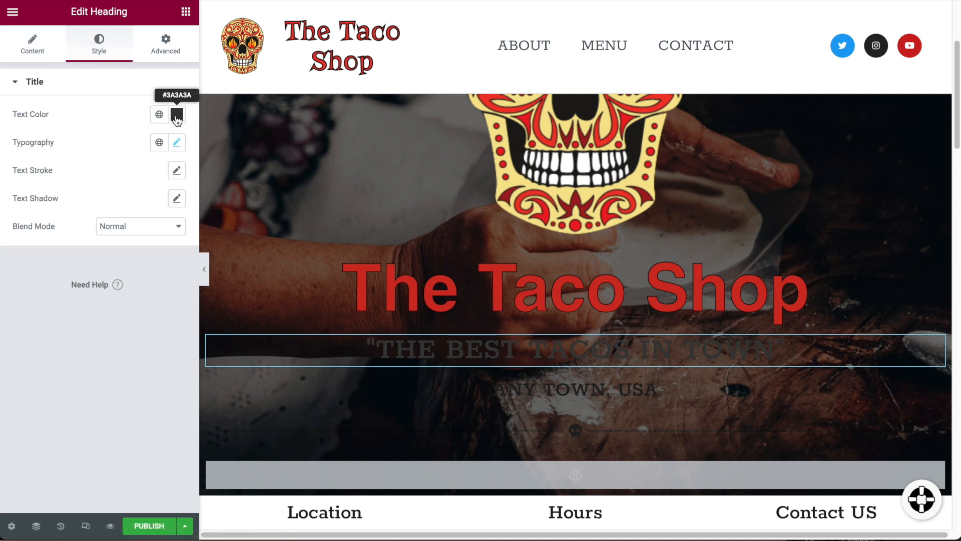
click(176, 116)
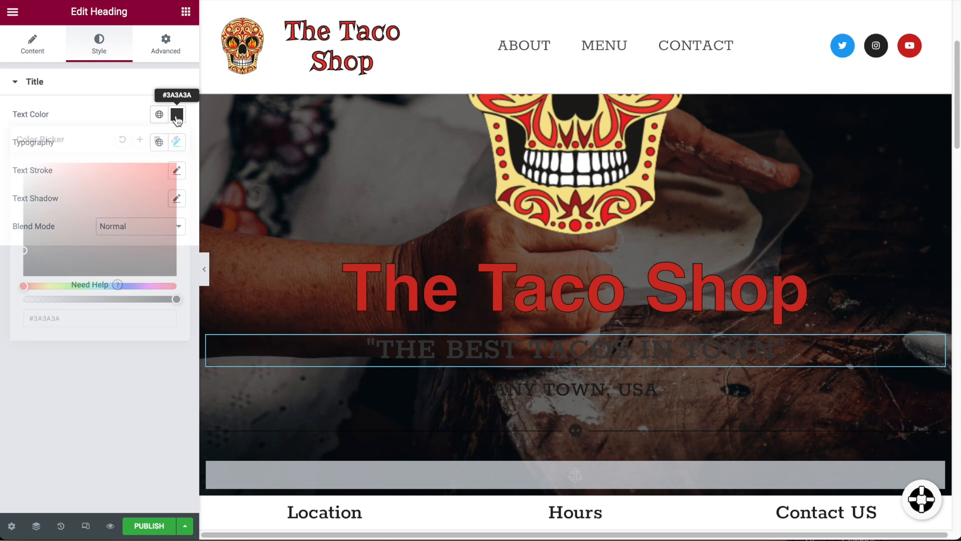
click(176, 116)
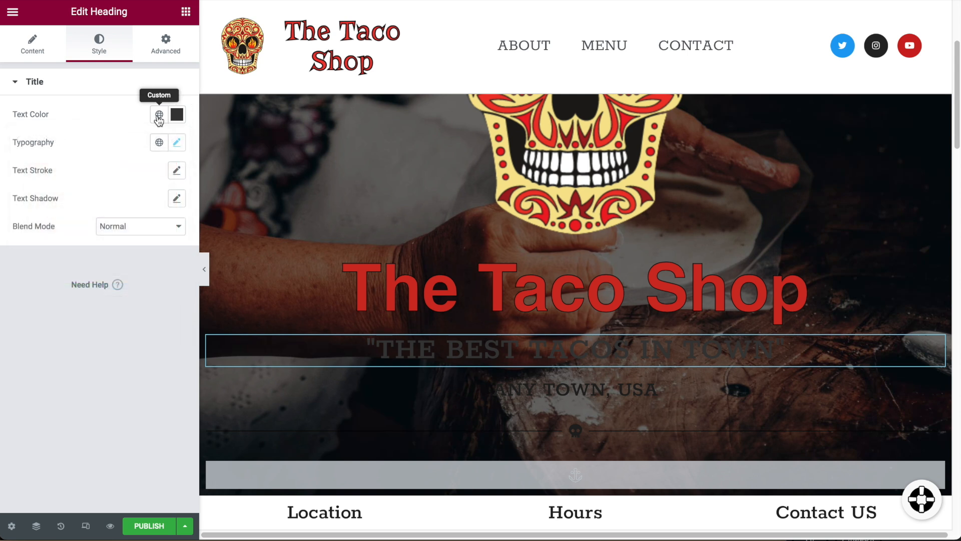
click(158, 116)
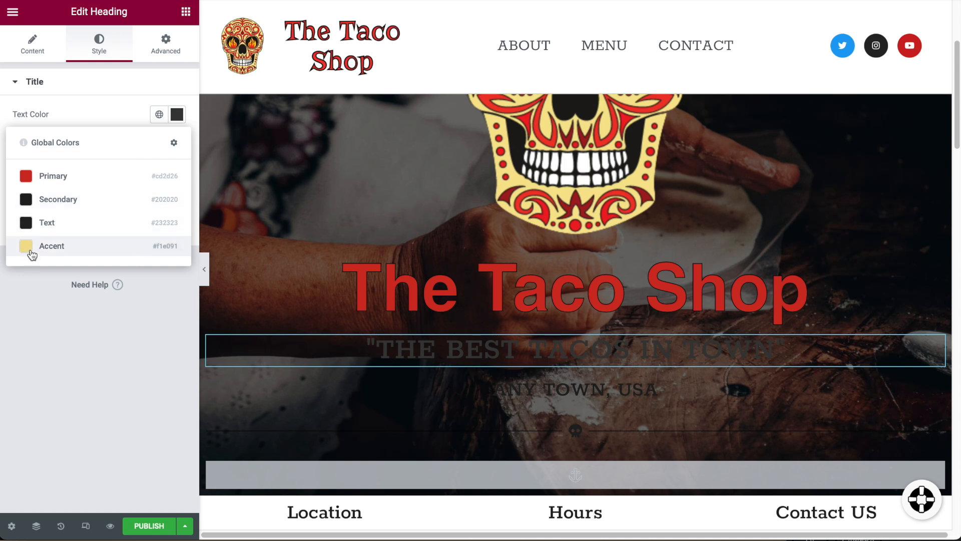
click(32, 253)
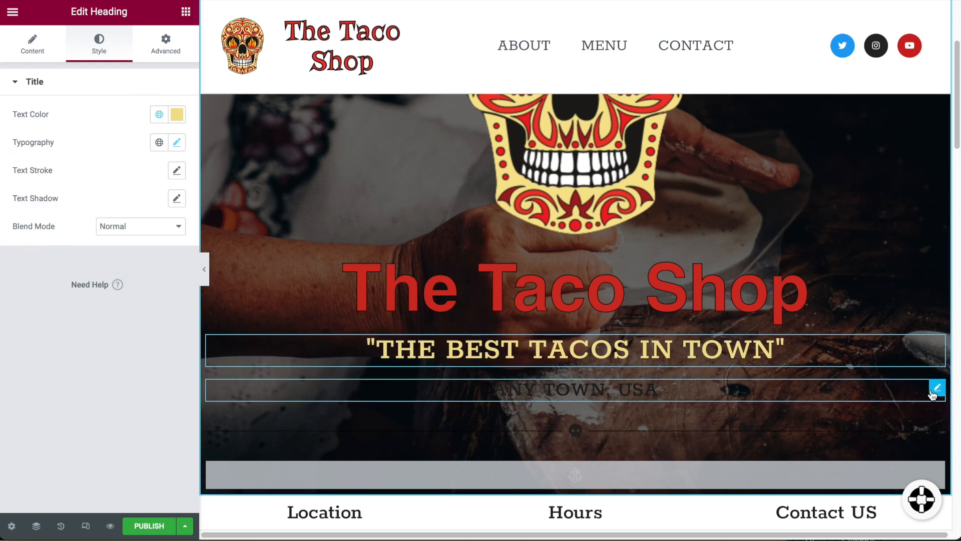
Colour the 'ANY TOWN, USA' heading with the Accent global colour.
click(935, 390)
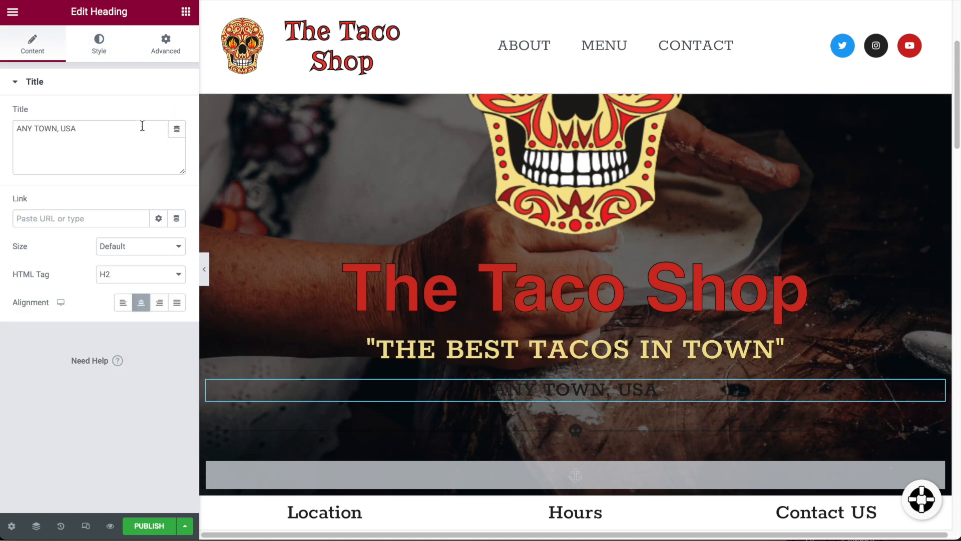
click(100, 45)
click(159, 115)
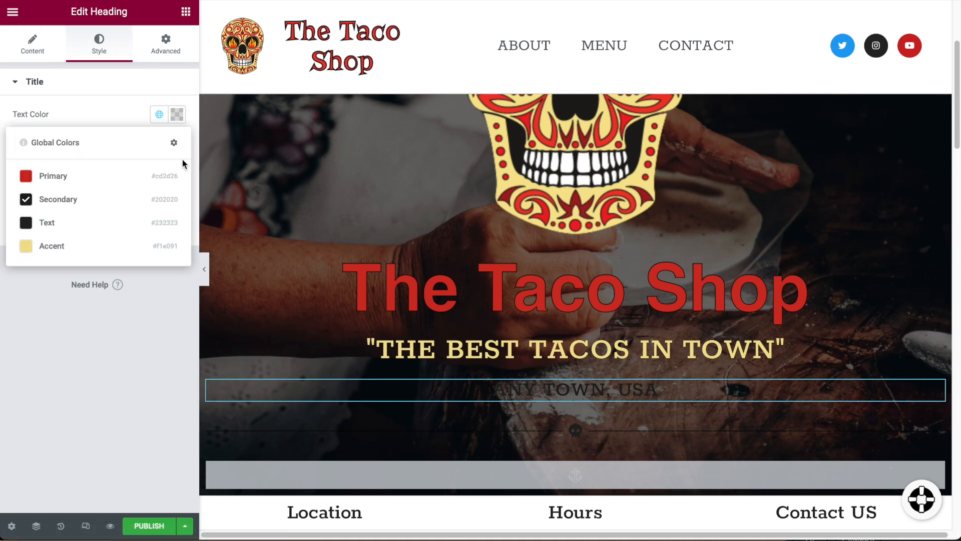
click(40, 246)
scroll(615, 411, down, 1)
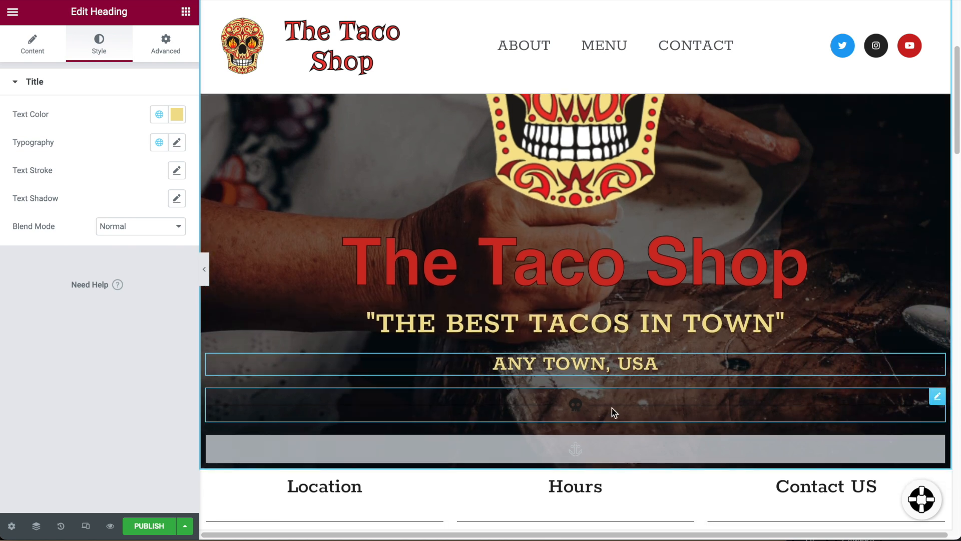
Set both the divider line and its skull icon to the Accent global colour.
click(934, 396)
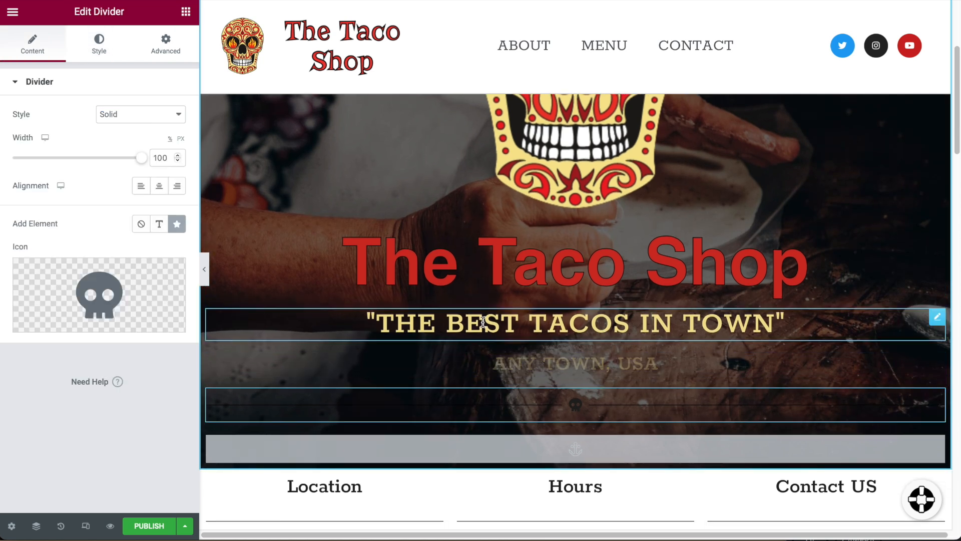
click(105, 45)
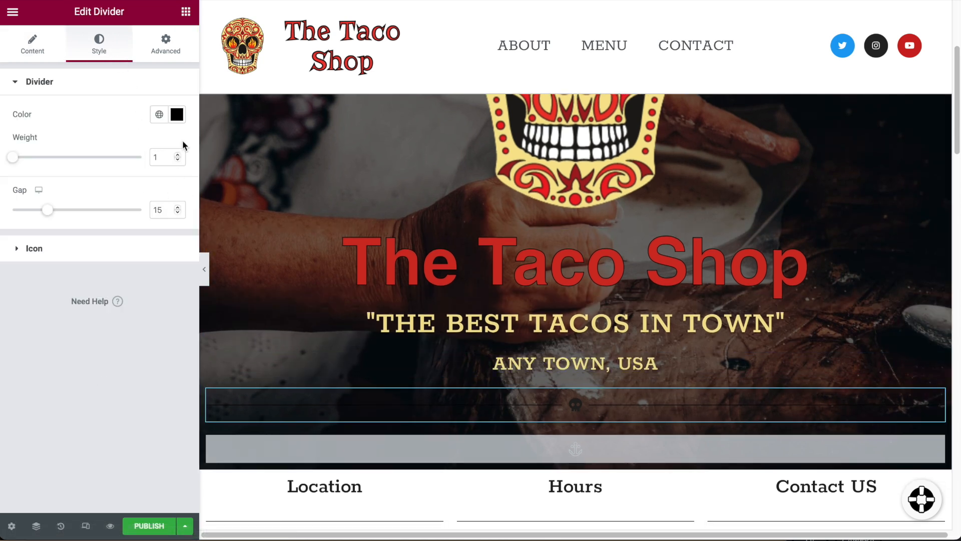
click(160, 115)
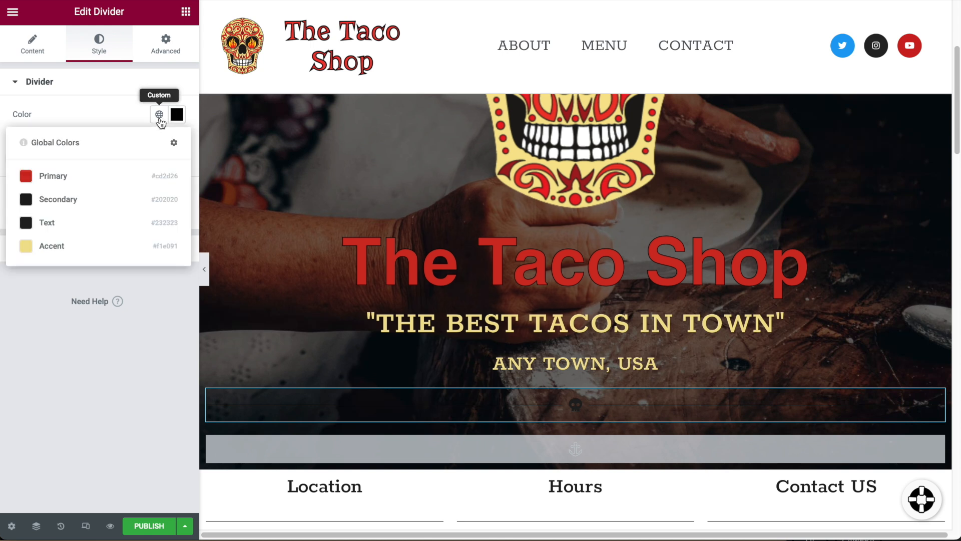
click(58, 247)
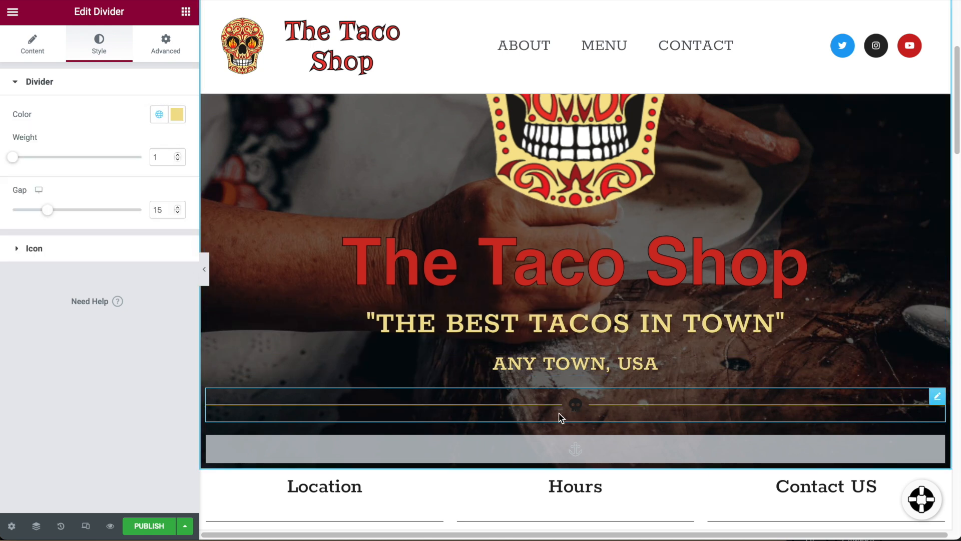
click(30, 248)
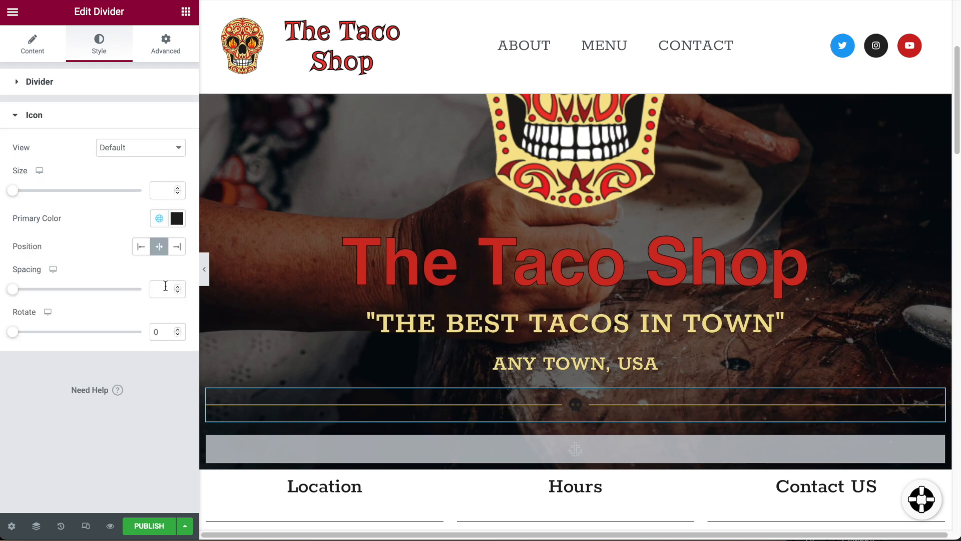
click(159, 219)
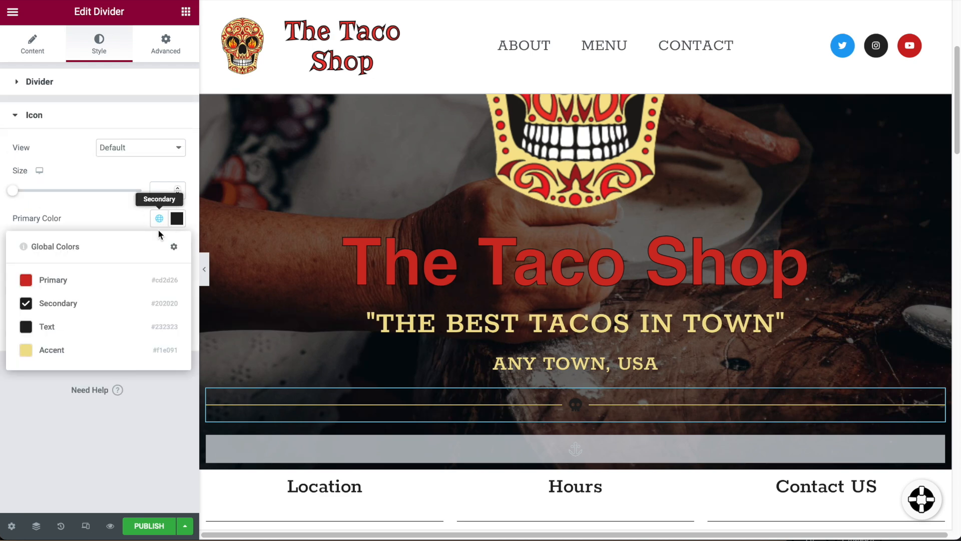
click(57, 351)
scroll(776, 387, up, 5)
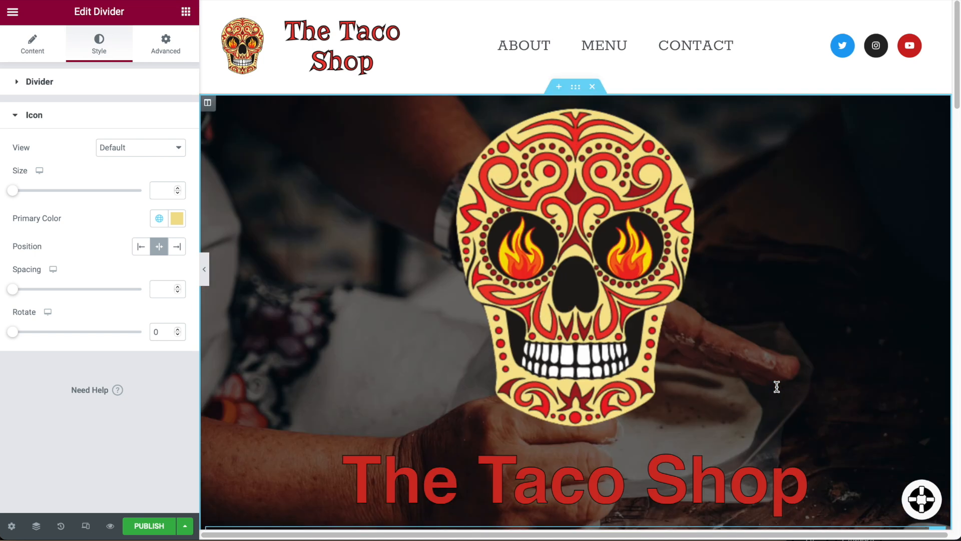
scroll(777, 386, down, 10)
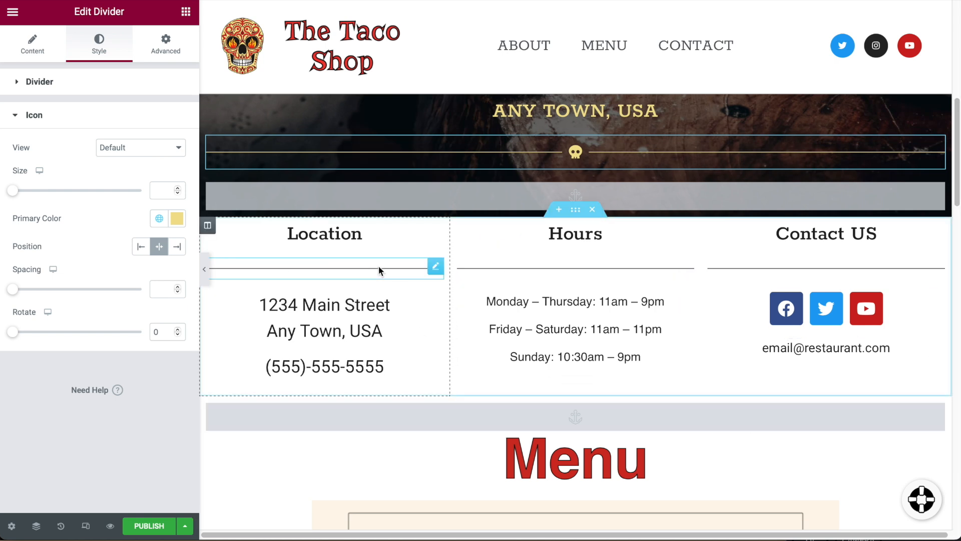
Try the Text global colour as the Location column's classic background, then undo it.
click(207, 225)
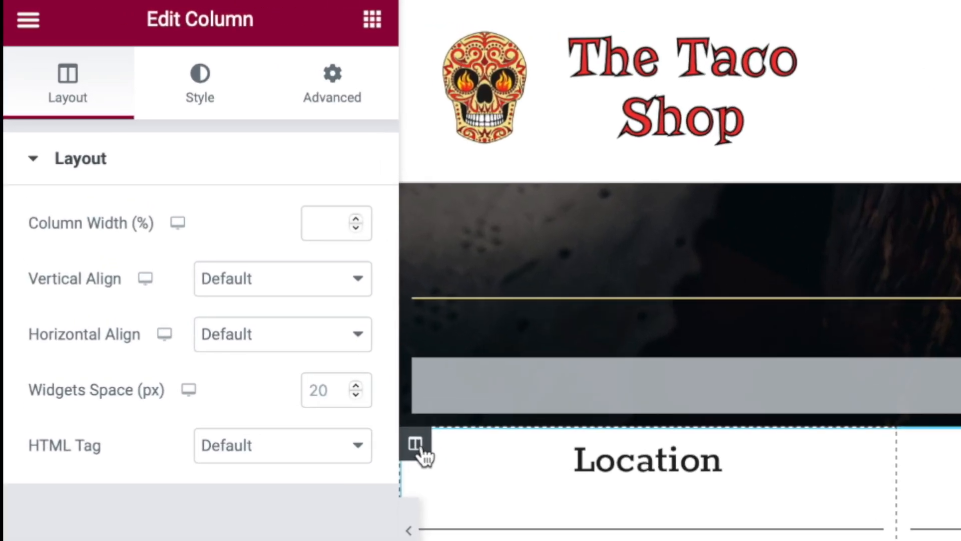
click(206, 103)
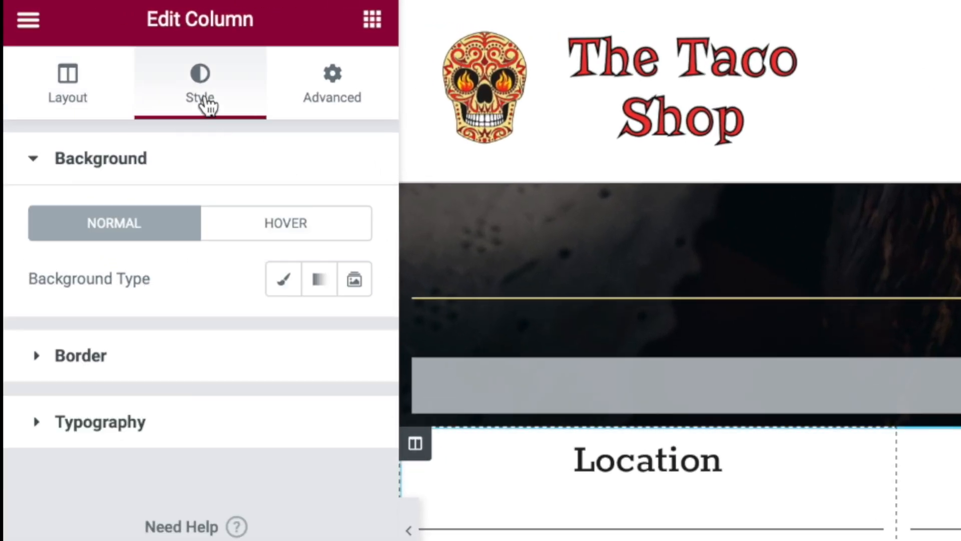
click(283, 286)
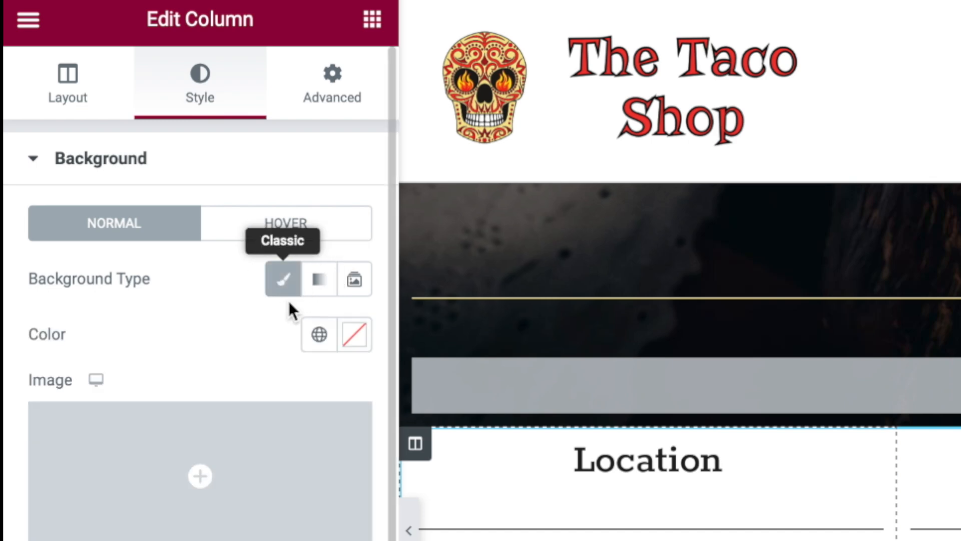
click(320, 336)
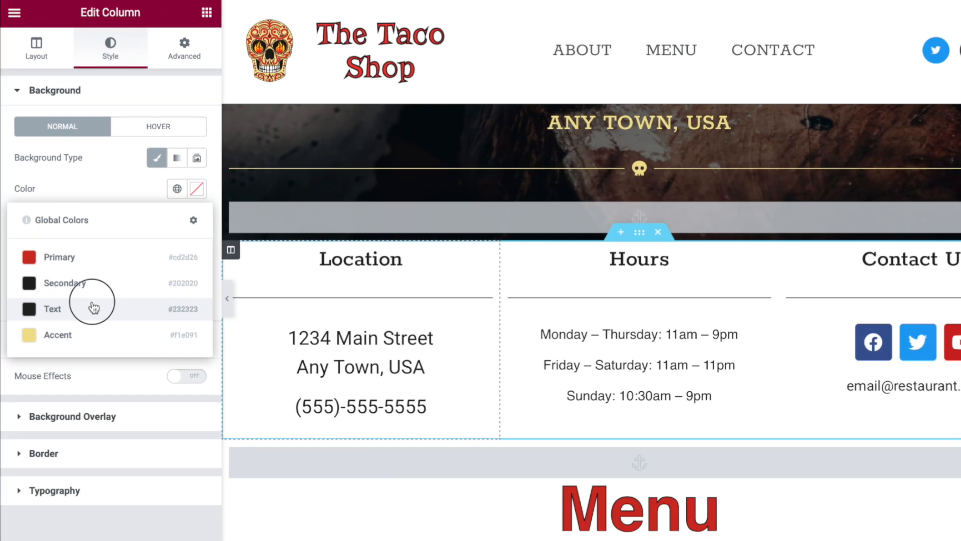
click(130, 425)
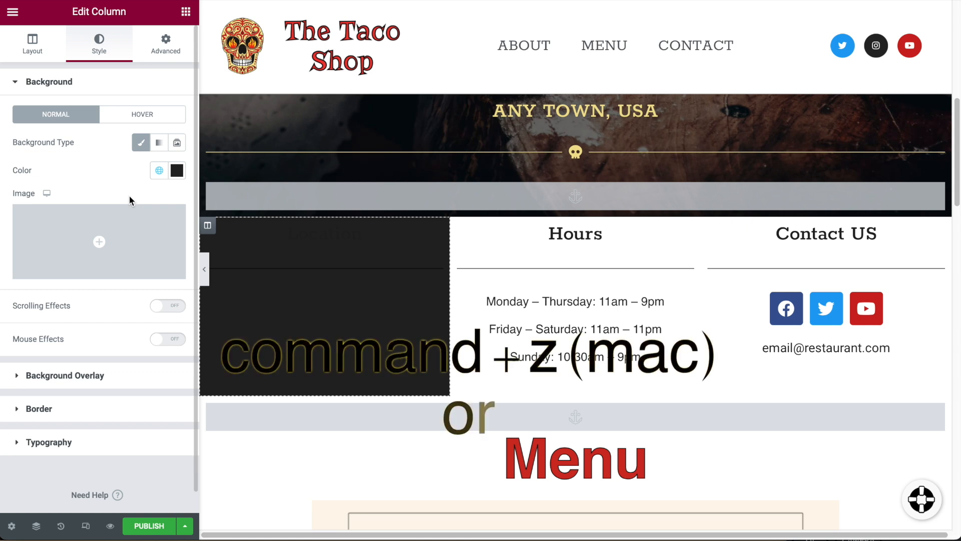
key(ctrl+z)
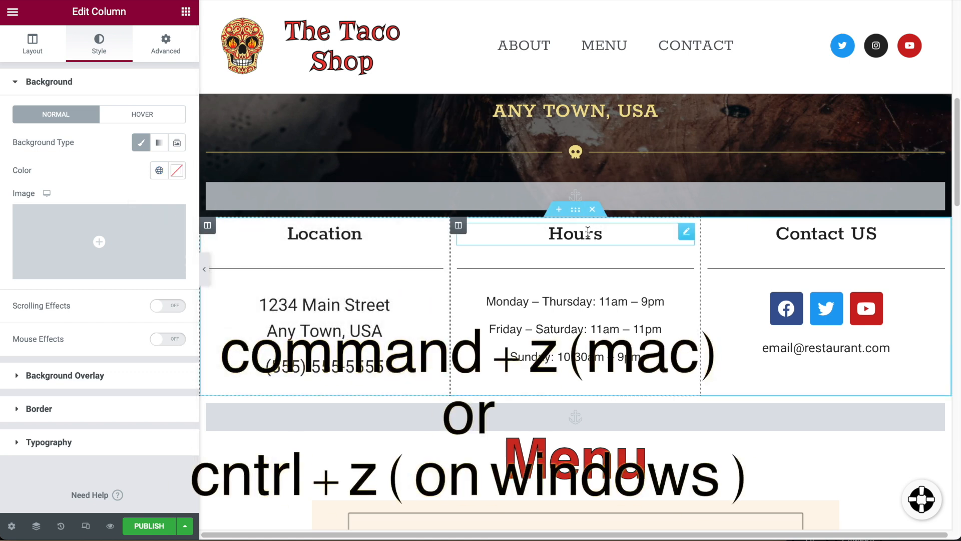
click(575, 209)
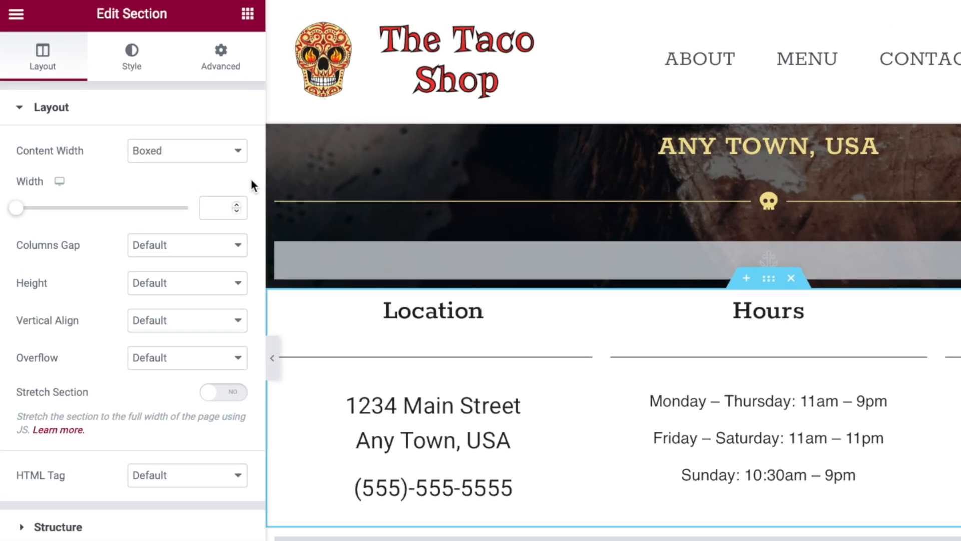
Give the info section a classic near-black #232323 background.
click(99, 44)
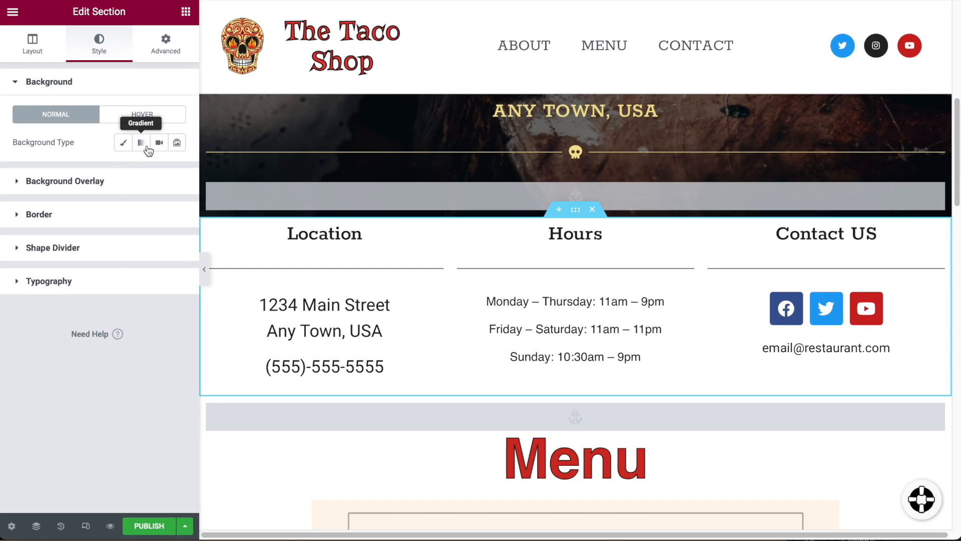
click(122, 144)
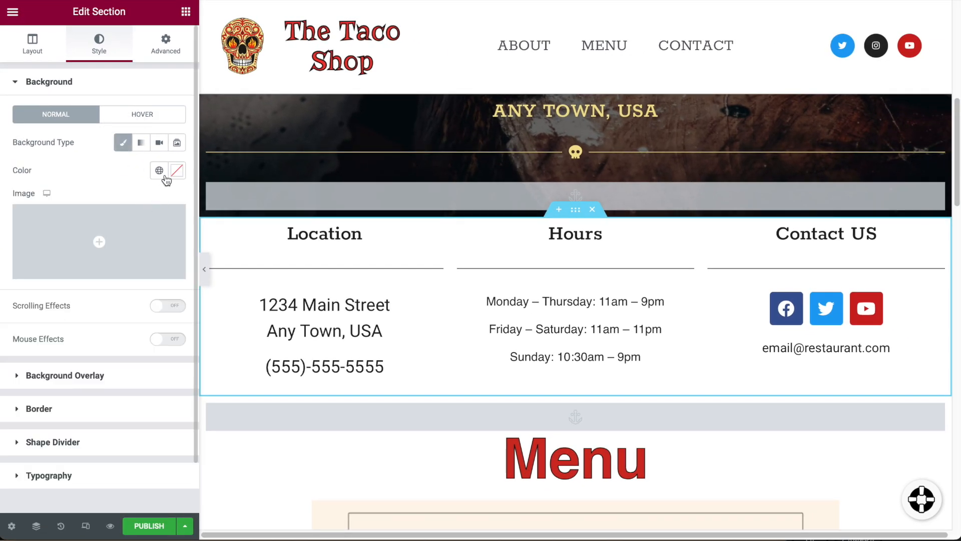
click(176, 175)
drag(93, 273, 9, 320)
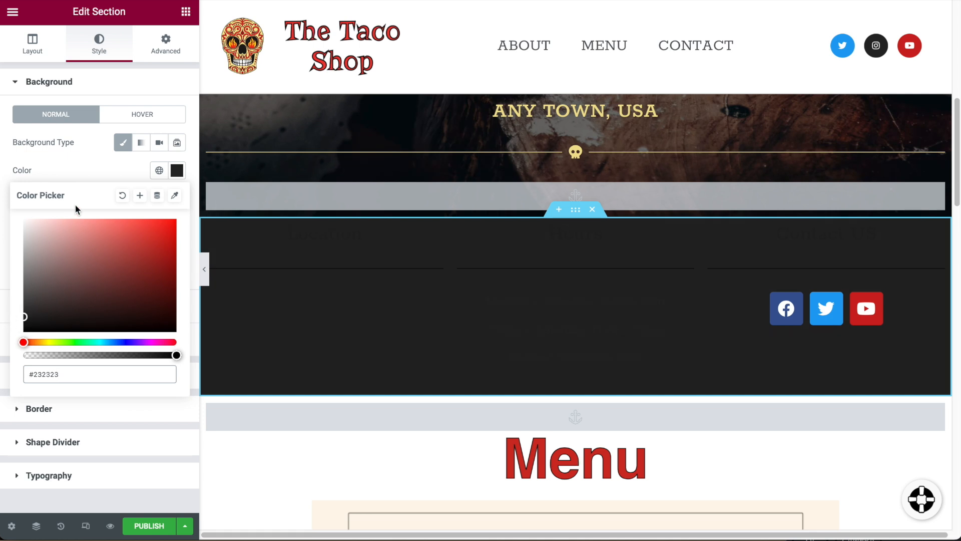
click(77, 176)
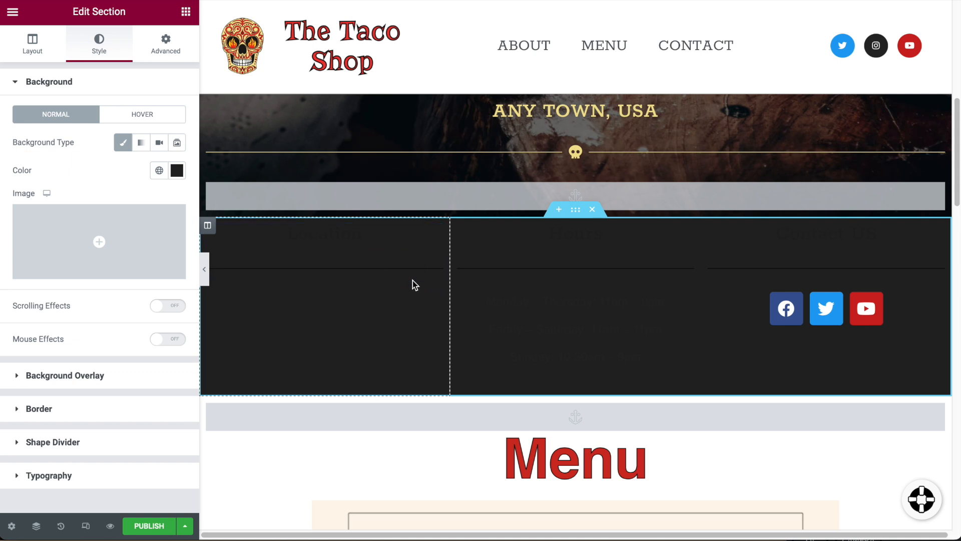
Colour the Location, Hours and Contact US headings Accent yellow.
click(433, 235)
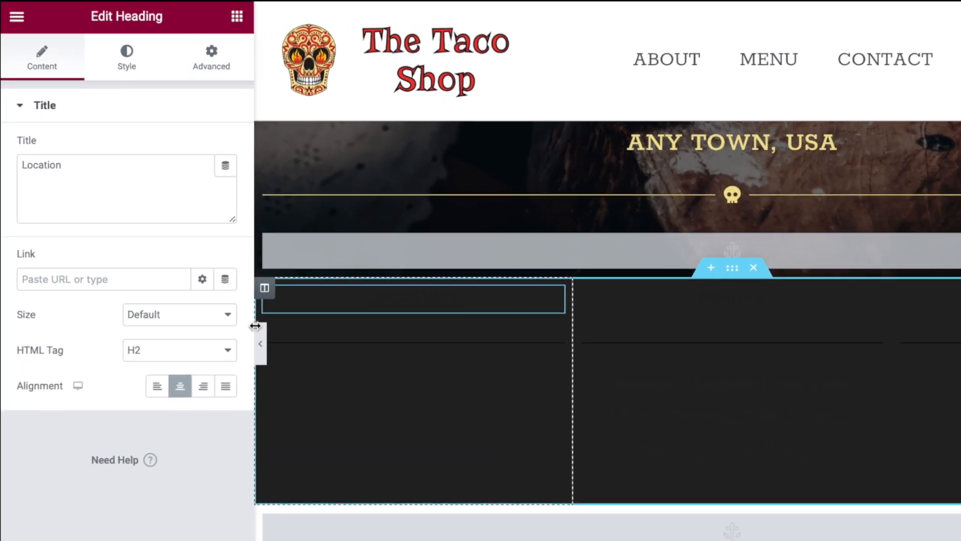
click(151, 72)
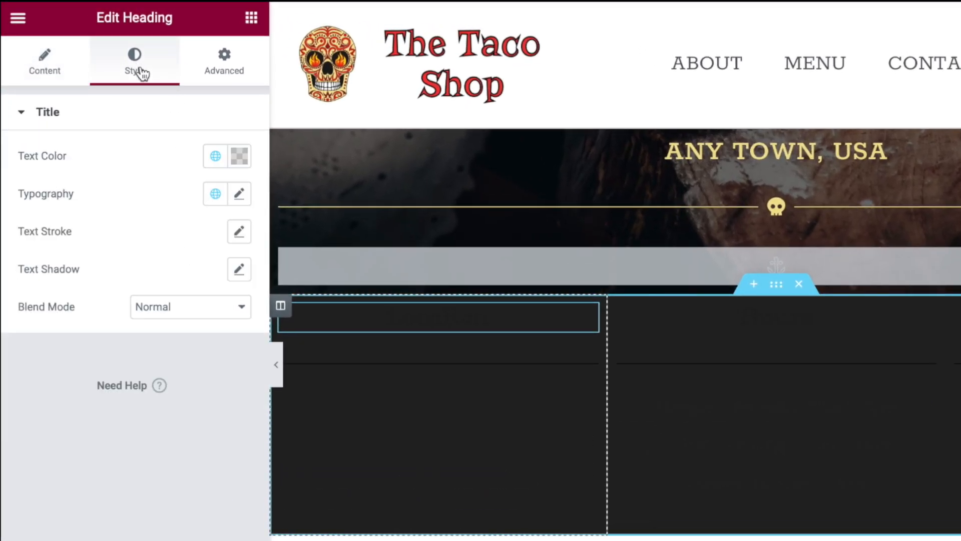
click(222, 160)
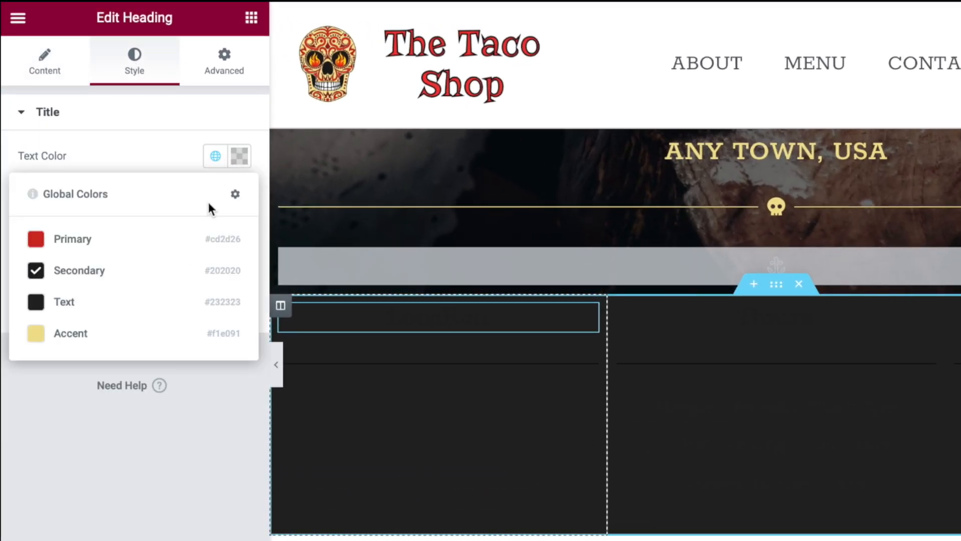
click(84, 333)
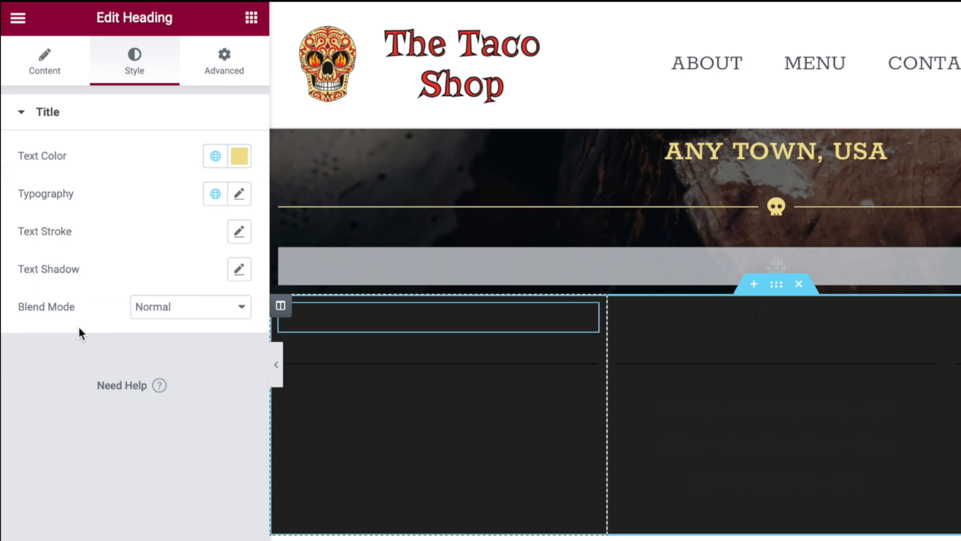
click(790, 320)
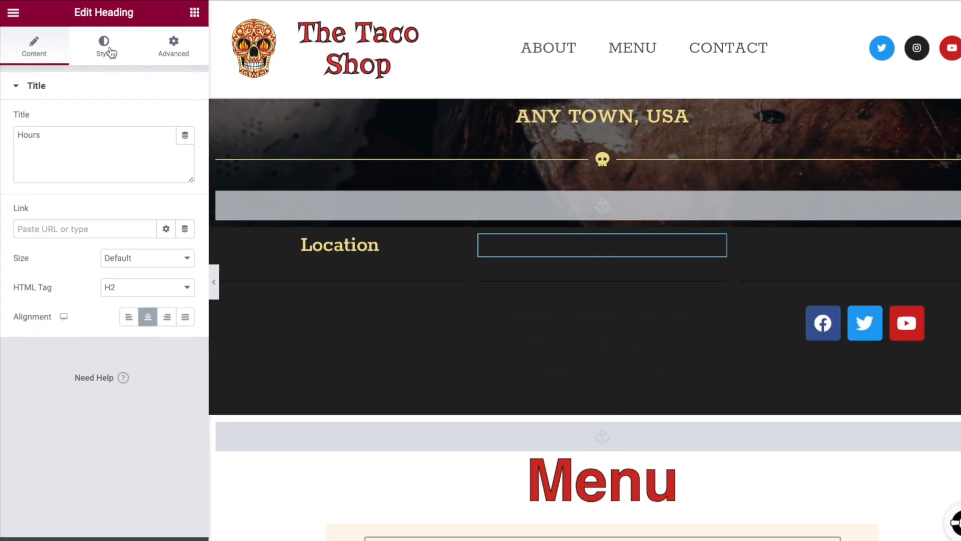
click(144, 75)
click(159, 114)
click(55, 245)
click(821, 234)
click(102, 46)
click(159, 115)
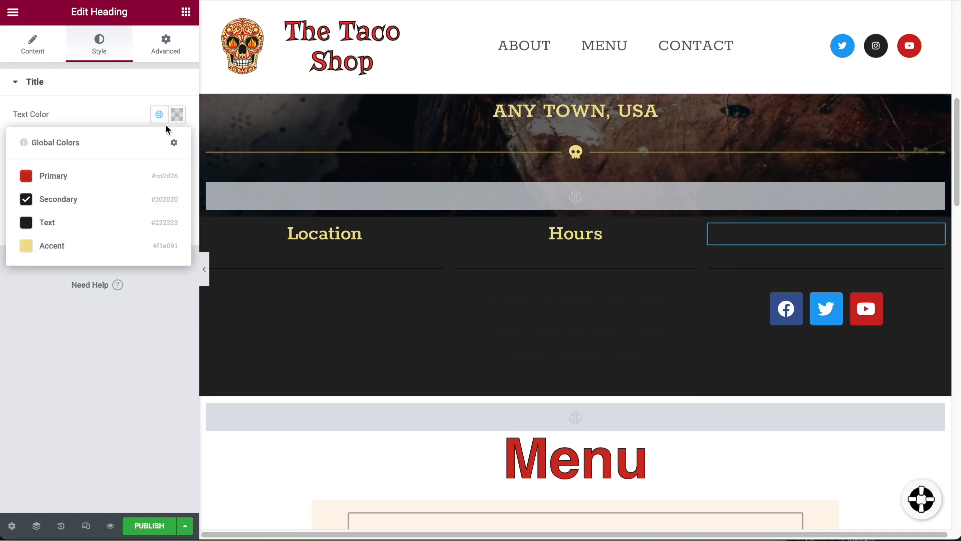
click(55, 245)
Make the divider lines, opening hours text and contact email text Accent yellow.
click(349, 270)
click(103, 46)
click(102, 49)
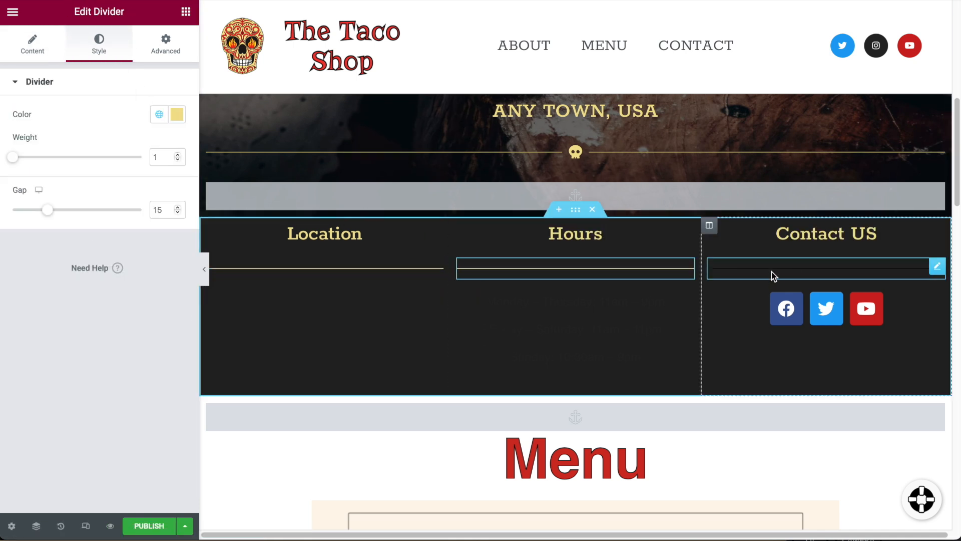
click(156, 114)
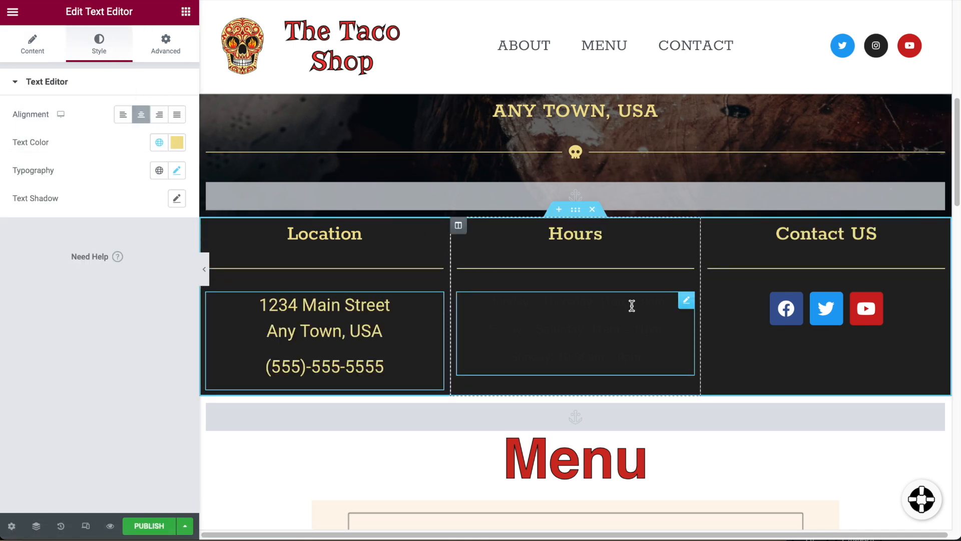
click(158, 143)
click(118, 273)
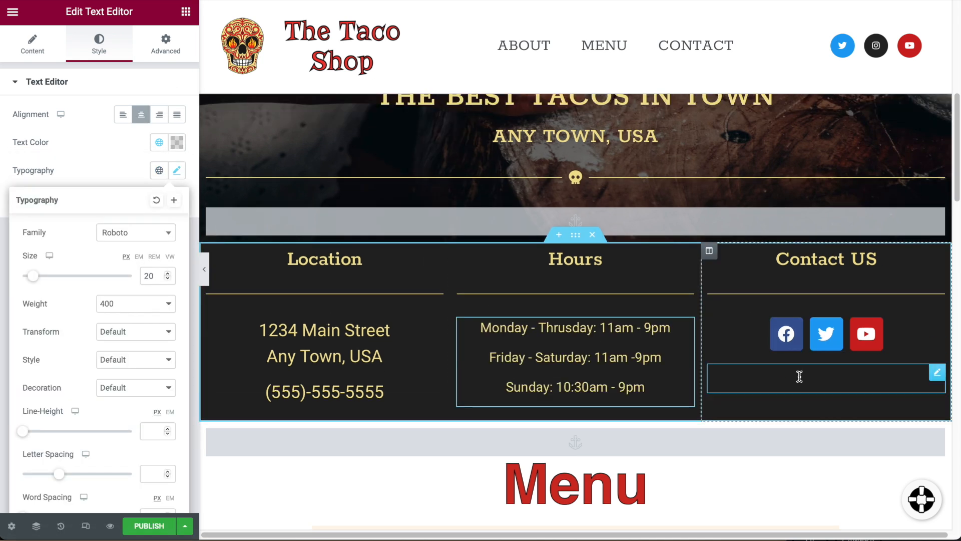
click(799, 386)
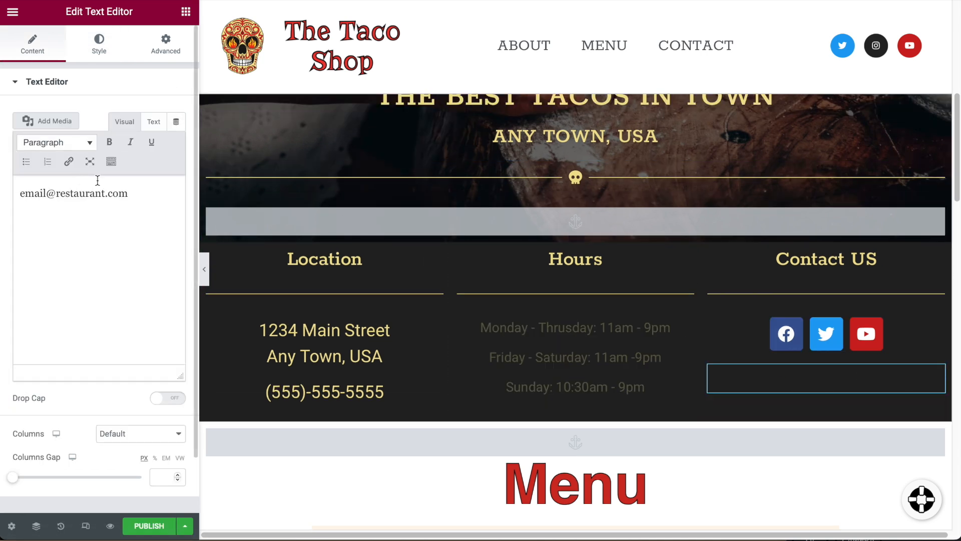
click(98, 44)
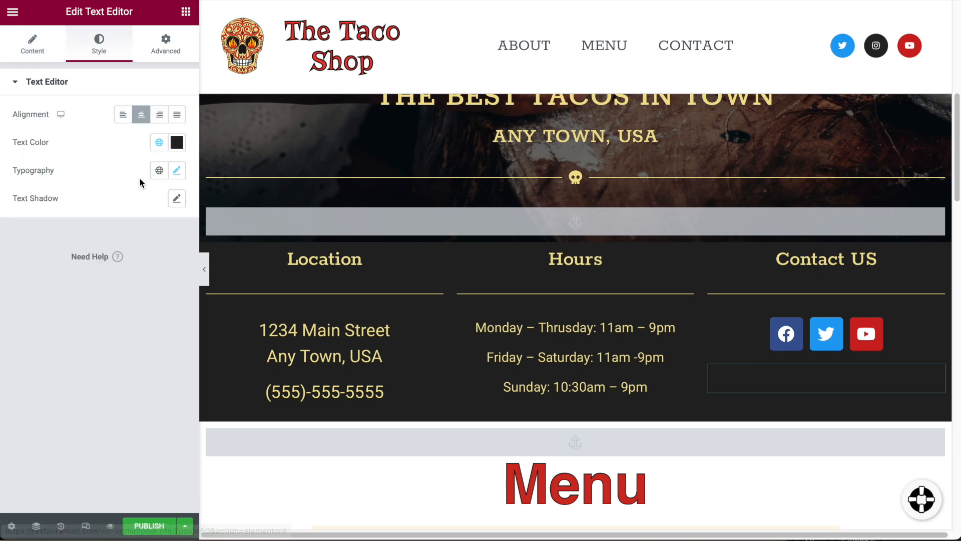
click(159, 145)
click(67, 273)
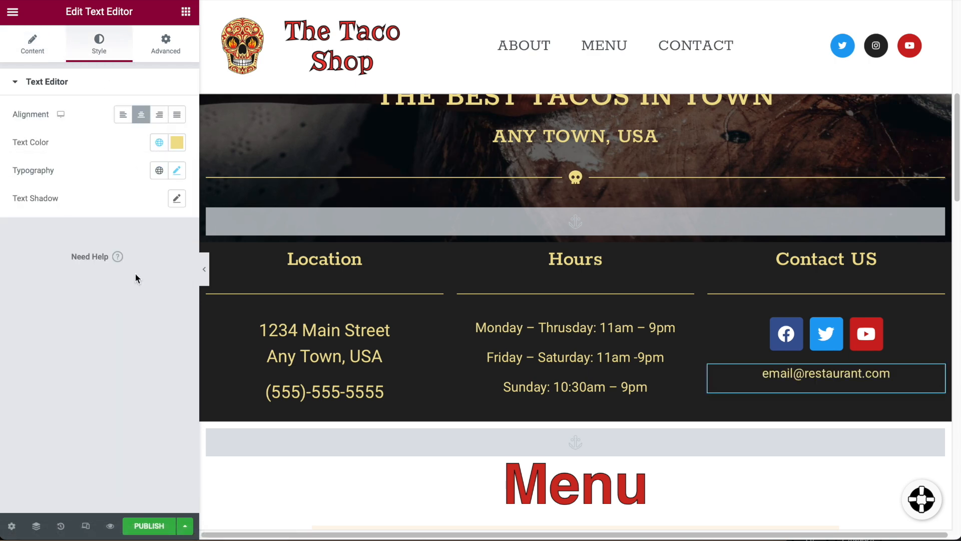
Scroll down to the Menu section and delete the image under the Menu heading.
scroll(496, 293, down, 3)
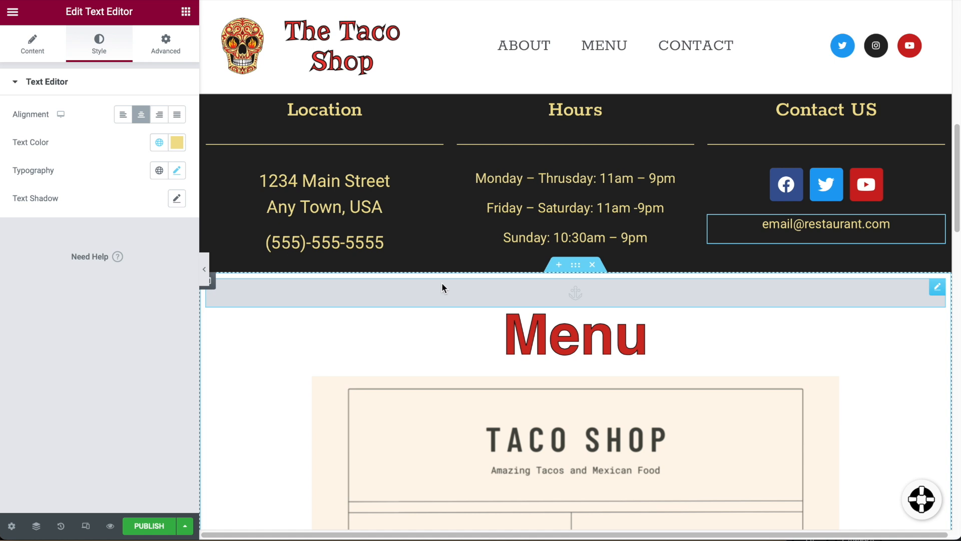
scroll(630, 259, down, 2)
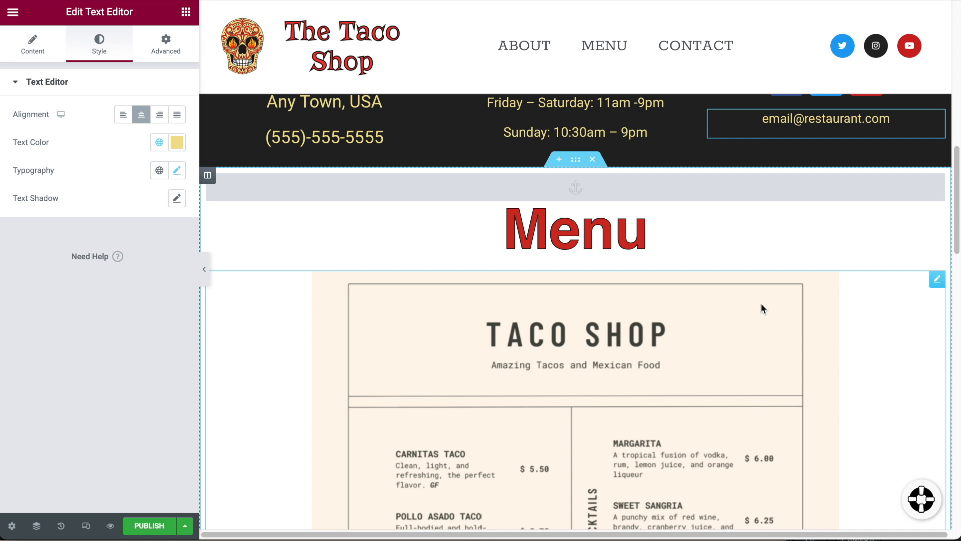
scroll(805, 314, down, 1)
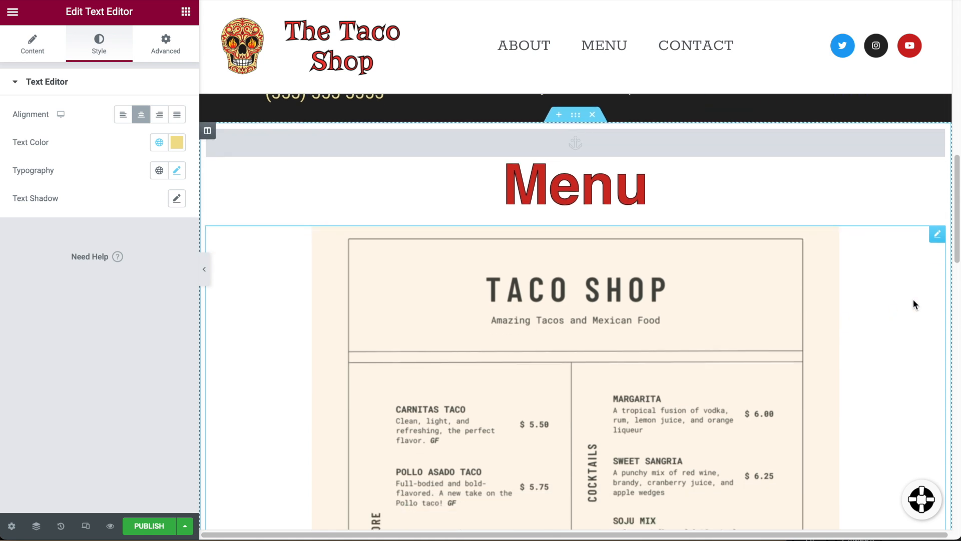
click(937, 234)
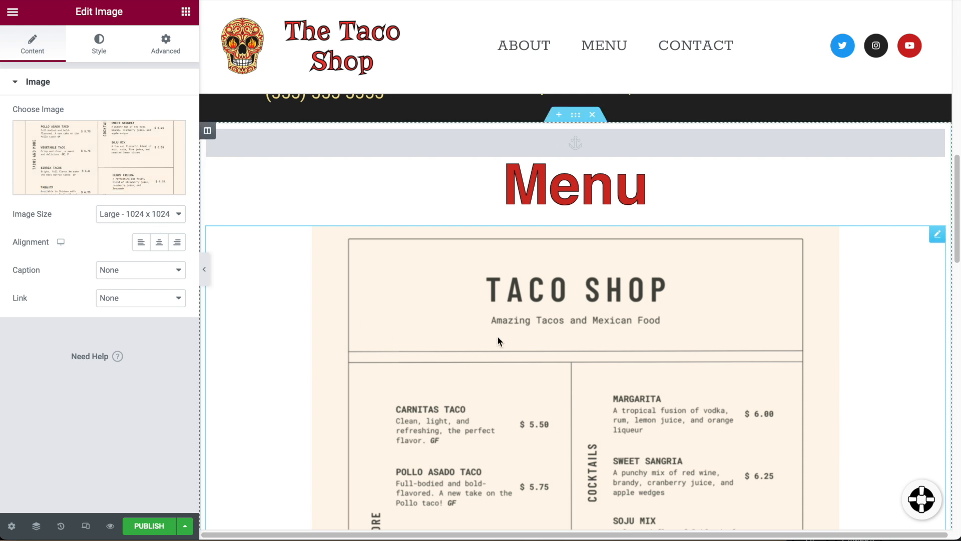
right_click(938, 239)
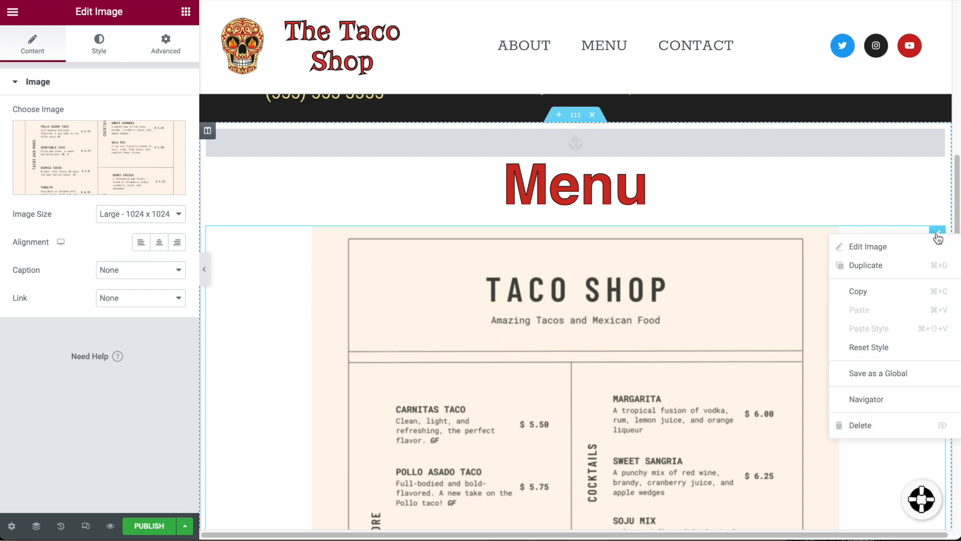
click(895, 422)
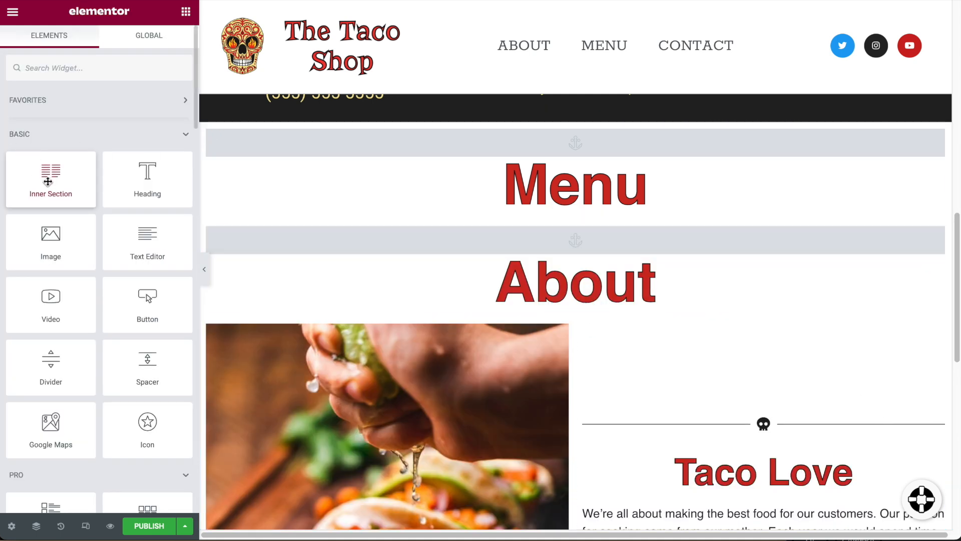
Add a two-column inner section under Menu and give the left column an Accent background.
drag(52, 179, 625, 202)
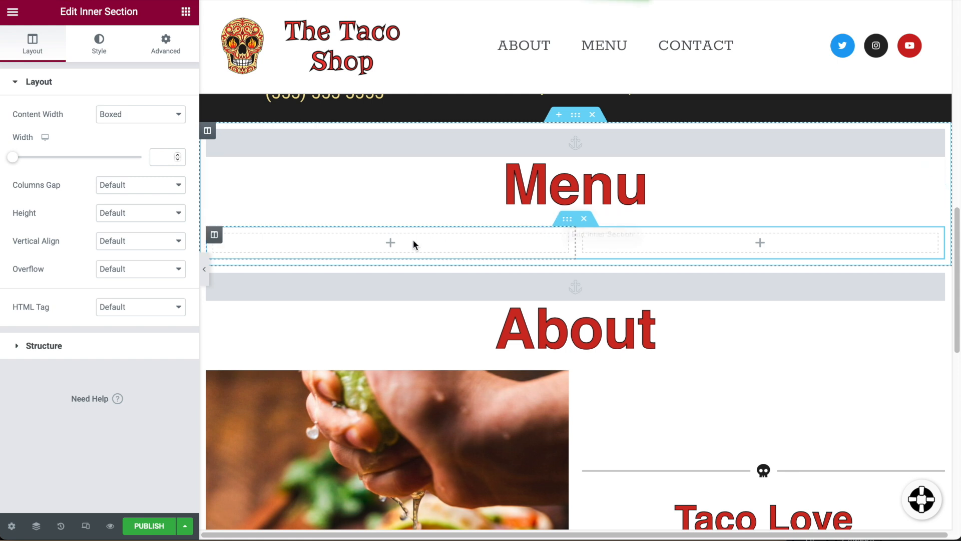
click(219, 238)
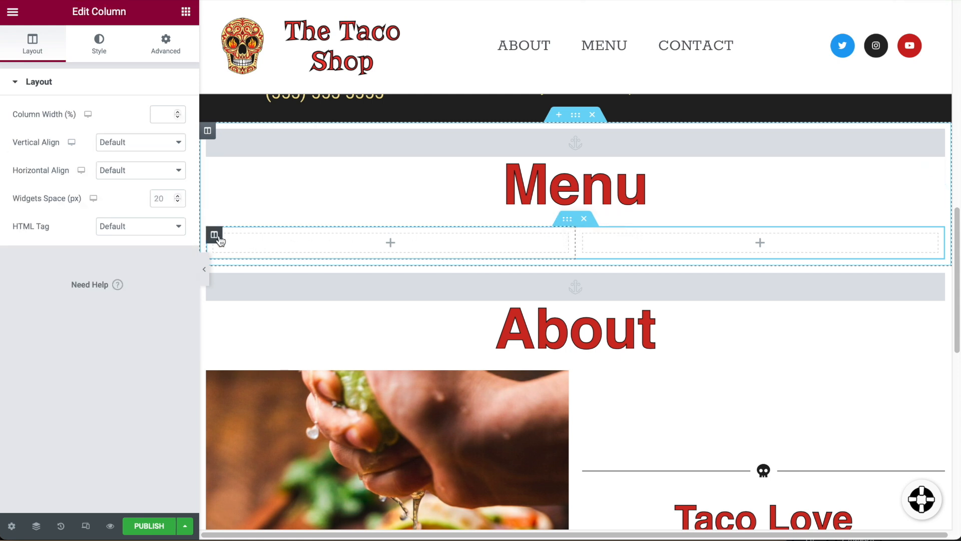
click(101, 50)
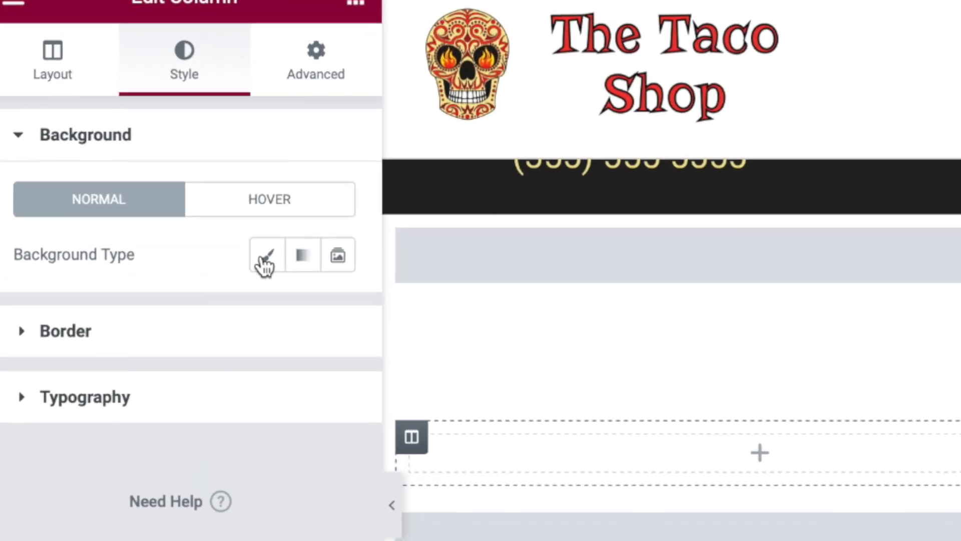
click(207, 203)
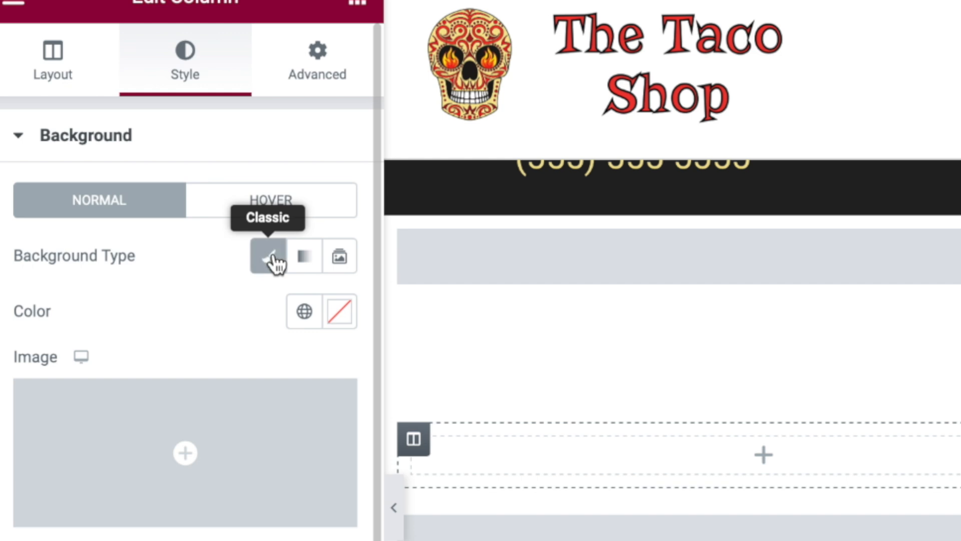
click(303, 311)
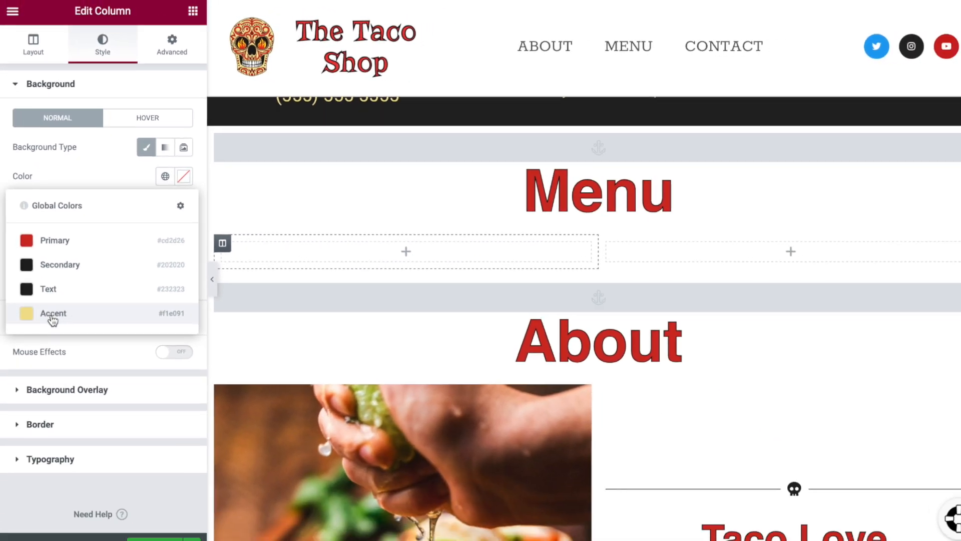
click(65, 401)
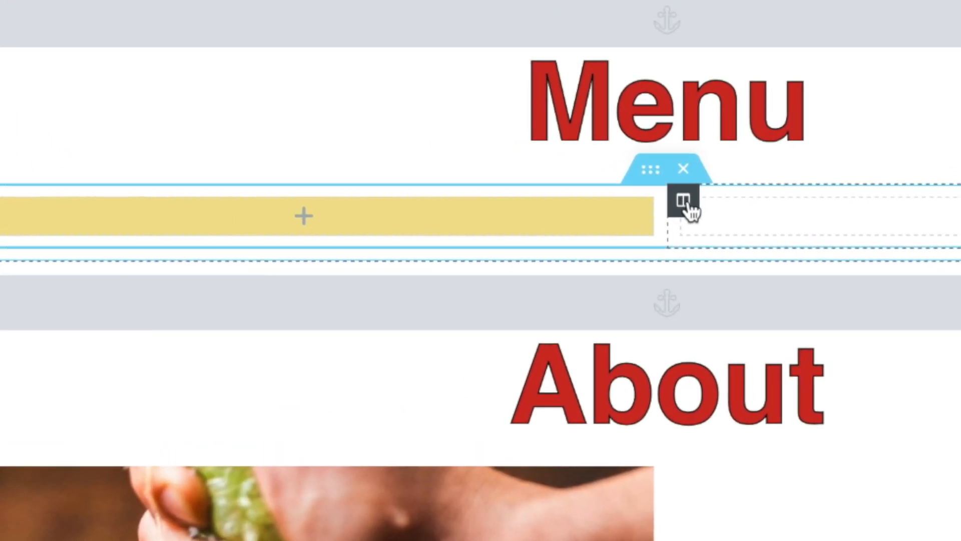
Give the right column the same classic Accent yellow background.
click(686, 201)
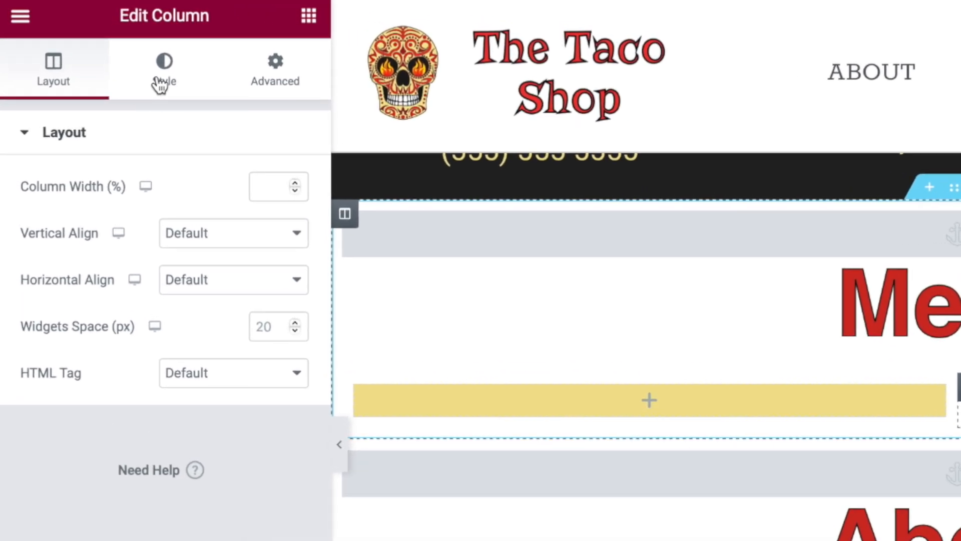
click(160, 85)
click(234, 233)
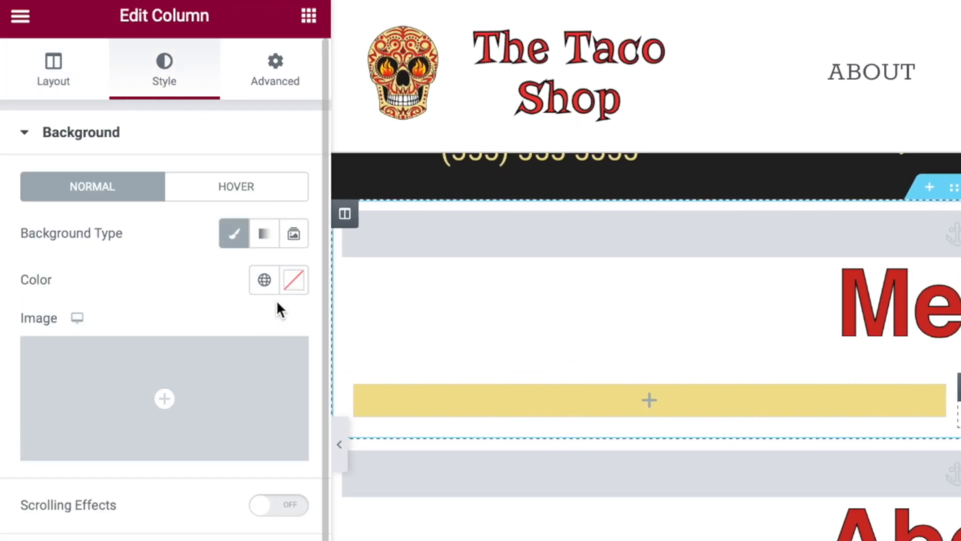
click(264, 279)
click(116, 498)
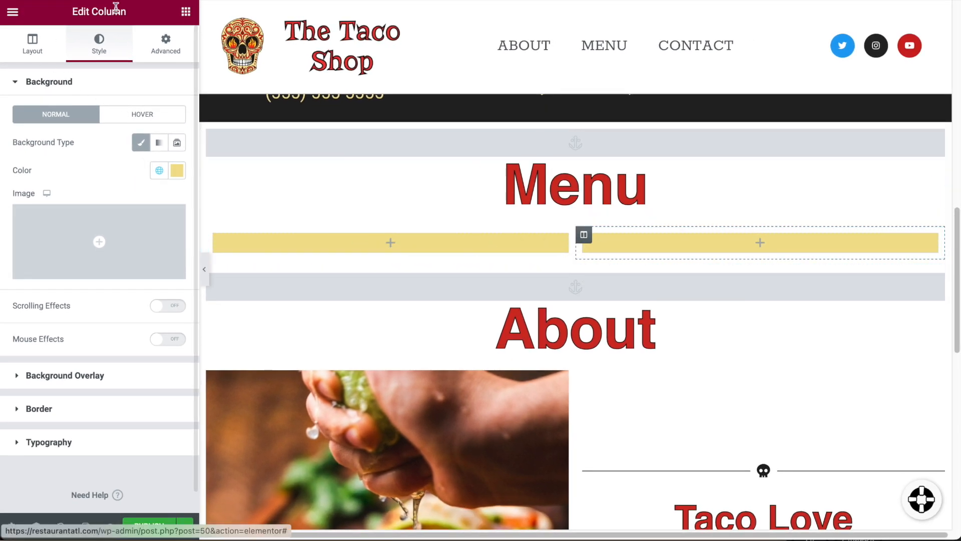
click(186, 15)
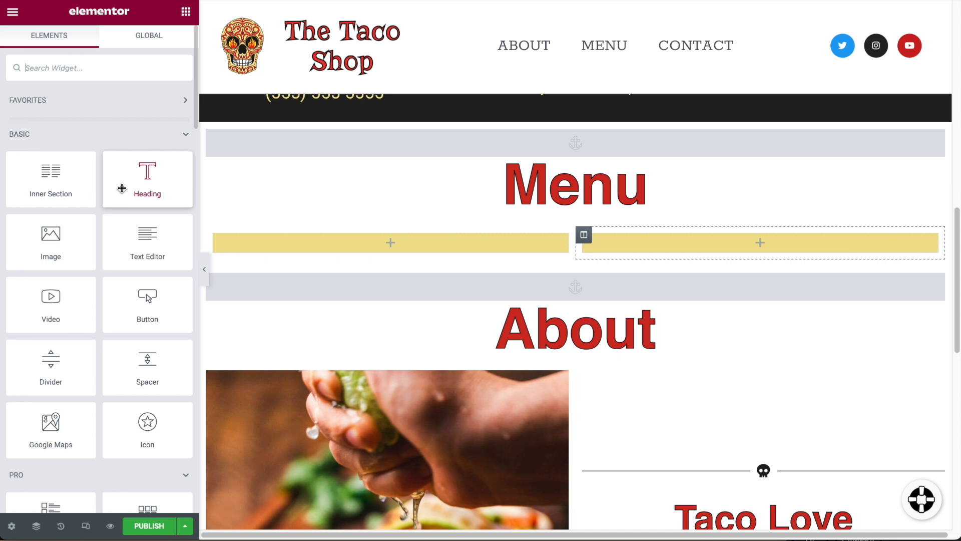
Add a centred 'Tacos' heading to the left yellow column.
drag(126, 188, 388, 245)
triple_click(414, 243)
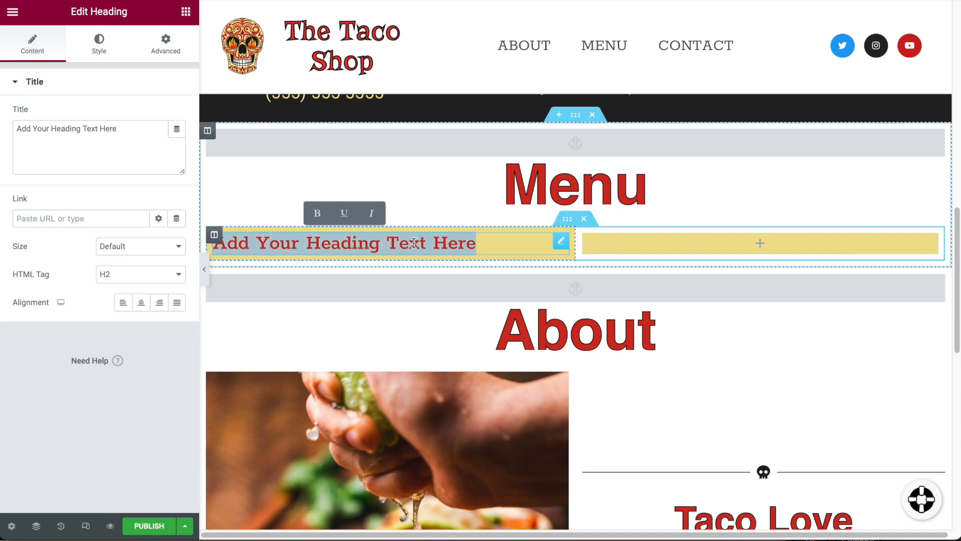
text(Tacos)
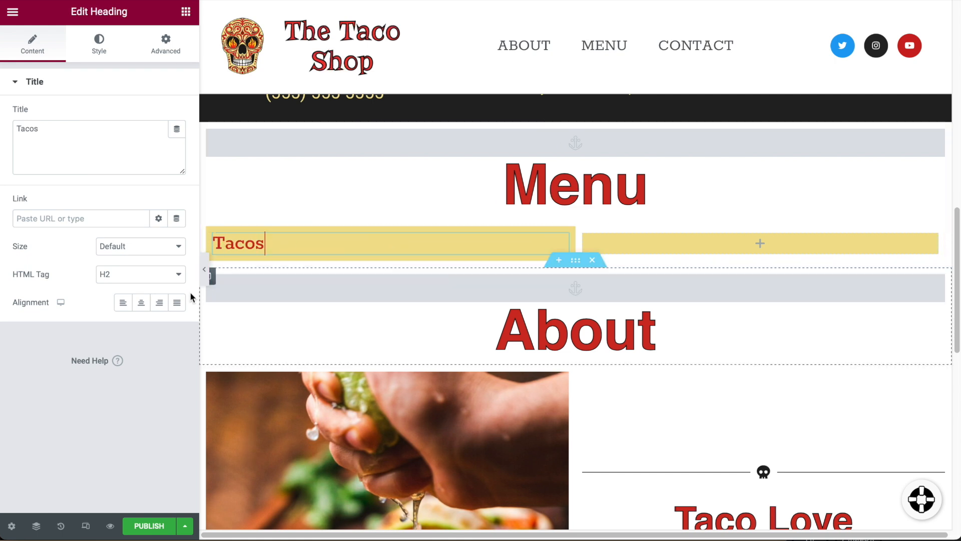
click(141, 303)
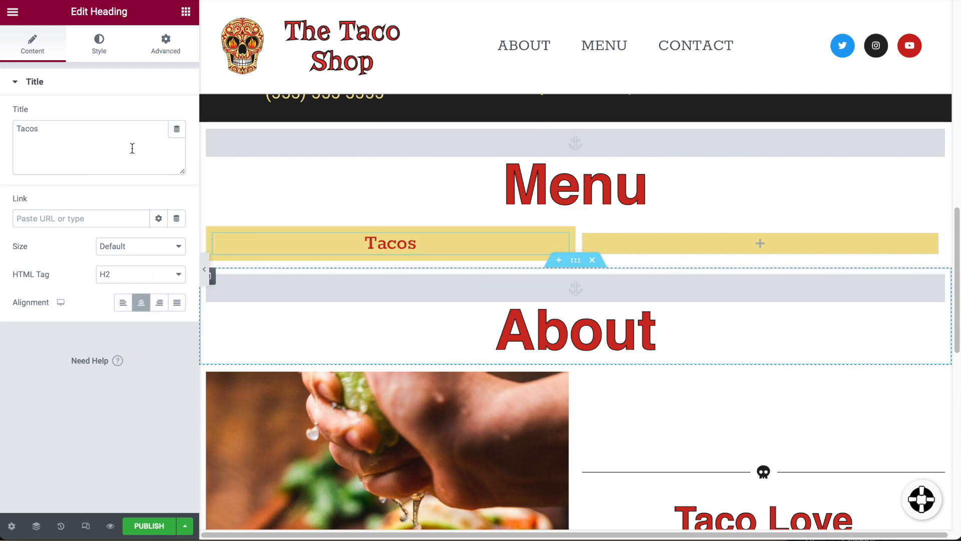
Make the Tacos heading the Secondary colour and enlarge its typography to 60 px.
click(98, 39)
click(160, 116)
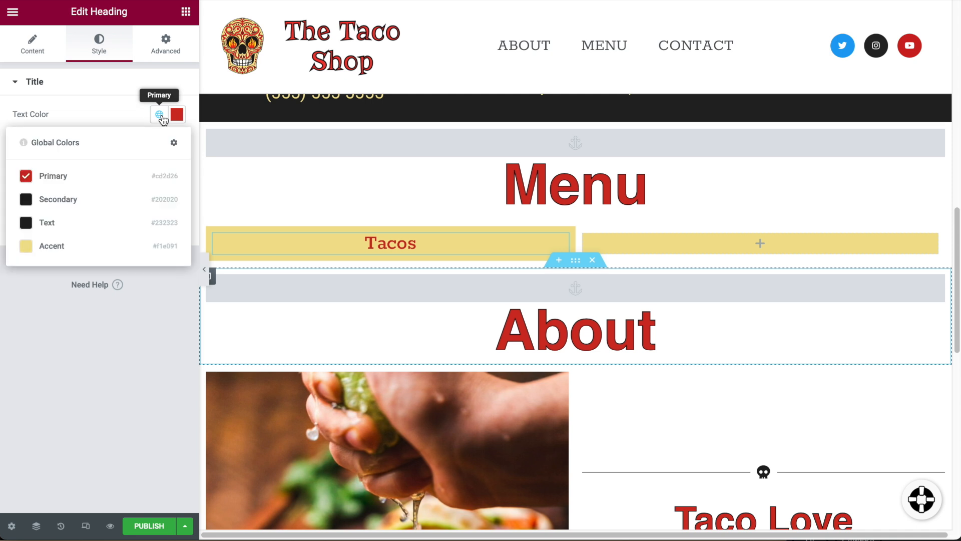
click(92, 200)
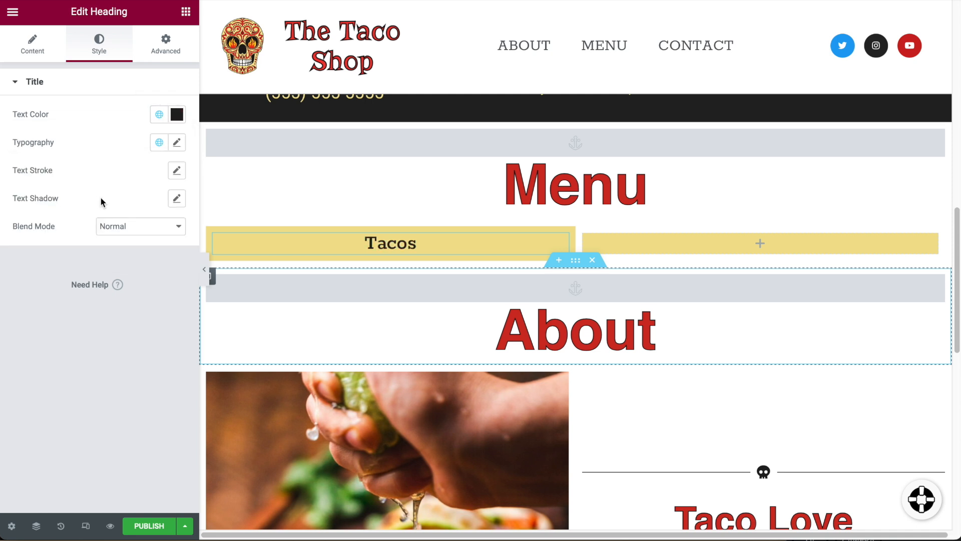
click(29, 54)
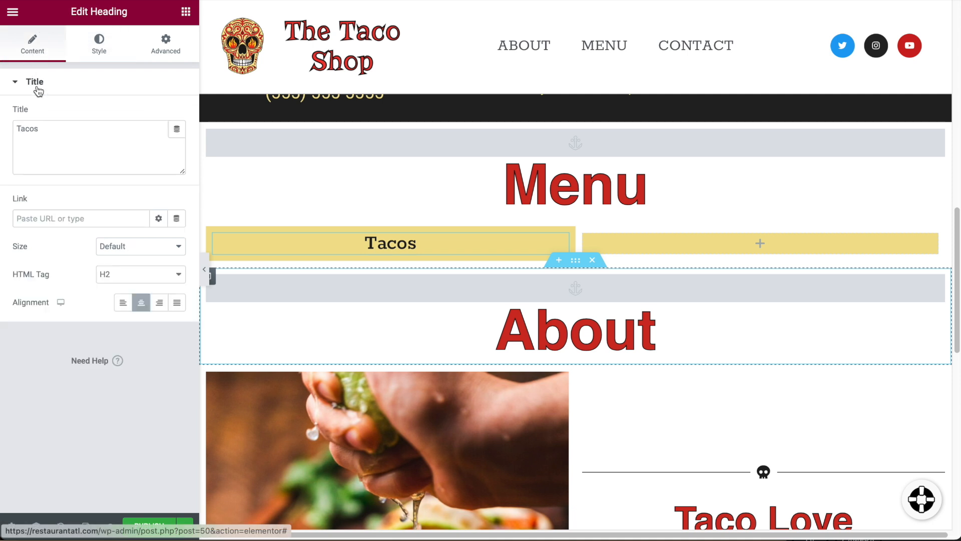
click(112, 56)
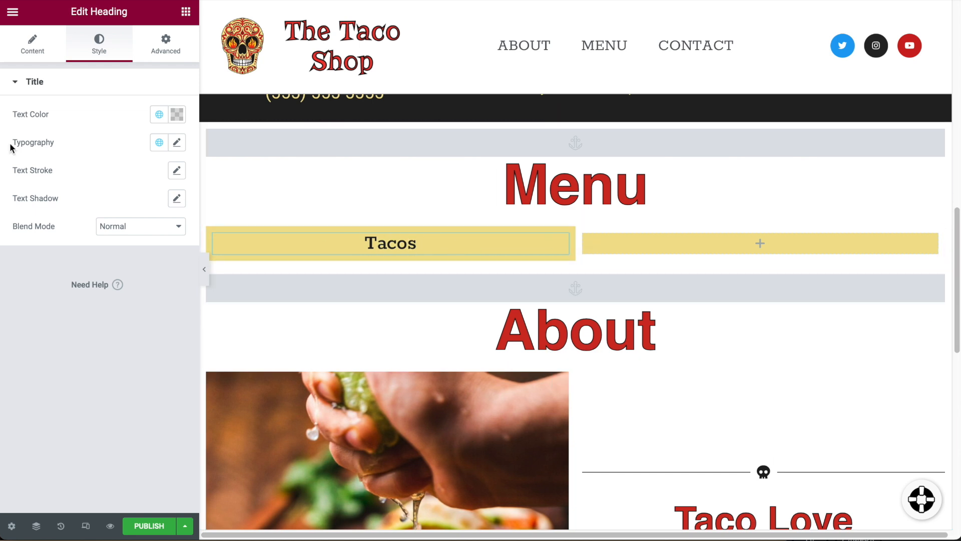
click(176, 143)
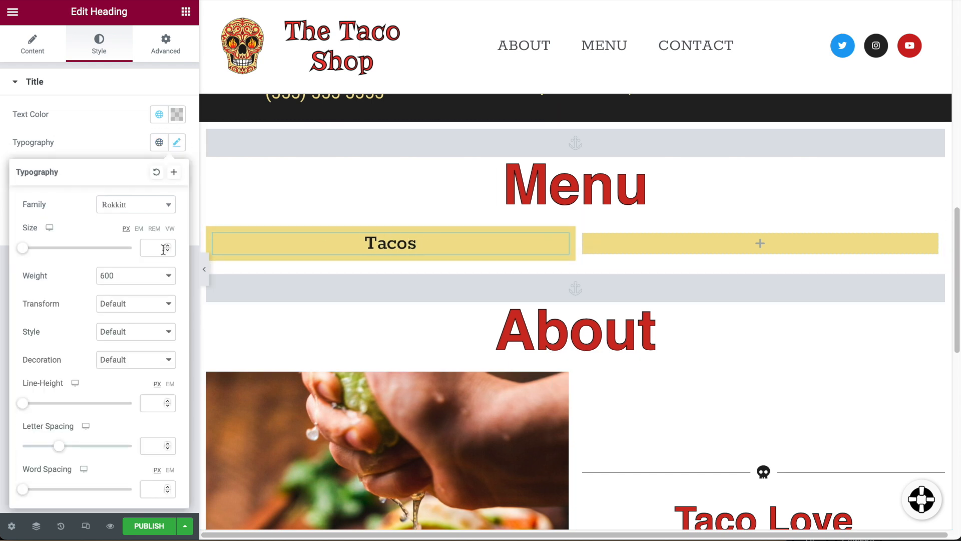
drag(25, 253, 58, 261)
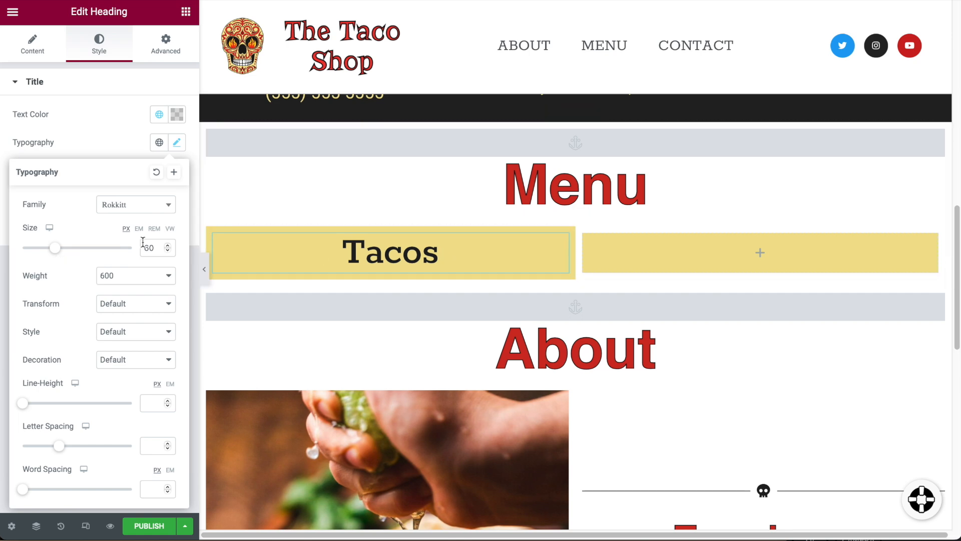
click(101, 109)
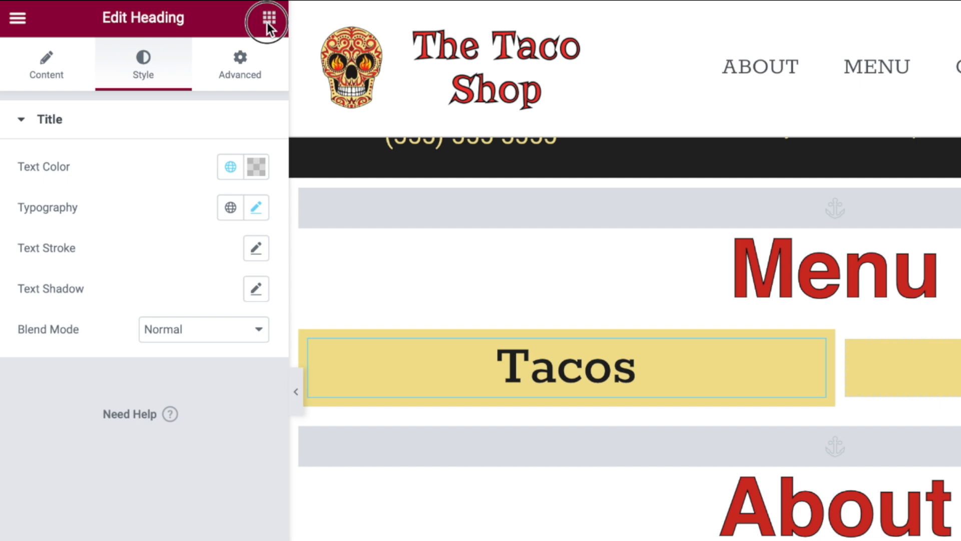
click(220, 14)
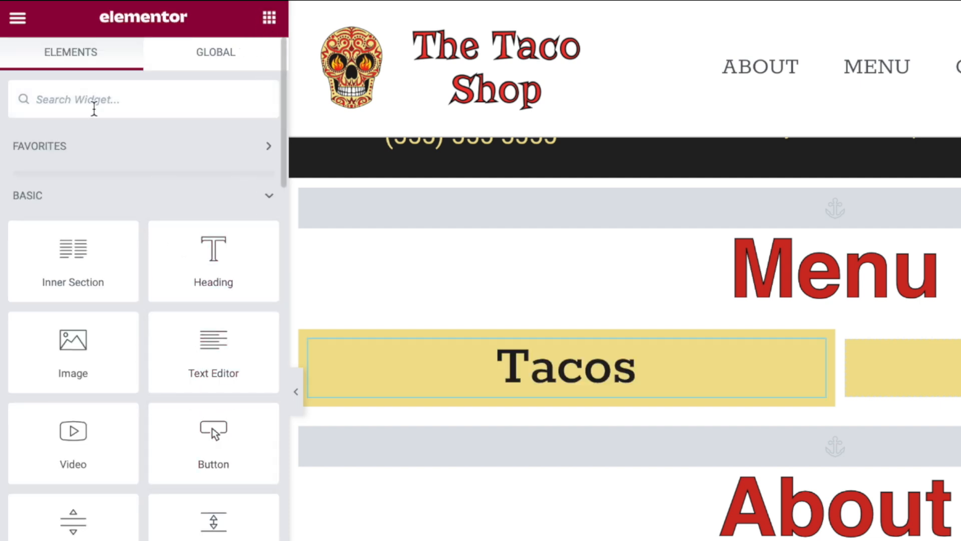
Add a Price List widget under the Tacos heading.
text(pri)
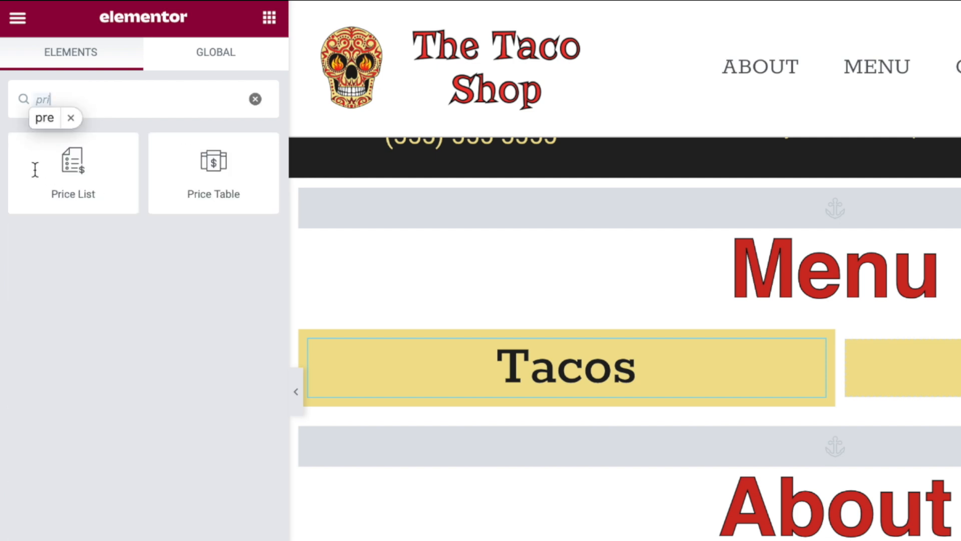
drag(35, 169, 413, 271)
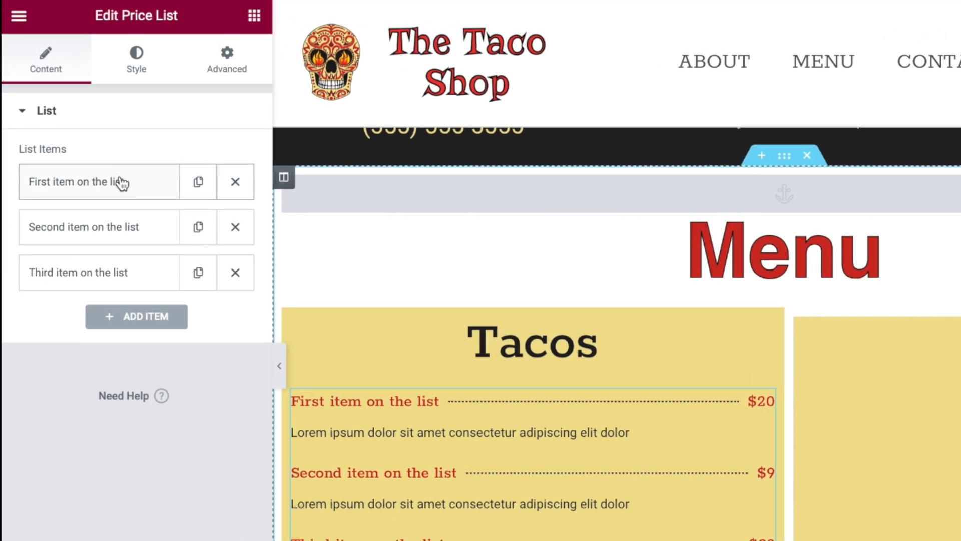
click(121, 183)
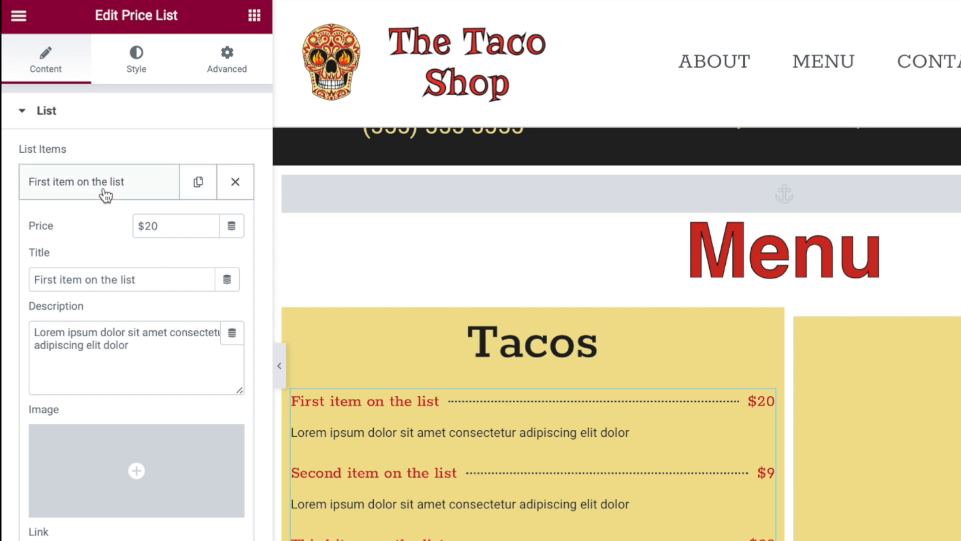
Title the first item 'Carnitas Tacos' with description 'Clean, light, and flavorful. The perfect combination'.
triple_click(152, 278)
triple_click(152, 279)
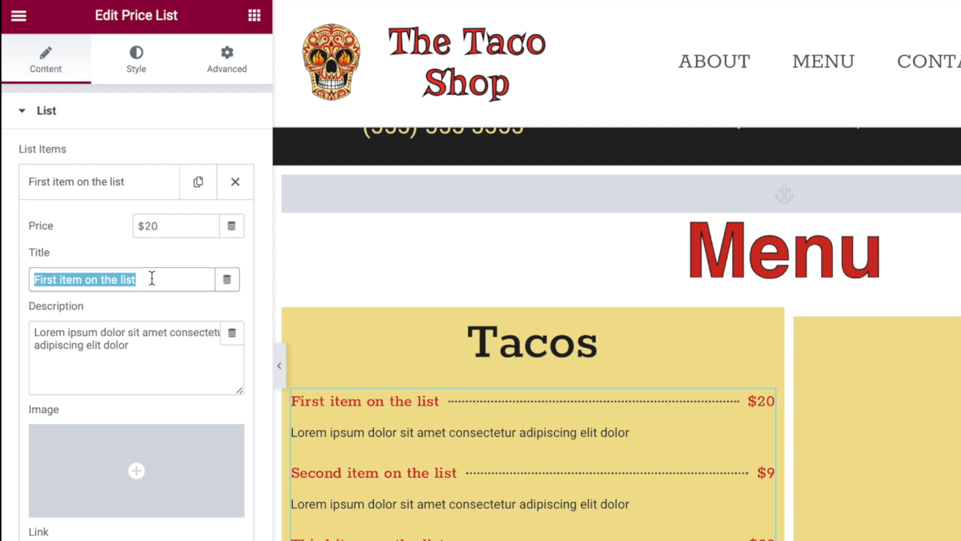
text(Carnitas Tacos)
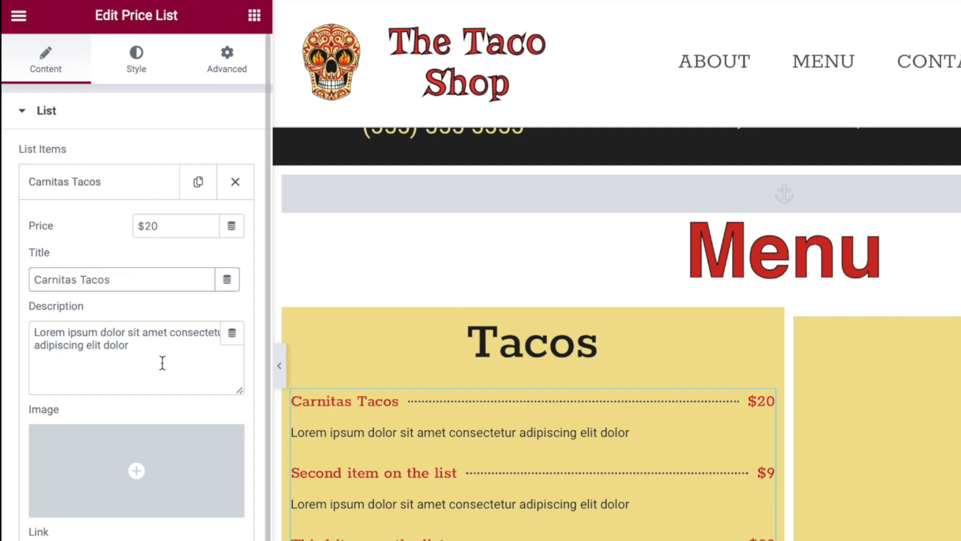
triple_click(147, 356)
text(Clean, light, and flavorful. The perfect combination)
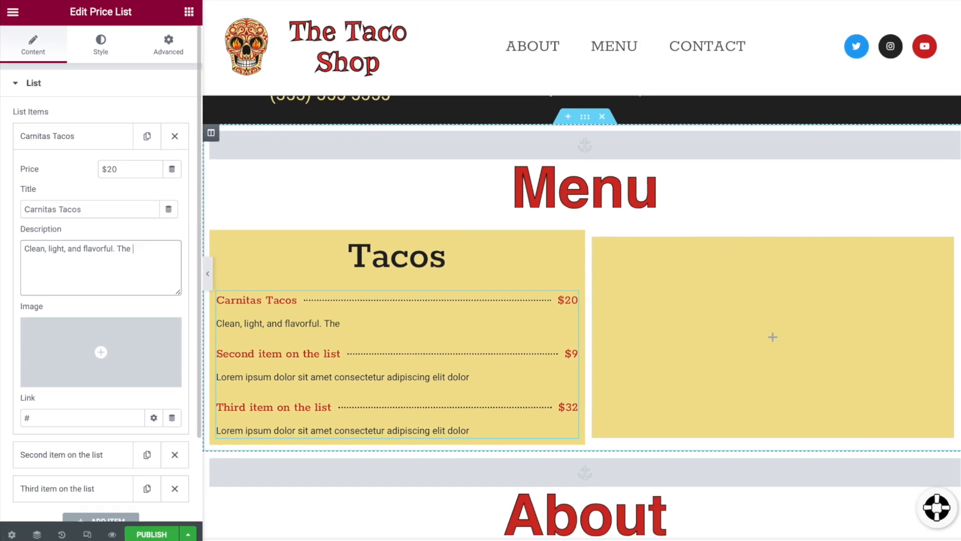
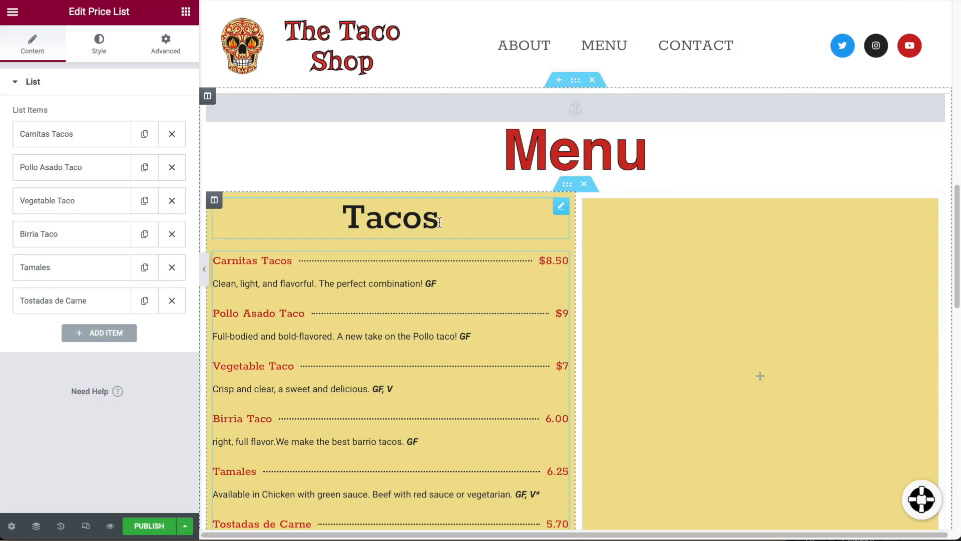
Put the Tacos heading into text-editing mode.
click(444, 221)
Change the heading text to 'Tacos and More'.
text(a)
text(nd MO)
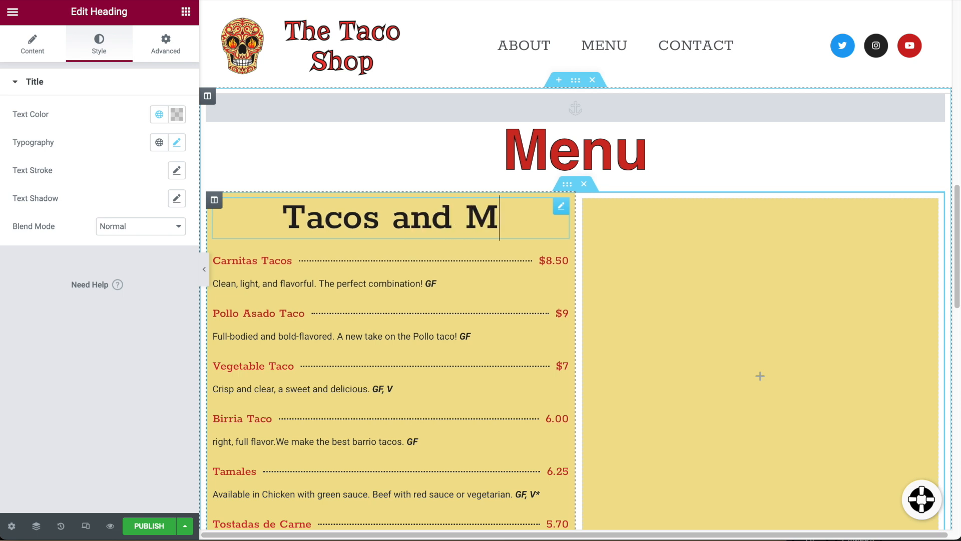
key(BackSpace)
text(ore)
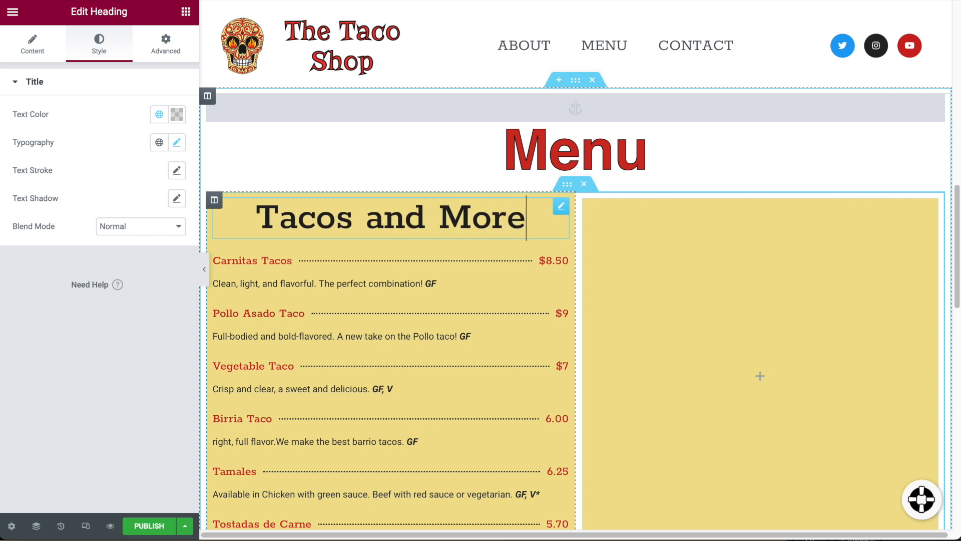
Reduce the heading's typography size to 53 px.
click(176, 142)
drag(56, 253, 51, 251)
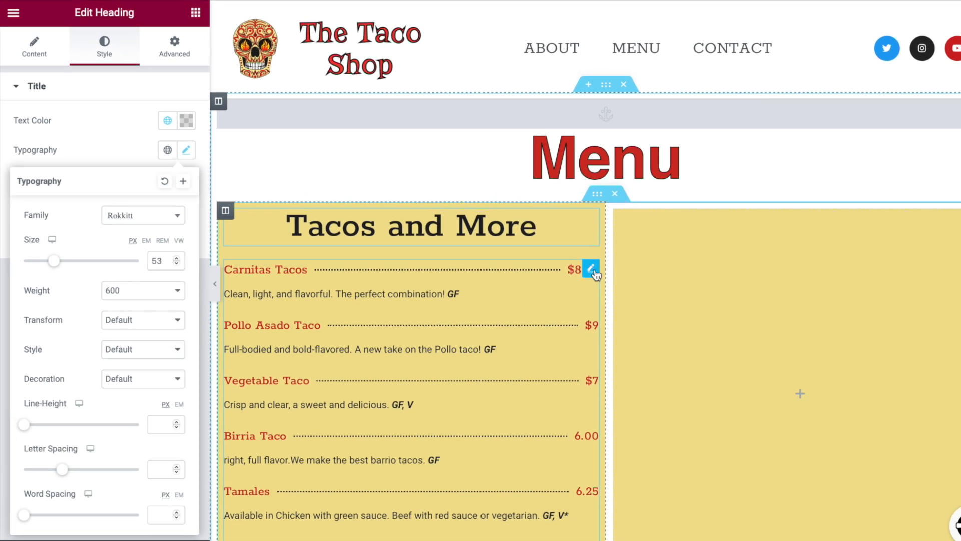
click(478, 272)
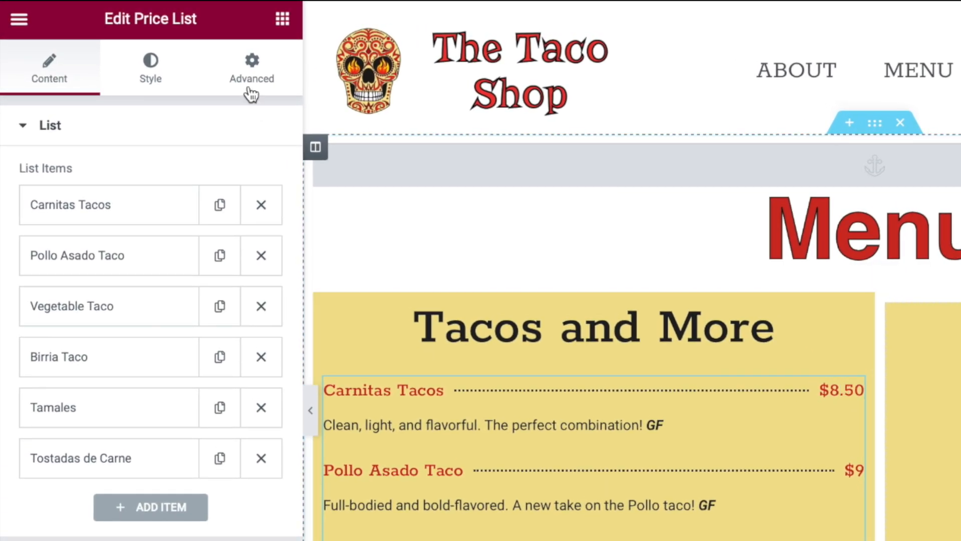
Set the price list's title and price colours to the Secondary global colour.
click(171, 65)
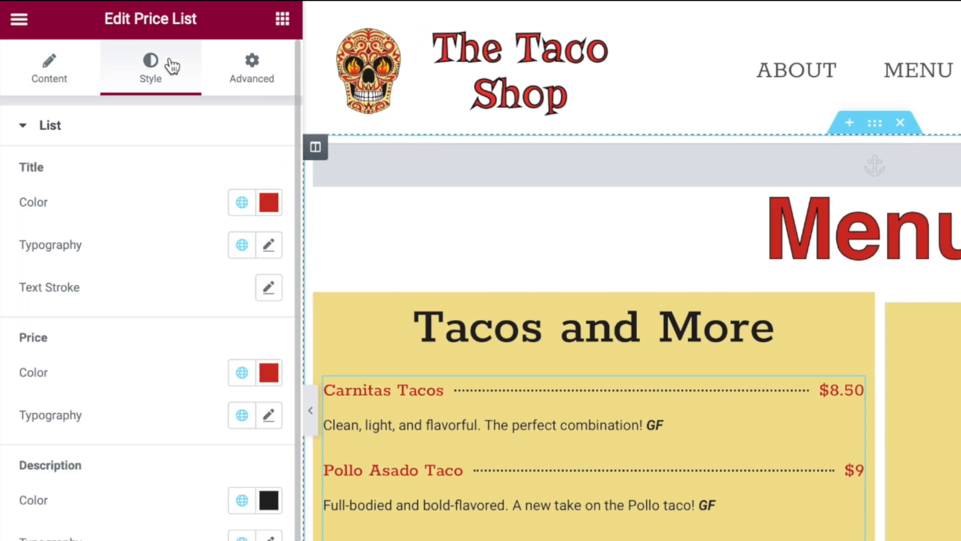
click(269, 205)
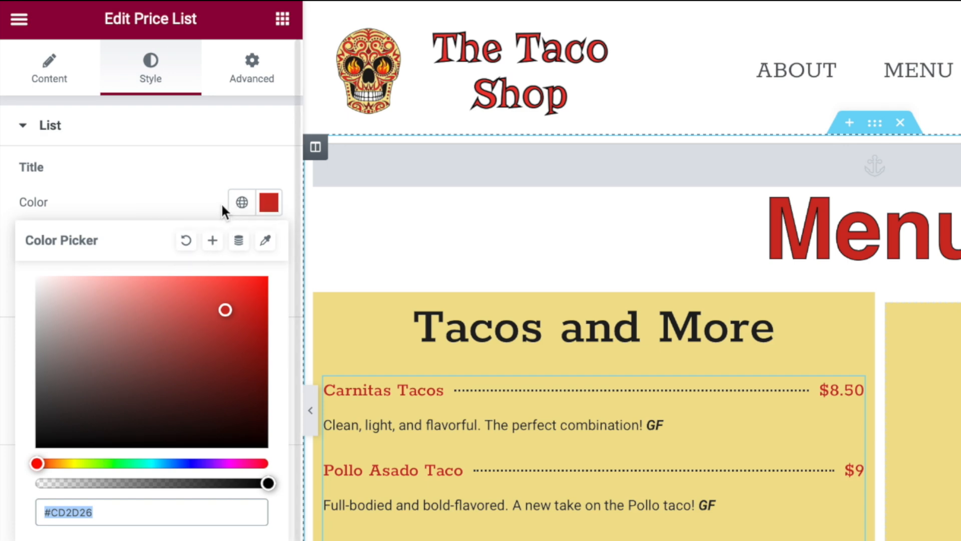
click(242, 202)
click(242, 202)
click(128, 341)
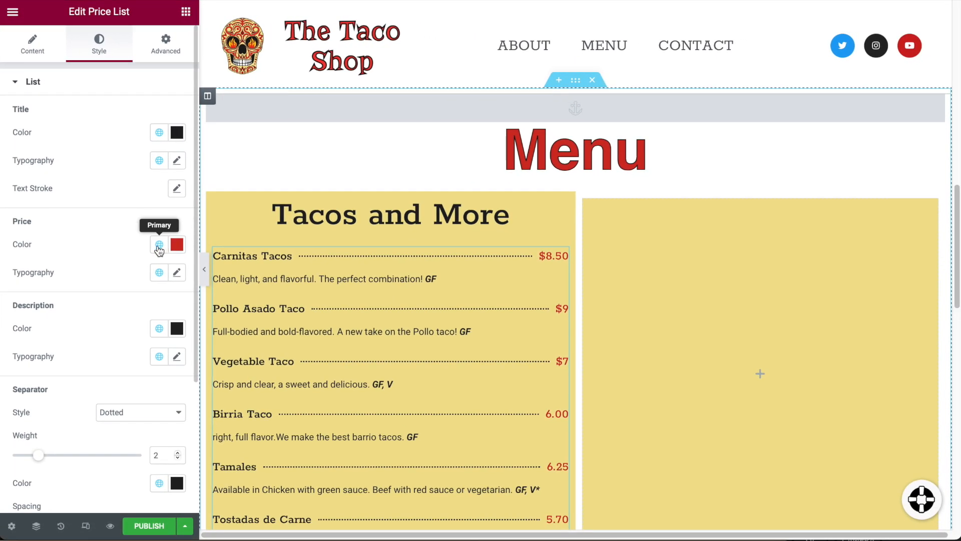
click(159, 245)
click(69, 328)
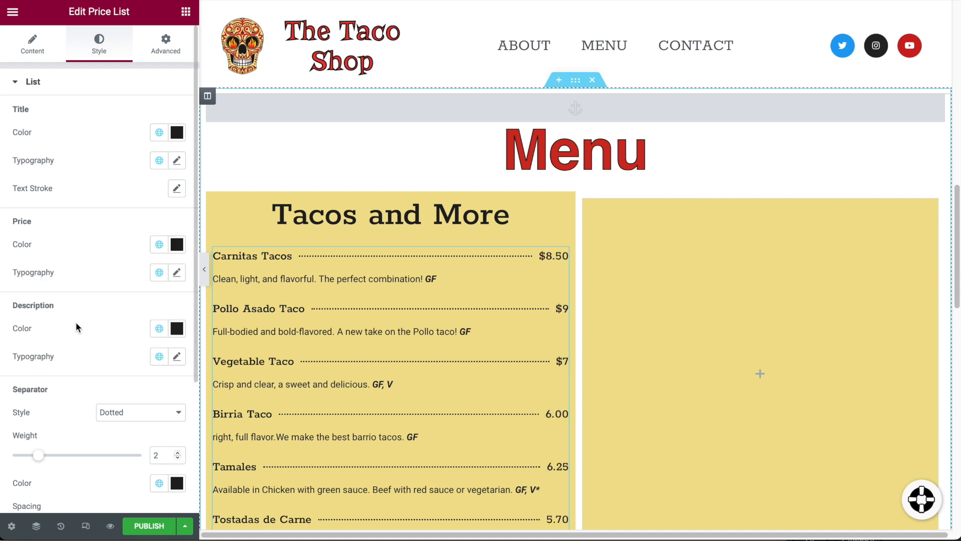
Undo the accidental move so the price list stays under Tacos and More.
scroll(385, 338, down, 2)
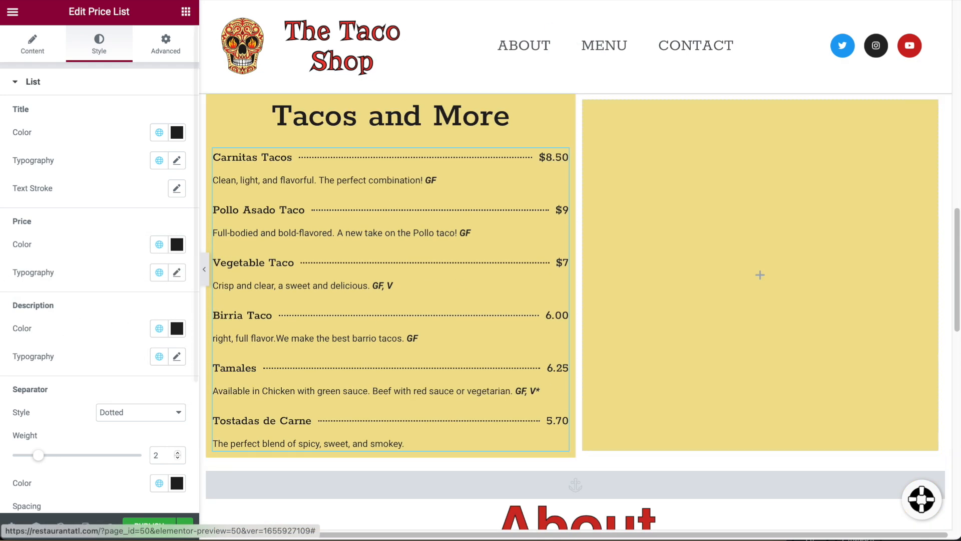
drag(561, 156, 583, 166)
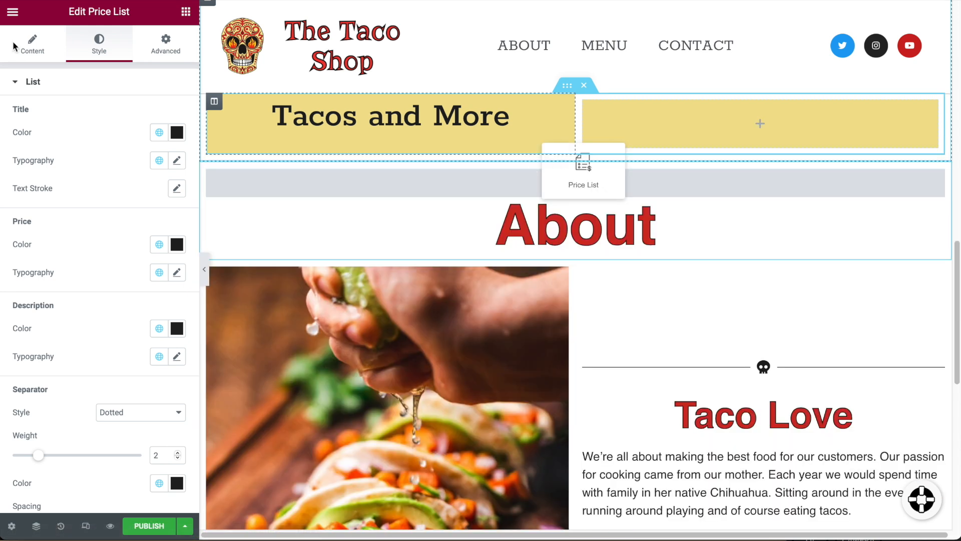
click(17, 48)
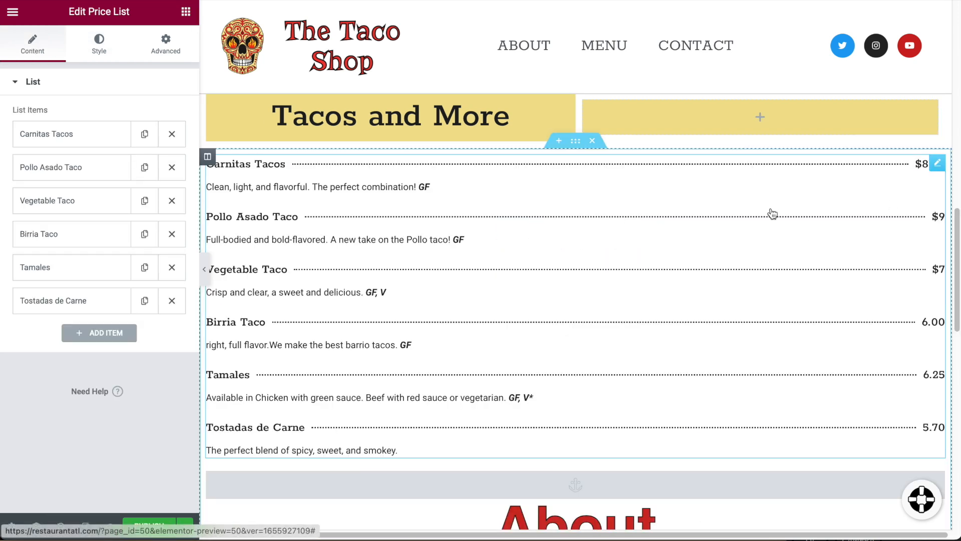
key(ctrl+z)
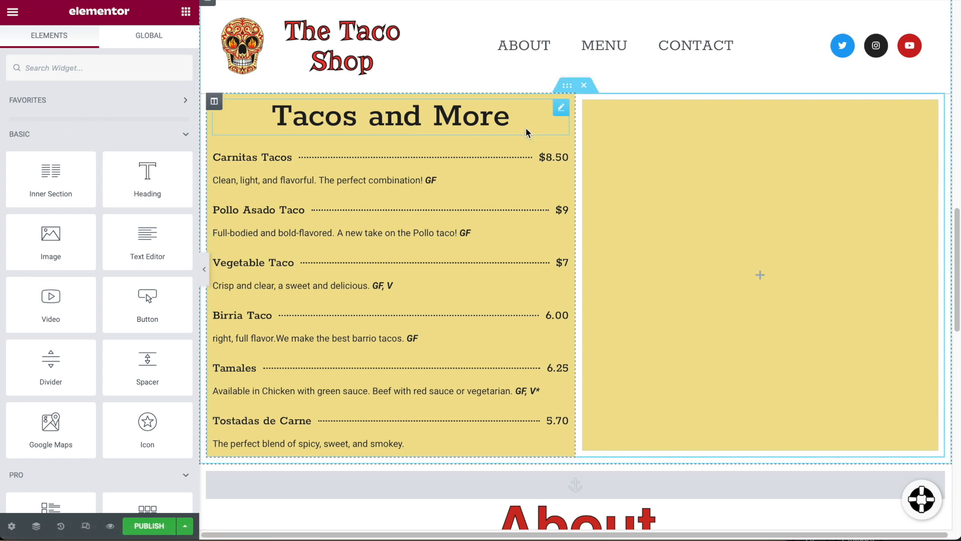
click(520, 160)
Add a new price list item, then delete the empty Item #7, keeping six dishes.
drag(103, 442, 157, 481)
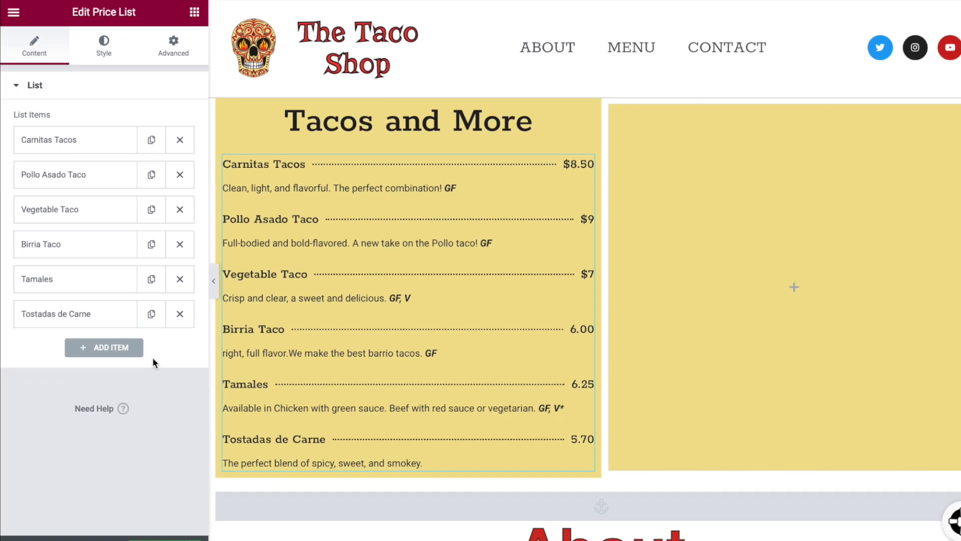
click(106, 349)
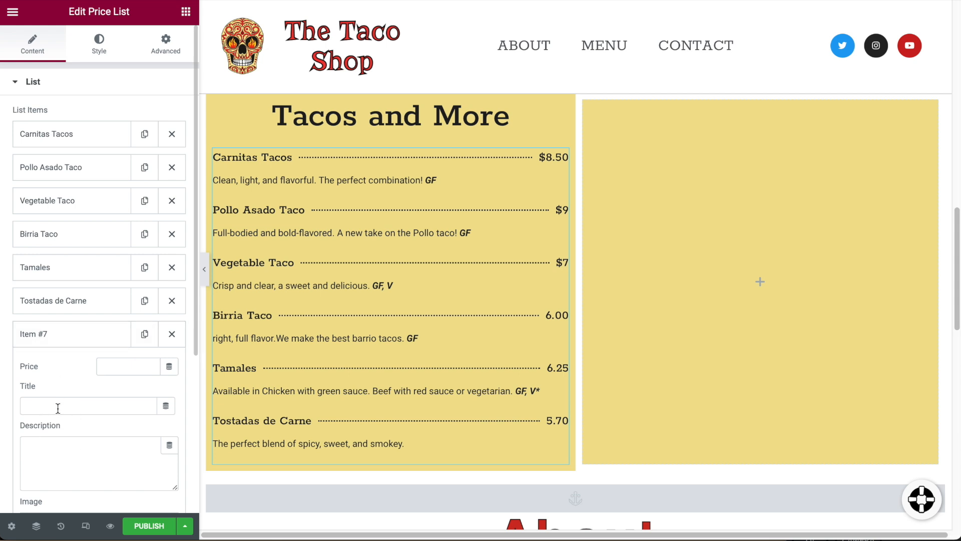
click(83, 448)
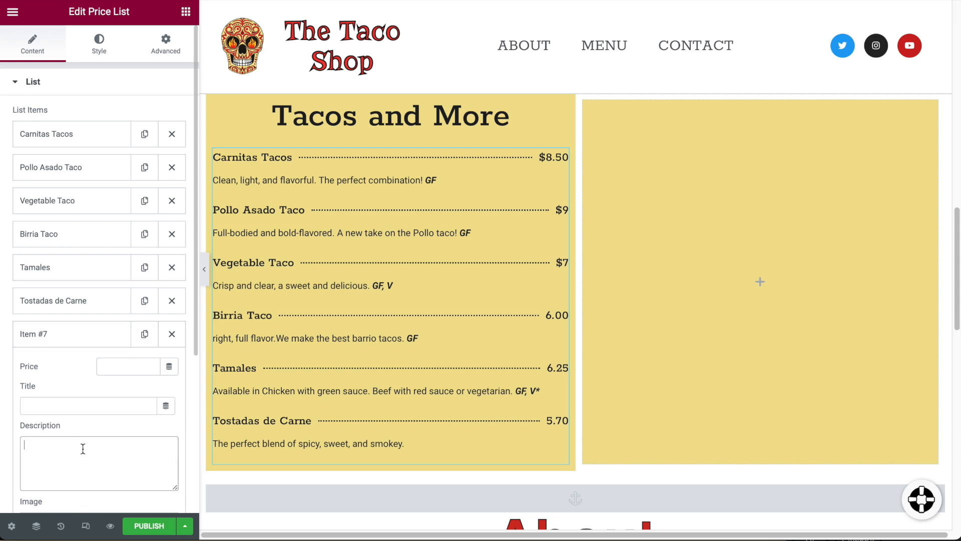
click(175, 338)
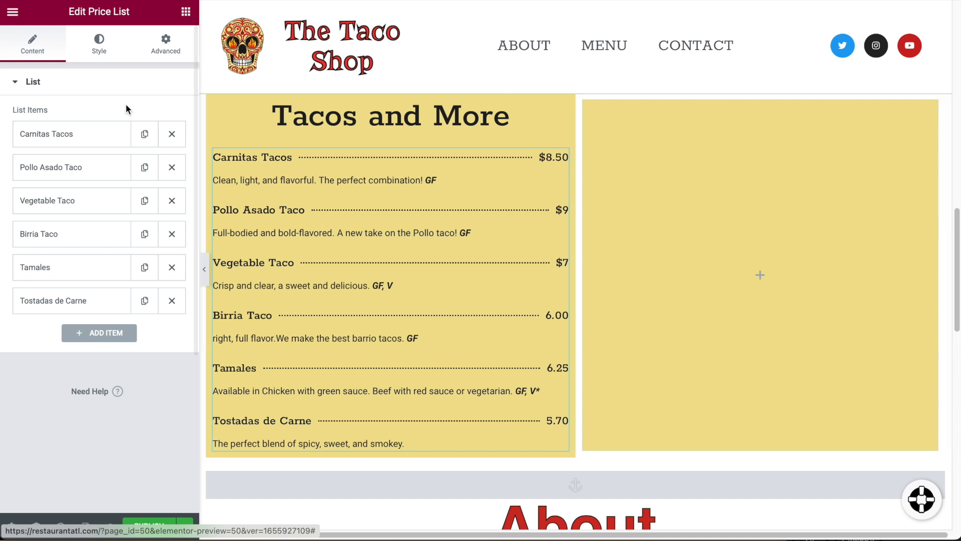
click(95, 49)
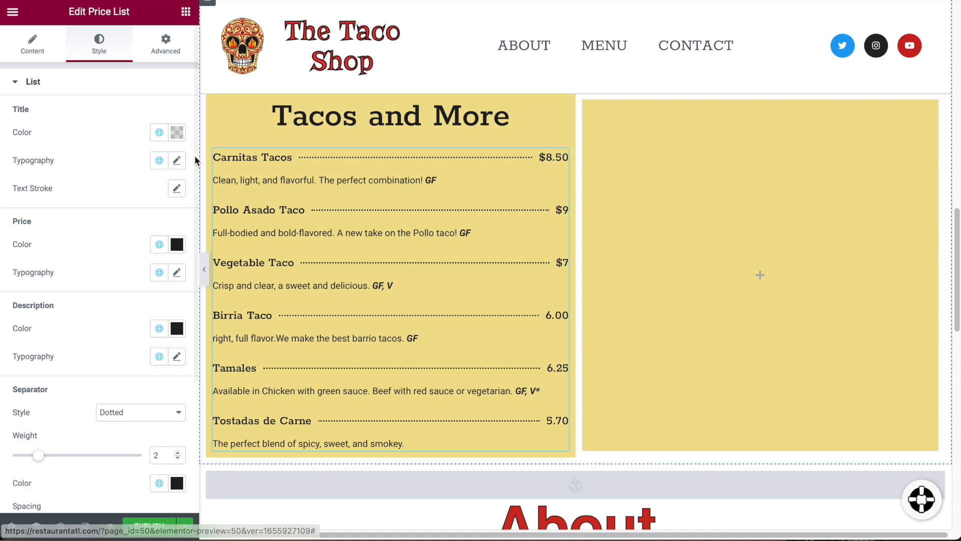
Set the item title typography size to 20 px.
click(178, 162)
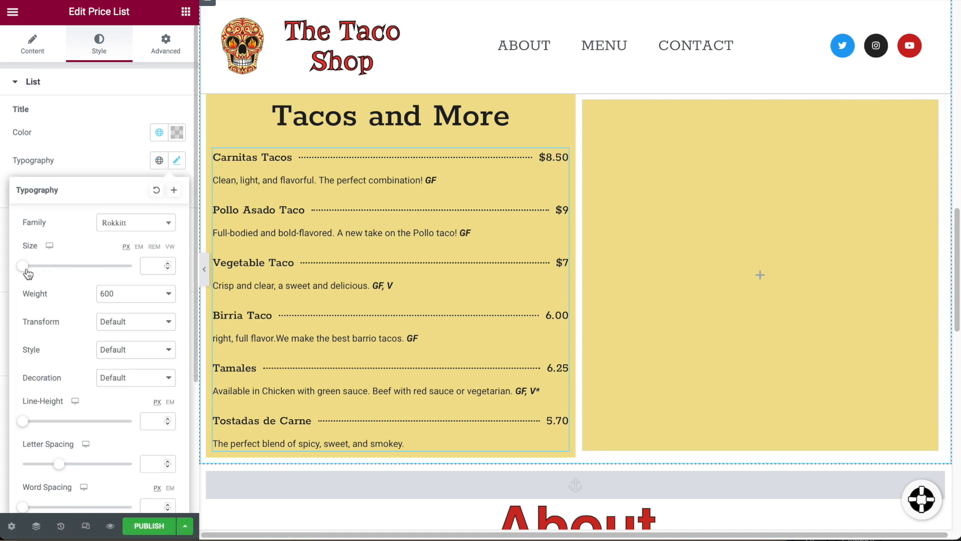
mouse_move(24, 273)
mouse_down()
mouse_move(49, 273)
mouse_move(36, 275)
mouse_up()
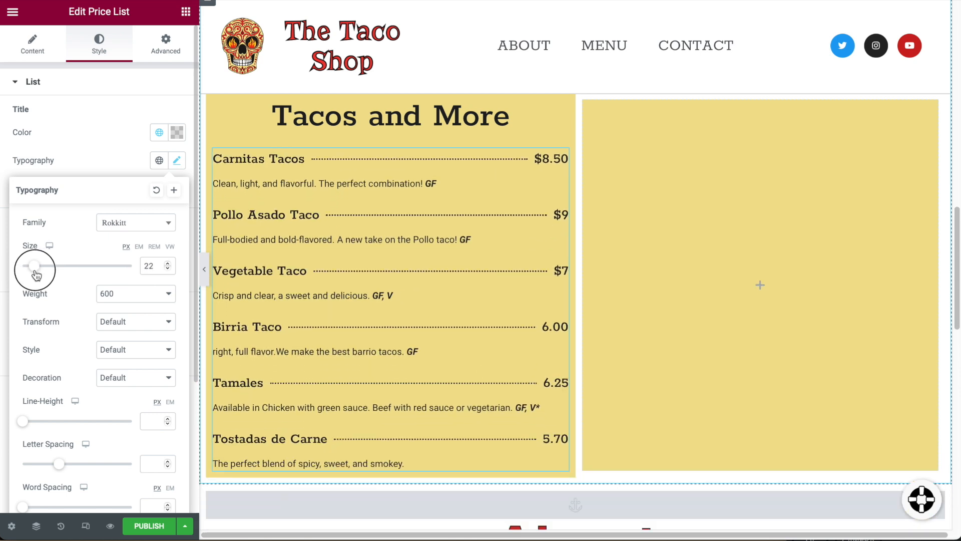
drag(36, 275, 31, 273)
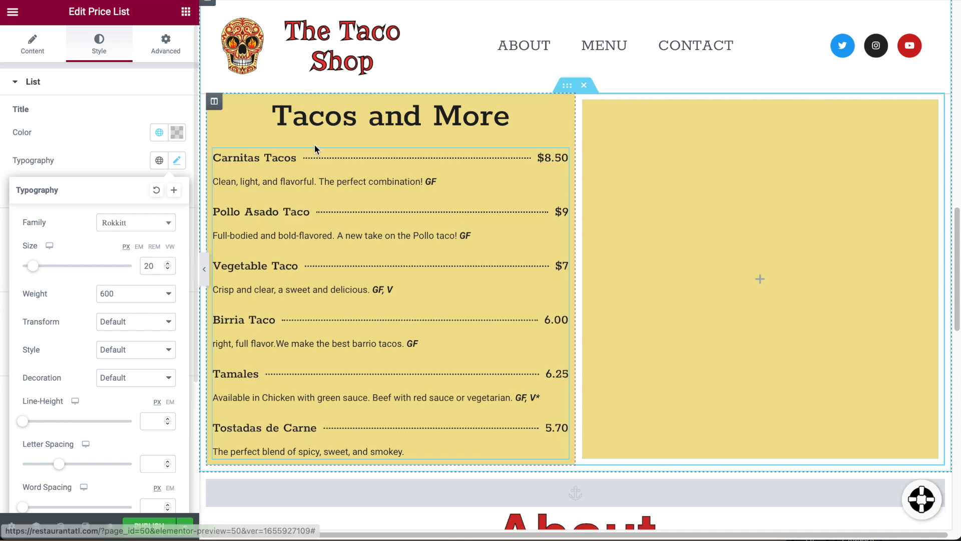
scroll(95, 313, down, 1)
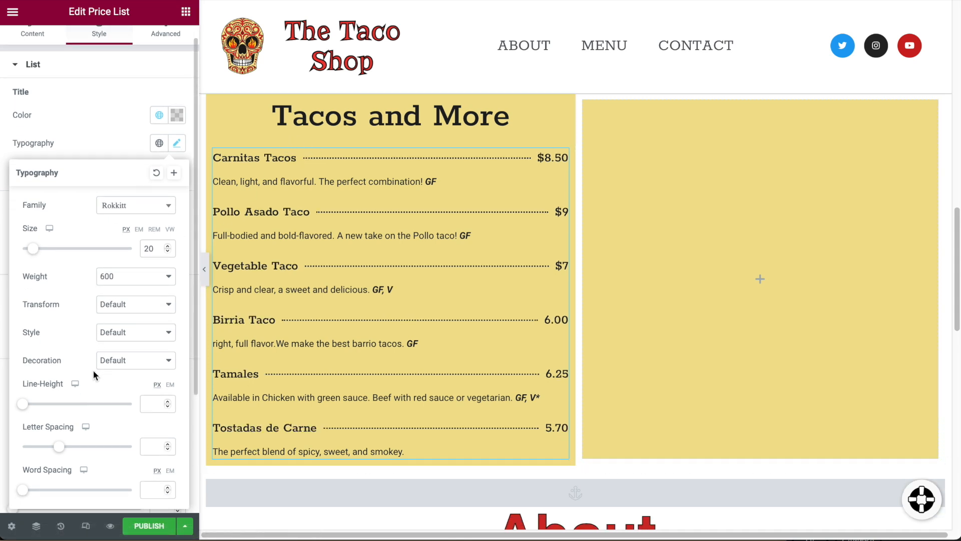
scroll(95, 350, up, 1)
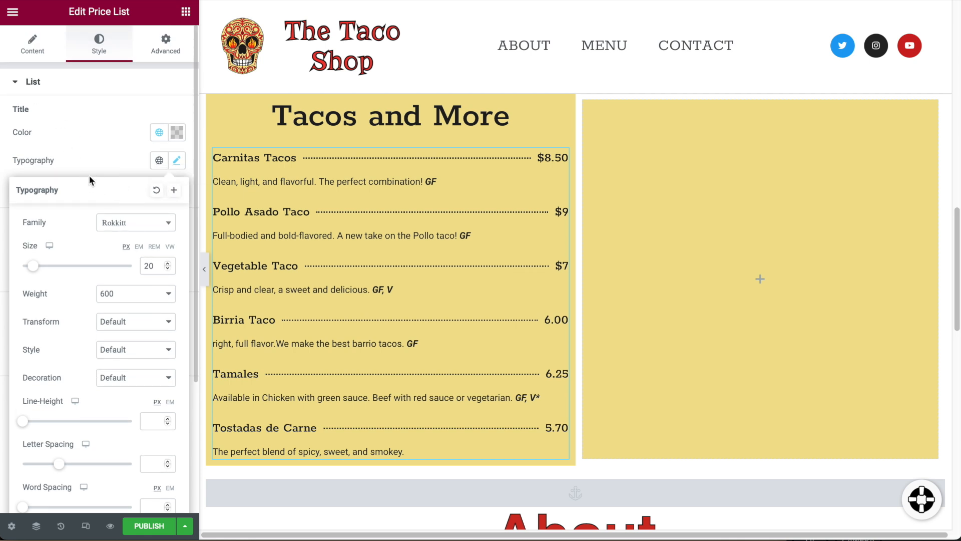
click(64, 159)
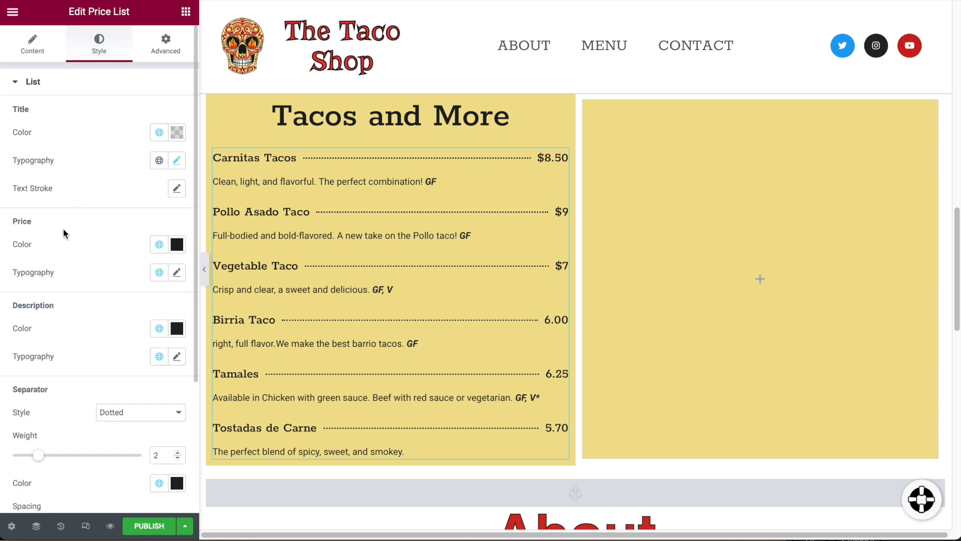
Enlarge the item description typography to 18 px.
click(176, 357)
scroll(75, 411, down, 1)
drag(22, 440, 32, 443)
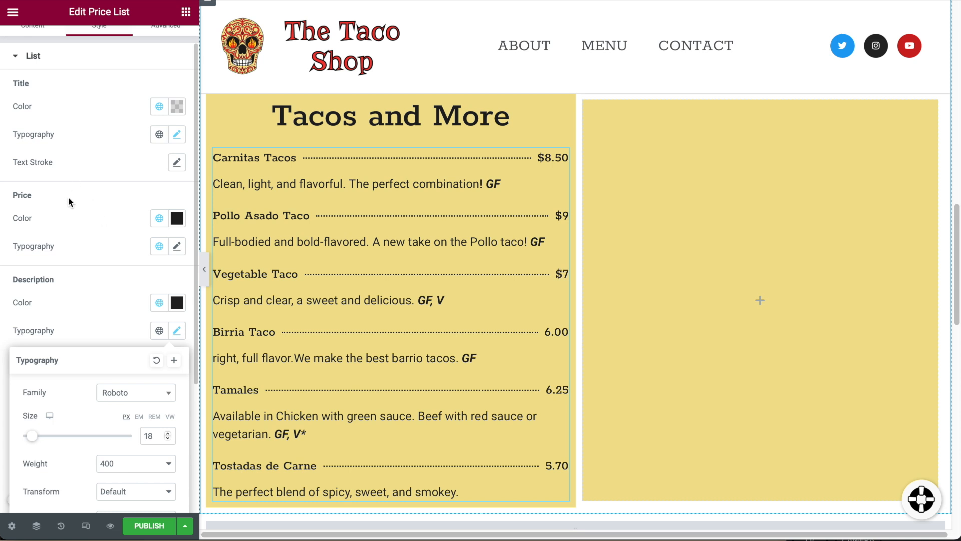
click(75, 101)
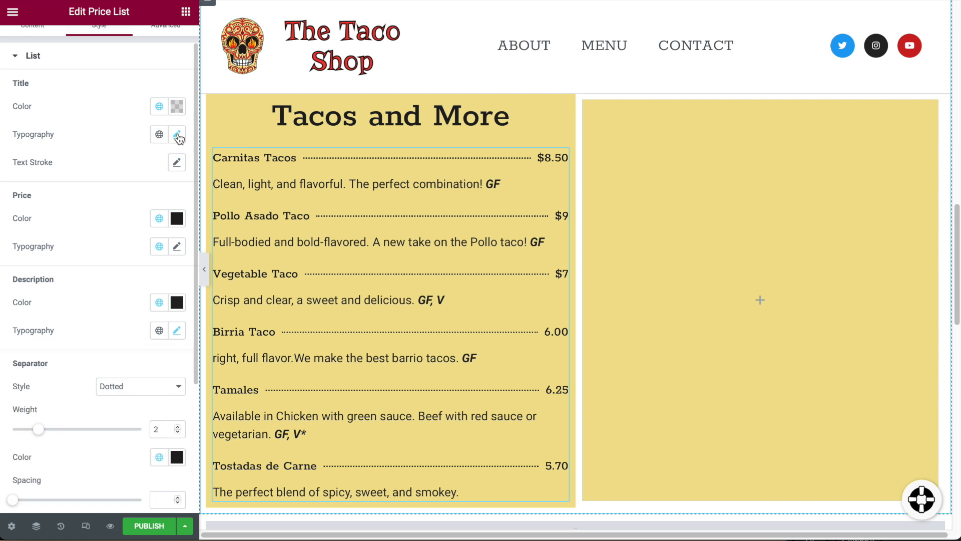
Make the item titles font weight 700.
click(177, 135)
click(102, 269)
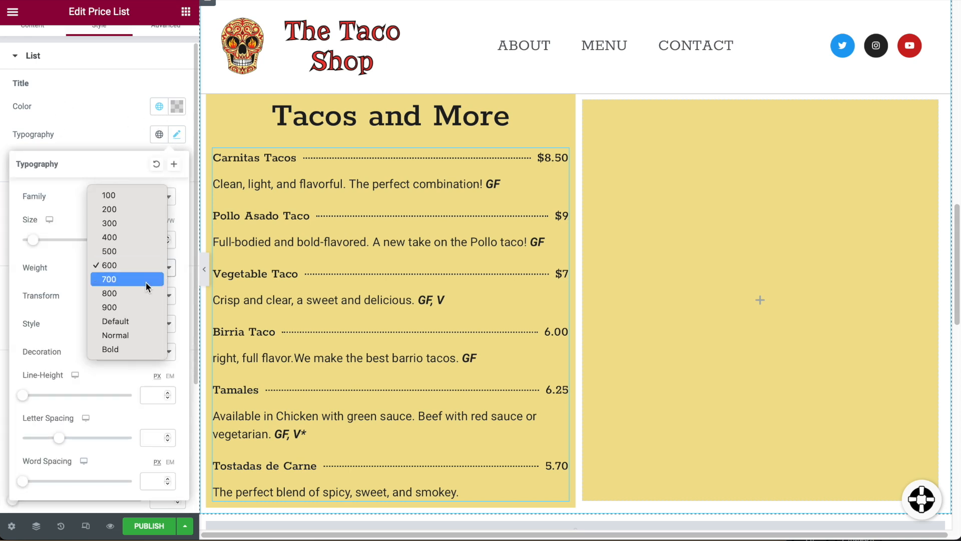
click(145, 280)
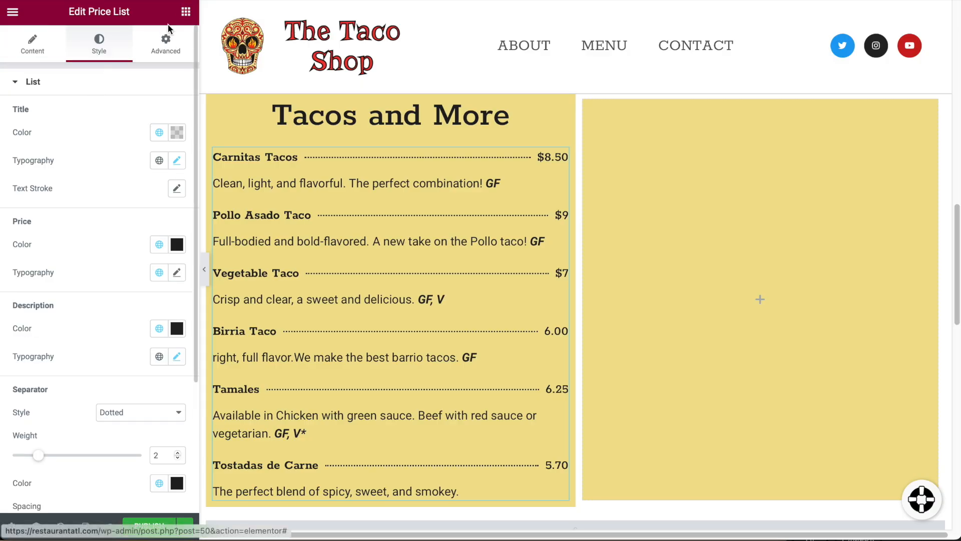
click(185, 13)
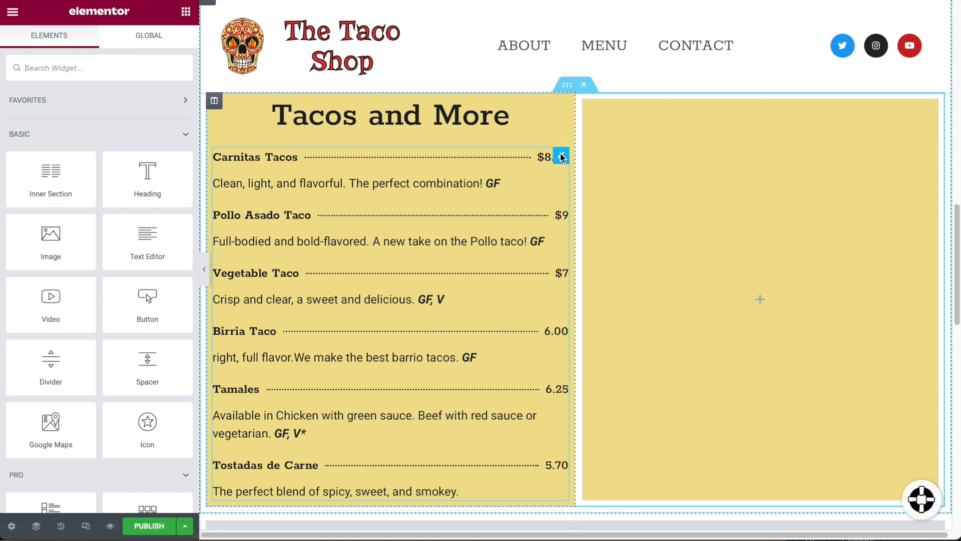
Duplicate the taco price list and move the copy into the empty right column.
click(561, 157)
right_click(561, 156)
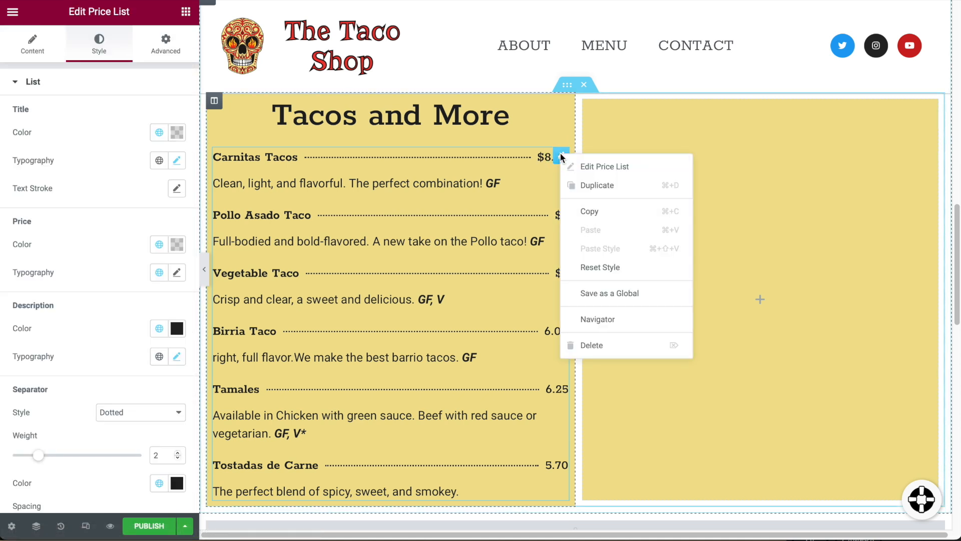
click(590, 184)
right_click(700, 197)
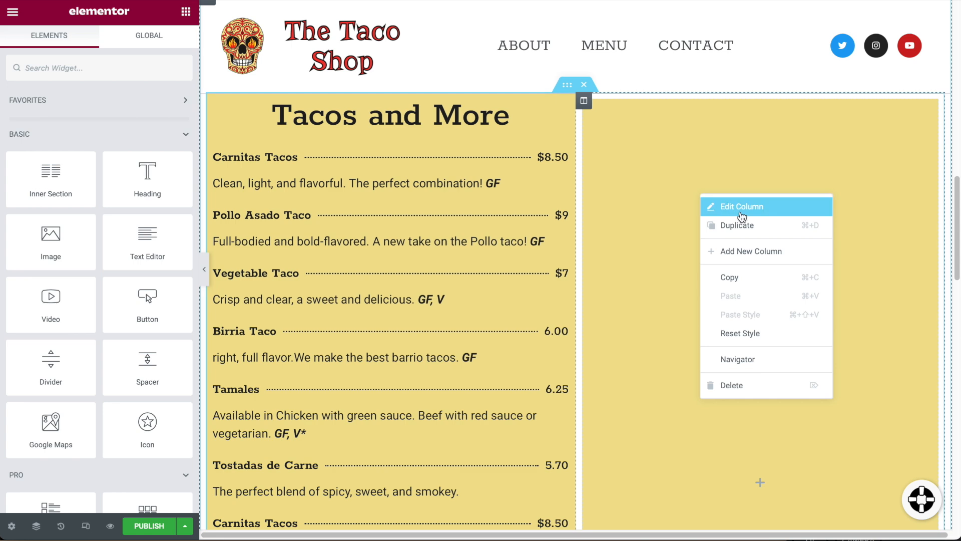
scroll(528, 257, down, 5)
key(super+z)
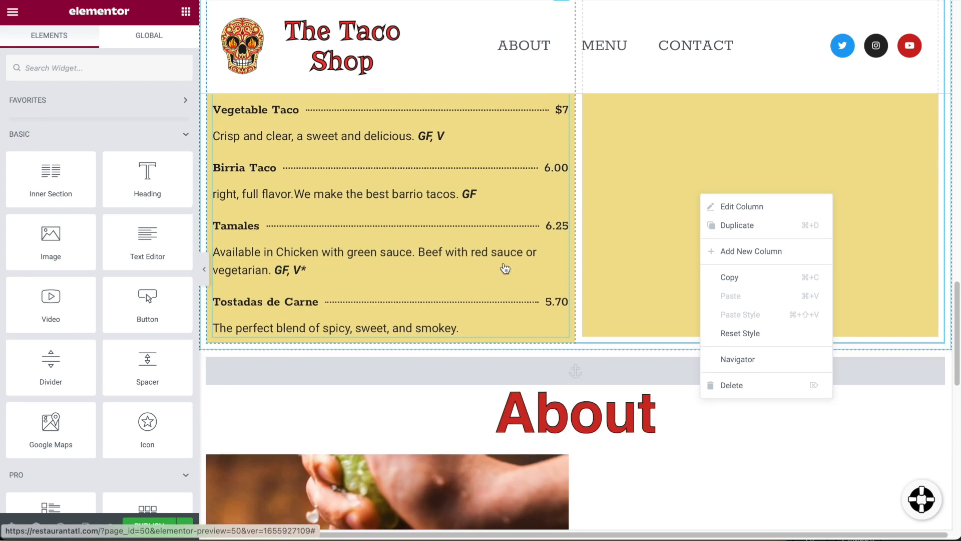
key(super+shift+z)
scroll(503, 260, up, 9)
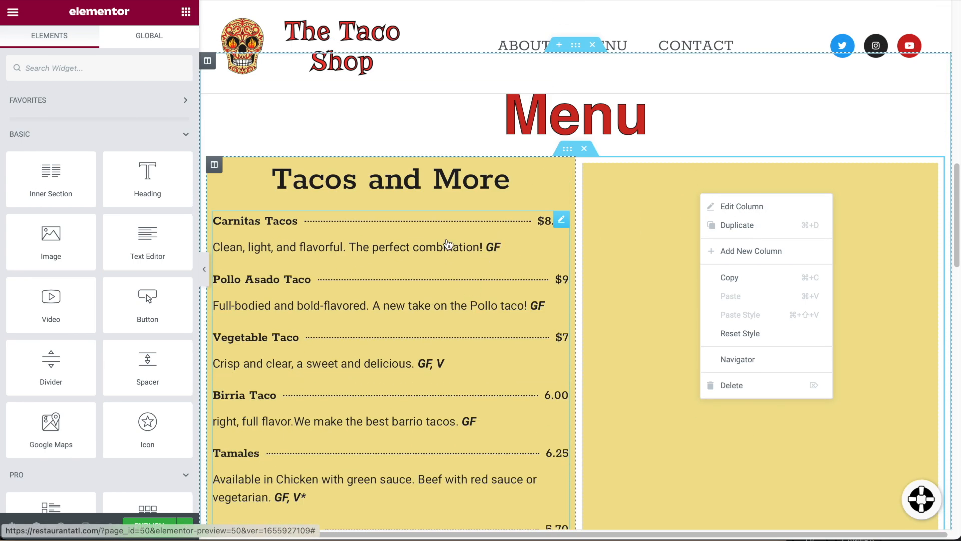
drag(563, 222, 677, 308)
Move the Tacos and More heading into the right column above the copy.
scroll(417, 259, up, 4)
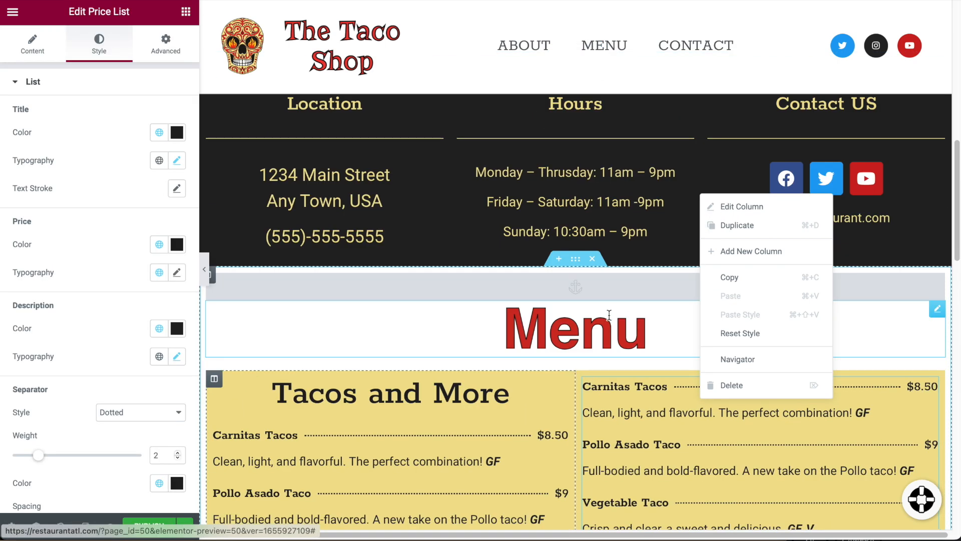
scroll(417, 259, down, 3)
drag(561, 256, 671, 248)
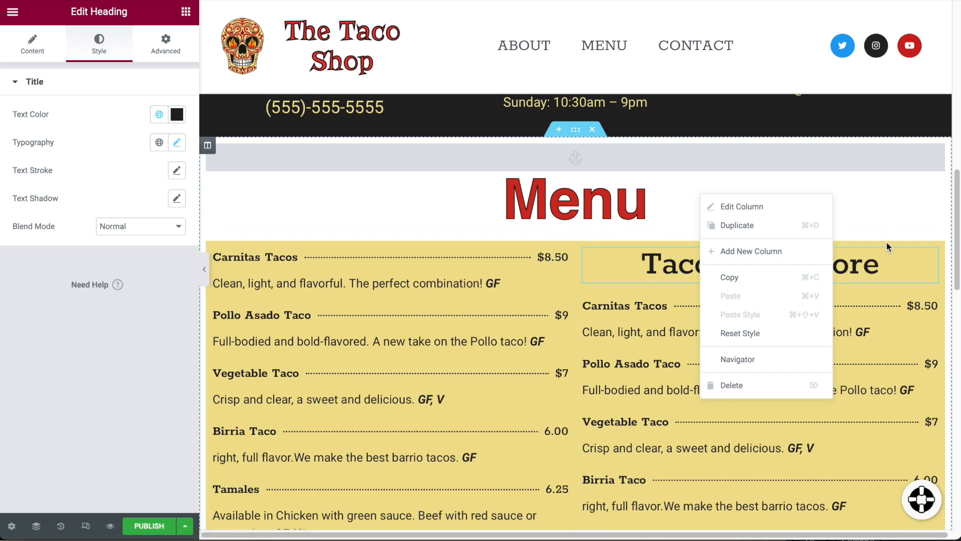
Duplicate the Tacos and More heading and place the copy atop the left column.
click(894, 274)
right_click(915, 258)
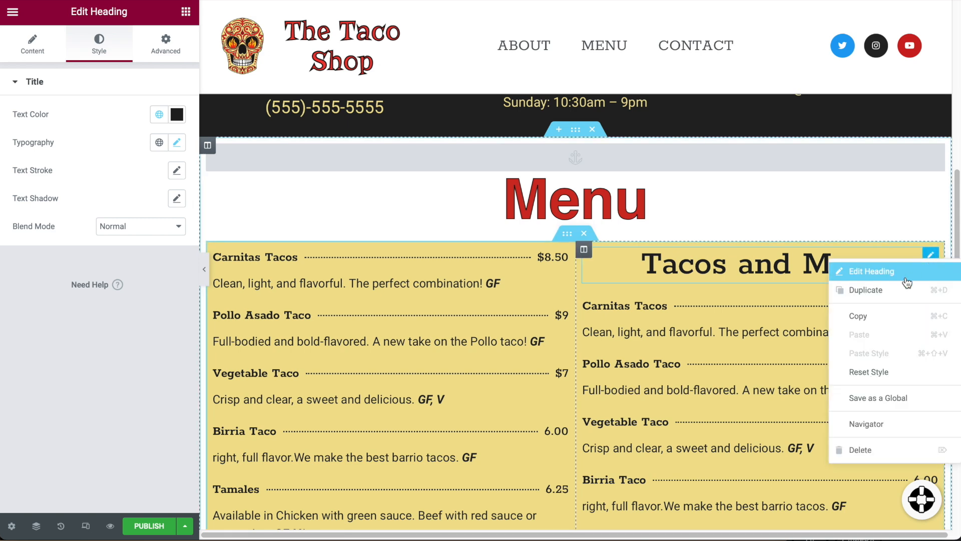
click(891, 286)
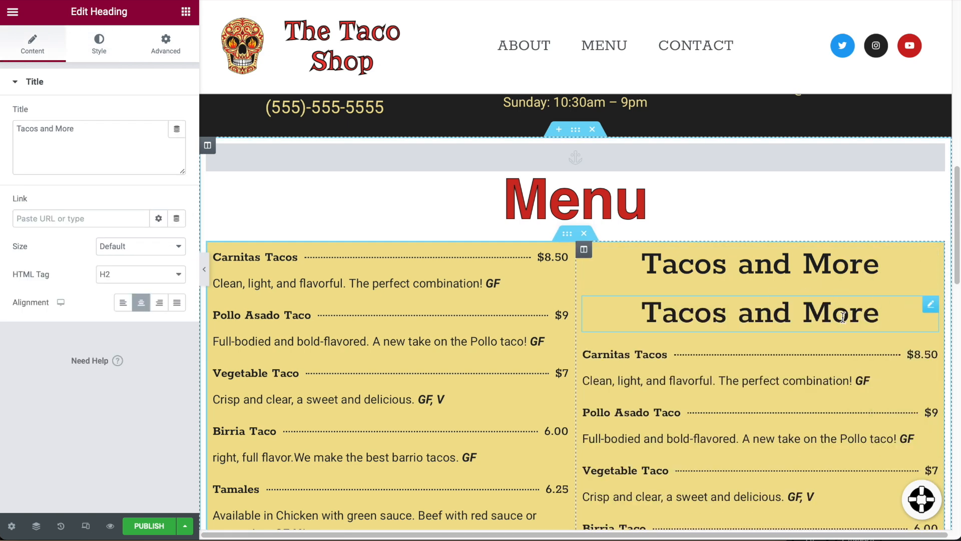
drag(930, 311, 377, 245)
Rename the right column's heading to 'Cocktails'.
click(801, 264)
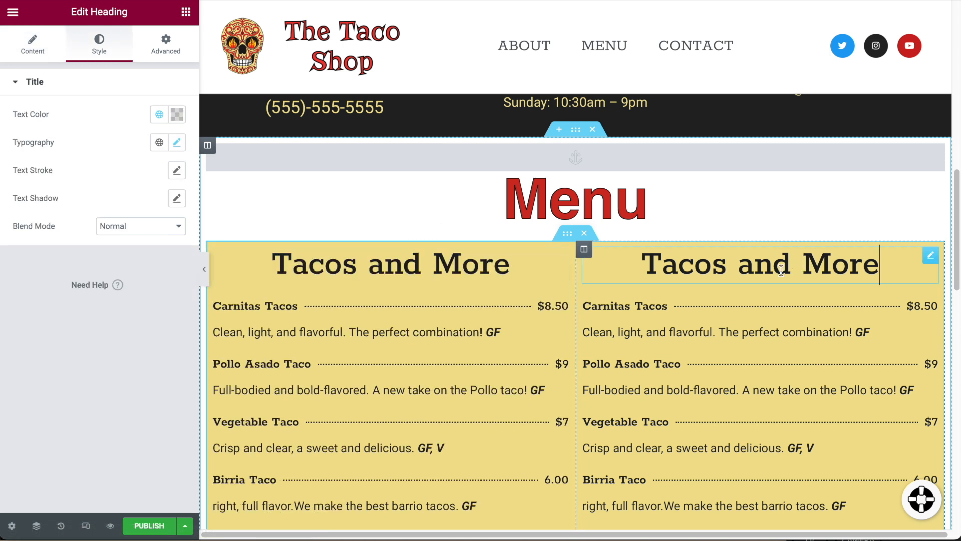
double_click(781, 268)
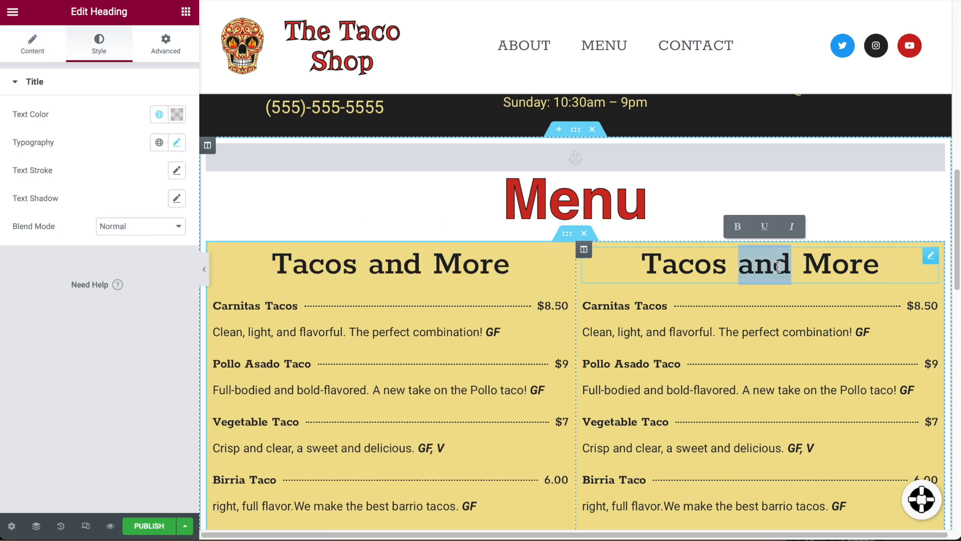
triple_click(758, 274)
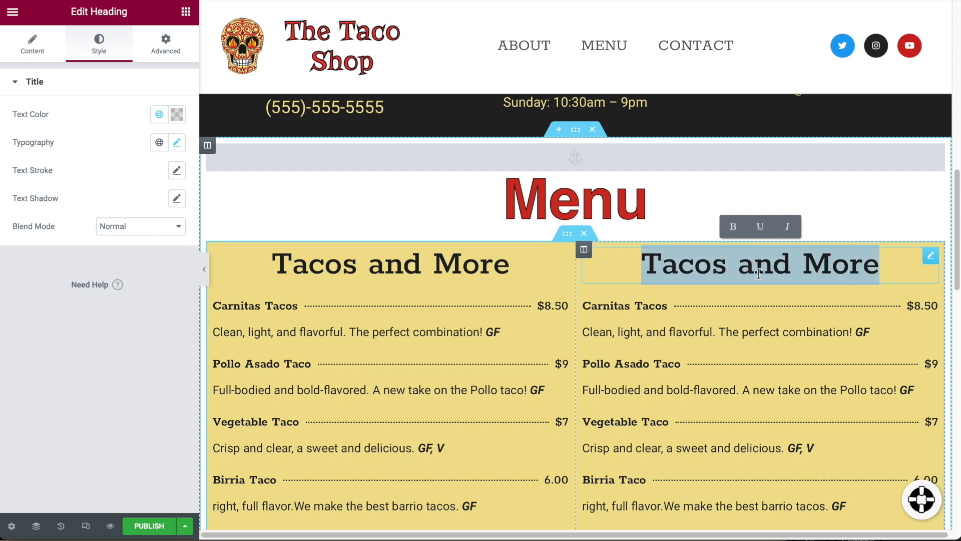
text(Con)
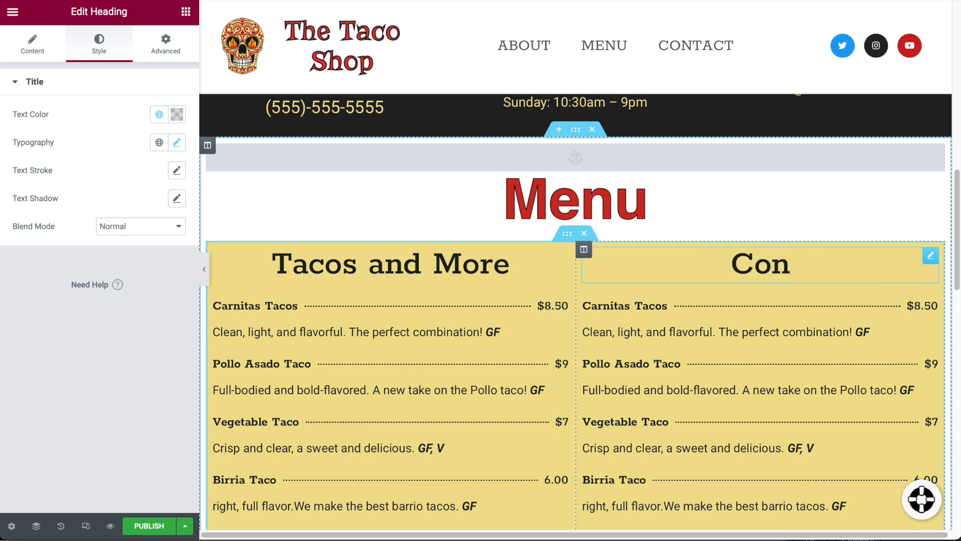
key(BackSpace)
text(ocktails)
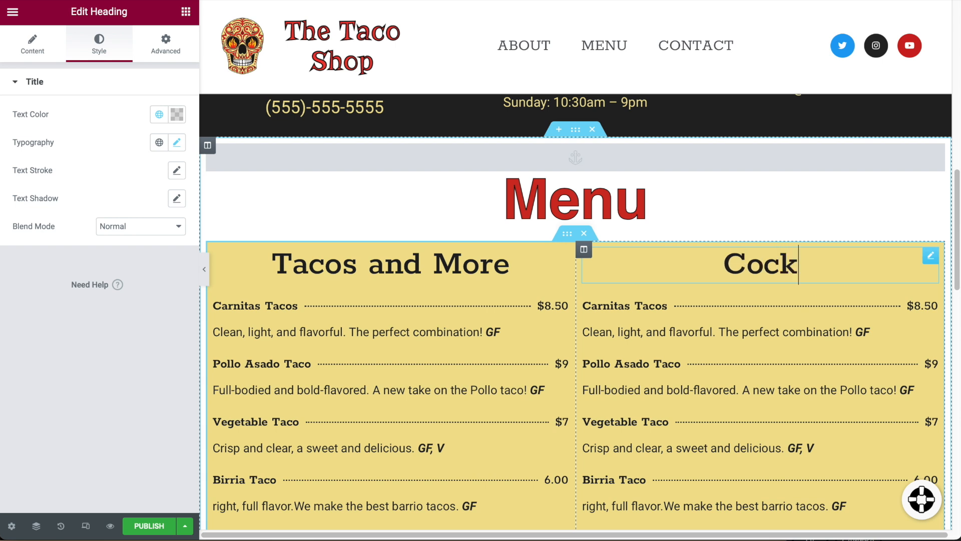
Delete the Tostadas de Carne and Tamales items from the right price list.
click(708, 326)
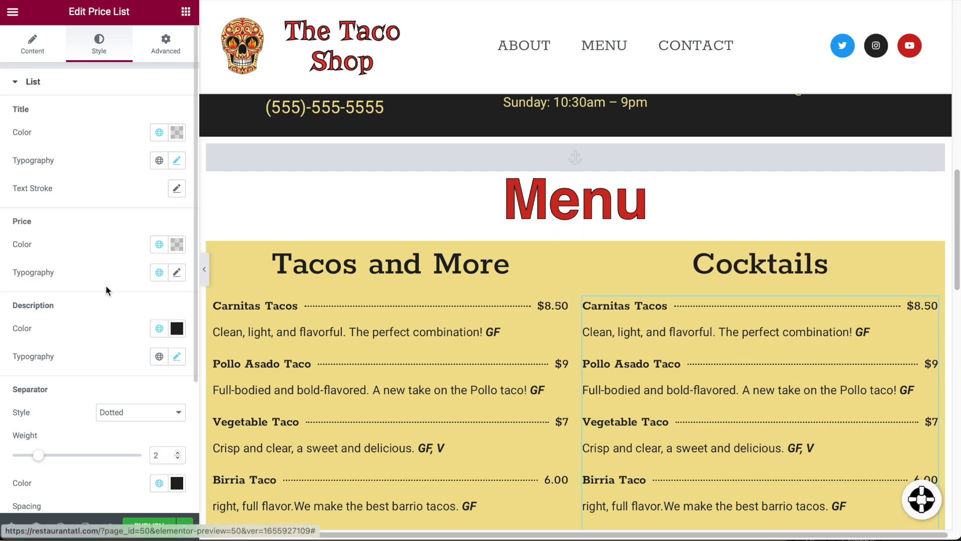
click(32, 44)
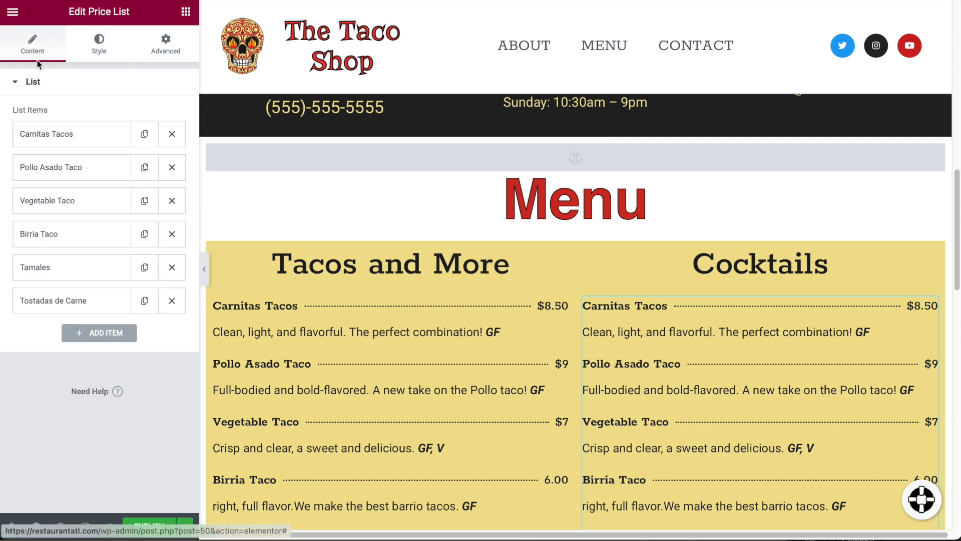
click(172, 301)
click(171, 267)
Retitle the remaining items Margaritas, Sangria and Soju Mix, and remove Birria Taco.
click(76, 143)
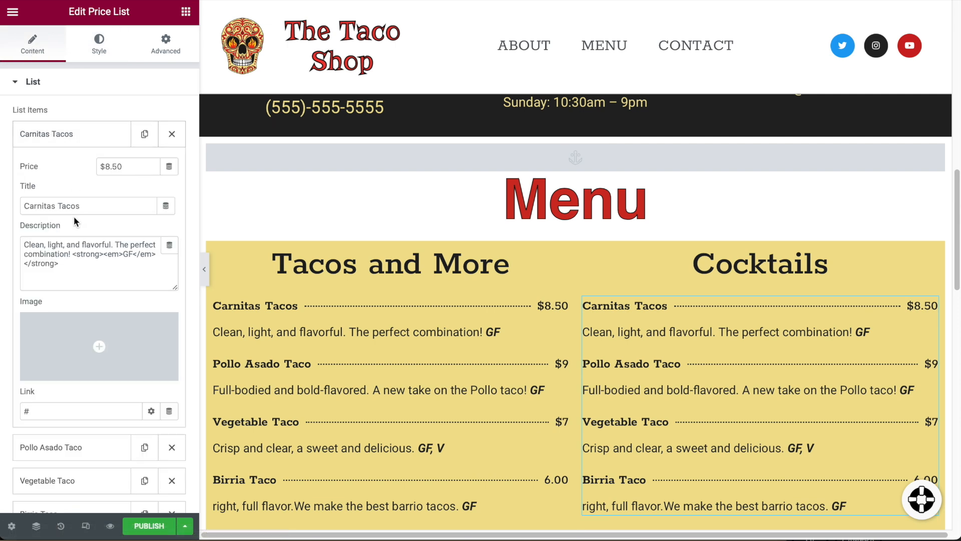
double_click(74, 204)
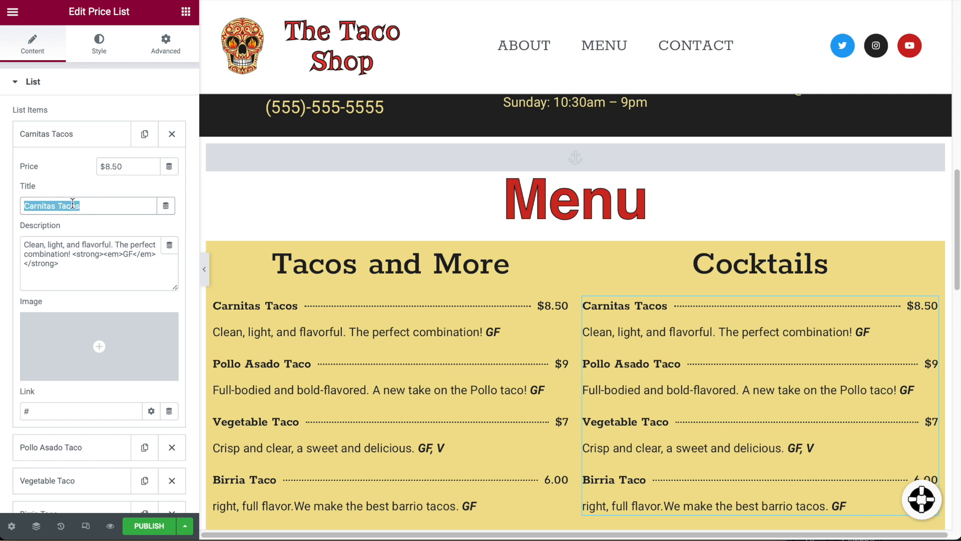
text(Mara)
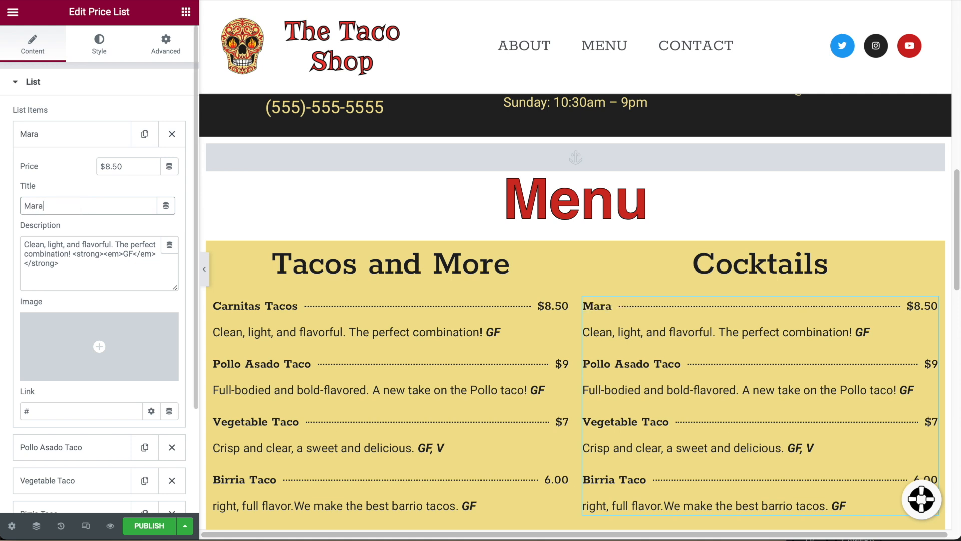
click(50, 447)
triple_click(75, 238)
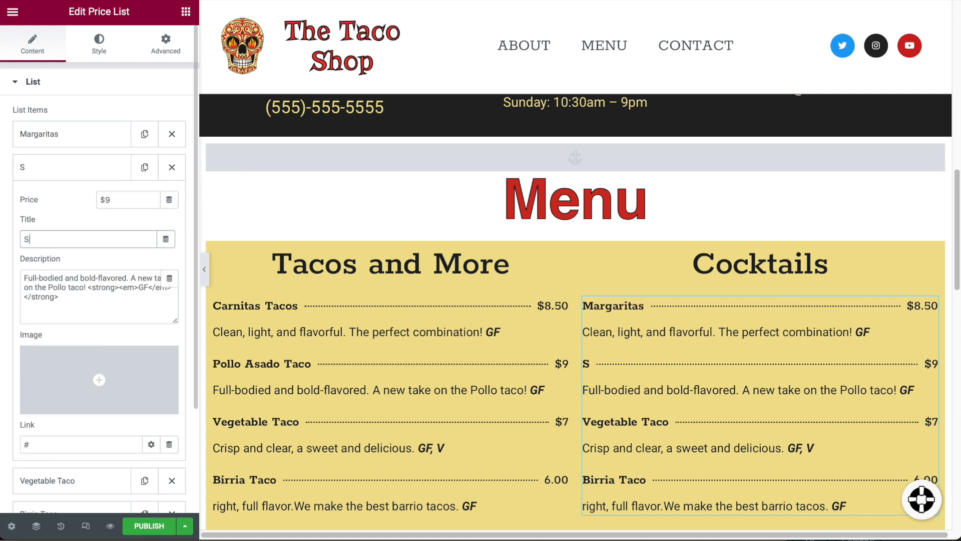
text(Sangria)
click(50, 479)
triple_click(79, 151)
text(Soju Mix)
click(172, 390)
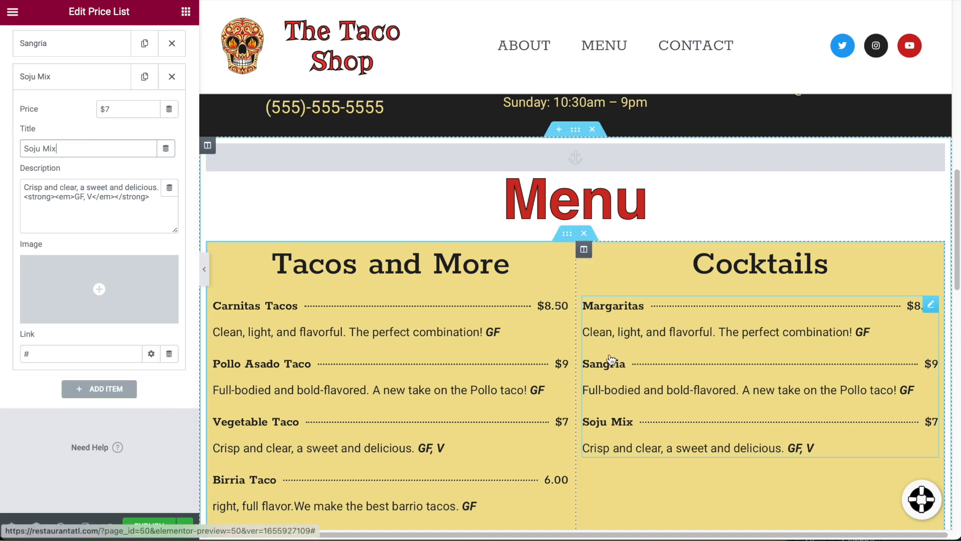
scroll(686, 280, down, 3)
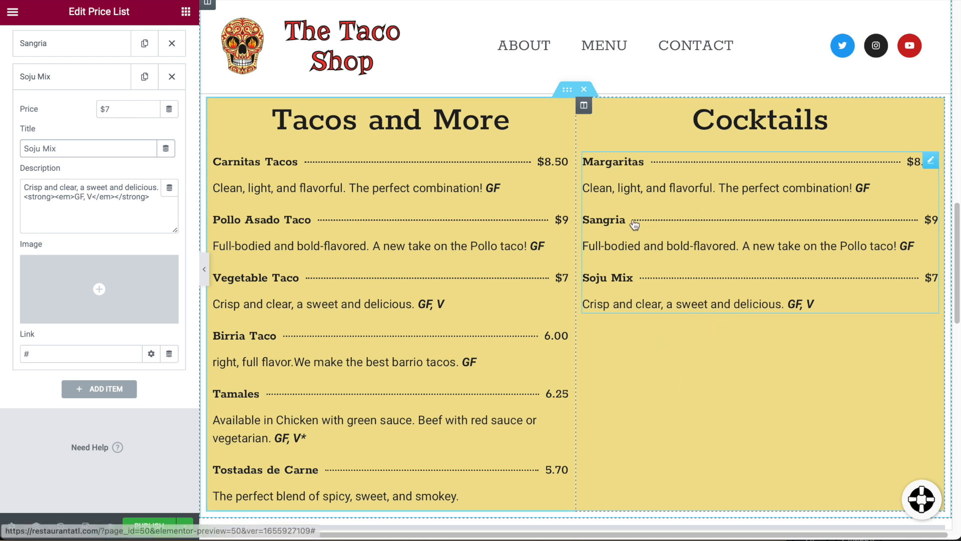
click(186, 11)
Add a divider below Soju Mix and place a copy of the Cocktails list beneath it.
drag(44, 358, 748, 304)
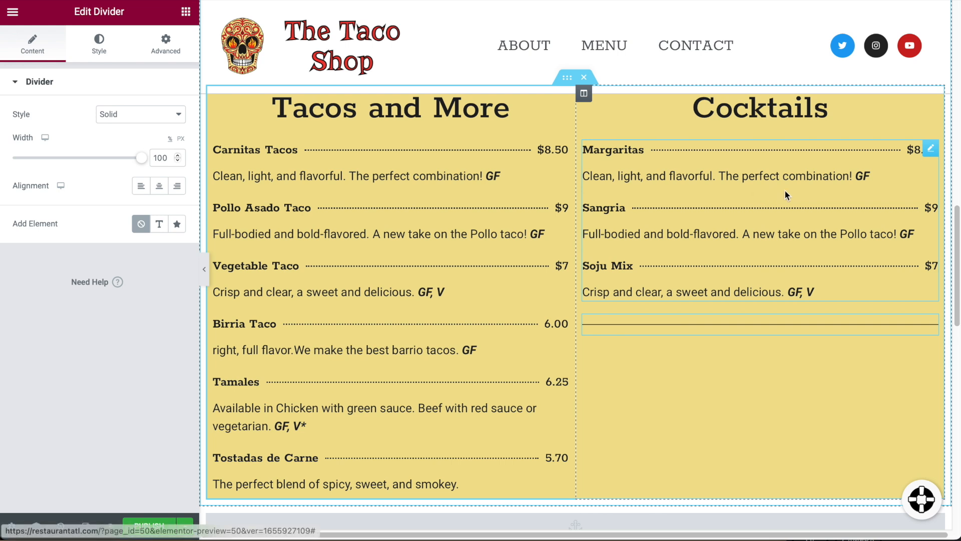
right_click(929, 149)
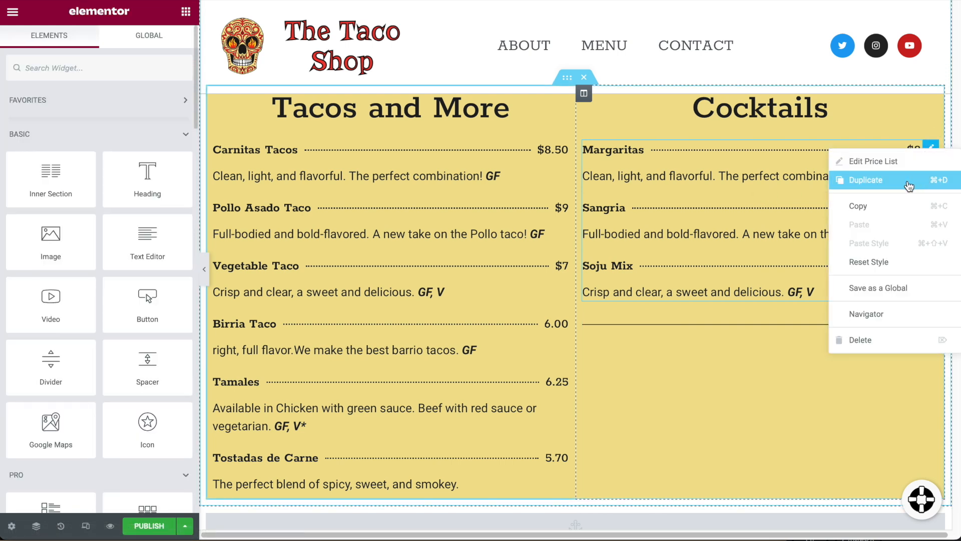
click(908, 186)
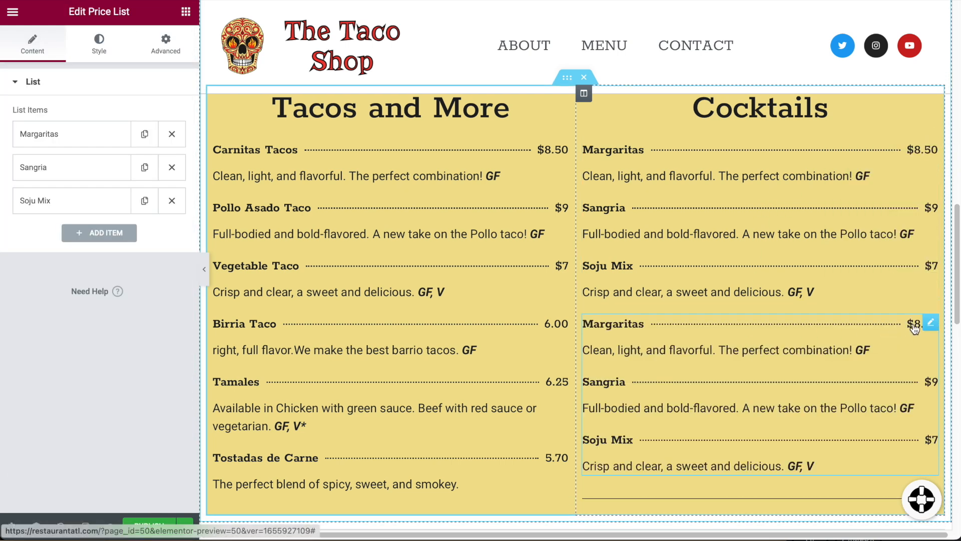
drag(915, 327, 797, 425)
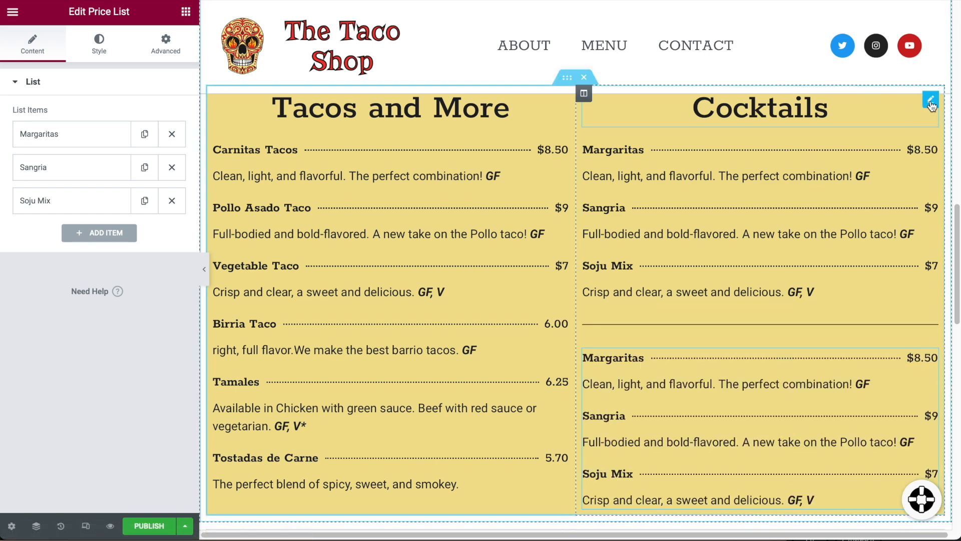
Duplicate the Cocktails heading above the lower list and rename it 'Aguas'.
click(931, 100)
right_click(921, 106)
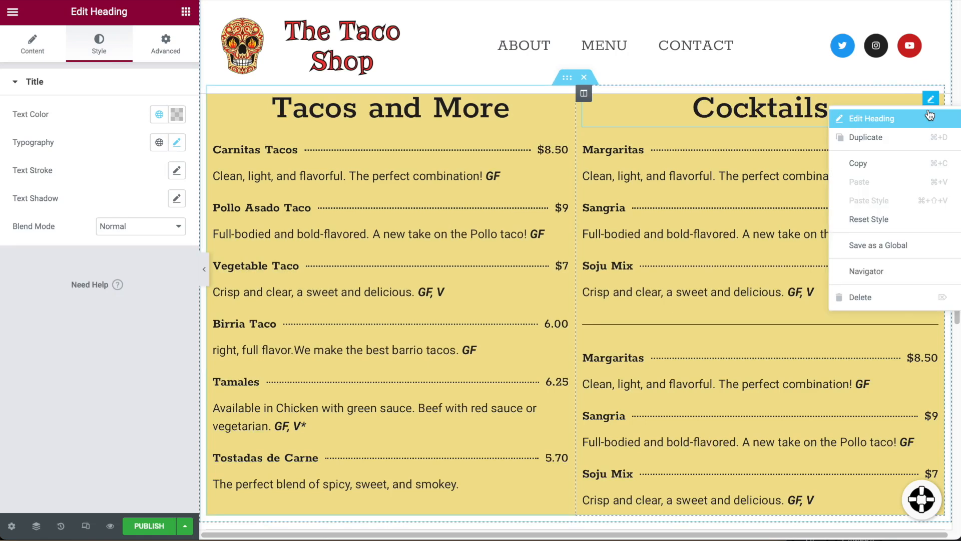
click(880, 144)
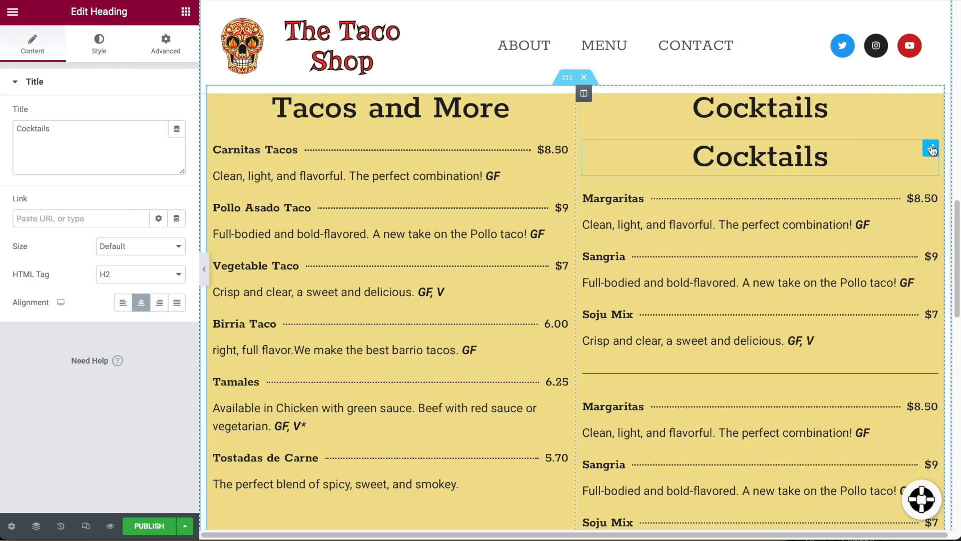
drag(931, 150, 795, 348)
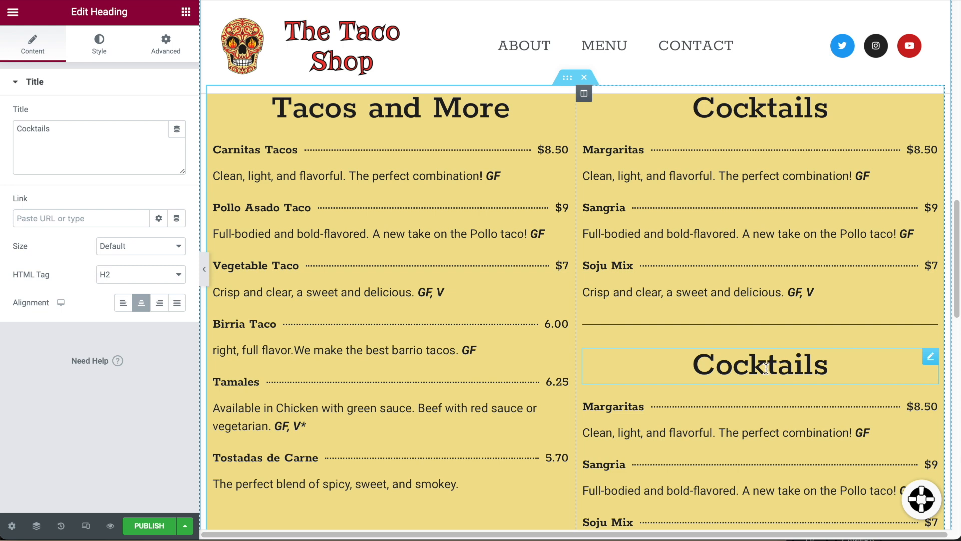
double_click(760, 373)
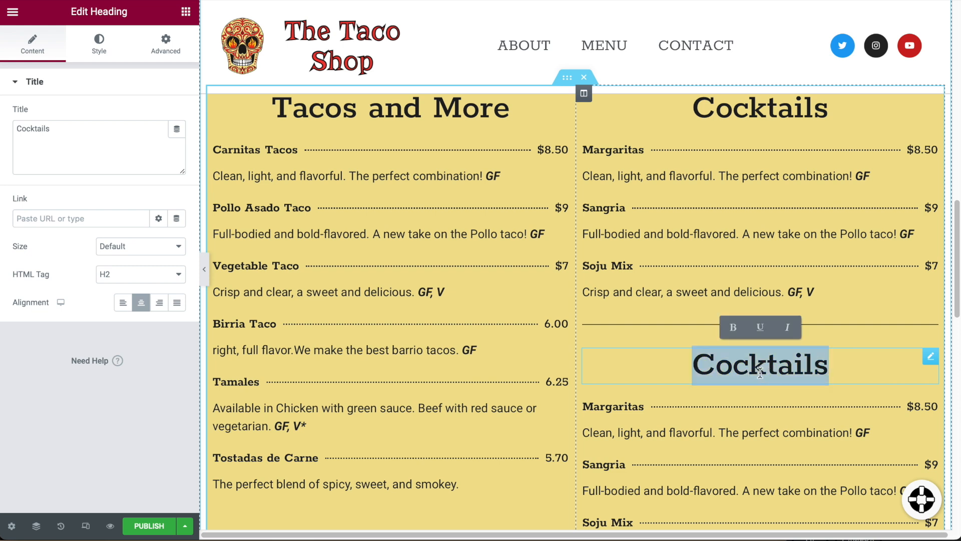
text(Aguas)
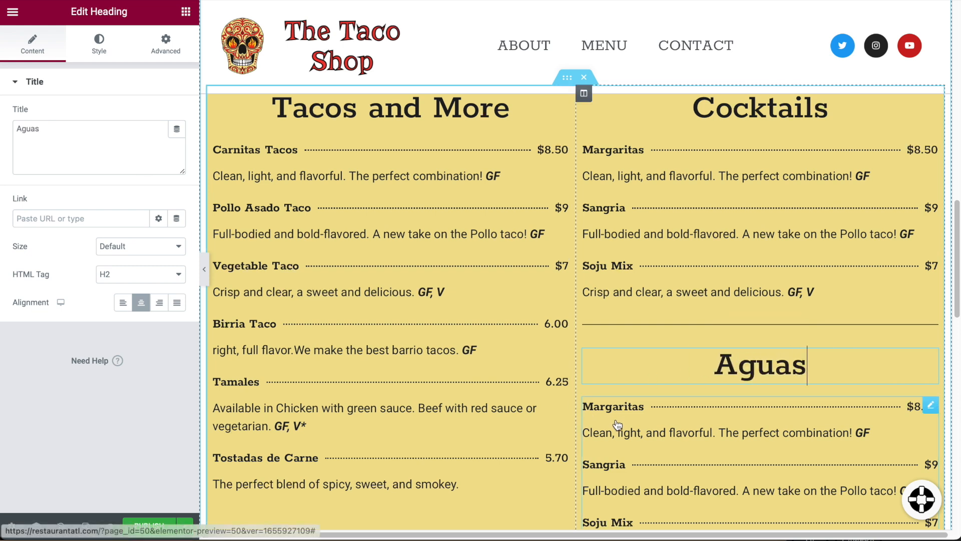
click(605, 422)
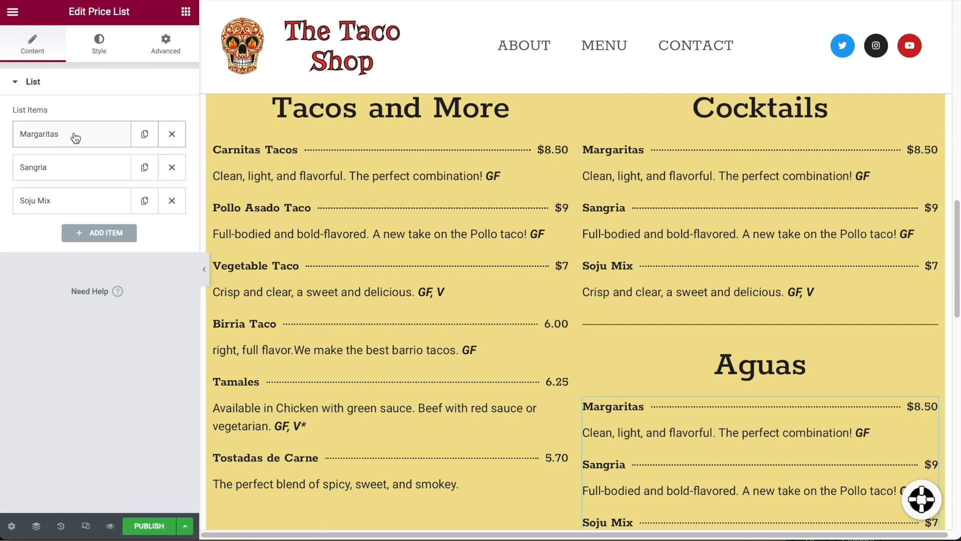
Retitle the Aguas list items Horchata, Berry Fresca and Tamarindo.
click(41, 140)
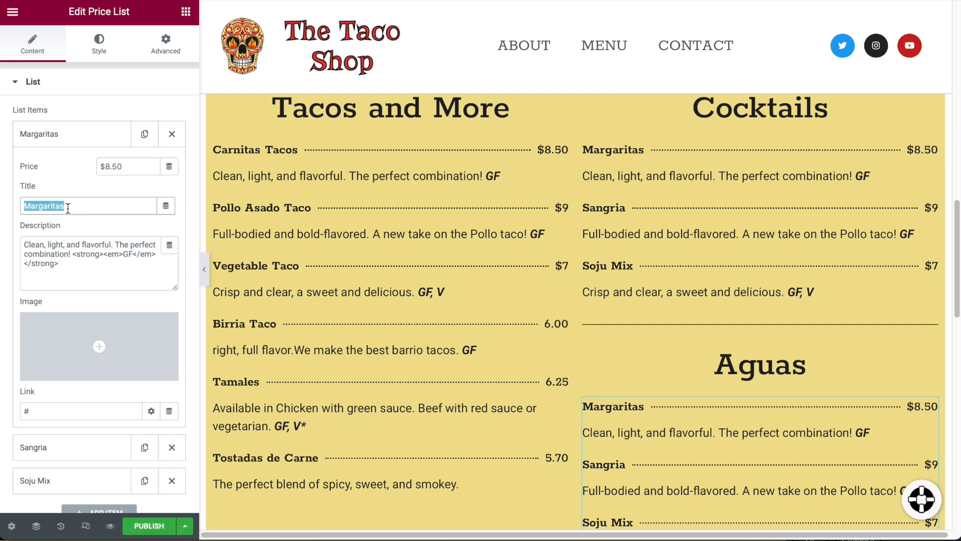
text(Horchata)
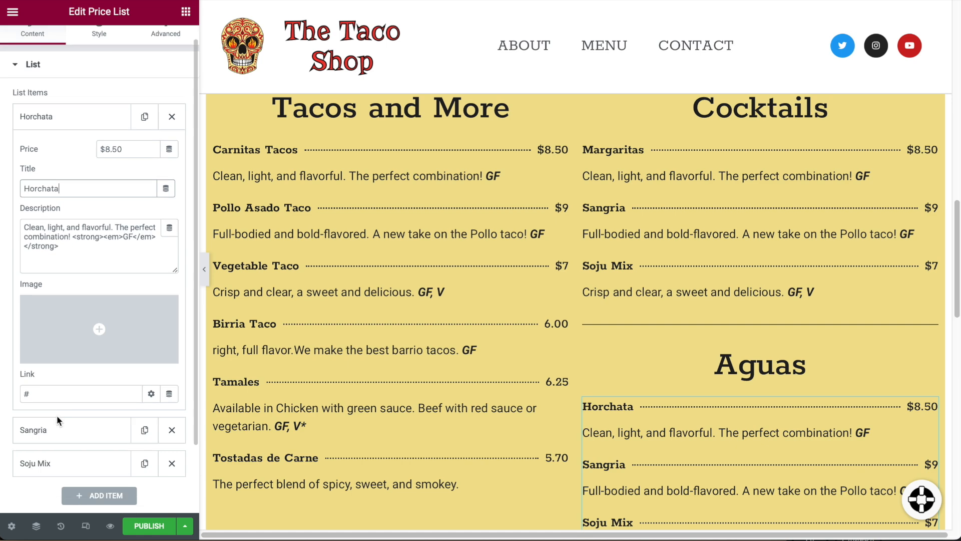
click(57, 429)
click(55, 456)
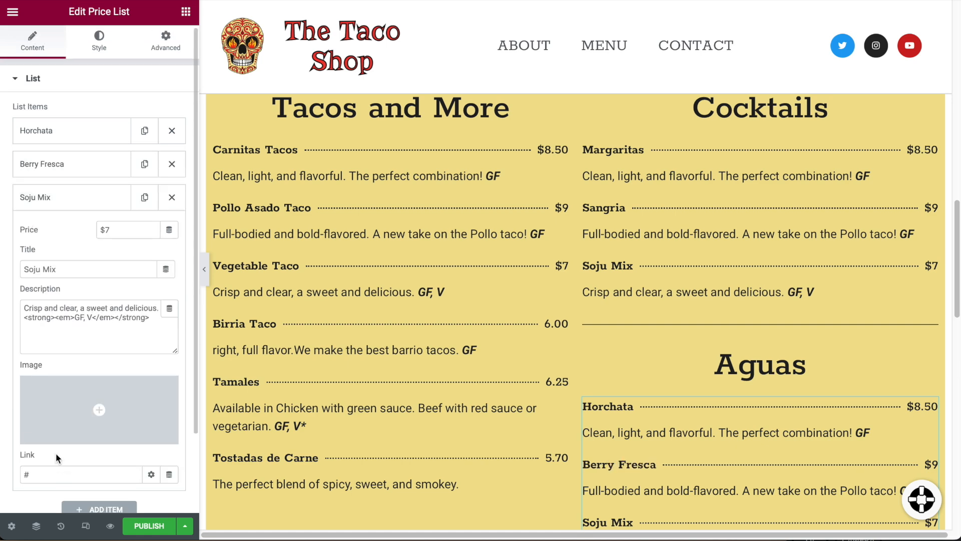
text(Tamarindo)
scroll(597, 328, up, 3)
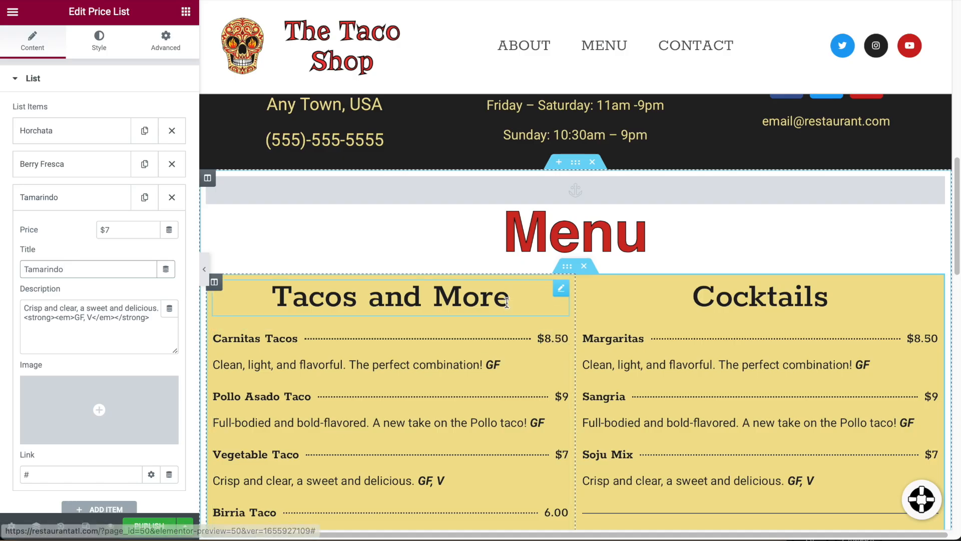
click(563, 279)
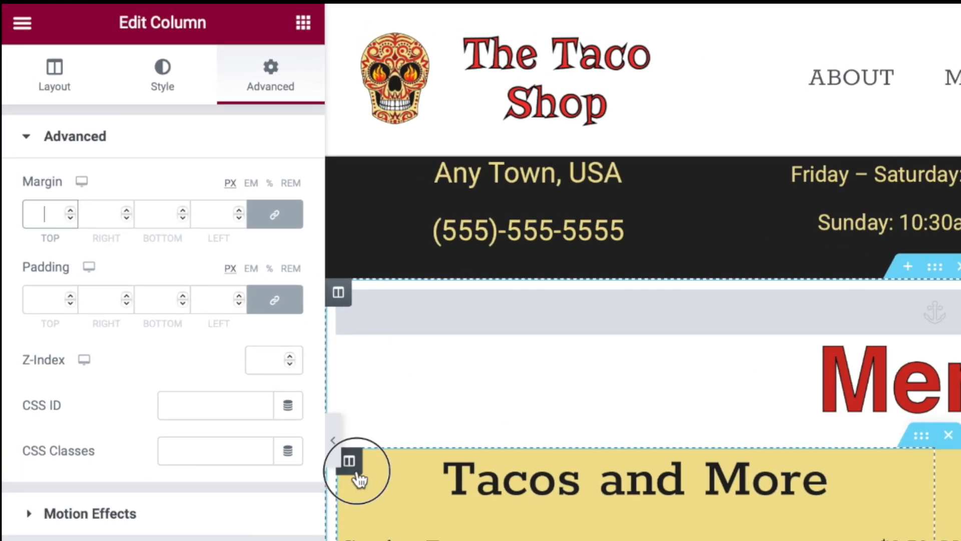
Give the Tacos and More and Cocktails columns 34 px margins.
click(162, 76)
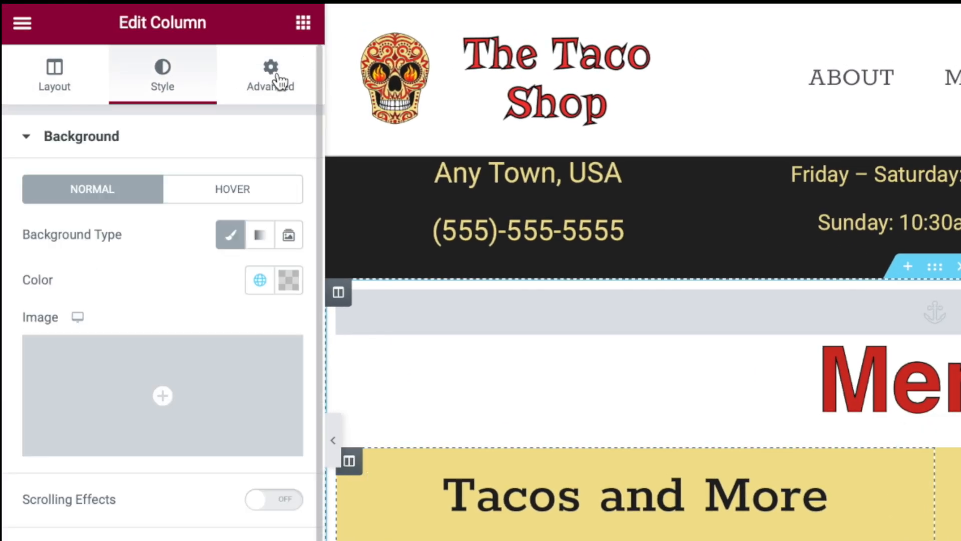
click(280, 82)
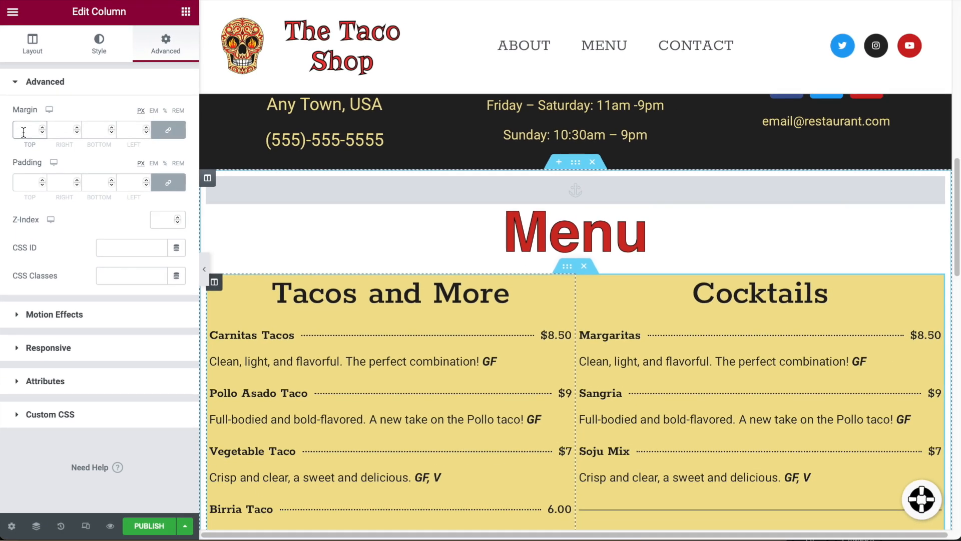
click(17, 135)
text(34)
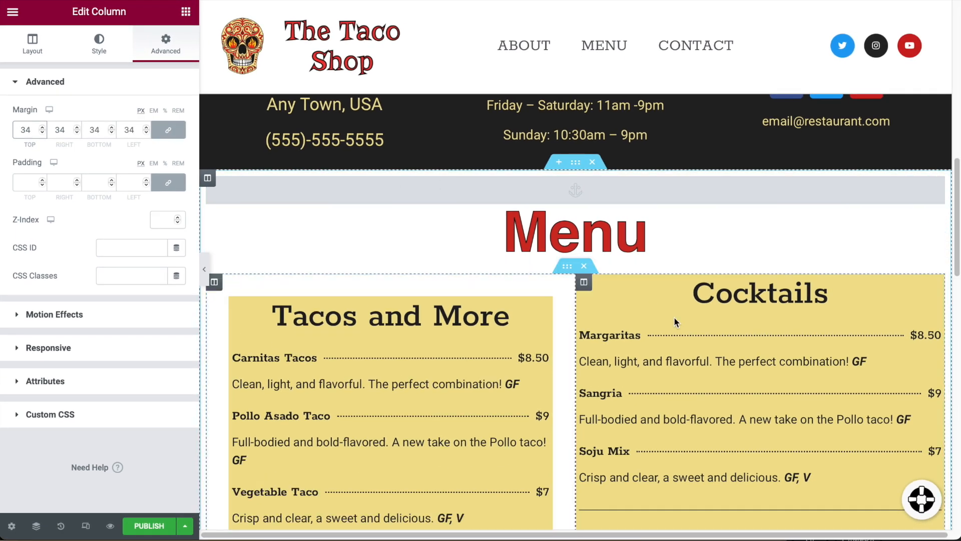
click(645, 335)
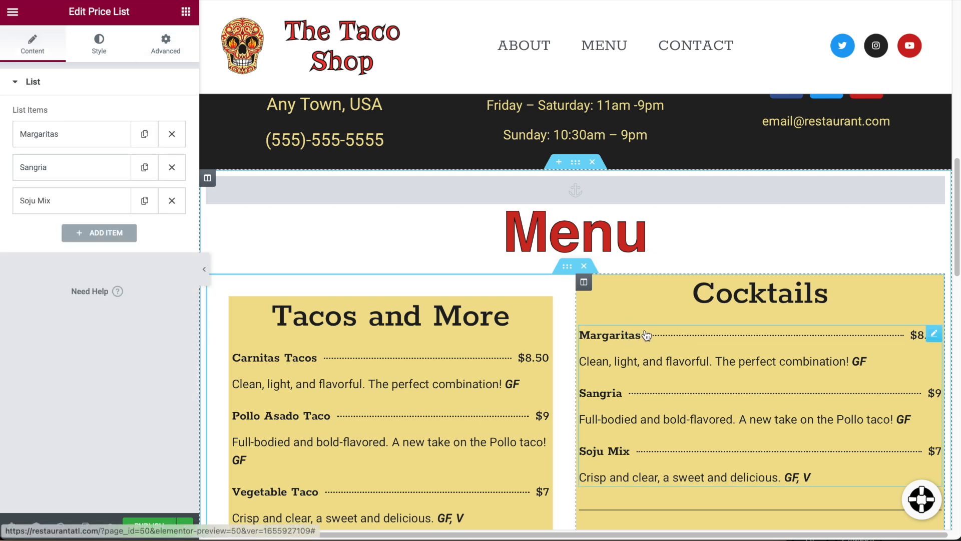
click(650, 296)
click(584, 284)
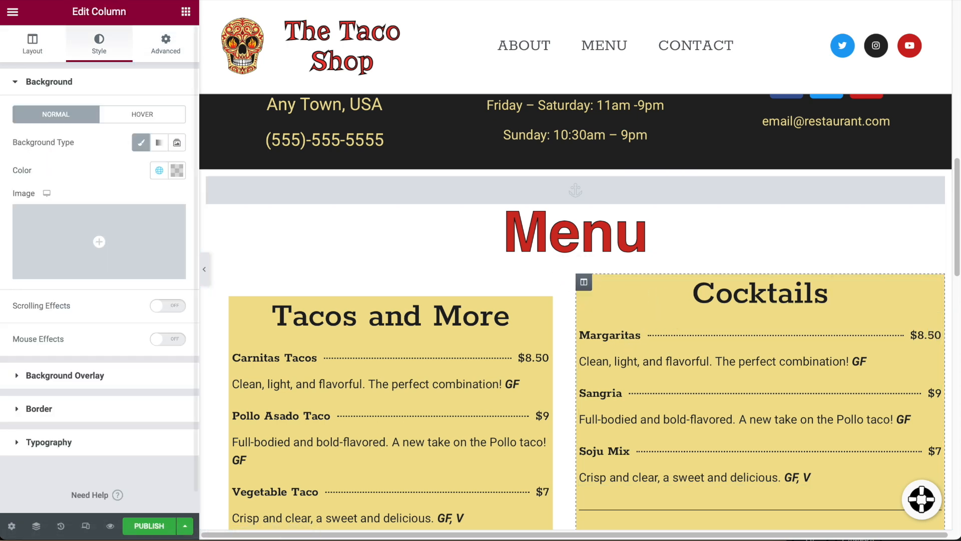
click(167, 50)
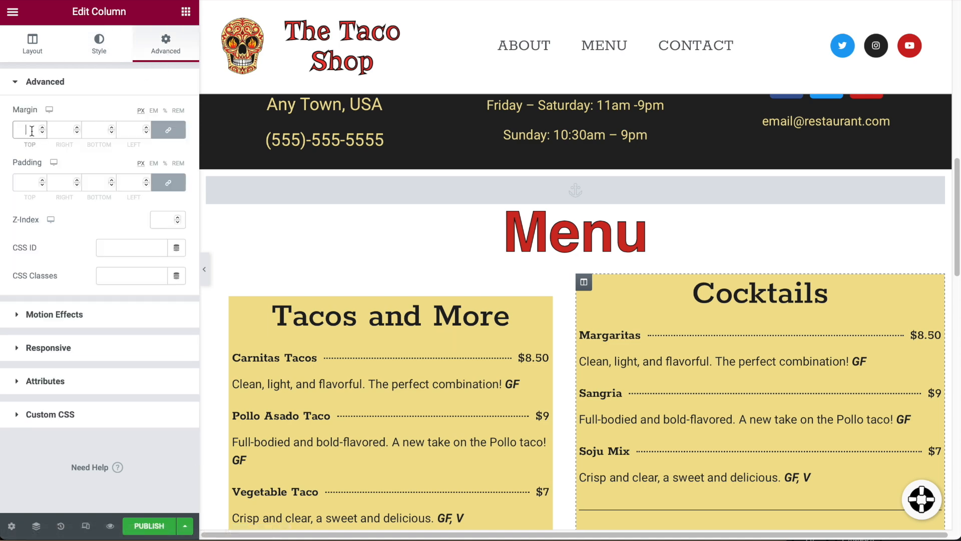
text(34)
scroll(616, 355, down, 1)
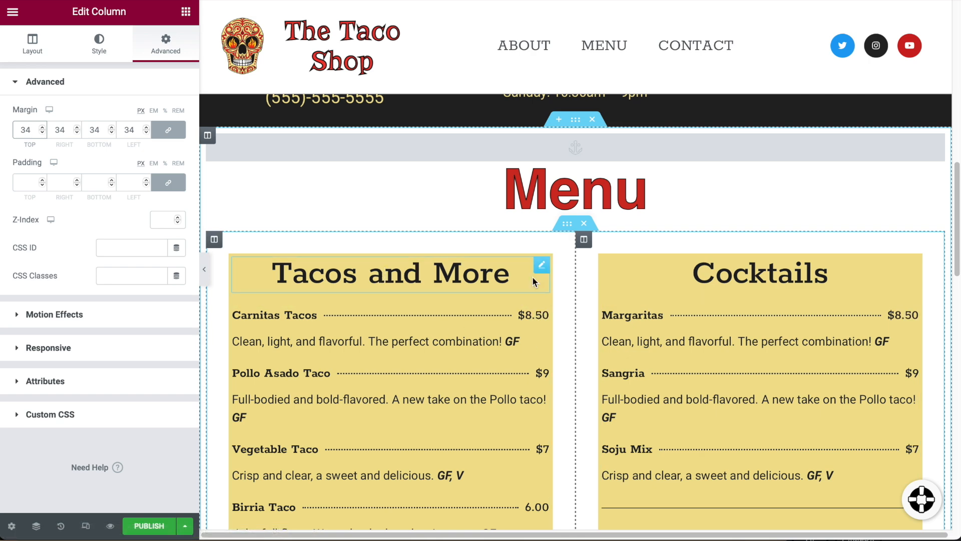
Set the Tacos and More column's padding to 50 px.
click(541, 266)
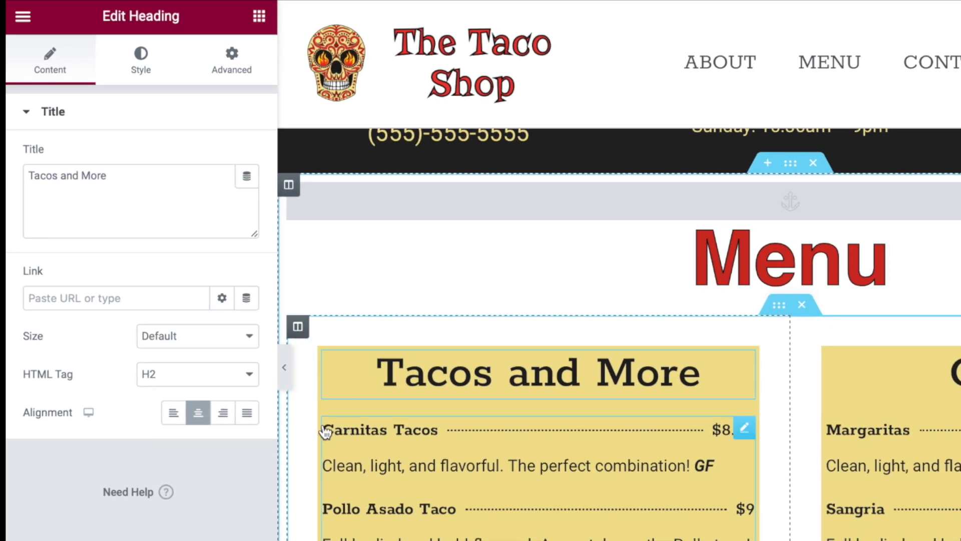
click(302, 330)
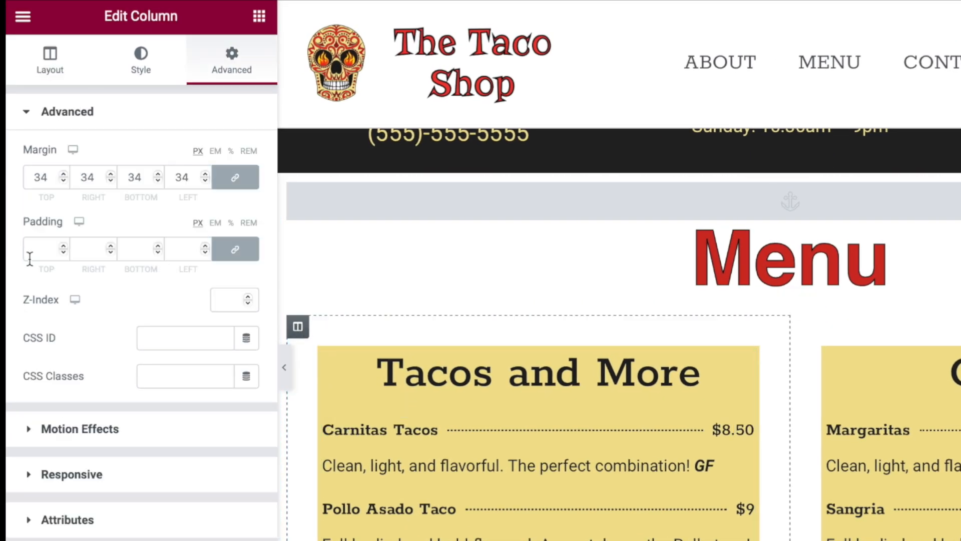
text(34)
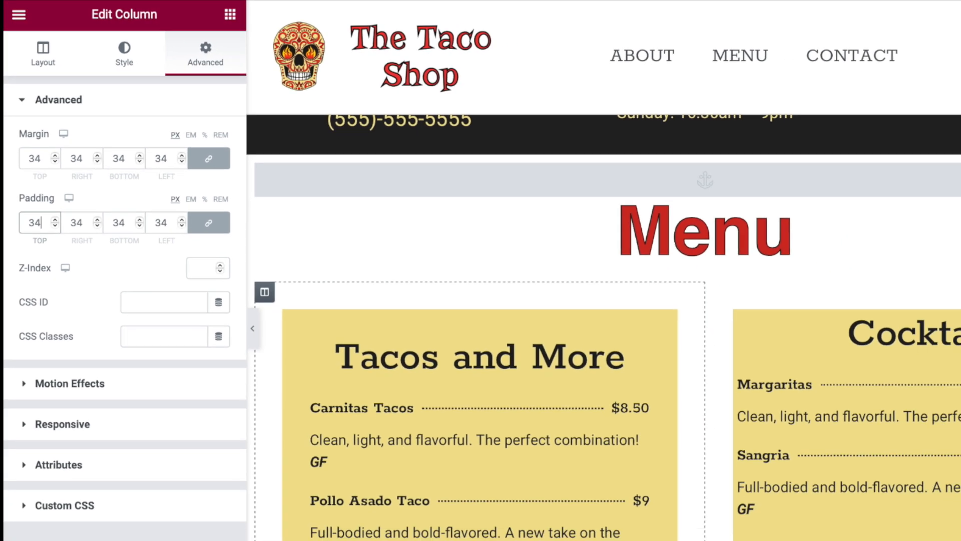
key(BackSpace)
key(BackSpace)
text(40)
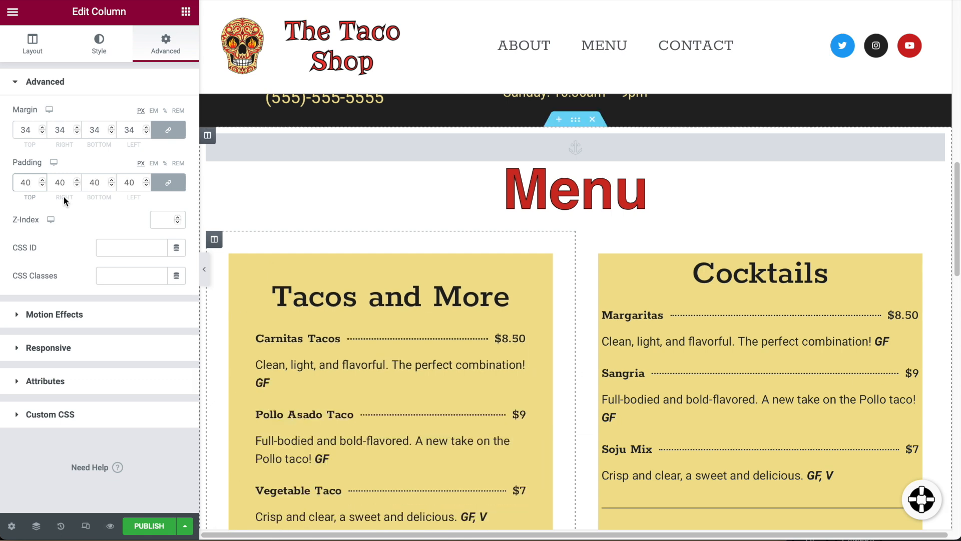
text(50)
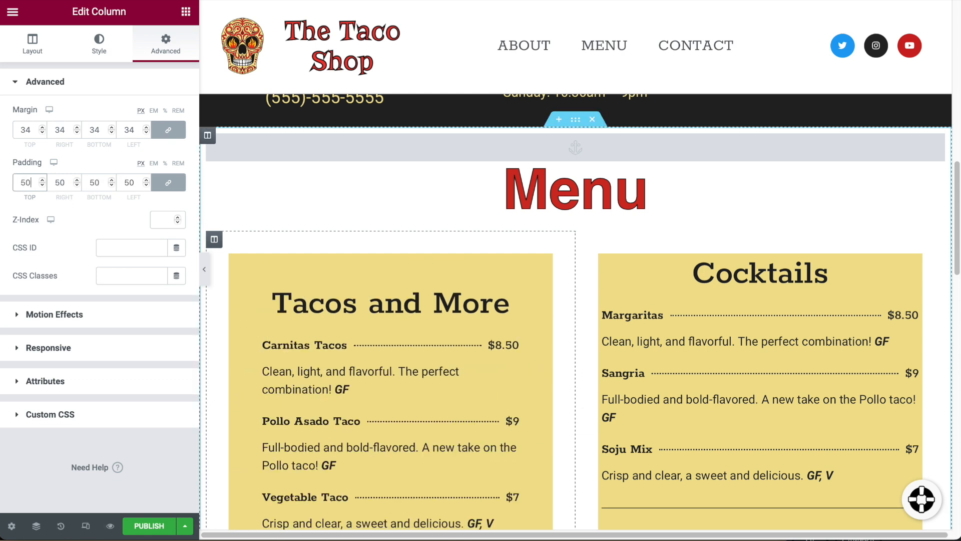
Set the Cocktails column's padding to 50 px as well.
scroll(356, 348, down, 1)
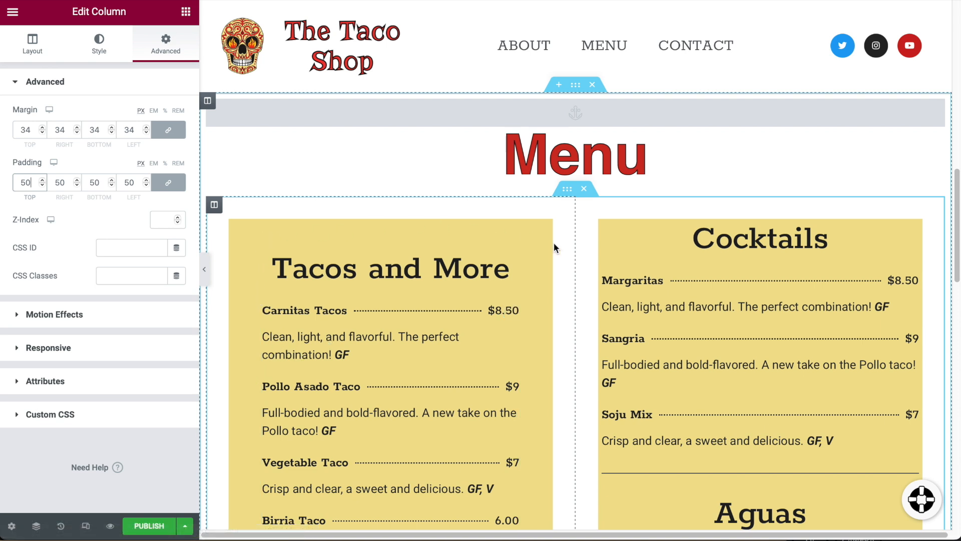
scroll(439, 414, down, 2)
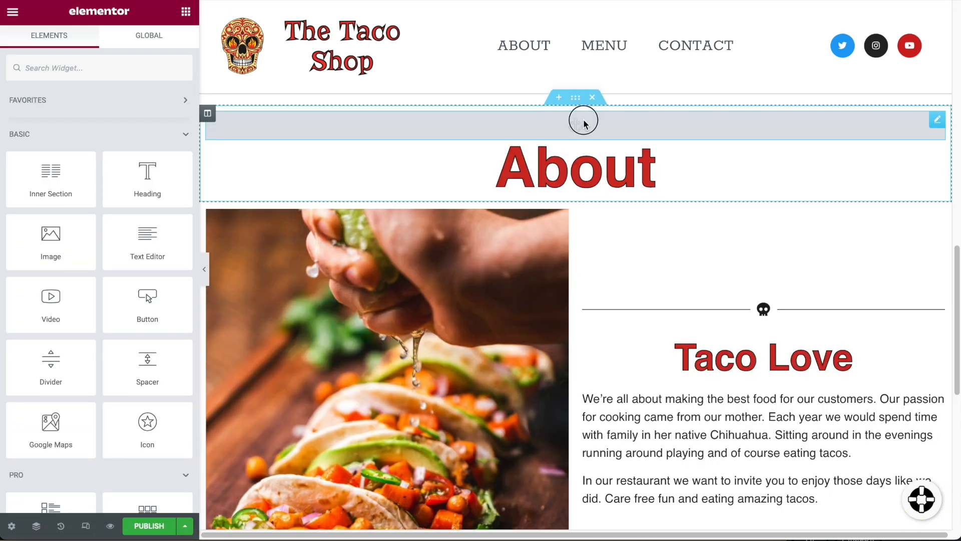
click(584, 121)
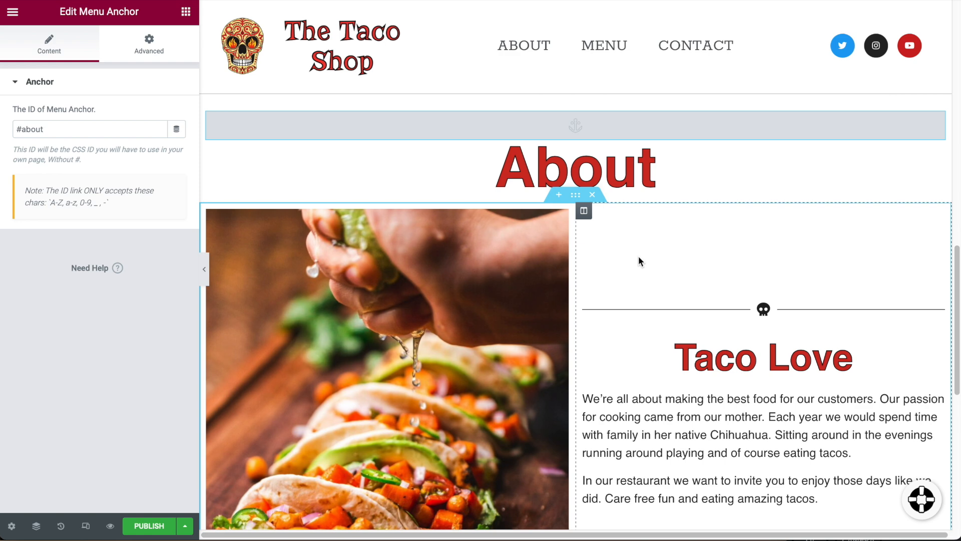
scroll(638, 256, up, 10)
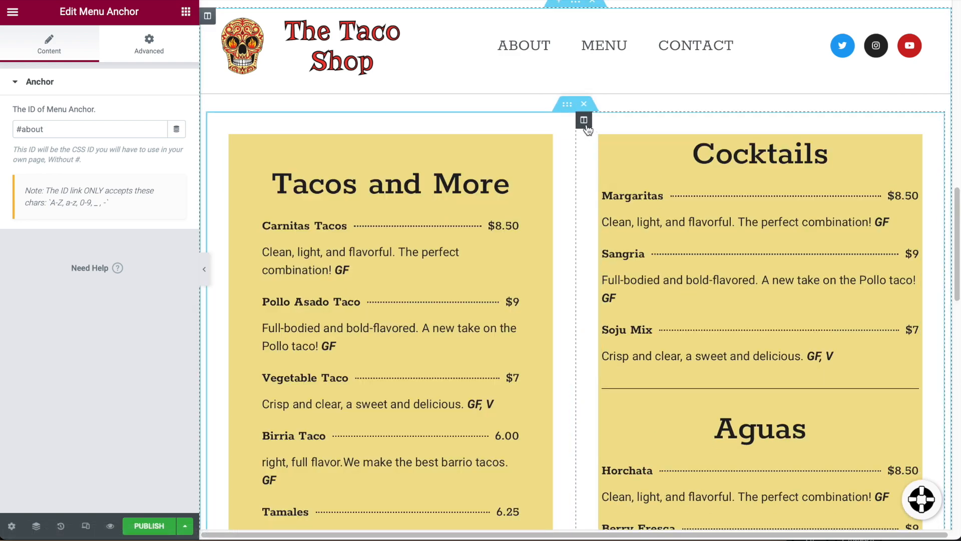
click(583, 120)
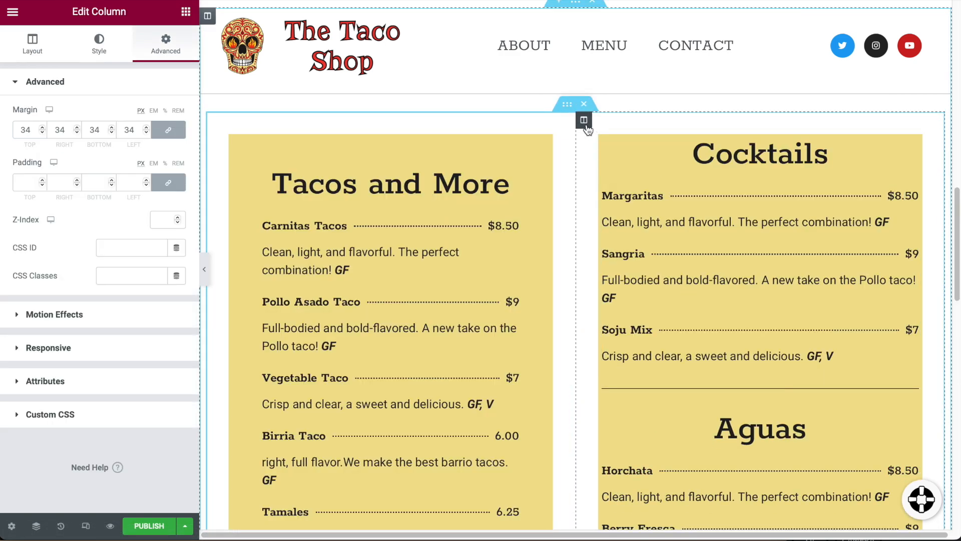
click(30, 184)
text(50)
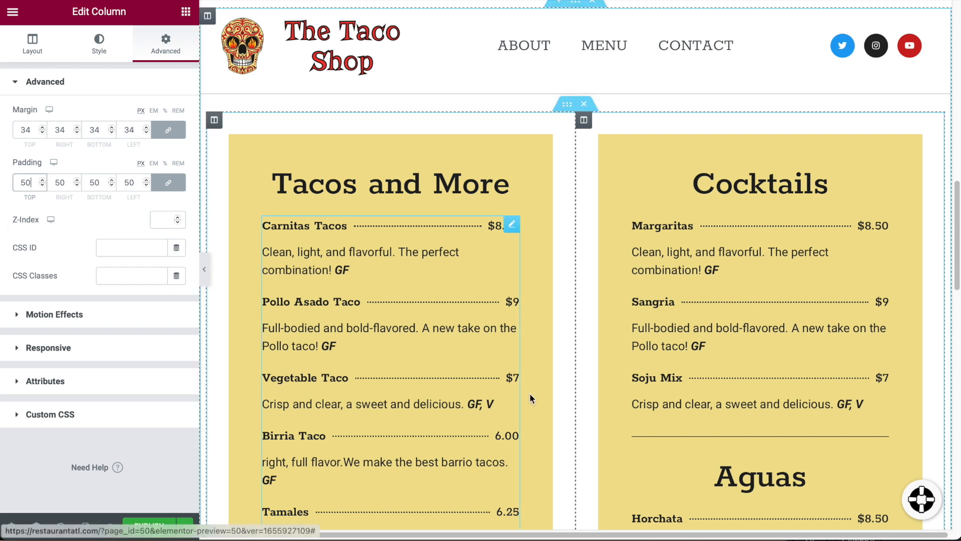
scroll(679, 361, down, 3)
scroll(679, 361, up, 5)
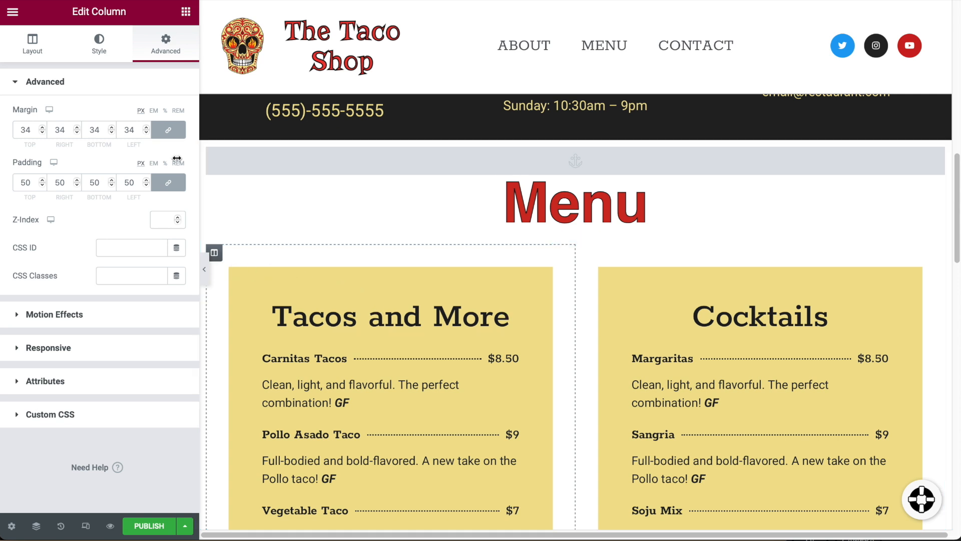
Set the Cocktails column's background colour to the pale yellow #FBF0BC, matching the Tacos card.
click(104, 45)
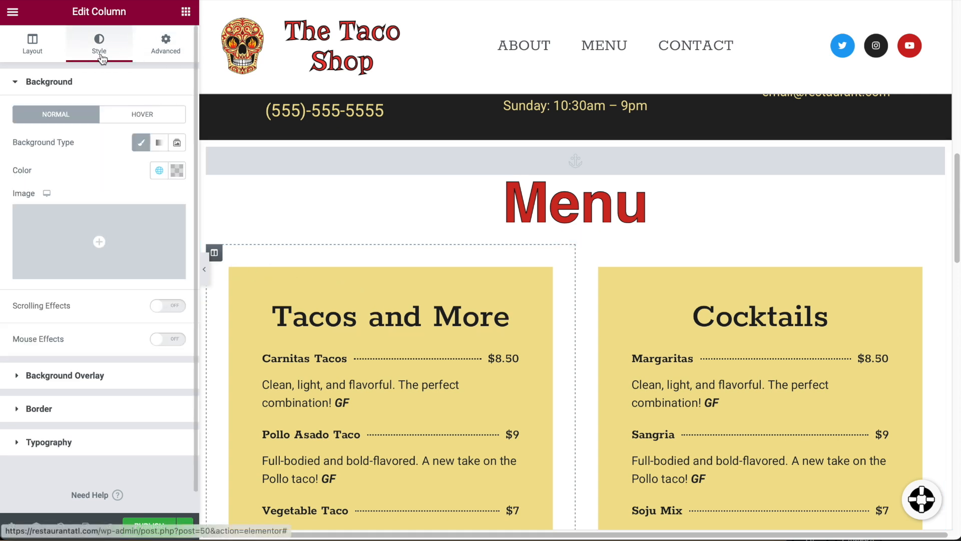
click(142, 146)
click(141, 144)
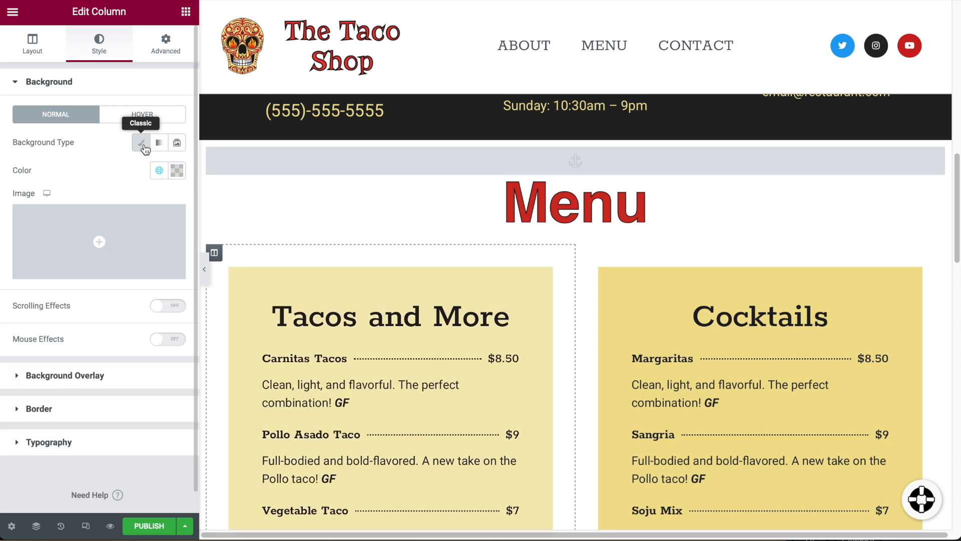
click(159, 170)
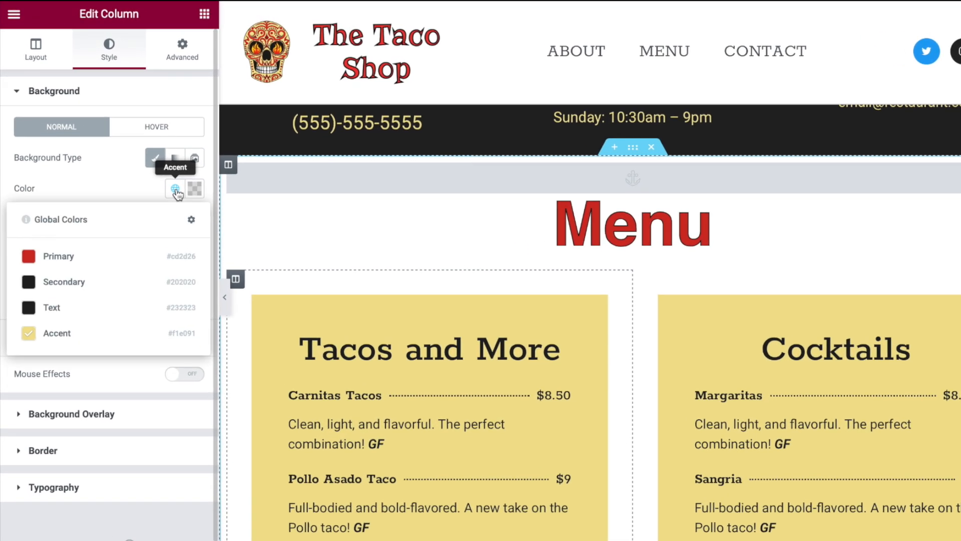
click(161, 171)
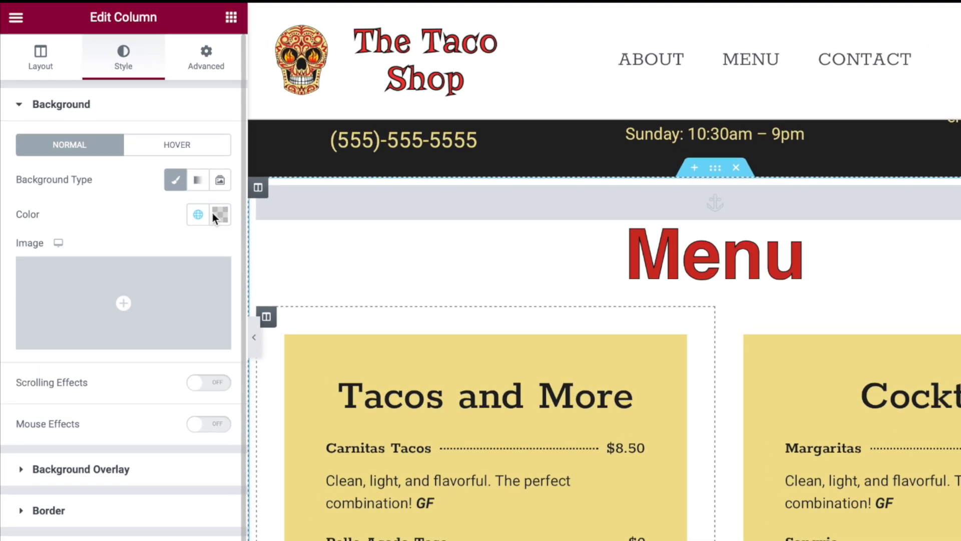
click(220, 215)
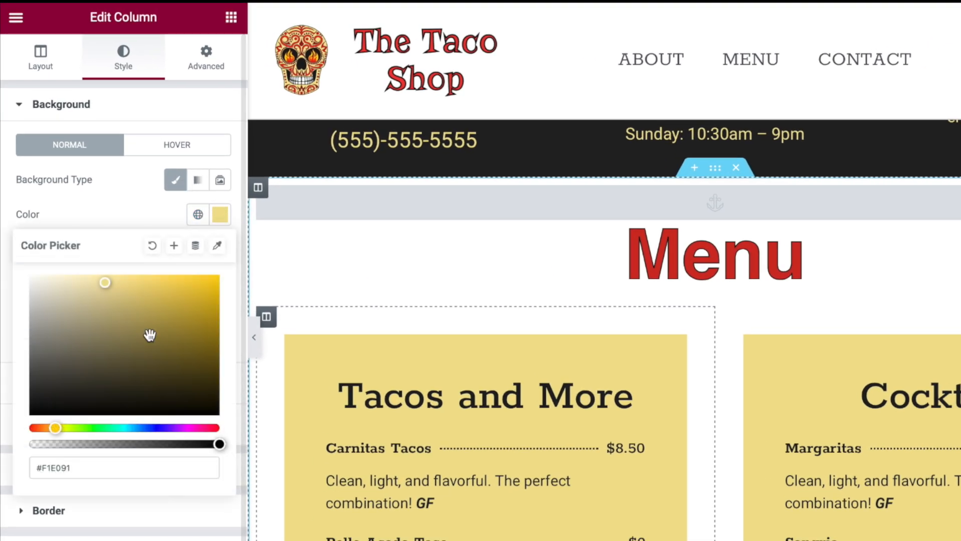
drag(107, 281, 63, 280)
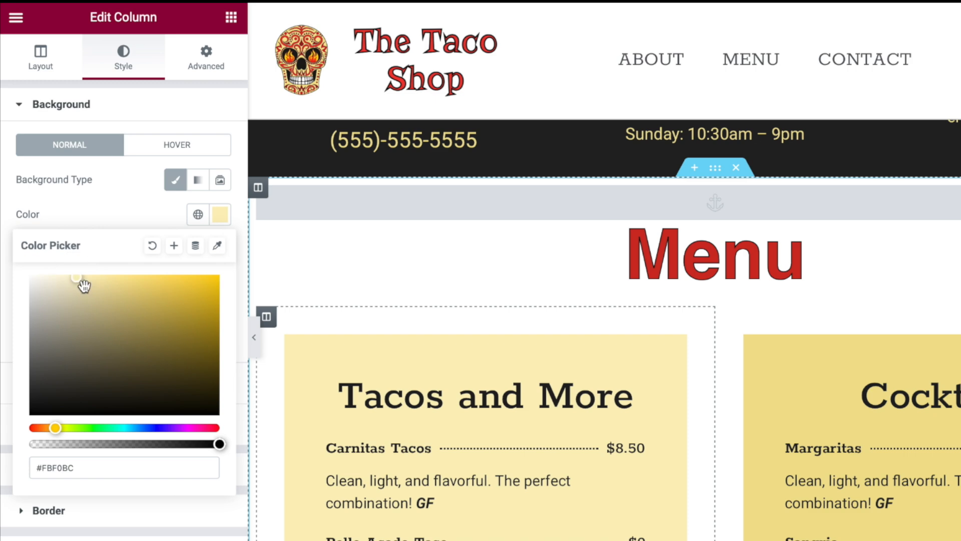
triple_click(74, 467)
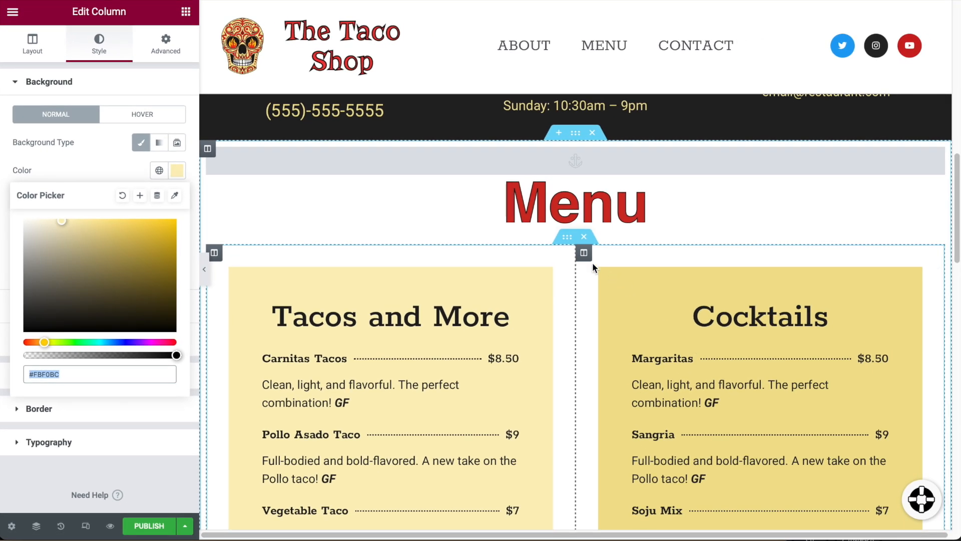
click(583, 253)
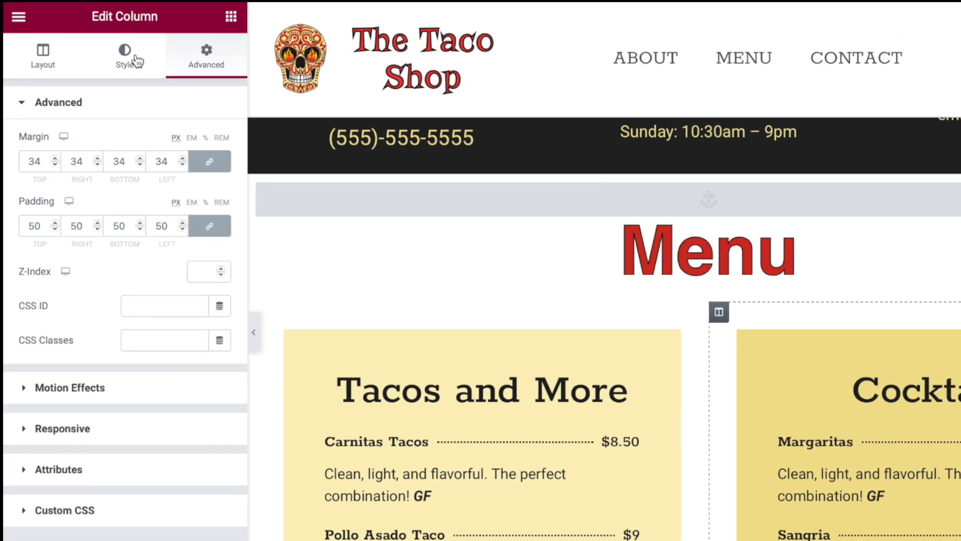
click(119, 52)
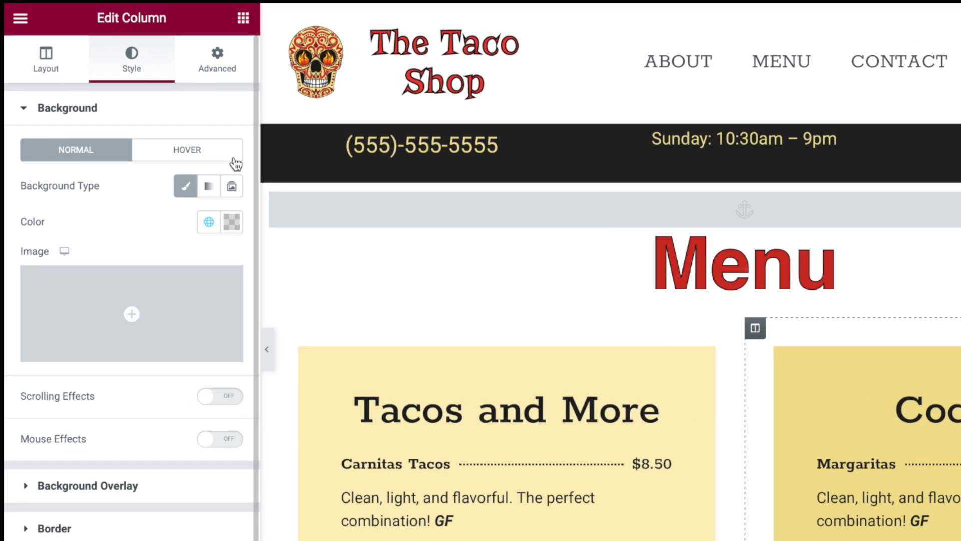
click(234, 226)
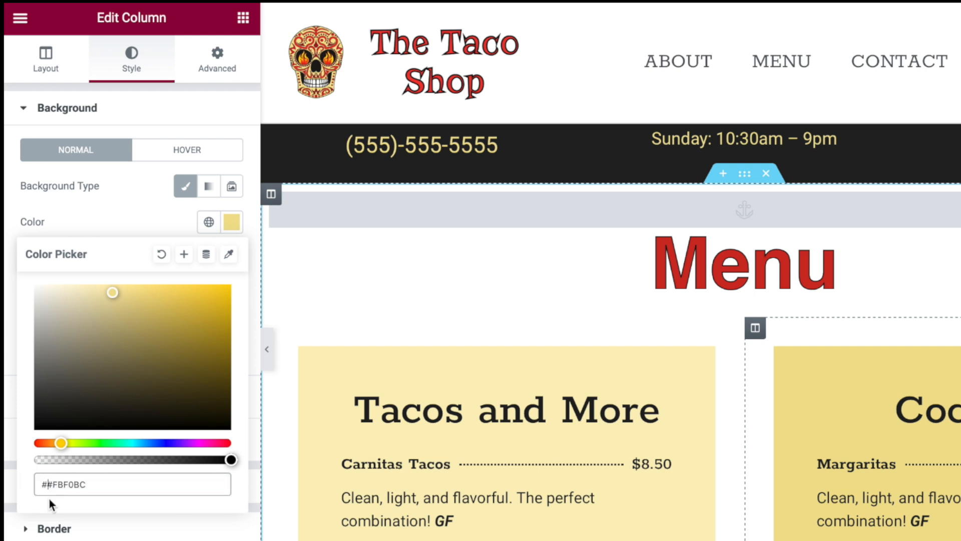
key(BackSpace)
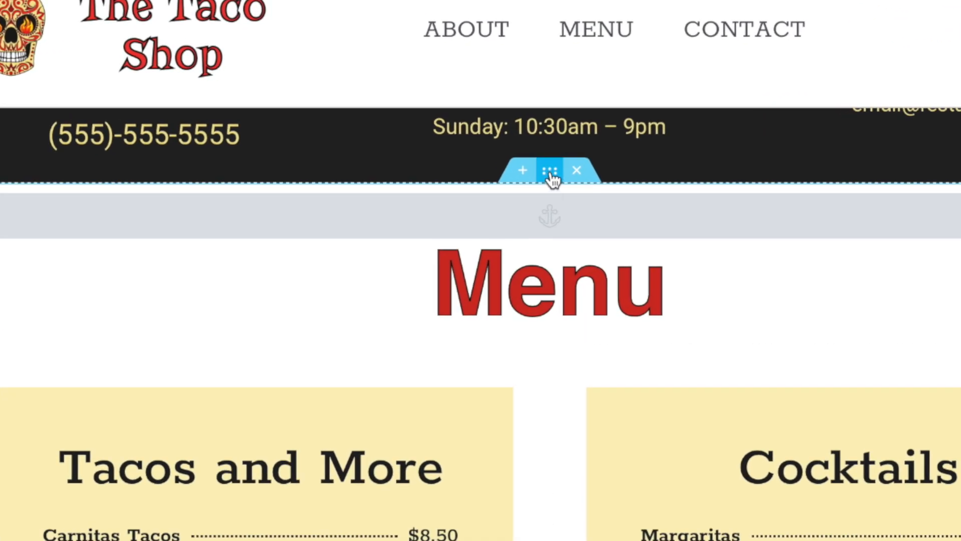
Give the Menu section a Classic background image, lime-on-taco.jpg from the Media Library.
click(549, 181)
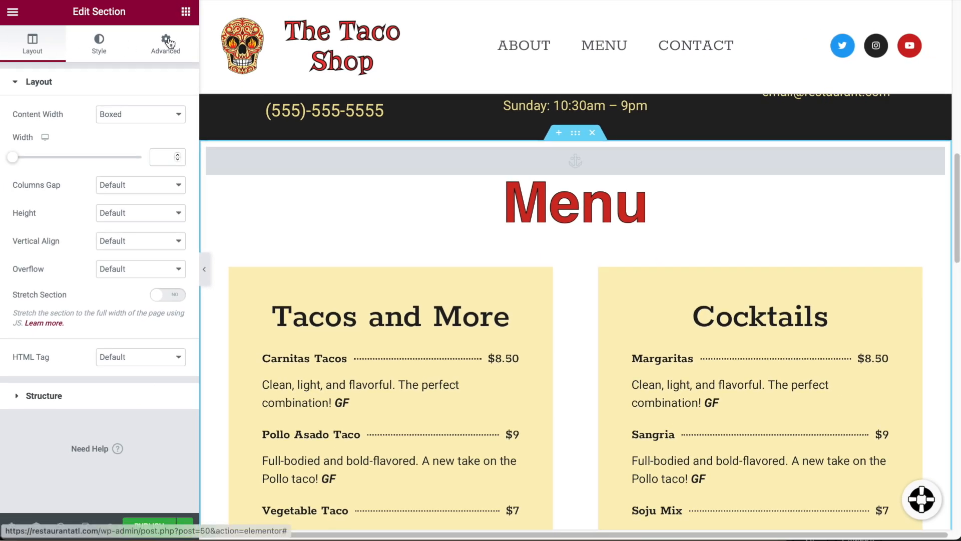
click(99, 44)
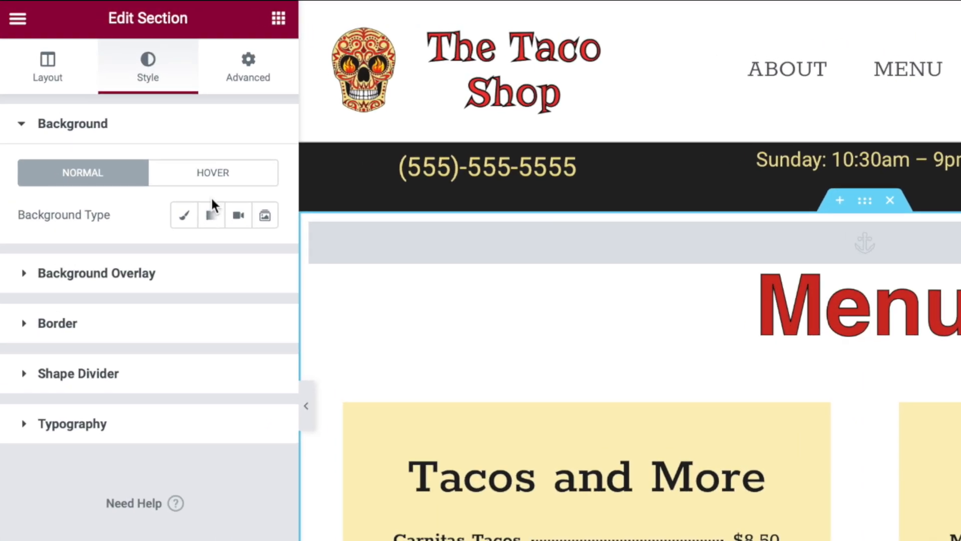
click(191, 219)
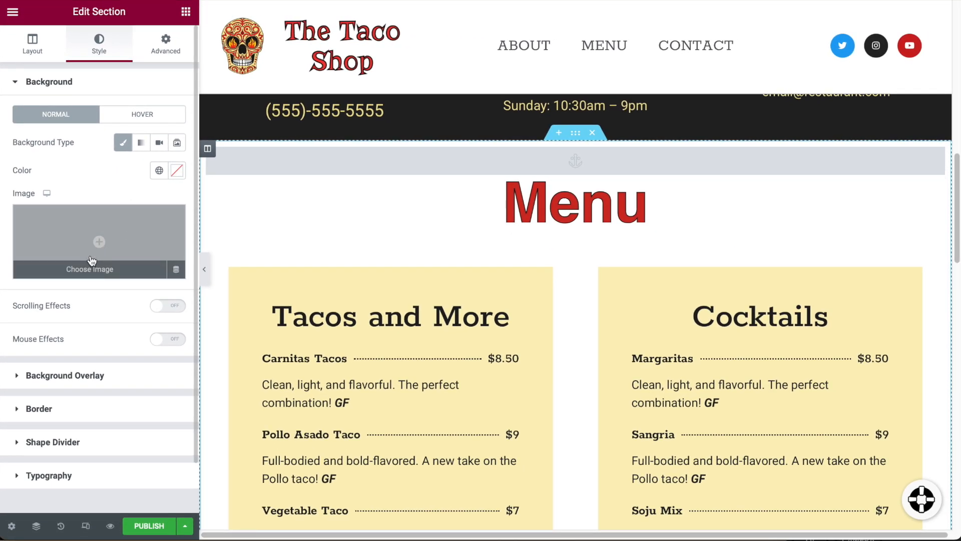
click(91, 260)
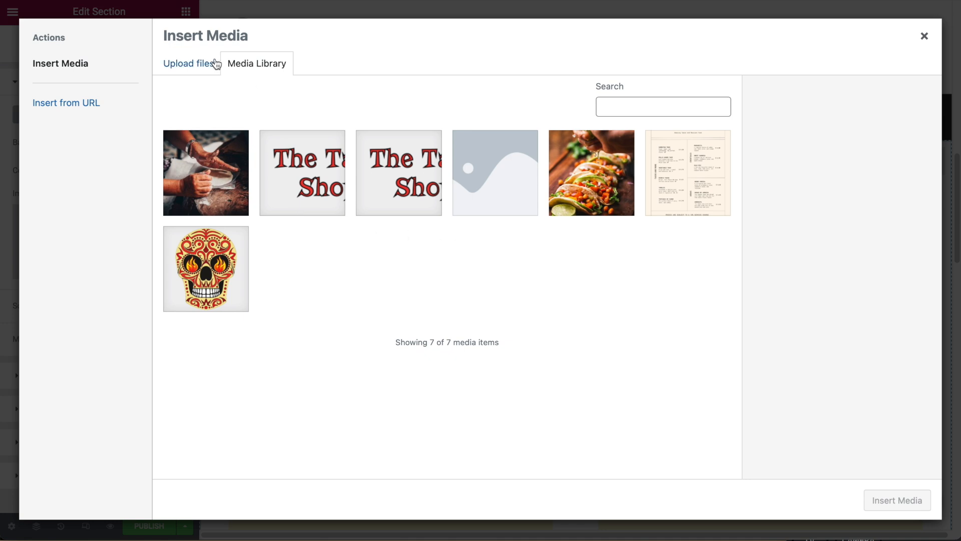
click(595, 180)
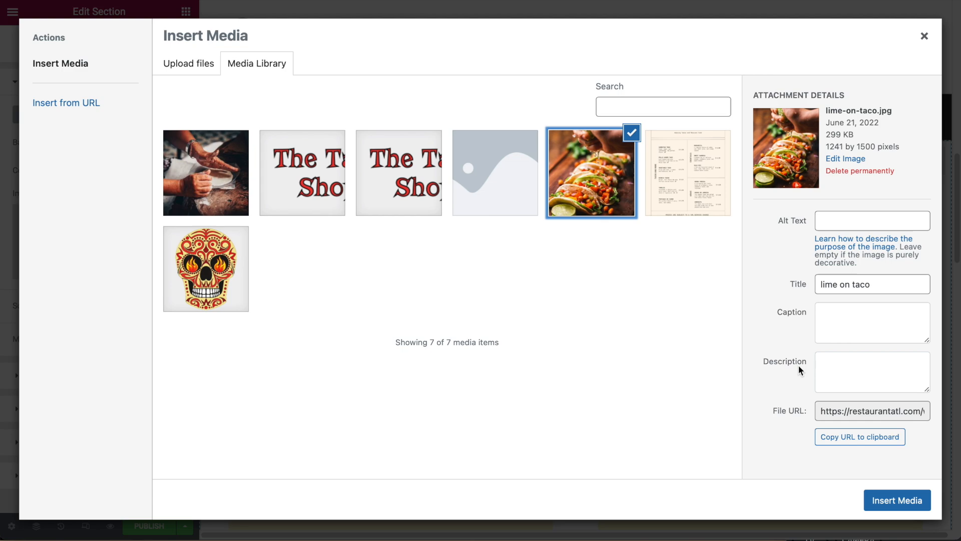
click(897, 500)
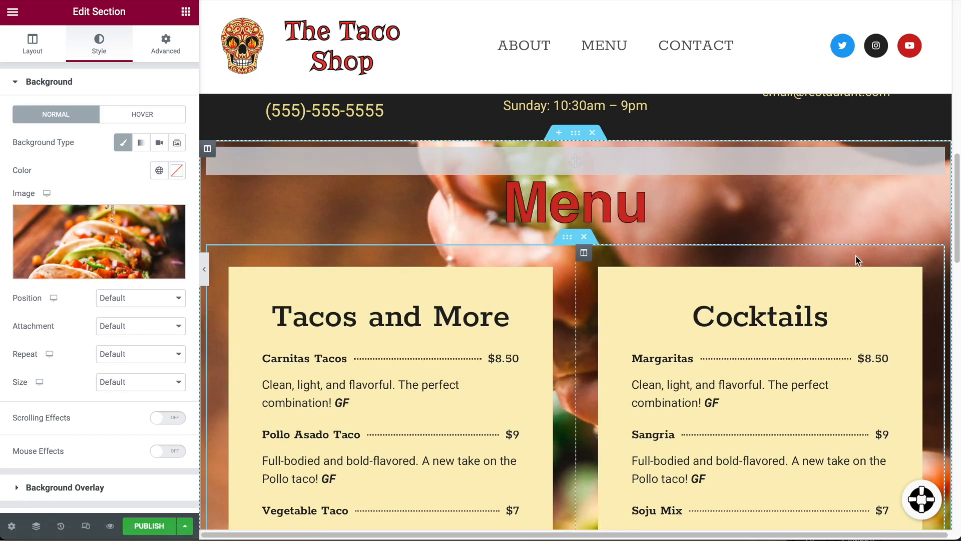
scroll(855, 254, down, 8)
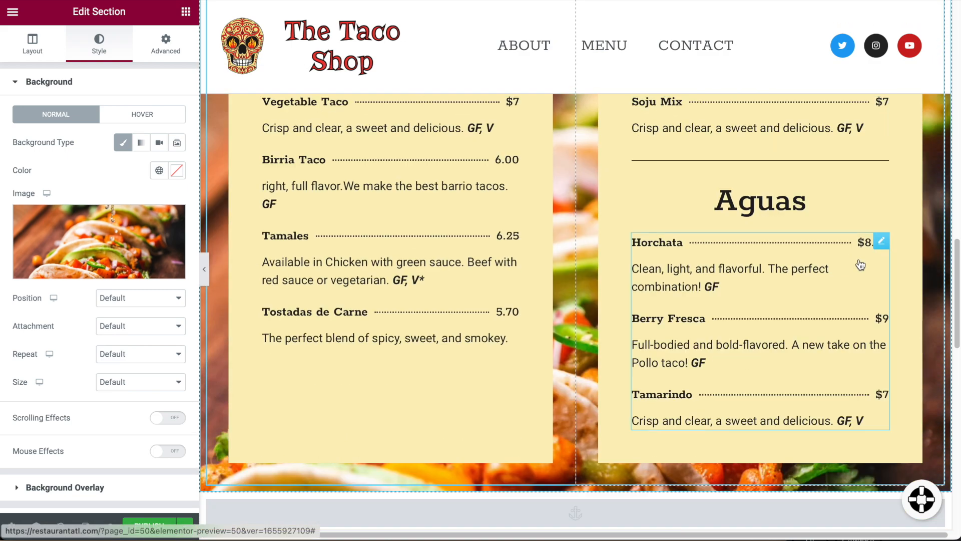
scroll(861, 265, down, 1)
scroll(487, 358, up, 10)
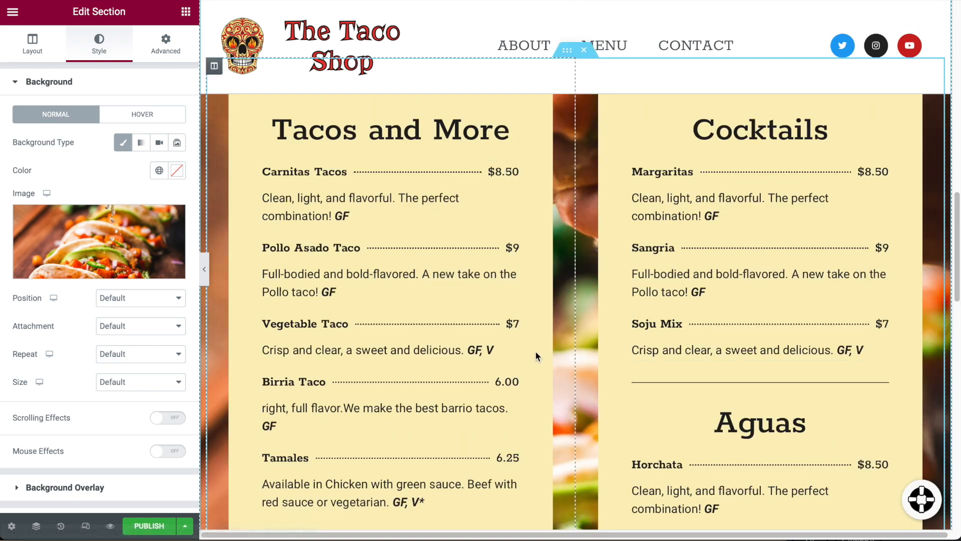
scroll(362, 330, down, 9)
scroll(351, 335, down, 2)
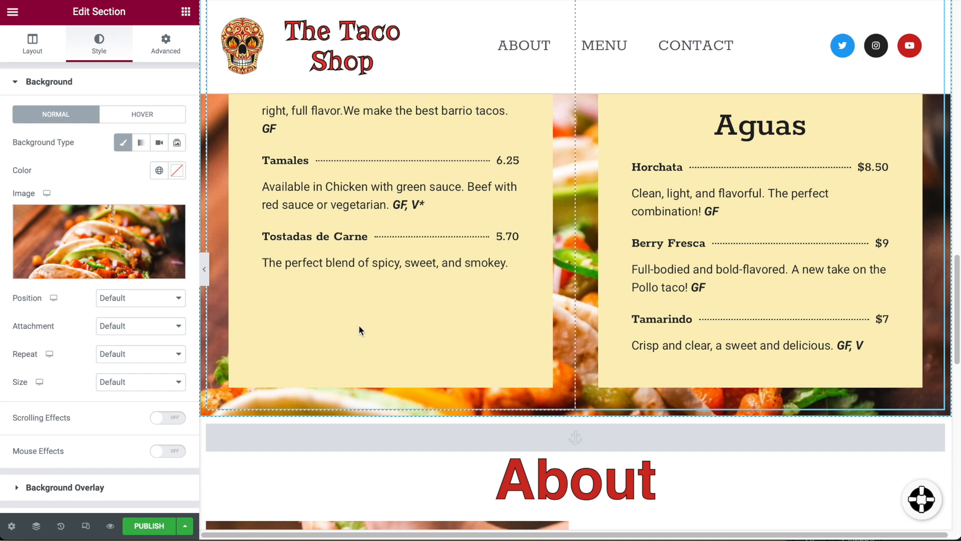
scroll(498, 323, up, 15)
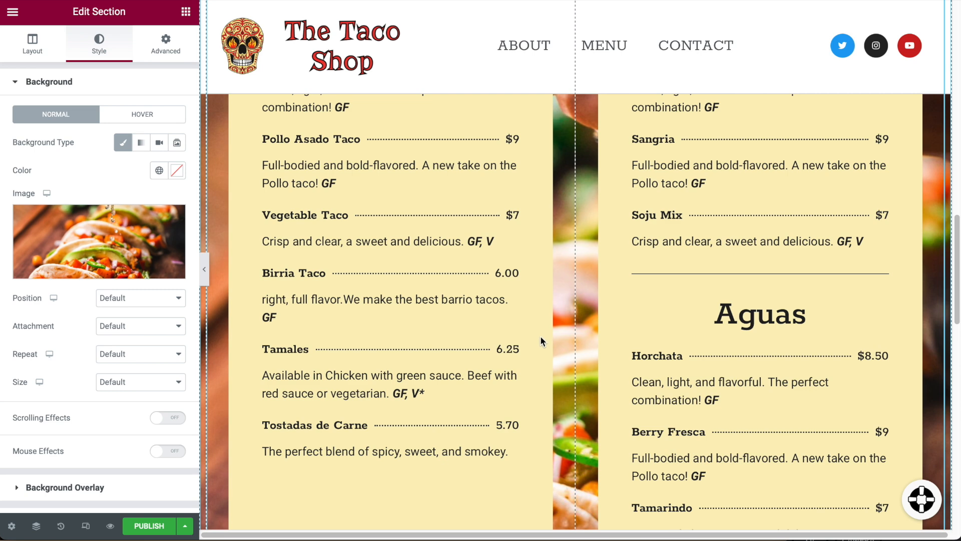
scroll(541, 336, down, 2)
scroll(511, 364, down, 1)
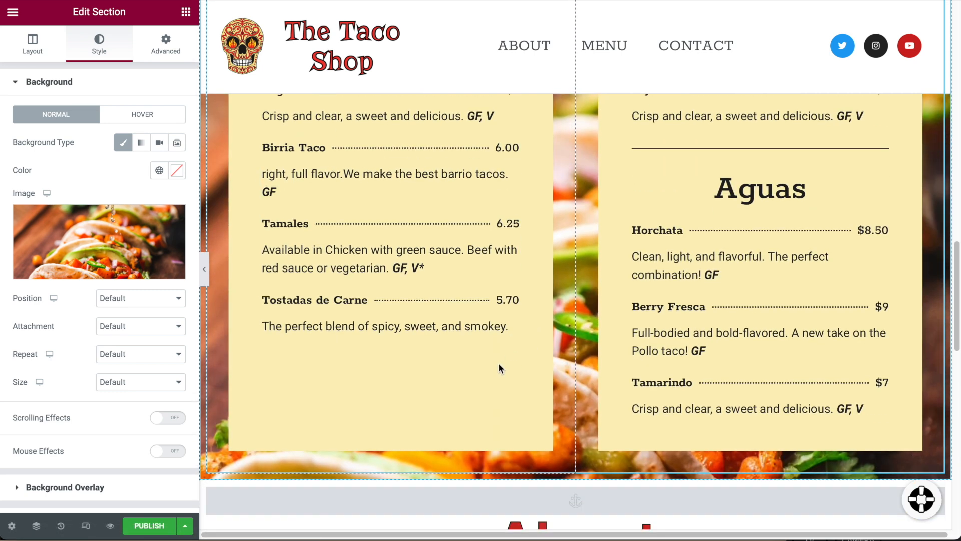
scroll(536, 351, down, 15)
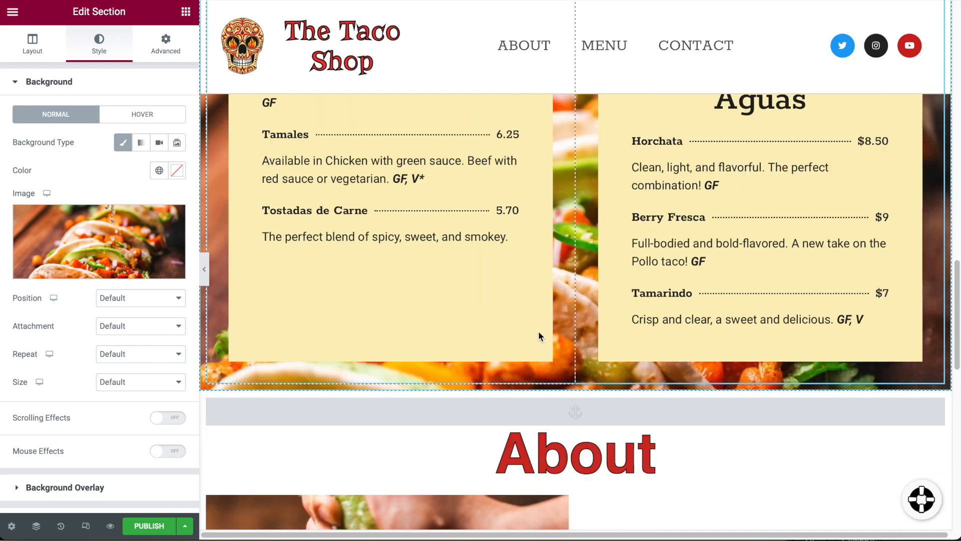
scroll(613, 325, up, 12)
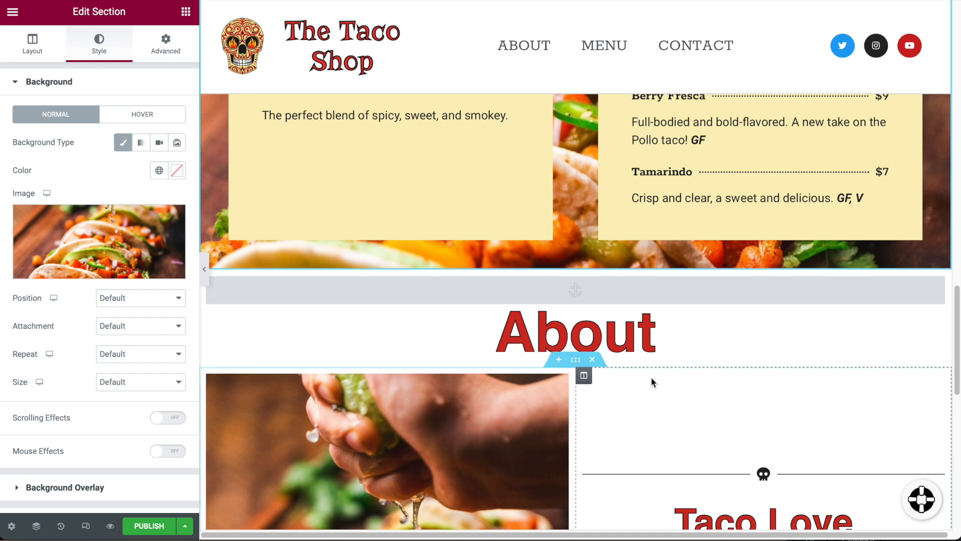
scroll(651, 380, up, 10)
scroll(651, 382, up, 3)
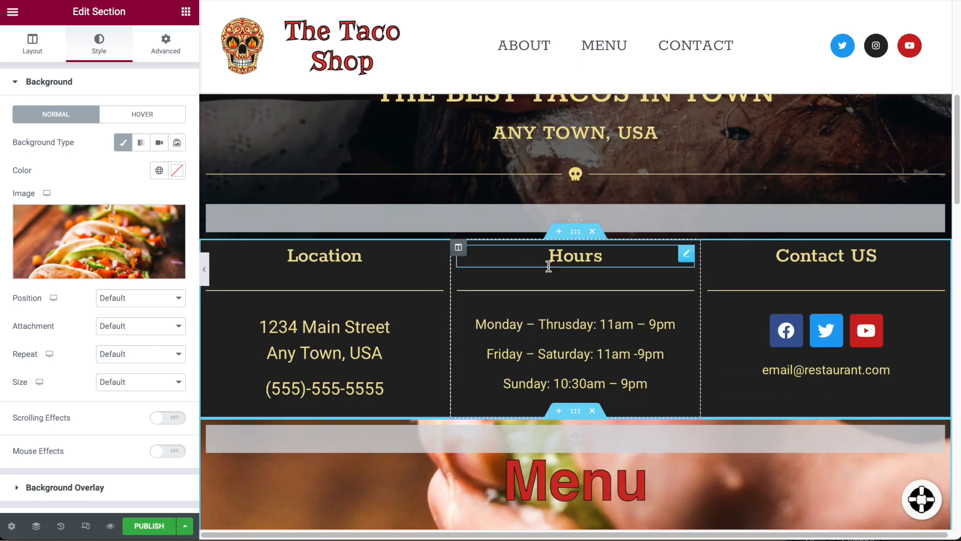
Lighten the Location, Hours and Contact section background from #232323 to #2A2A2A.
click(574, 236)
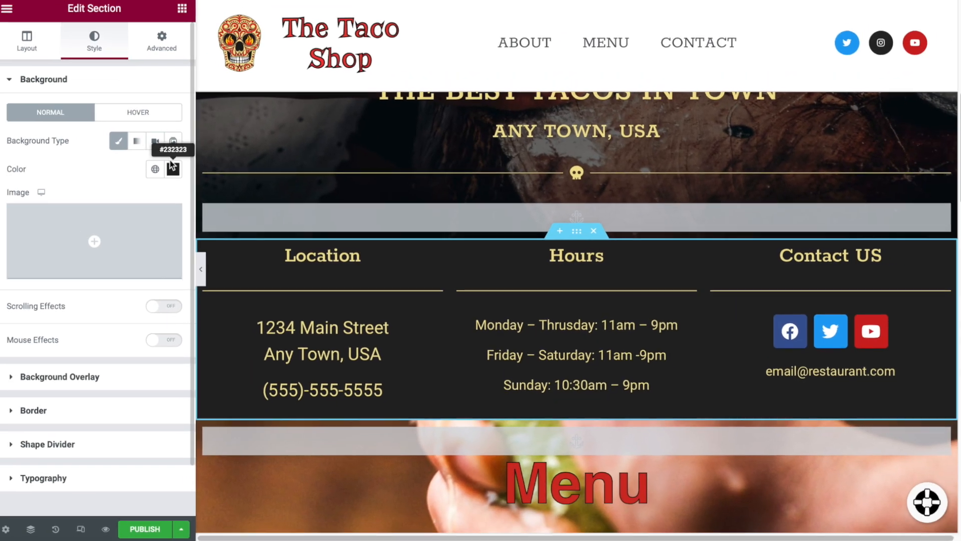
click(117, 150)
click(177, 171)
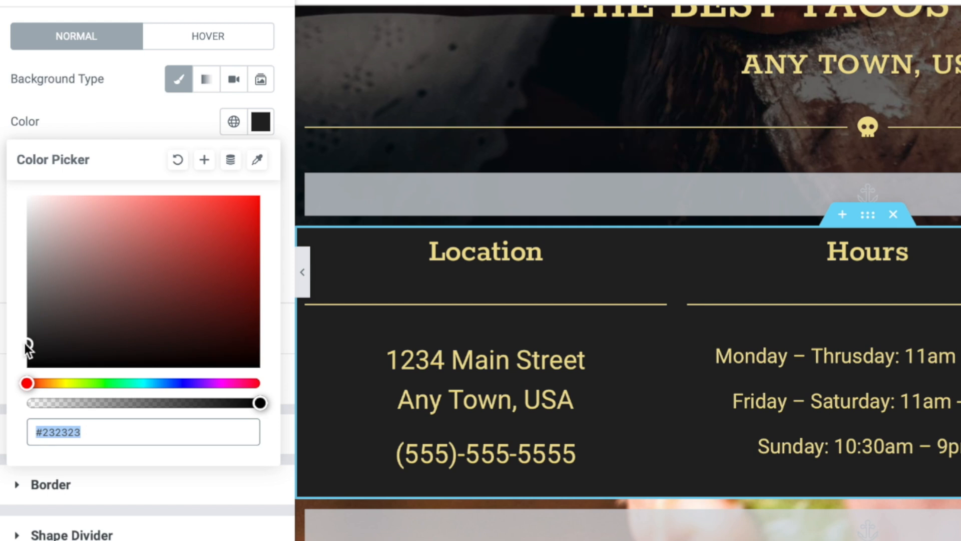
click(27, 342)
drag(29, 343, 19, 316)
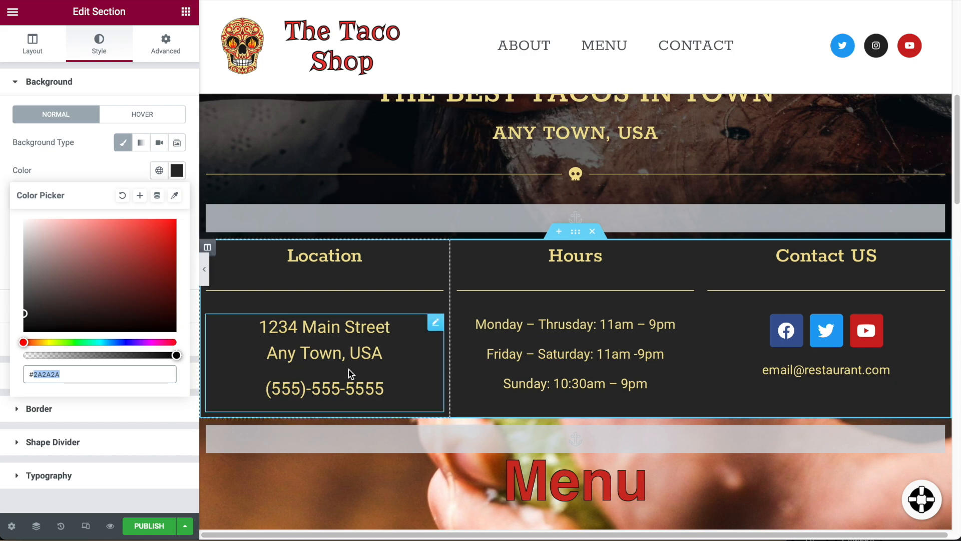
scroll(383, 374, down, 15)
scroll(384, 374, down, 5)
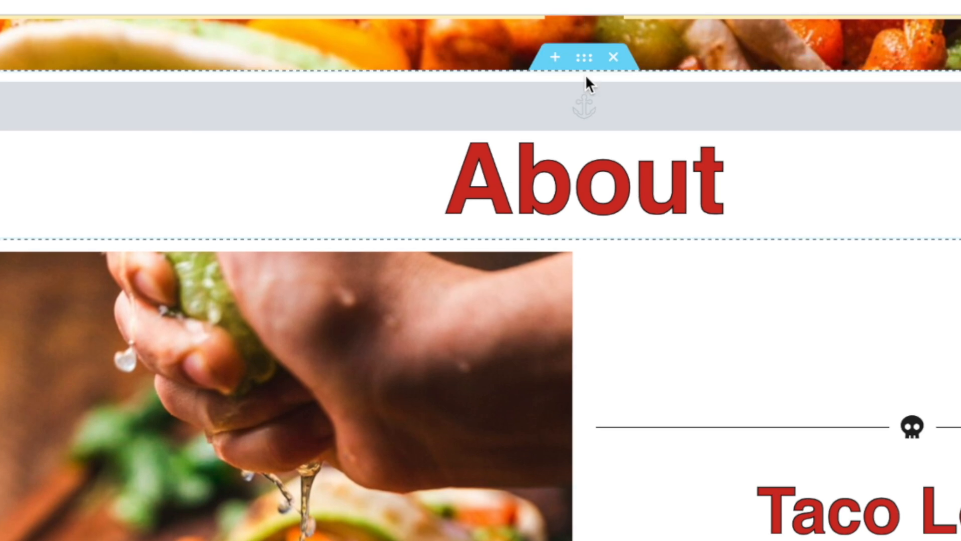
Give the About heading section a Classic background colour of #2A2A2A.
click(576, 108)
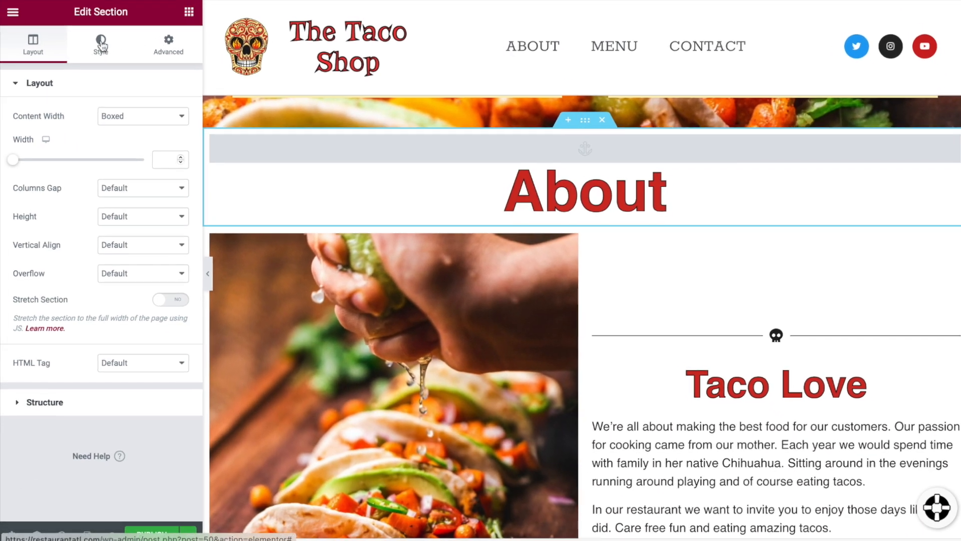
click(100, 44)
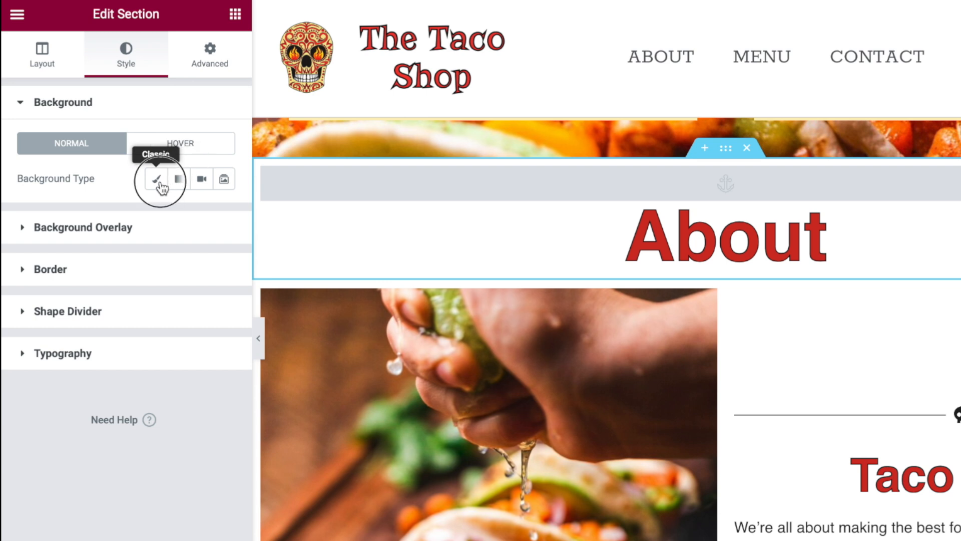
click(156, 180)
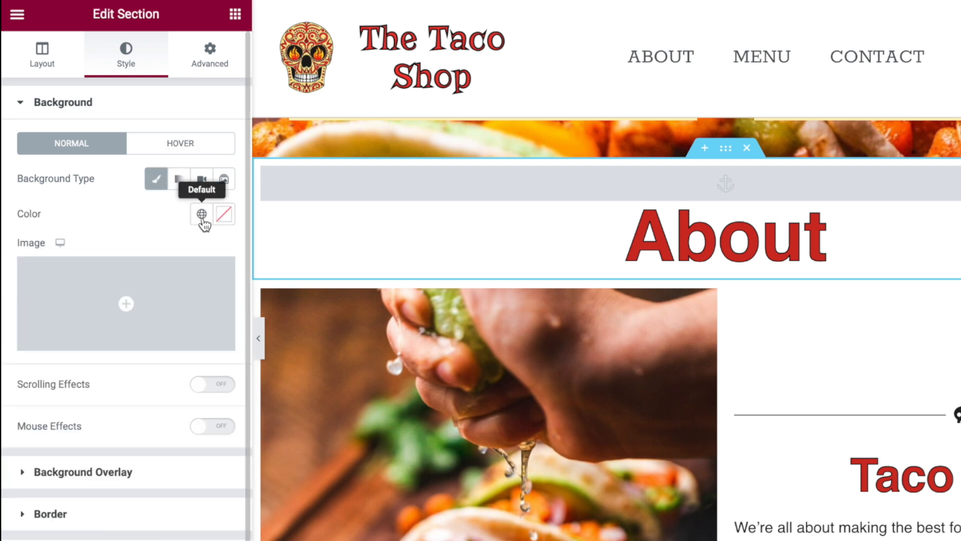
click(225, 214)
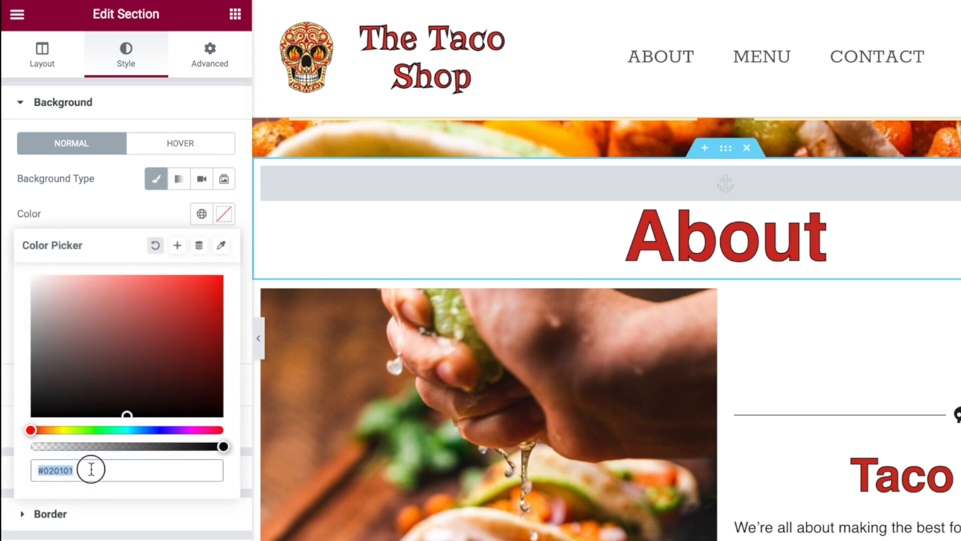
text(2A2A2A)
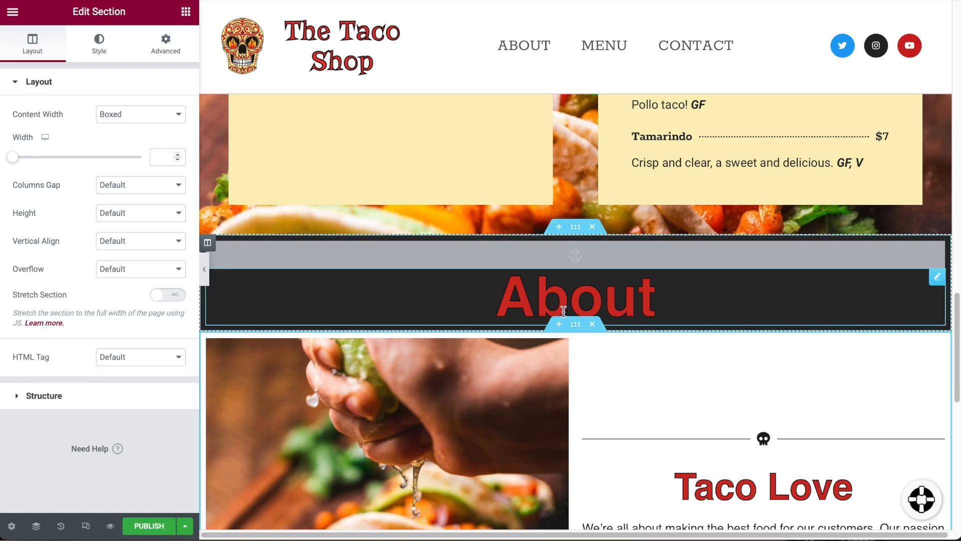
click(99, 44)
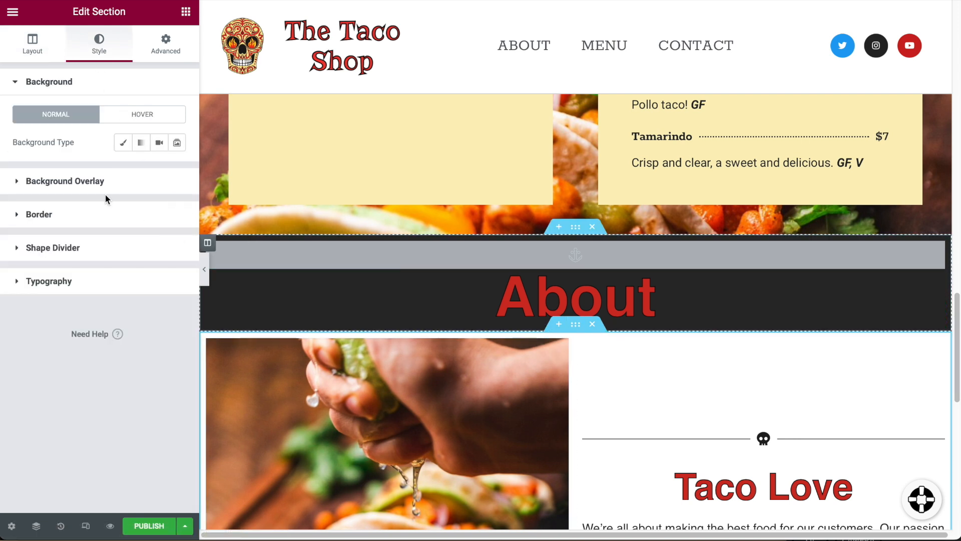
Set the Taco Love section's classic background overlay colour to #2A2A2A.
click(89, 186)
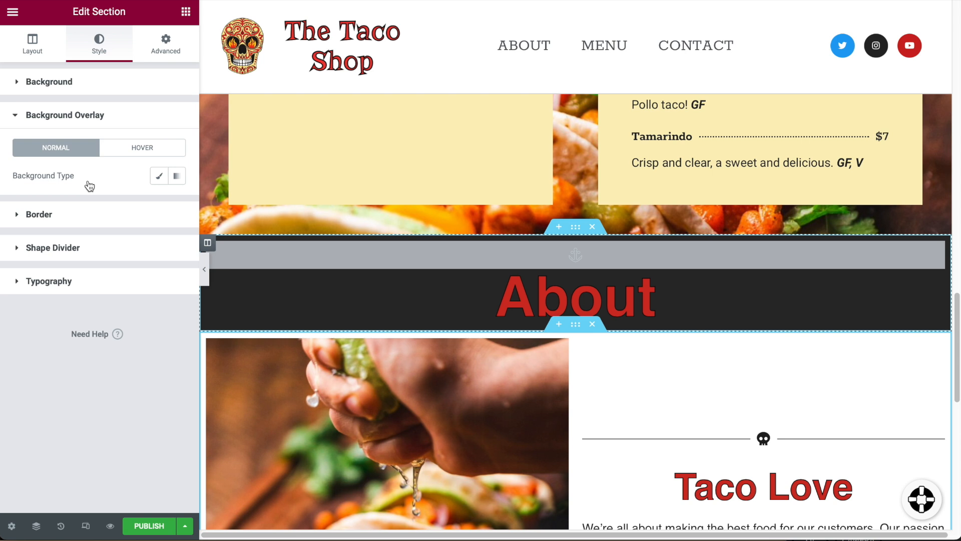
click(163, 181)
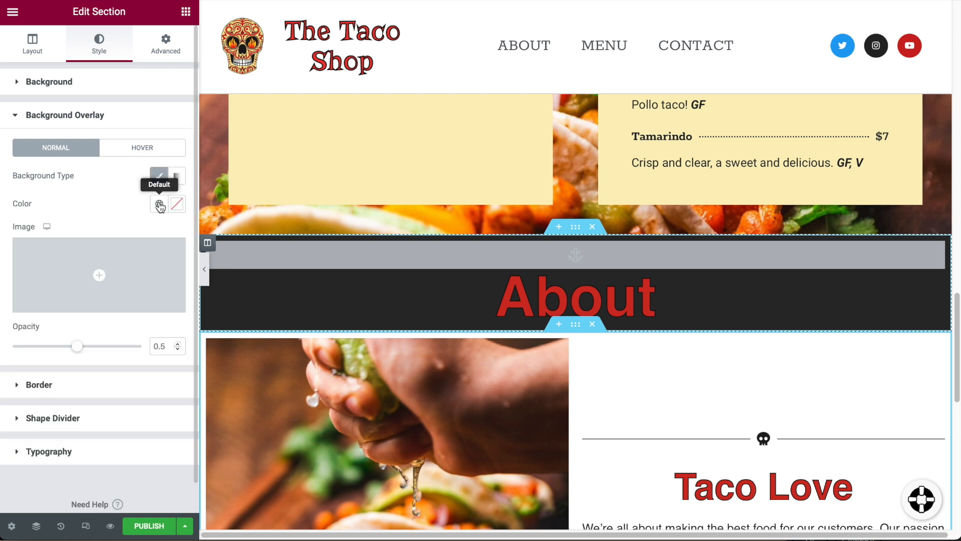
click(159, 204)
click(118, 200)
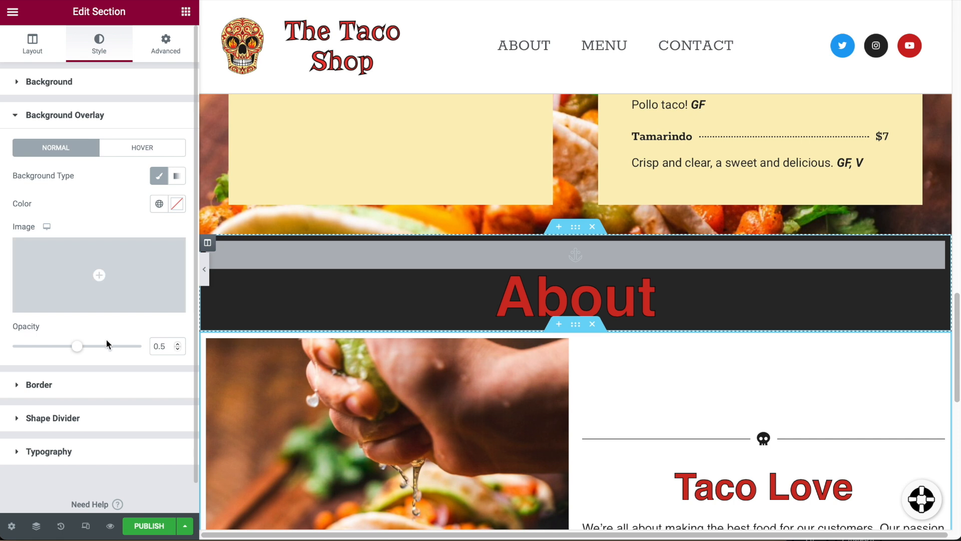
click(177, 204)
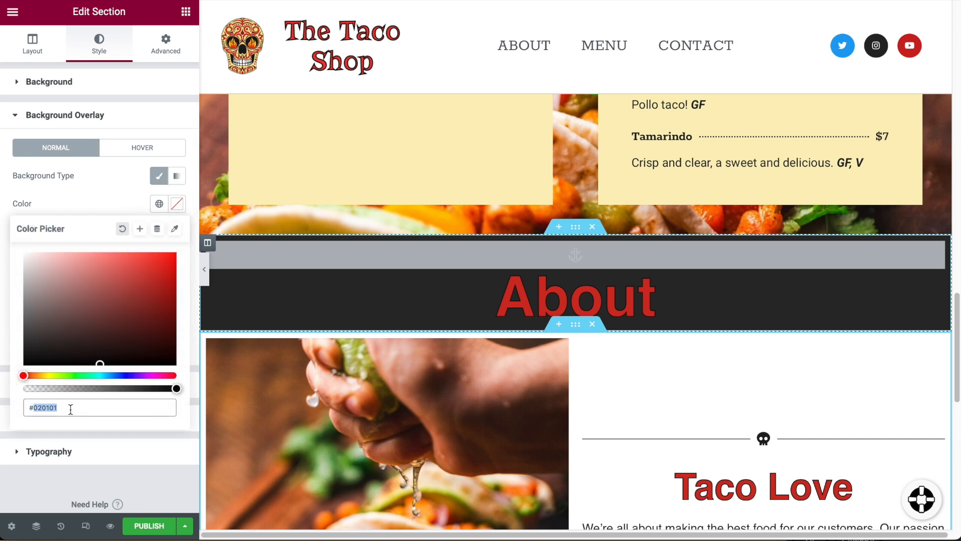
text(2A2A2A)
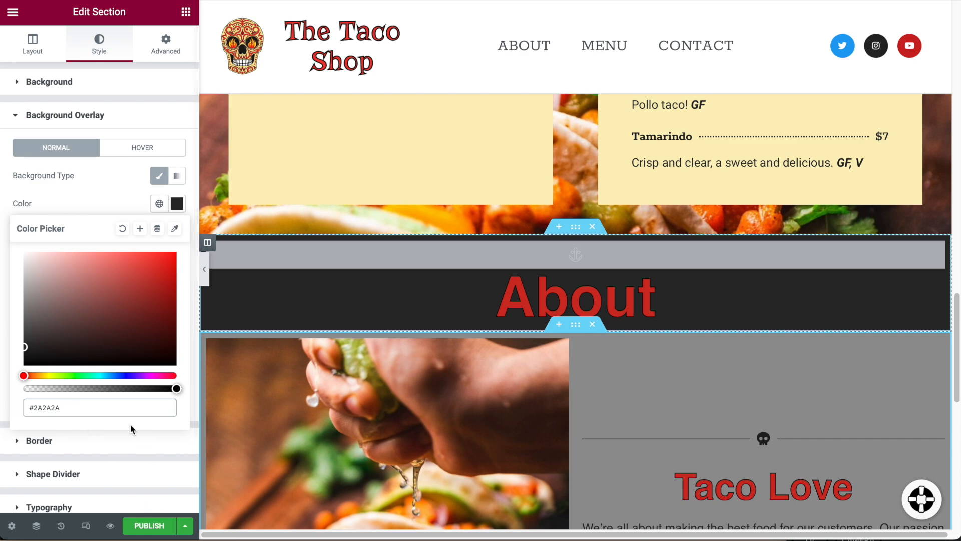
click(100, 200)
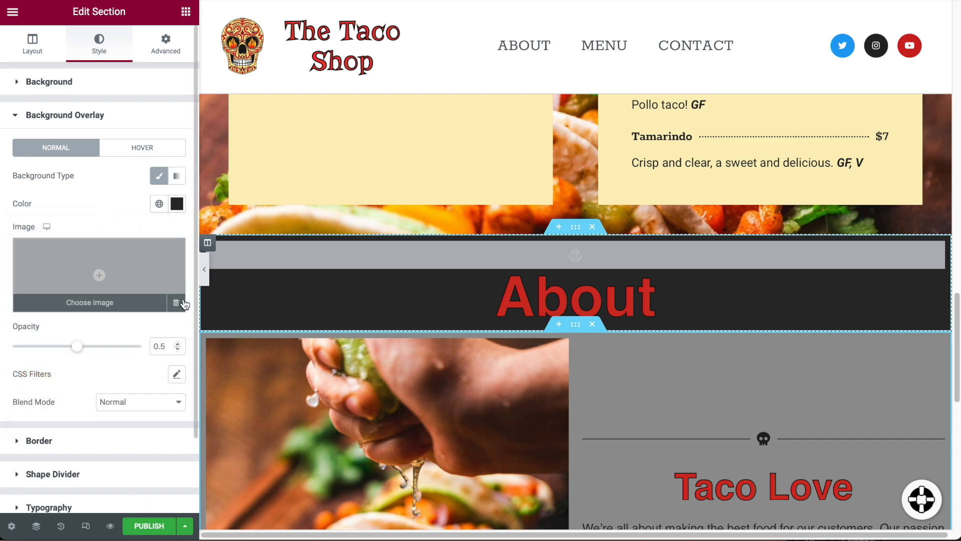
Raise the overlay opacity to full (1) so the section turns dark.
scroll(734, 418, down, 7)
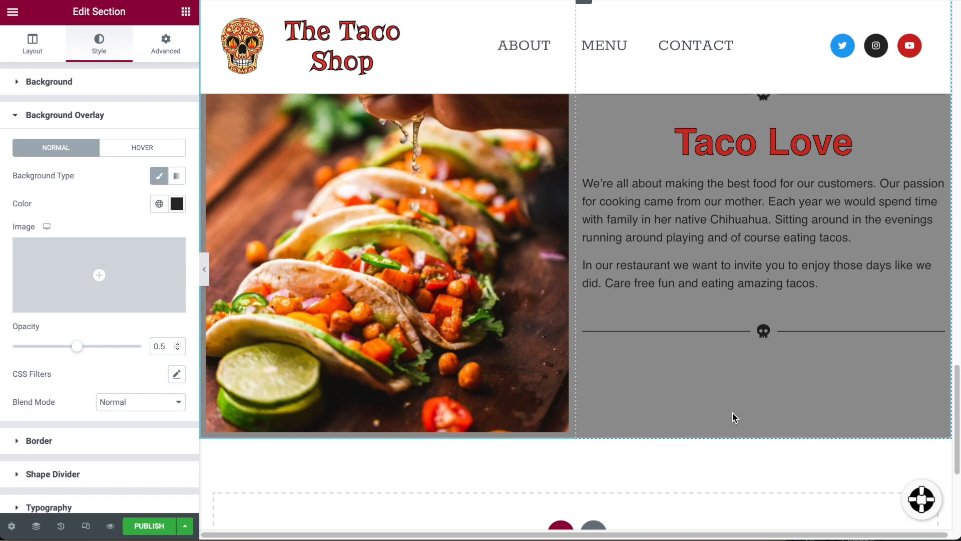
scroll(734, 419, up, 1)
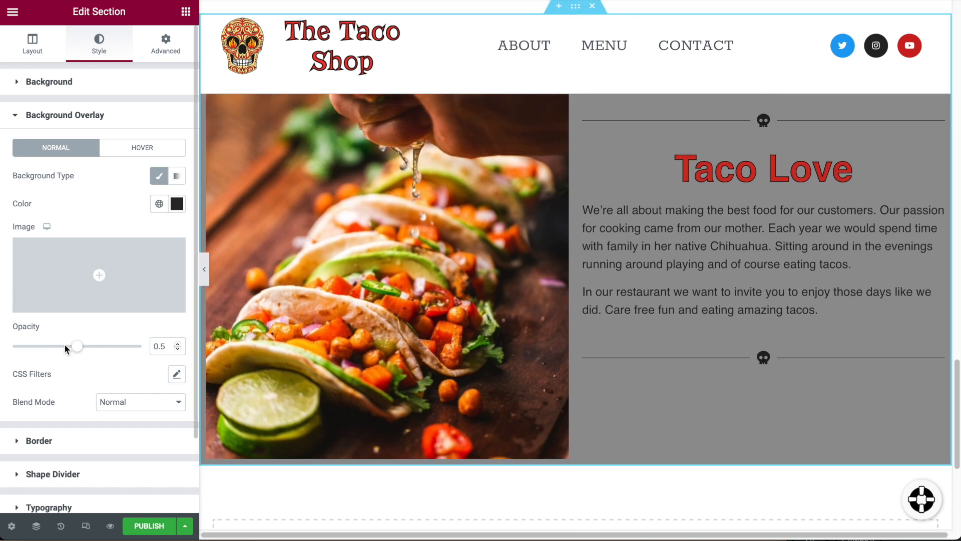
drag(77, 351, 1, 345)
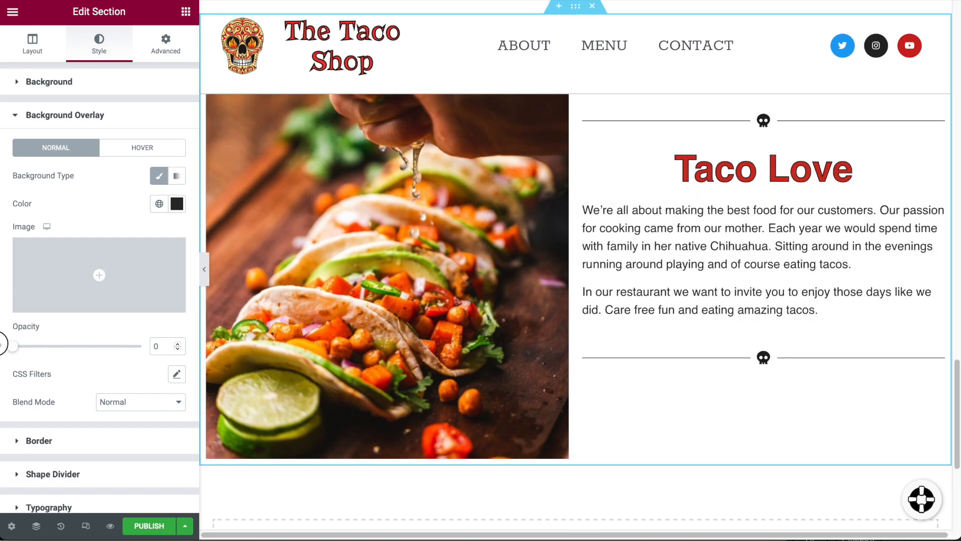
drag(73, 347, 144, 353)
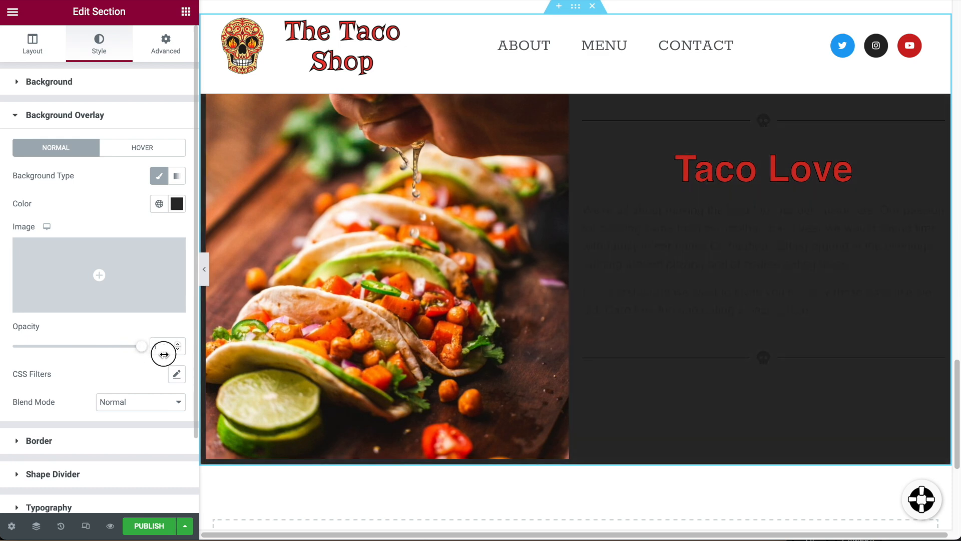
scroll(686, 291, up, 2)
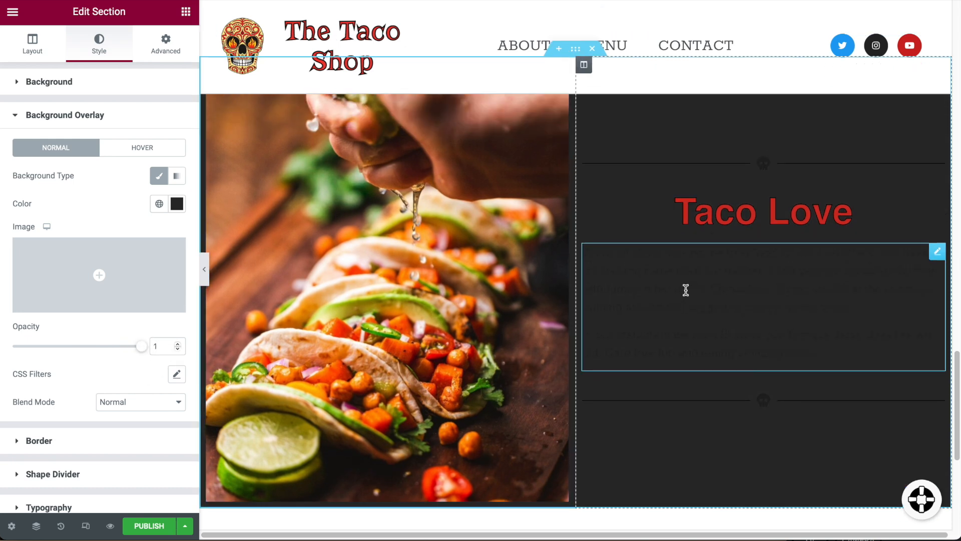
scroll(671, 324, up, 5)
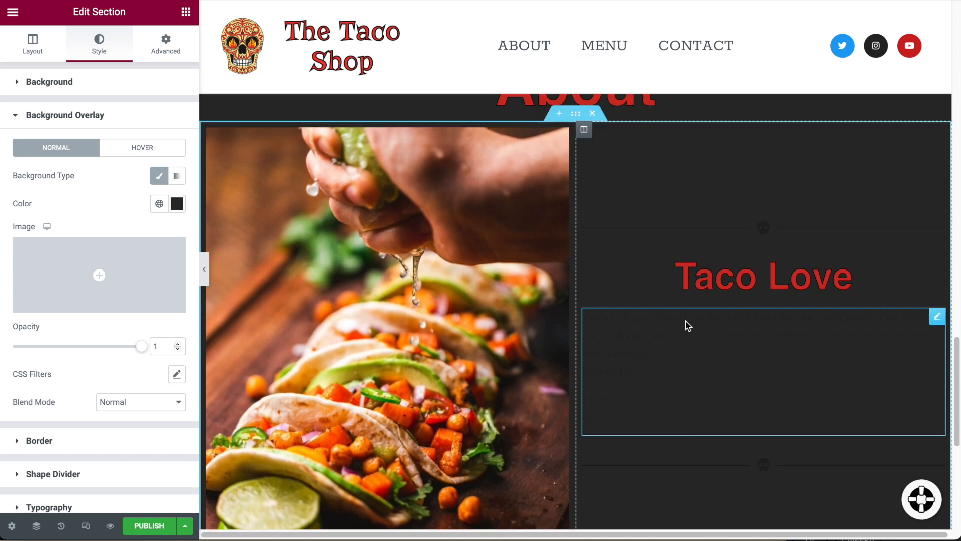
scroll(686, 321, up, 3)
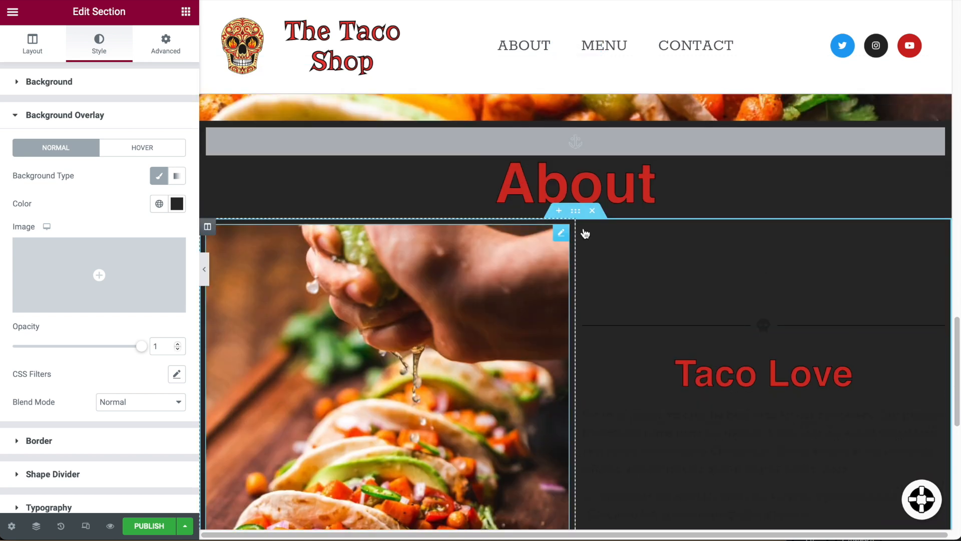
Set the divider line above Taco Love to the Accent global colour.
click(685, 324)
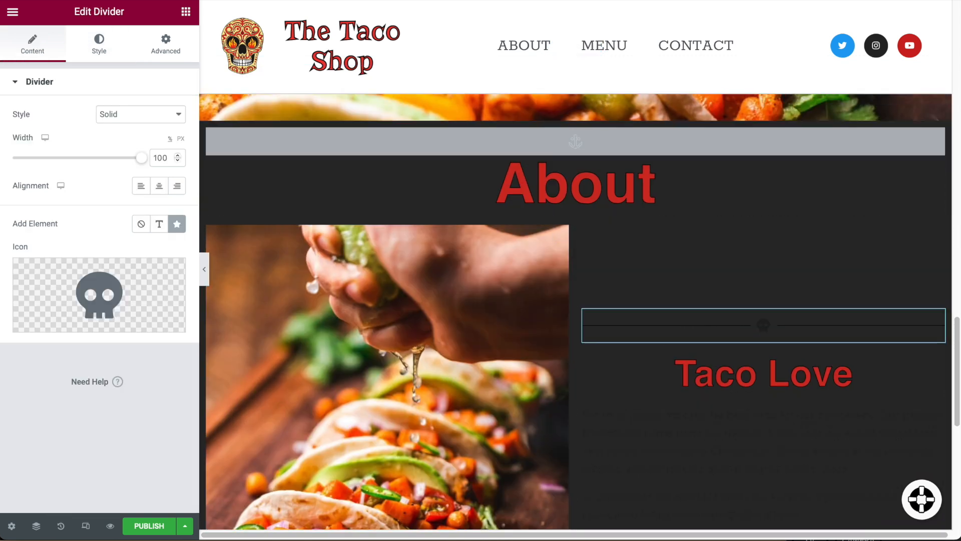
click(938, 320)
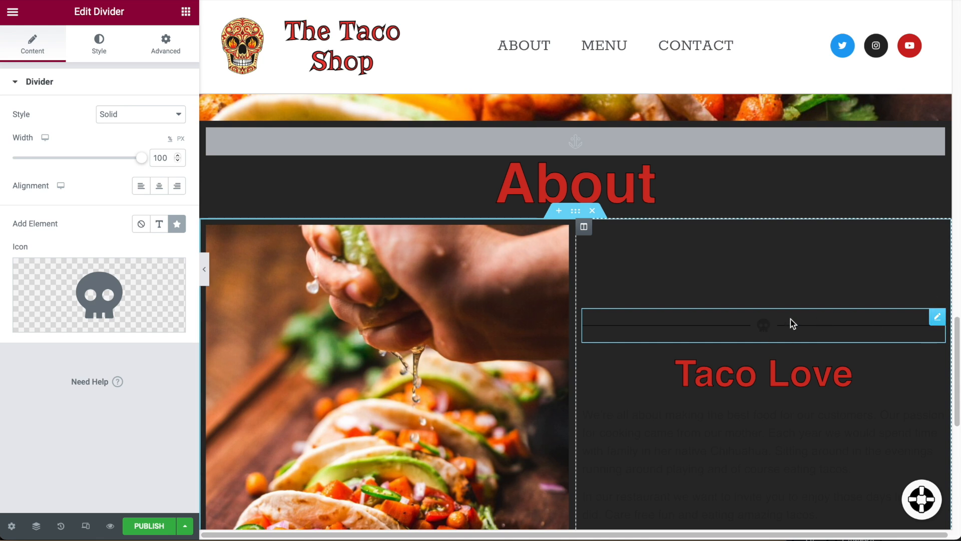
scroll(755, 343, up, 1)
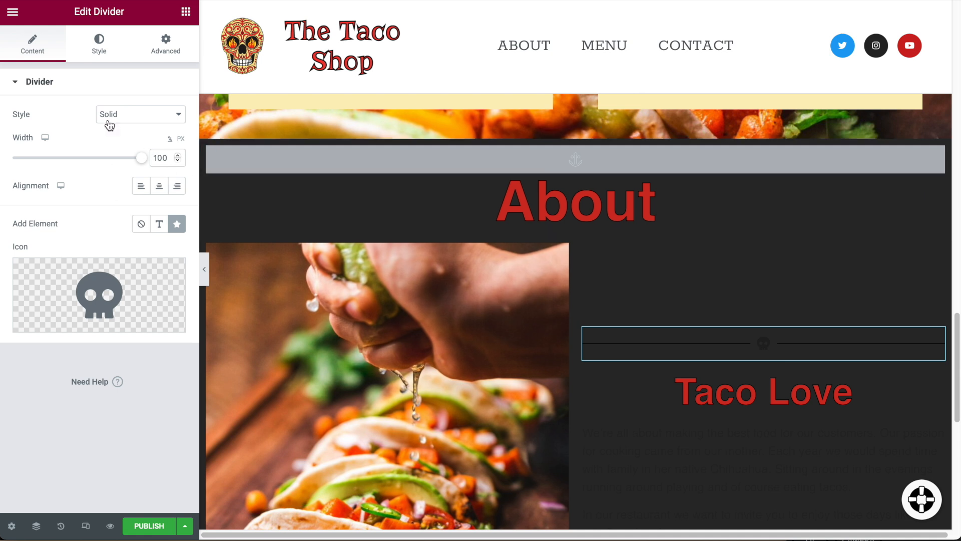
click(98, 43)
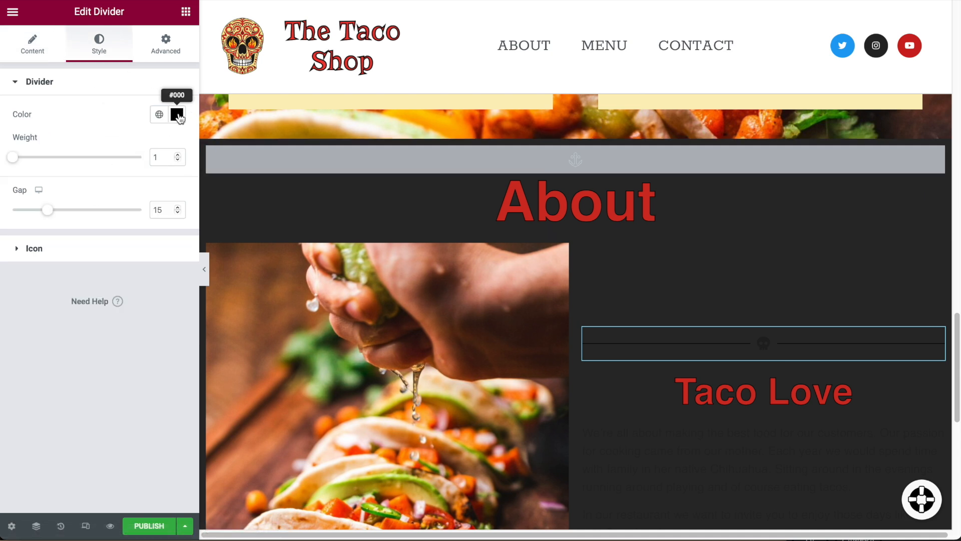
click(159, 115)
click(42, 254)
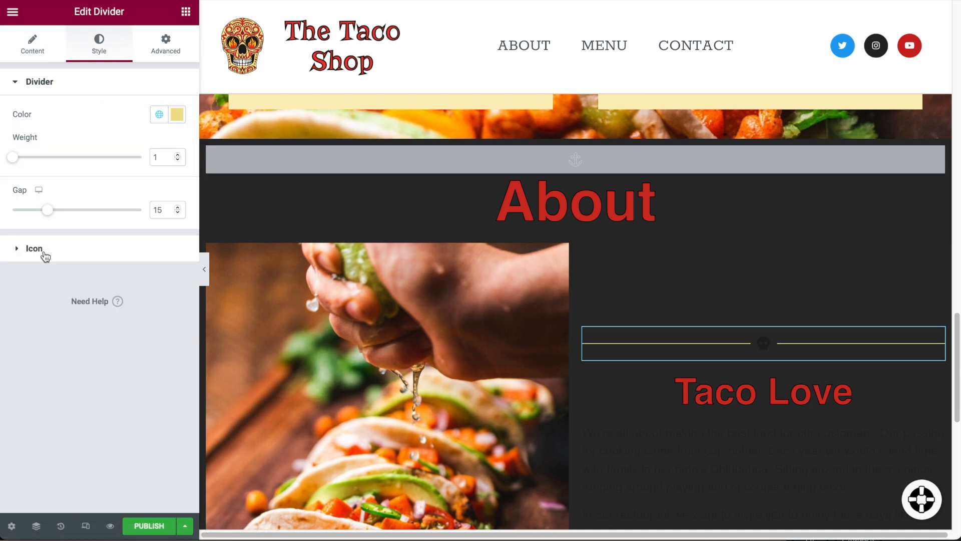
Make the divider's skull icon Accent yellow as well.
click(25, 258)
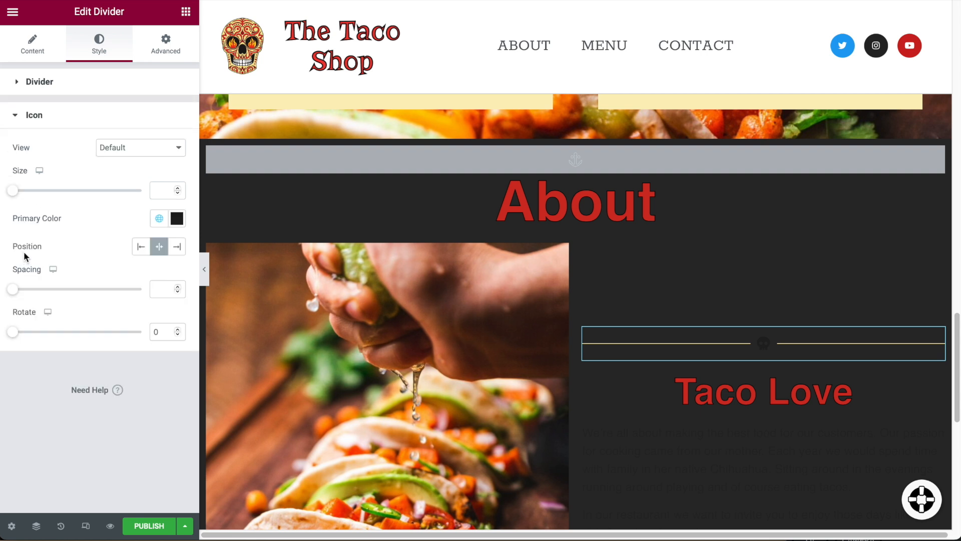
click(157, 220)
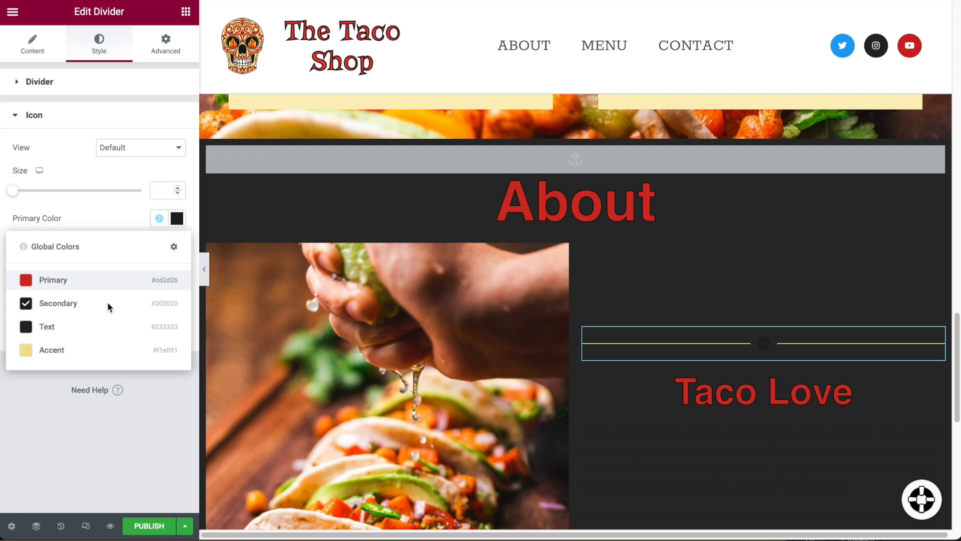
click(65, 350)
scroll(696, 349, down, 2)
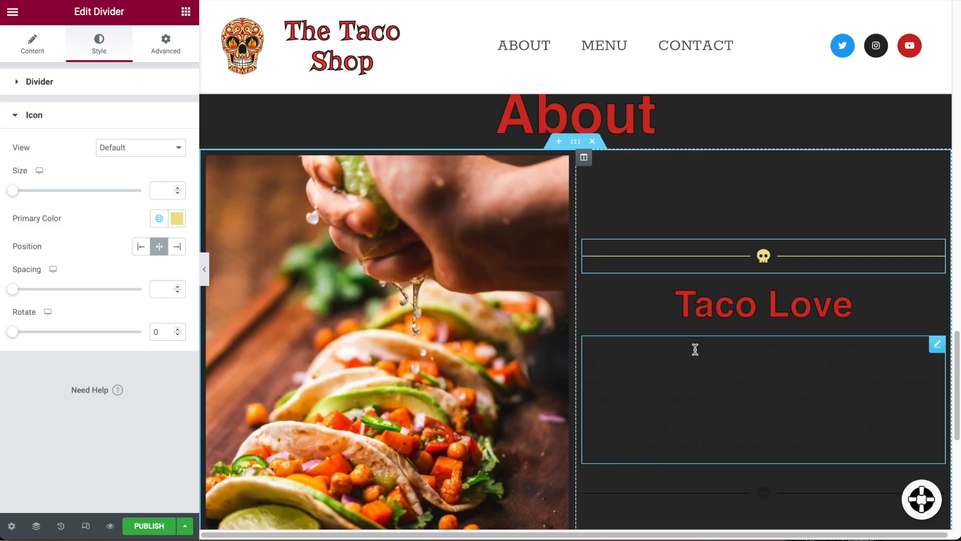
click(938, 344)
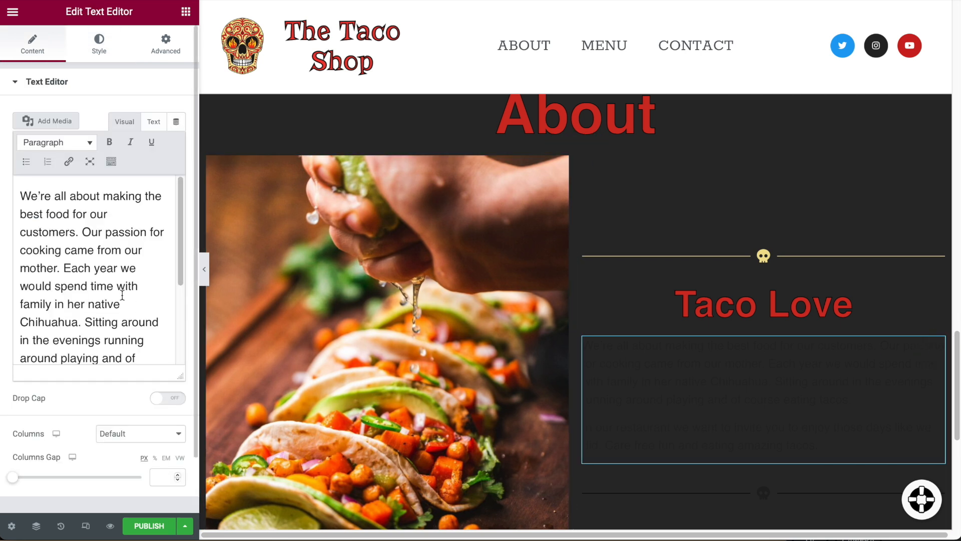
Set the Taco Love paragraph's text colour to the Accent global colour.
click(100, 45)
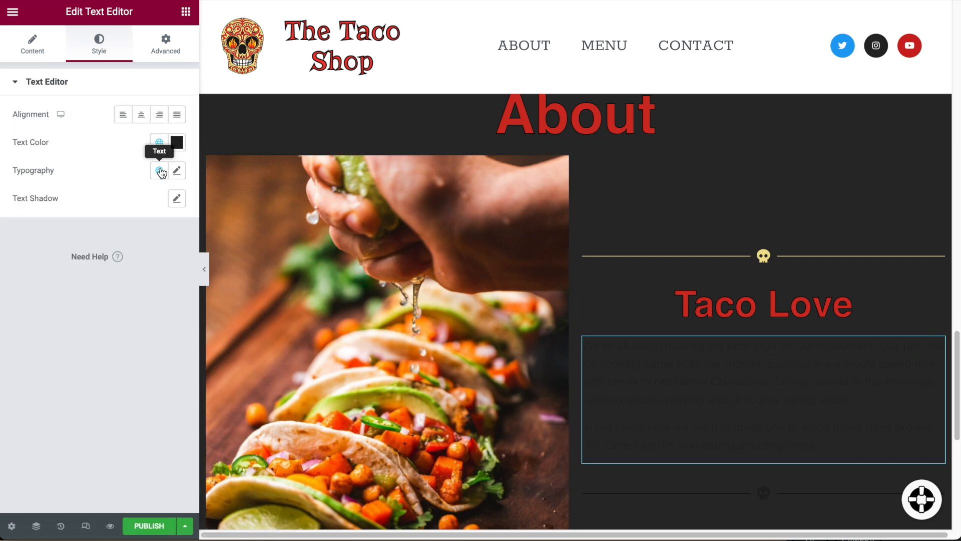
click(160, 144)
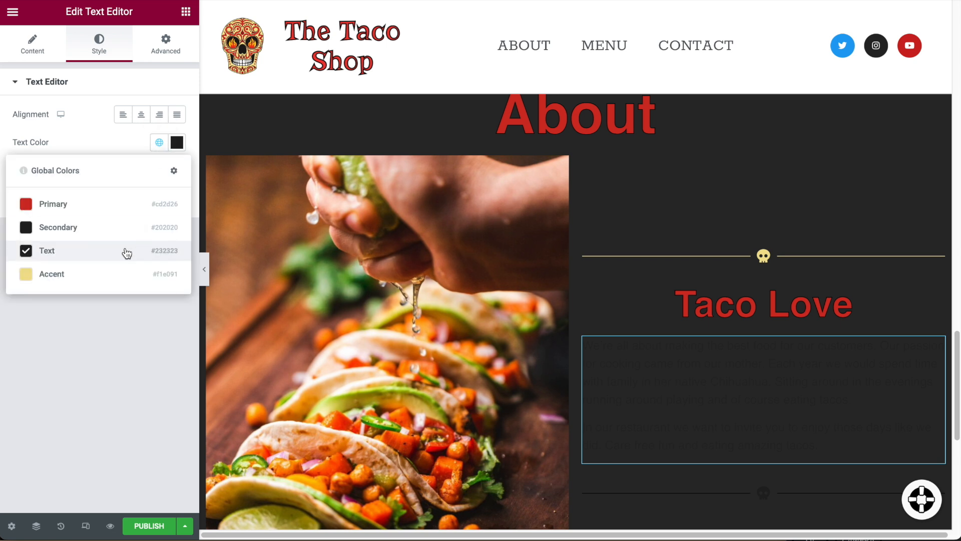
click(84, 275)
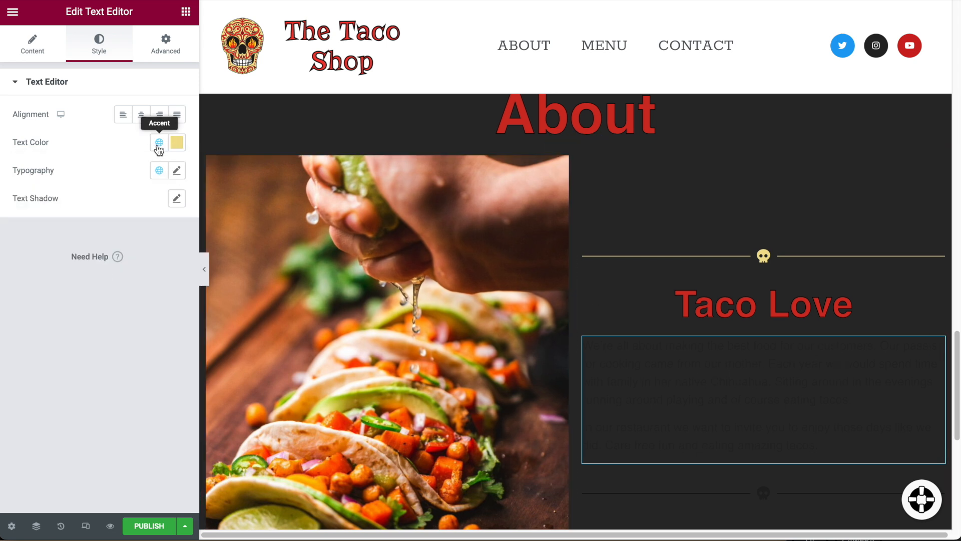
scroll(821, 397, down, 1)
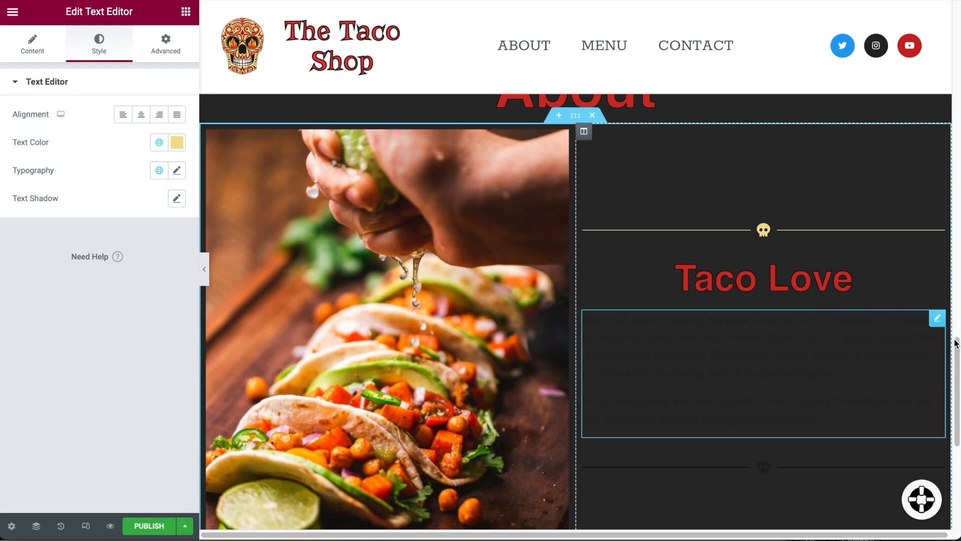
In Text mode, delete the inline <p style> tags so both paragraphs become one block.
click(12, 49)
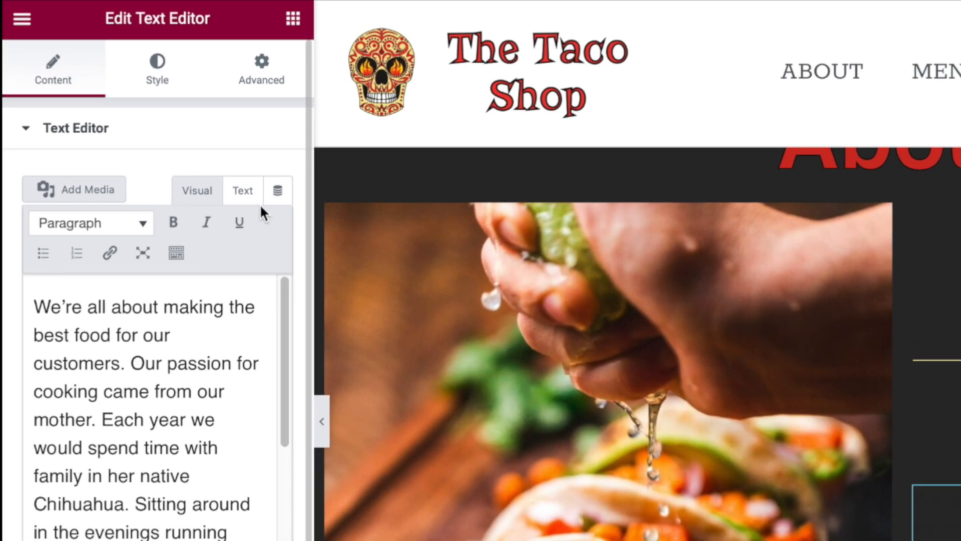
click(182, 149)
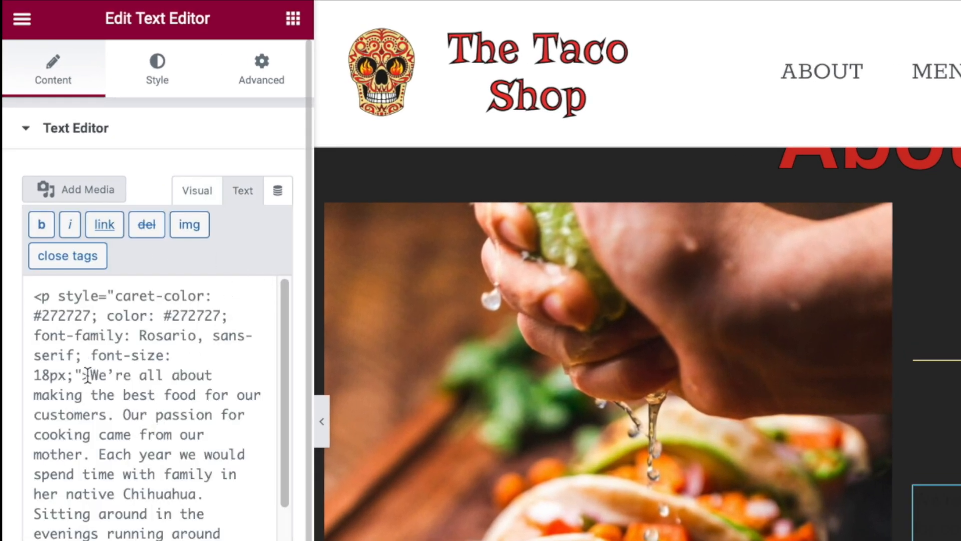
drag(89, 375, 22, 295)
key(BackSpace)
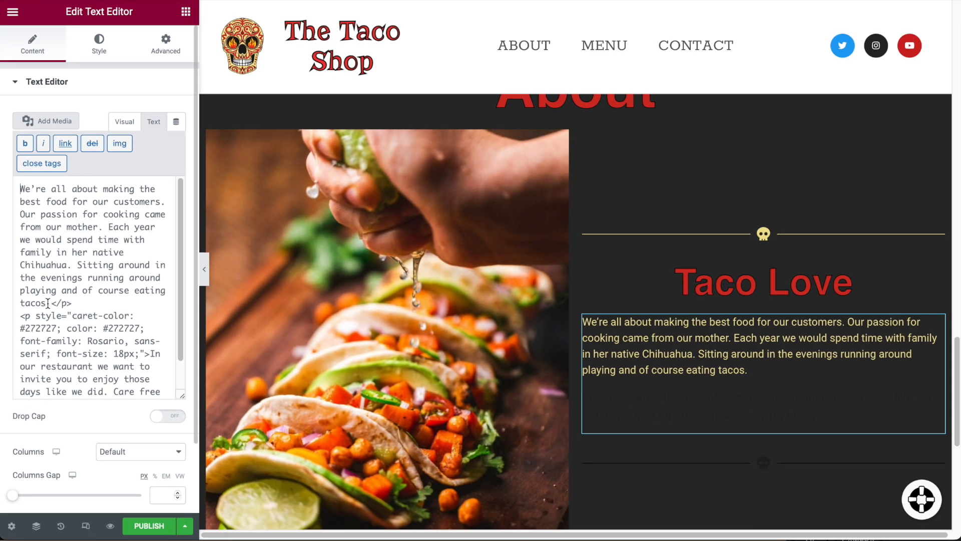
drag(50, 303, 138, 319)
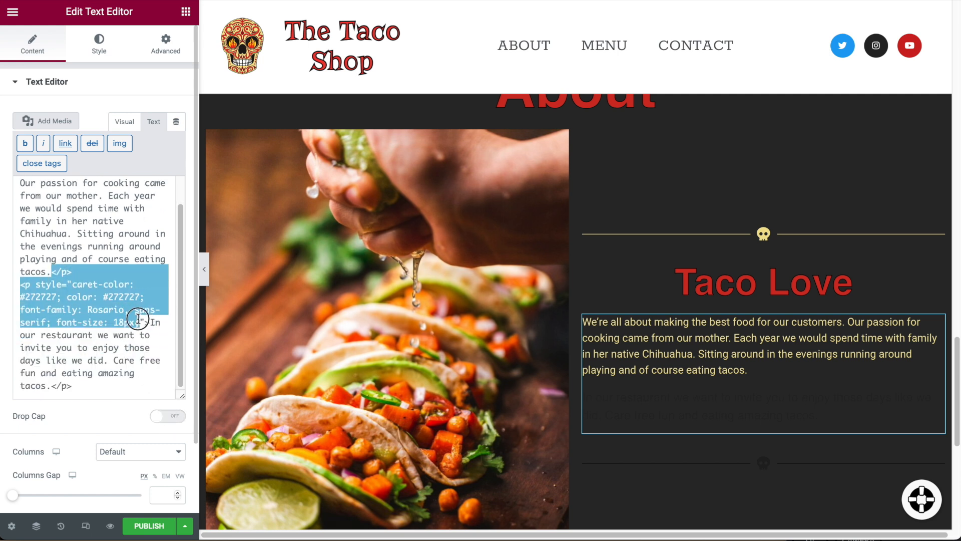
key(BackSpace)
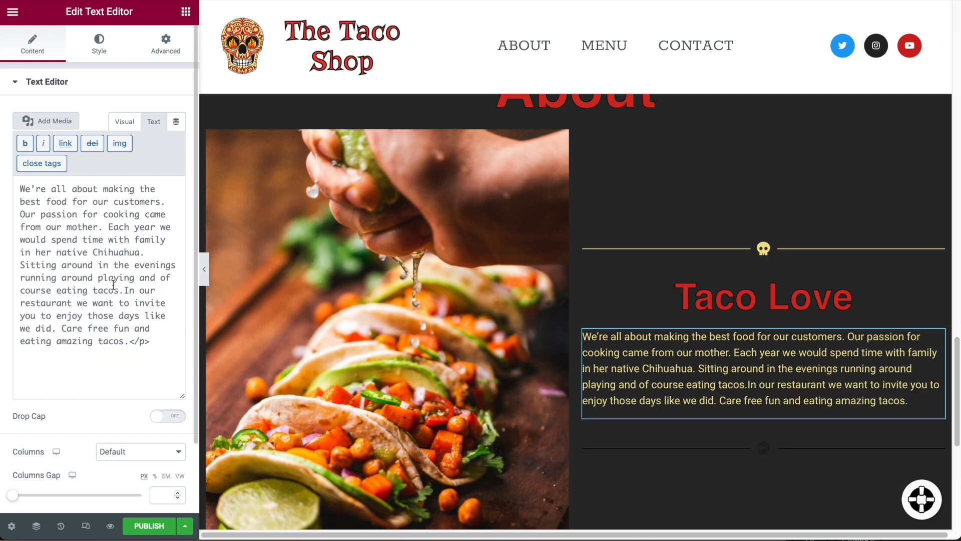
key(BackSpace)
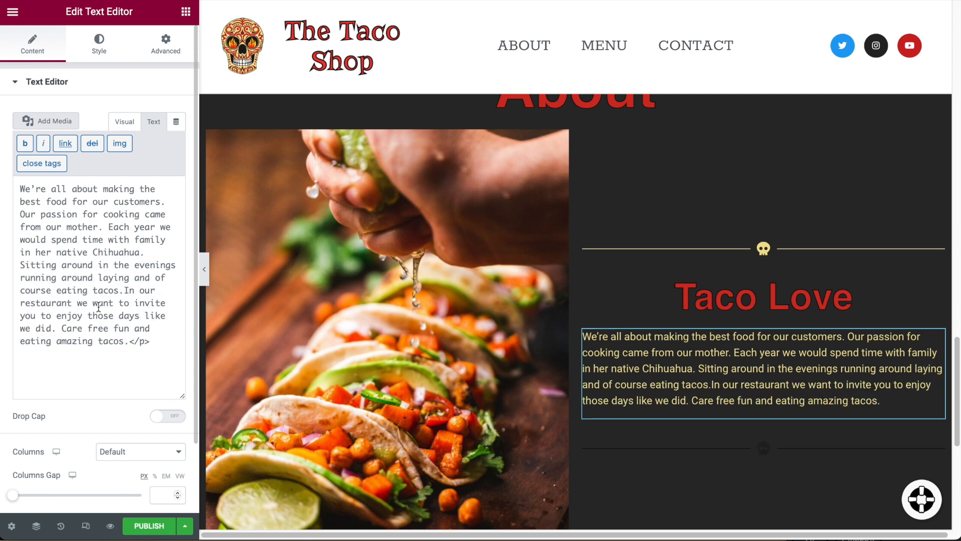
key(BackSpace)
key(BackSpace)
key(BackSpace)
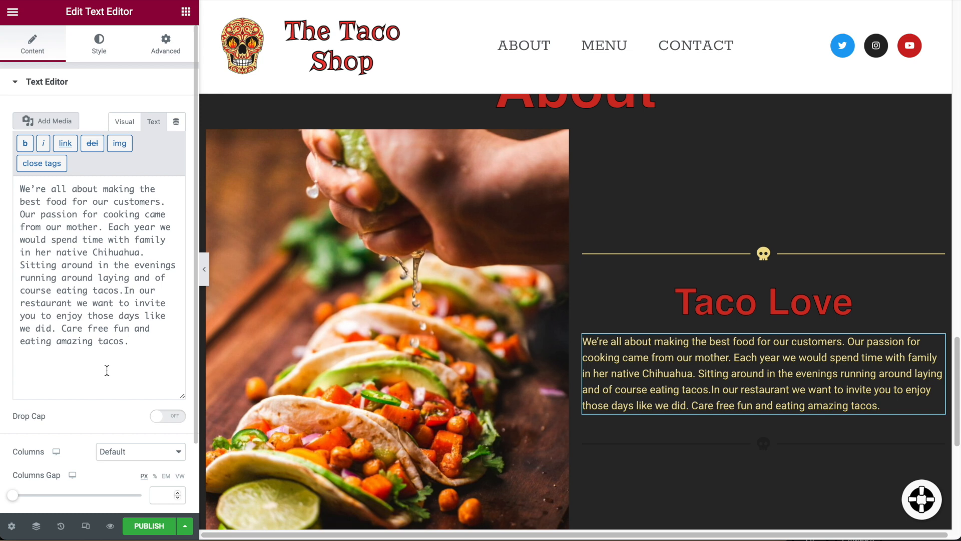
Set the Taco Love paragraph's typography size to 18 px.
click(105, 48)
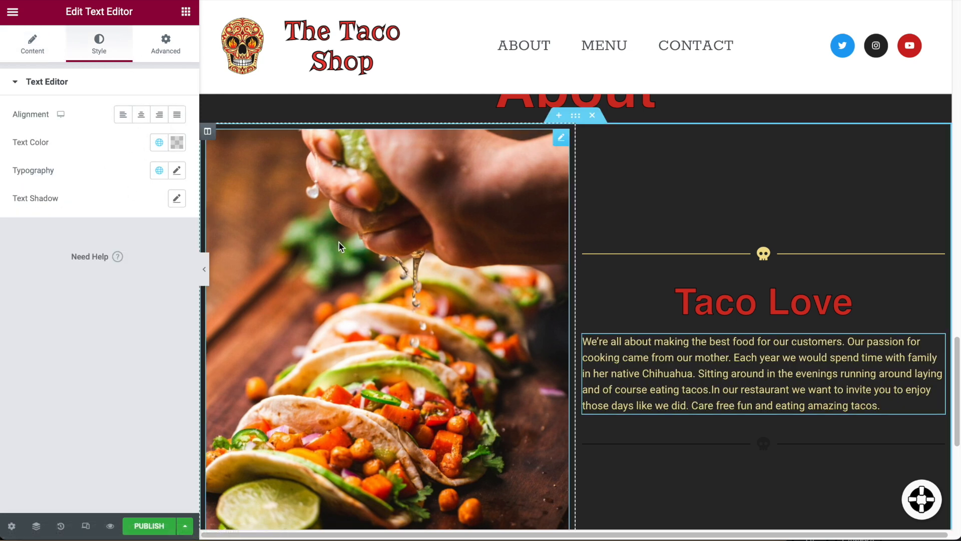
click(178, 172)
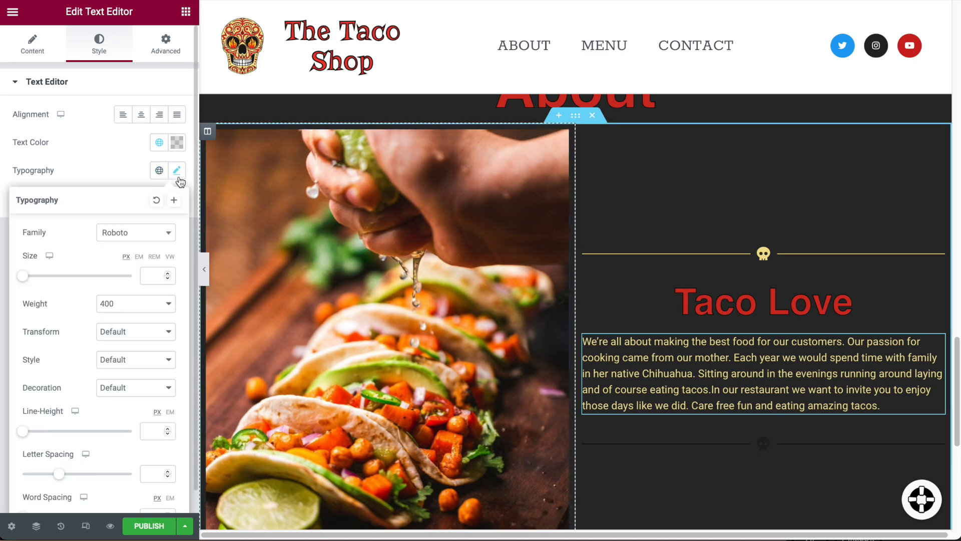
drag(26, 275, 33, 280)
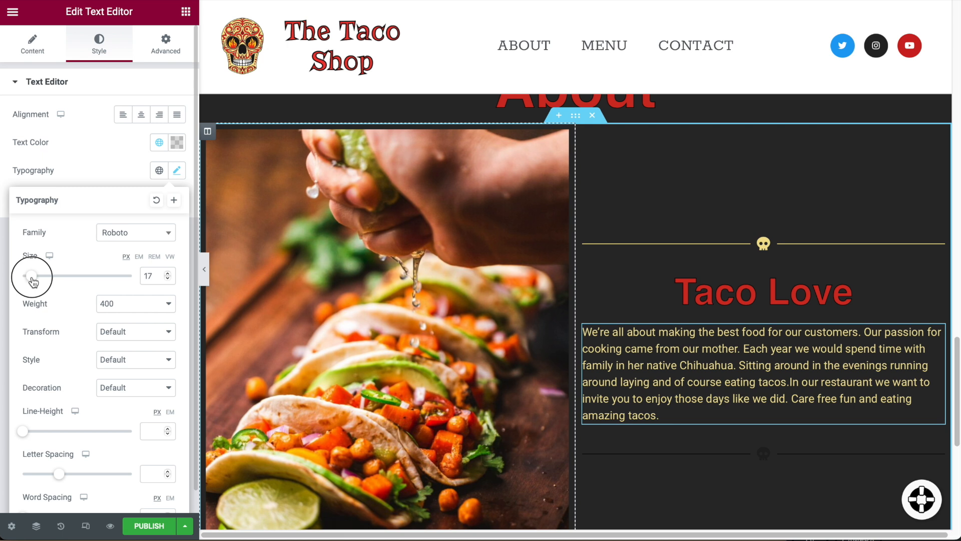
drag(33, 280, 32, 278)
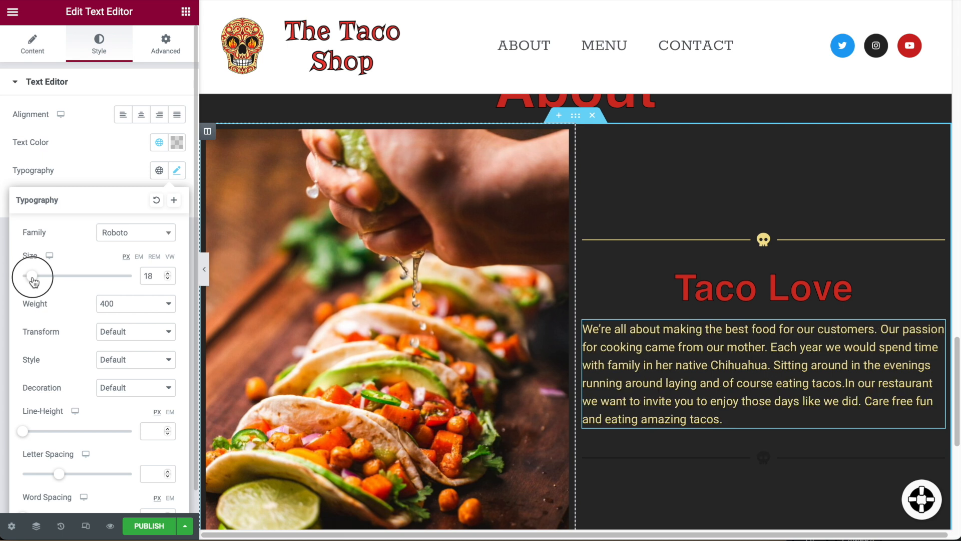
scroll(721, 325, down, 1)
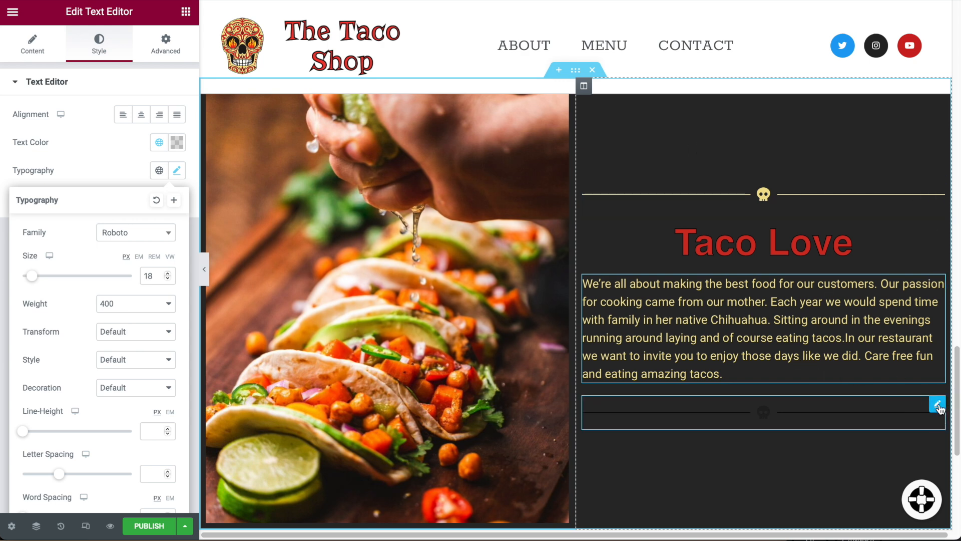
Open the Style settings of the divider below the paragraph.
click(939, 405)
click(99, 44)
scroll(677, 306, down, 5)
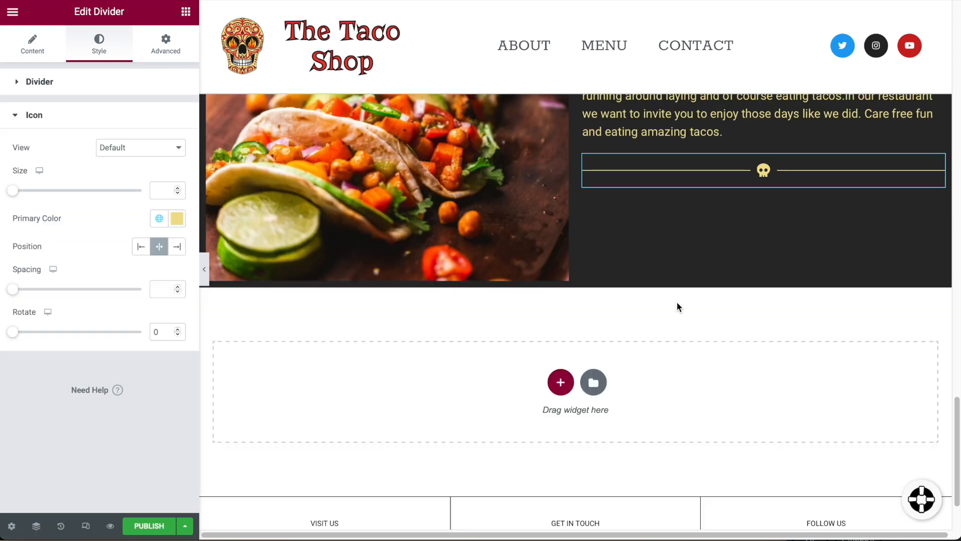
scroll(677, 306, down, 2)
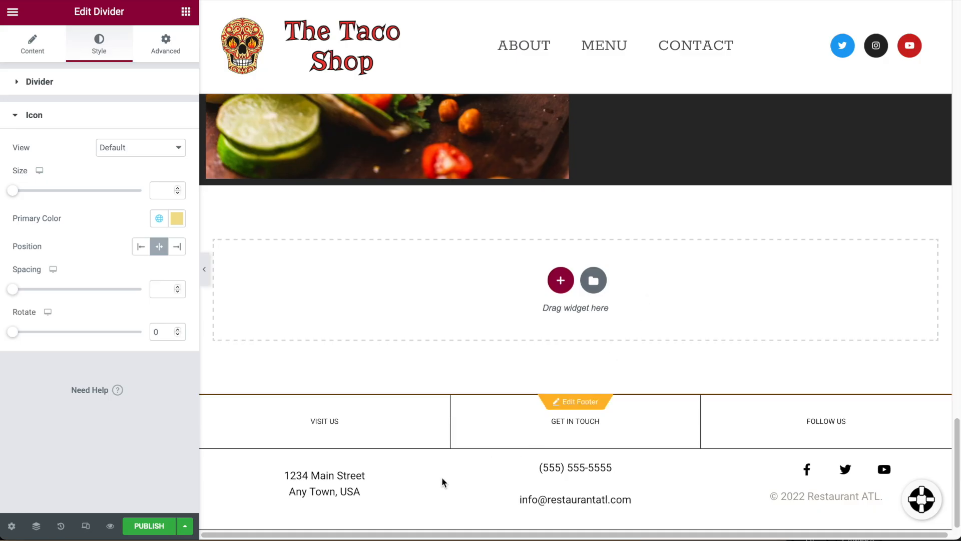
scroll(482, 422, up, 3)
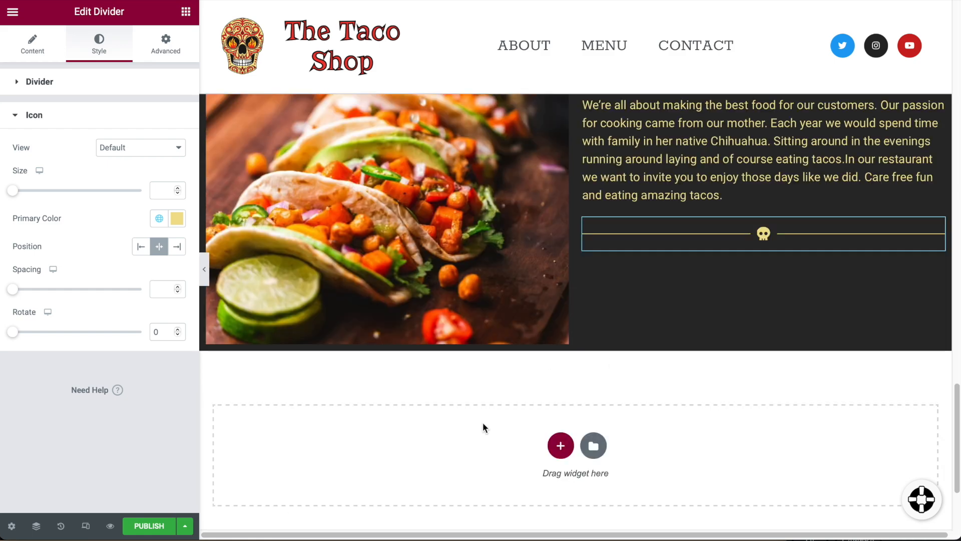
scroll(483, 422, up, 20)
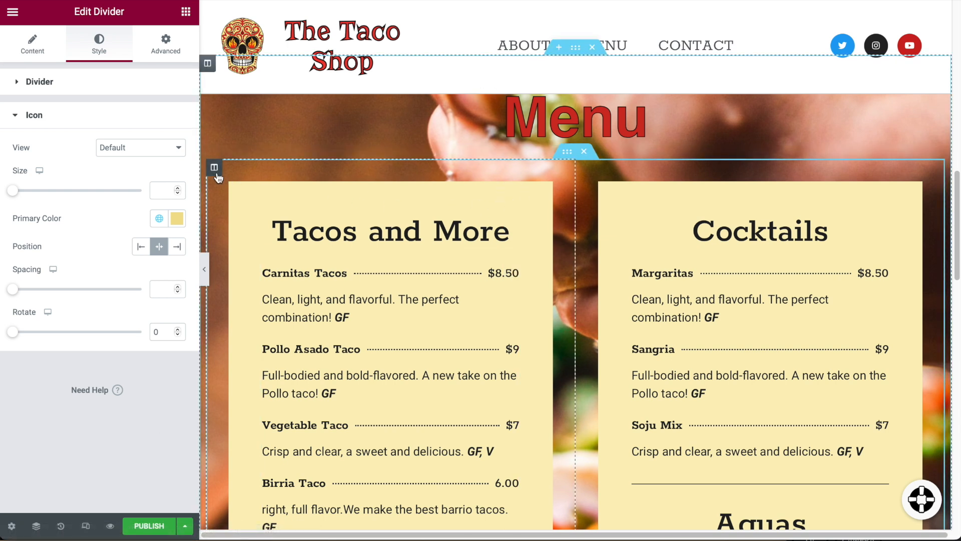
Paste cream #FEF4E5 as the background colour of both the Tacos and More and Cocktails columns.
click(214, 167)
click(177, 170)
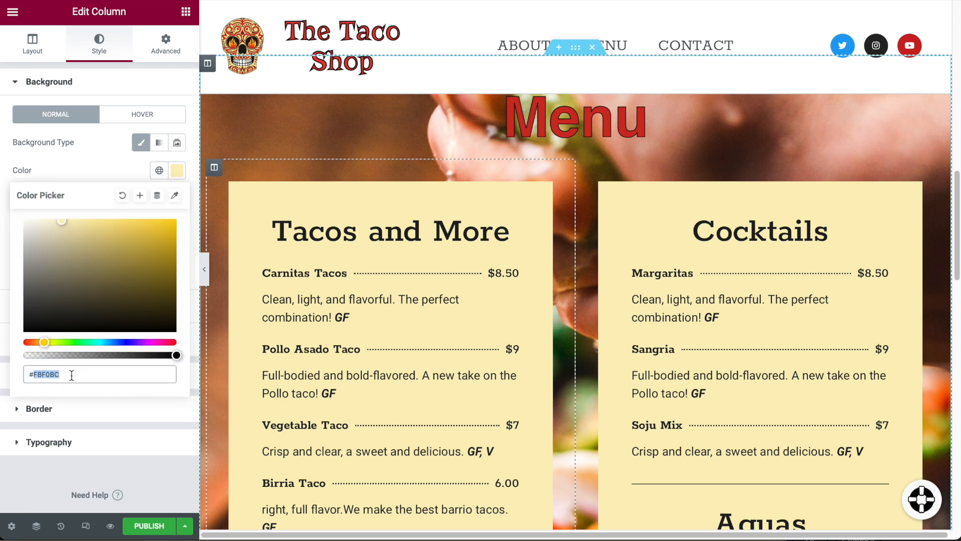
text(#FEF4E5)
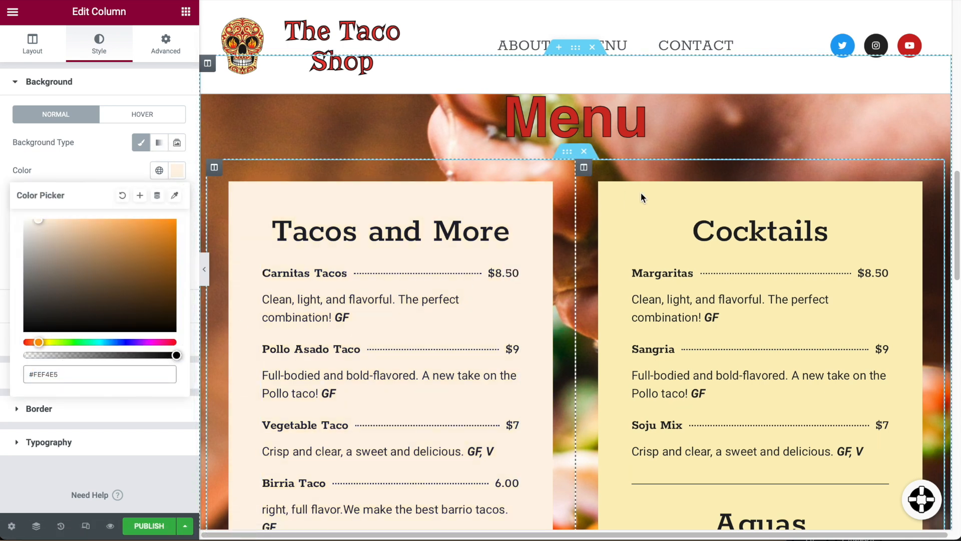
click(584, 169)
click(177, 171)
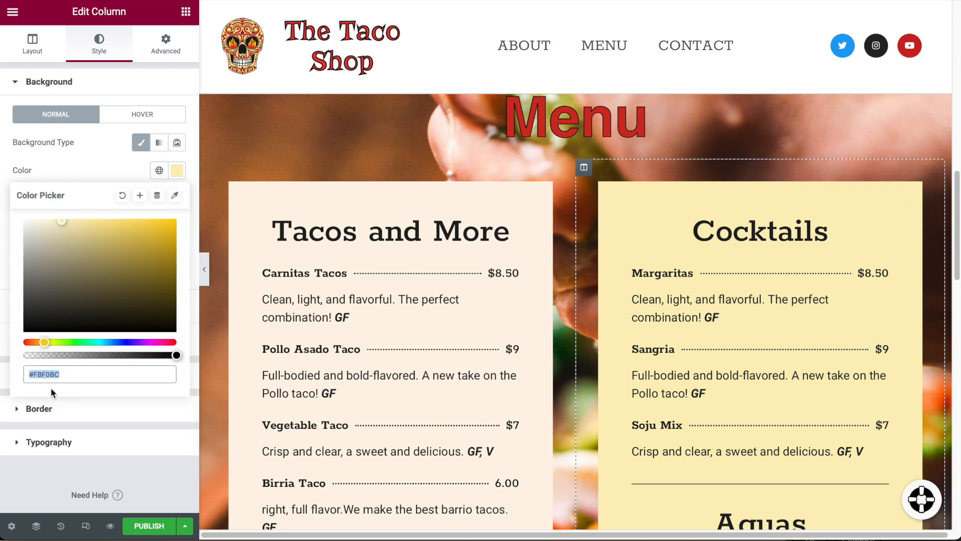
text(FEF4E5)
click(491, 309)
scroll(493, 332, down, 6)
scroll(493, 332, down, 10)
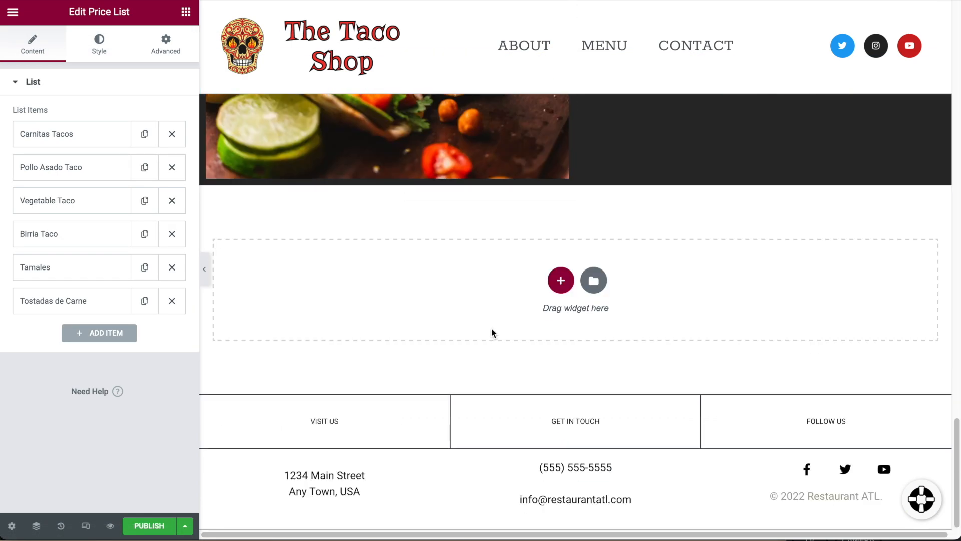
scroll(491, 329, up, 15)
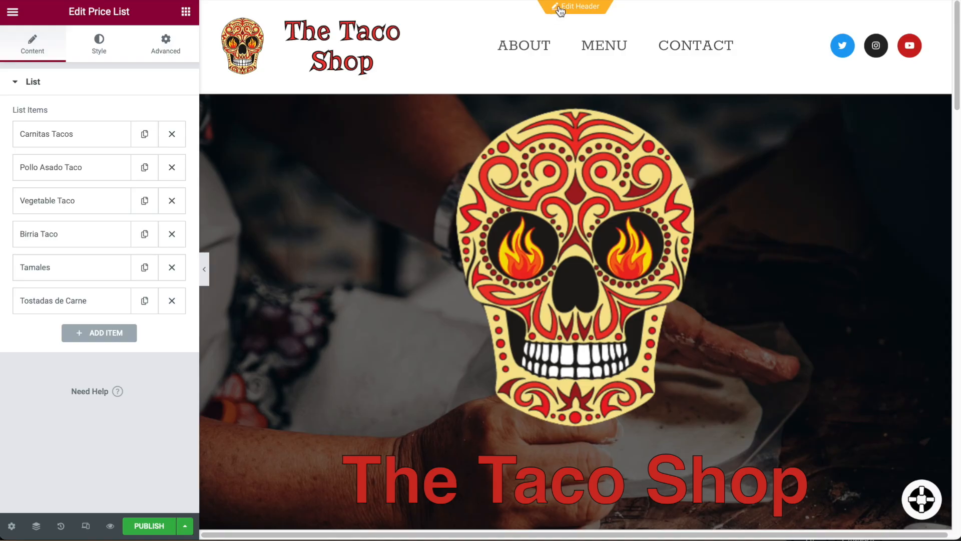
Save the page changes and open the site header template with its section selected.
click(560, 8)
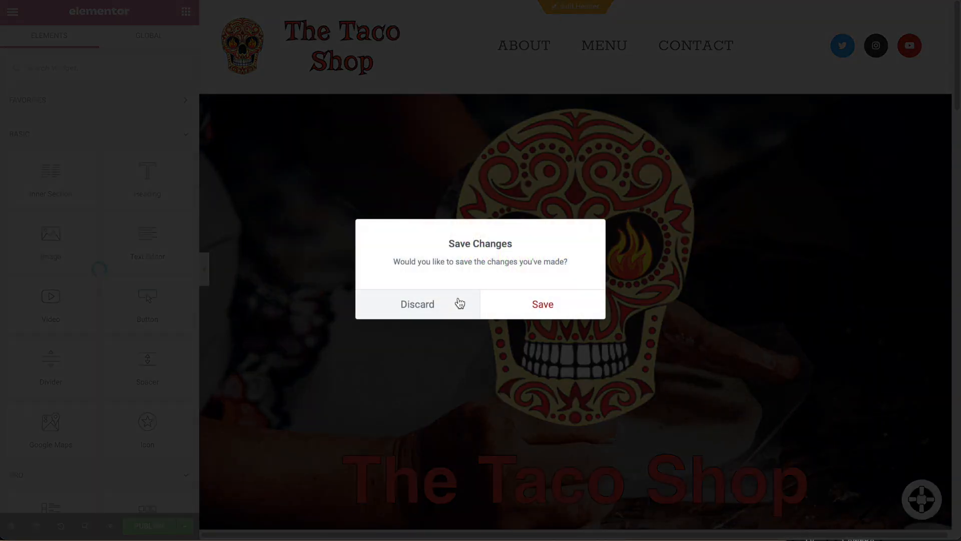
click(532, 303)
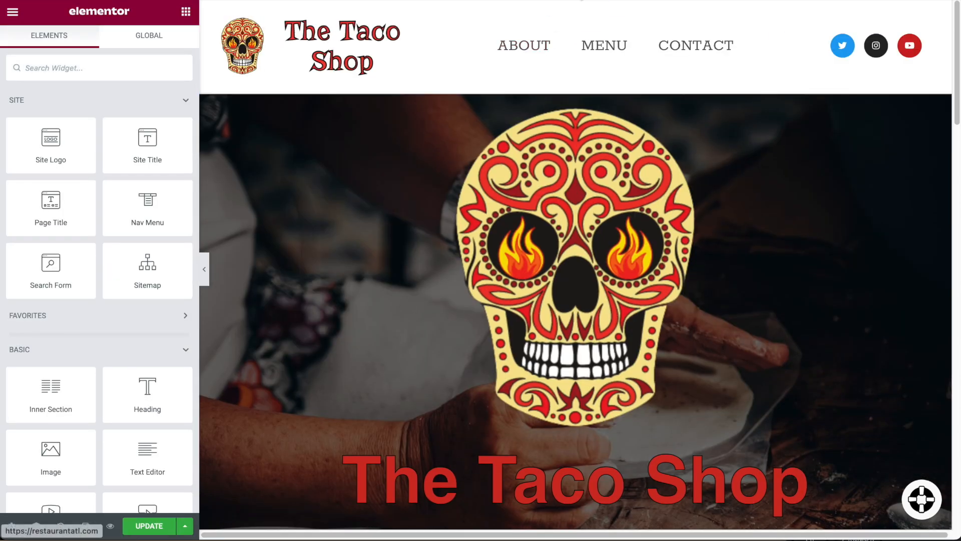
click(575, 9)
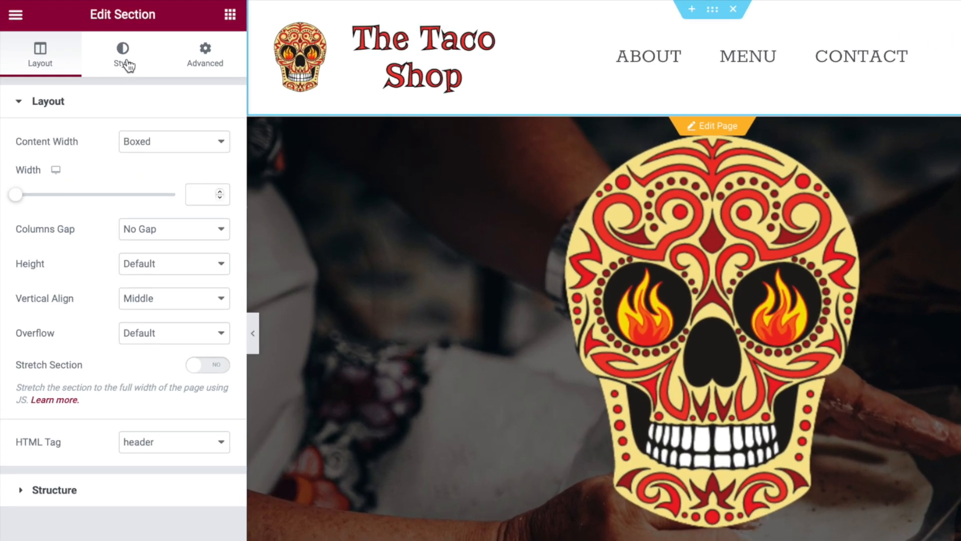
Paste #FEF4E5 as the header section's background colour and update the header template.
click(99, 44)
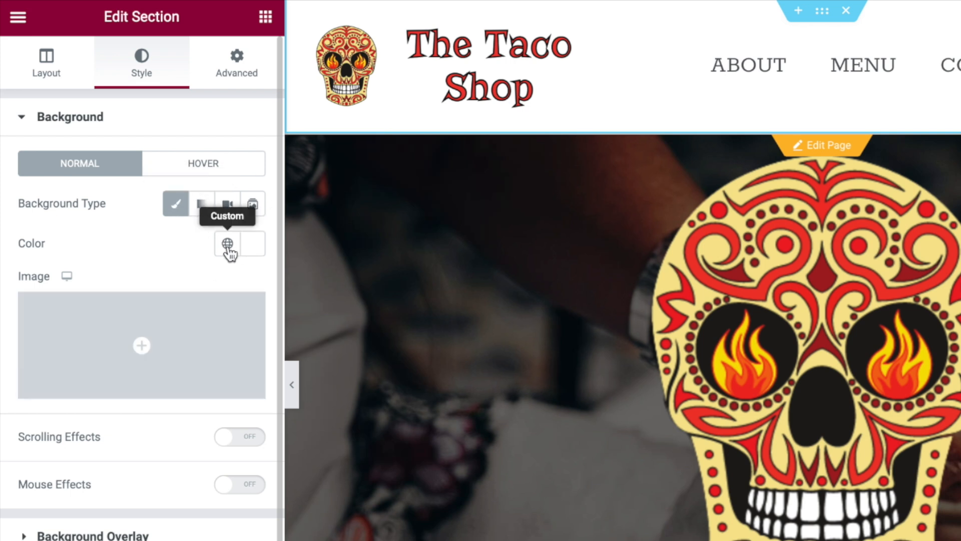
click(260, 251)
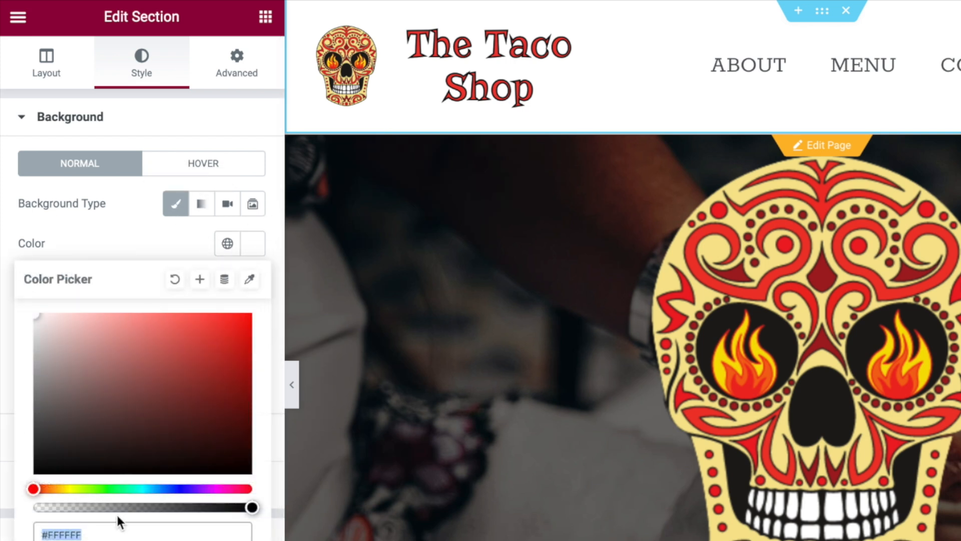
text(FEF4E5)
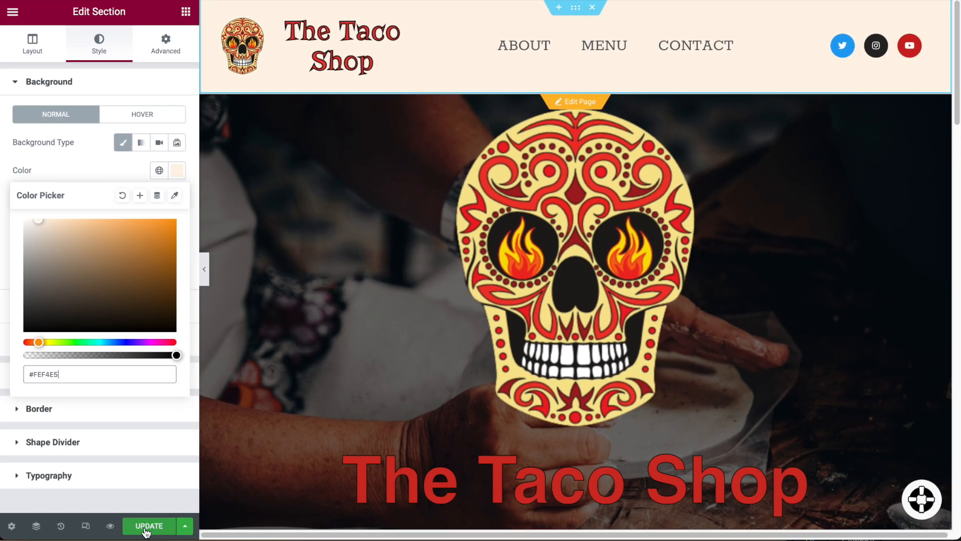
click(146, 529)
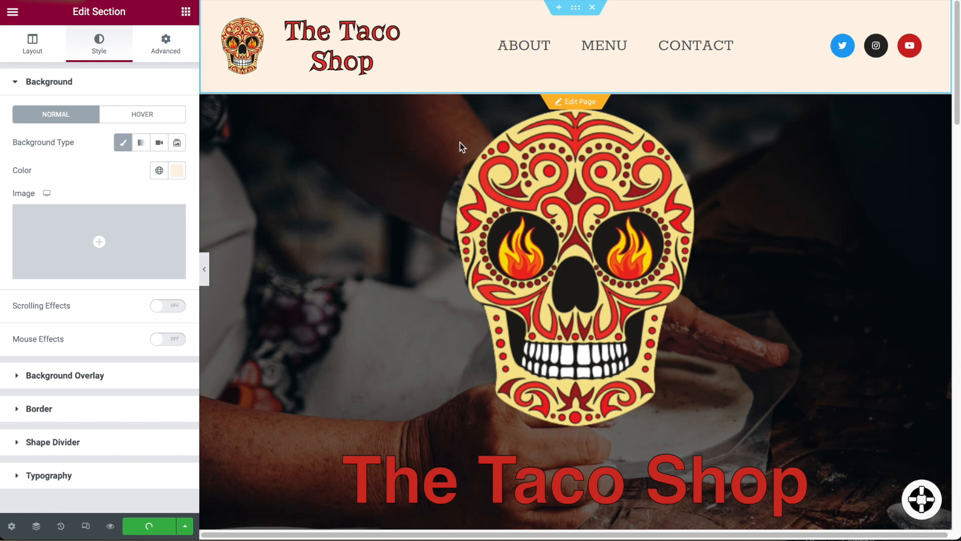
scroll(457, 152, down, 15)
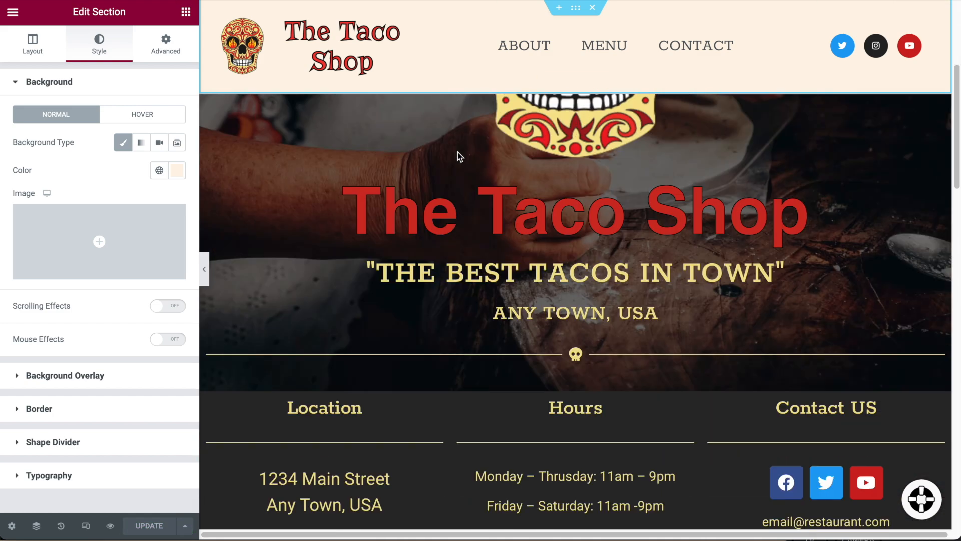
scroll(459, 188, down, 5)
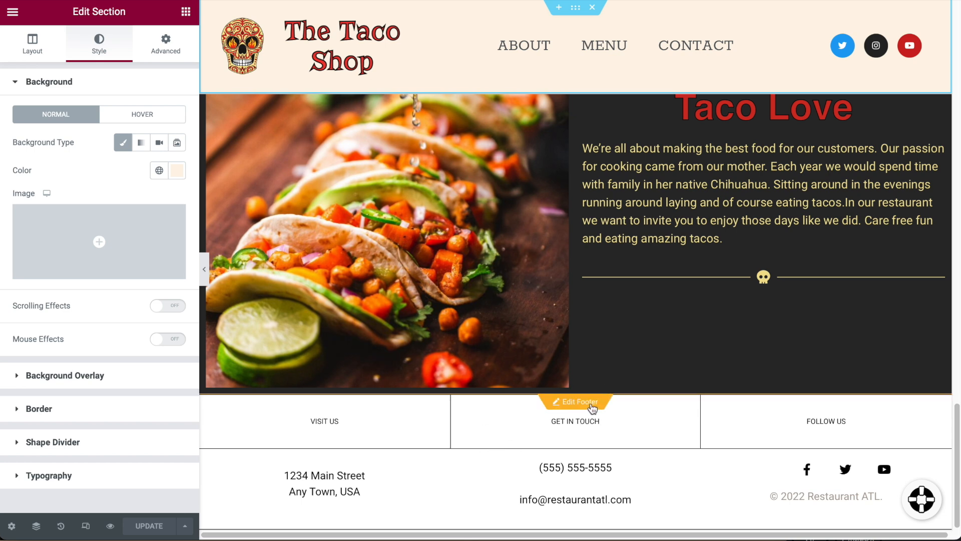
Give the footer section (Visit Us, Get in Touch, Follow Us) background #FEF4E5 and update it.
click(591, 403)
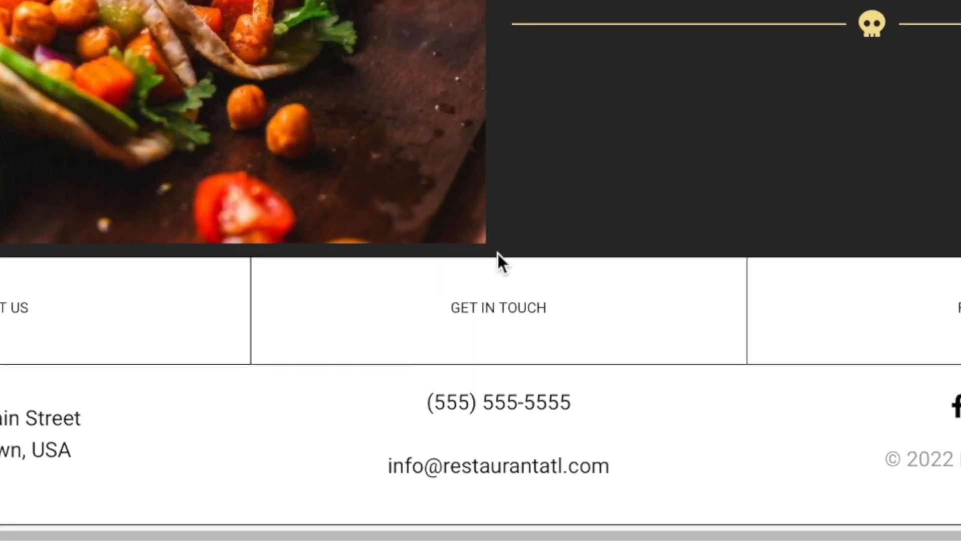
click(497, 247)
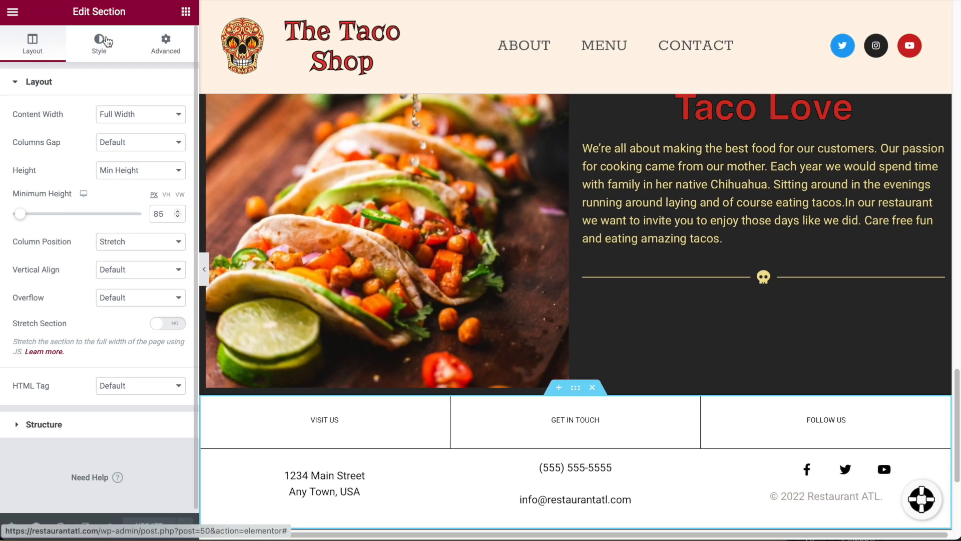
click(103, 42)
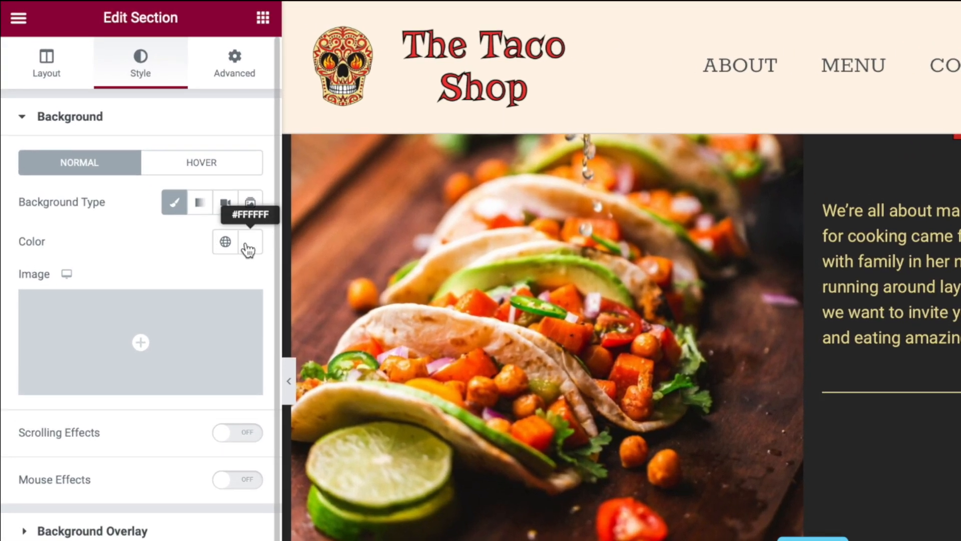
click(249, 243)
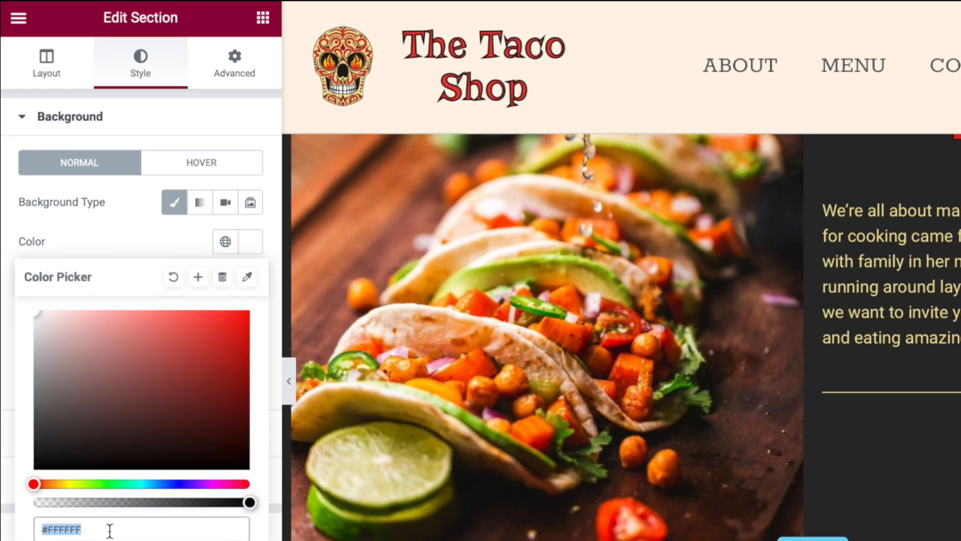
text(#FEF4E5)
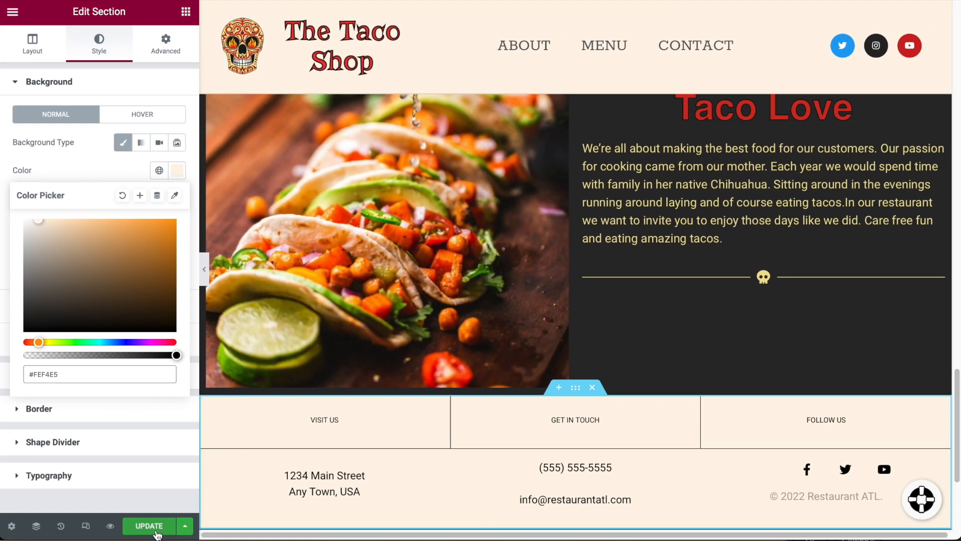
click(157, 533)
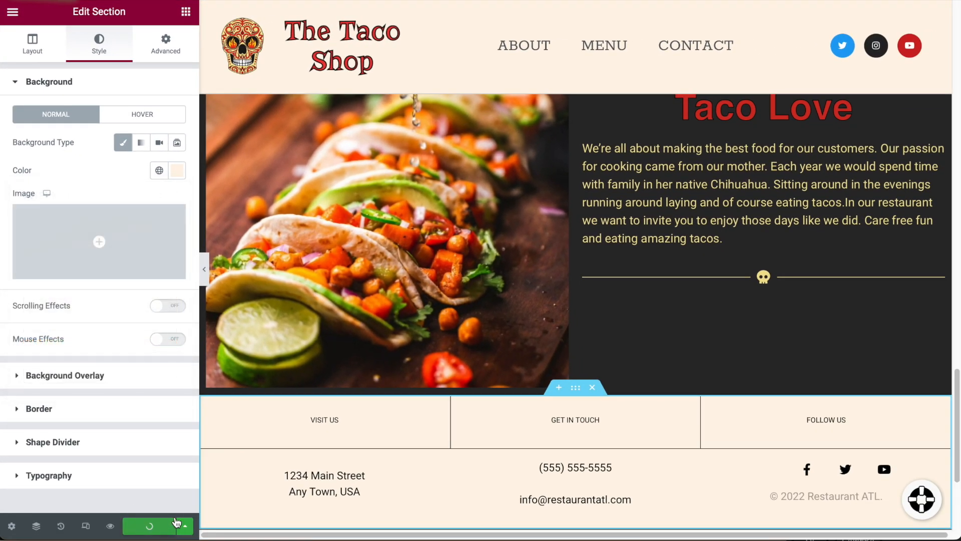
scroll(550, 450, up, 20)
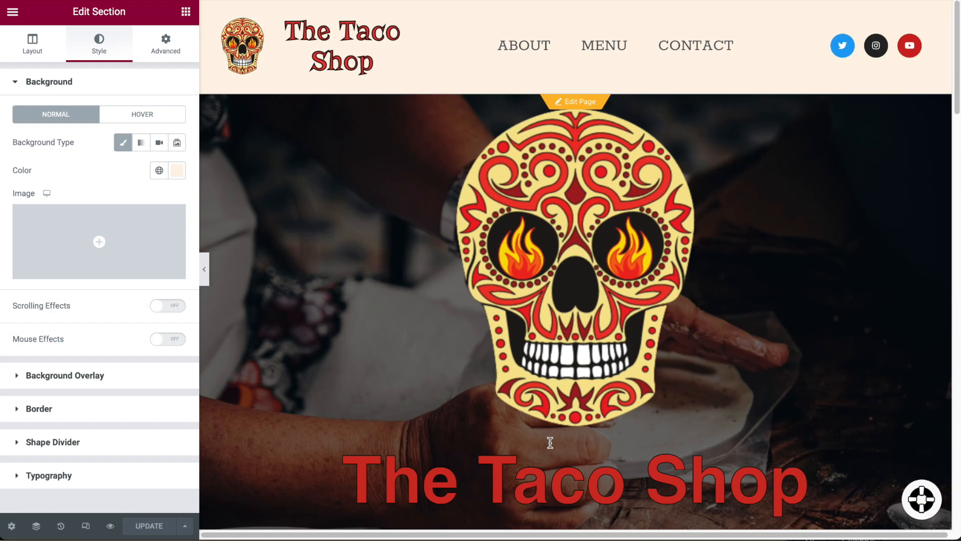
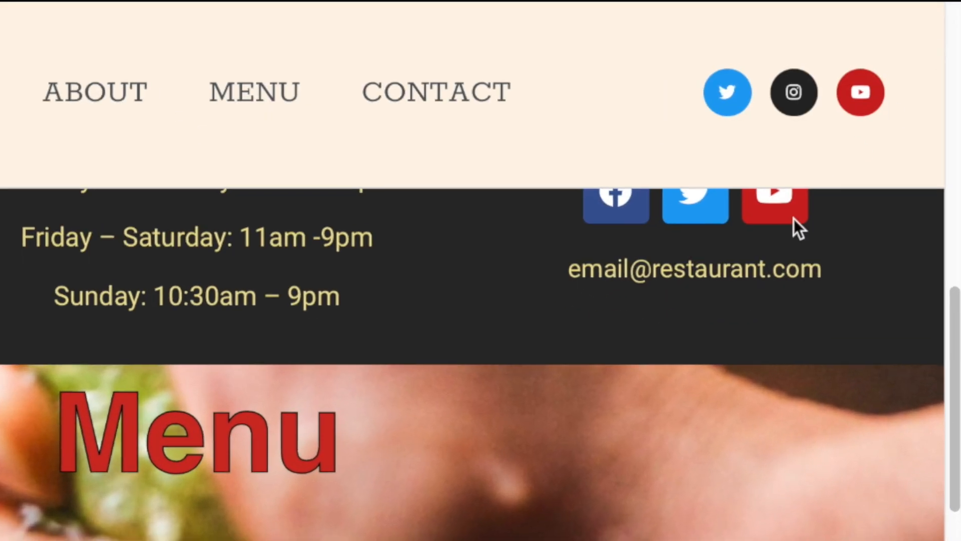
Reopen the Taco Shop home page in Elementor and switch on responsive preview mode.
scroll(245, 260, up, 12)
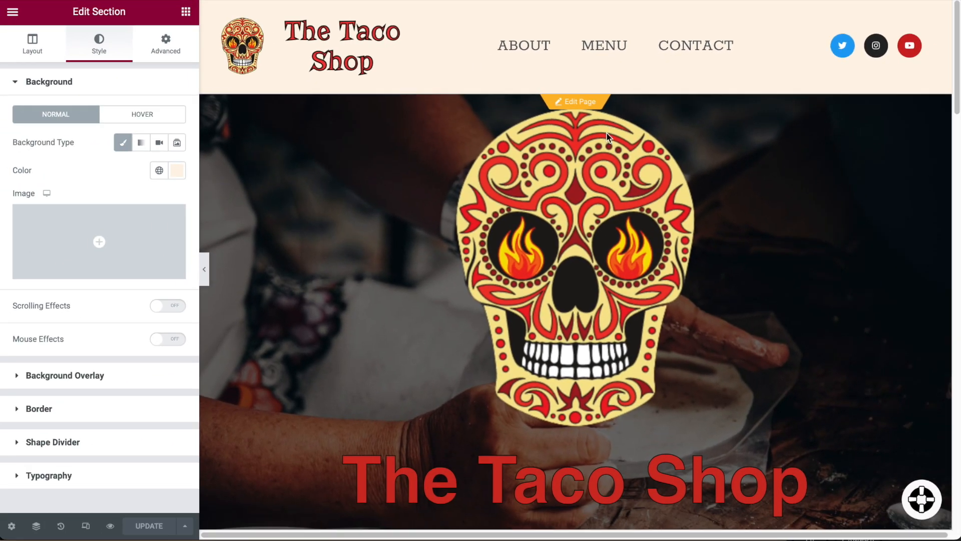
click(577, 105)
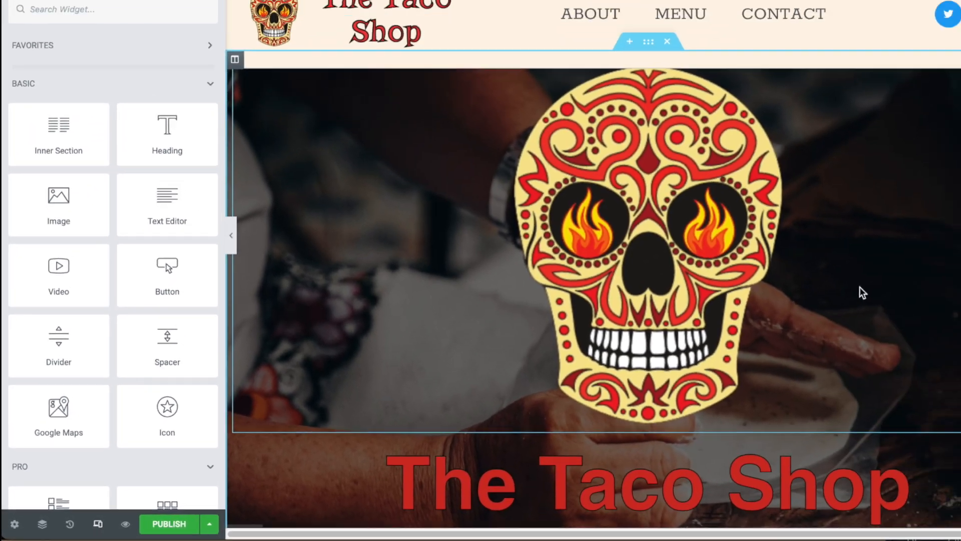
click(136, 518)
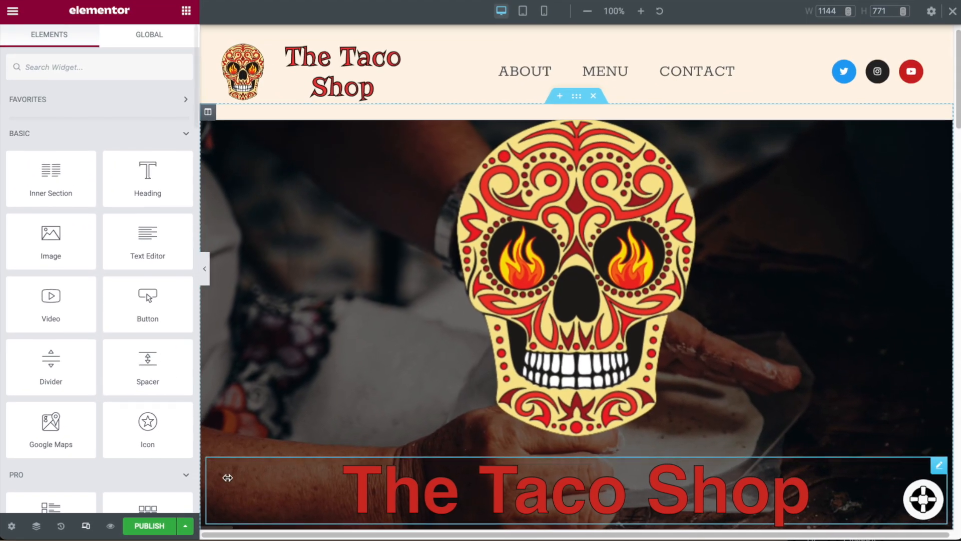
In the mobile preview, set the Tacos and More heading's typography size to 35 px.
click(543, 11)
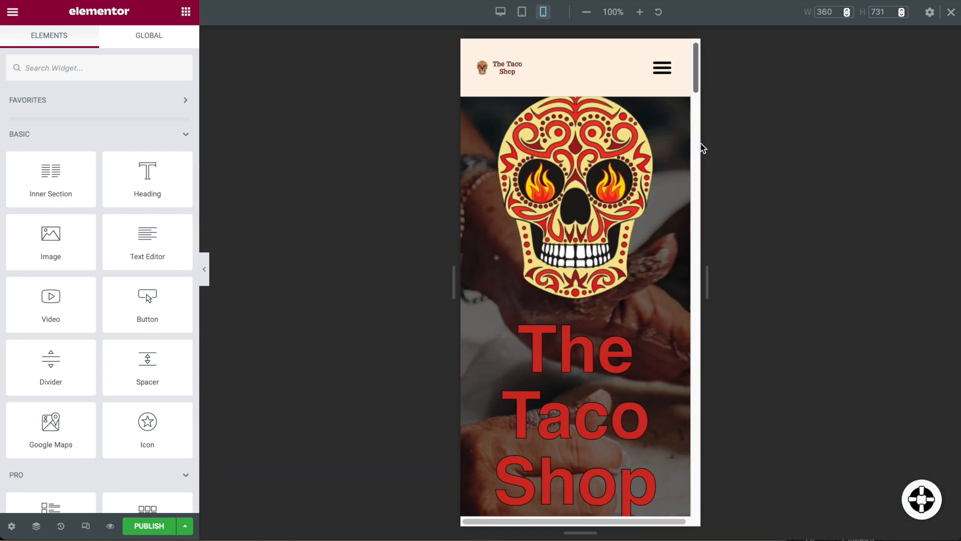
scroll(633, 165, down, 10)
scroll(629, 165, down, 15)
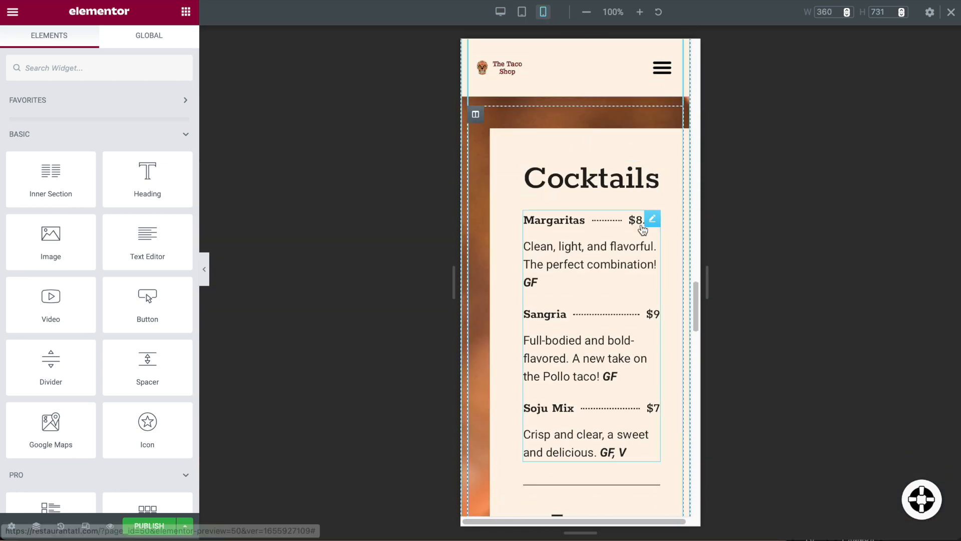
scroll(611, 260, up, 10)
scroll(601, 249, up, 3)
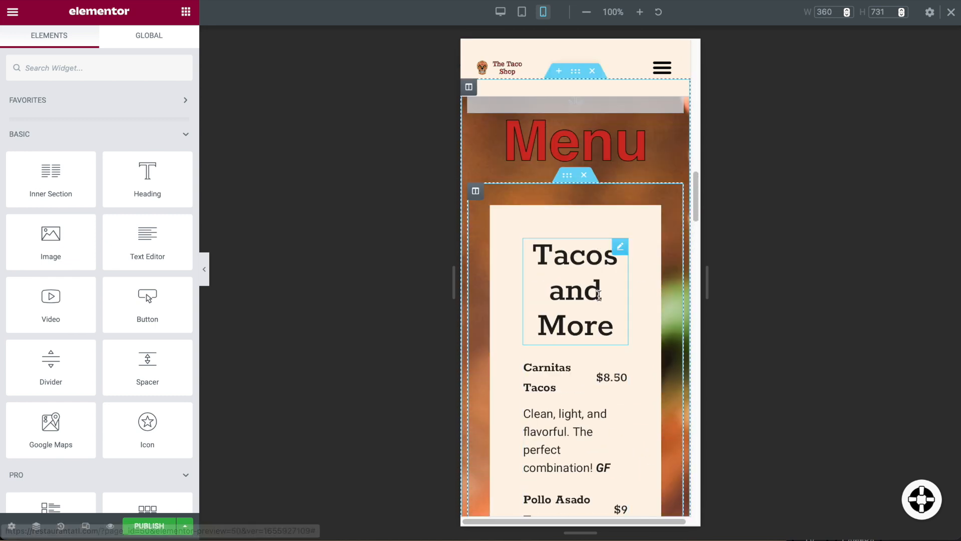
click(621, 246)
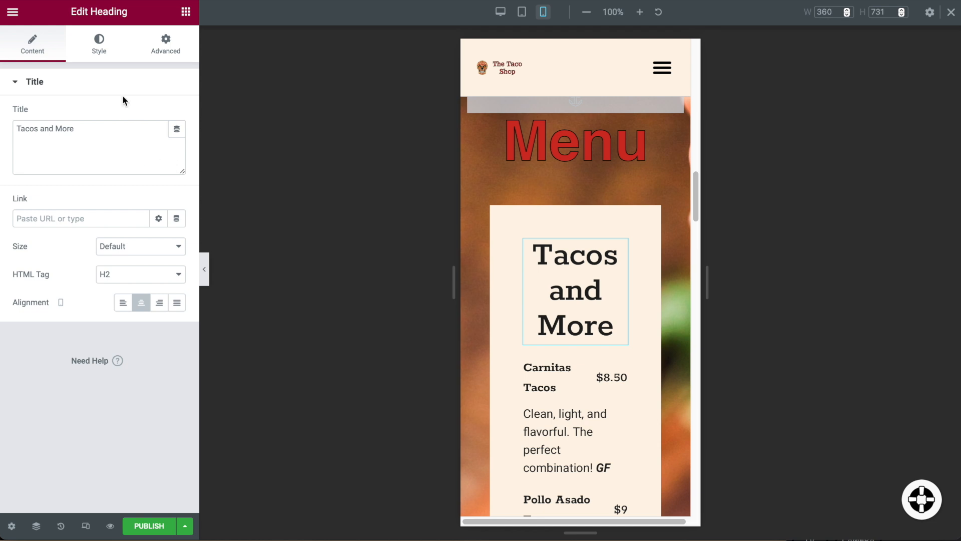
click(99, 44)
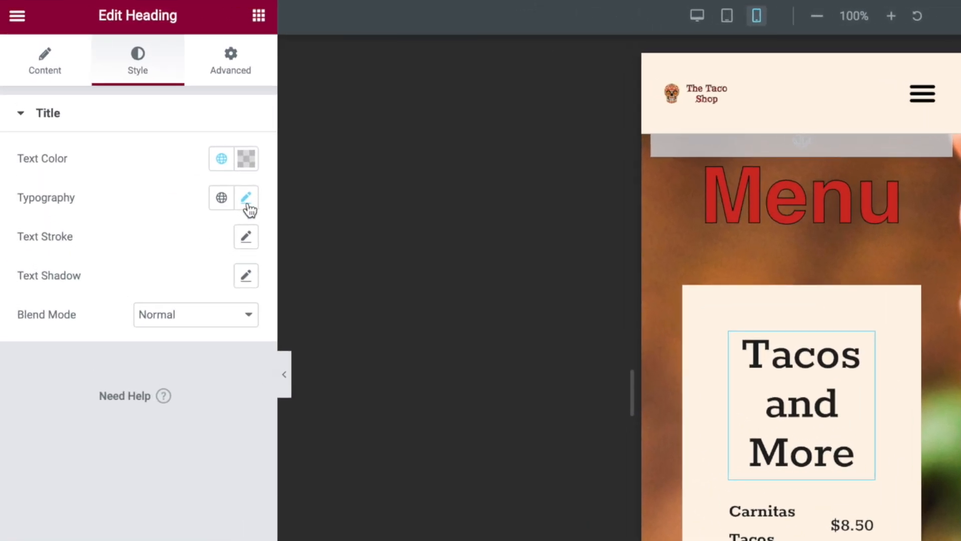
click(206, 166)
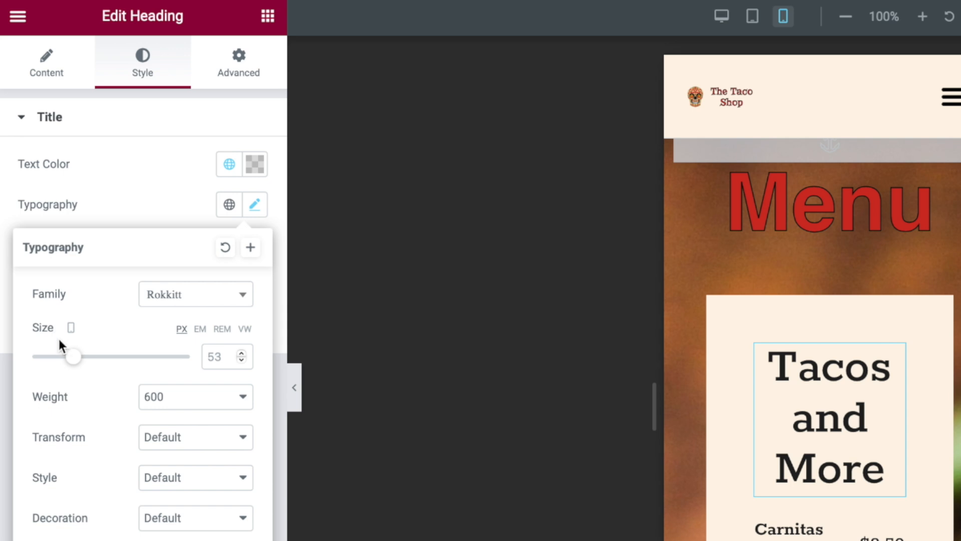
drag(79, 363, 47, 365)
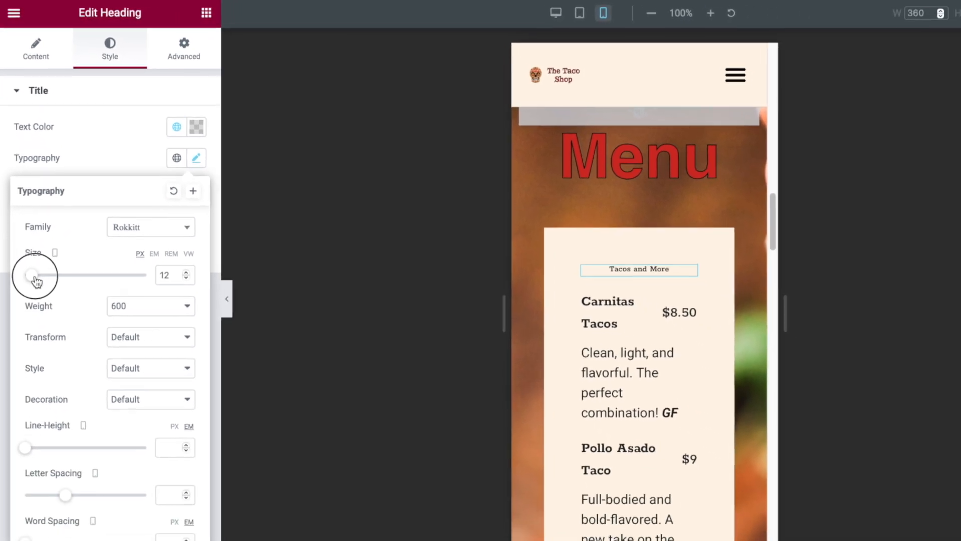
drag(36, 282, 45, 252)
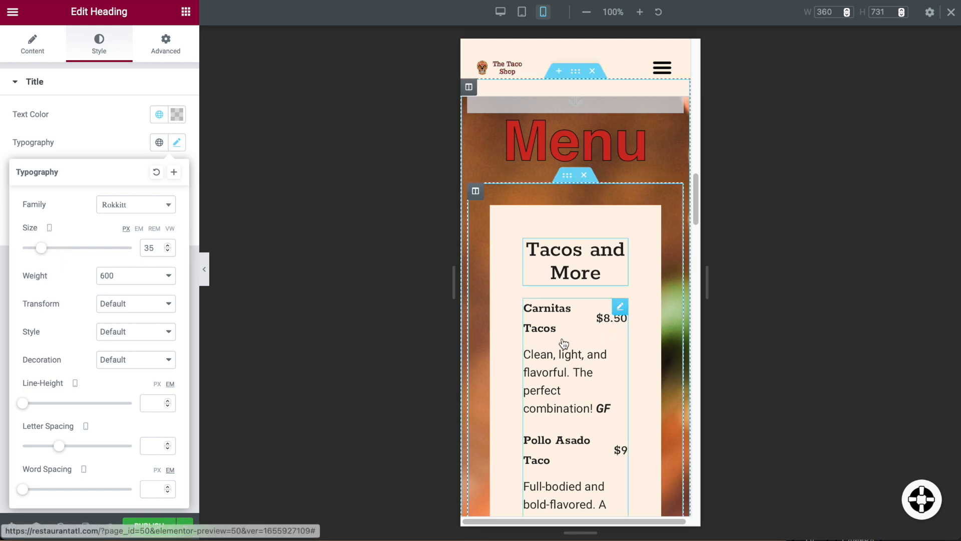
click(122, 125)
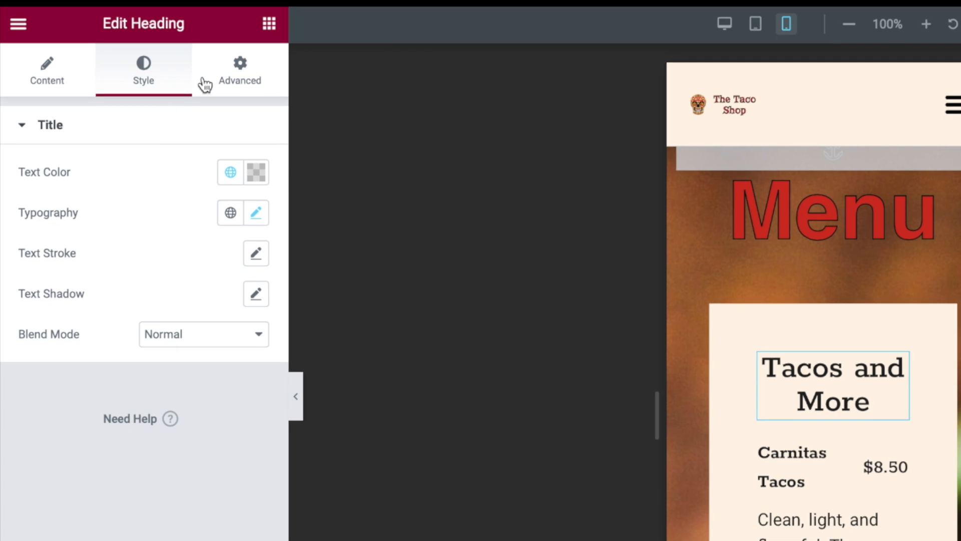
Link the heading's four margins and set them all to 0.
click(242, 66)
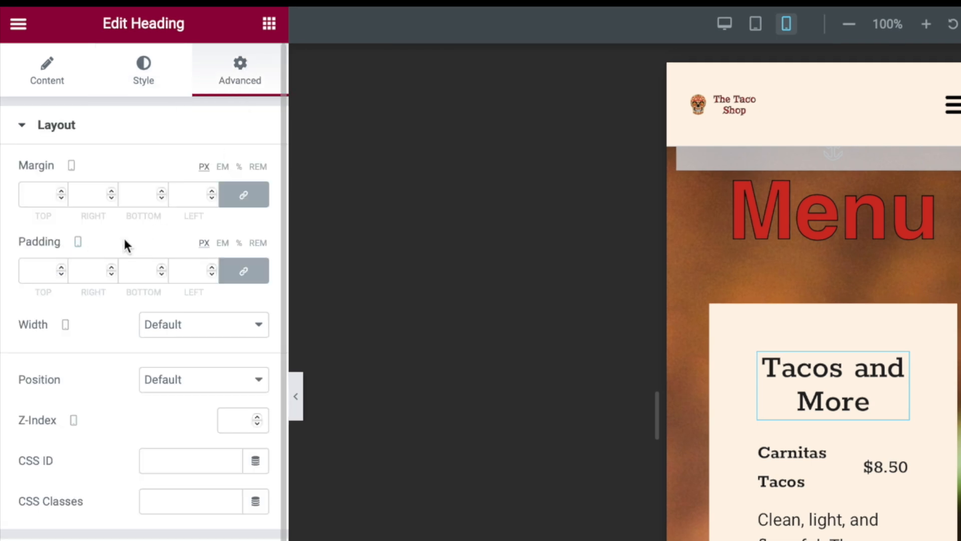
click(30, 196)
click(244, 194)
click(243, 194)
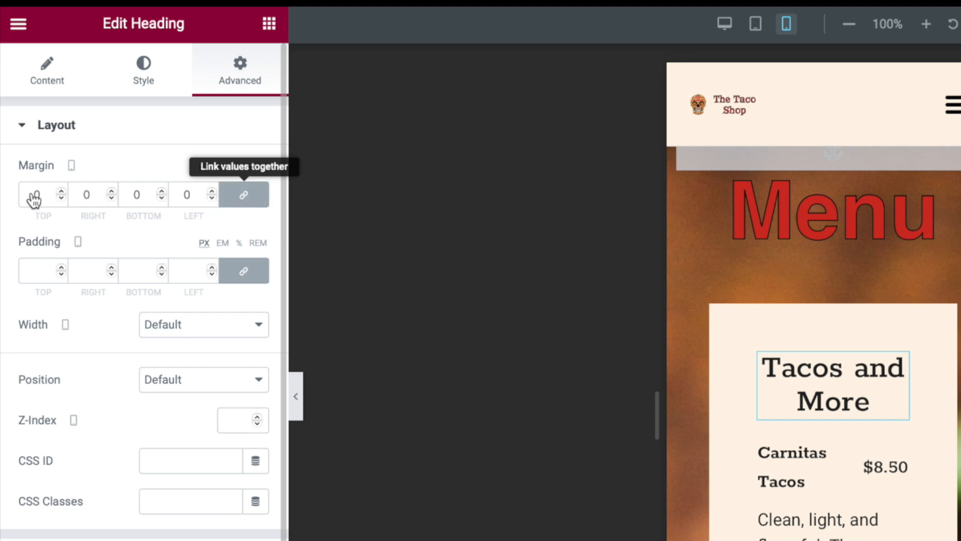
double_click(35, 194)
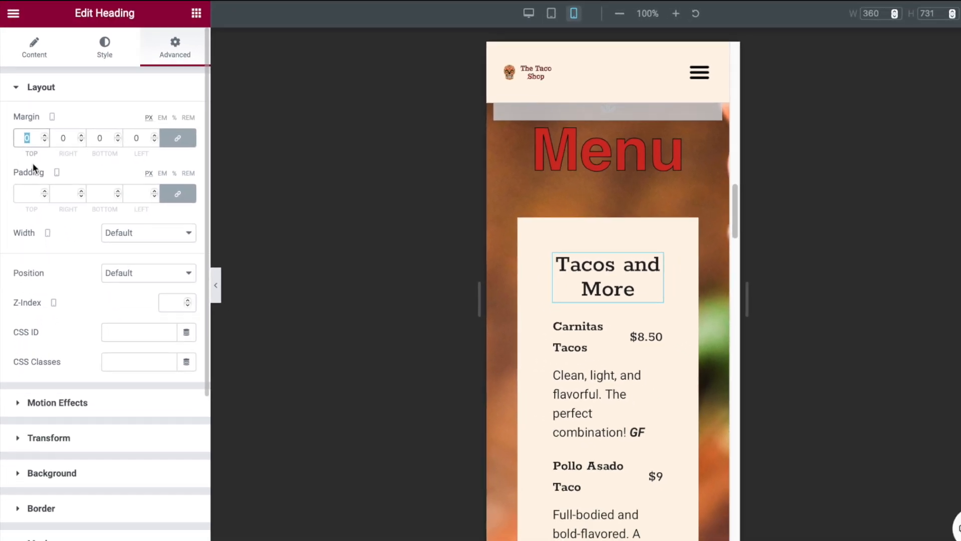
text(20)
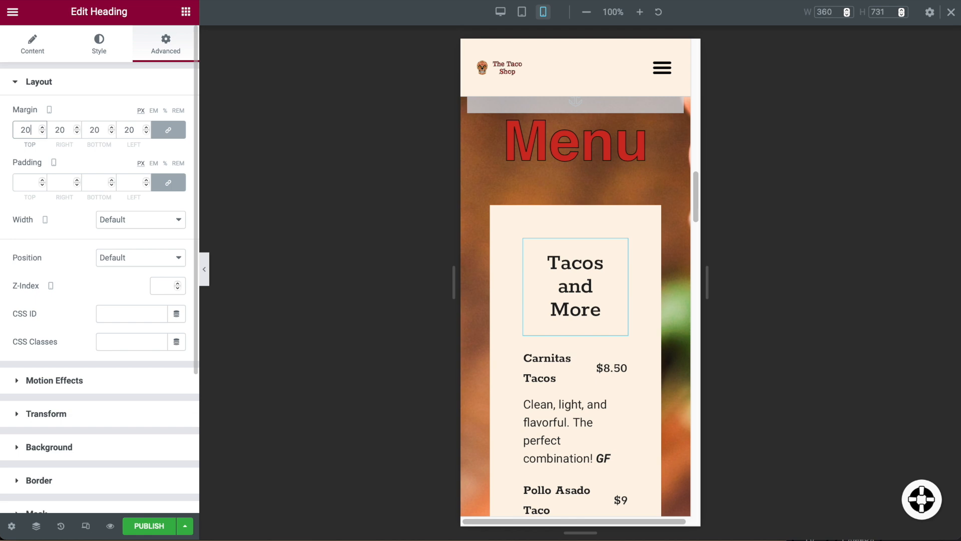
key(BackSpace)
key(BackSpace)
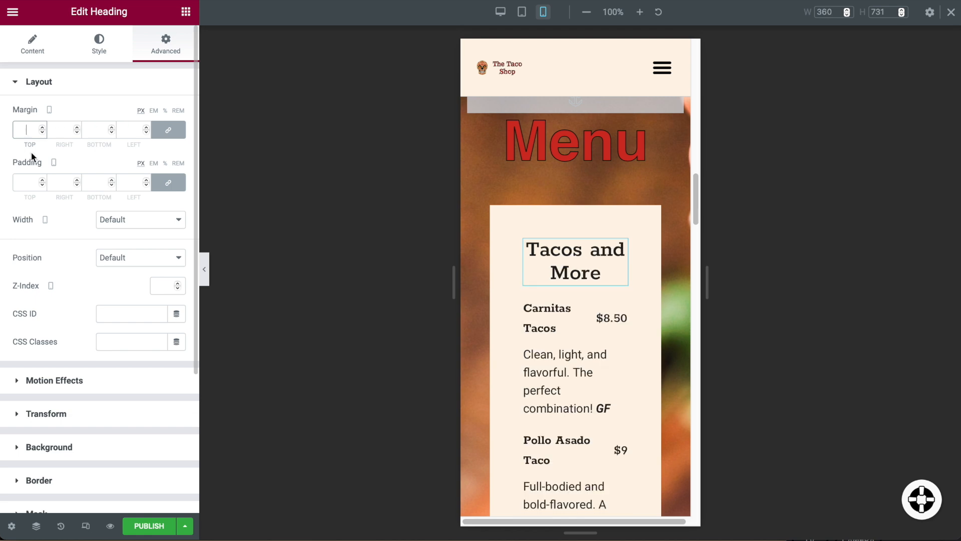
text(0)
key(ctrl+a)
click(99, 90)
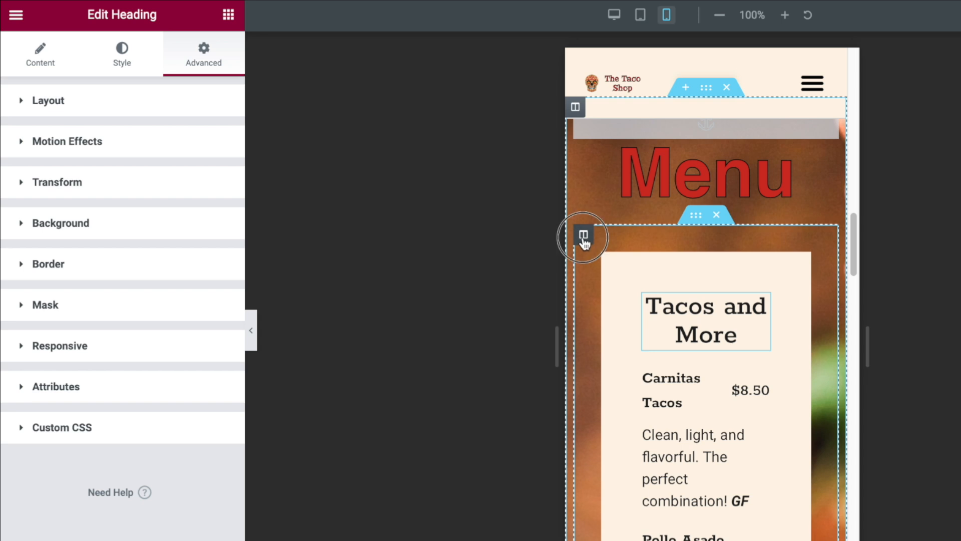
Select the Tacos and More column and set its linked margins to 10 px.
click(584, 239)
click(216, 54)
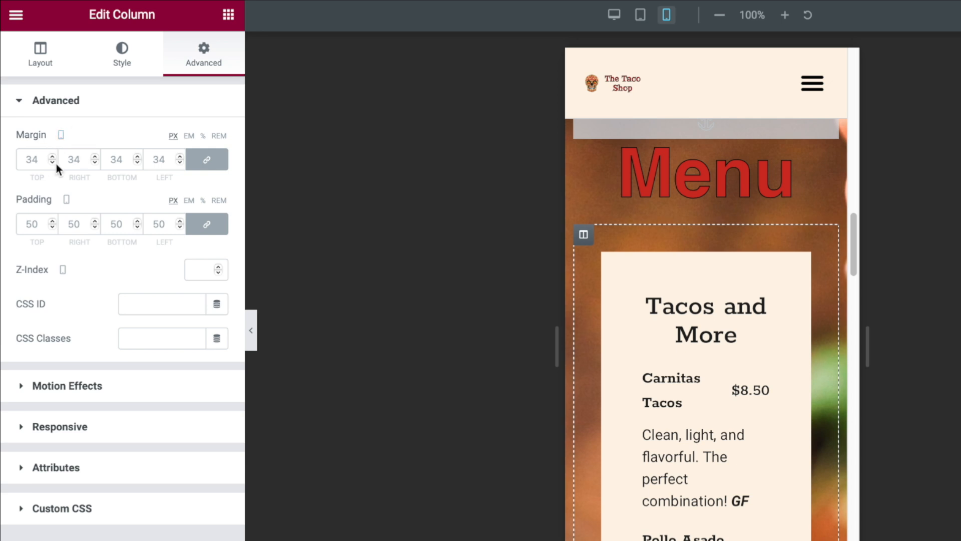
click(52, 162)
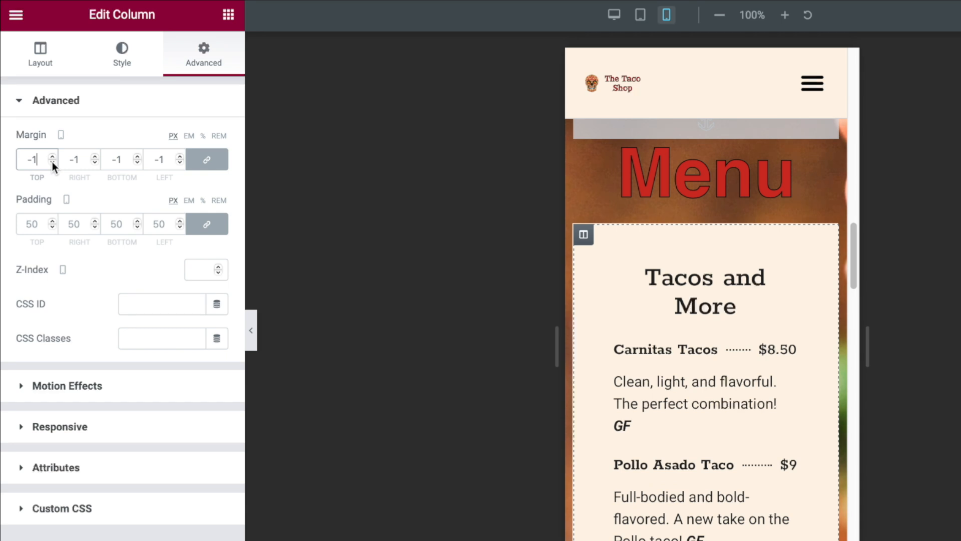
double_click(39, 161)
text(20)
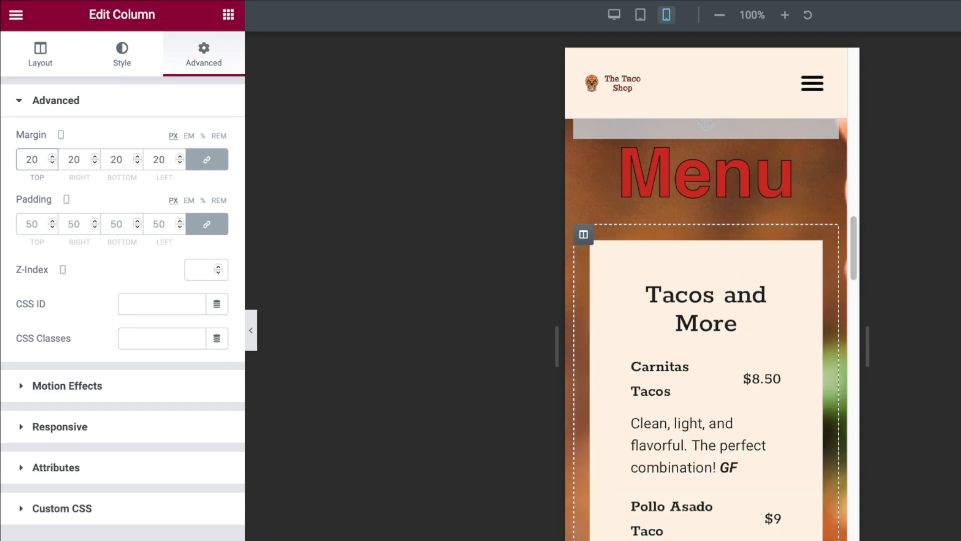
double_click(40, 161)
text(10)
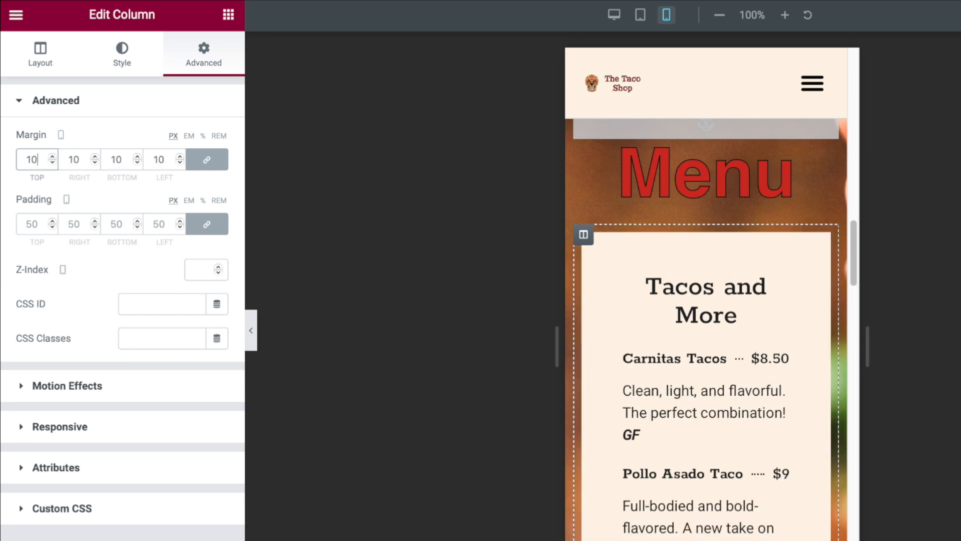
Set the column's linked padding to 30 px on every side.
click(30, 227)
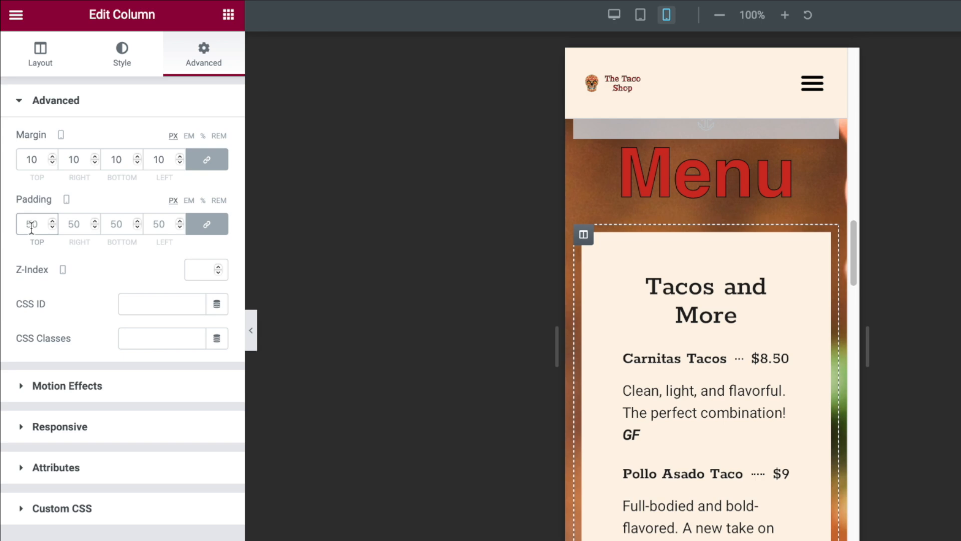
text(10)
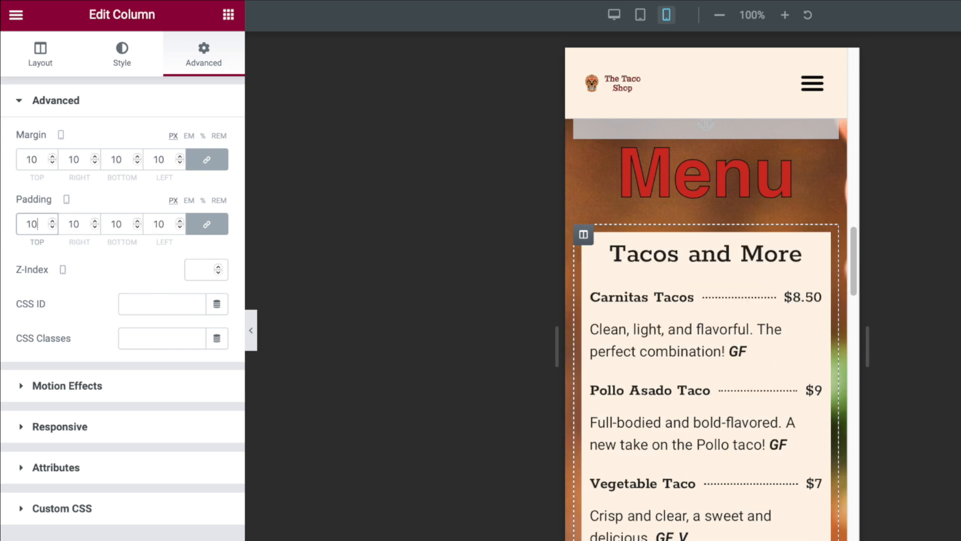
double_click(35, 223)
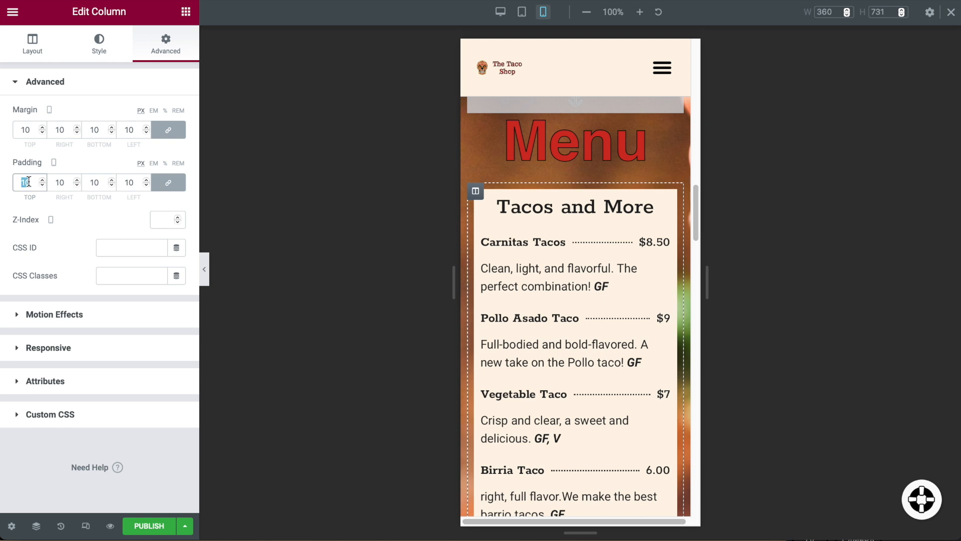
text(20)
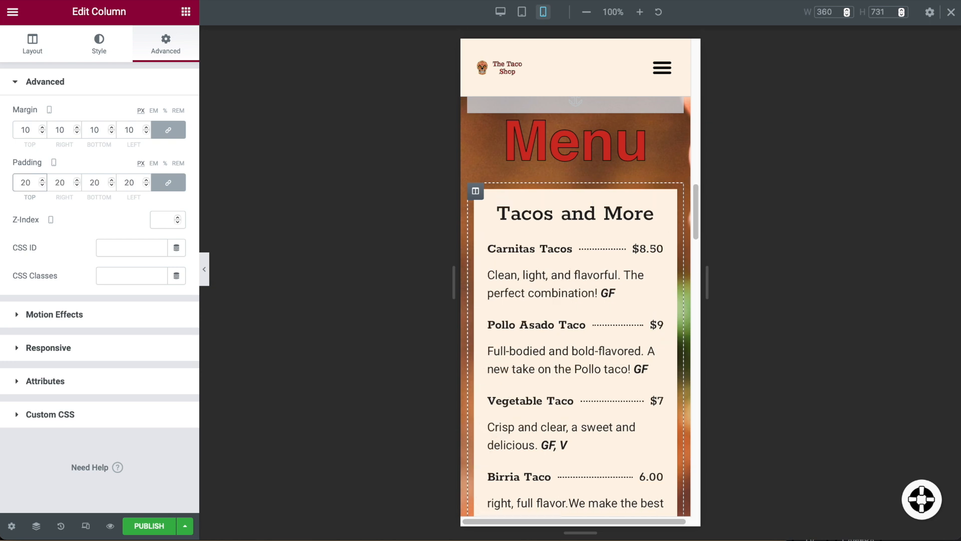
key(BackSpace)
key(BackSpace)
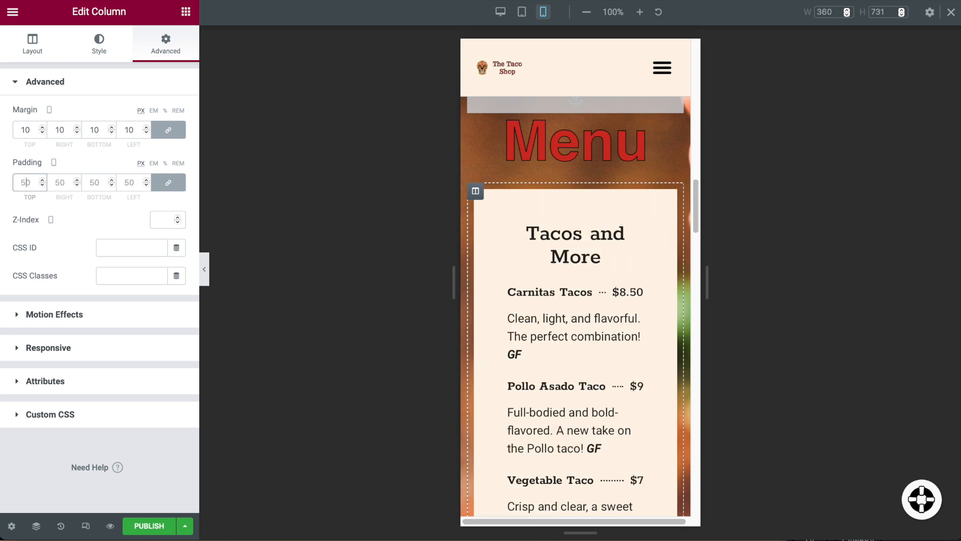
text(30)
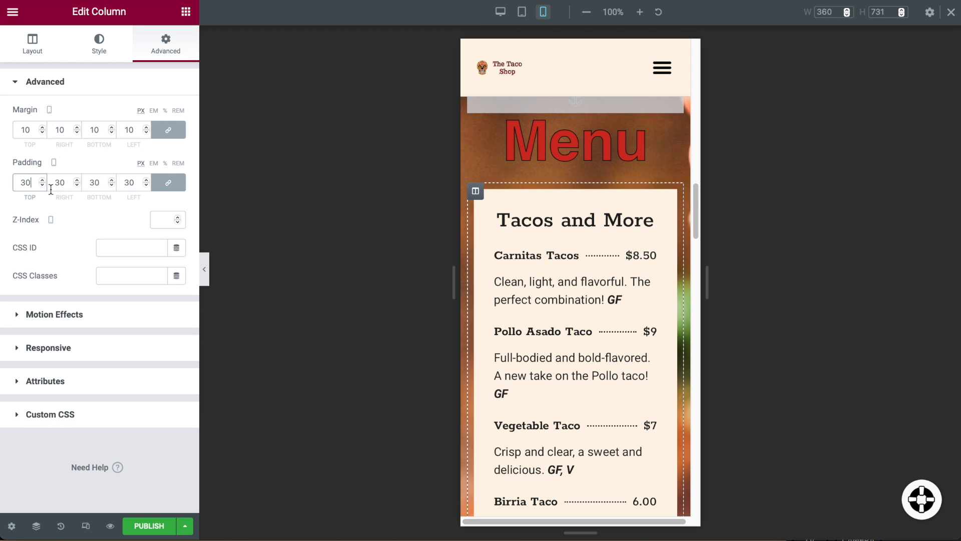
scroll(586, 303, down, 1)
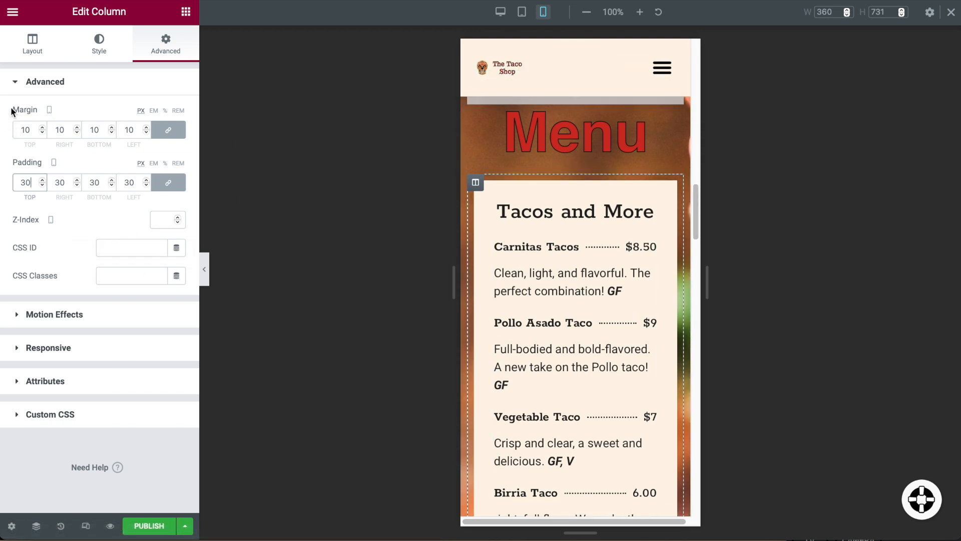
scroll(561, 271, down, 10)
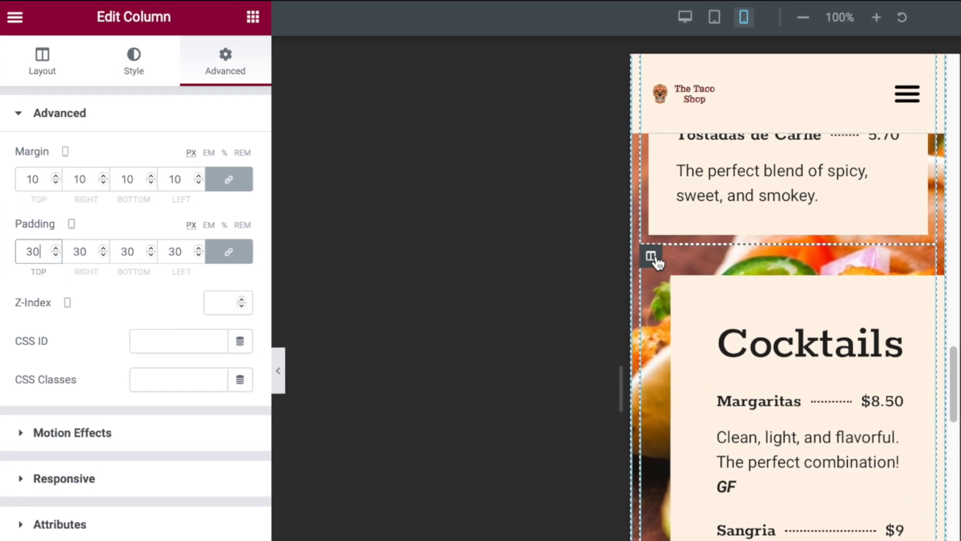
click(487, 190)
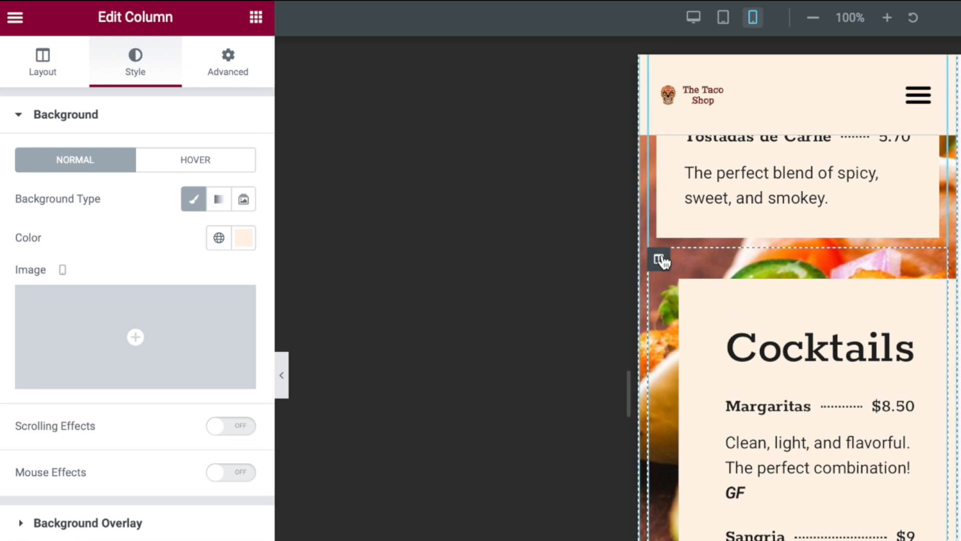
click(226, 64)
click(42, 183)
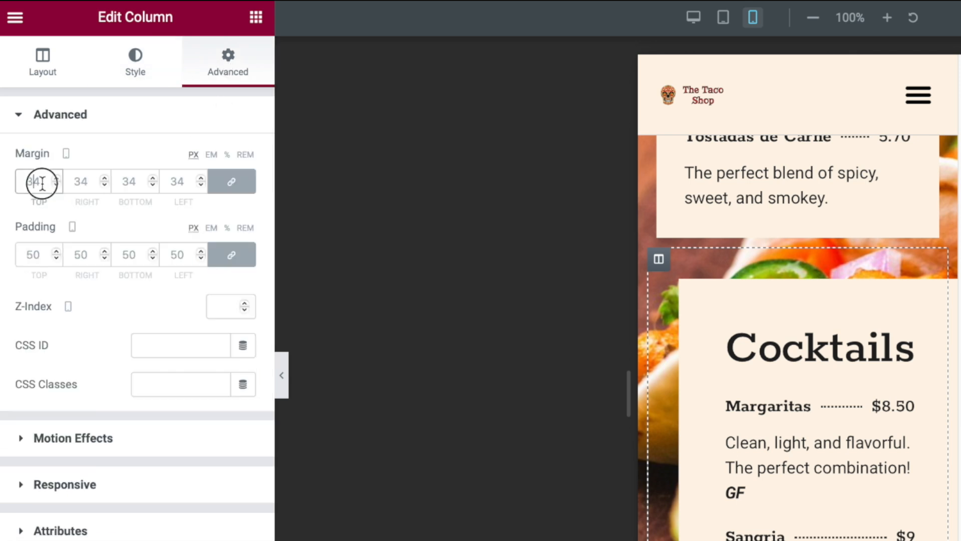
key(BackSpace)
key(BackSpace)
text(10)
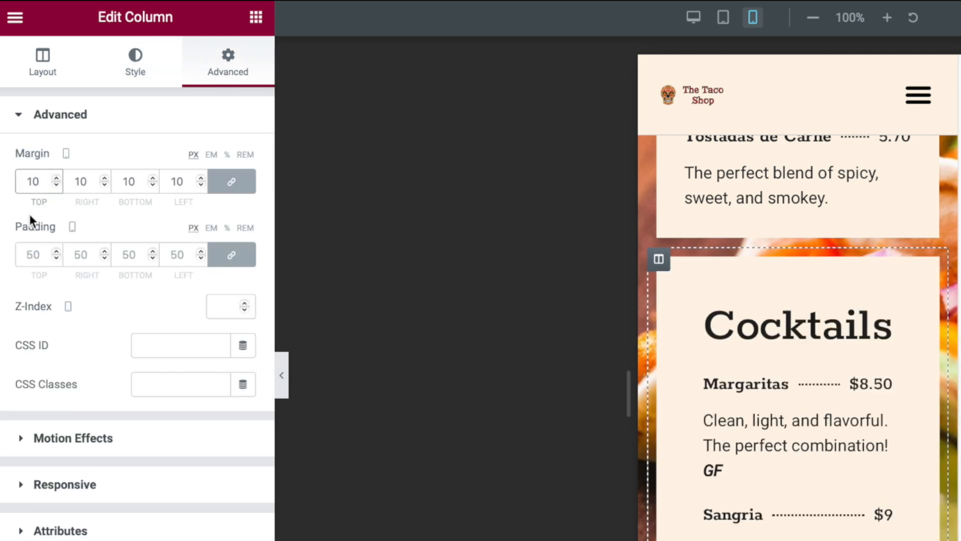
click(35, 256)
key(BackSpace)
key(BackSpace)
text(20)
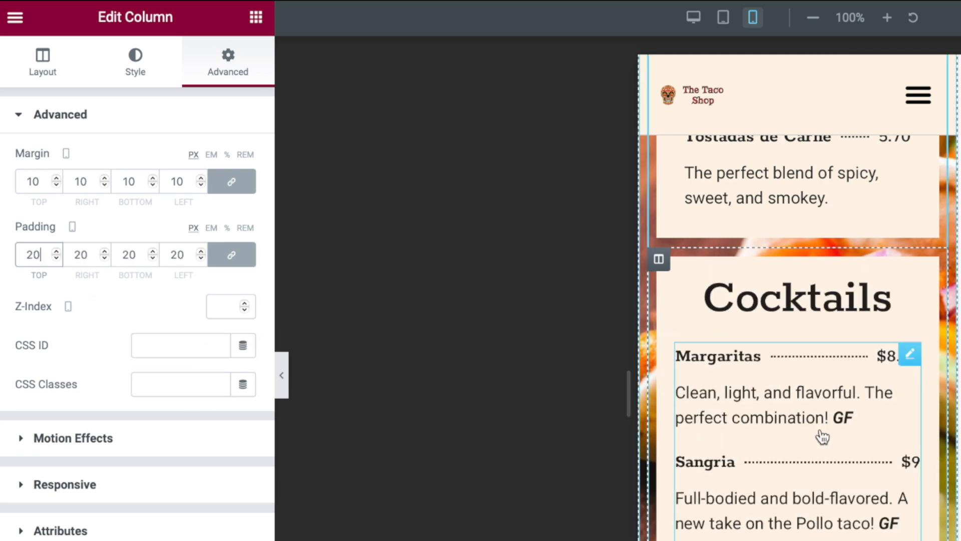
scroll(823, 436, up, 2)
scroll(822, 438, down, 10)
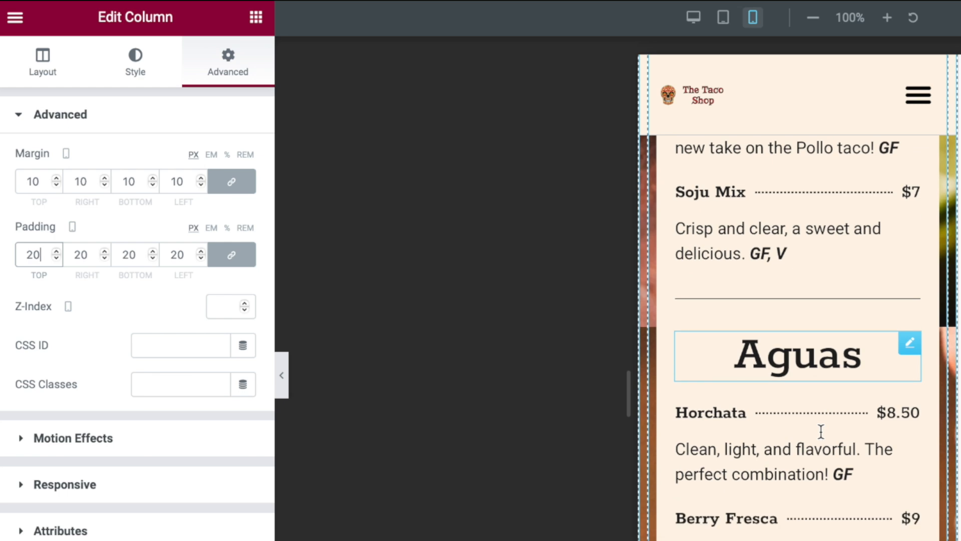
scroll(822, 439, down, 10)
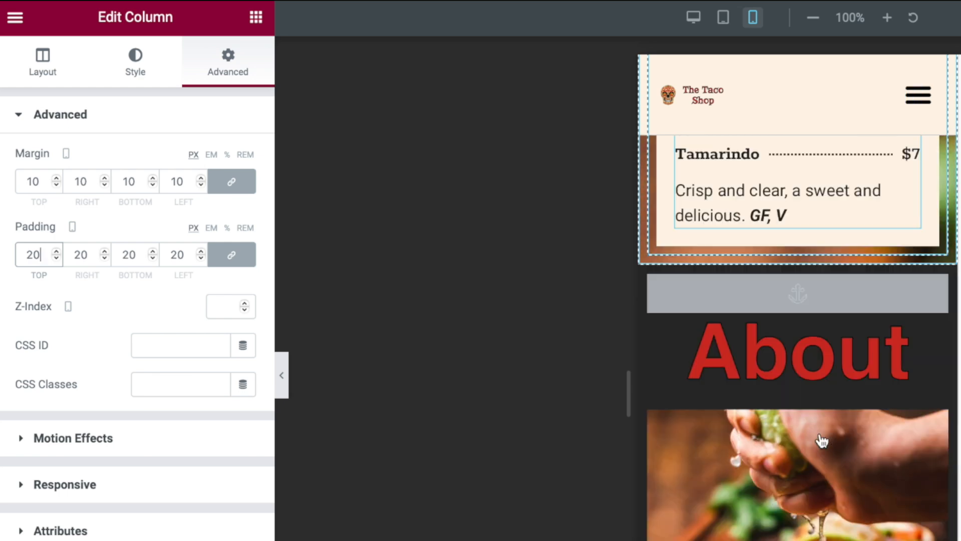
scroll(820, 433, down, 5)
scroll(823, 420, up, 10)
scroll(865, 266, up, 10)
scroll(864, 266, up, 10)
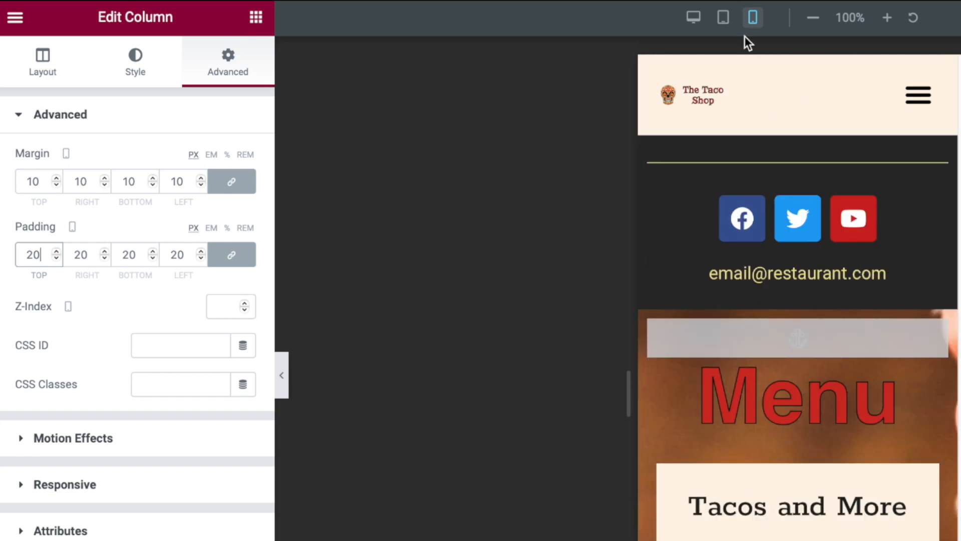
Preview the page at tablet width and scroll through it.
click(723, 19)
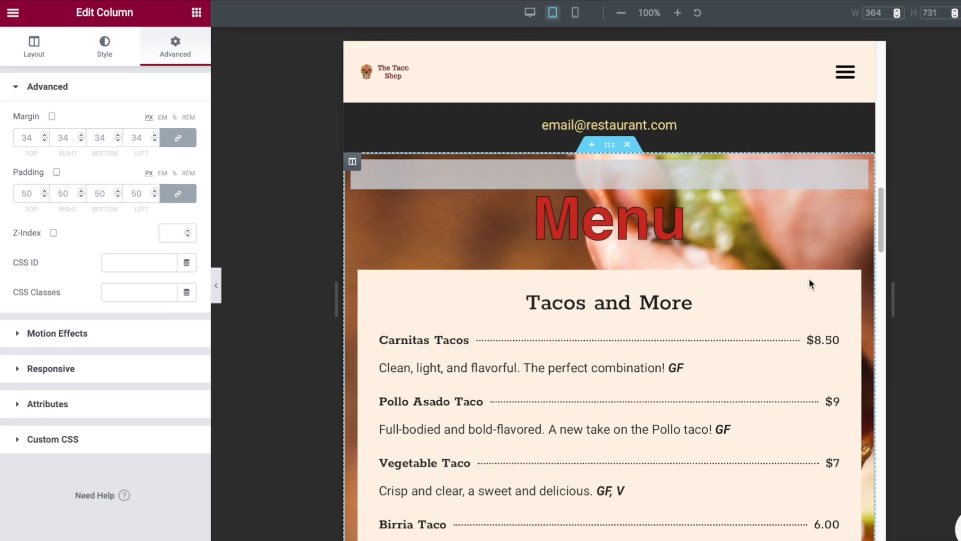
scroll(765, 270, down, 5)
scroll(766, 267, down, 10)
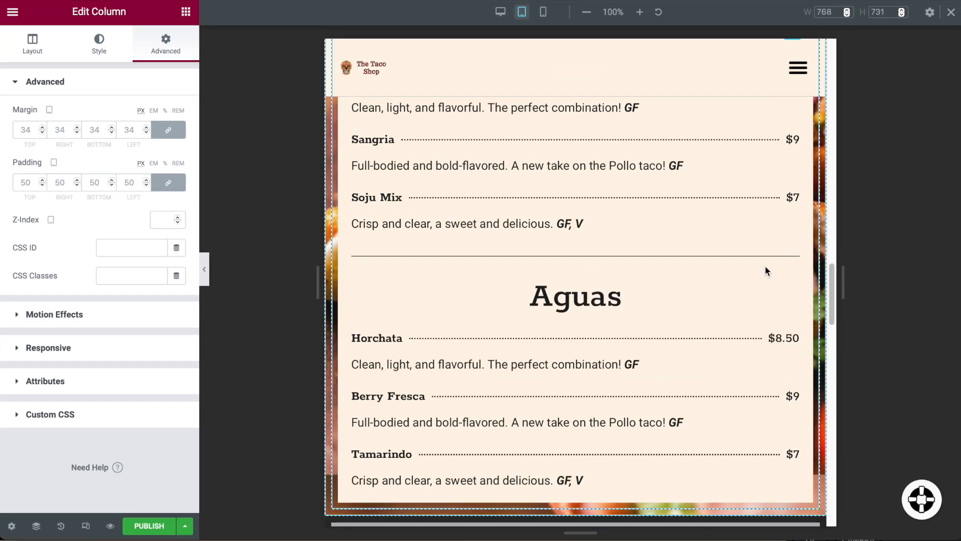
scroll(764, 269, up, 20)
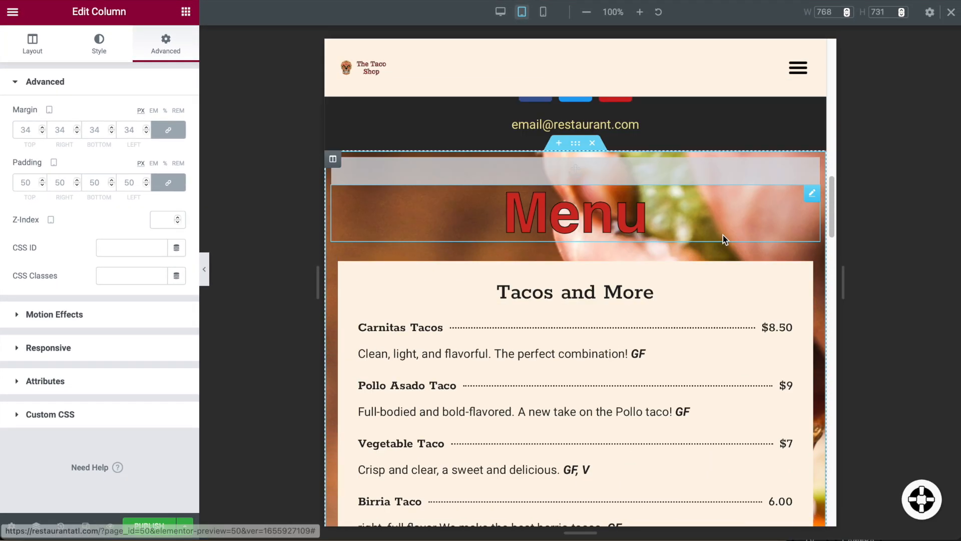
scroll(717, 265, up, 10)
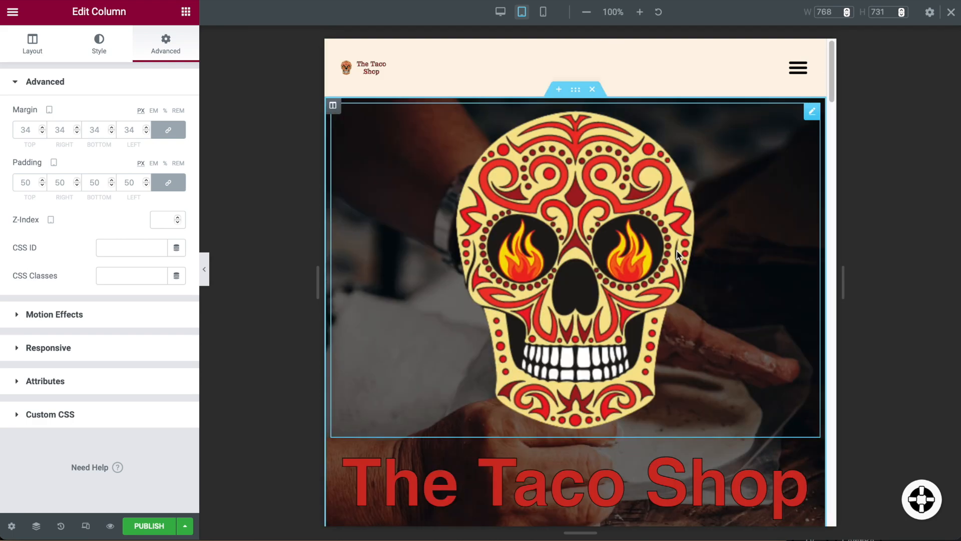
Return to desktop width and collapse the editing panel for a full-width preview.
click(501, 15)
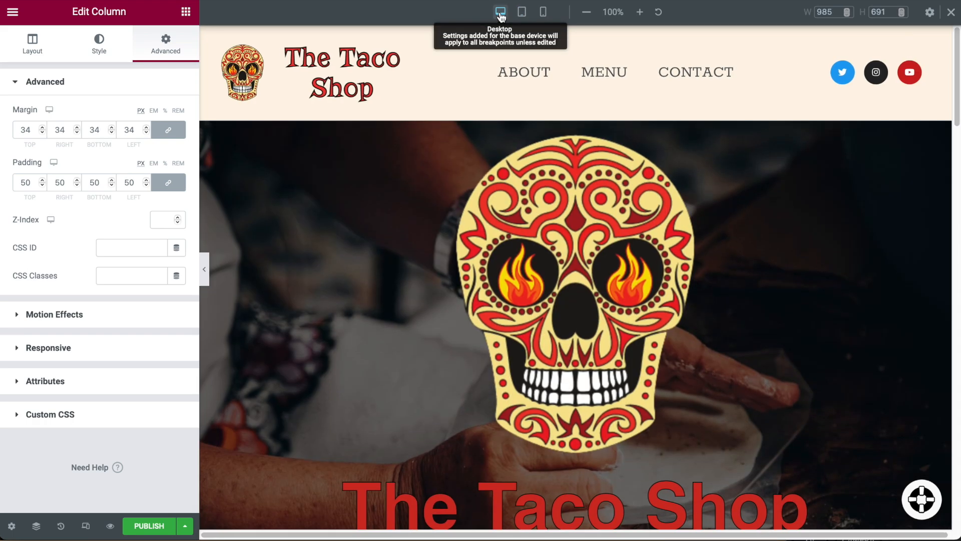
scroll(652, 240, down, 10)
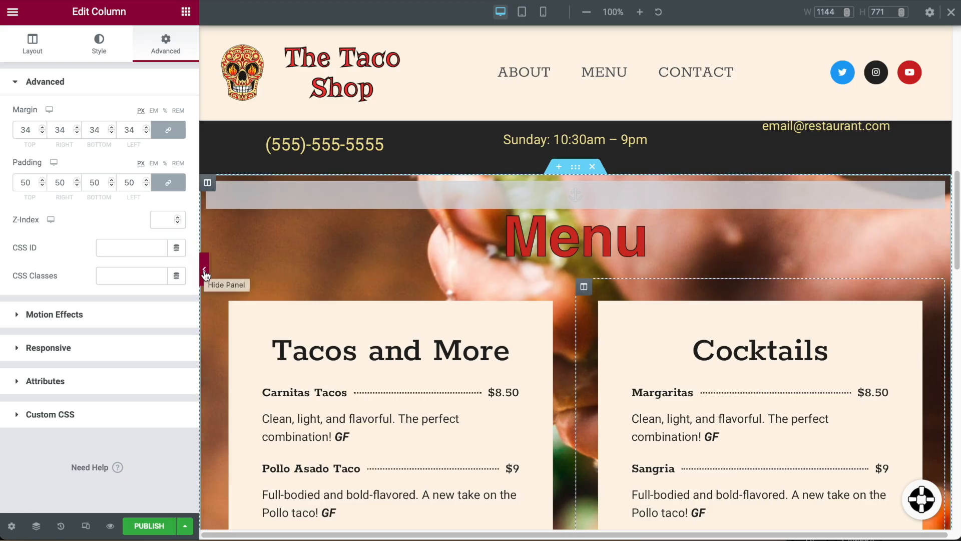
click(204, 273)
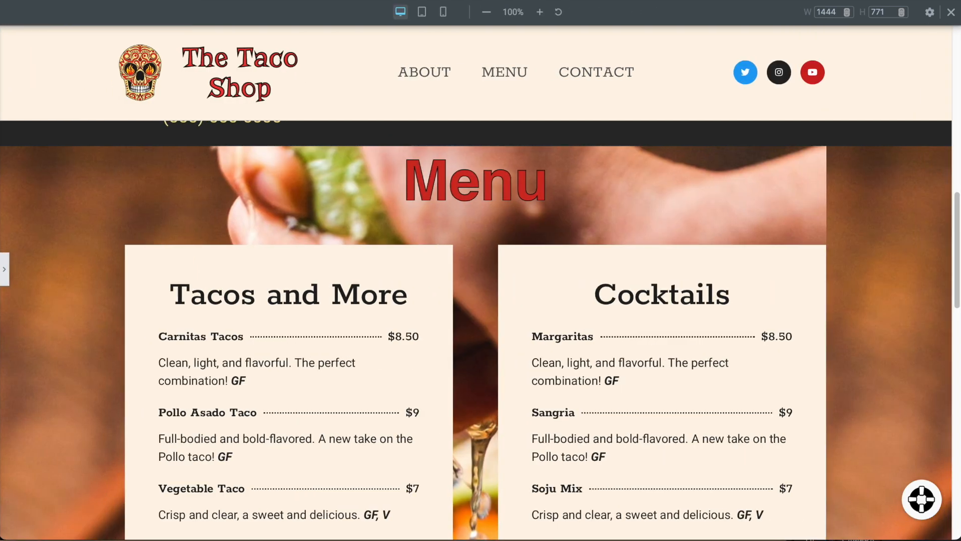
scroll(731, 376, up, 15)
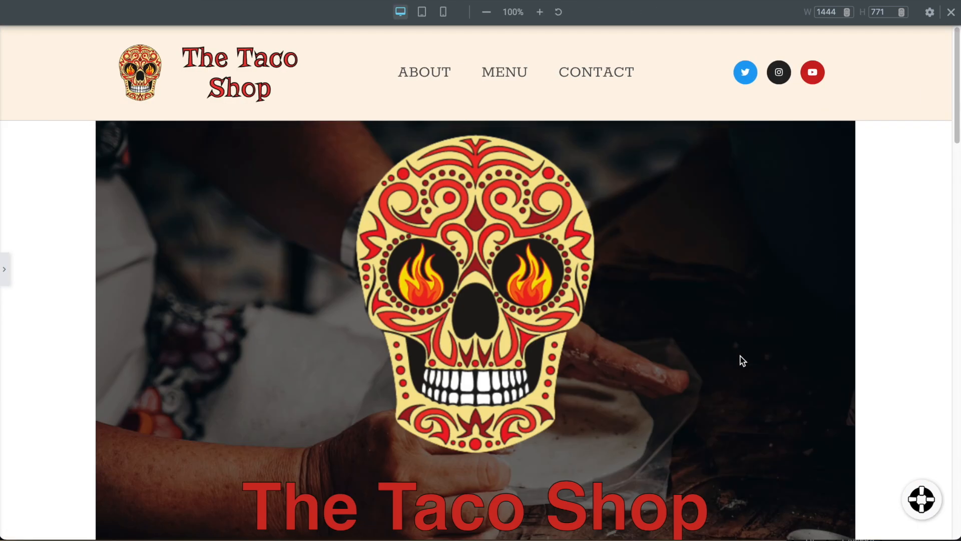
scroll(750, 389, down, 5)
scroll(749, 389, up, 5)
Delete the tortilla photo from the hero column's background.
click(6, 269)
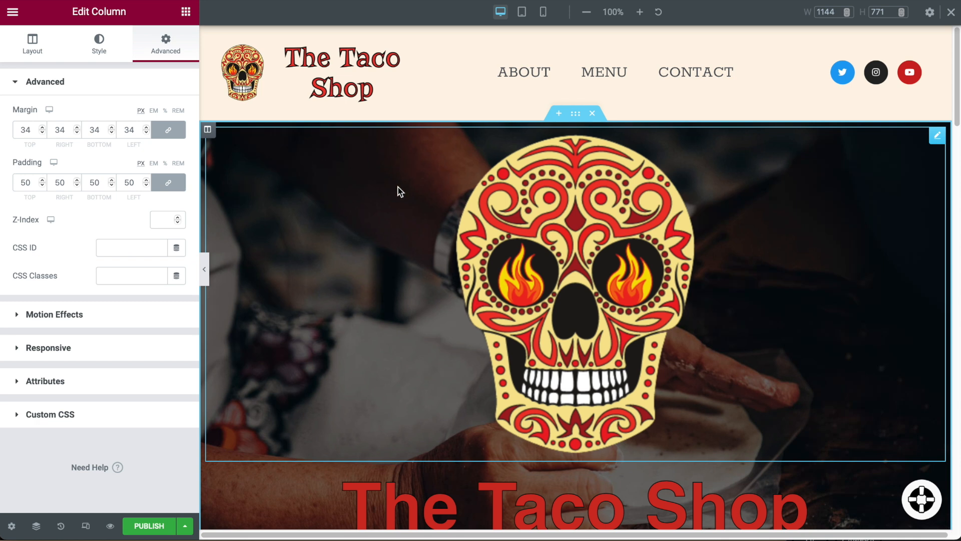
click(575, 113)
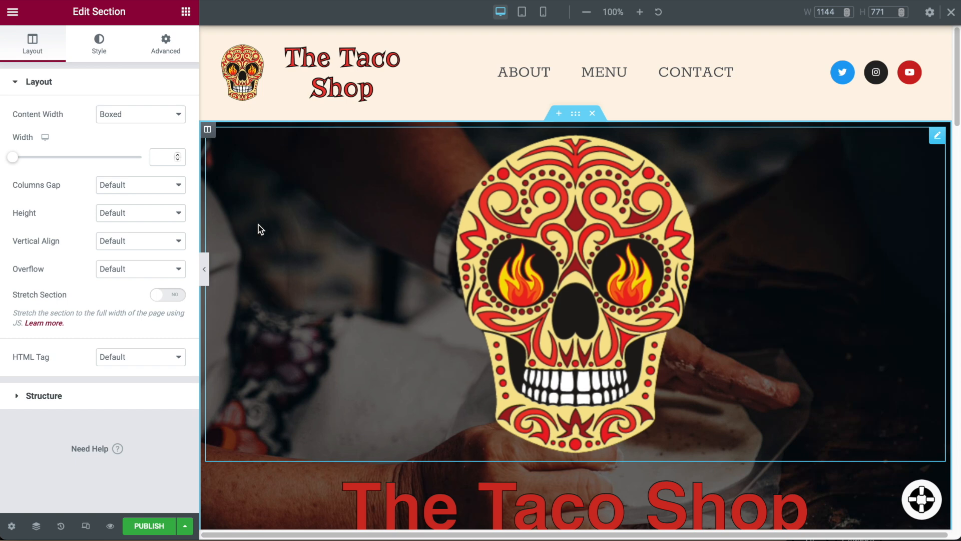
click(99, 44)
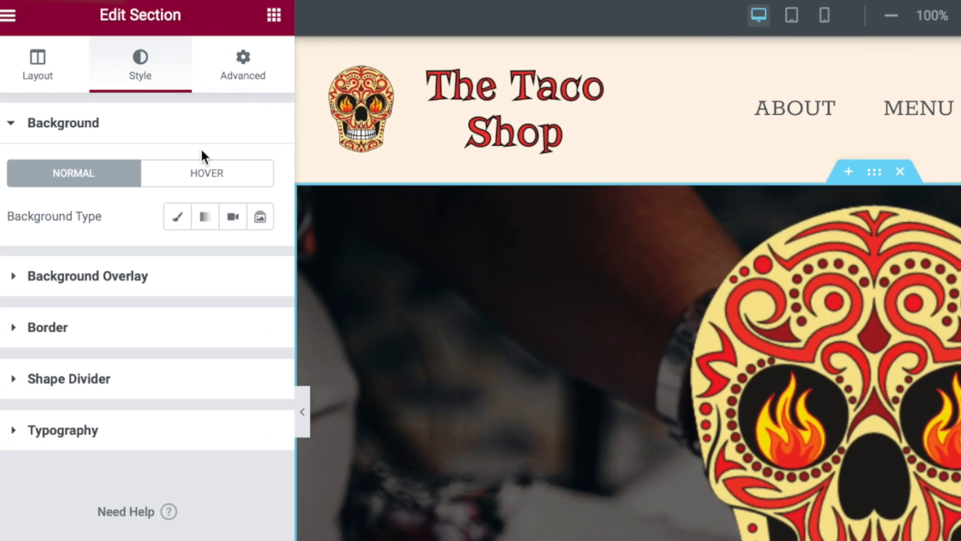
click(181, 216)
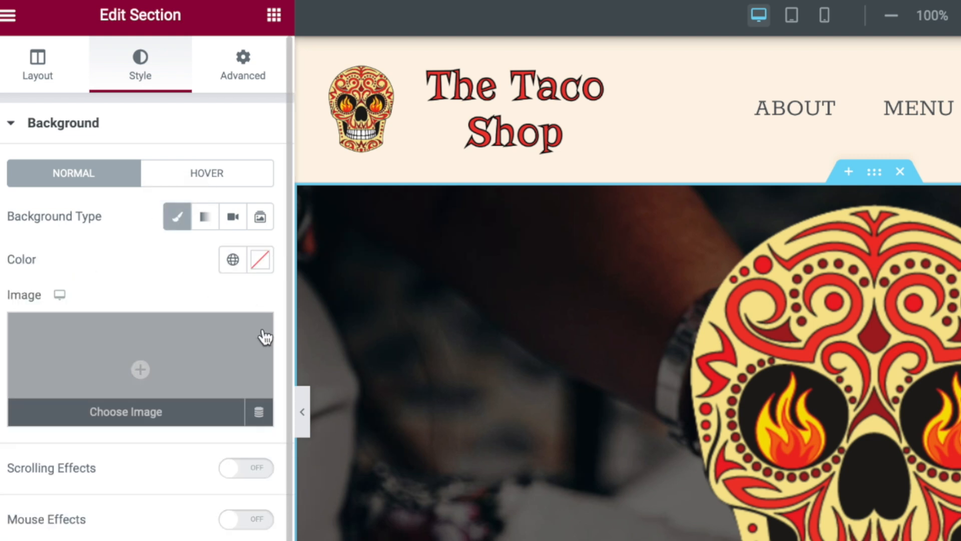
click(307, 196)
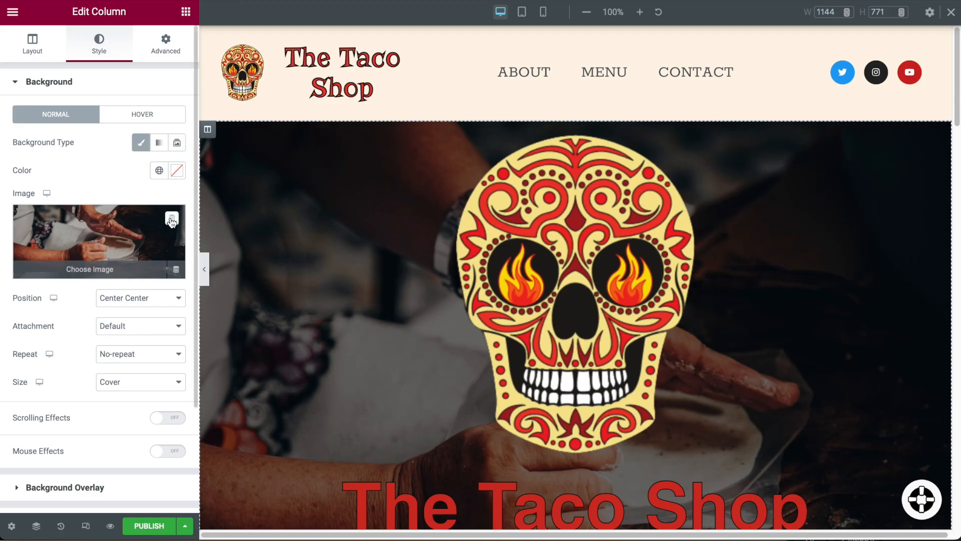
click(172, 219)
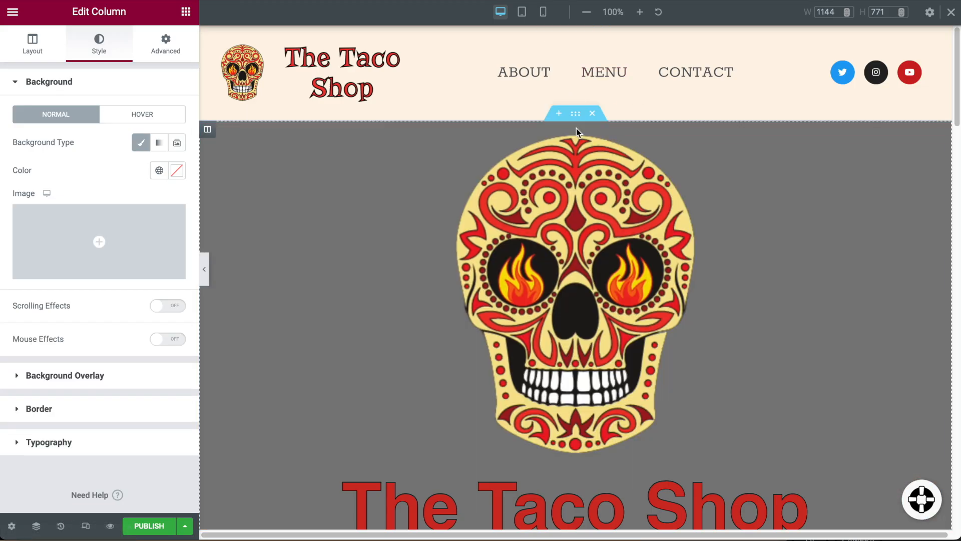
Give the hero section a Classic background using the tortilla-making photo.
click(576, 114)
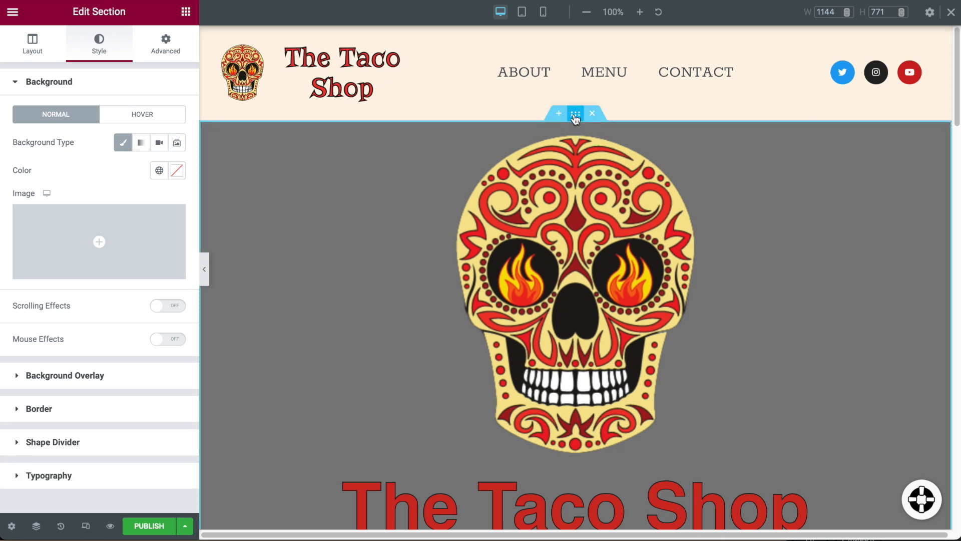
click(122, 146)
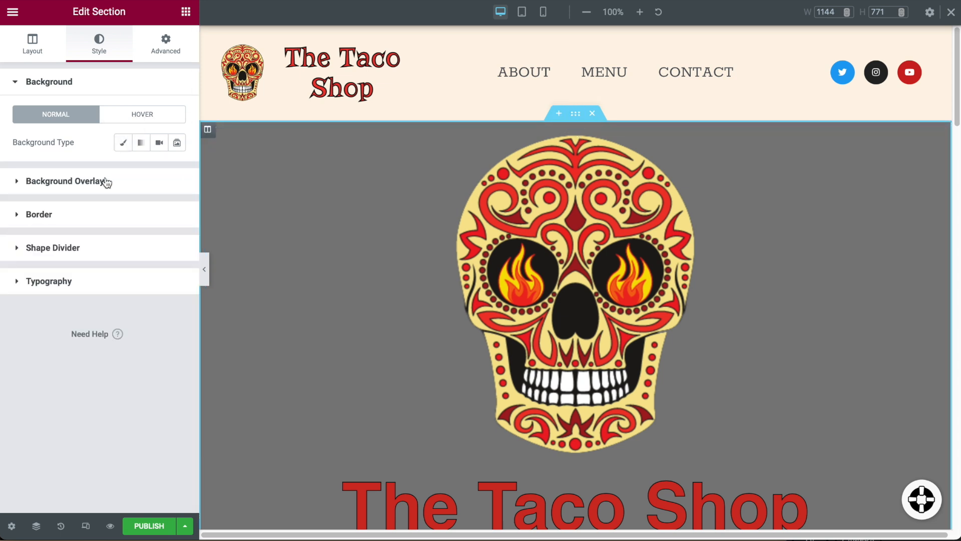
click(123, 146)
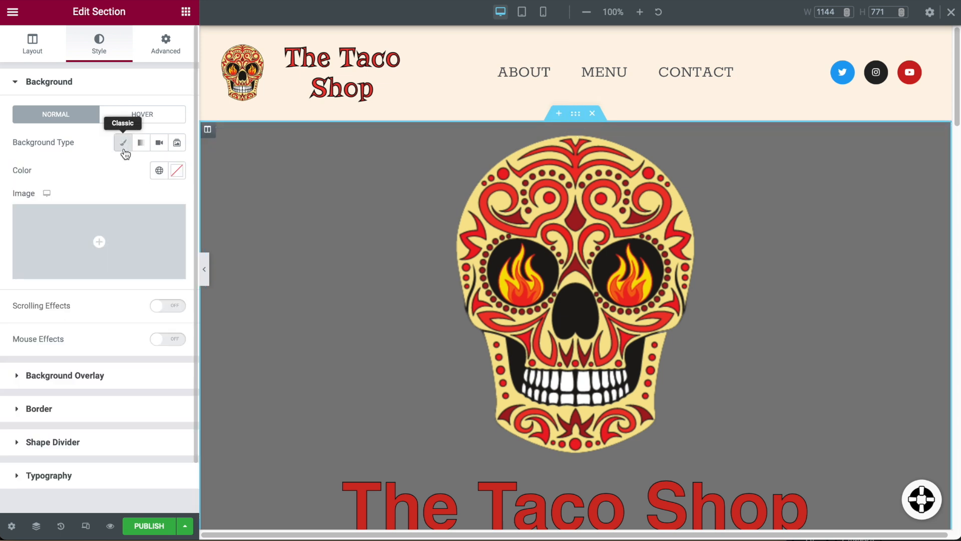
click(96, 243)
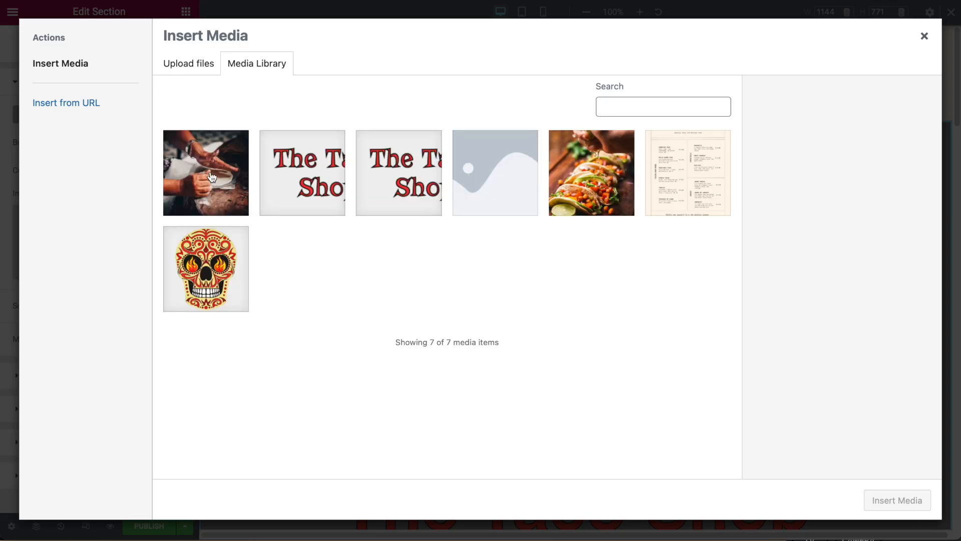
click(211, 176)
click(908, 501)
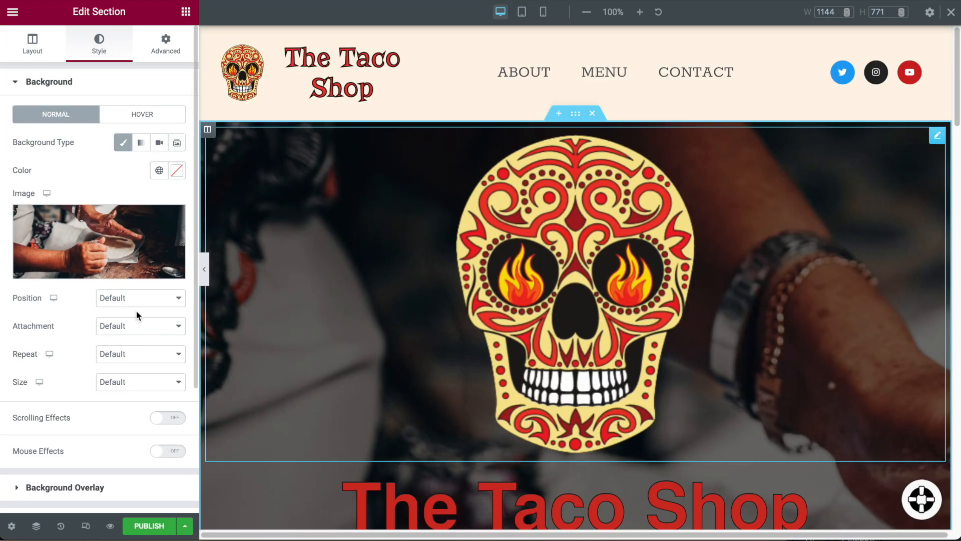
Set the section background's position to Center Center and size to Cover.
click(156, 326)
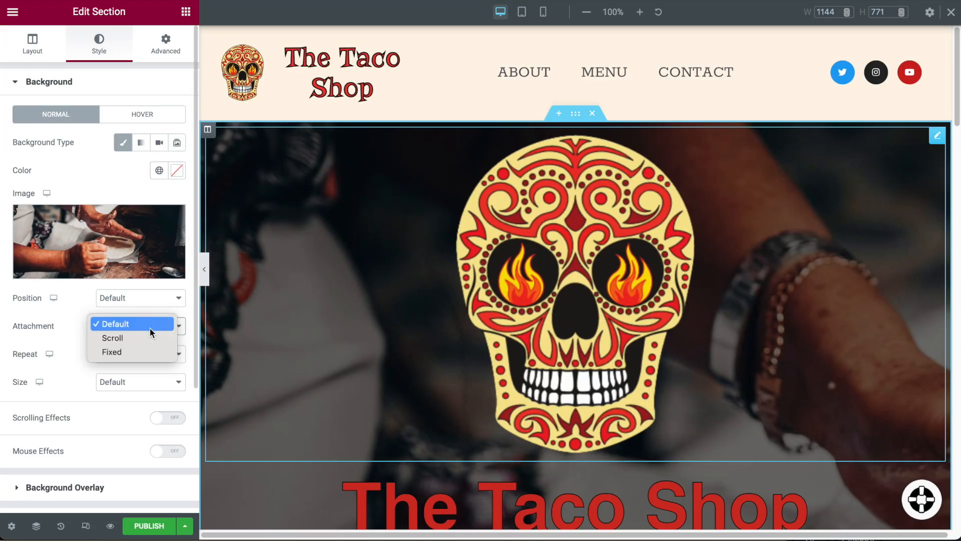
click(147, 321)
click(140, 298)
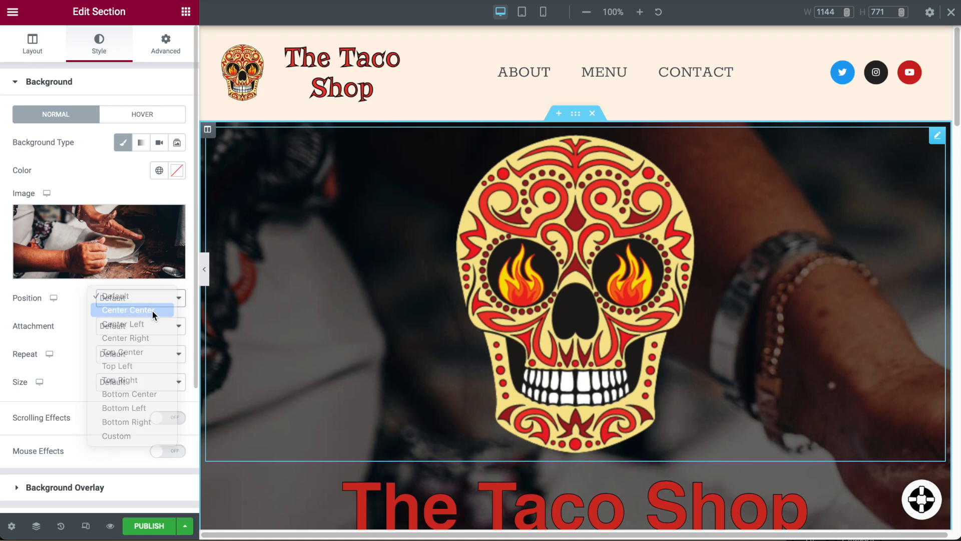
click(144, 309)
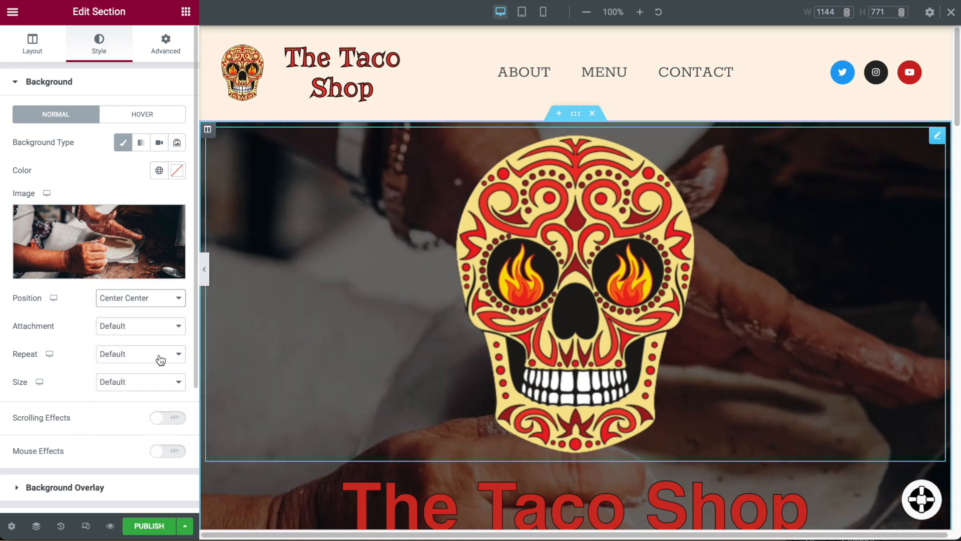
click(149, 387)
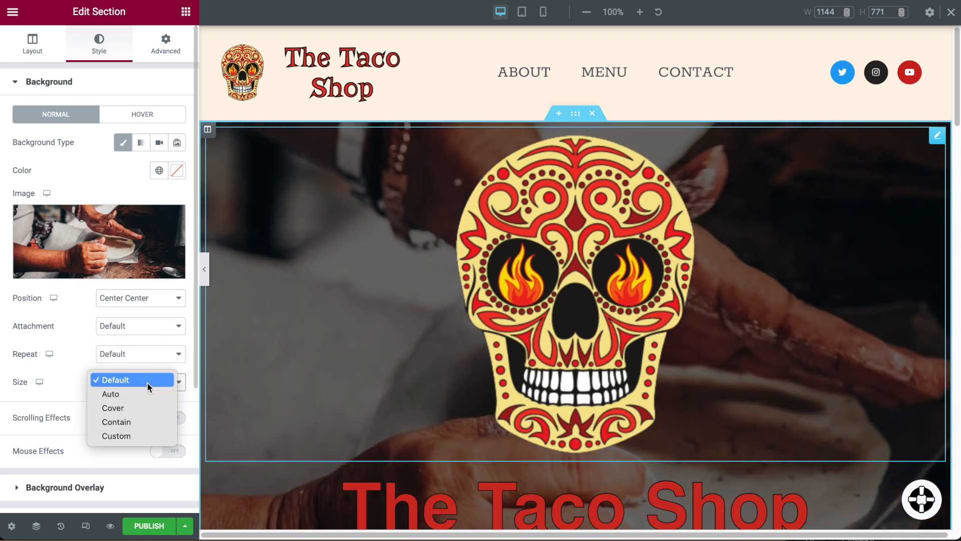
click(142, 412)
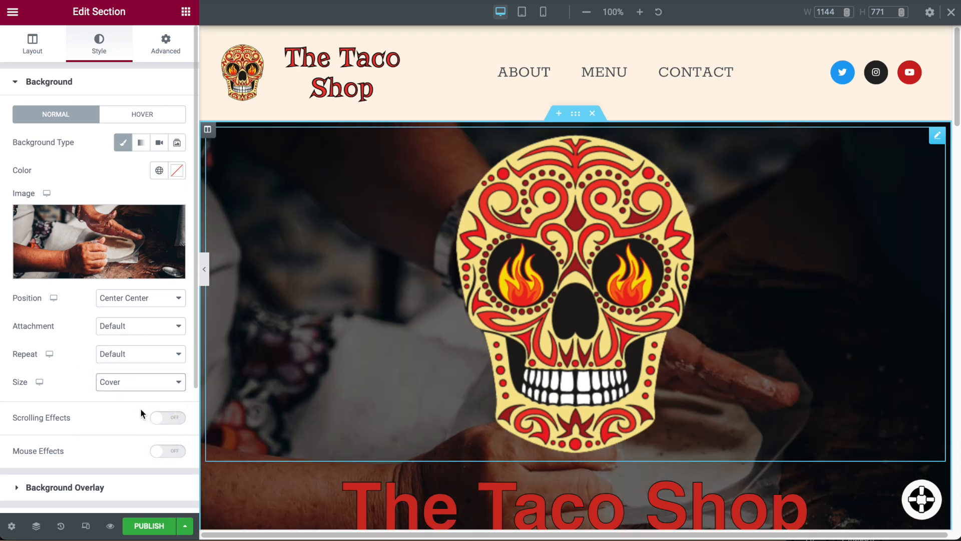
click(204, 269)
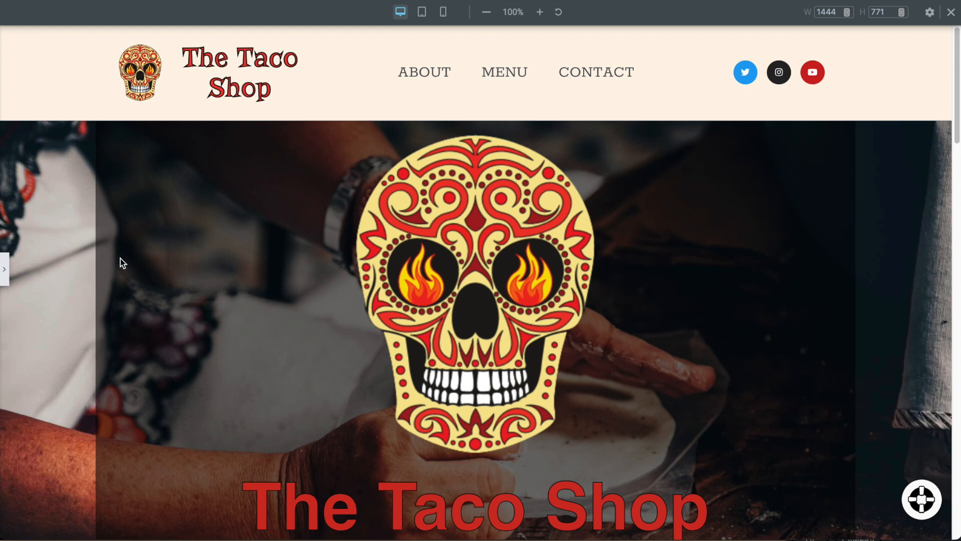
key(ctrl+p)
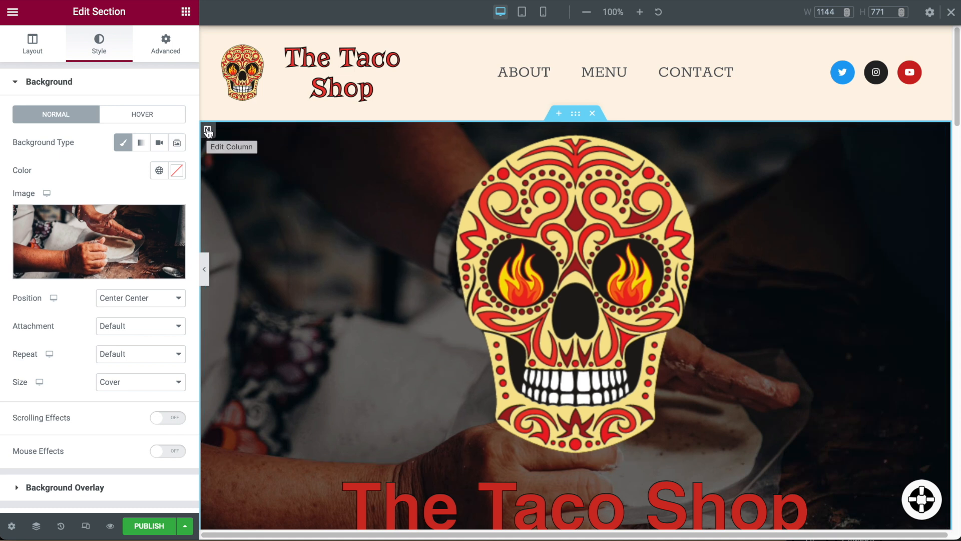
Drop the hero column's background overlay alpha to 0, making it #00000000.
click(208, 131)
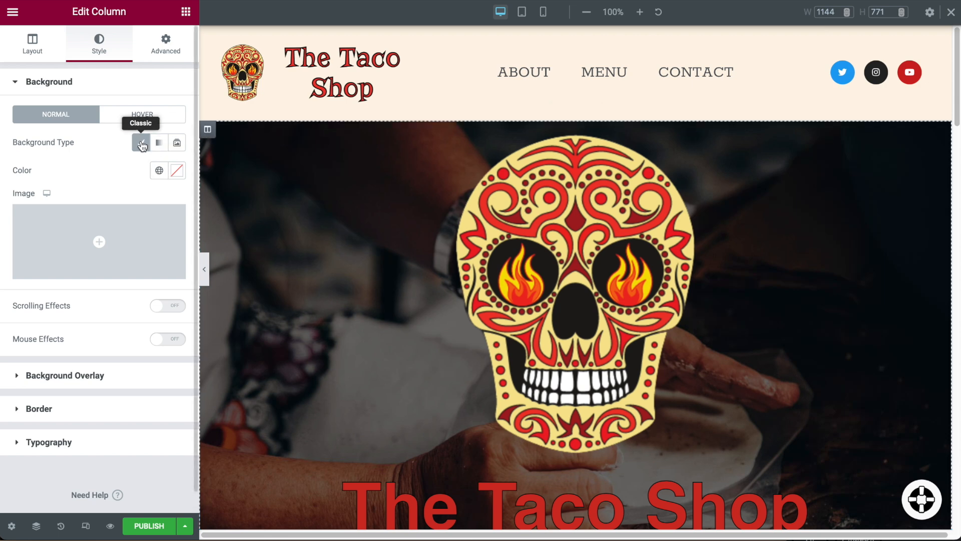
click(141, 145)
click(140, 144)
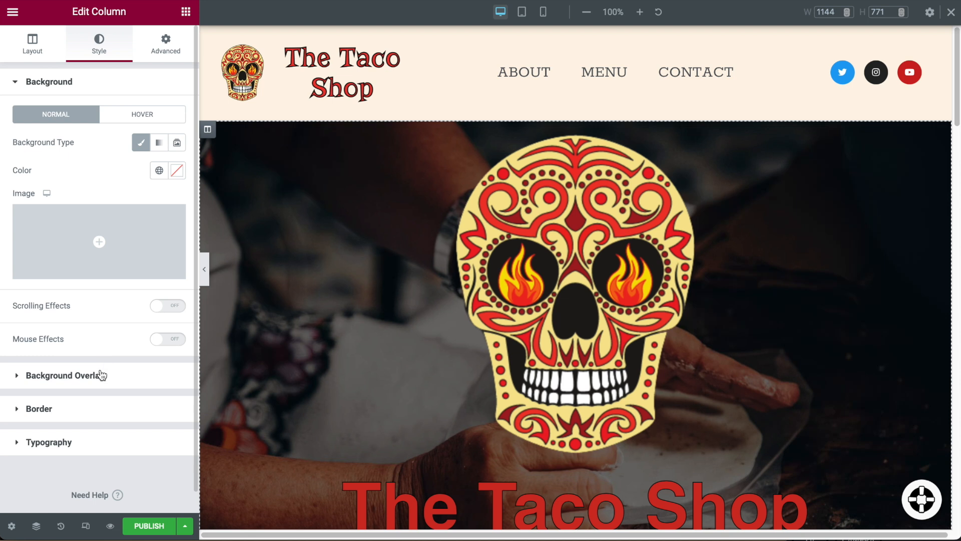
click(100, 376)
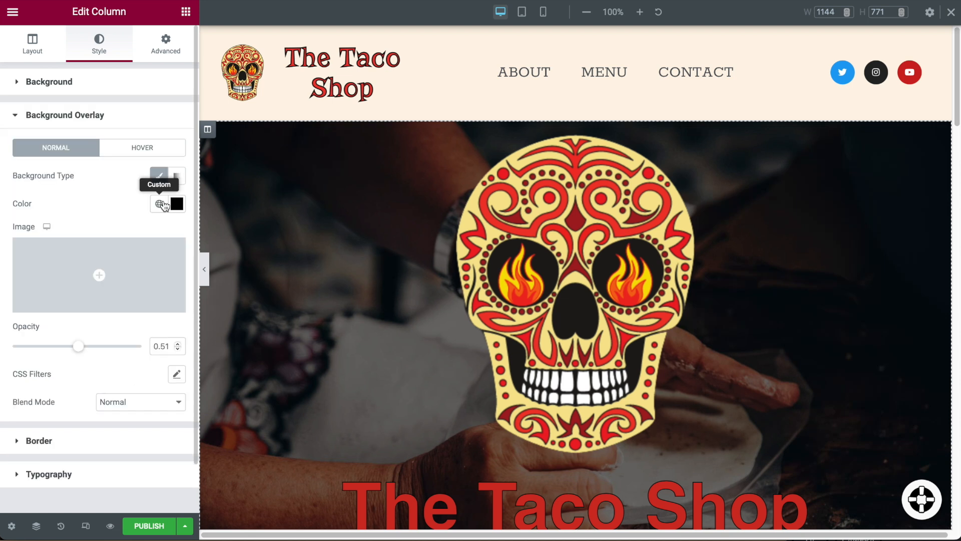
click(176, 204)
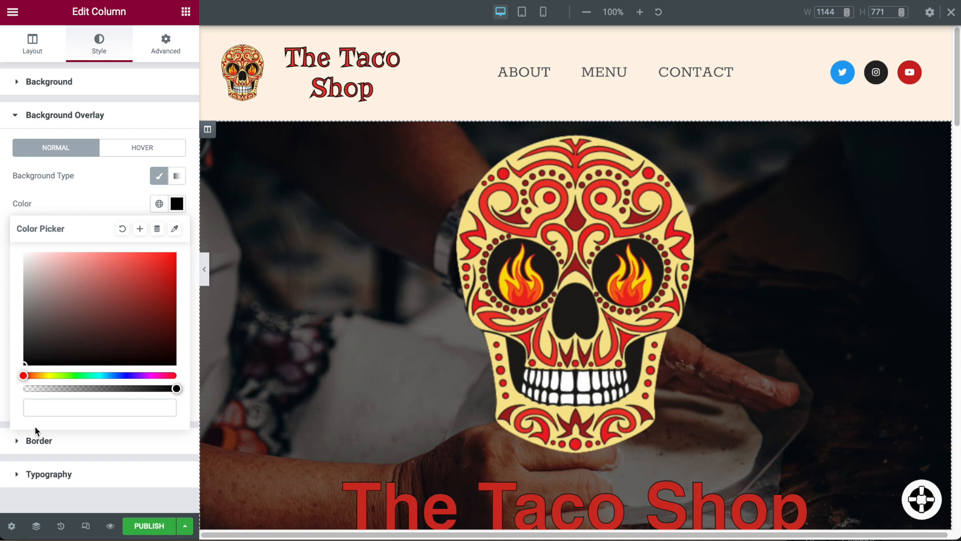
click(90, 213)
click(176, 203)
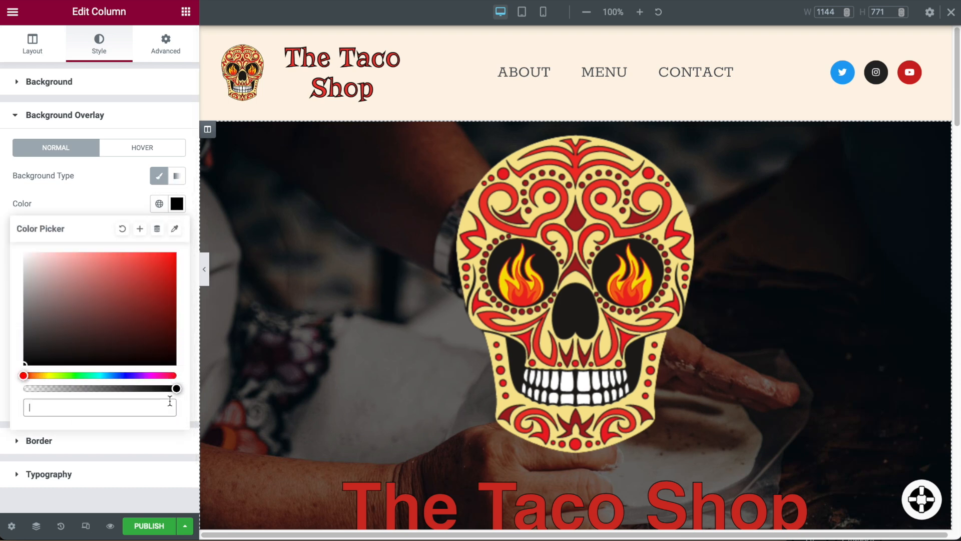
drag(176, 390, 8, 387)
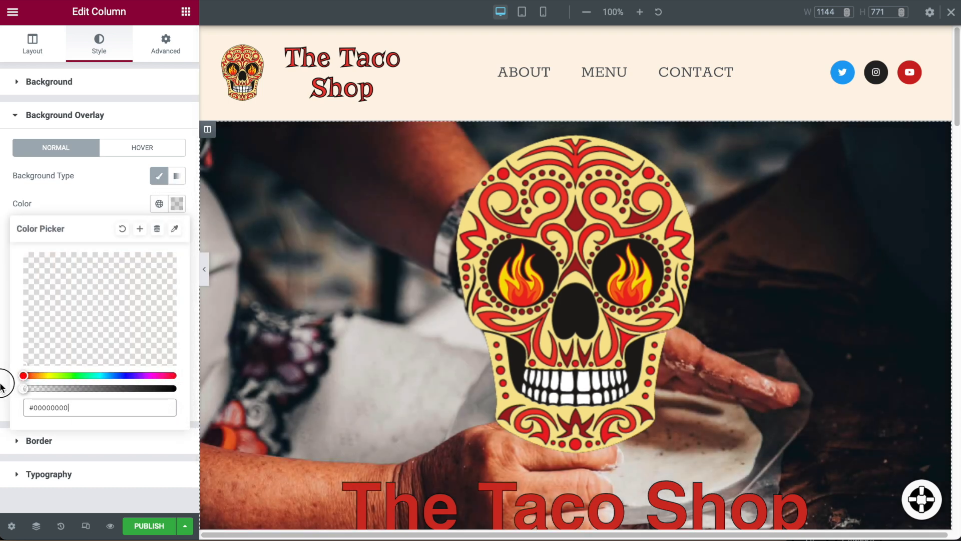
click(115, 187)
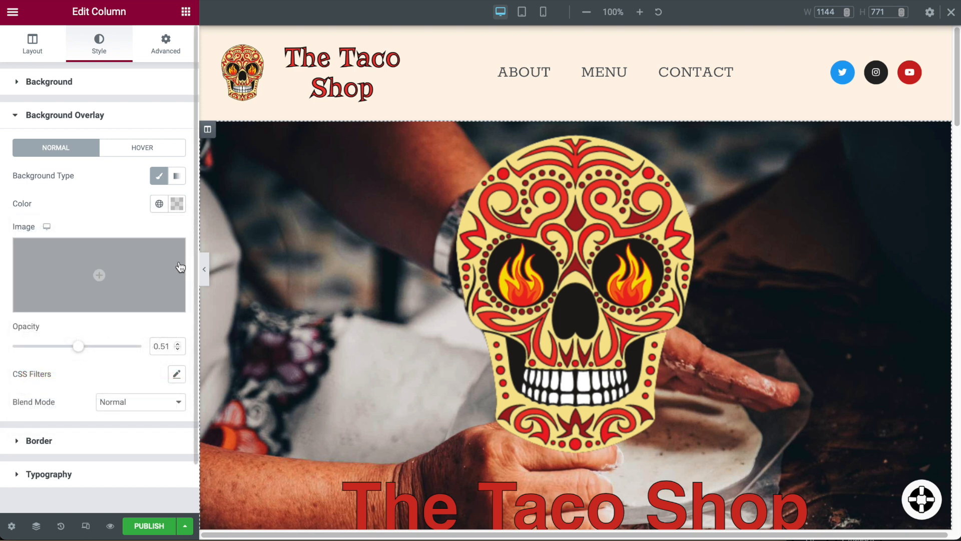
click(581, 117)
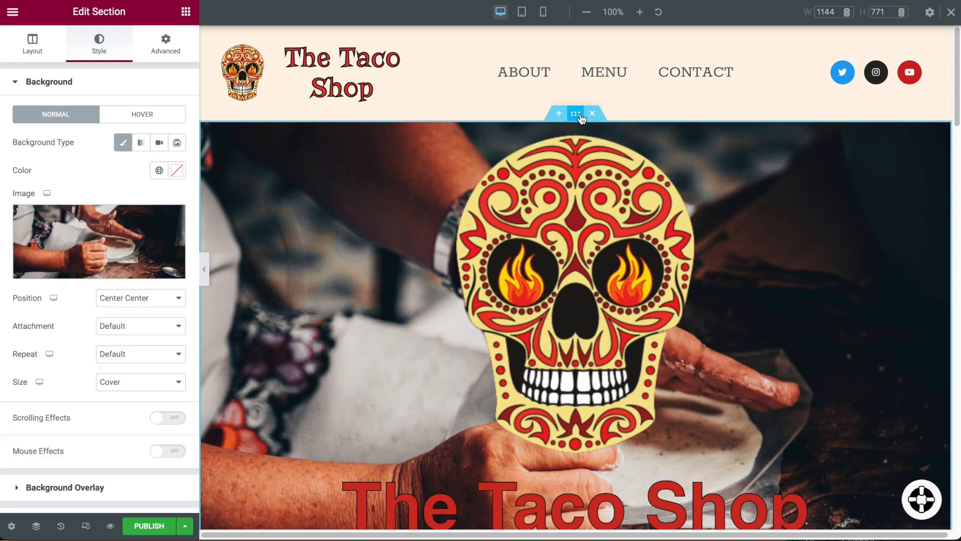
Give the hero section a Classic overlay in the Text global colour at 0.57 opacity.
scroll(86, 433, down, 1)
click(87, 432)
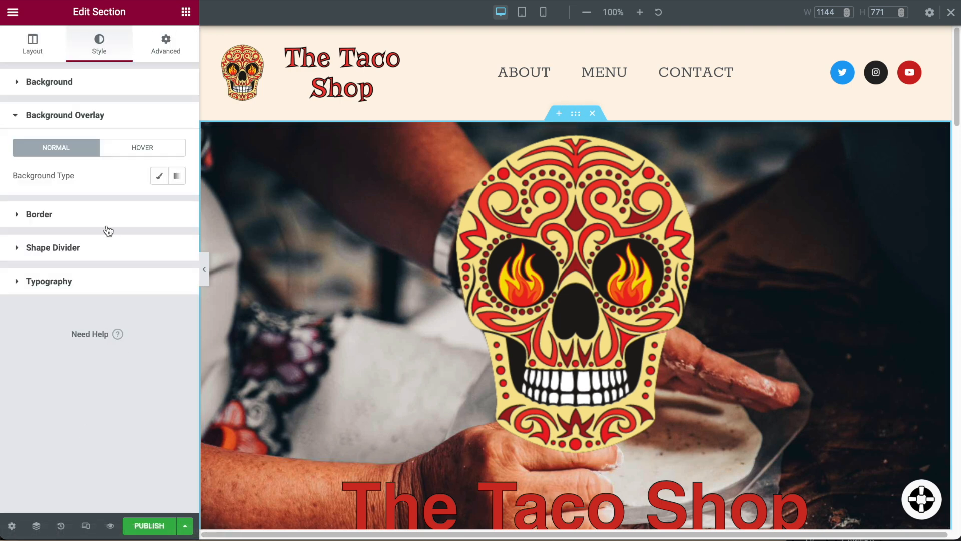
click(165, 180)
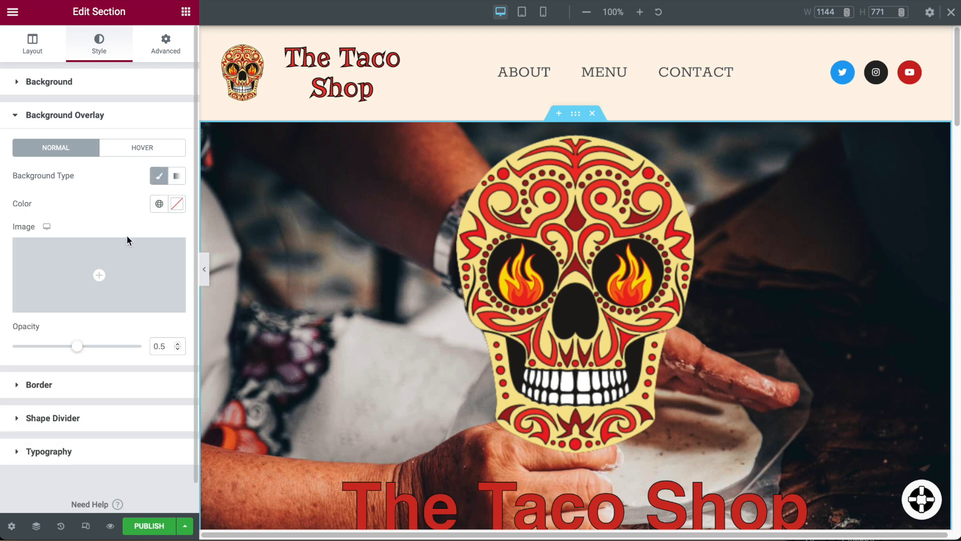
click(159, 204)
click(35, 313)
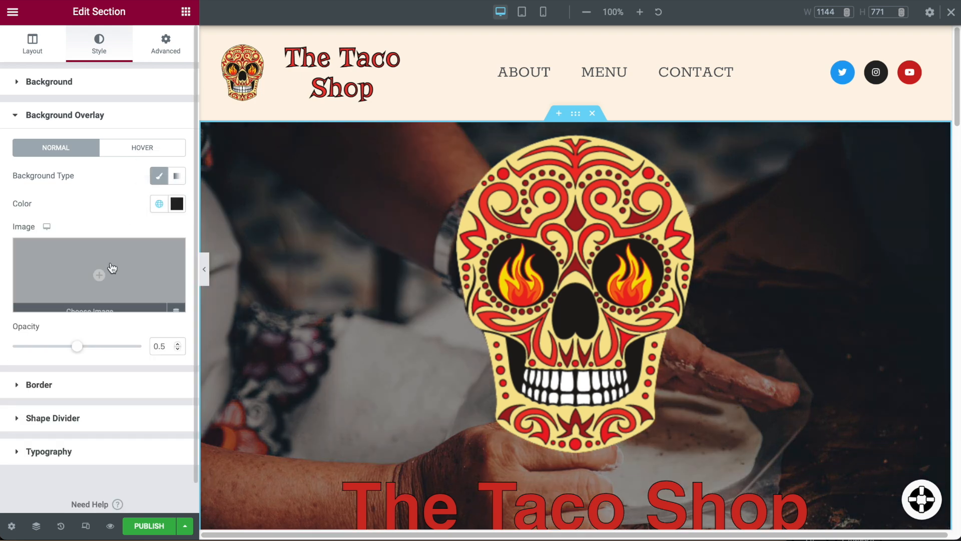
mouse_move(78, 349)
mouse_down()
mouse_move(52, 347)
mouse_move(109, 352)
mouse_move(88, 354)
mouse_up()
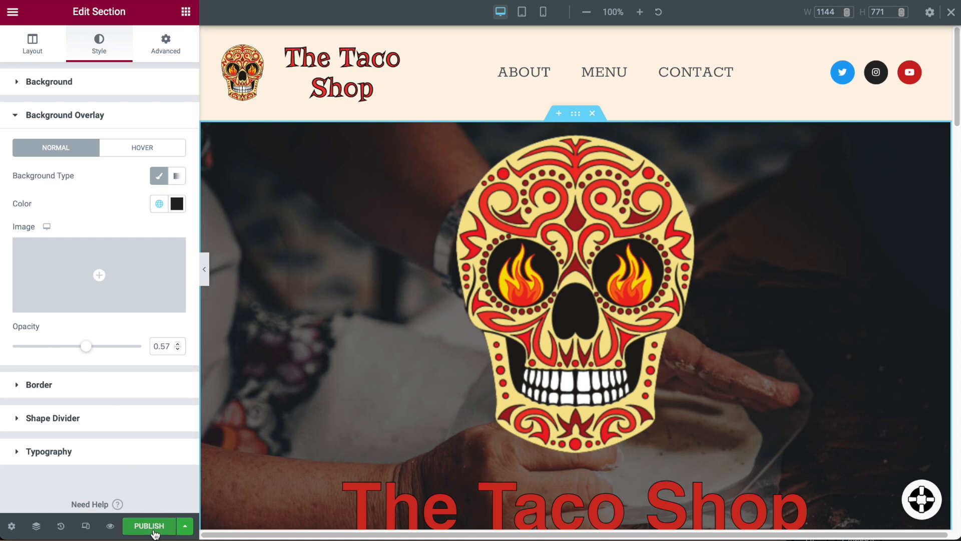
click(206, 271)
scroll(693, 245, down, 2)
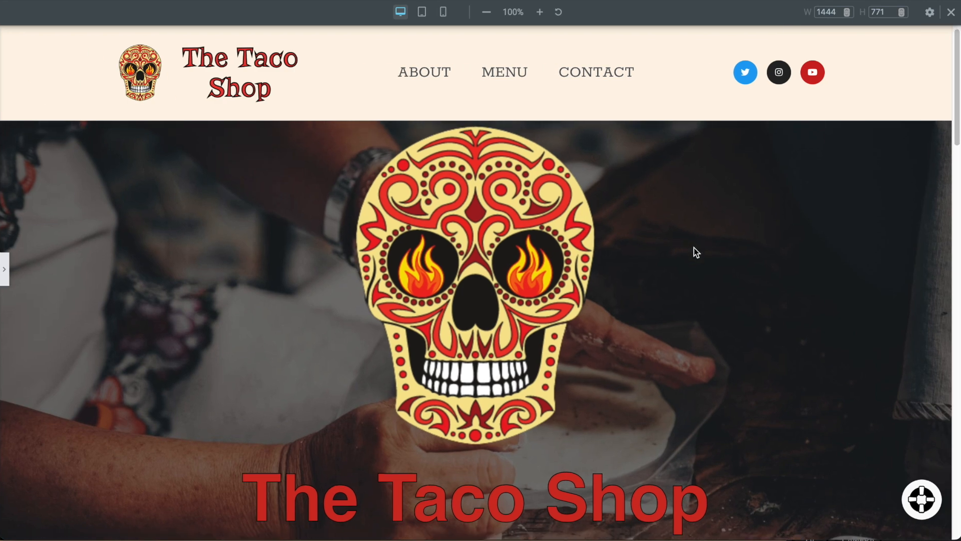
scroll(695, 246, down, 10)
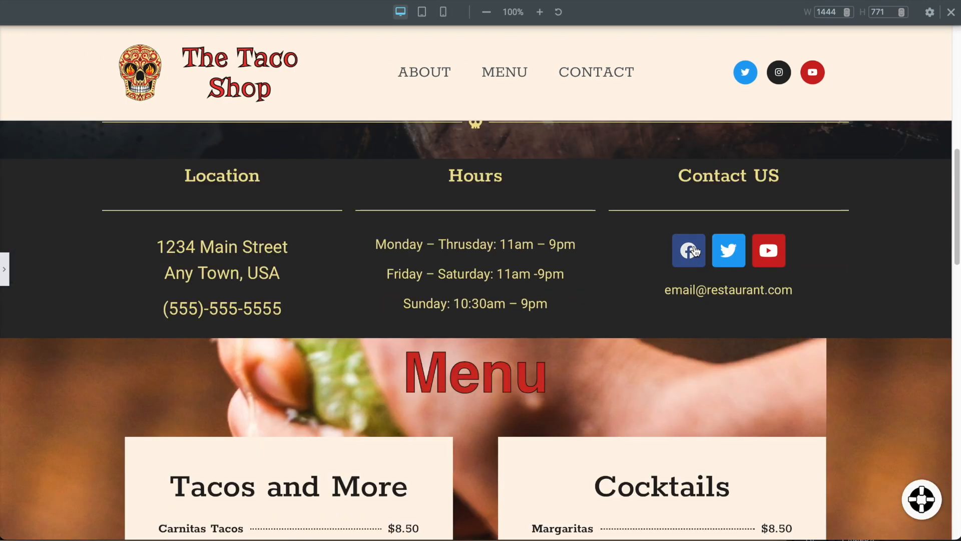
scroll(694, 245, down, 5)
scroll(695, 245, up, 10)
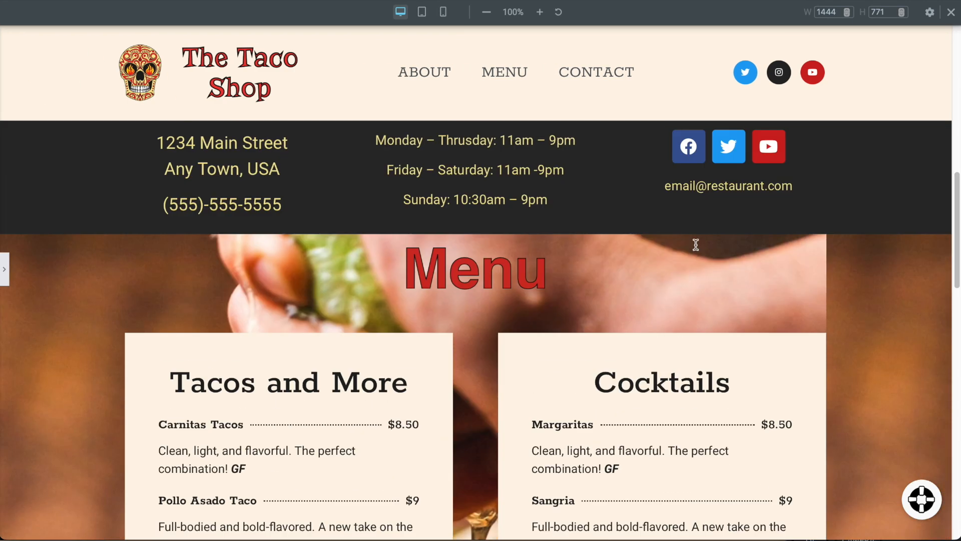
scroll(698, 246, down, 15)
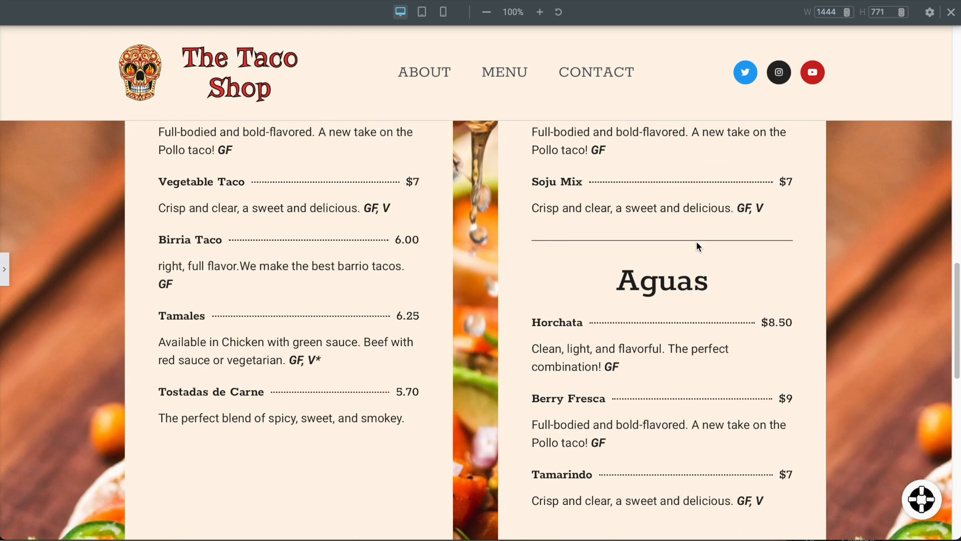
scroll(697, 244, down, 8)
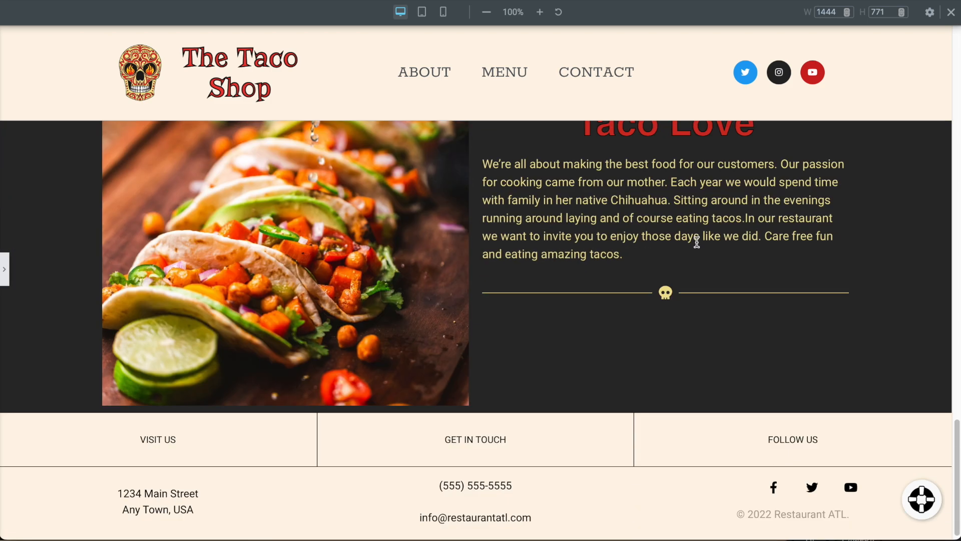
scroll(697, 243, up, 20)
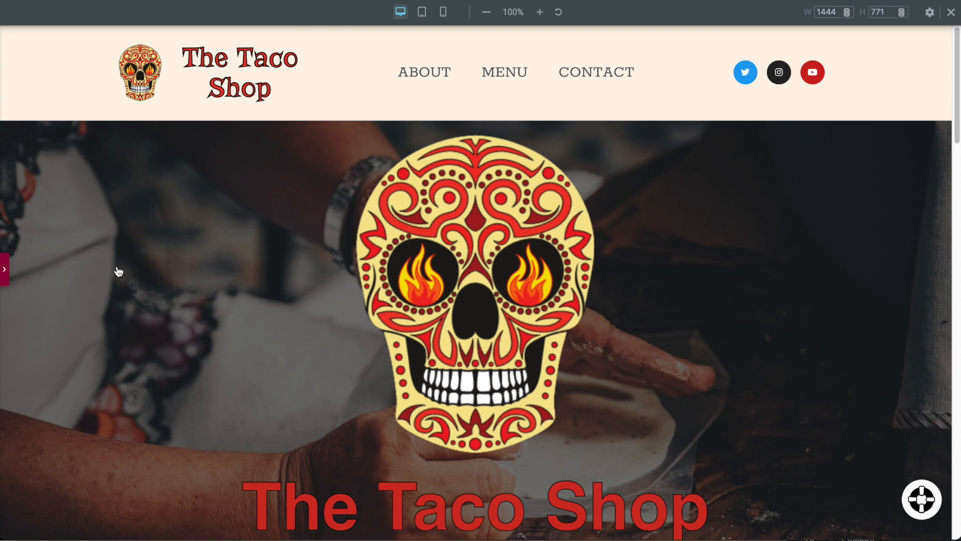
Publish the Taco Shop home page, then exit Elementor to the WordPress dashboard.
click(116, 290)
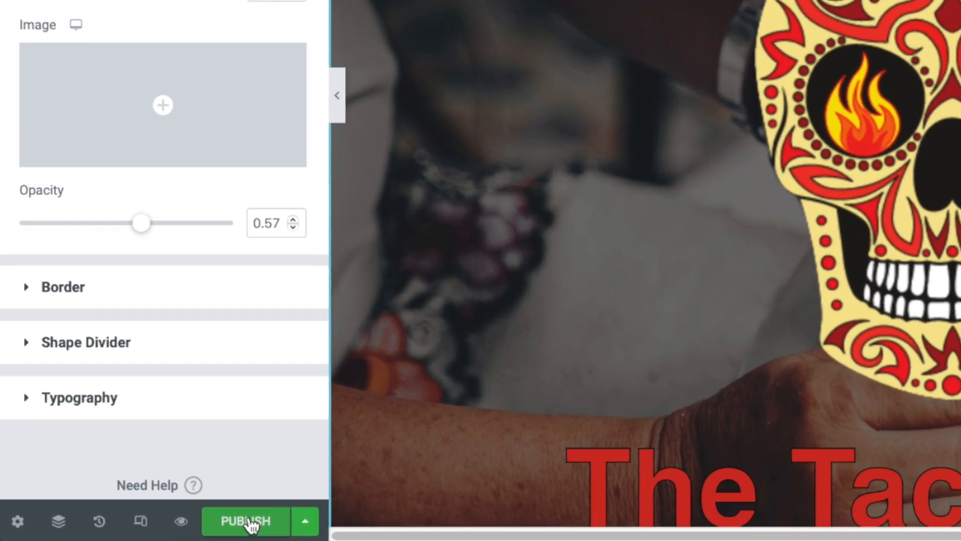
click(249, 523)
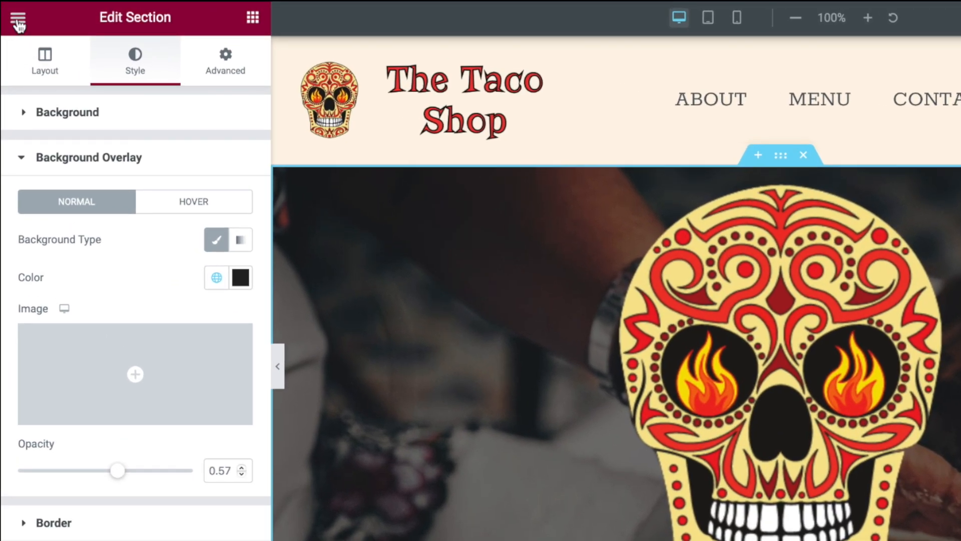
click(18, 20)
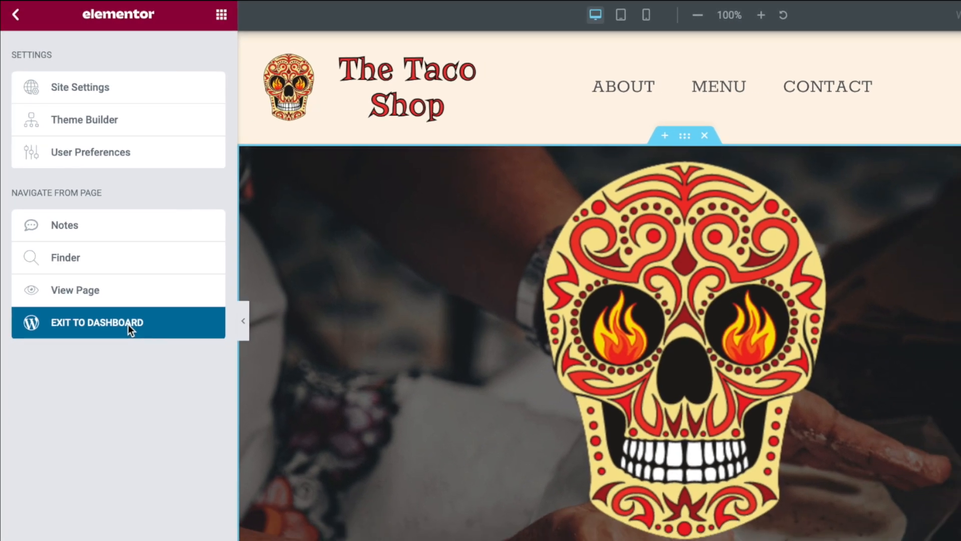
click(147, 378)
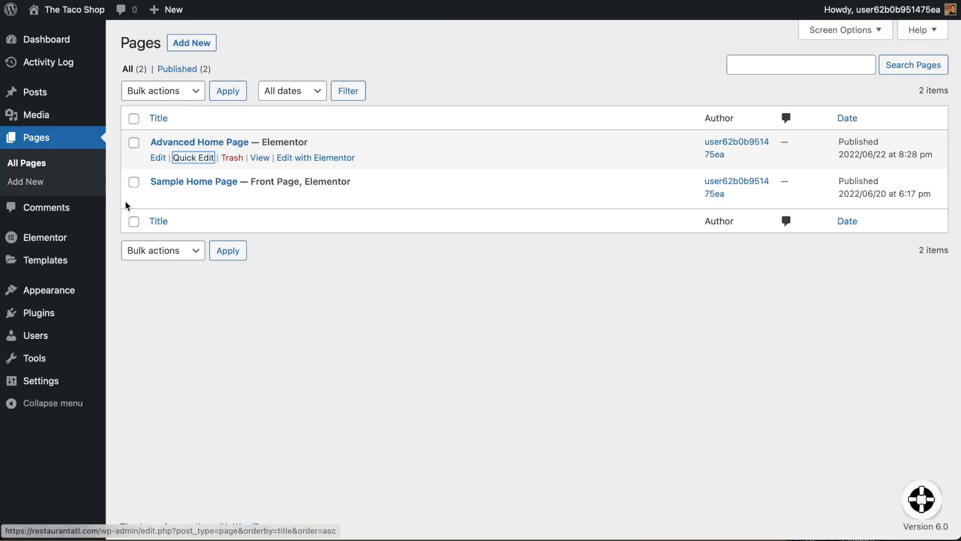
In Customizer Homepage Settings, set Homepage to Advanced Home Page and publish.
mouse_move(82, 317)
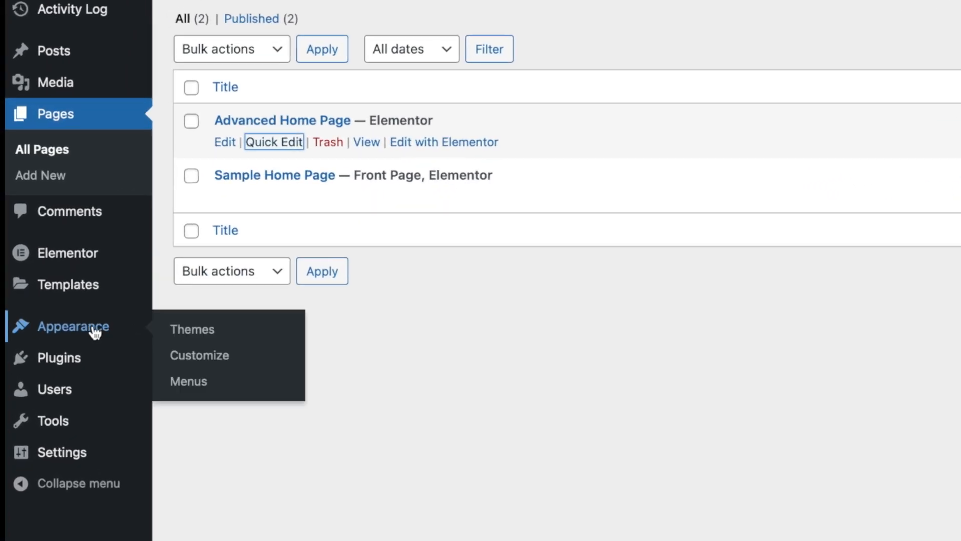
click(187, 340)
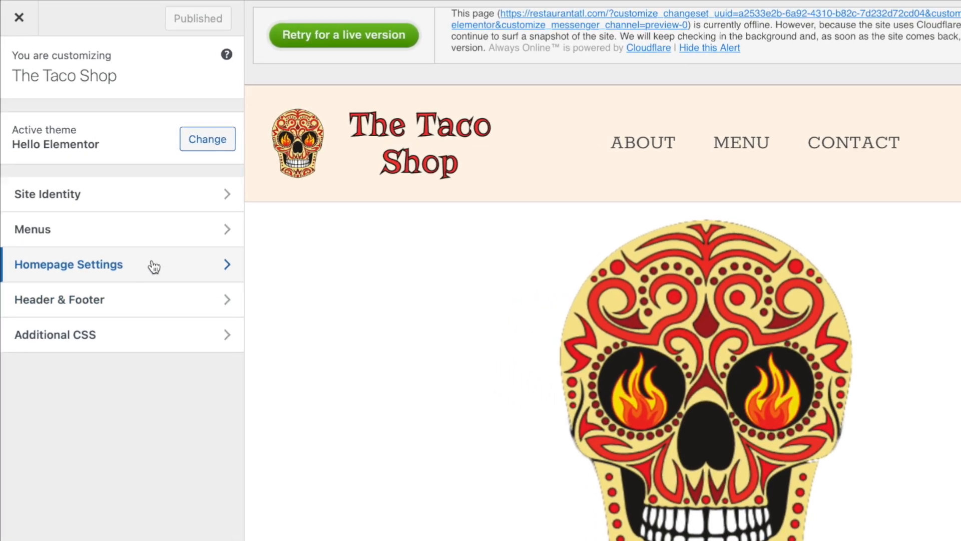
click(123, 216)
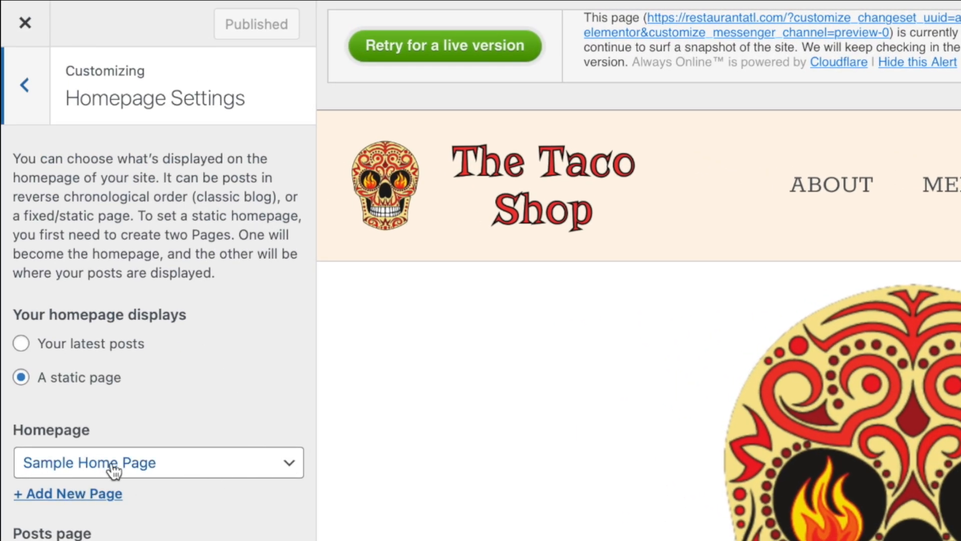
click(237, 469)
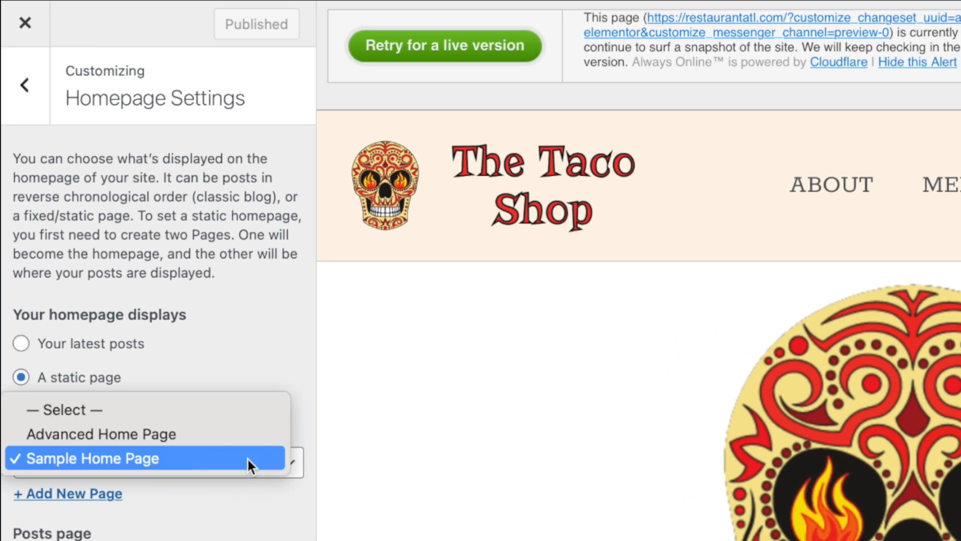
click(170, 433)
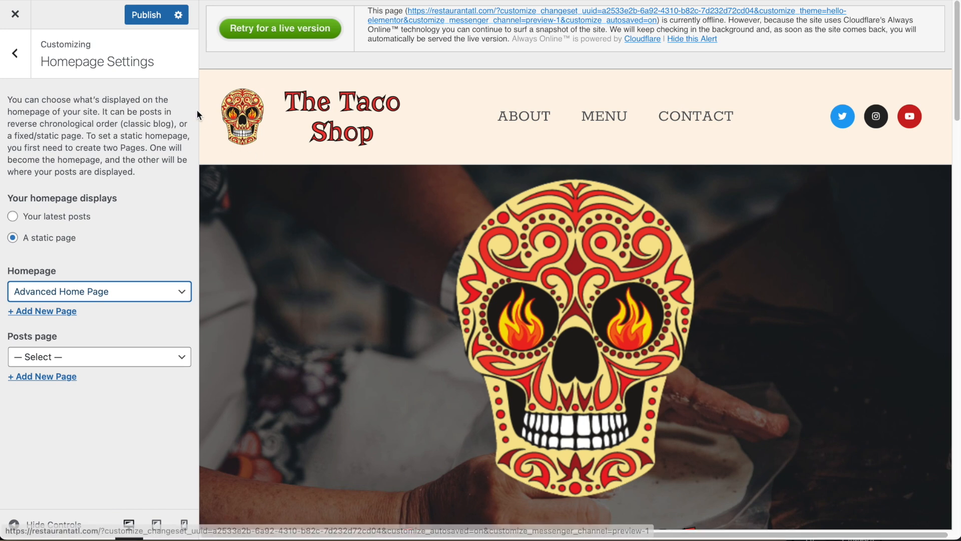
click(148, 15)
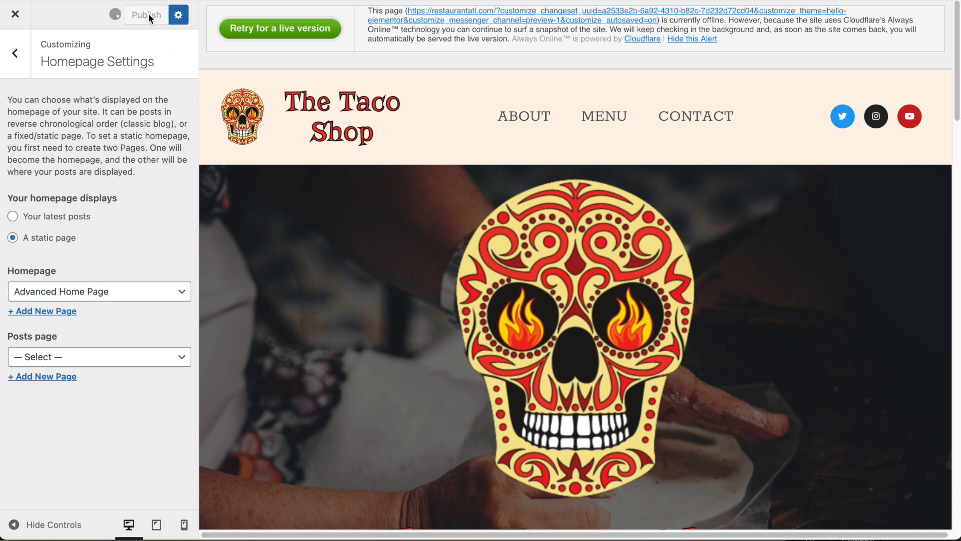
click(21, 19)
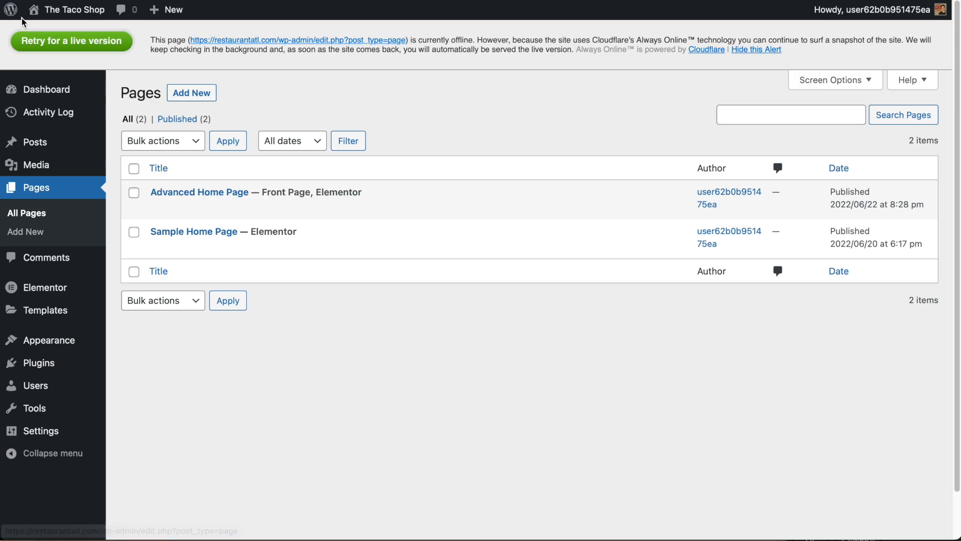
Visit the live site from the admin bar and scroll down the new homepage.
mouse_move(56, 15)
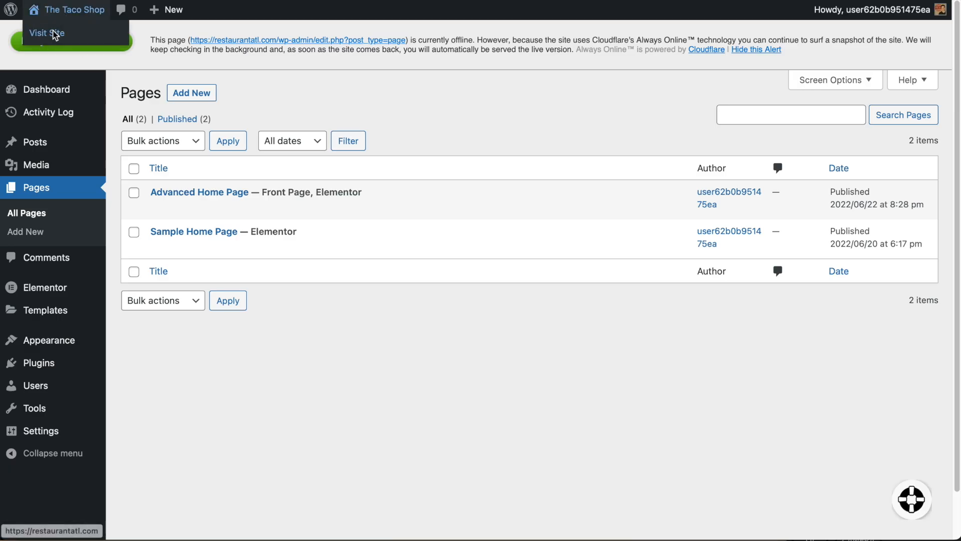
click(55, 34)
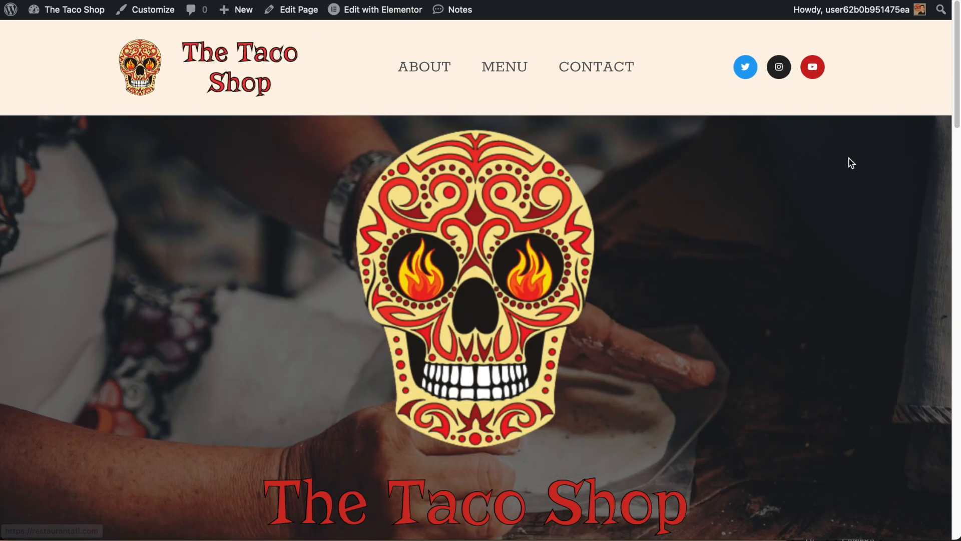
scroll(690, 219, down, 10)
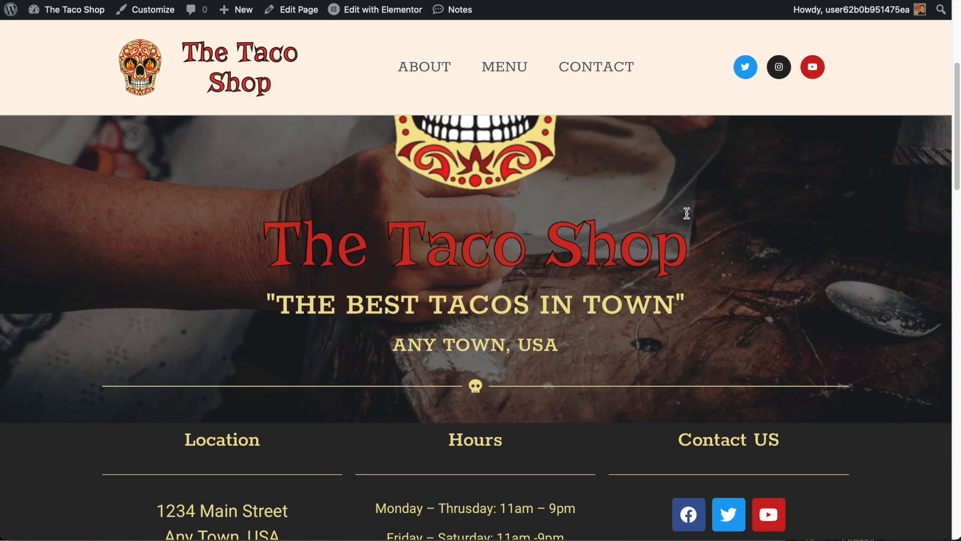
scroll(685, 212, down, 15)
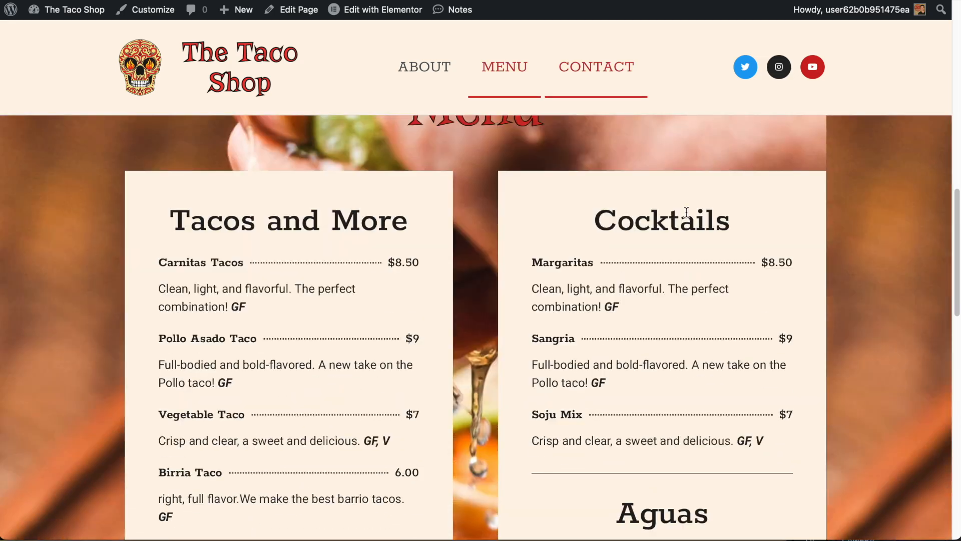